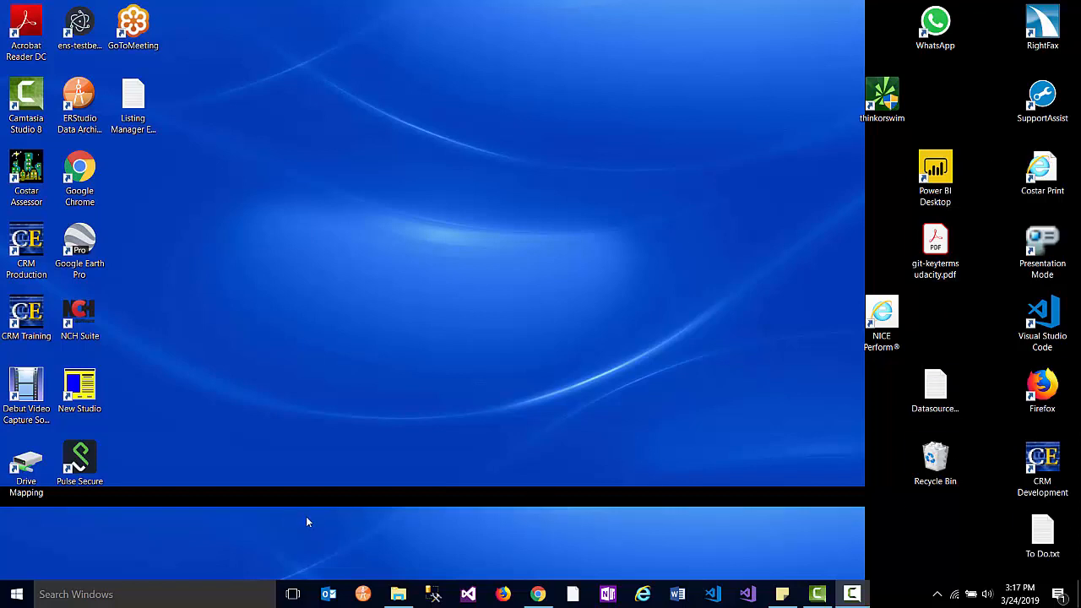
# - Launch Excel 2016 from Windows search and create a blank workbook
pyautogui.click(172, 595)
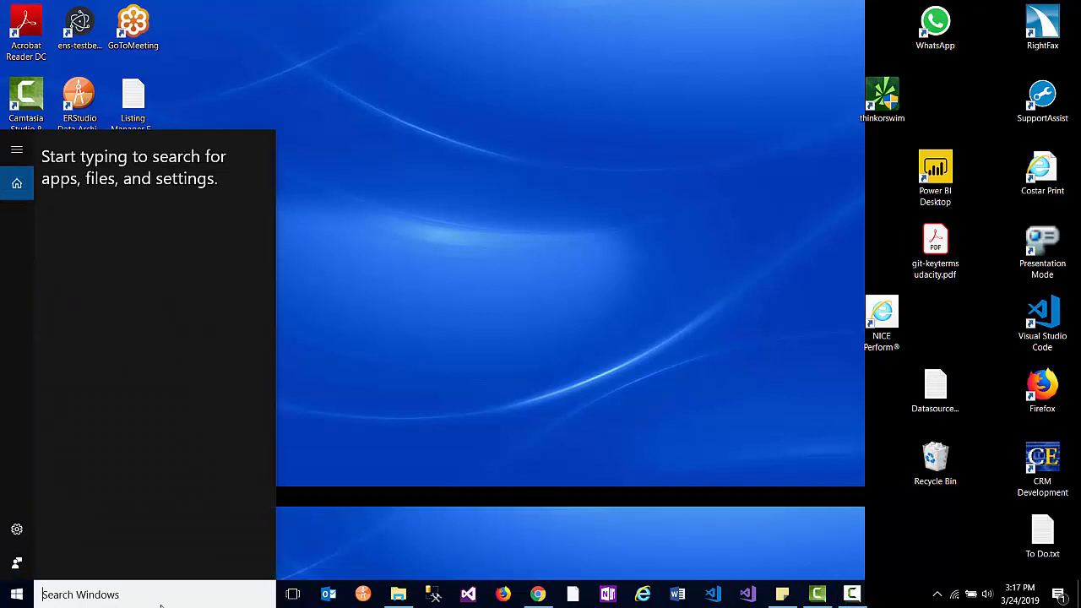
pyautogui.write('ex')
pyautogui.press('Return')
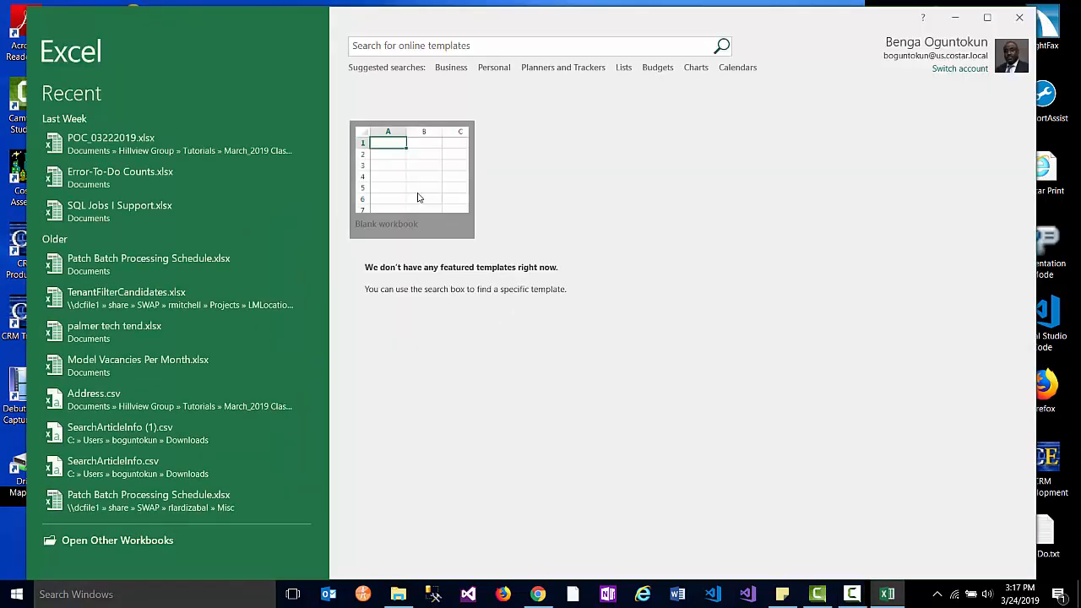
pyautogui.click(417, 198)
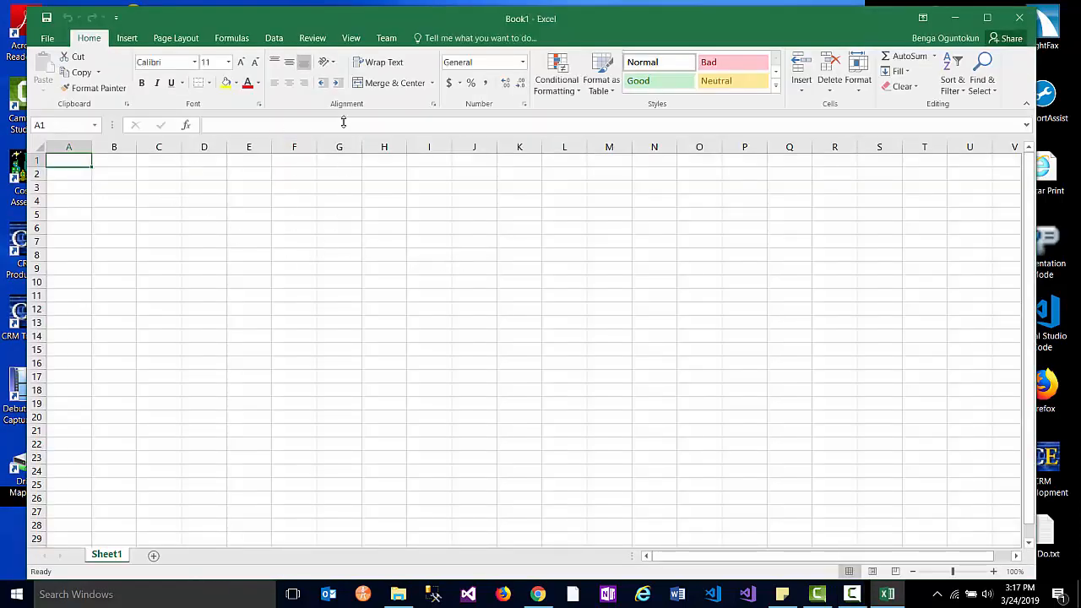
# - Maximize Excel, merge and centre A1:K1, and enter the title STUDENT
pyautogui.doubleClick(397, 20)
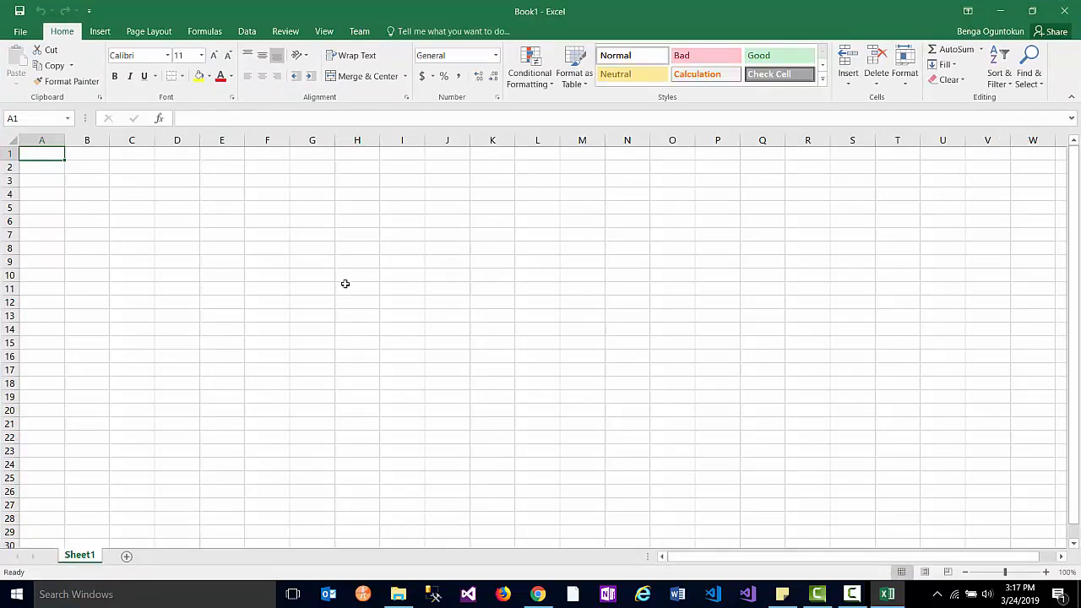
pyautogui.keyDown('ctrl'); pyautogui.scroll(5, 367, 321); pyautogui.keyUp('ctrl')
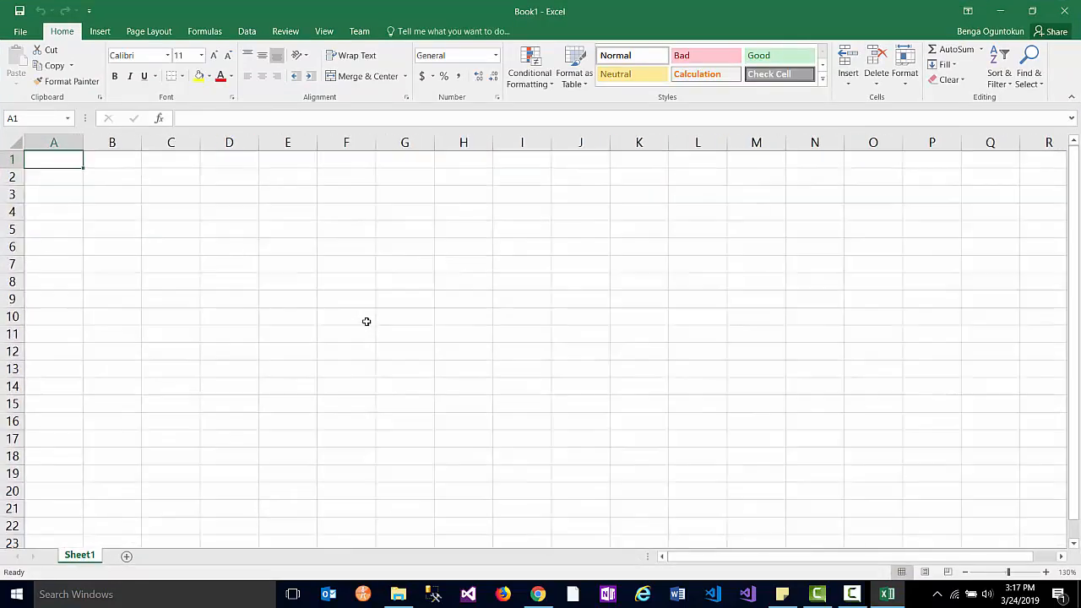
pyautogui.keyDown('ctrl'); pyautogui.scroll(1, 366, 321); pyautogui.keyUp('ctrl')
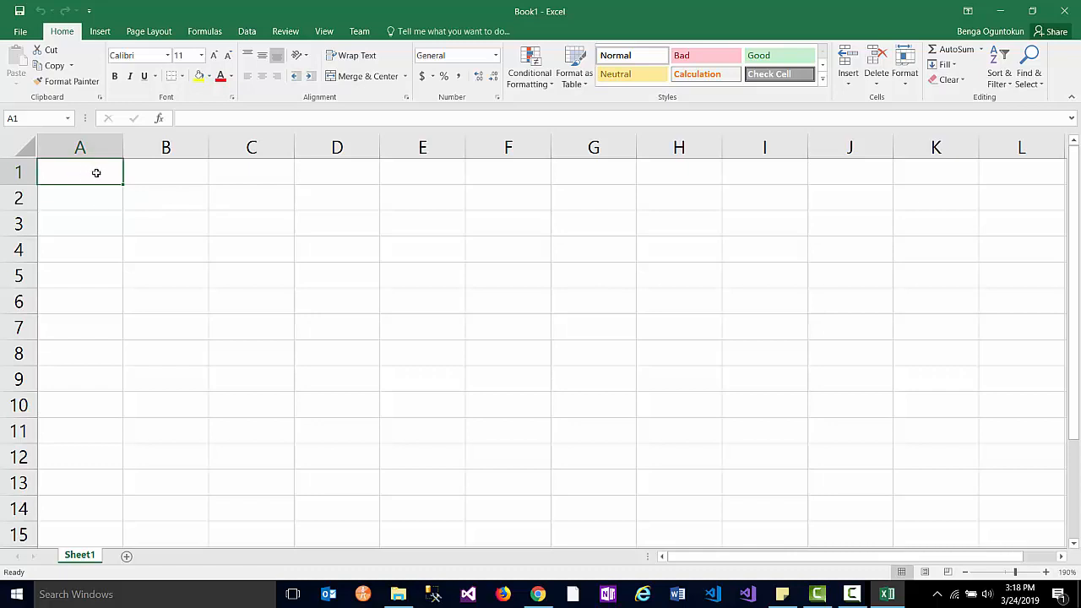
pyautogui.keyDown('shift'); pyautogui.click(919, 172); pyautogui.keyUp('shift')
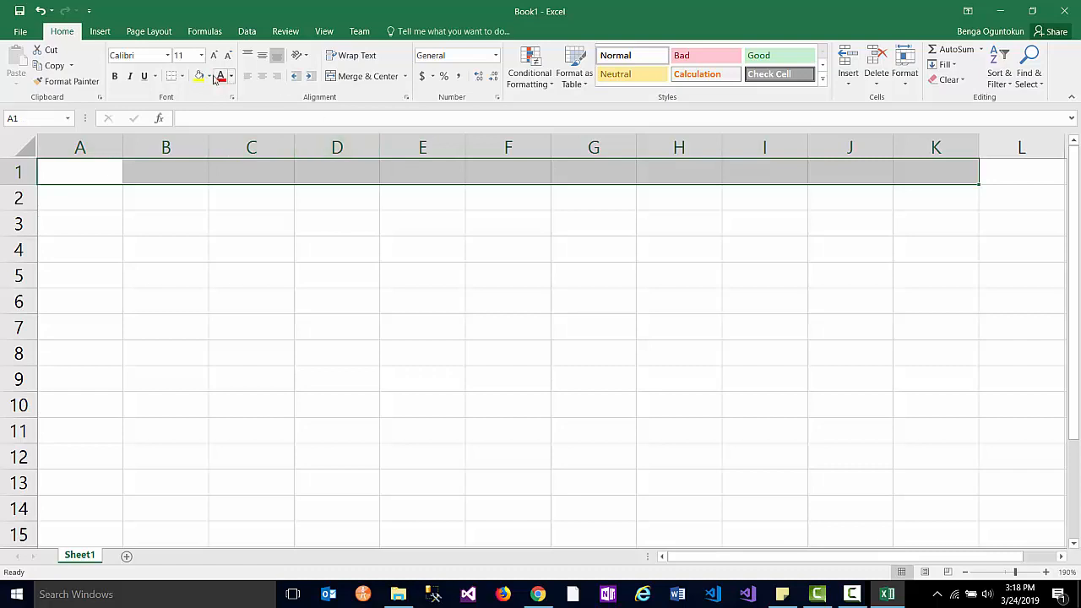
pyautogui.click(359, 76)
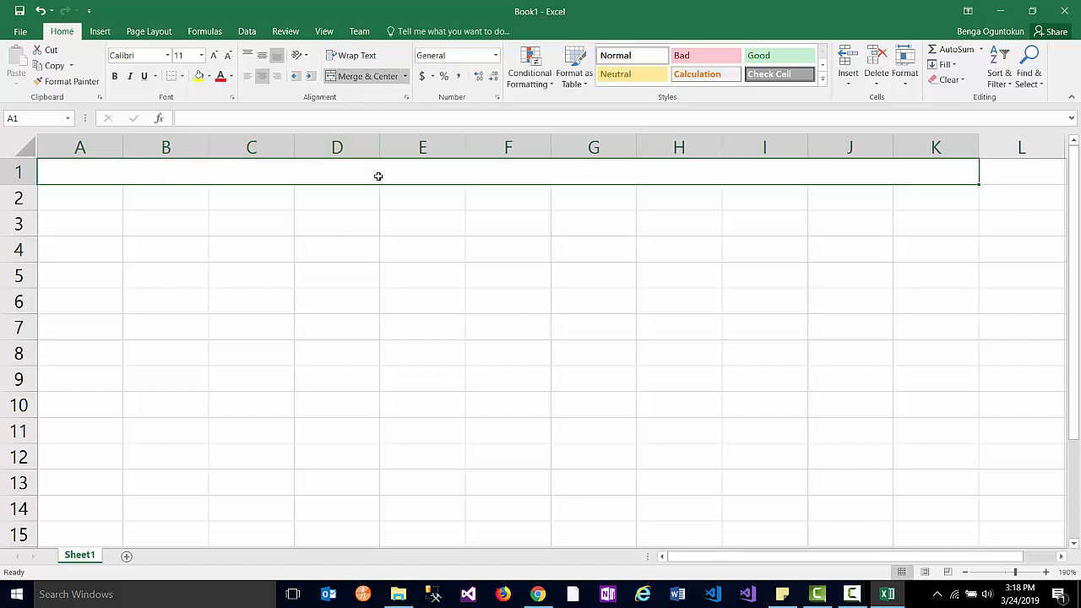
pyautogui.write('S')
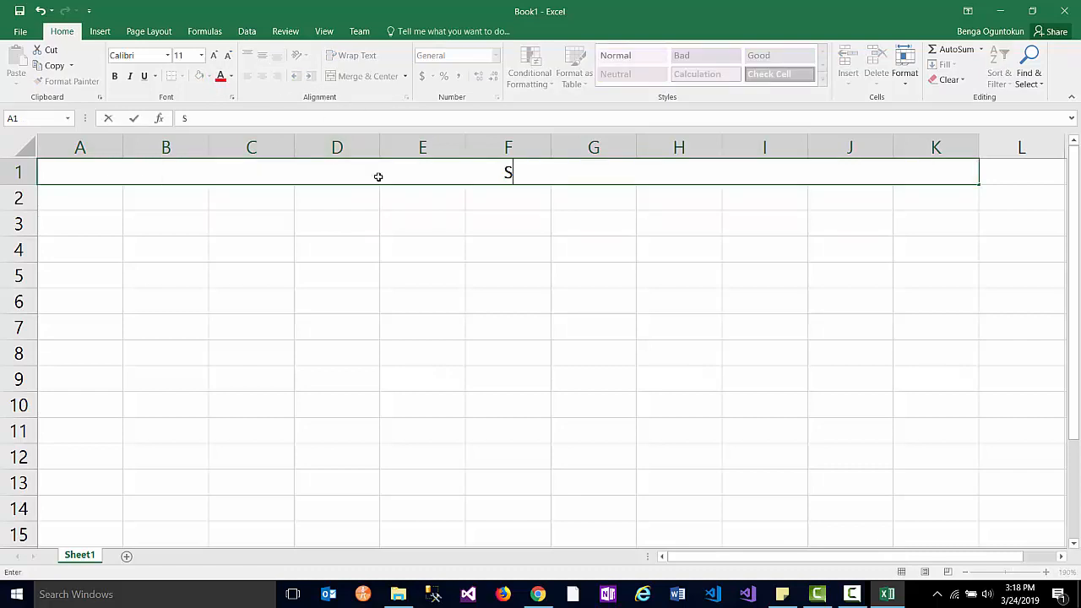
pyautogui.write('TUDENT')
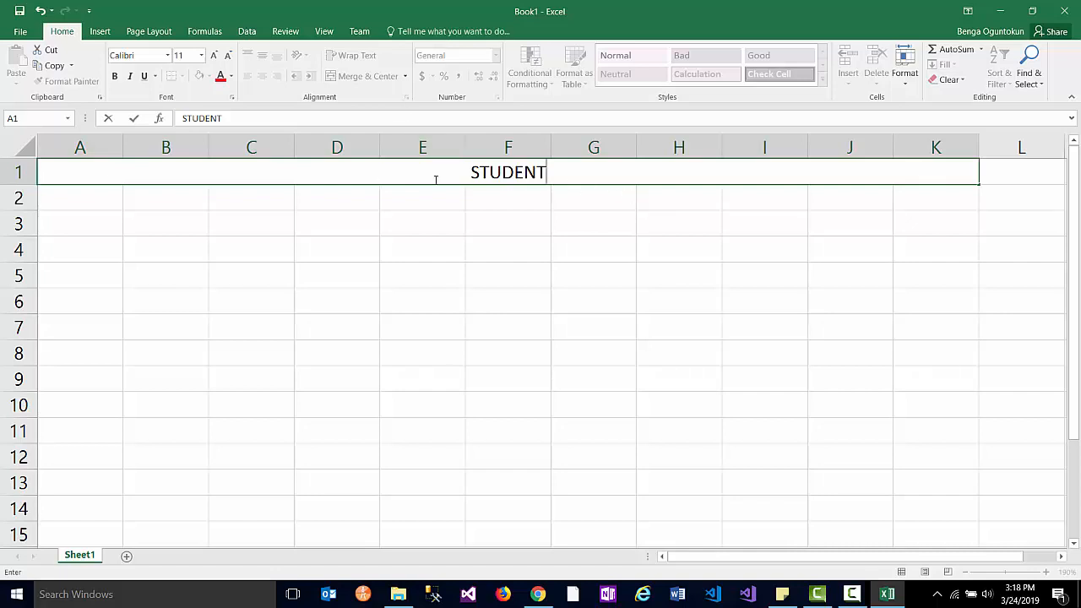
# - Merge and centre A2:C2 as PROFILE and E2:G2 as COURSES
pyautogui.click(83, 201)
pyautogui.moveTo(194, 203); pyautogui.dragTo(225, 200)
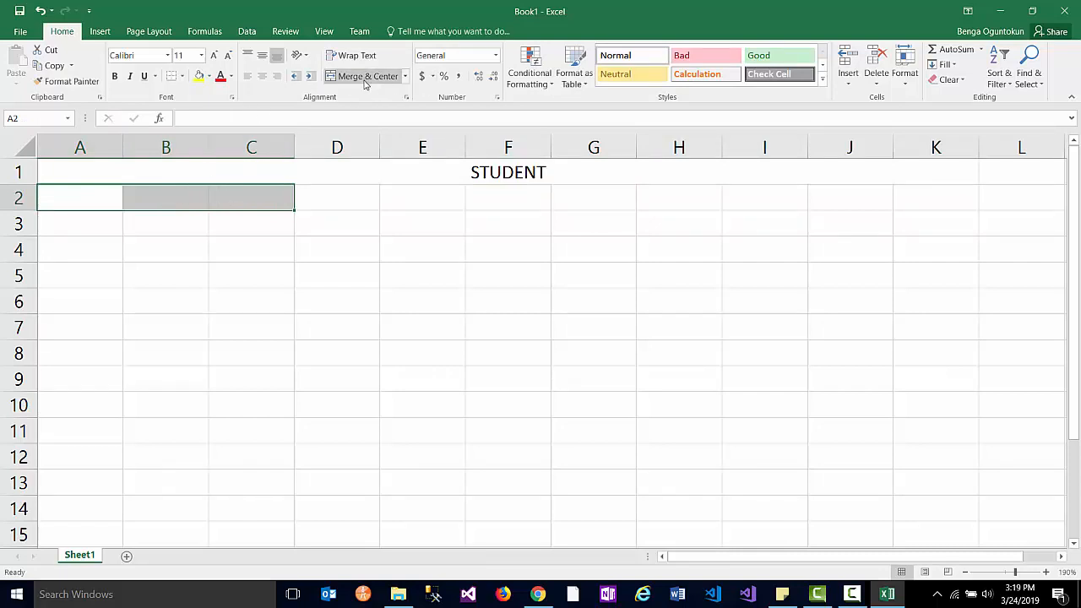
pyautogui.click(367, 78)
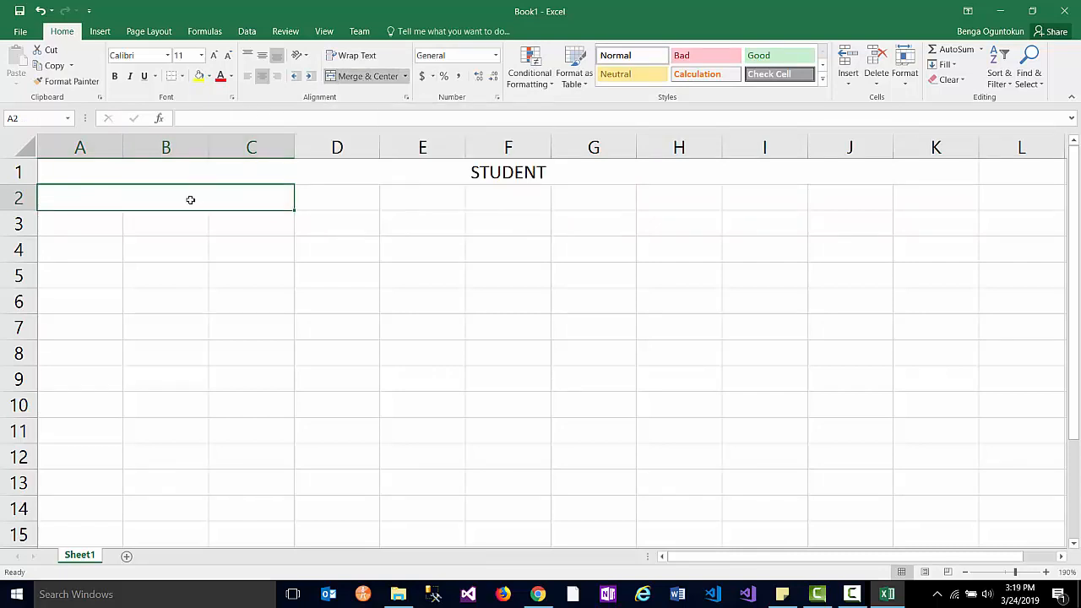
pyautogui.write('PROFILE')
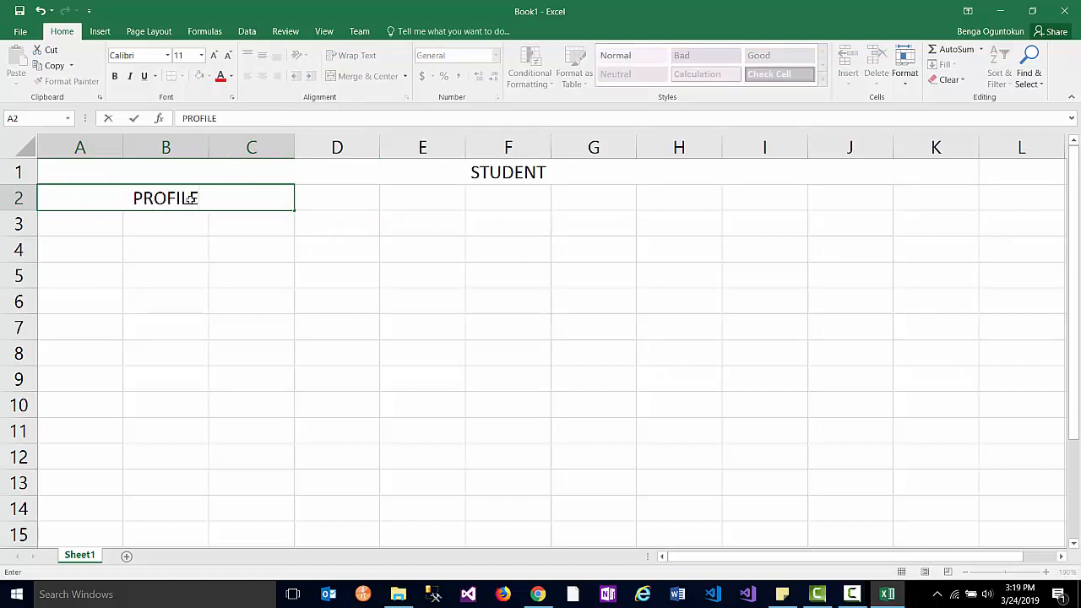
pyautogui.click(395, 204)
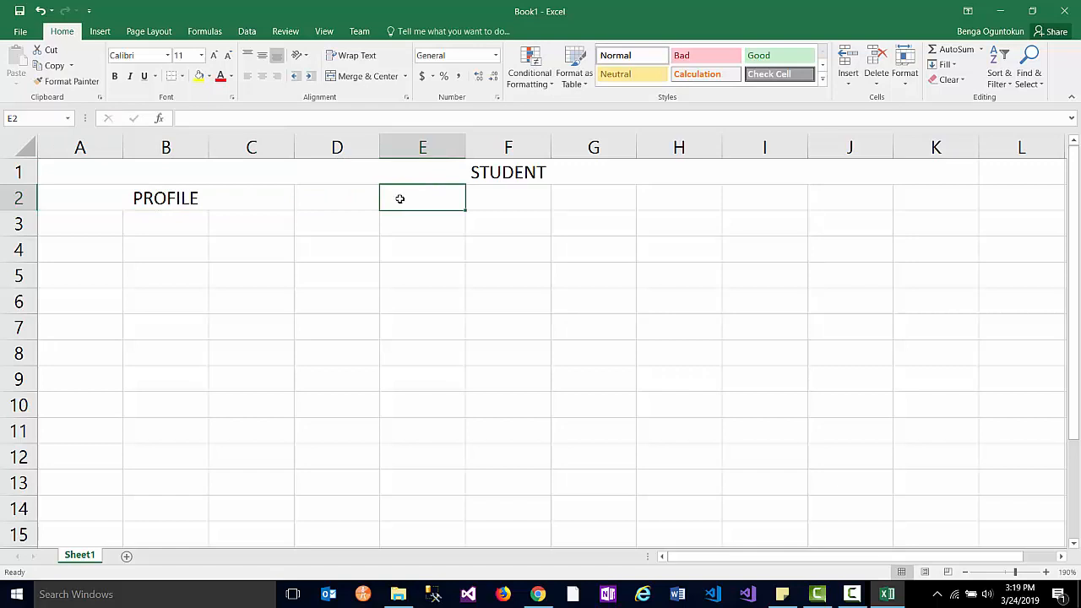
pyautogui.keyDown('shift'); pyautogui.click(589, 201); pyautogui.keyUp('shift')
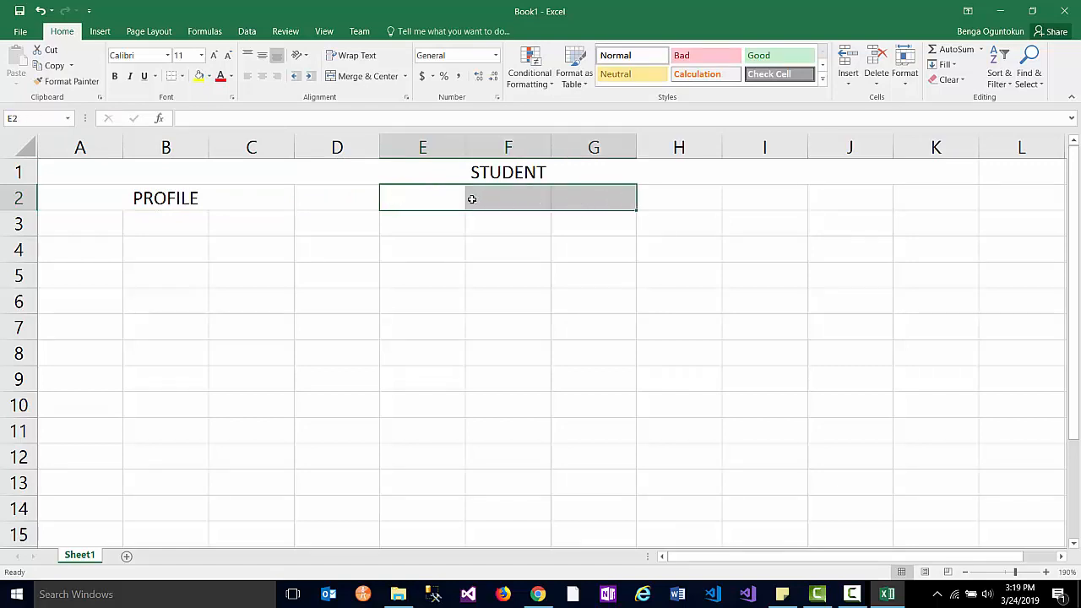
pyautogui.click(363, 76)
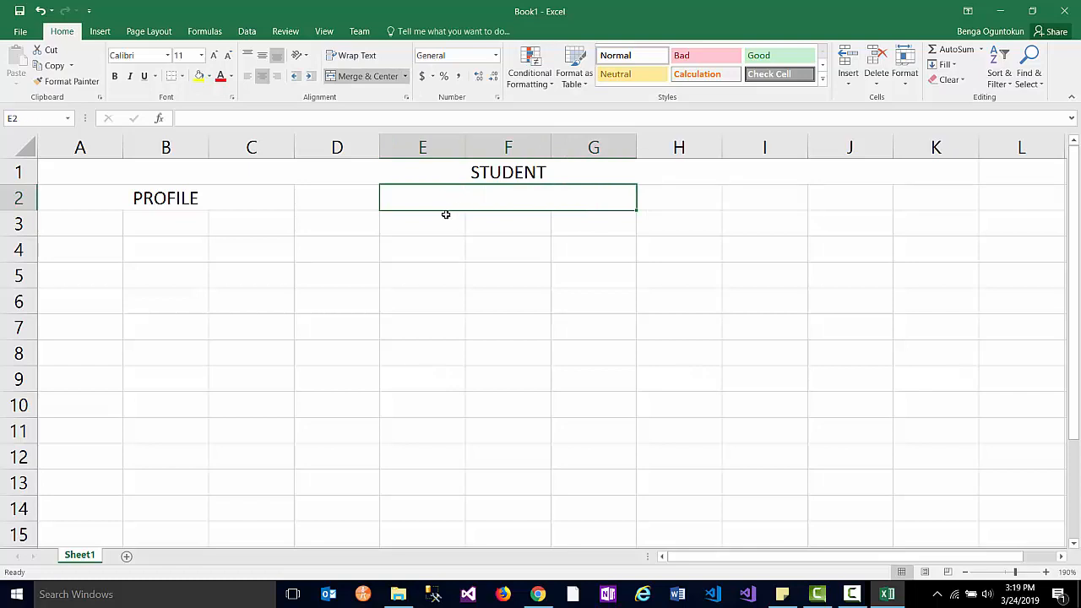
pyautogui.write('COURSE')
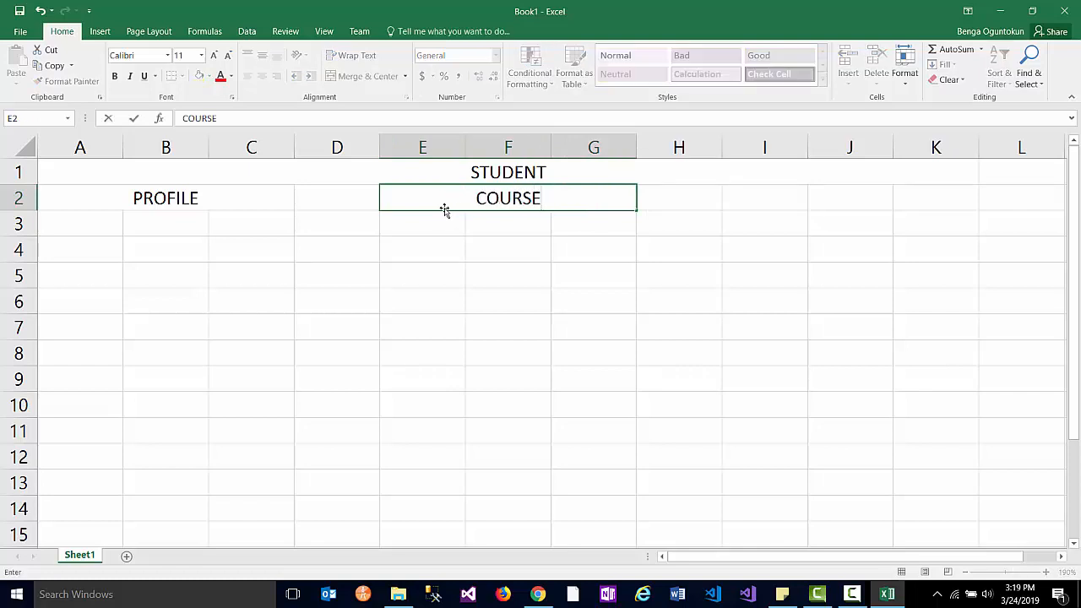
pyautogui.write('S')
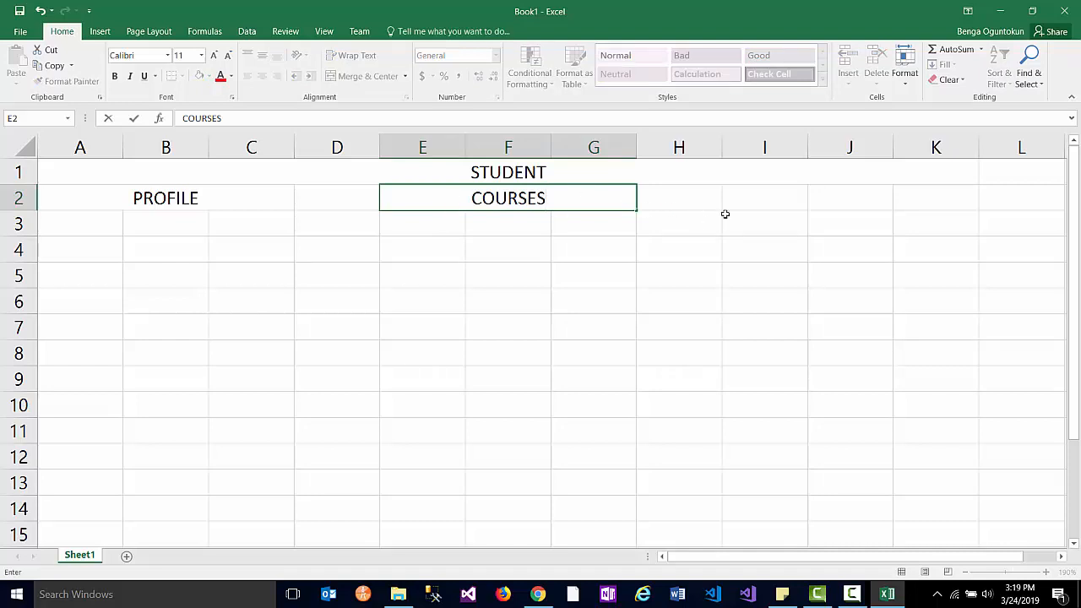
# - Merge and centre I2:K2 with the heading EMPLOYMENT
pyautogui.click(759, 201)
pyautogui.moveTo(760, 201); pyautogui.dragTo(946, 199)
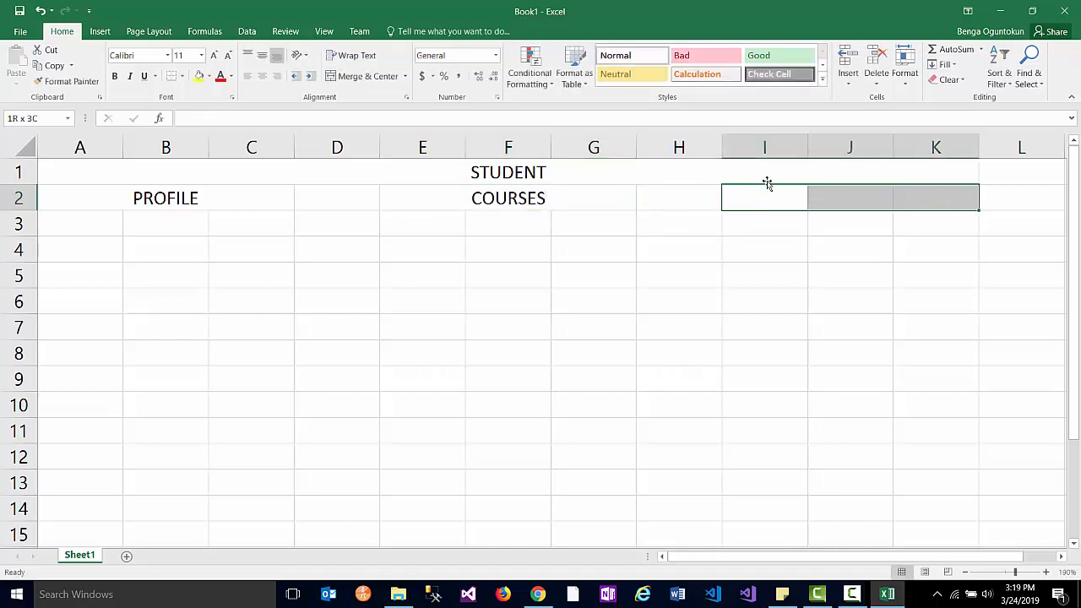
pyautogui.click(363, 76)
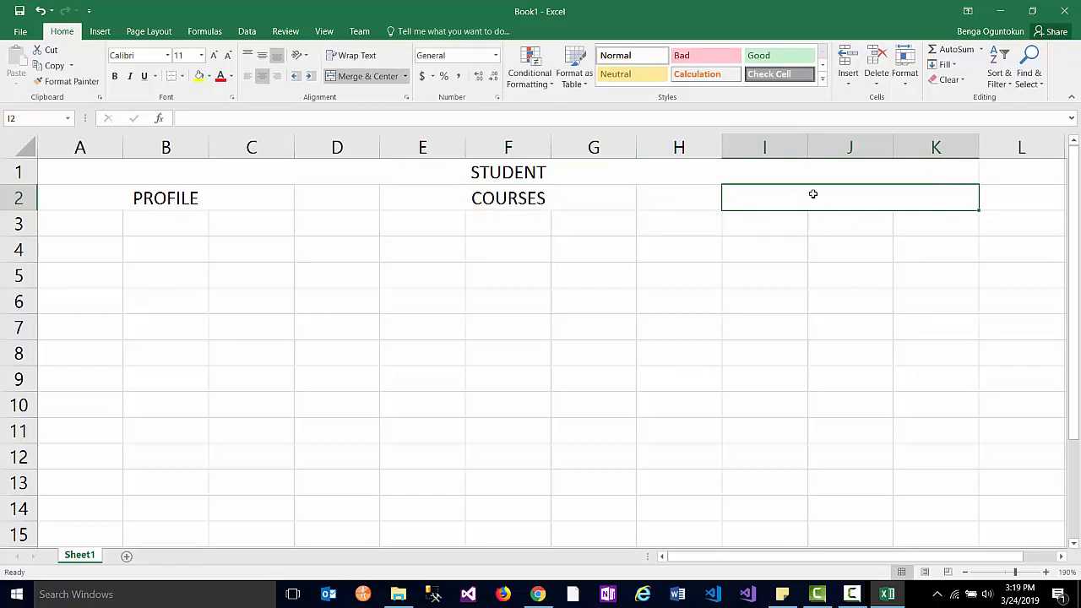
pyautogui.write('EMPLOYMENT')
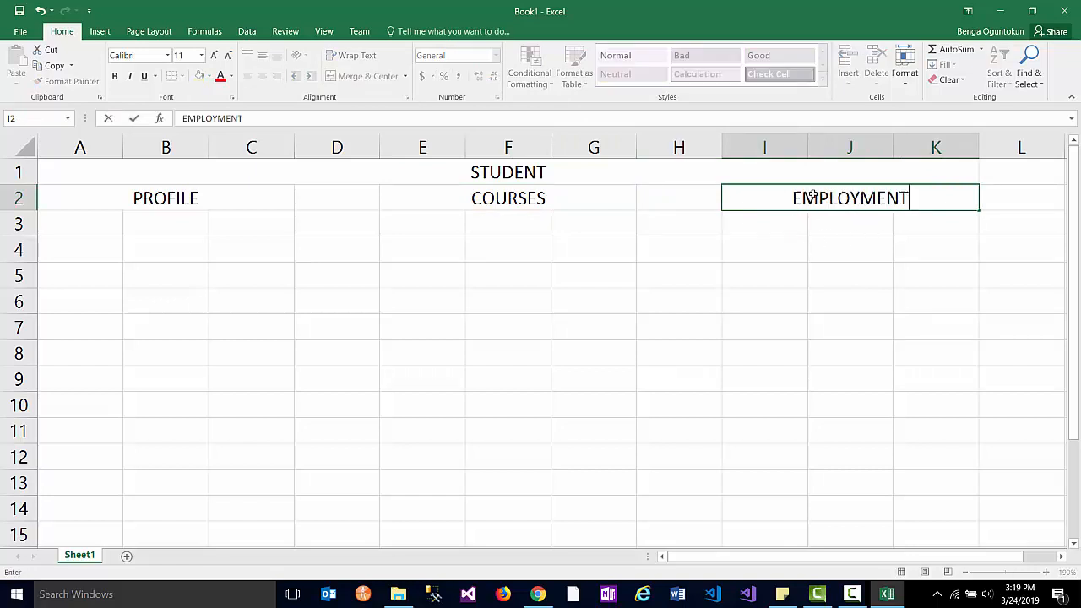
pyautogui.click(59, 222)
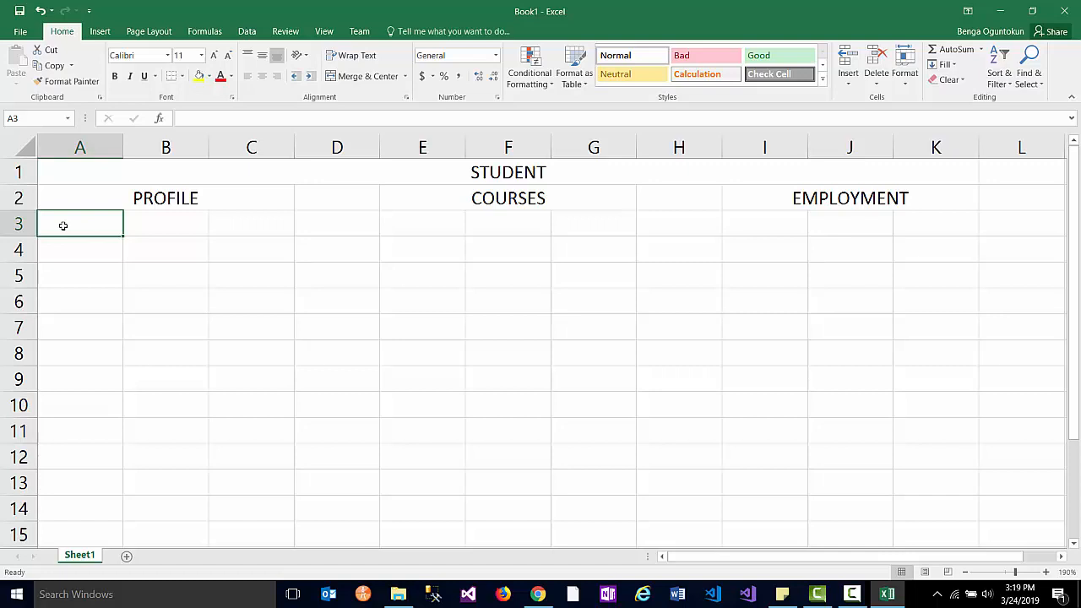
# - Enter column labels Name, Datatype and Nullability in cells A3, B3 and C3
pyautogui.write('N')
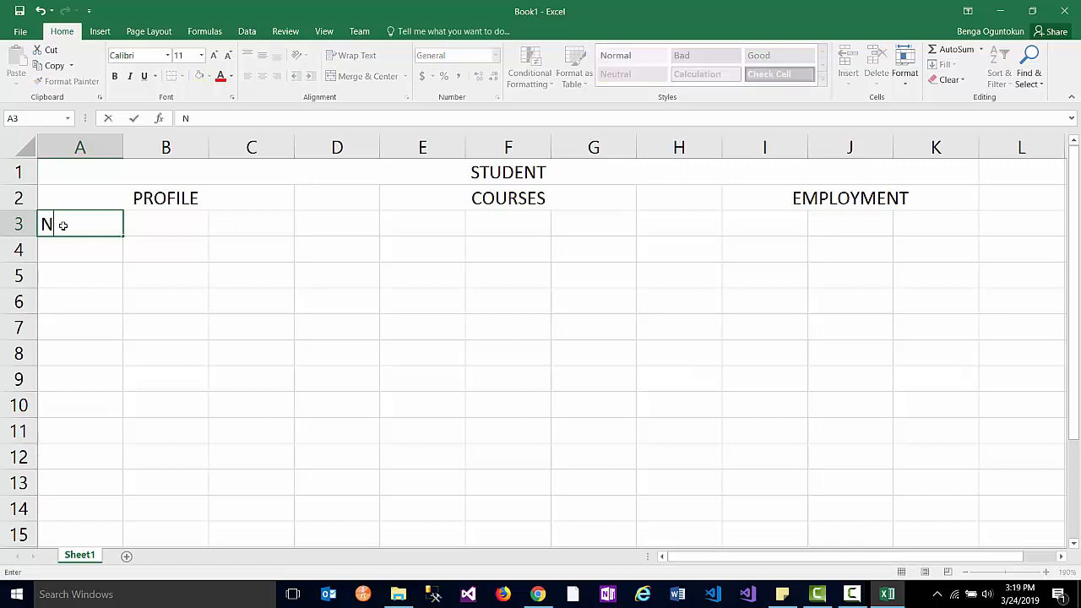
pyautogui.write('ame')
pyautogui.press('Tab')
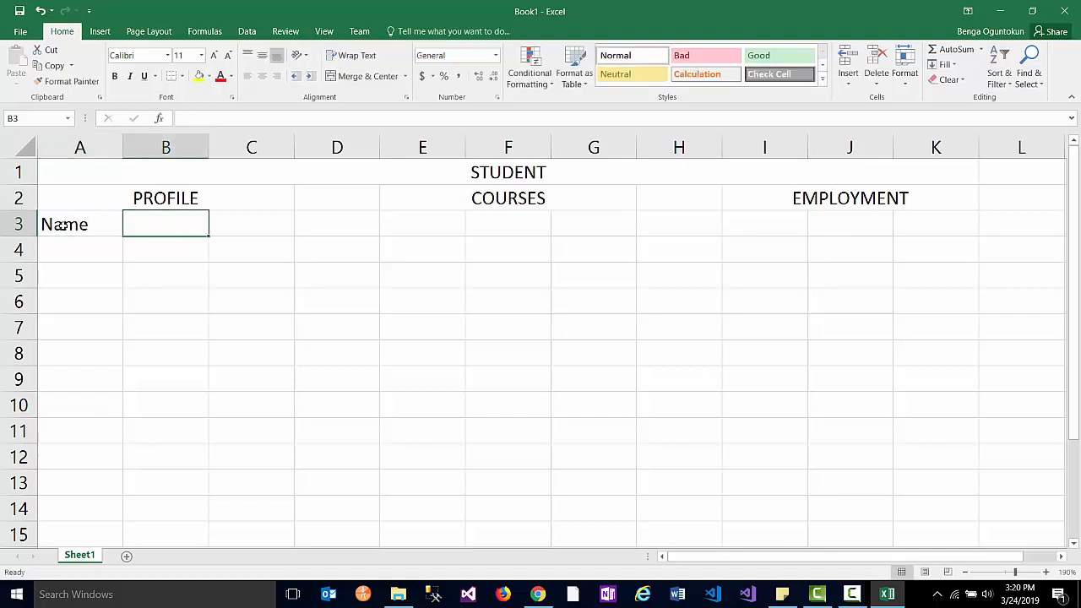
pyautogui.write('Data')
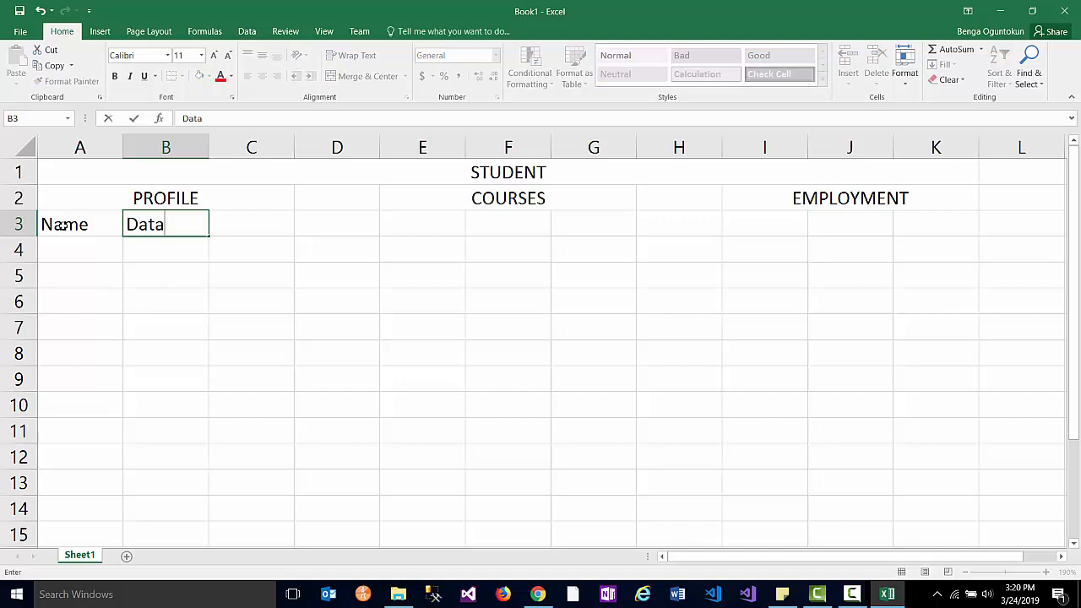
pyautogui.write('type')
pyautogui.hotkey('ctrl', 'Return')
pyautogui.press('Tab')
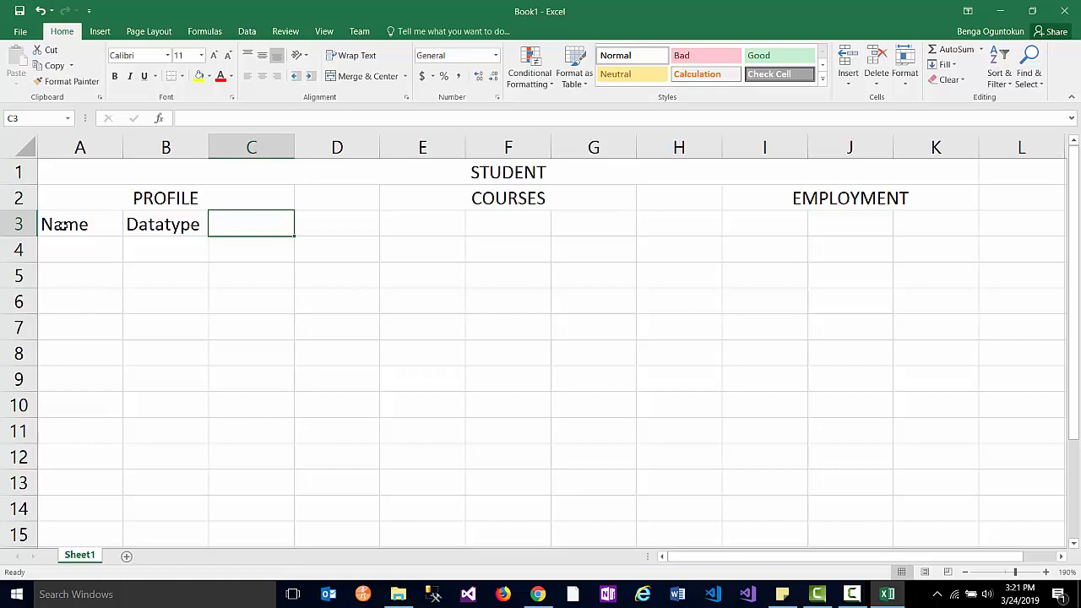
pyautogui.write('Nulla')
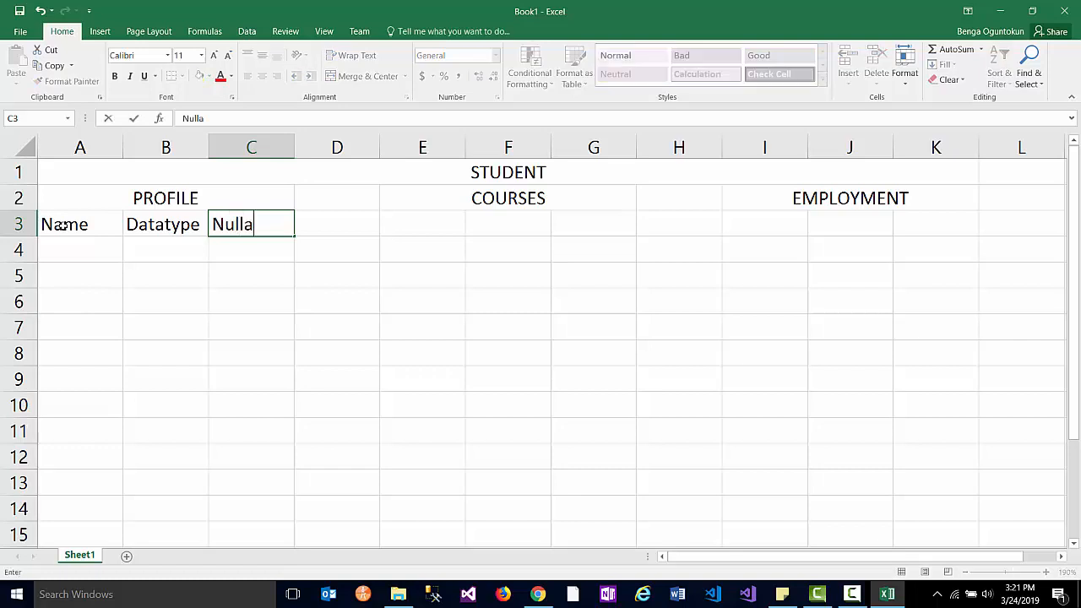
pyautogui.write('bility')
pyautogui.press('Return')
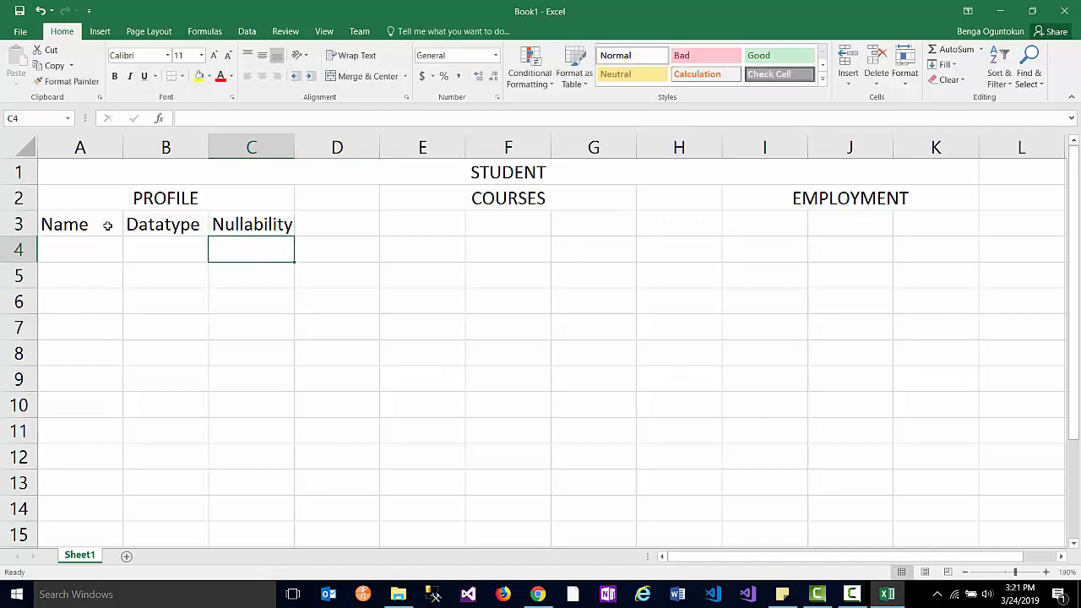
pyautogui.click(63, 226)
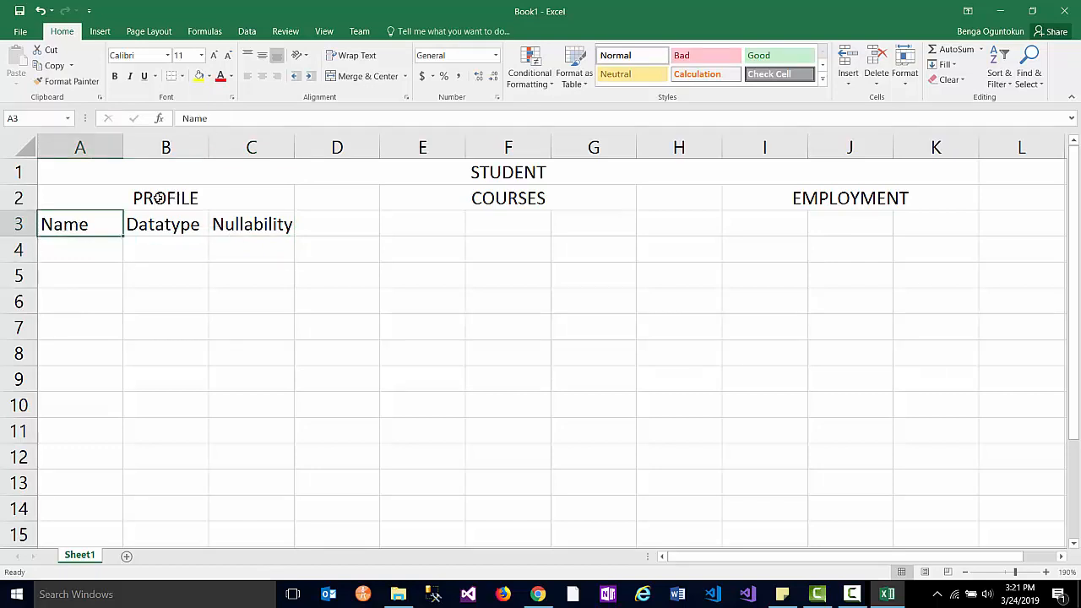
pyautogui.click(94, 197)
pyautogui.click(532, 198)
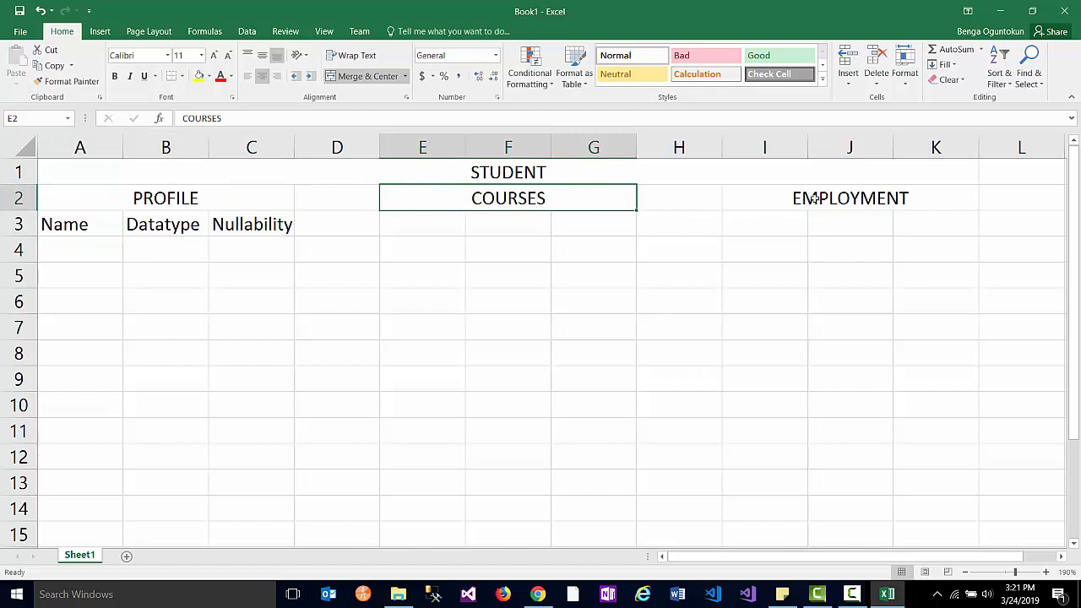
pyautogui.click(811, 199)
pyautogui.click(267, 224)
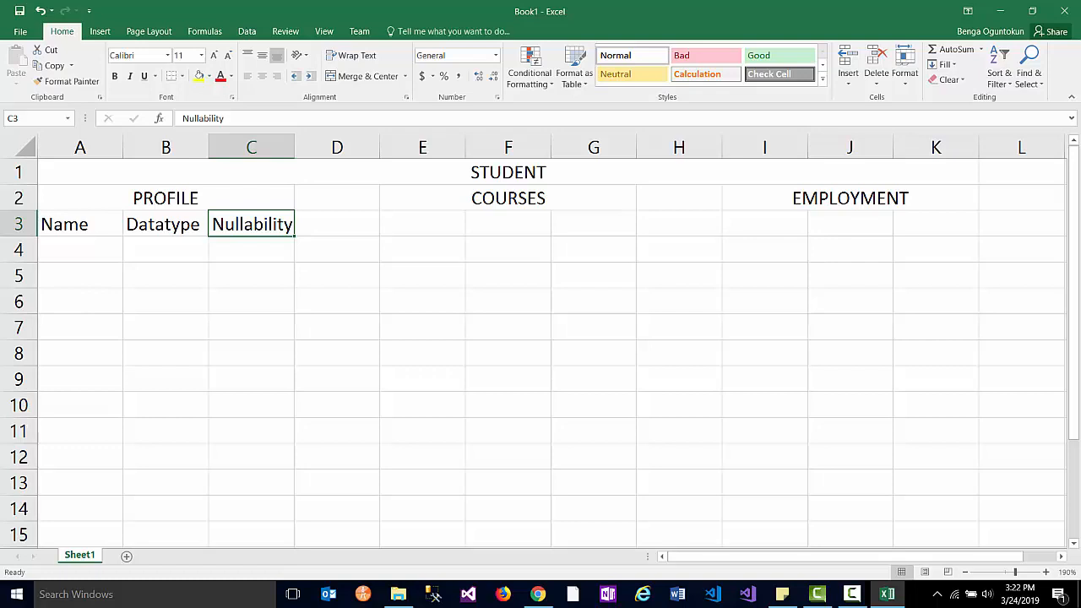
# - Enter the field name ID in cell A4
pyautogui.click(102, 249)
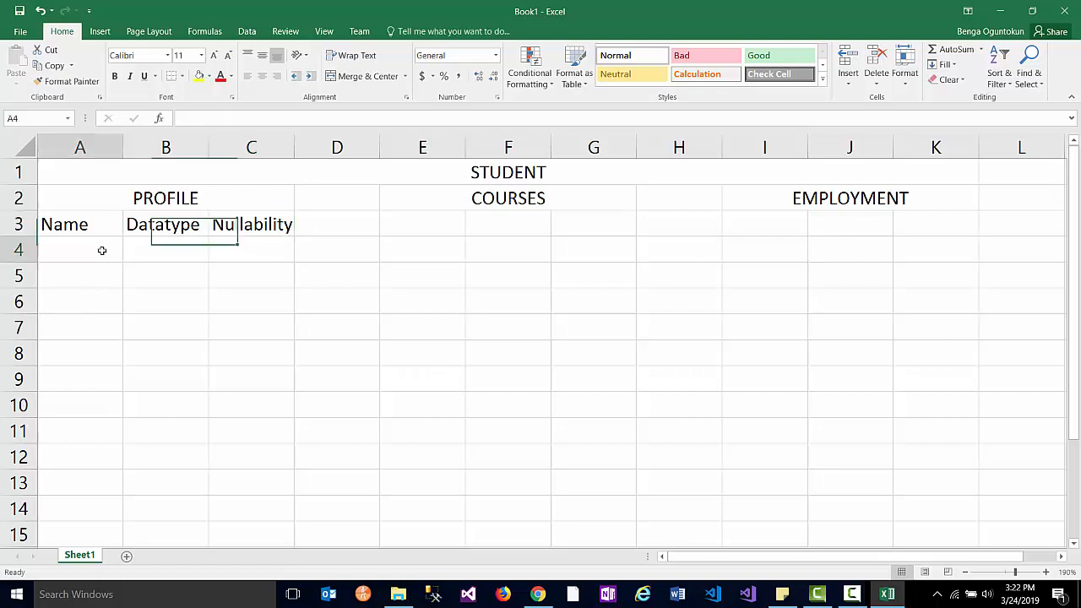
pyautogui.write('ID')
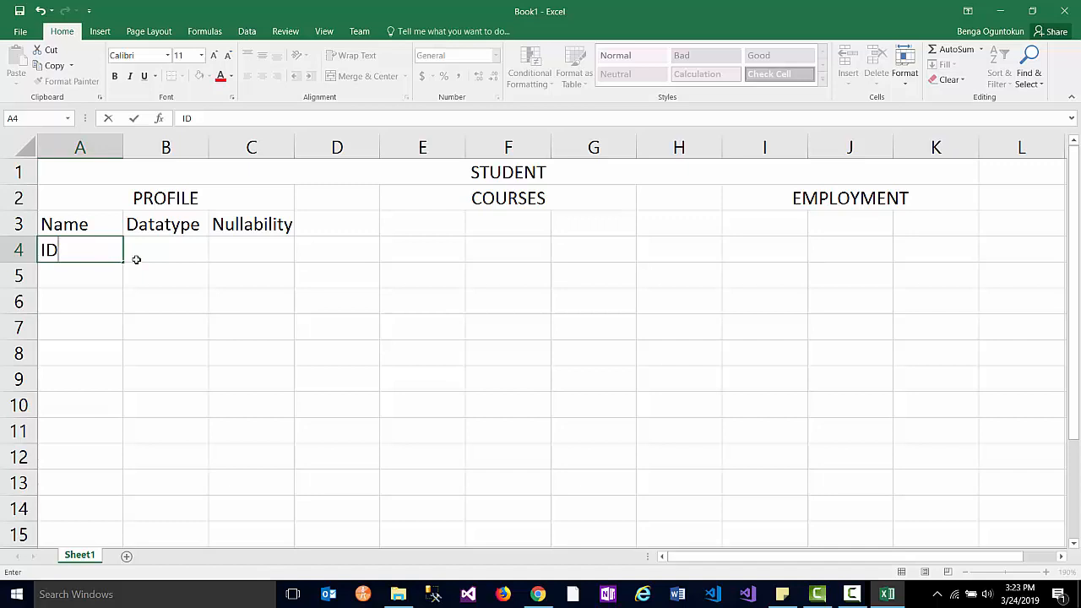
pyautogui.click(135, 258)
# - Attach a comment reading T0001 to the ID cell A4
pyautogui.rightClick(101, 251)
pyautogui.click(99, 253)
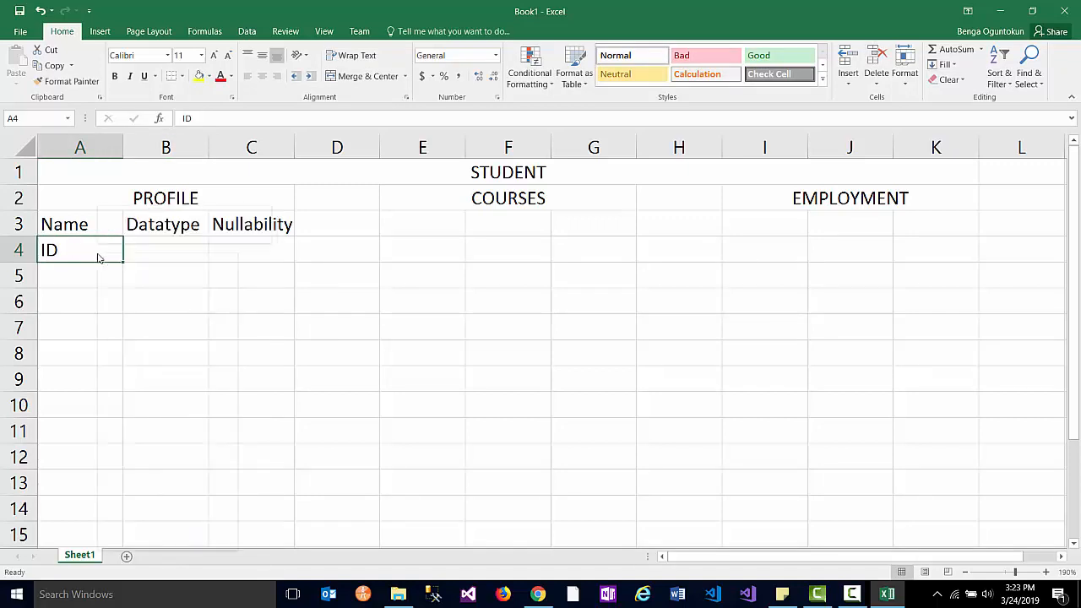
pyautogui.rightClick(97, 254)
pyautogui.click(145, 472)
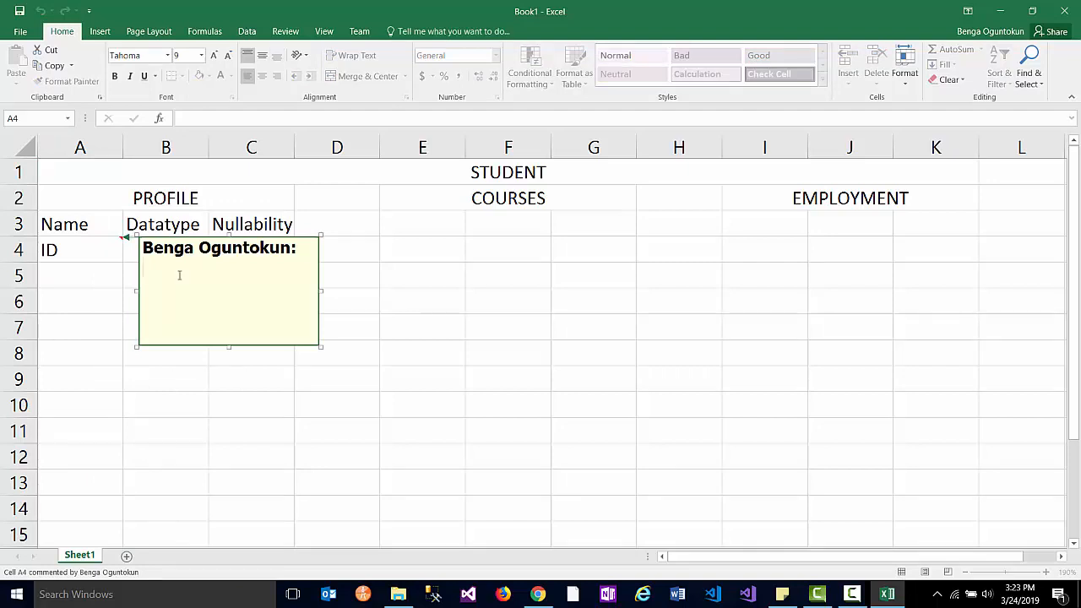
pyautogui.write('T')
pyautogui.write('0001')
pyautogui.click(355, 273)
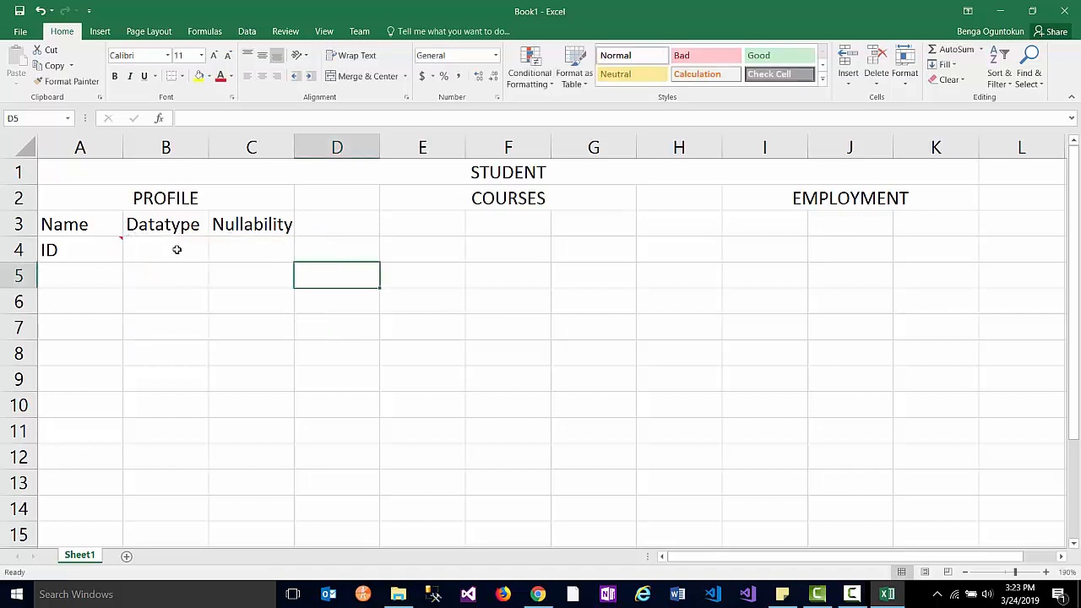
pyautogui.moveTo(118, 251)
pyautogui.moveTo(97, 244)
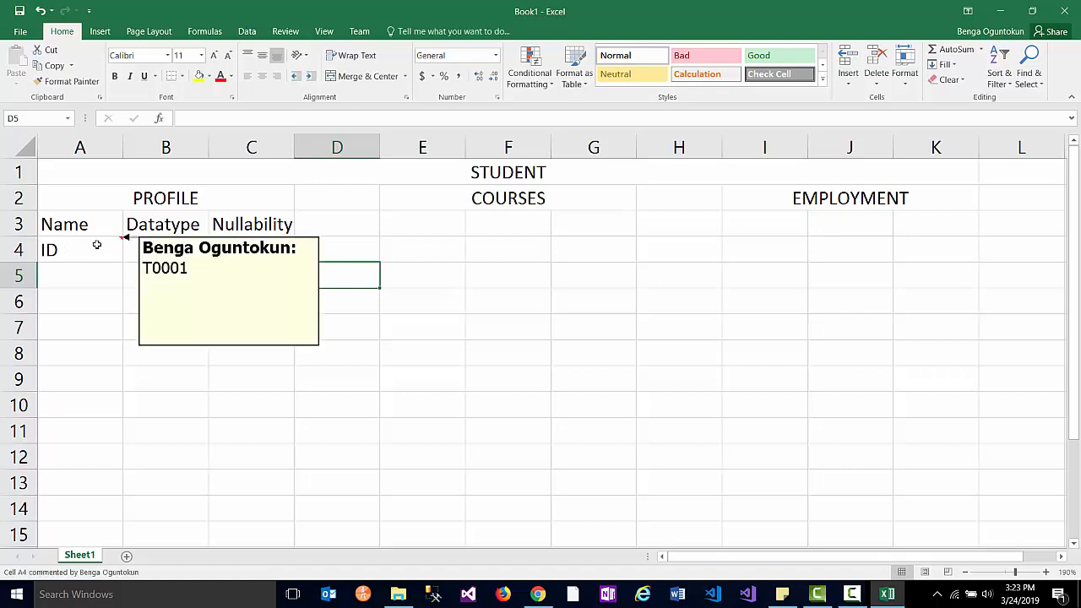
pyautogui.click(155, 248)
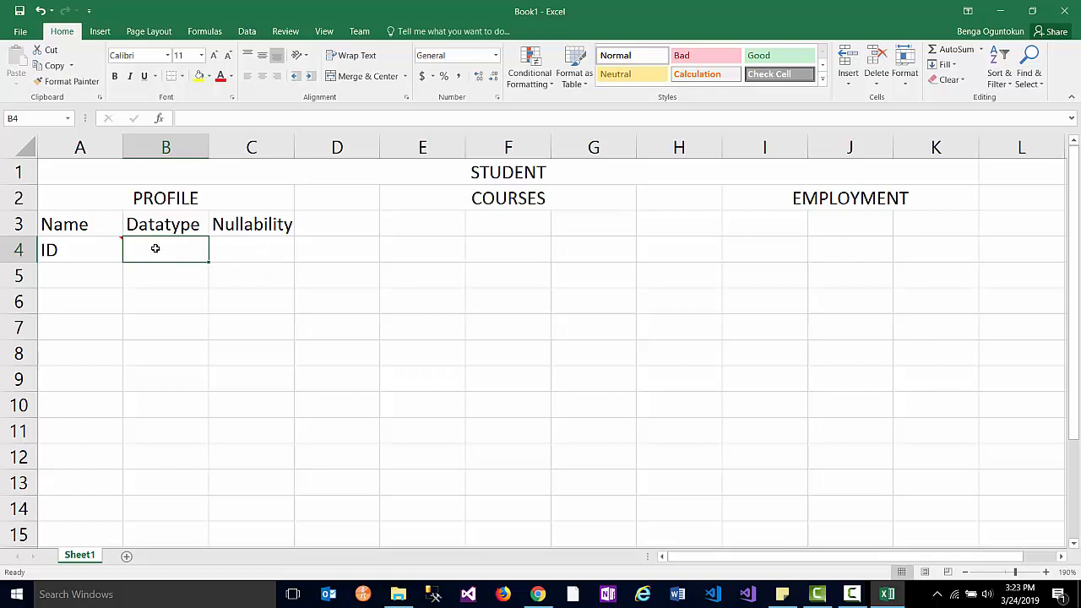
# - Fill the ID row with datatype NCHAR(5) and nullability NOT NULL
pyautogui.write('CHA')
pyautogui.press('BackSpace')
pyautogui.press('BackSpace')
pyautogui.press('BackSpace')
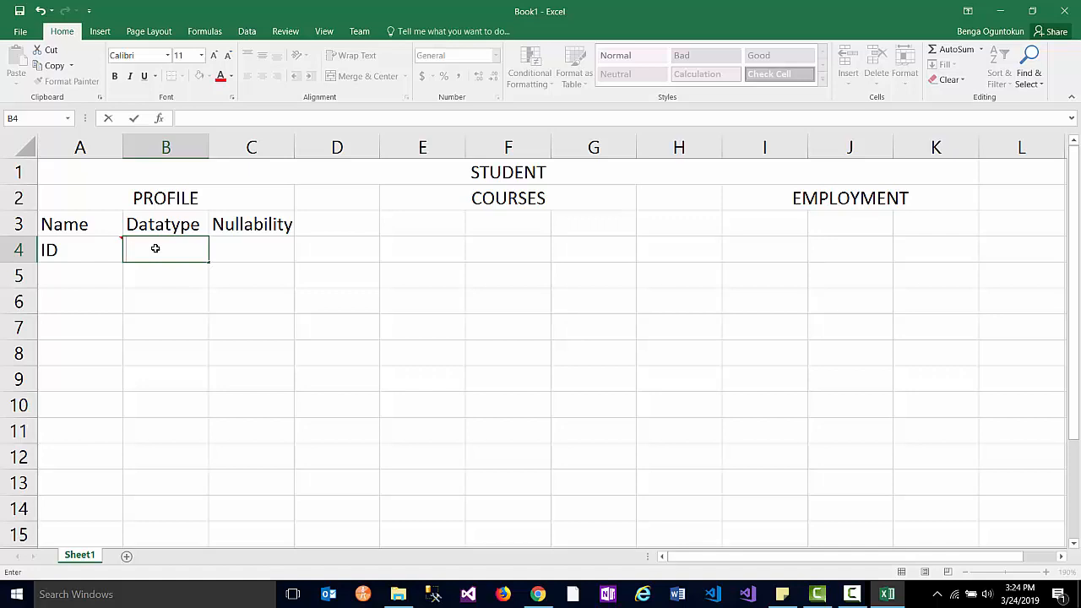
pyautogui.write('NCHAR(')
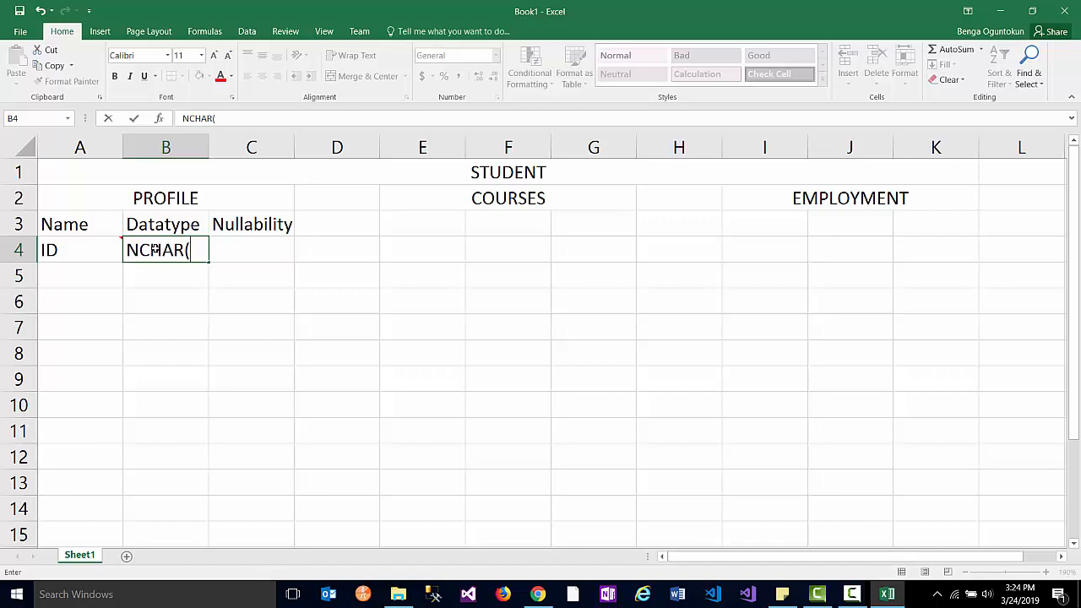
pyautogui.write('5)')
pyautogui.press('Tab')
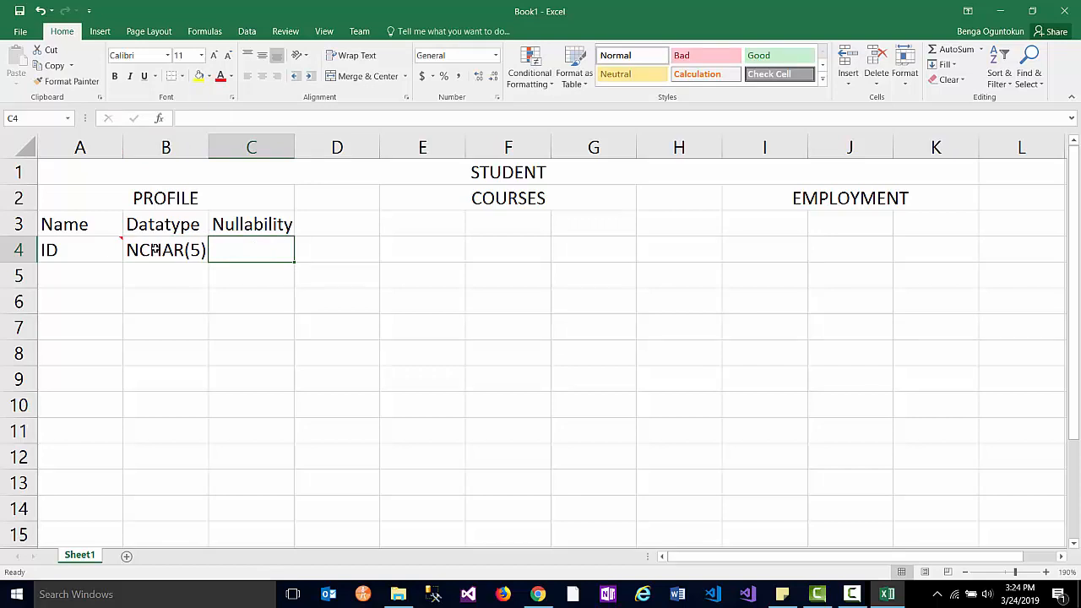
pyautogui.write('NOT NU')
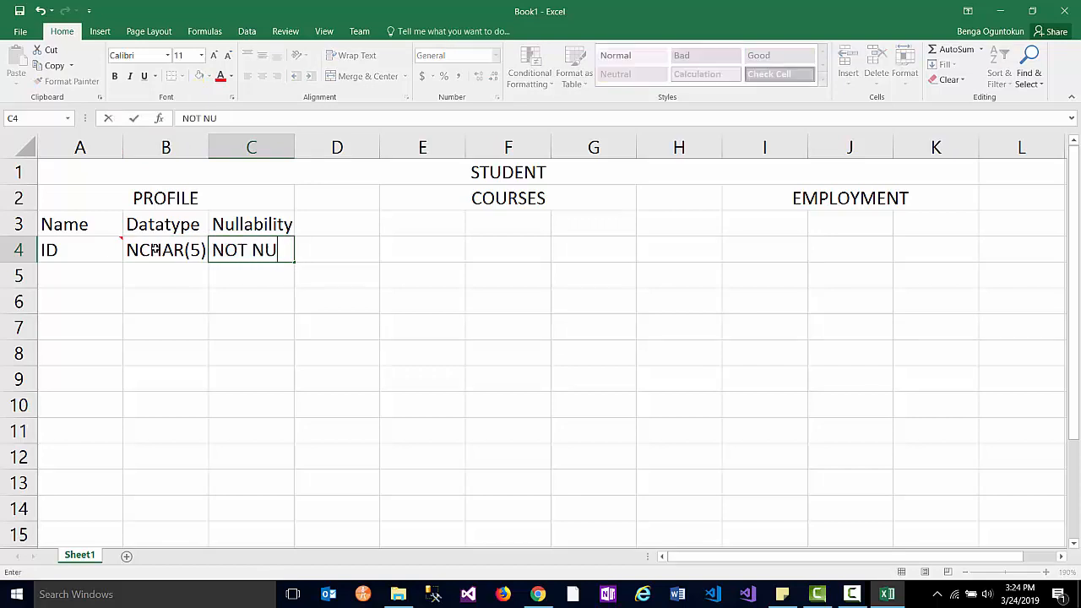
pyautogui.write('LL')
pyautogui.click(113, 270)
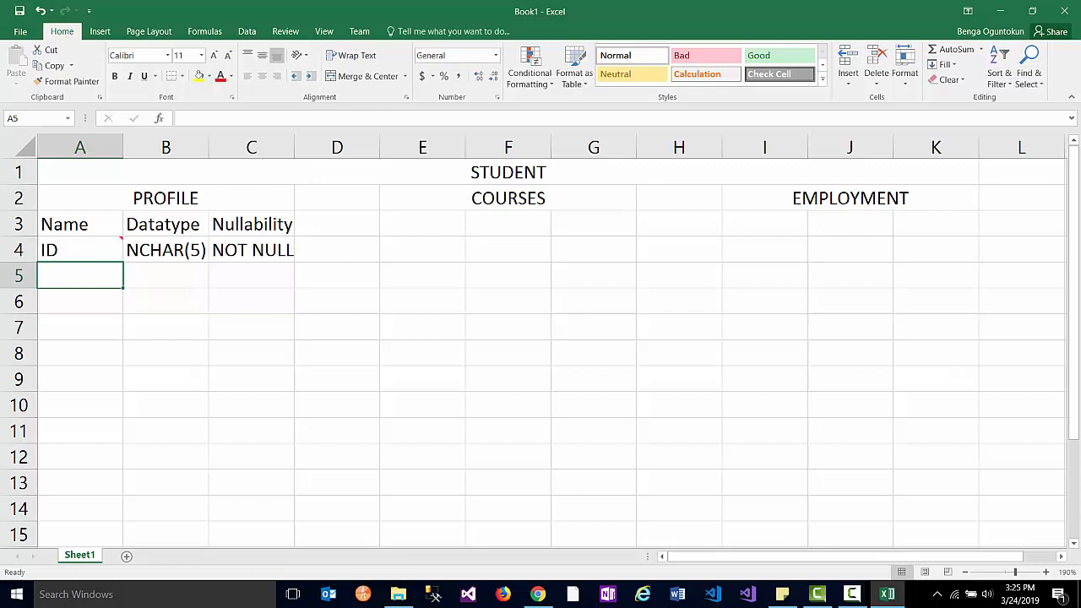
pyautogui.hotkey('alt', 'Tab')
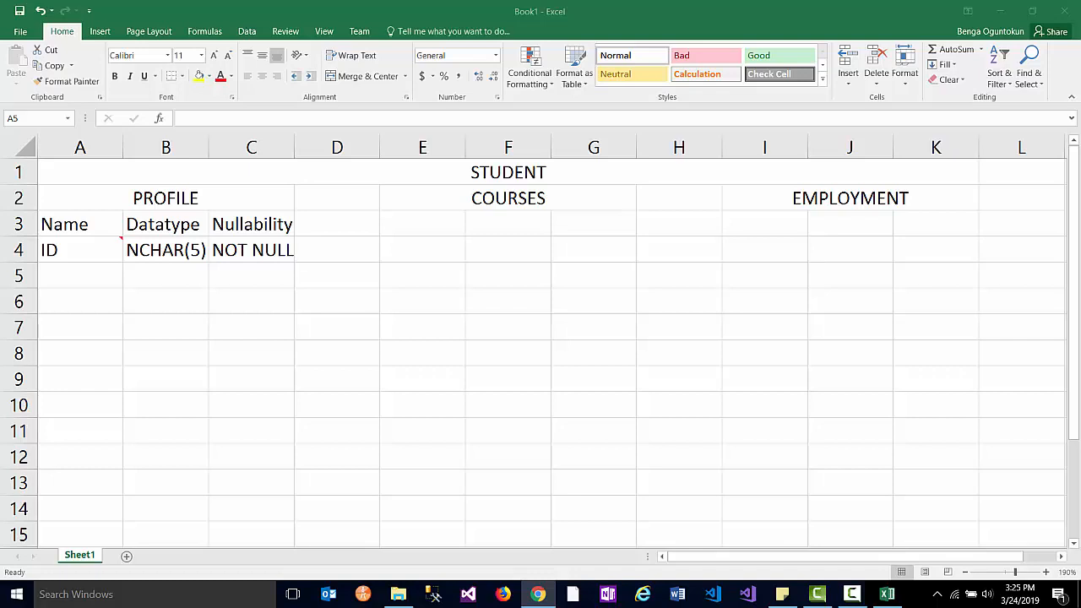
# - Enter FNAME with datatype NVARCHAR(100) and autofit column B to fit it
pyautogui.click(65, 278)
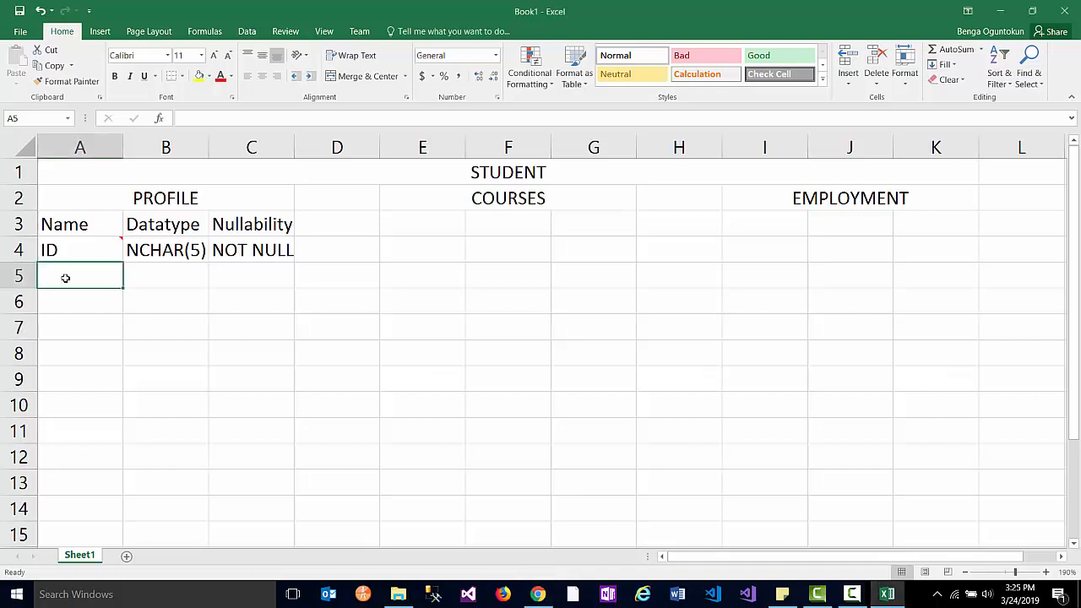
pyautogui.write('F')
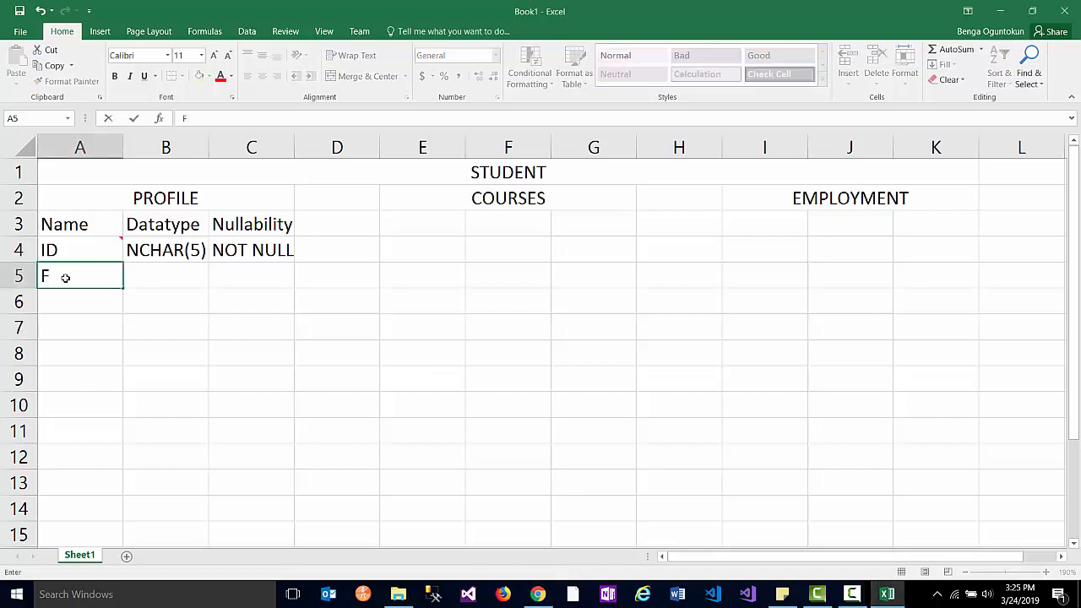
pyautogui.write('NAME')
pyautogui.press('Tab')
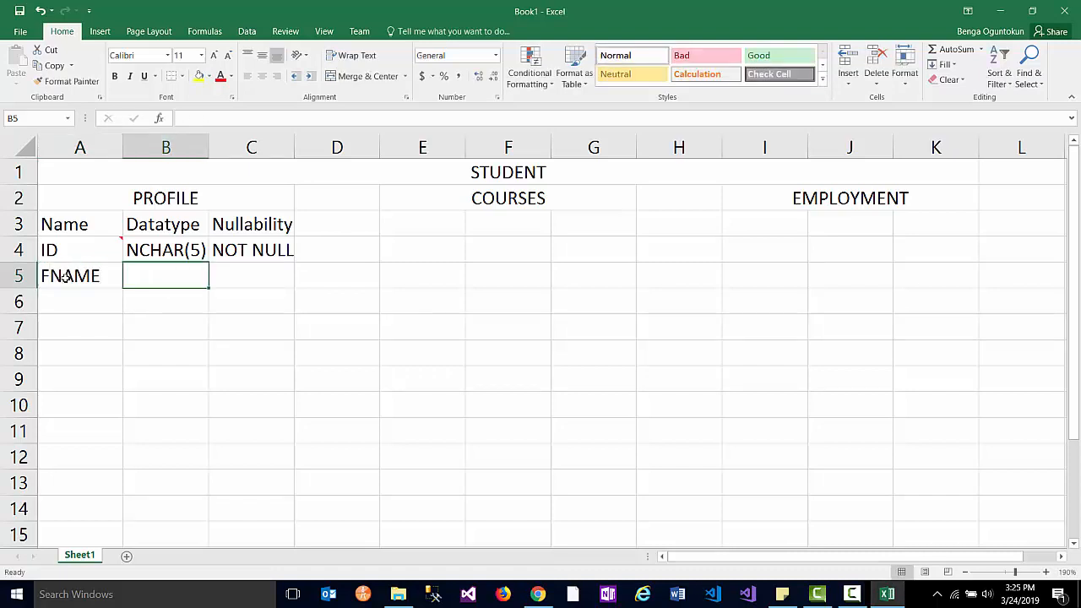
pyautogui.write('NV')
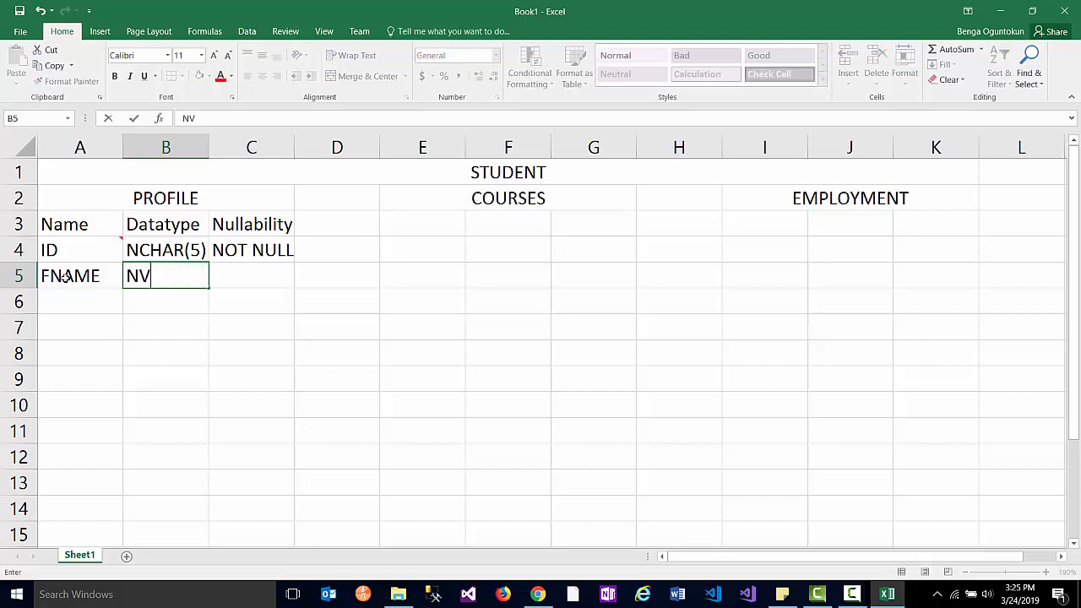
pyautogui.write('ARCHAR')
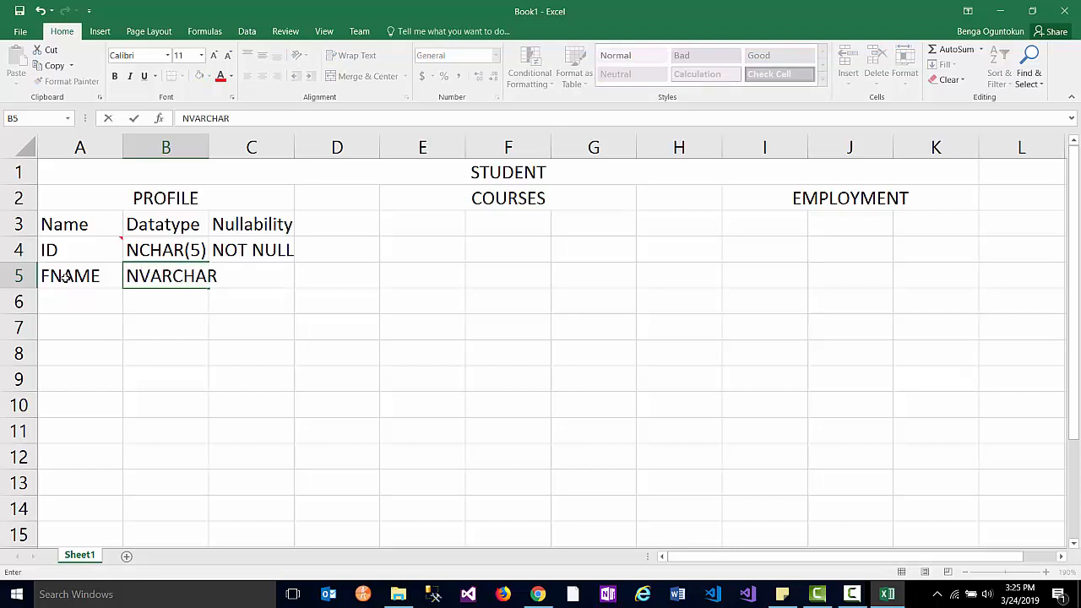
pyautogui.write('(100)')
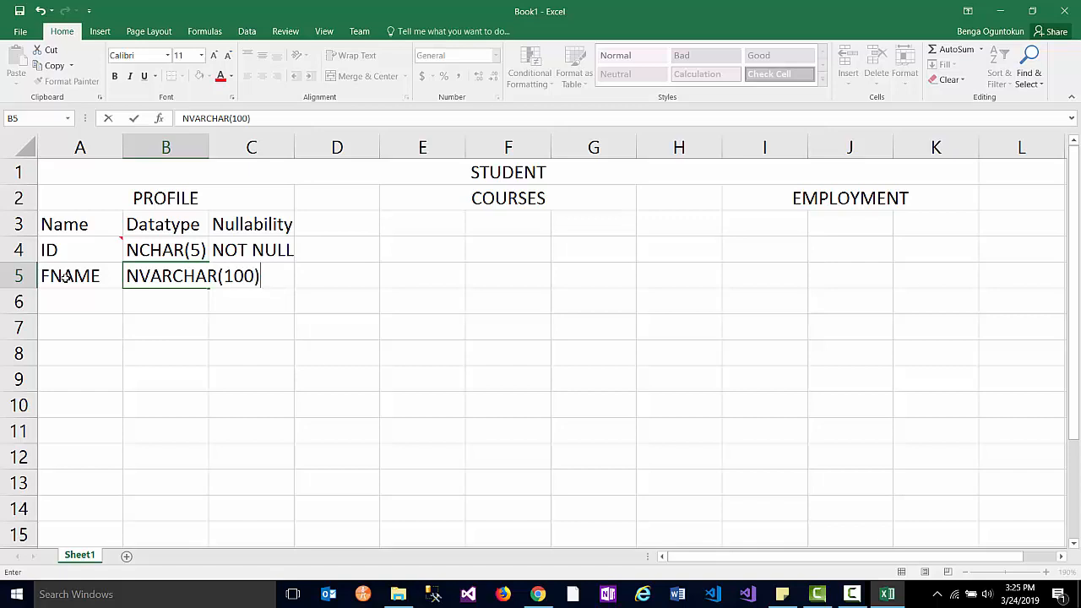
pyautogui.doubleClick(210, 144)
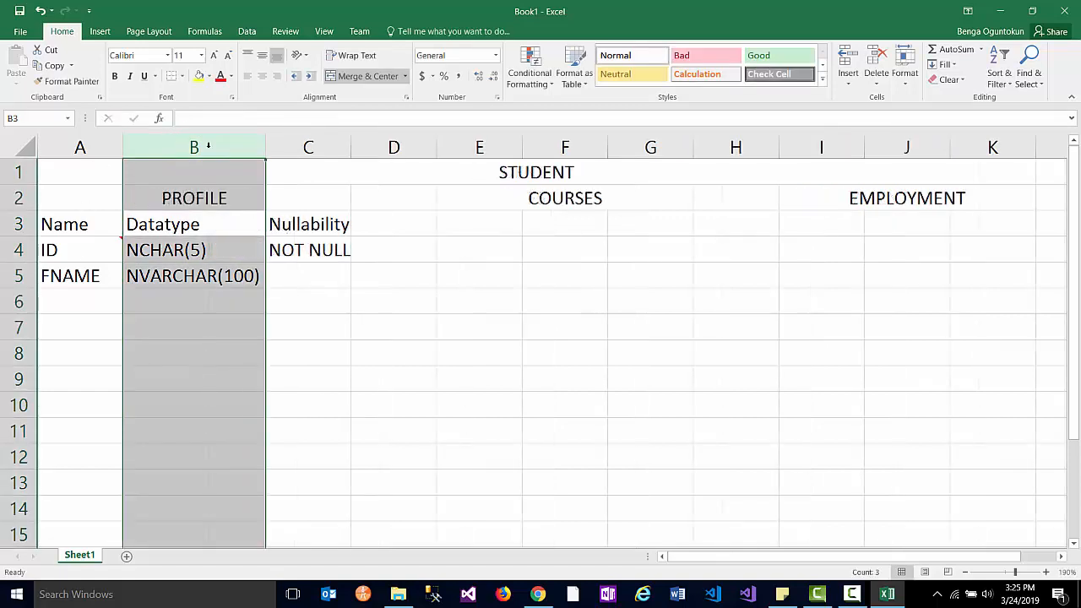
# - Set FNAME's nullability to NOT NULL and type MI in cell A6
pyautogui.click(295, 278)
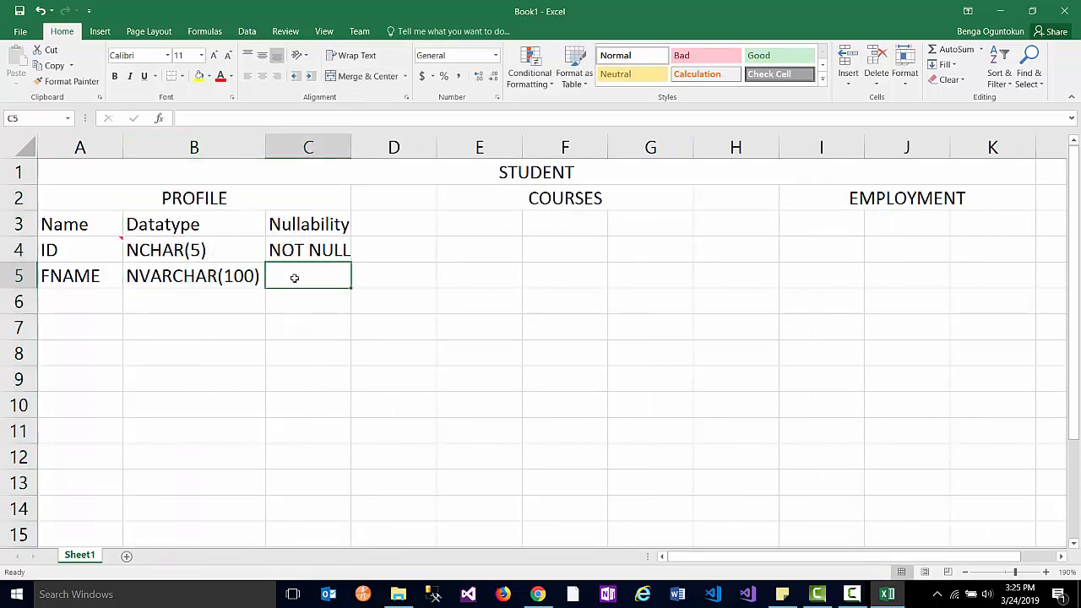
pyautogui.write('NOT NULL')
pyautogui.press('Tab')
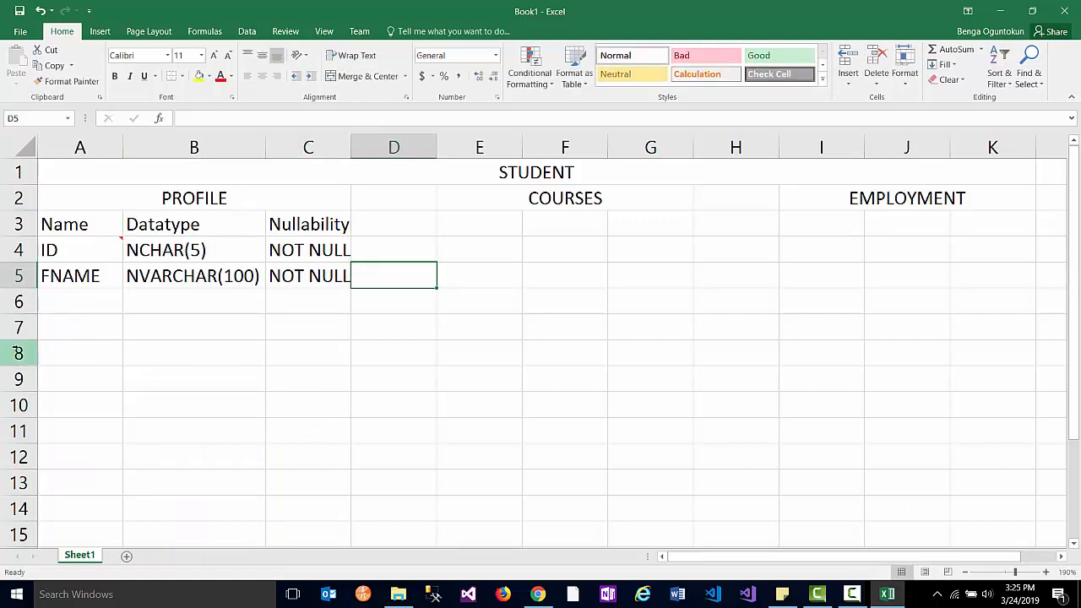
pyautogui.click(74, 300)
pyautogui.write('MI')
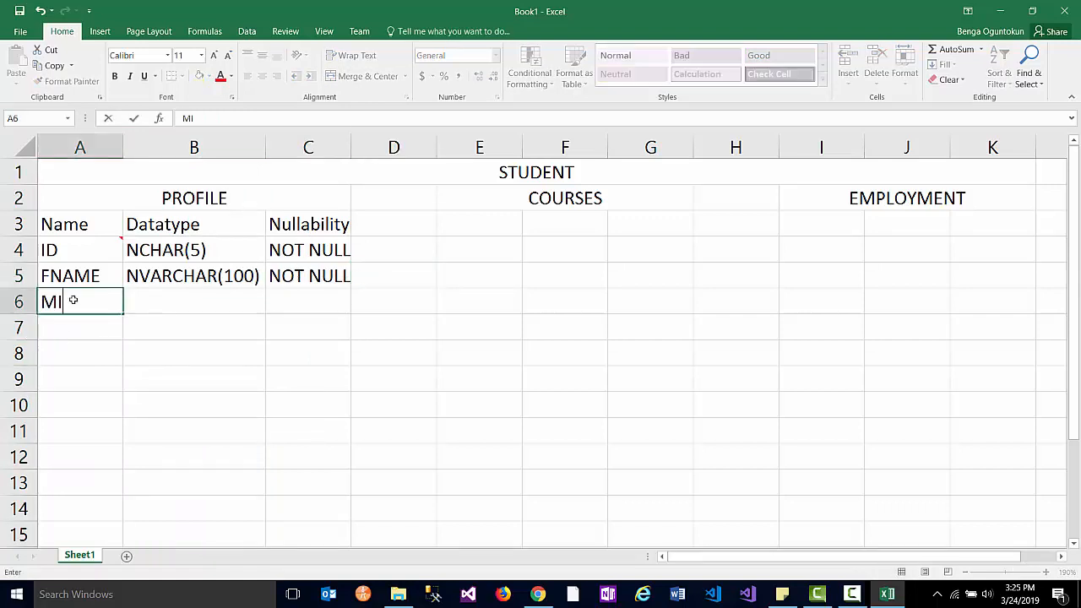
pyautogui.press('Tab')
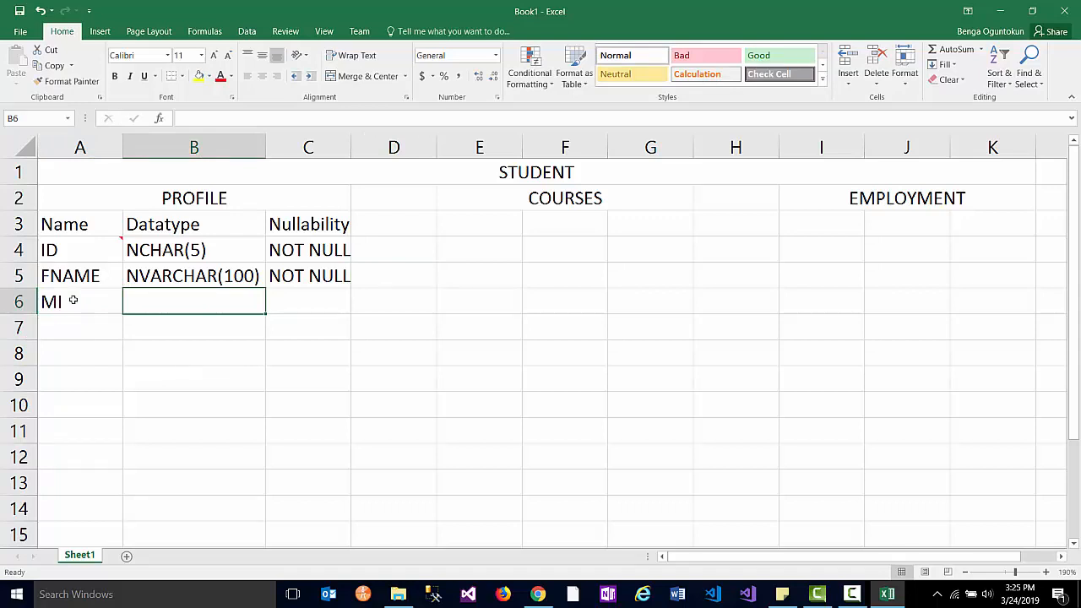
pyautogui.write('N')
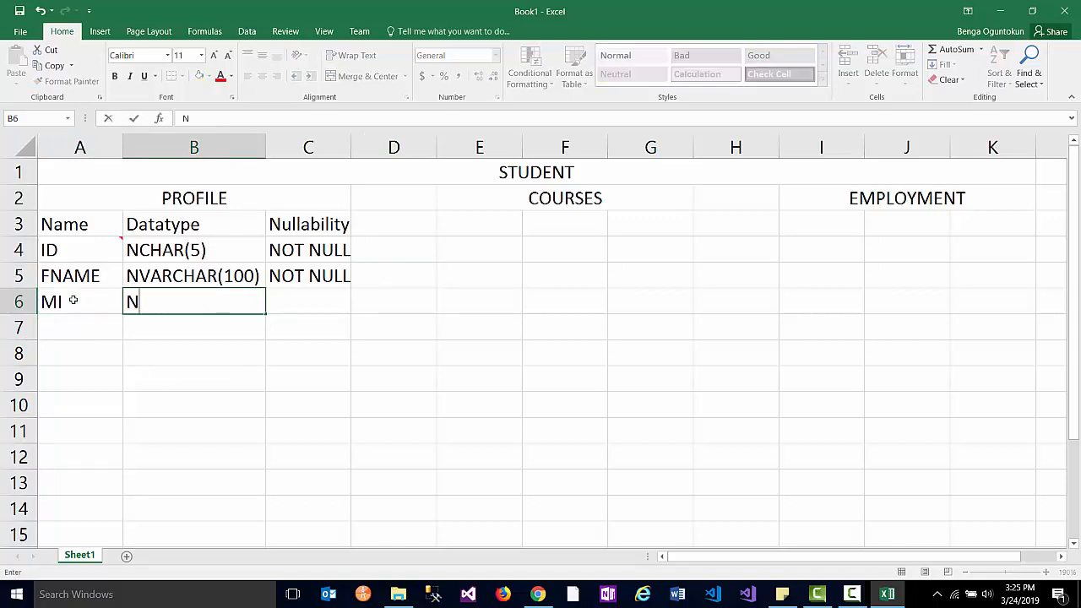
pyautogui.press('BackSpace')
# - Enter a sample surname with a middle initial in cell F7
pyautogui.click(558, 327)
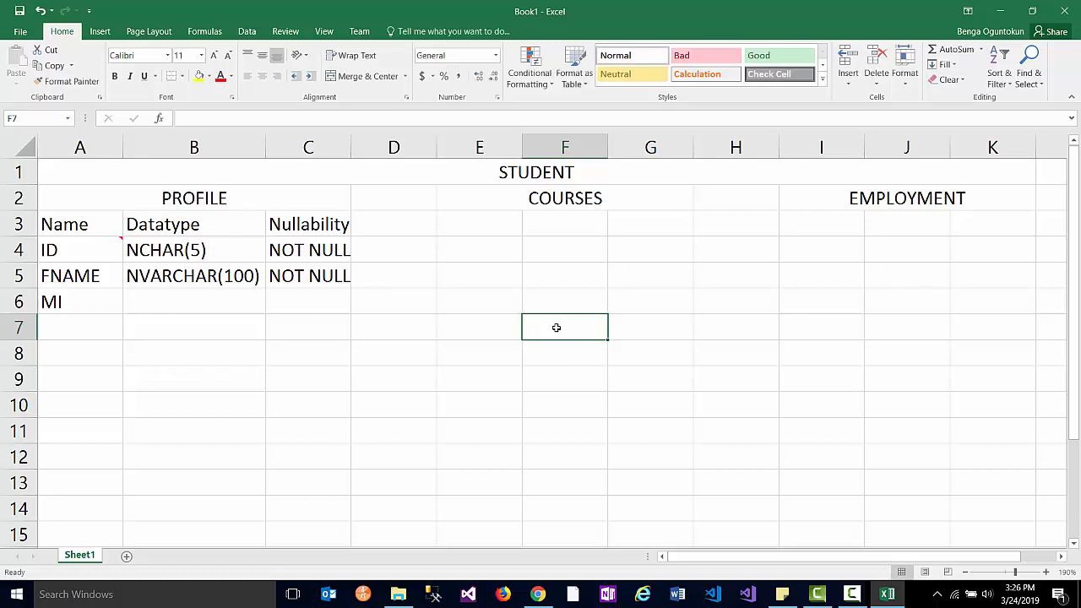
pyautogui.write('KENER')
pyautogui.press('BackSpace')
pyautogui.press('BackSpace')
pyautogui.write('NE')
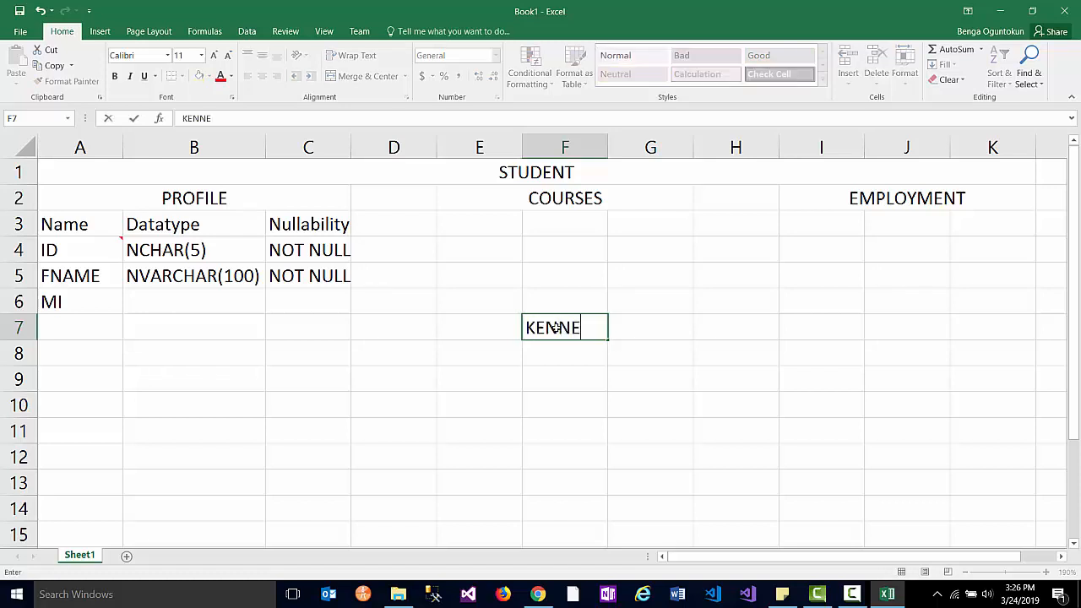
pyautogui.write('DY')
pyautogui.write('o')
pyautogui.press('BackSpace')
pyautogui.write('O')
pyautogui.hotkey('shift', 'Left')
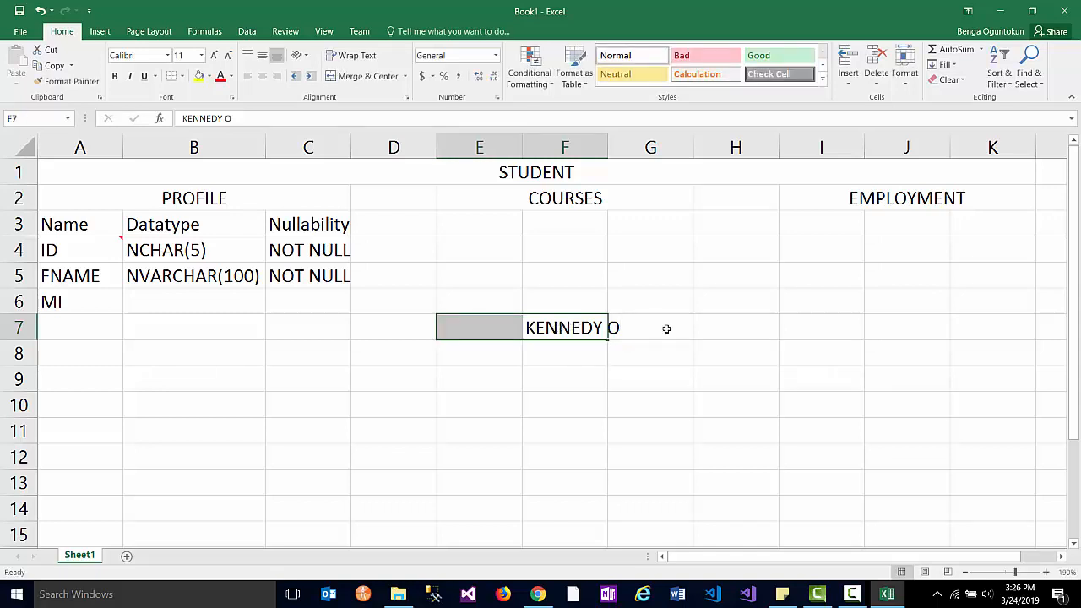
pyautogui.click(618, 329)
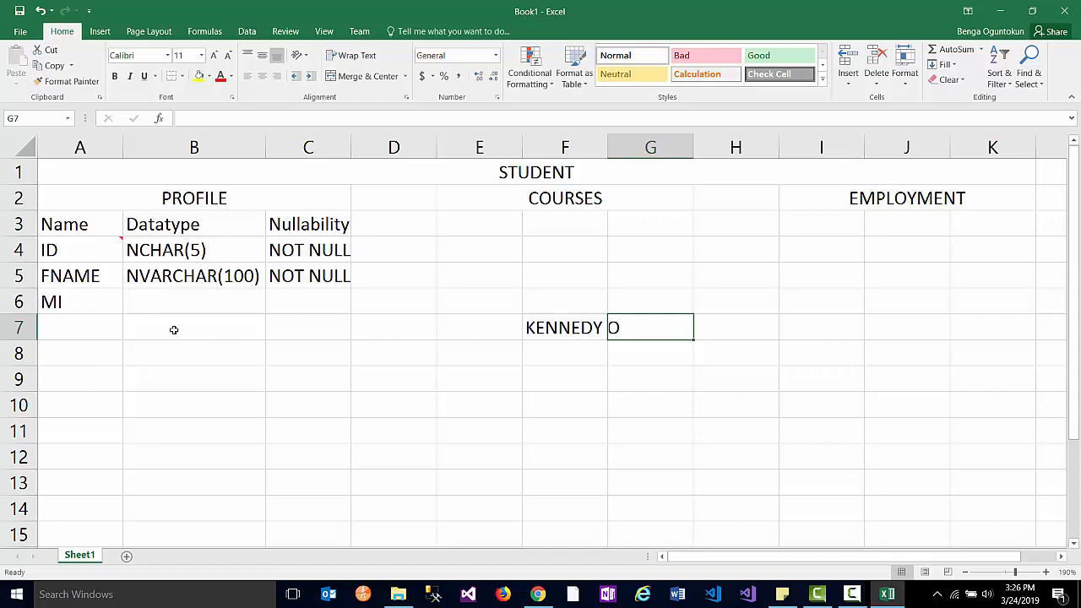
pyautogui.click(176, 302)
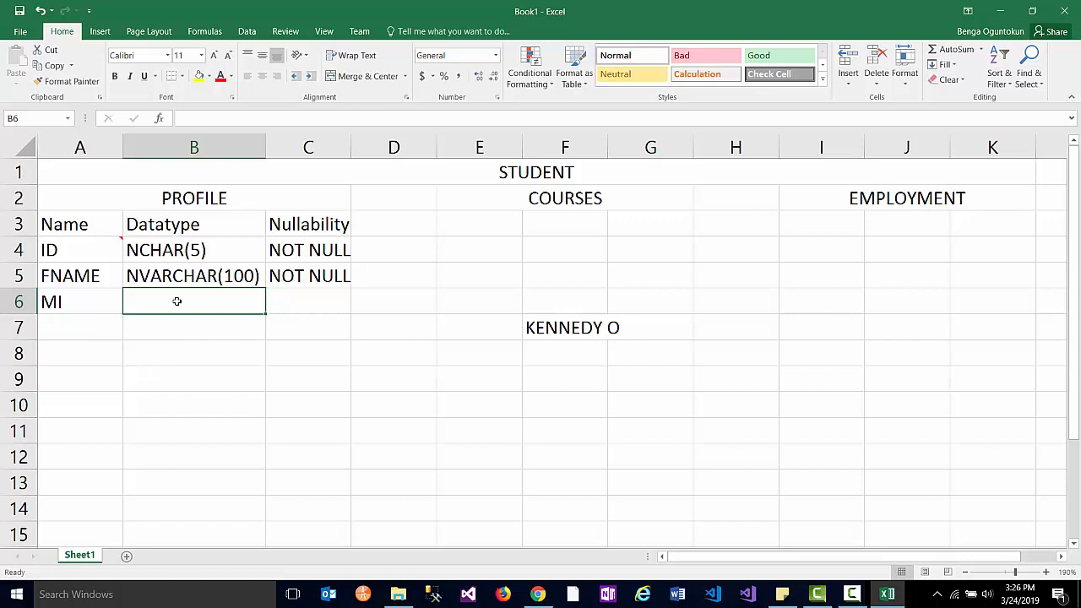
# - Set the MI datatype in B6 to NCHAR(1), correcting it from NCHAR(5)
pyautogui.write('NCHAR(5)')
pyautogui.press('Tab')
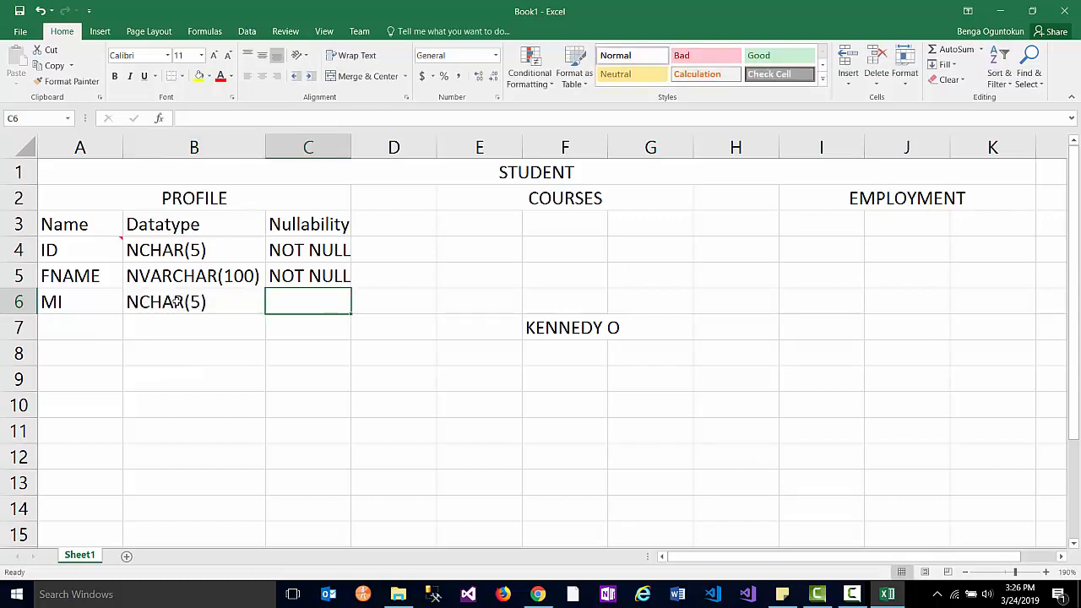
pyautogui.click(175, 301)
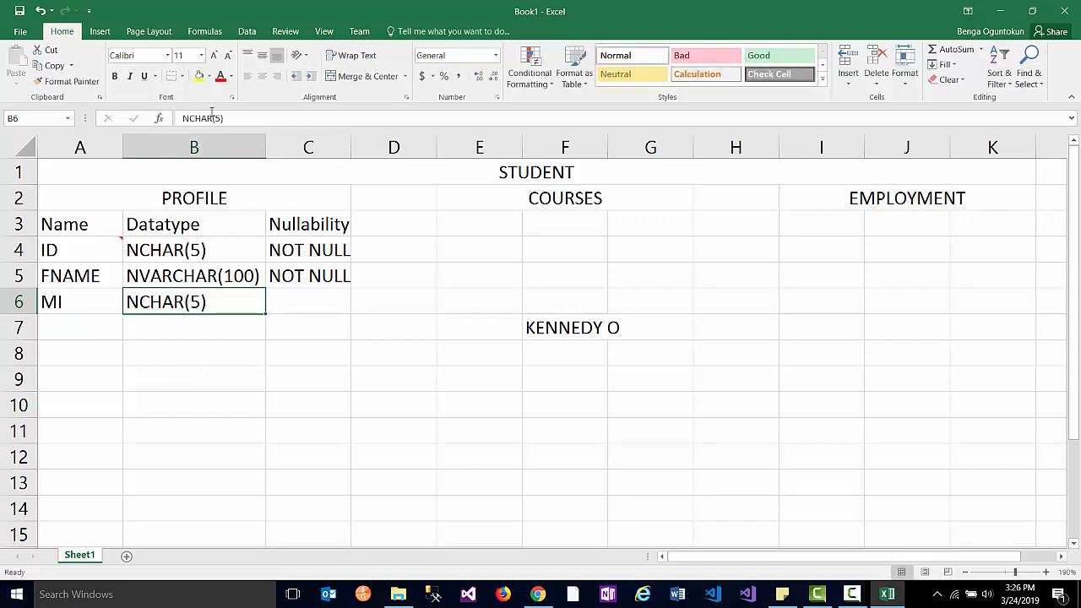
pyautogui.click(218, 119)
pyautogui.press('BackSpace')
pyautogui.write('1')
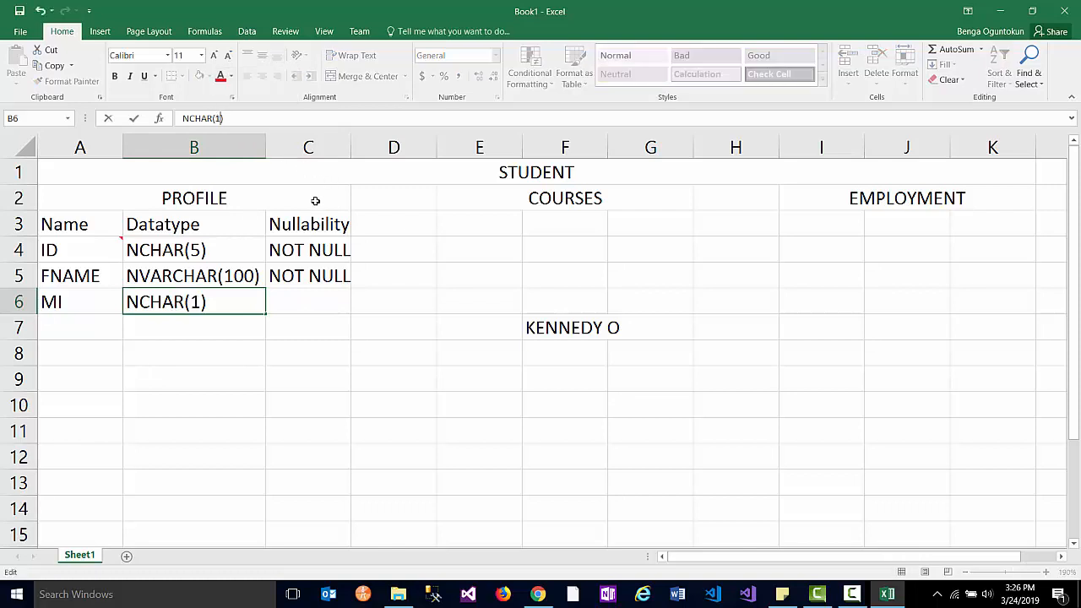
# - Put the sample middle initial in cell G7 beside the sample name
pyautogui.click(617, 328)
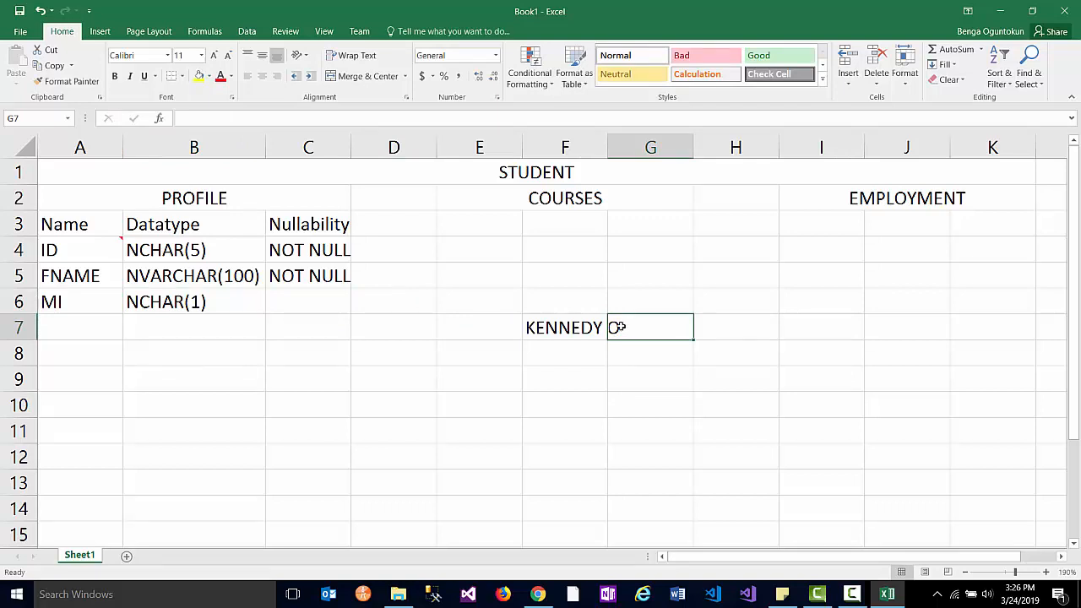
pyautogui.doubleClick(618, 327)
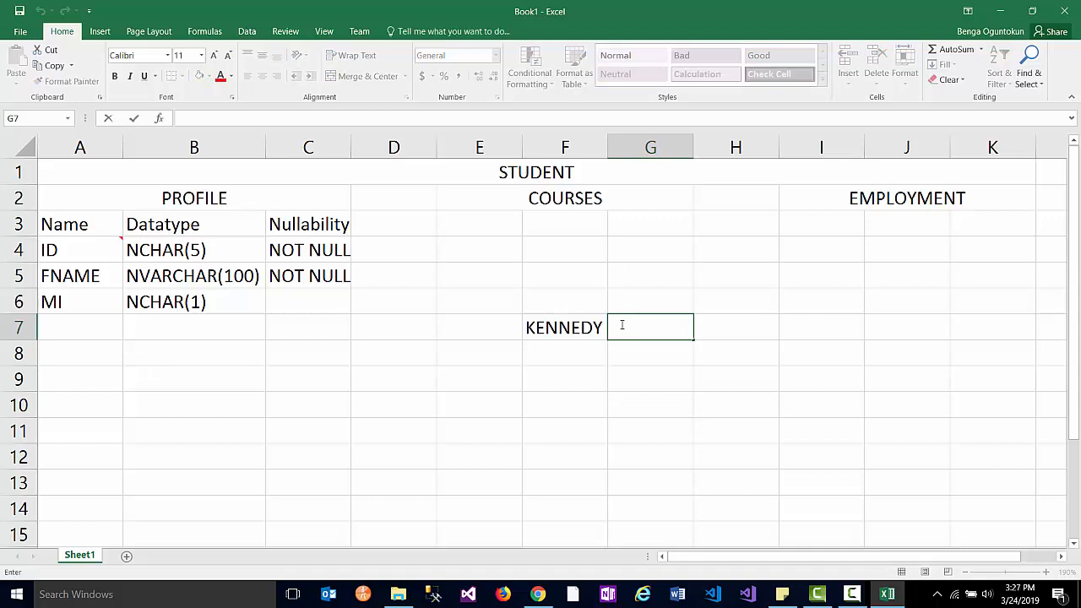
pyautogui.write('OSMO')
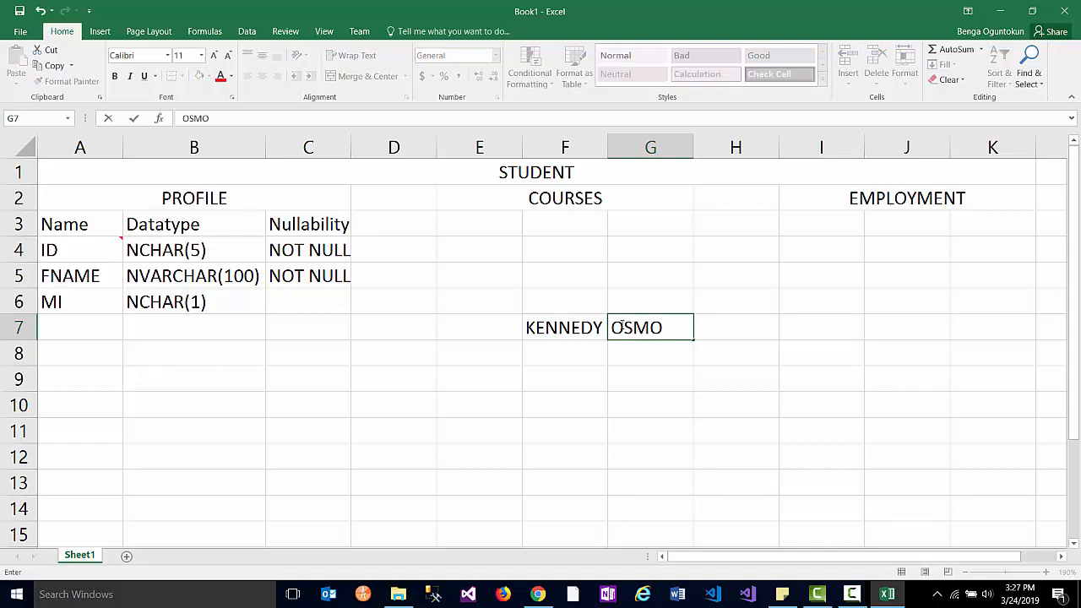
pyautogui.press('BackSpace')
pyautogui.press('BackSpace')
pyautogui.press('BackSpace')
pyautogui.press('BackSpace')
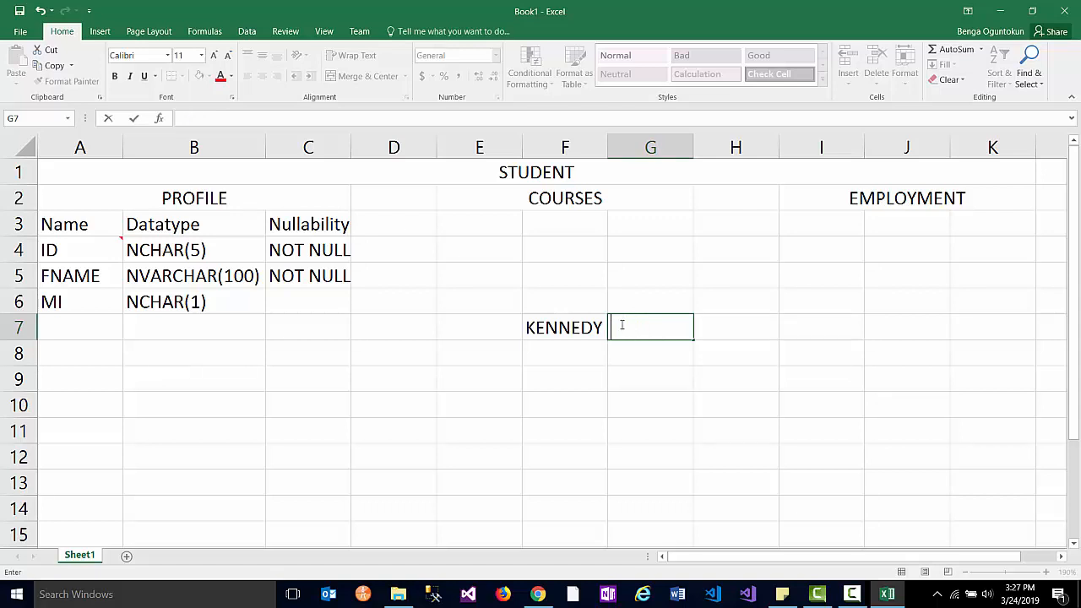
pyautogui.write('O')
pyautogui.click(201, 309)
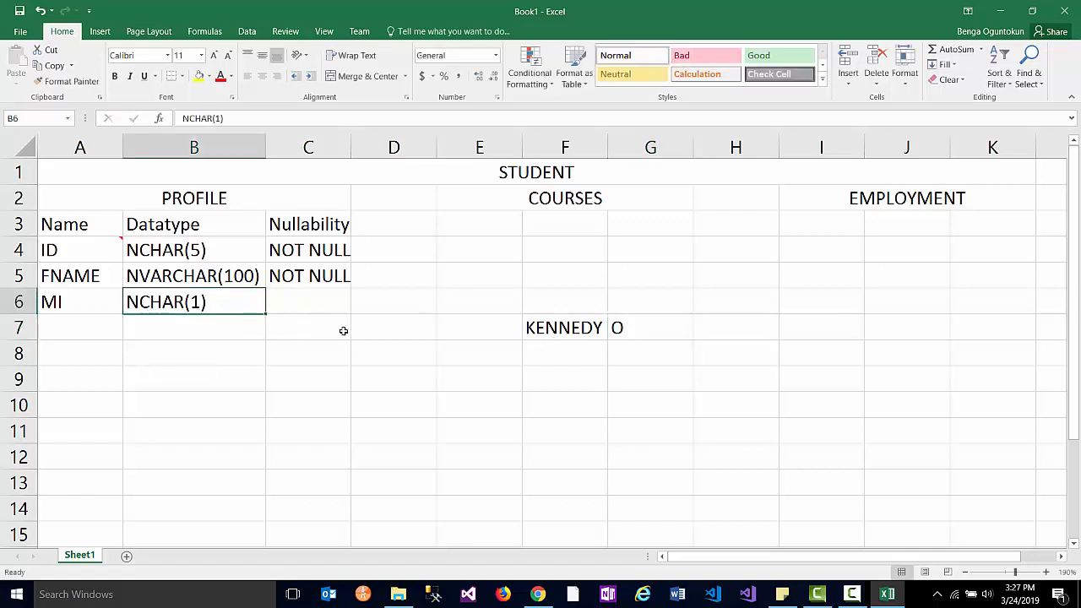
# - Clear the sample name and initial from cells F7 and G7
pyautogui.click(582, 329)
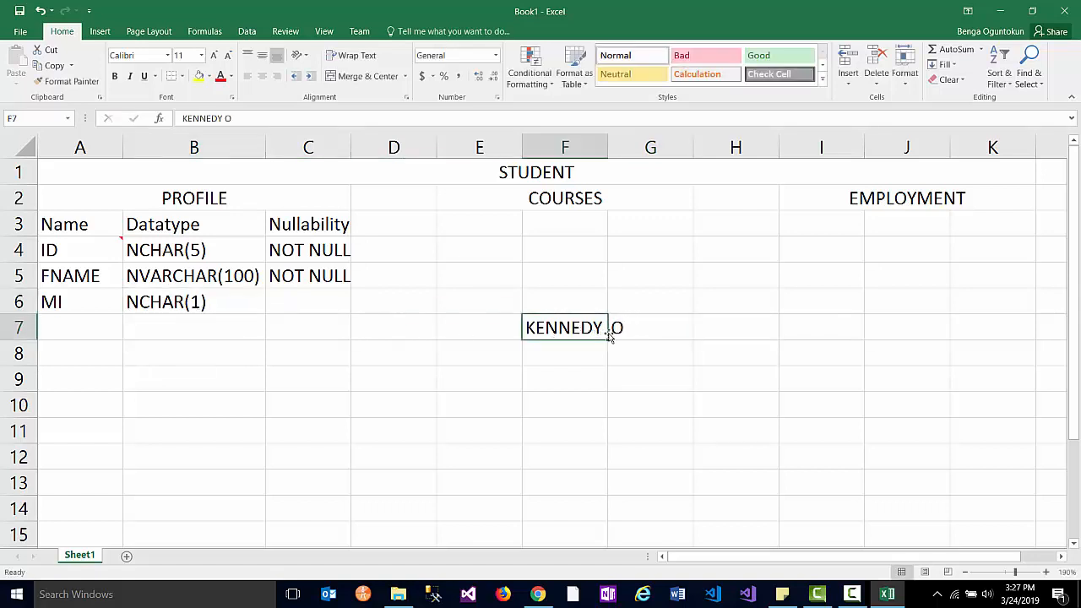
pyautogui.press('Delete')
pyautogui.click(621, 330)
pyautogui.press('Delete')
pyautogui.click(296, 298)
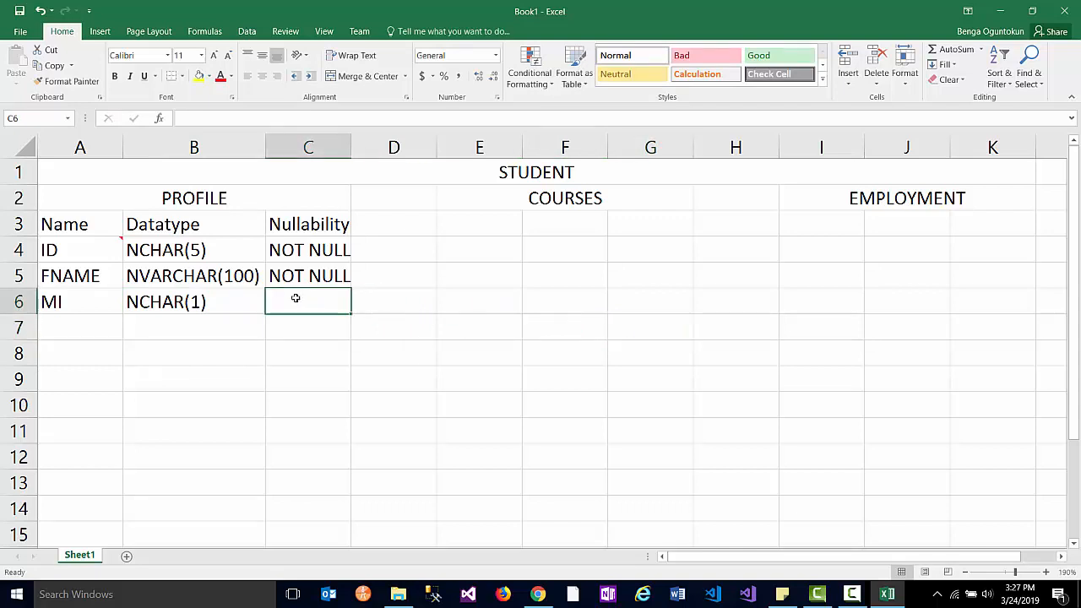
# - Type NULL into C6 as the MI field's nullability
pyautogui.write('NULL')
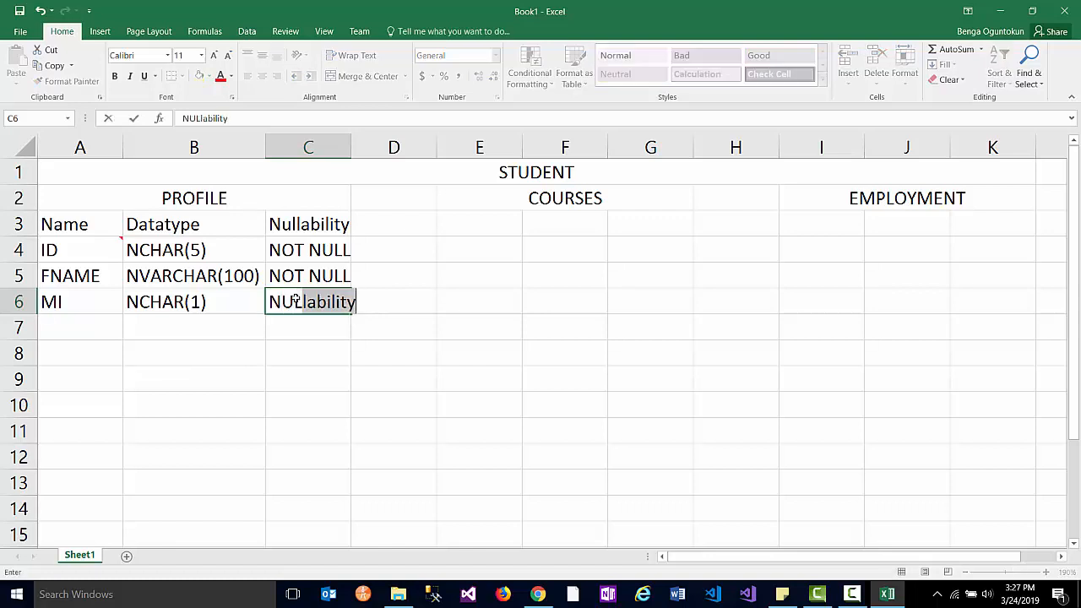
pyautogui.click(487, 312)
pyautogui.click(332, 304)
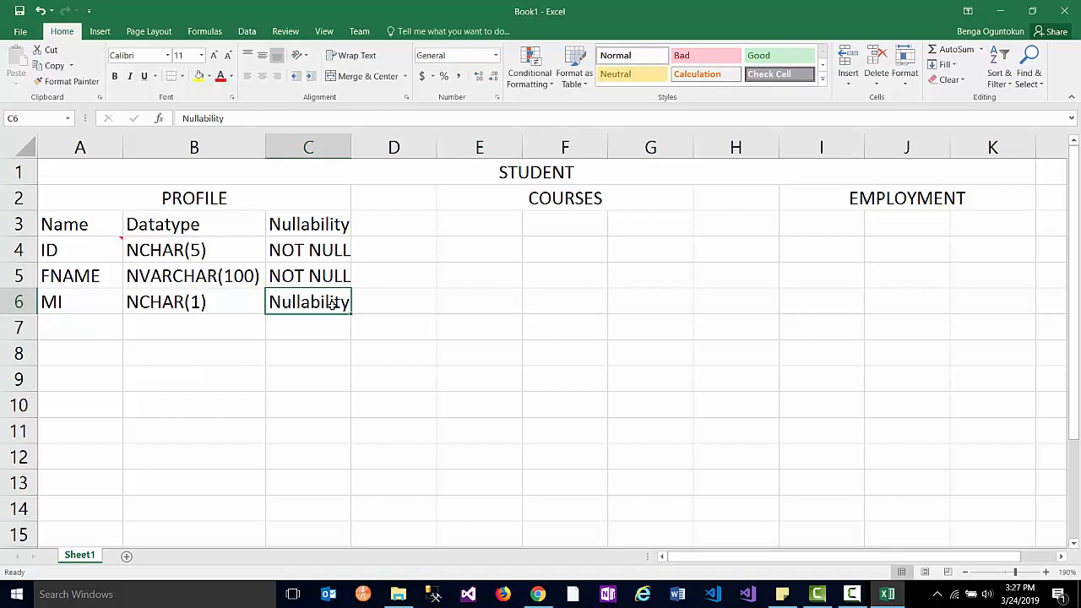
pyautogui.write('NULL')
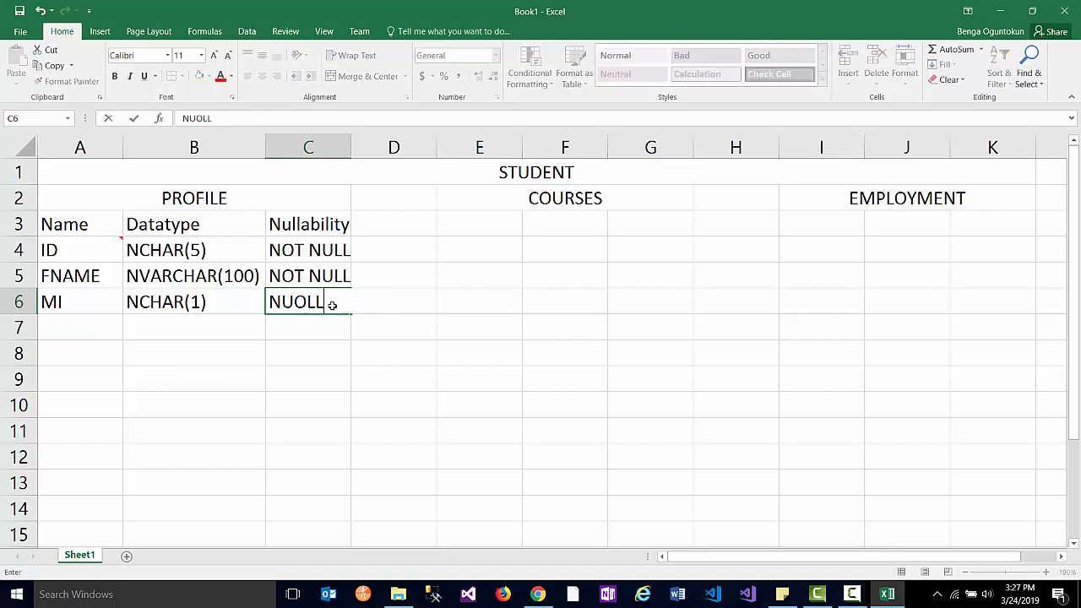
pyautogui.press('BackSpace')
pyautogui.press('BackSpace')
pyautogui.write('LL')
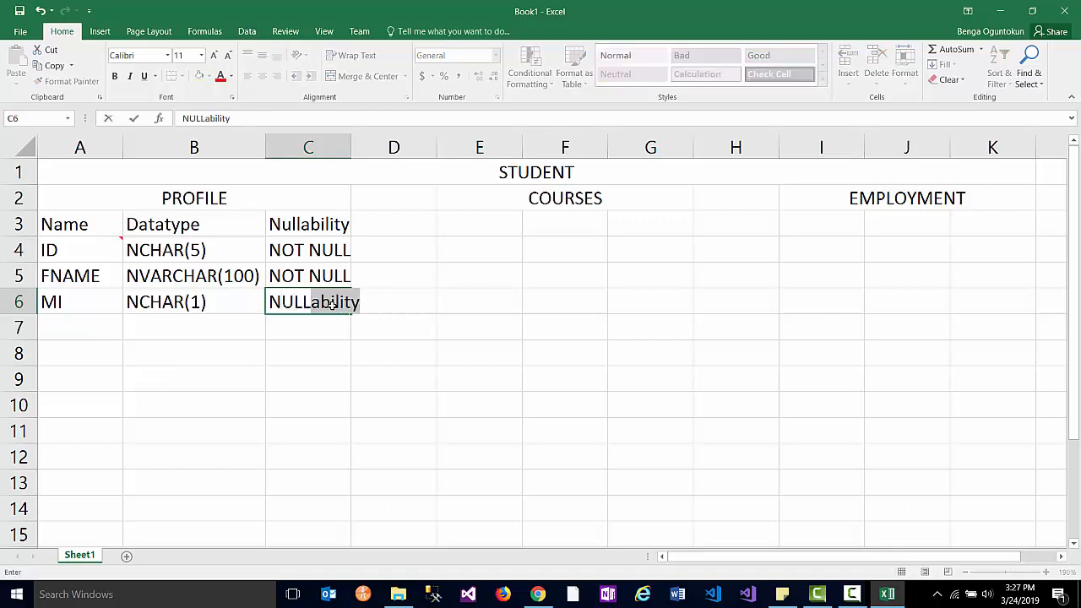
pyautogui.click(456, 311)
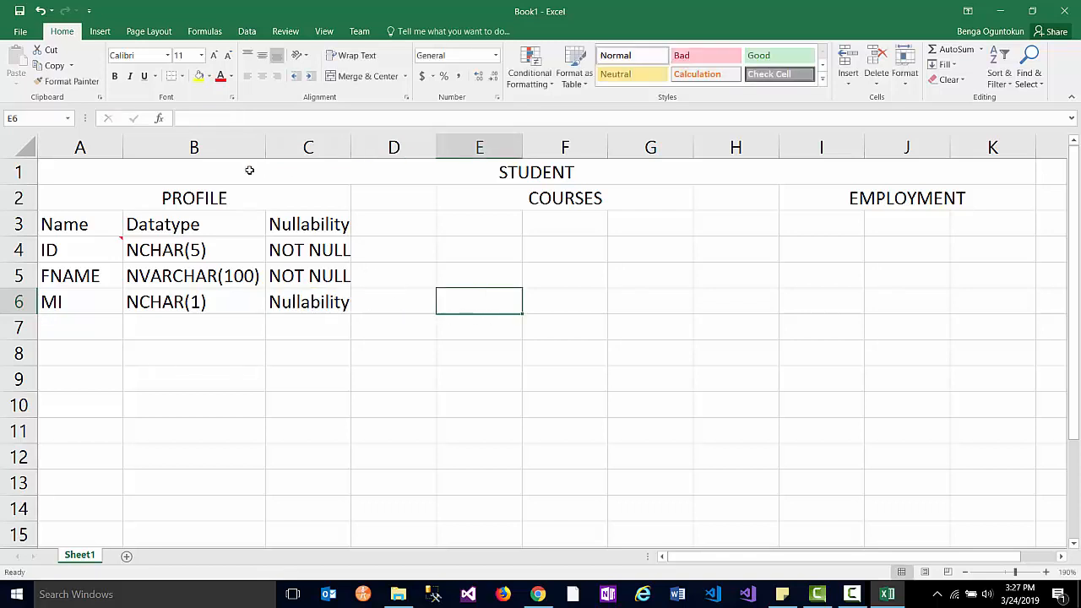
# - Delete AutoComplete's extra ending so cell C6 reads just NULL
pyautogui.click(313, 304)
pyautogui.write('n')
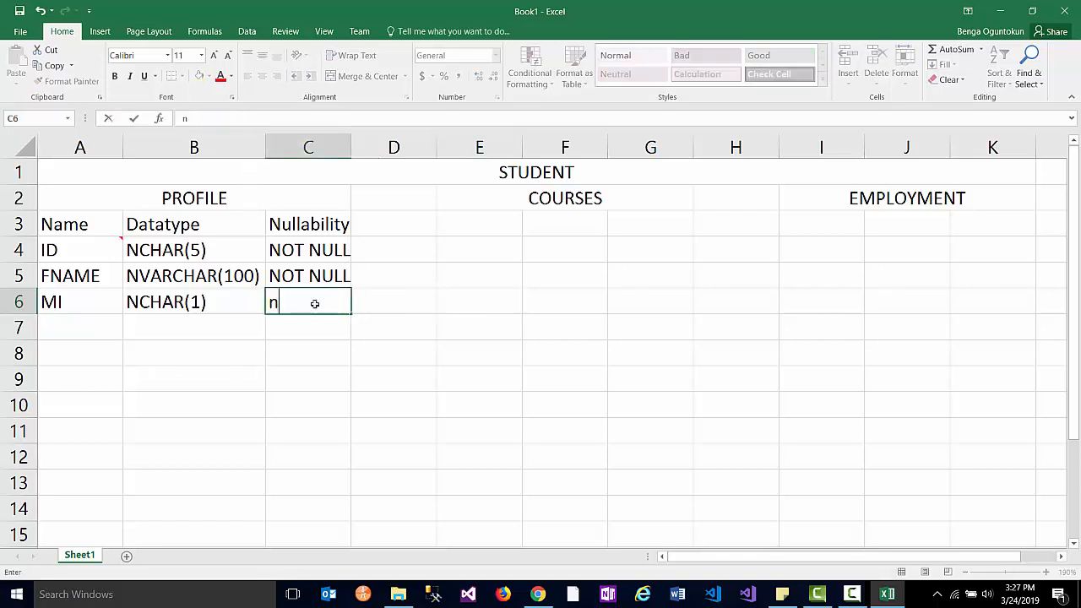
pyautogui.press('BackSpace')
pyautogui.press('BackSpace')
pyautogui.write('NULL')
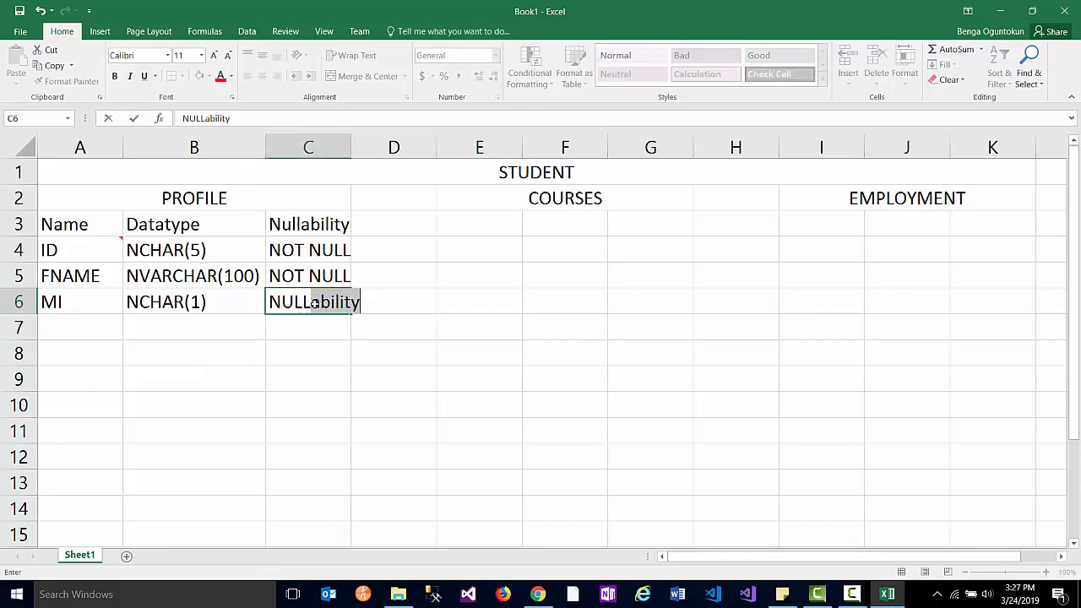
pyautogui.moveTo(316, 306); pyautogui.dragTo(361, 309)
pyautogui.press('Delete')
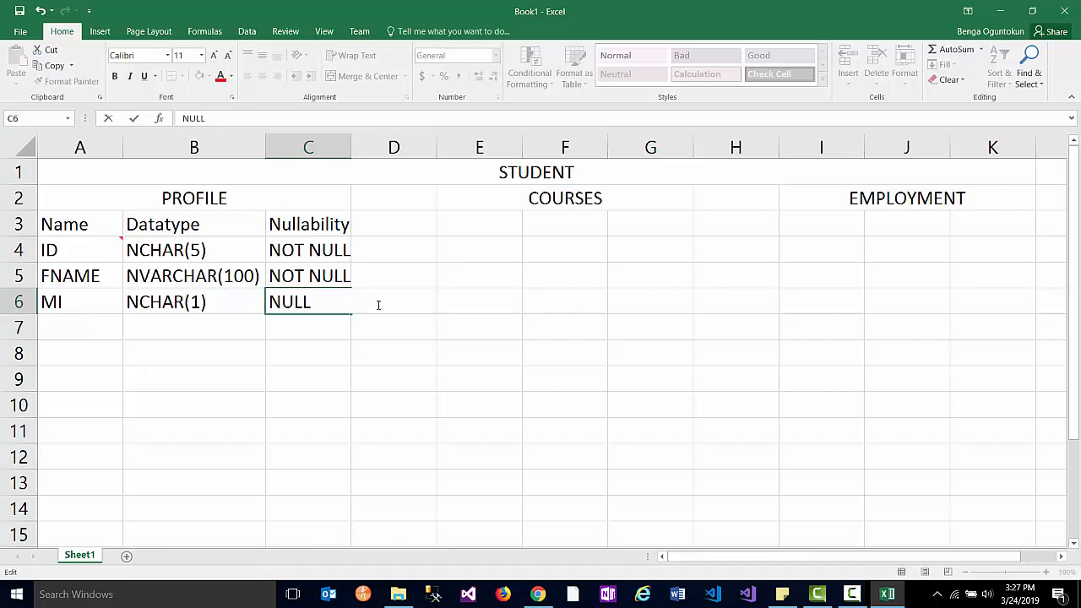
pyautogui.click(395, 318)
pyautogui.click(321, 303)
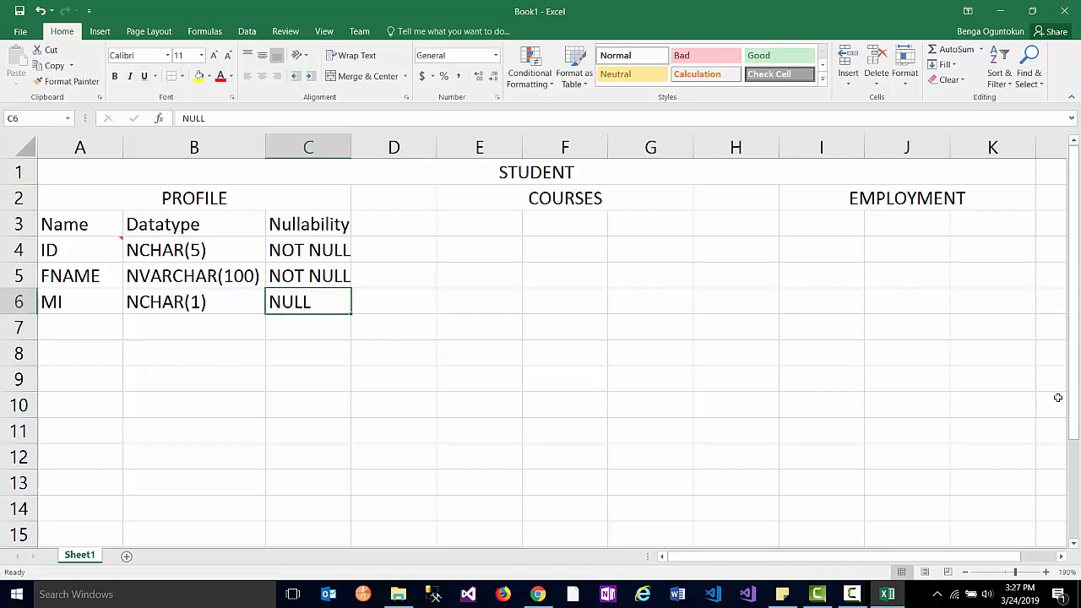
pyautogui.click(72, 320)
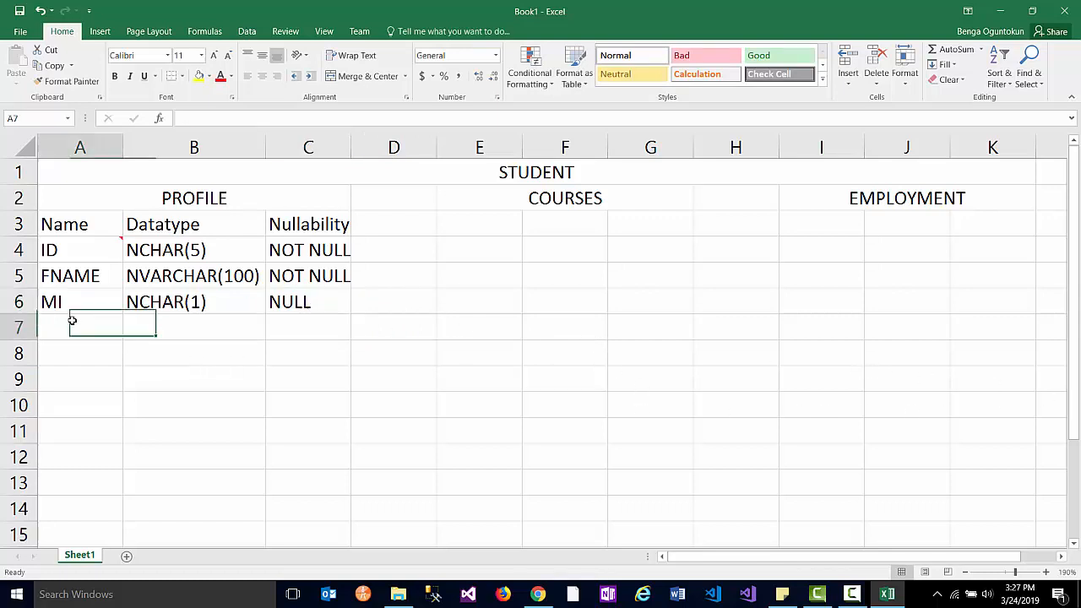
# - Enter LNAME and give it FNAME's NVARCHAR(100), NOT NULL definition
pyautogui.write('LNAME')
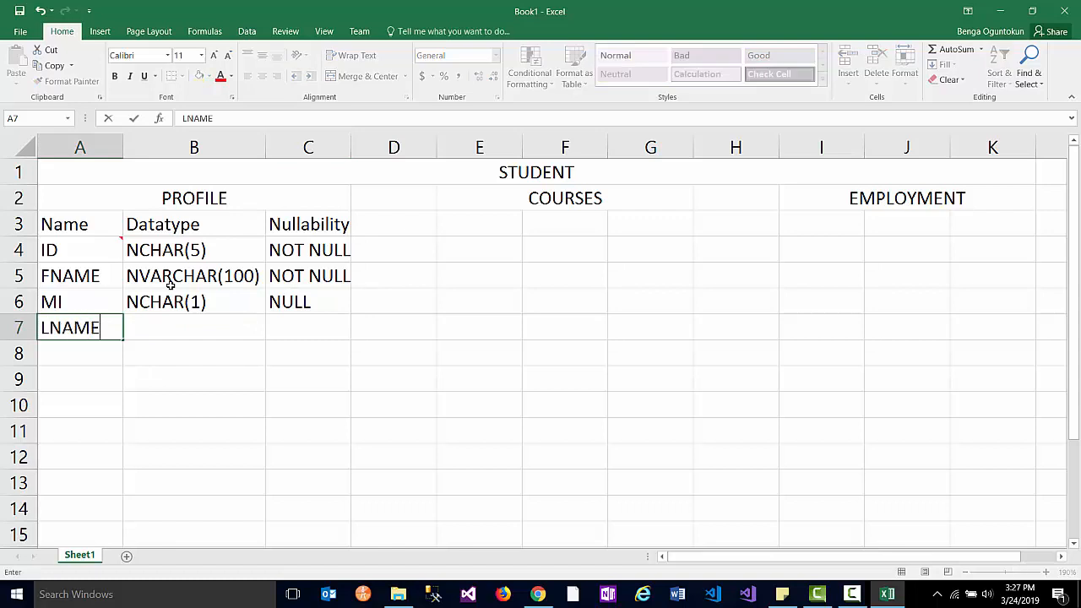
pyautogui.moveTo(172, 282); pyautogui.dragTo(301, 277)
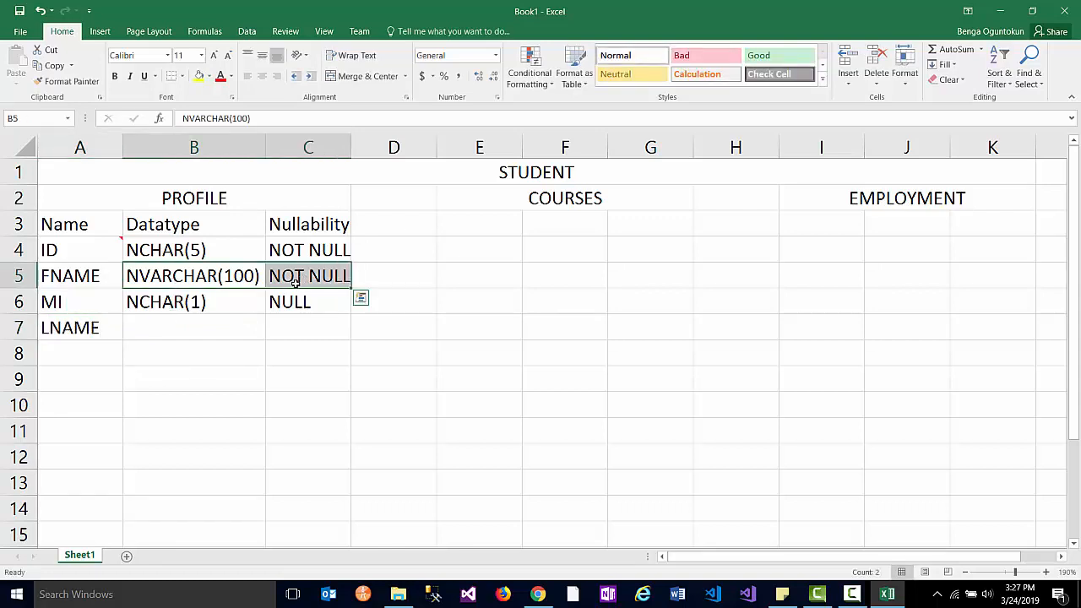
pyautogui.hotkey('ctrl', 'c')
pyautogui.click(201, 332)
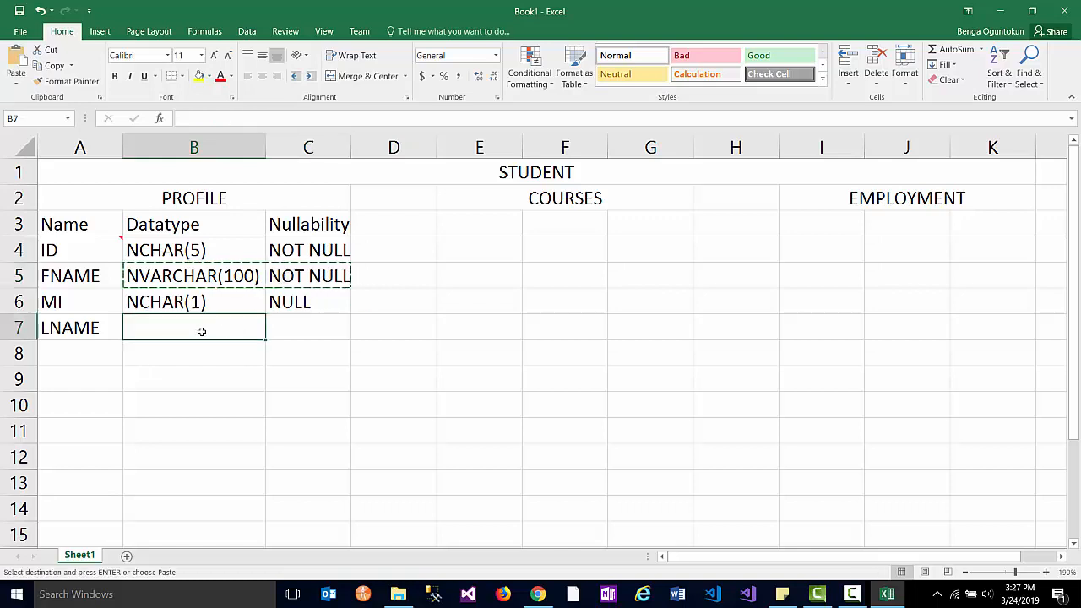
pyautogui.hotkey('ctrl', 'v')
pyautogui.click(203, 354)
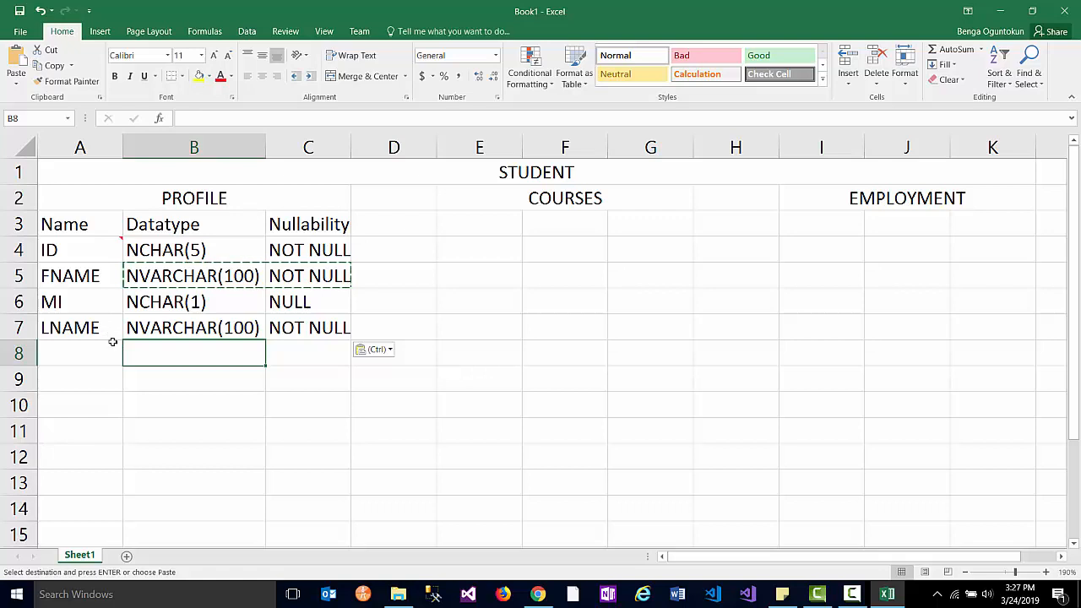
# - Add a STREET field and copy LNAME's NVARCHAR(100) datatype into its row
pyautogui.click(88, 345)
pyautogui.write('STREET')
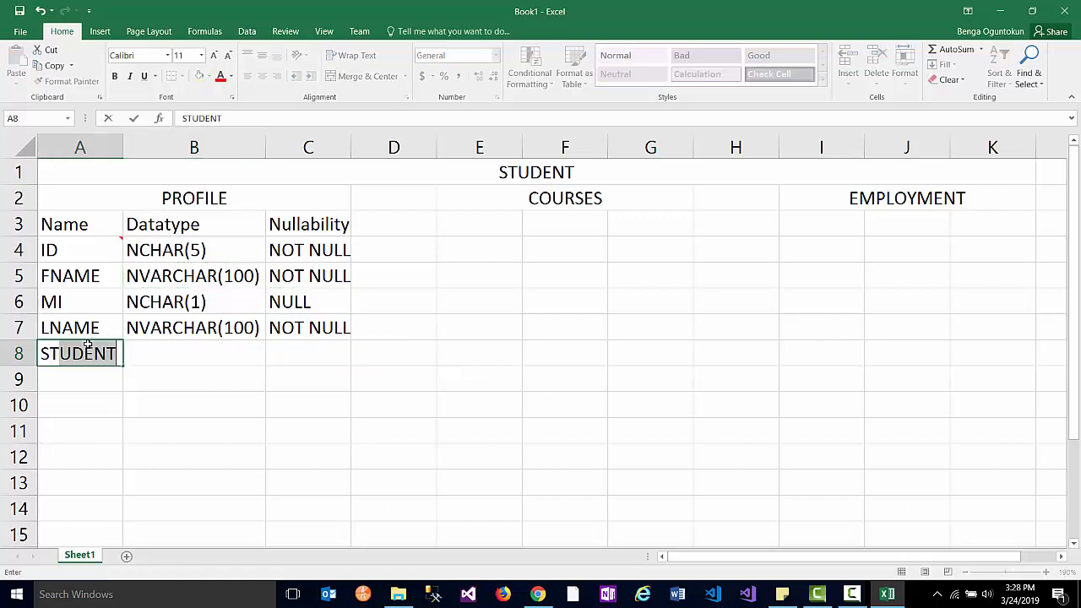
pyautogui.press('Tab')
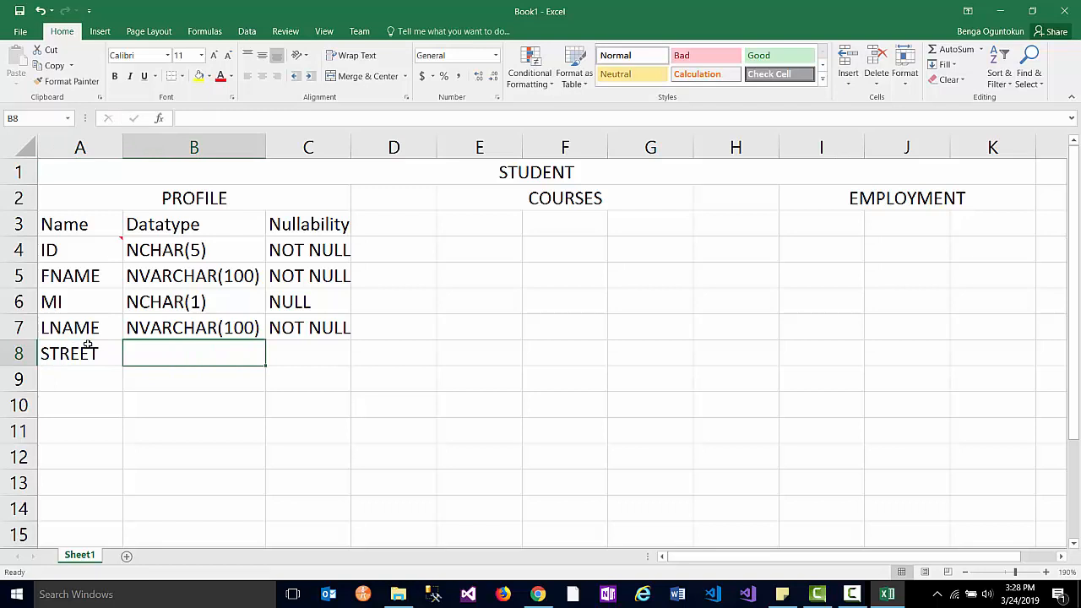
pyautogui.click(174, 318)
pyautogui.hotkey('ctrl', 'c')
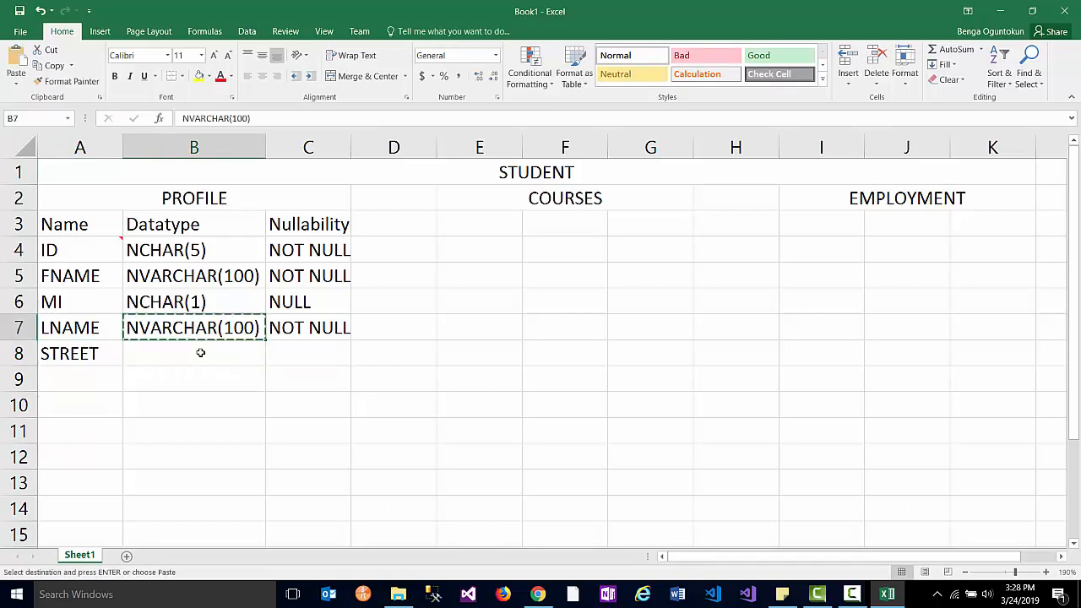
pyautogui.click(200, 354)
pyautogui.hotkey('ctrl', 'v')
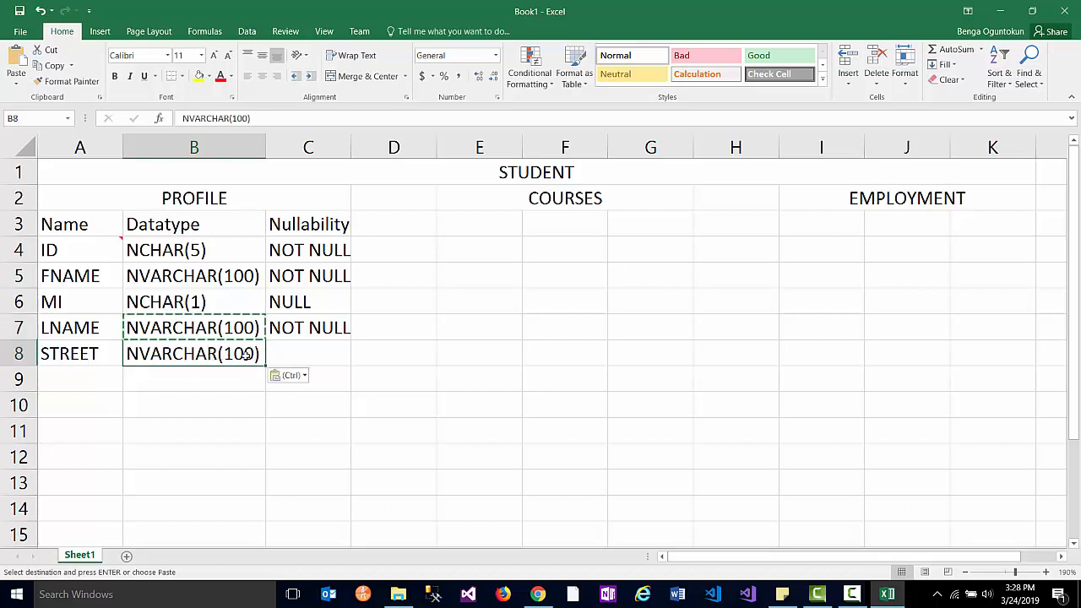
# - Change STREET's datatype to NVARCHAR(50), set it NOT NULL, and enter CITY in A9
pyautogui.doubleClick(243, 354)
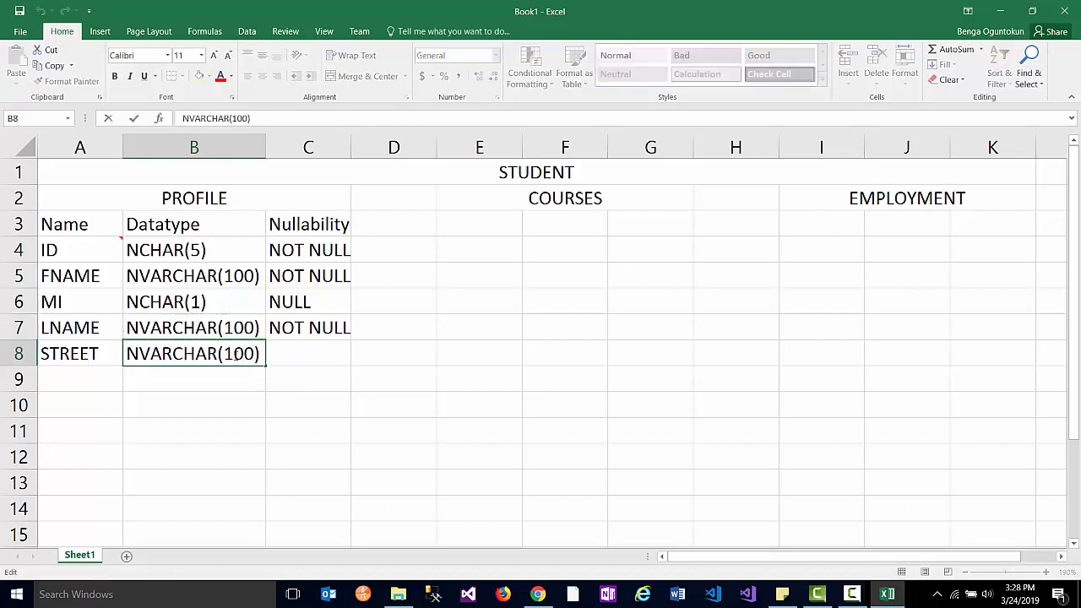
pyautogui.moveTo(224, 354); pyautogui.dragTo(256, 355)
pyautogui.write('50')
pyautogui.click(290, 357)
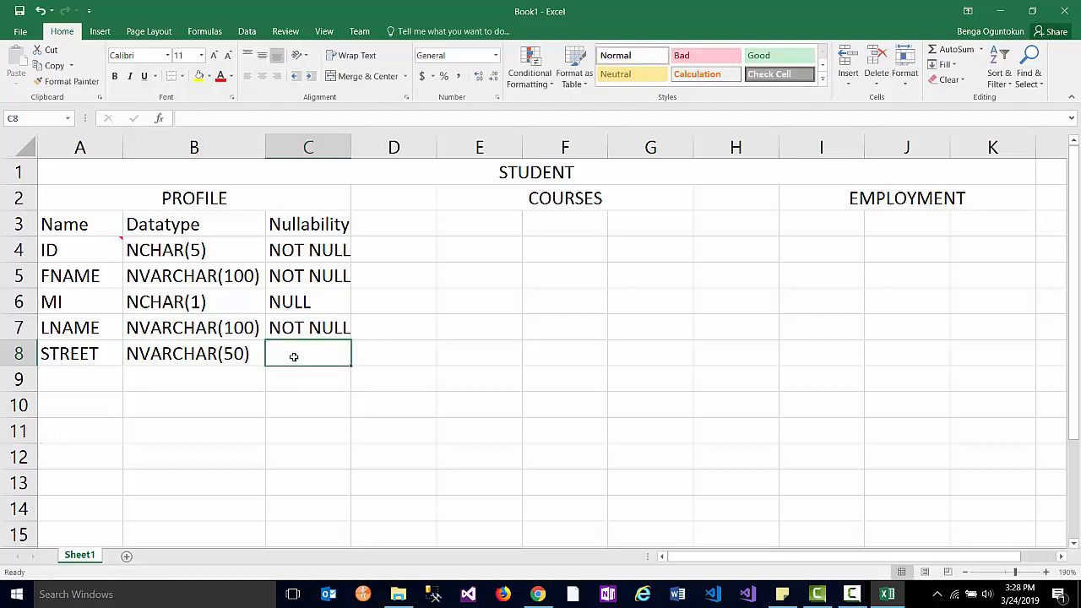
pyautogui.write('NOT NULL')
pyautogui.press('Tab')
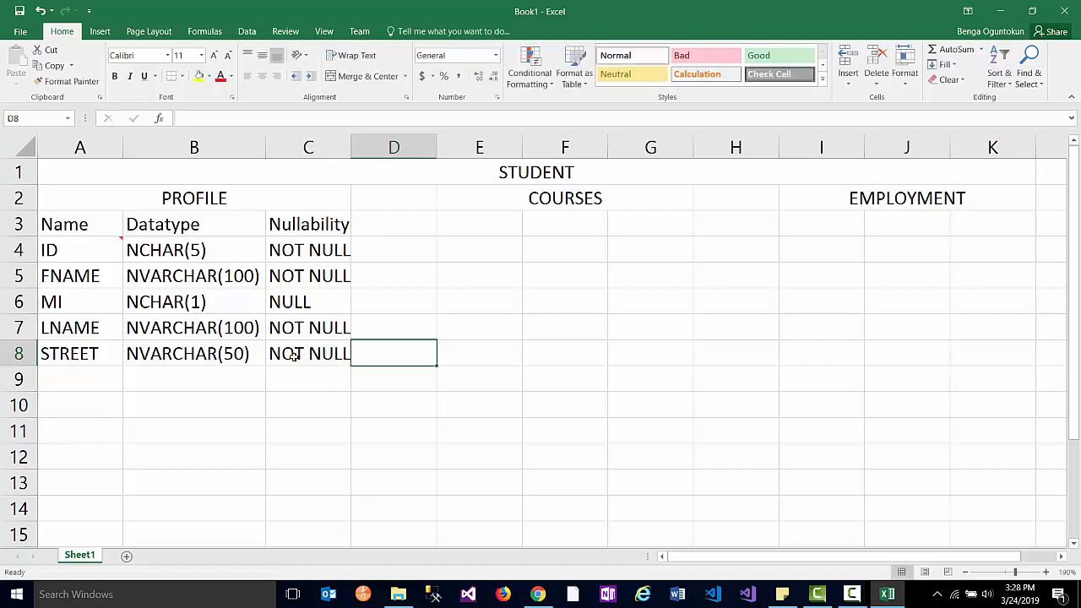
pyautogui.click(76, 381)
pyautogui.write('CITY')
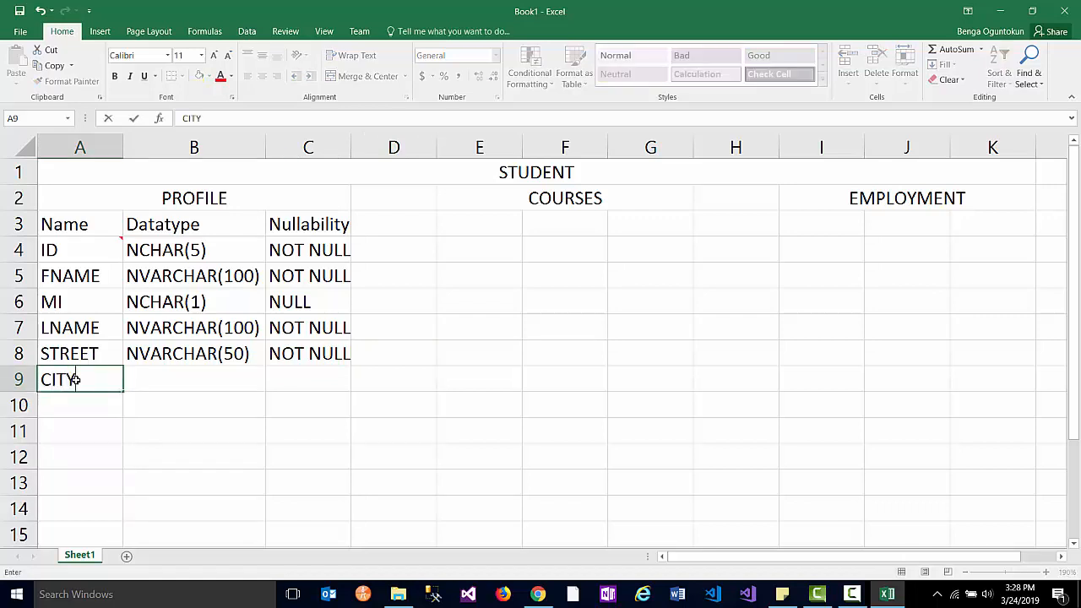
# - Fill STREET's NVARCHAR(50) and NOT NULL down into the CITY row
pyautogui.press('Tab')
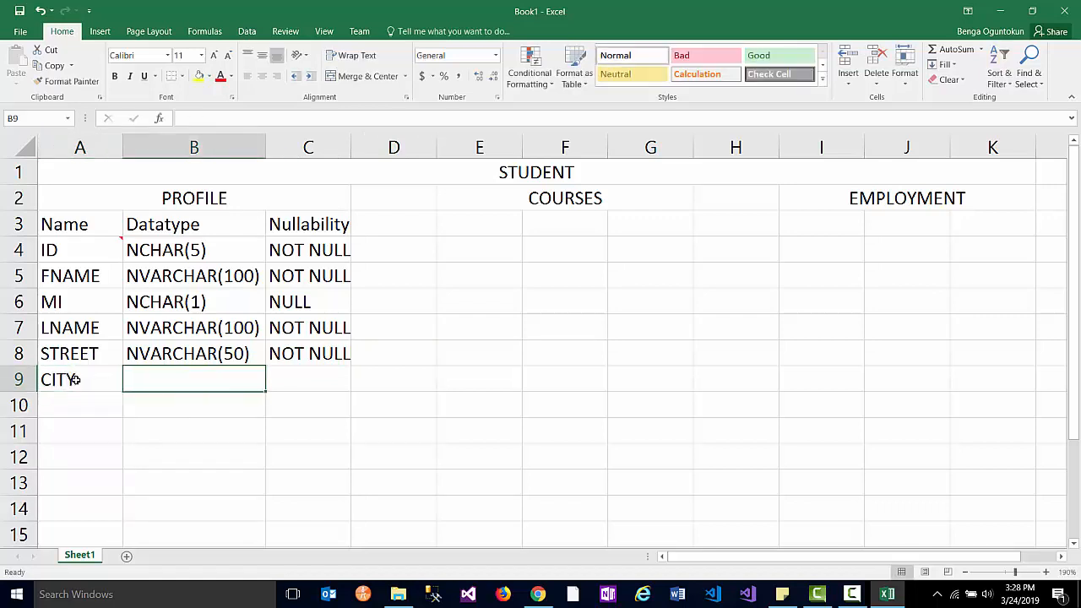
pyautogui.click(177, 353)
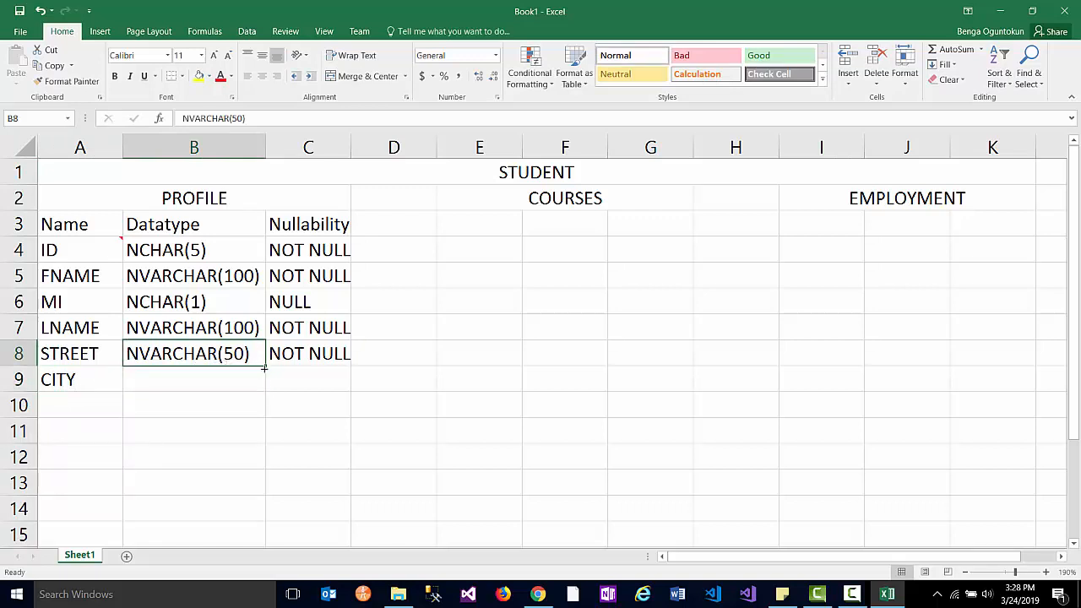
pyautogui.moveTo(265, 366); pyautogui.dragTo(267, 384)
pyautogui.click(304, 359)
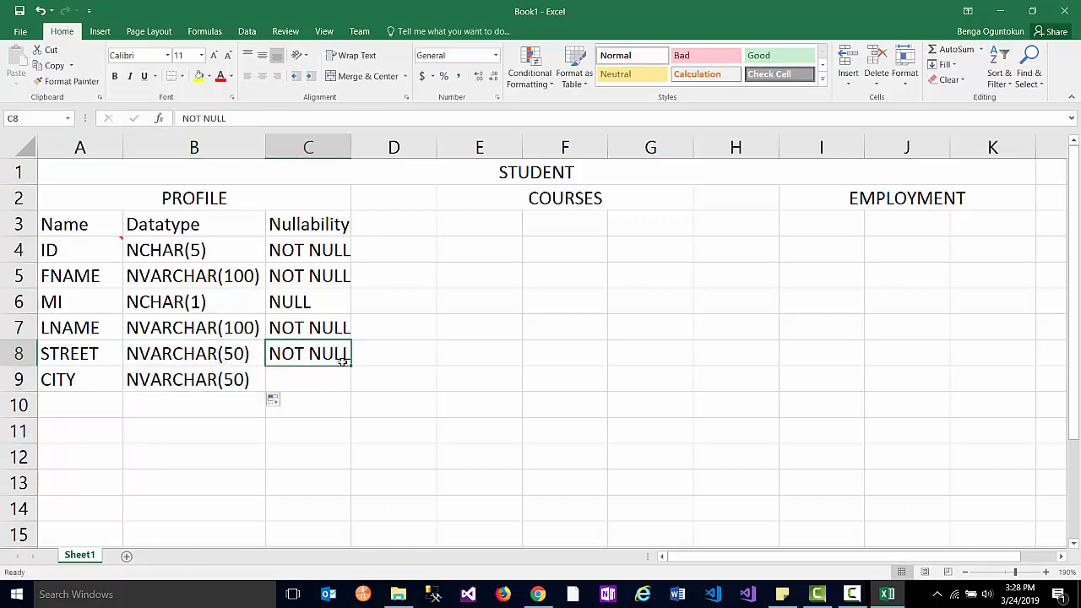
pyautogui.moveTo(351, 373); pyautogui.dragTo(351, 386)
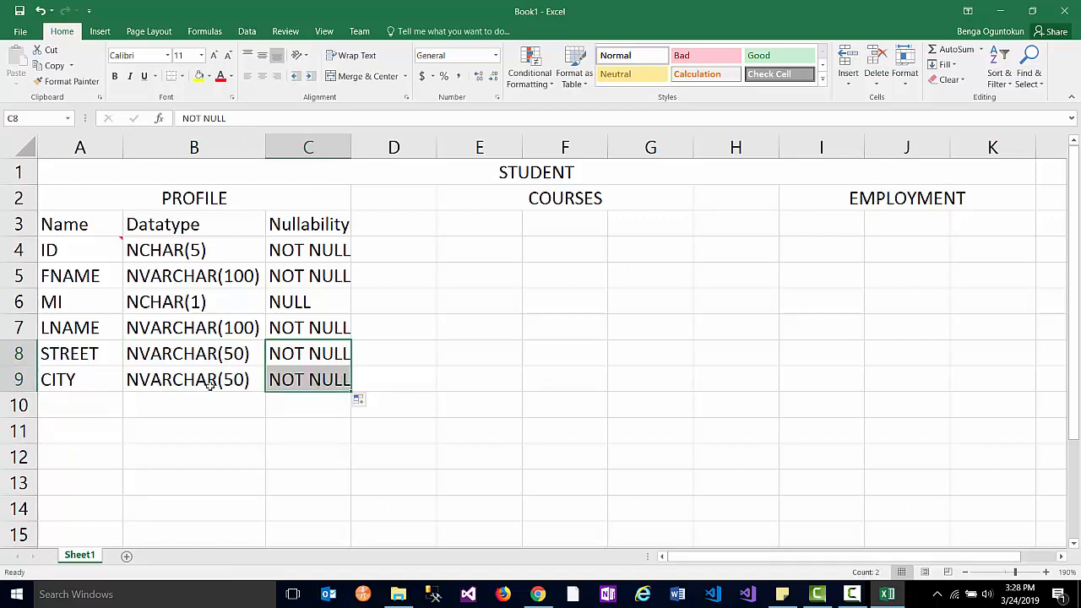
pyautogui.click(88, 406)
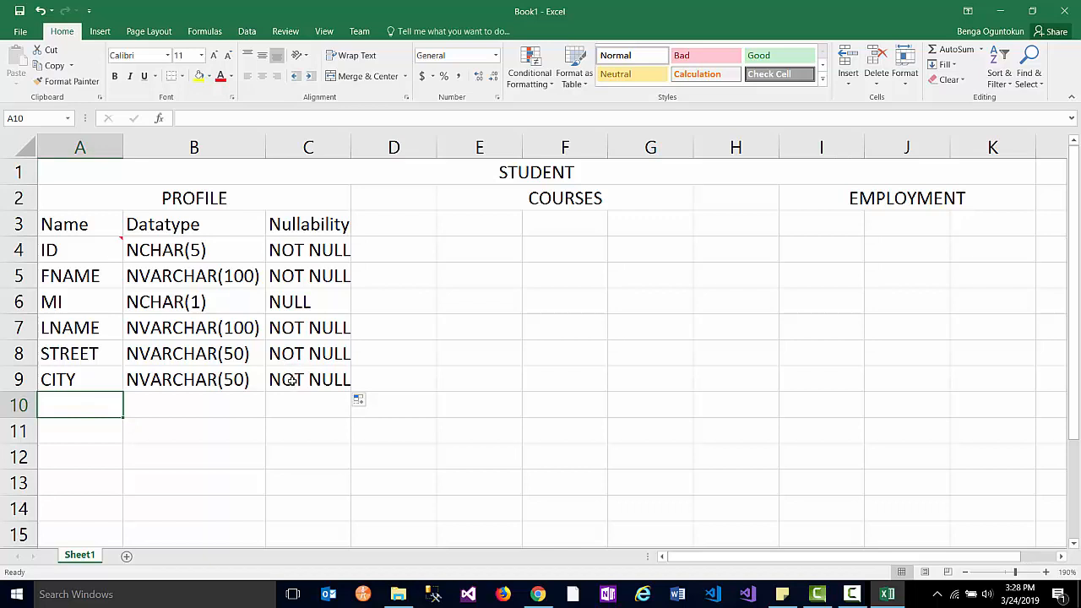
pyautogui.click(300, 302)
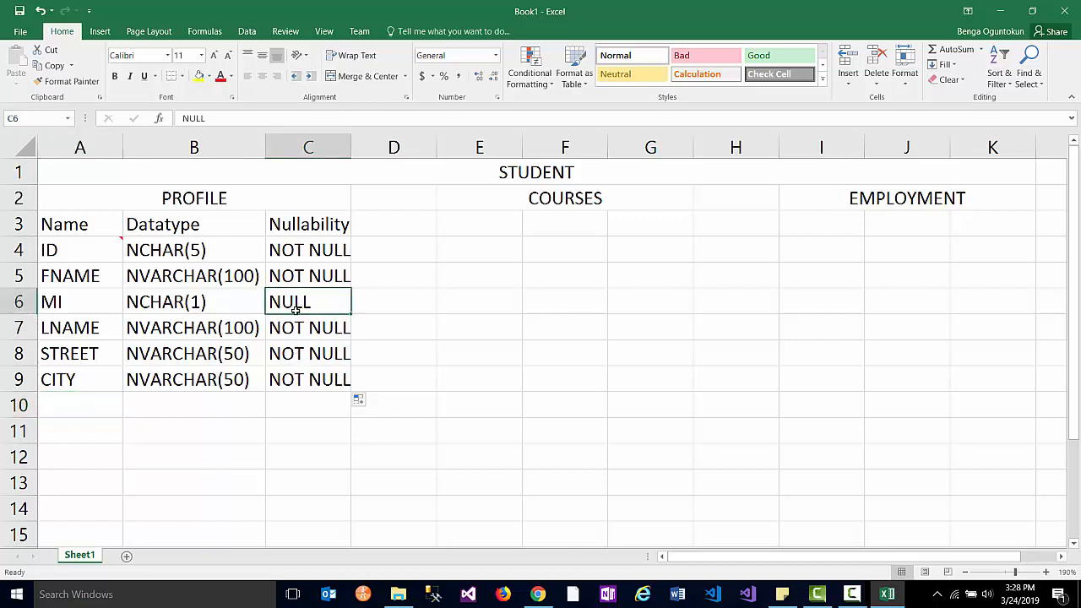
pyautogui.click(65, 403)
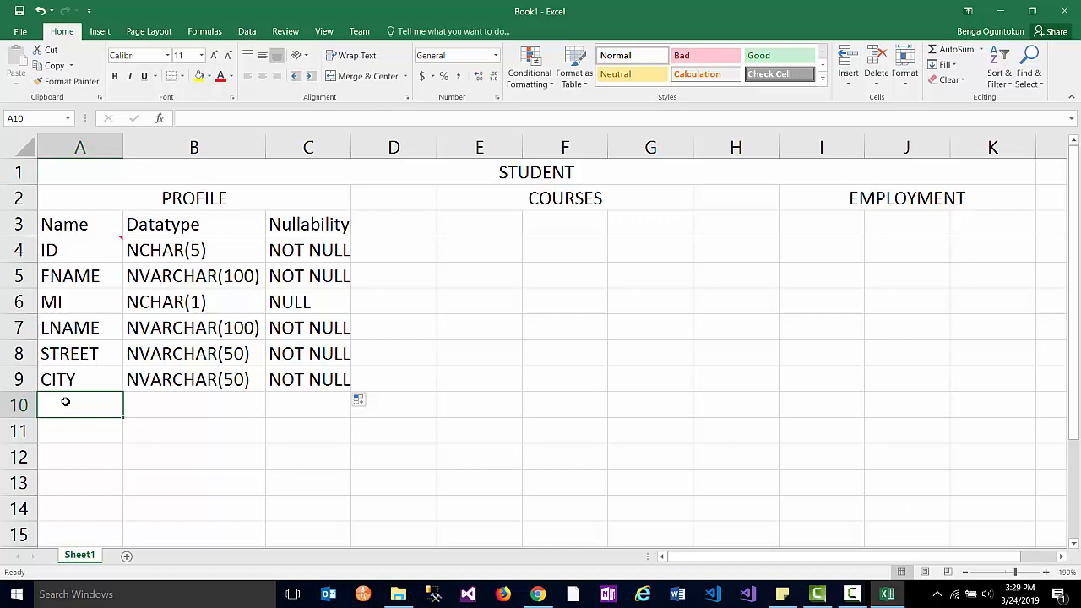
# - Enter STATE in row 10 with datatype NCHAR(2) and nullability NOT NULL
pyautogui.write('STATE')
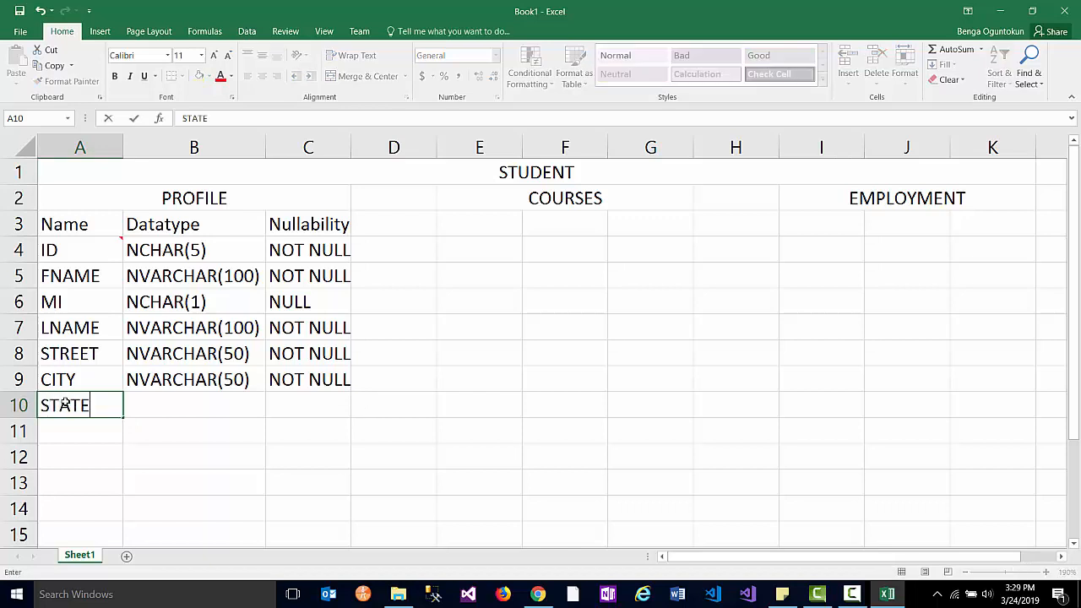
pyautogui.press('Tab')
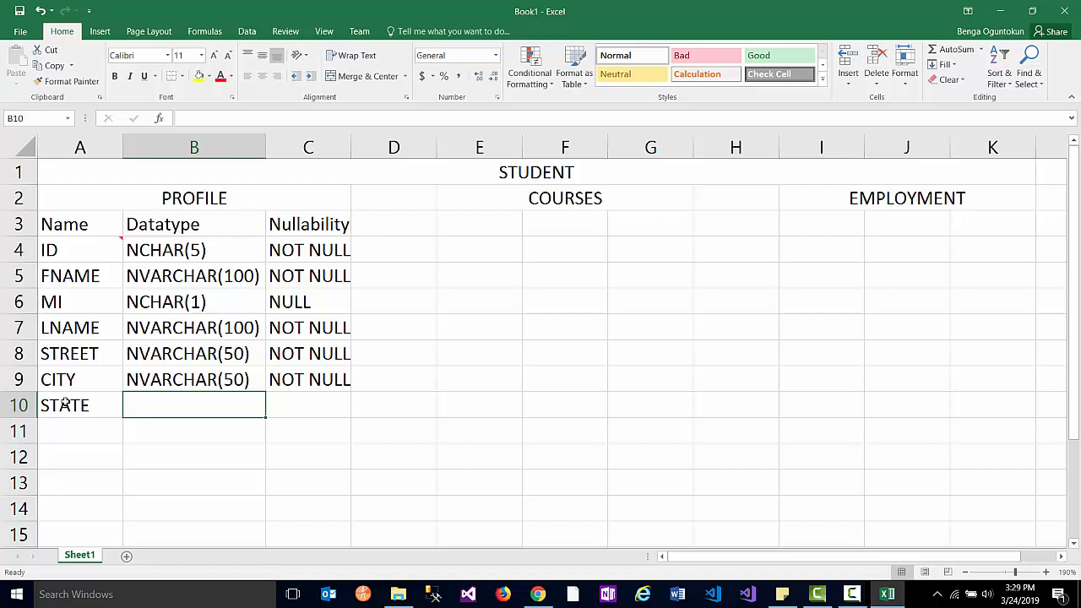
pyautogui.write('N')
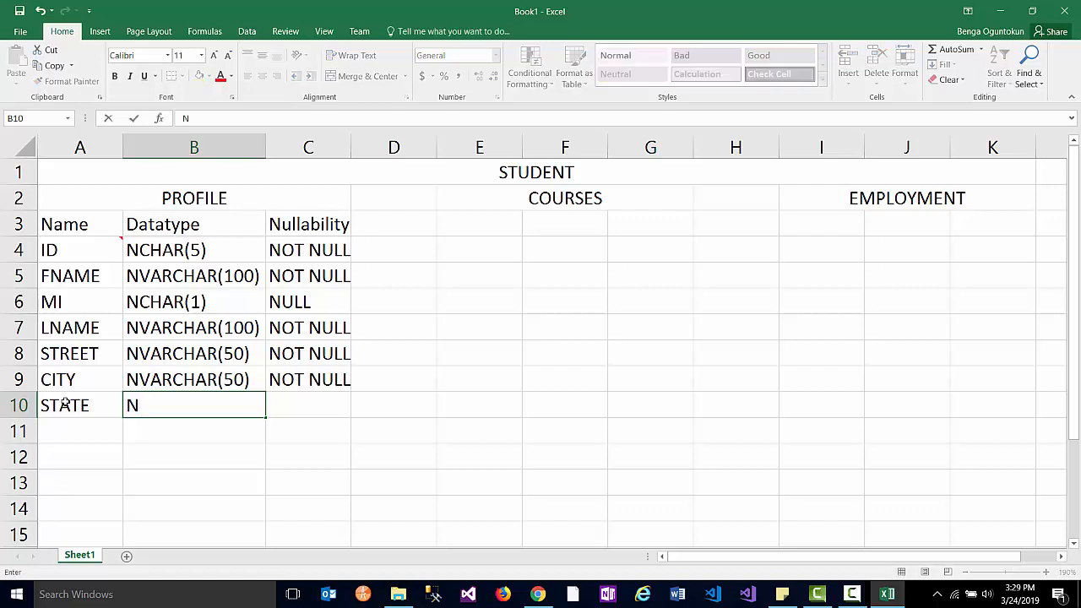
pyautogui.write('CHAR(2)')
pyautogui.press('Tab')
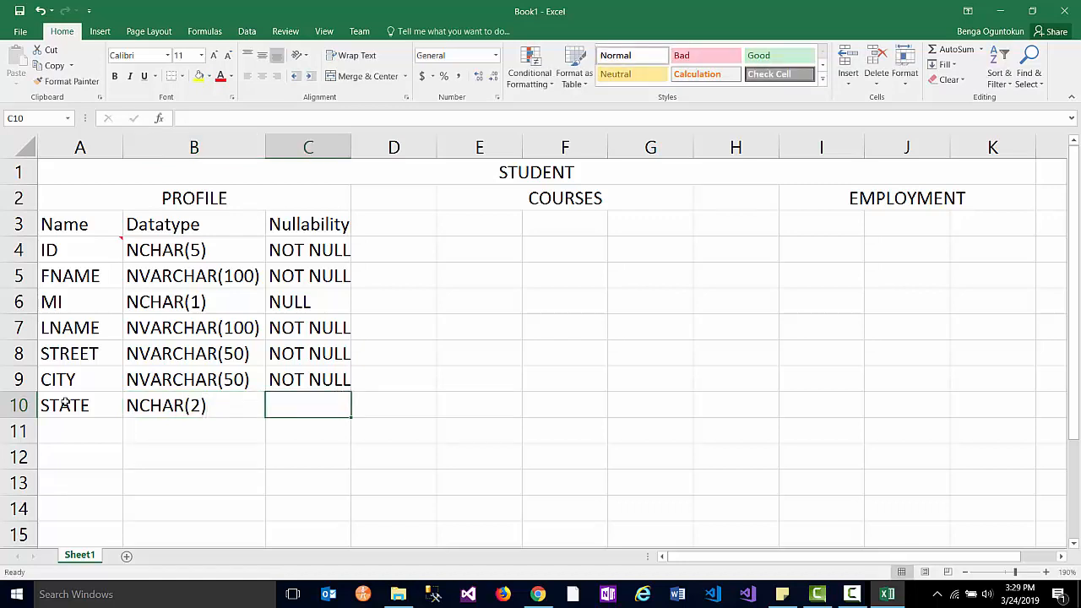
pyautogui.write('not null')
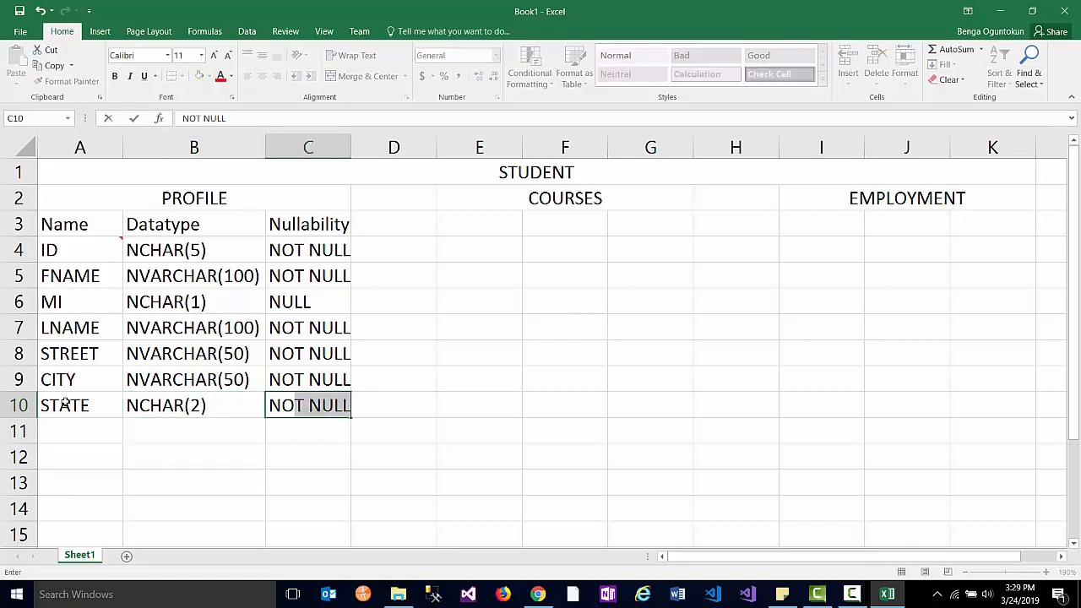
pyautogui.press('Tab')
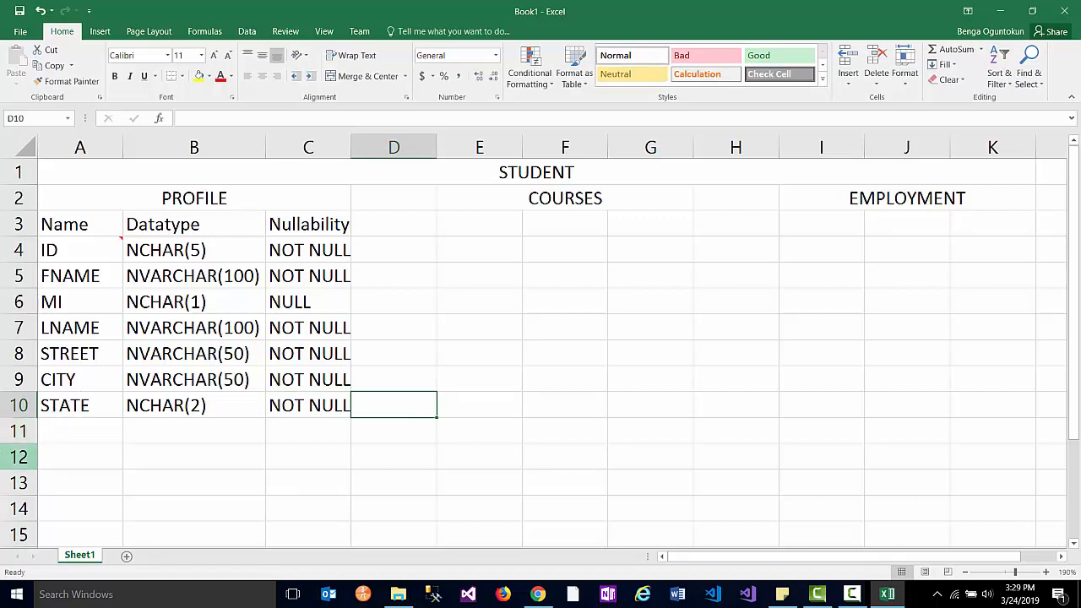
pyautogui.click(73, 430)
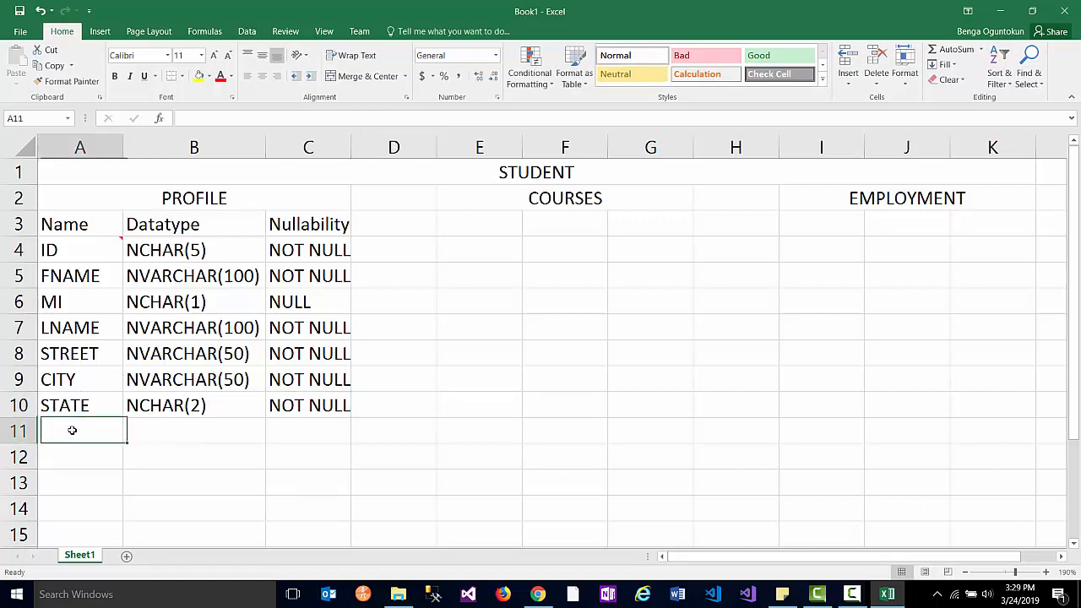
# - Enter PHONE in A11 with datatype NVARCHAR(15), correcting the typed length 10 to 15
pyautogui.write('PHONE')
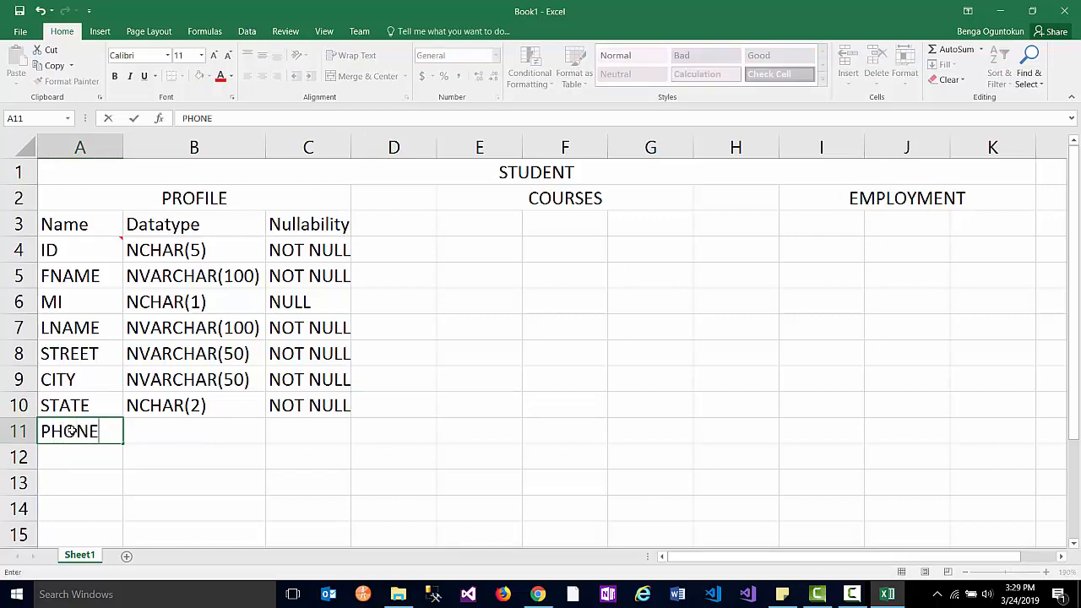
pyautogui.press('Tab')
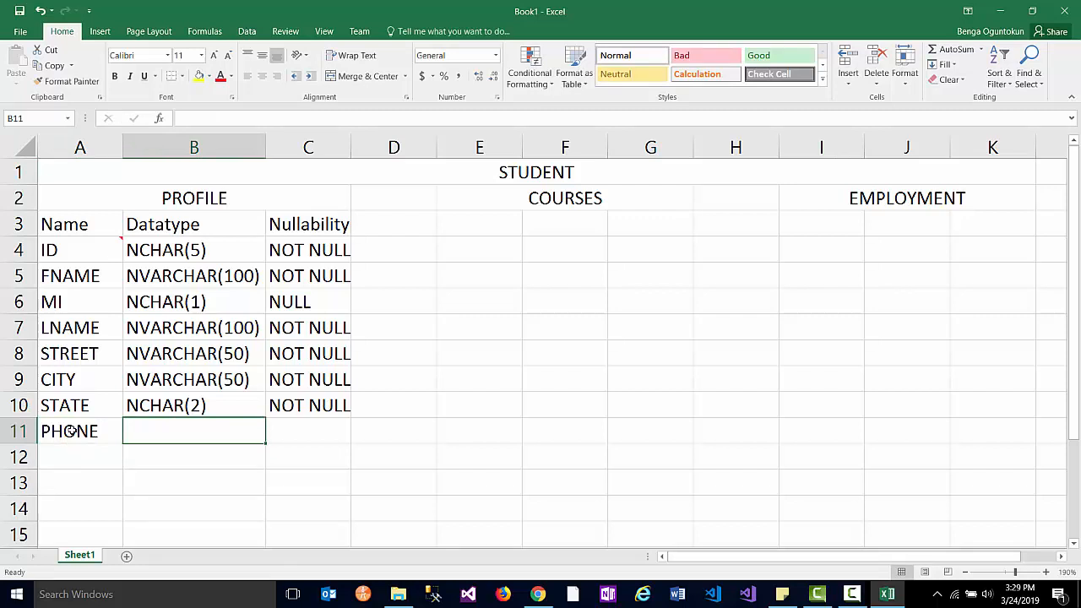
pyautogui.write('NVARCHAR')
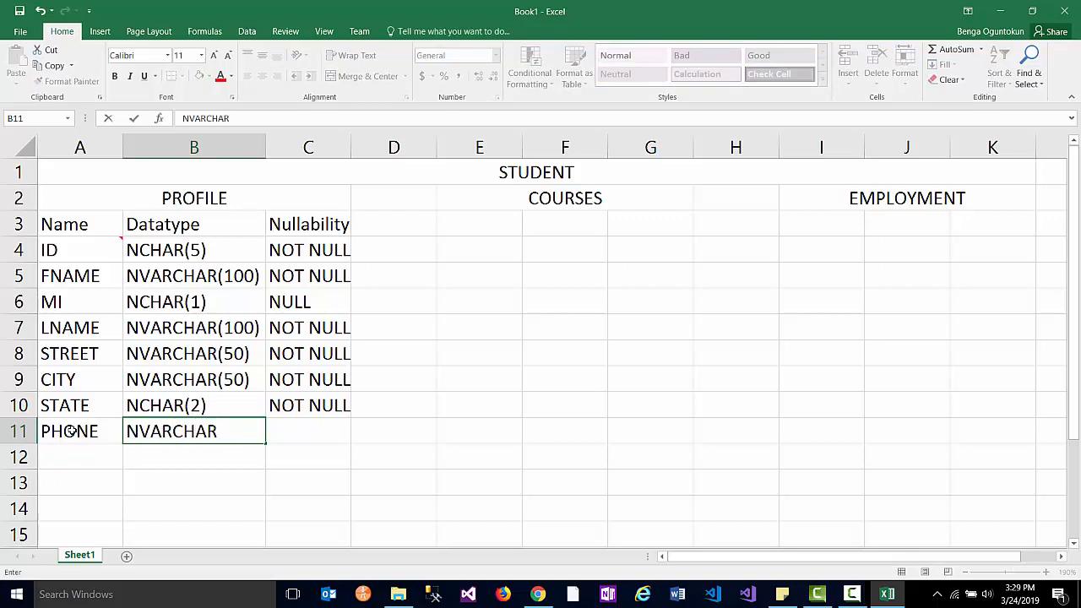
pyautogui.write('(10)')
pyautogui.moveTo(244, 432); pyautogui.dragTo(237, 431)
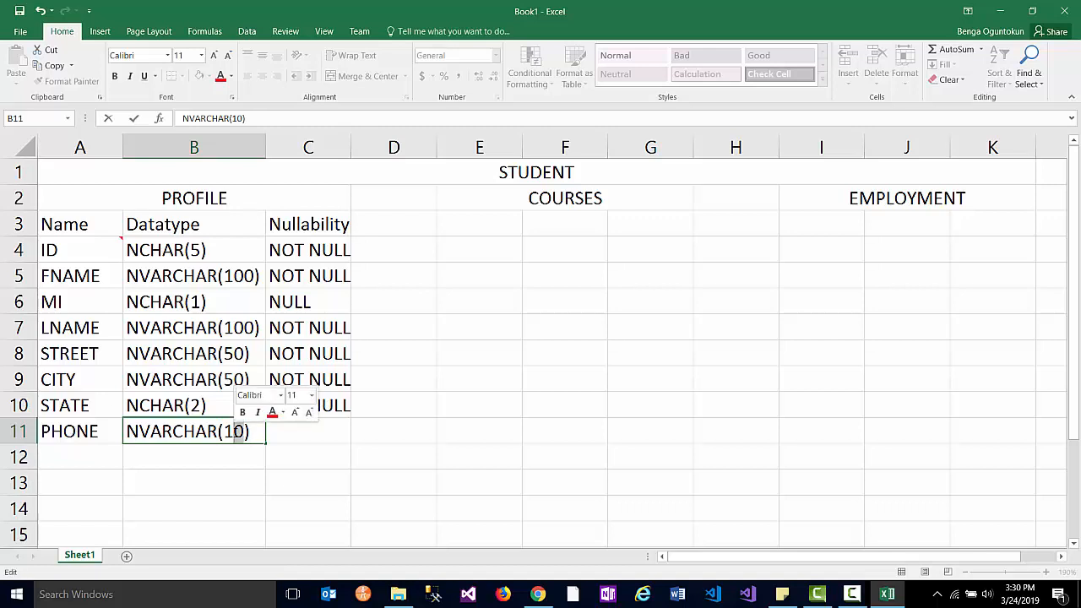
pyautogui.write('5')
pyautogui.click(292, 434)
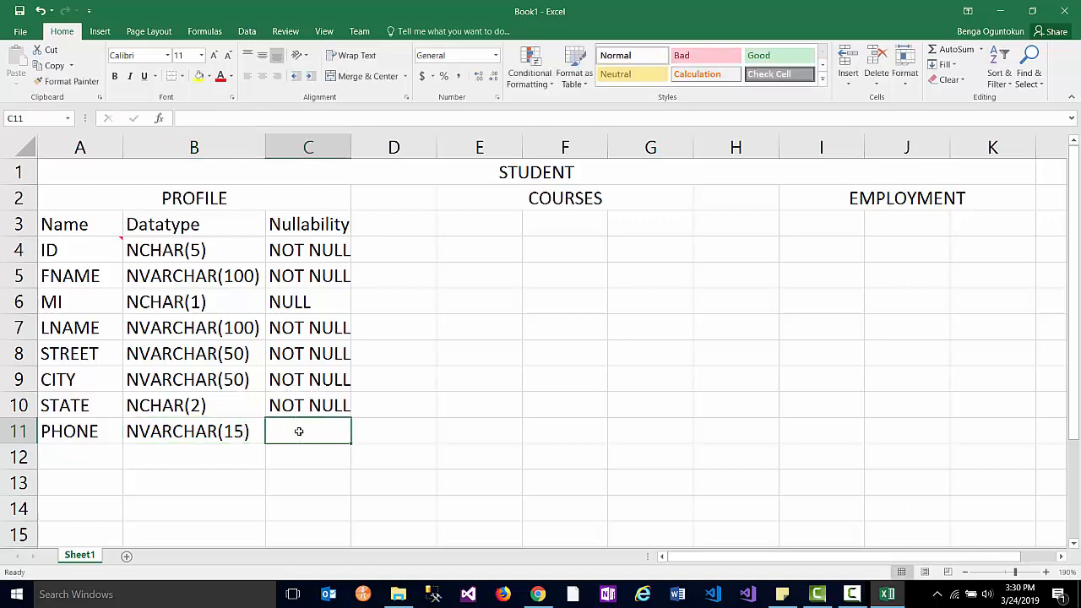
pyautogui.click(559, 430)
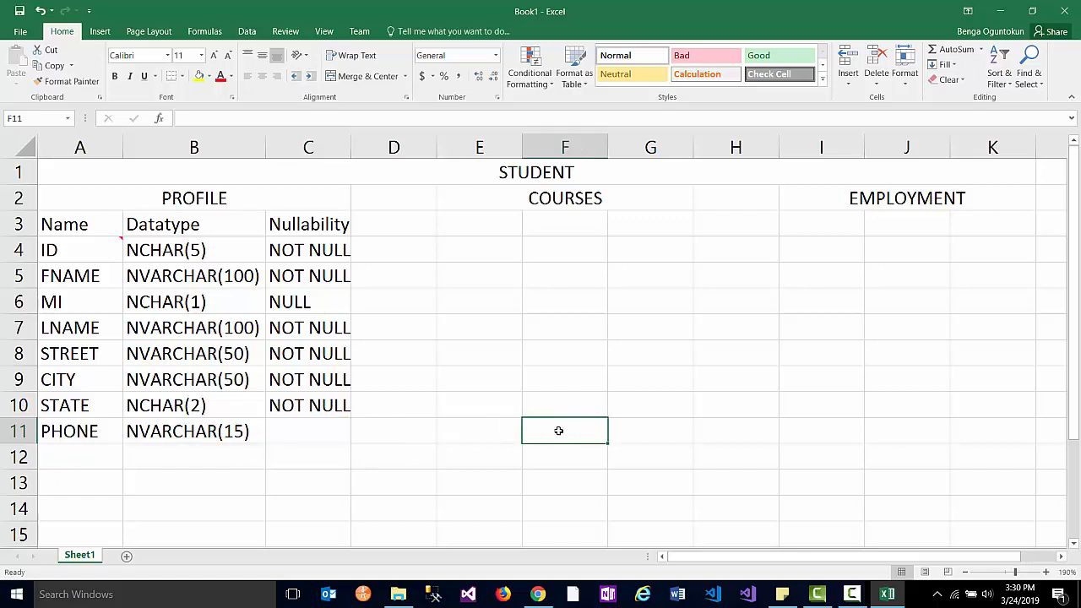
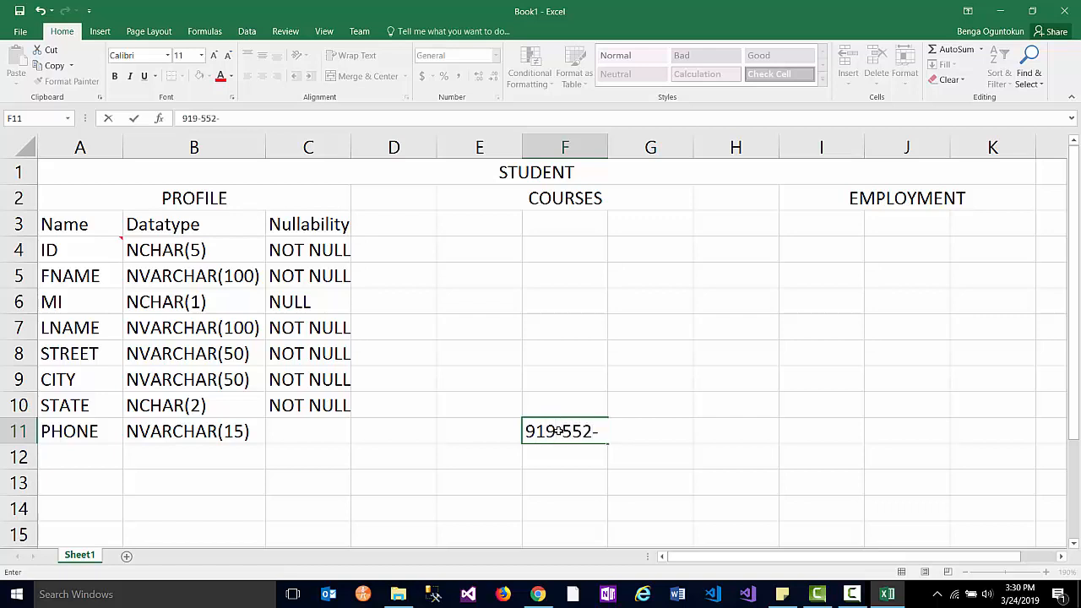
pyautogui.click(644, 435)
pyautogui.press('BackSpace')
pyautogui.press('BackSpace')
pyautogui.press('BackSpace')
pyautogui.press('BackSpace')
pyautogui.press('BackSpace')
pyautogui.write('()')
pyautogui.press('BackSpace')
pyautogui.press('BackSpace')
pyautogui.press('BackSpace')
pyautogui.press('BackSpace')
pyautogui.press('BackSpace')
pyautogui.press('BackSpace')
pyautogui.press('BackSpace')
pyautogui.press('BackSpace')
pyautogui.press('BackSpace')
pyautogui.press('BackSpace')
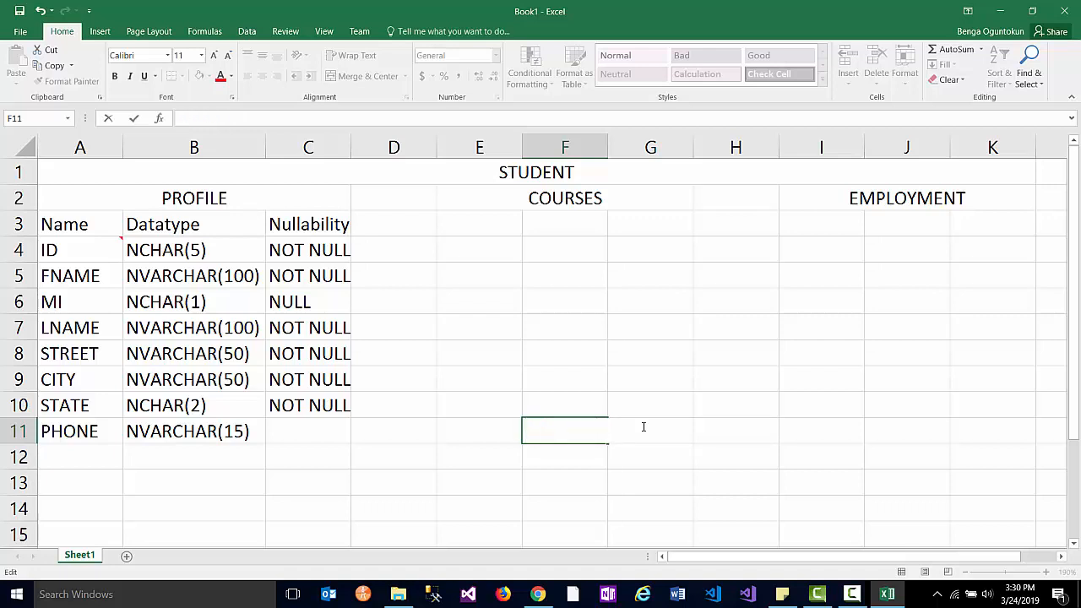
pyautogui.click(530, 456)
# - Enter NULL as PHONE's nullability in C11
pyautogui.click(292, 422)
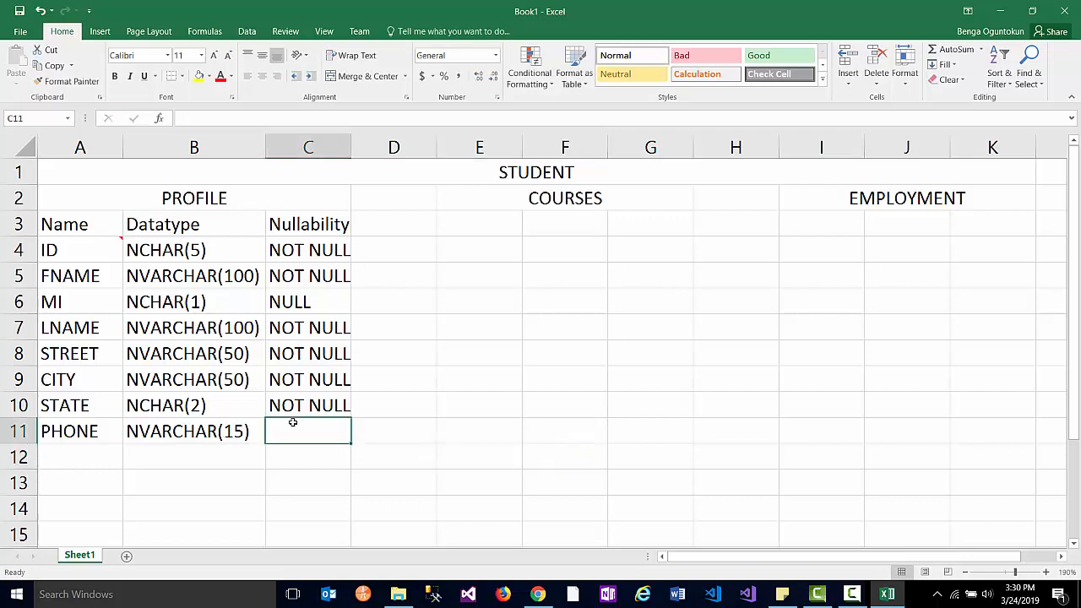
pyautogui.write('NULL')
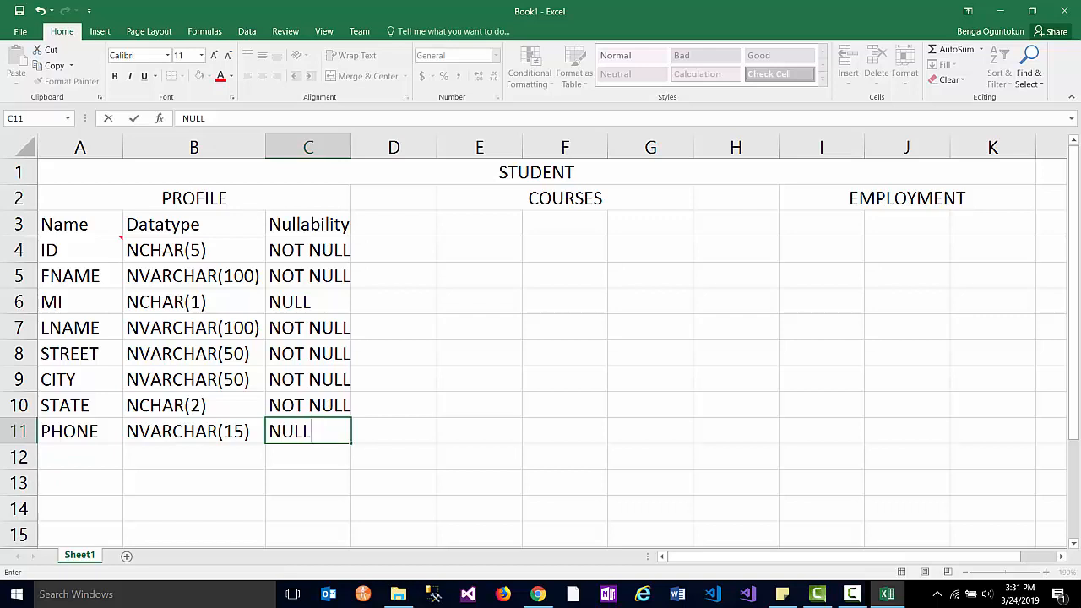
pyautogui.click(287, 276)
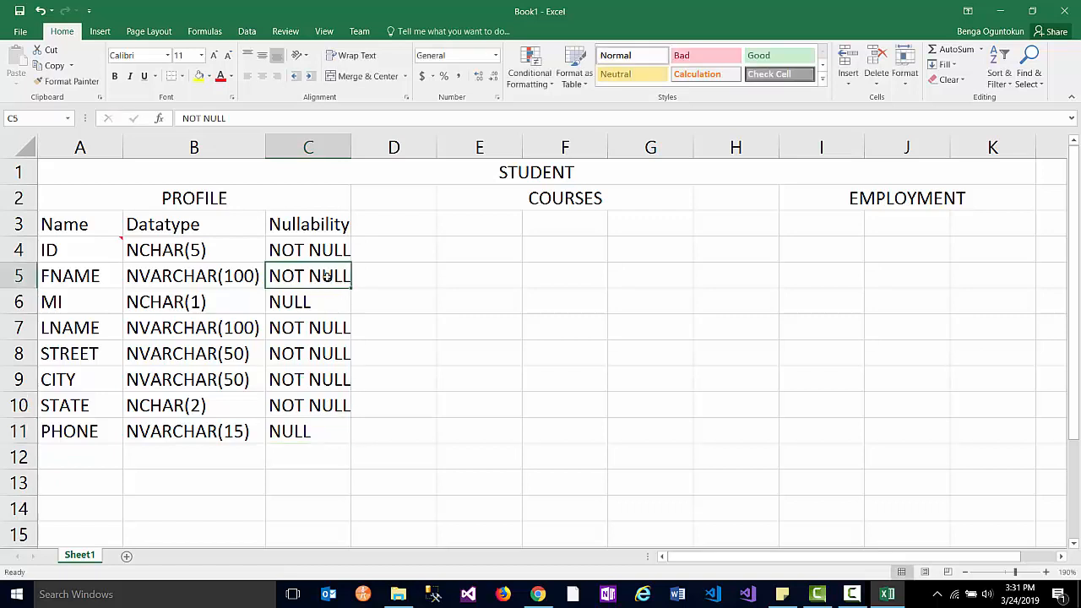
# - Review the nullability values and field names from FNAME through STATE
pyautogui.keyDown('shift'); pyautogui.click(318, 424); pyautogui.keyUp('shift')
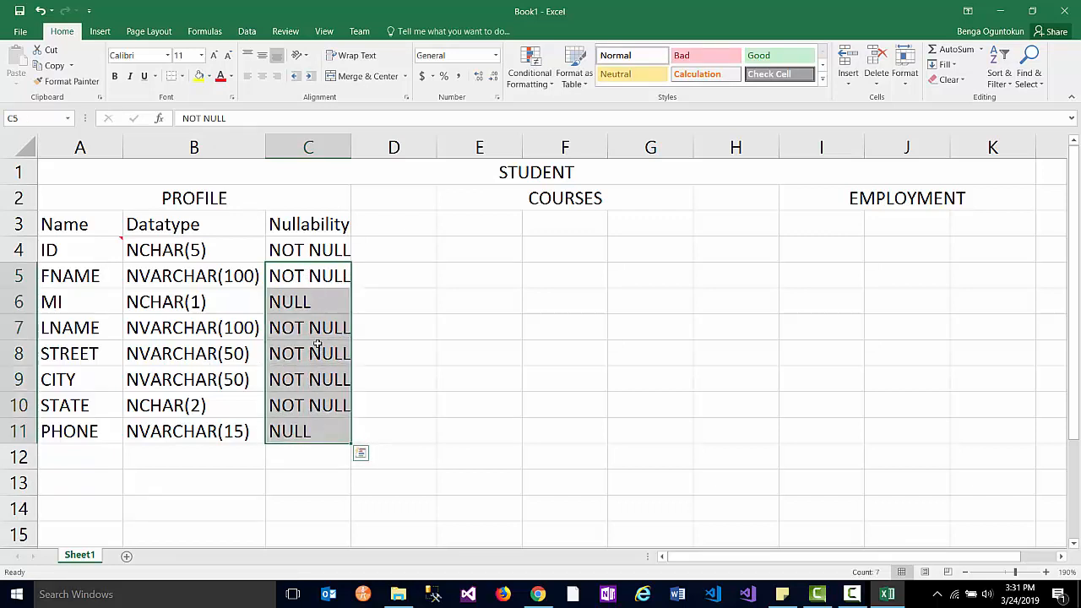
pyautogui.click(287, 277)
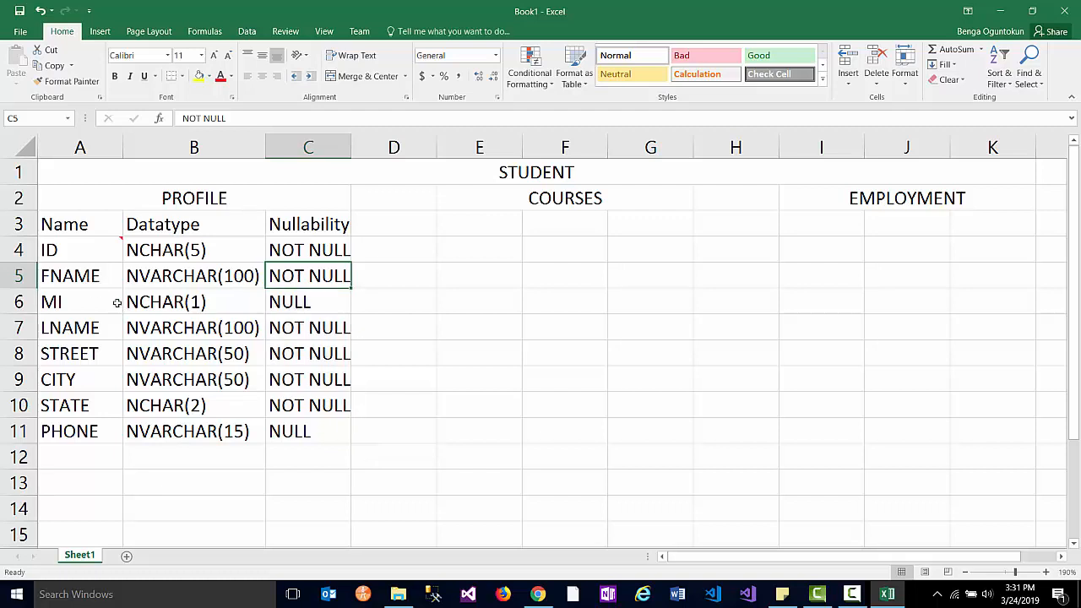
pyautogui.click(91, 279)
pyautogui.click(98, 336)
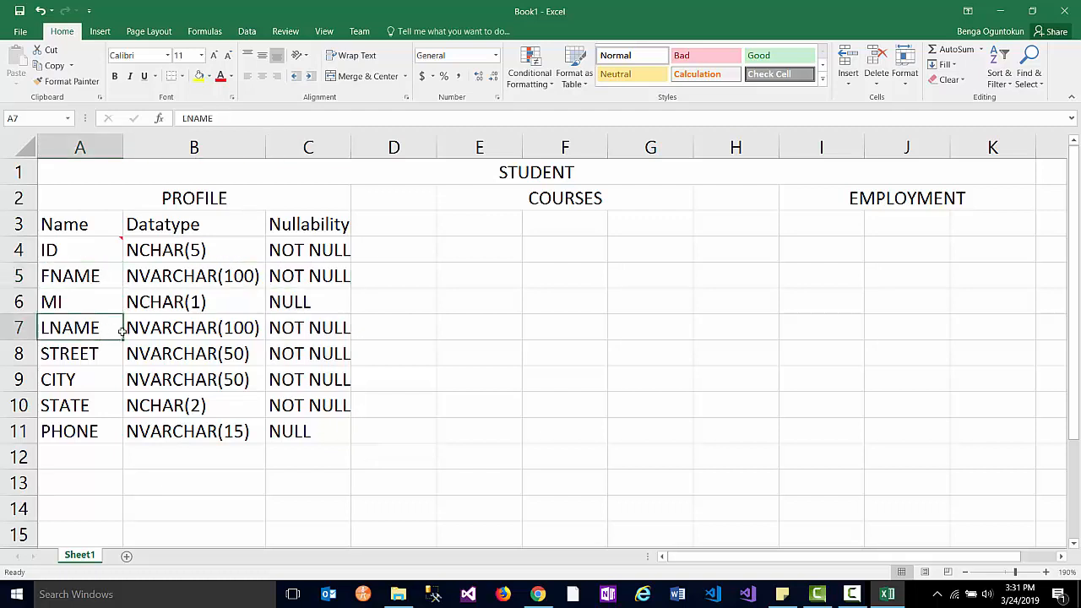
pyautogui.doubleClick(85, 358)
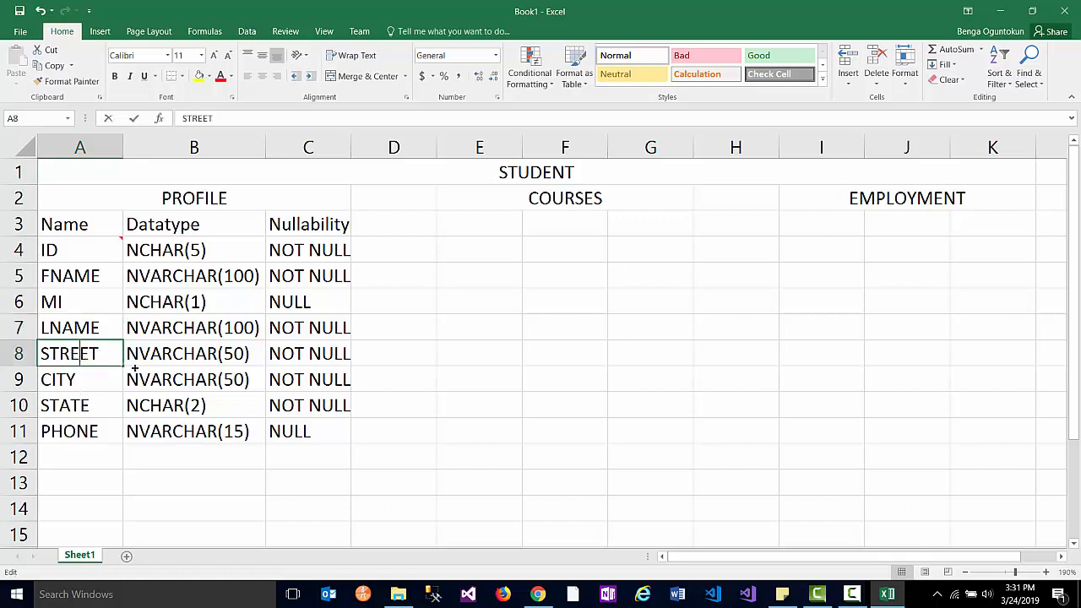
pyautogui.keyDown('shift'); pyautogui.click(310, 405); pyautogui.keyUp('shift')
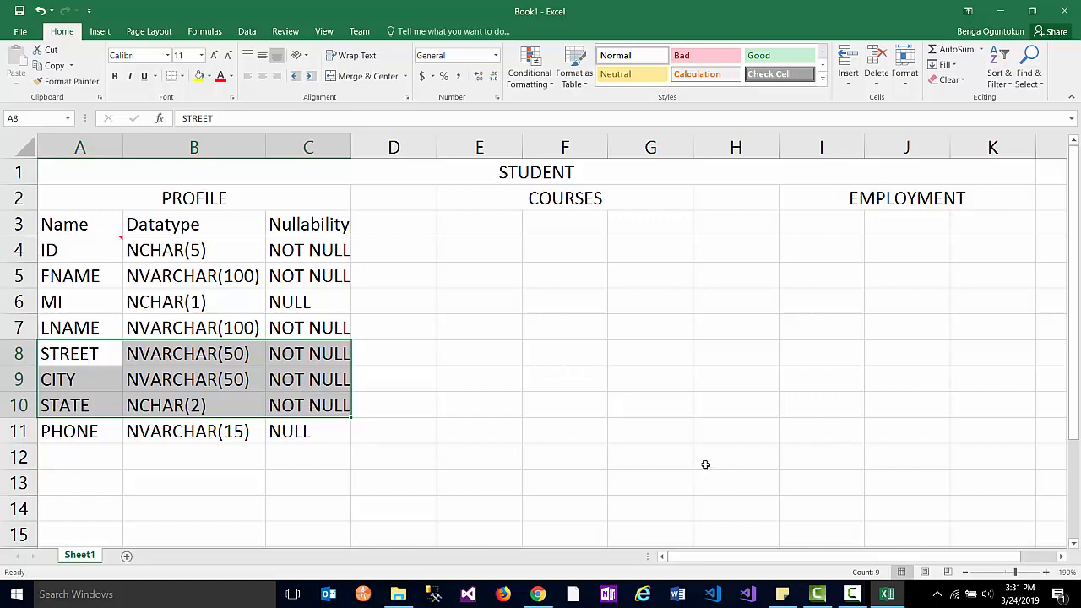
pyautogui.click(705, 465)
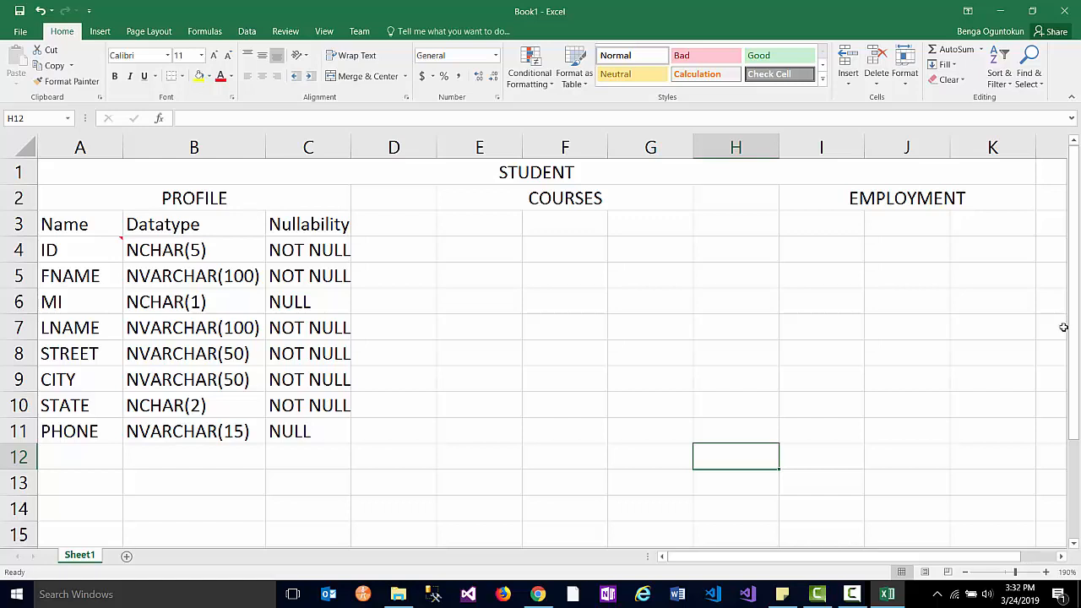
# - Copy the Name, Datatype and Nullability headers from PROFILE into E3 under COURSES
pyautogui.click(482, 226)
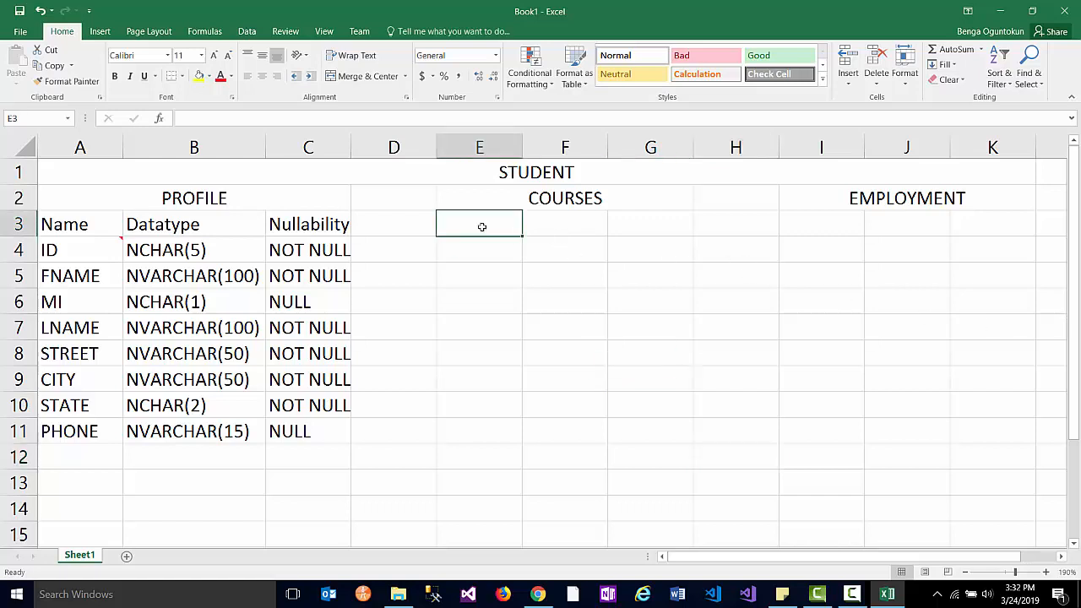
pyautogui.write('CR')
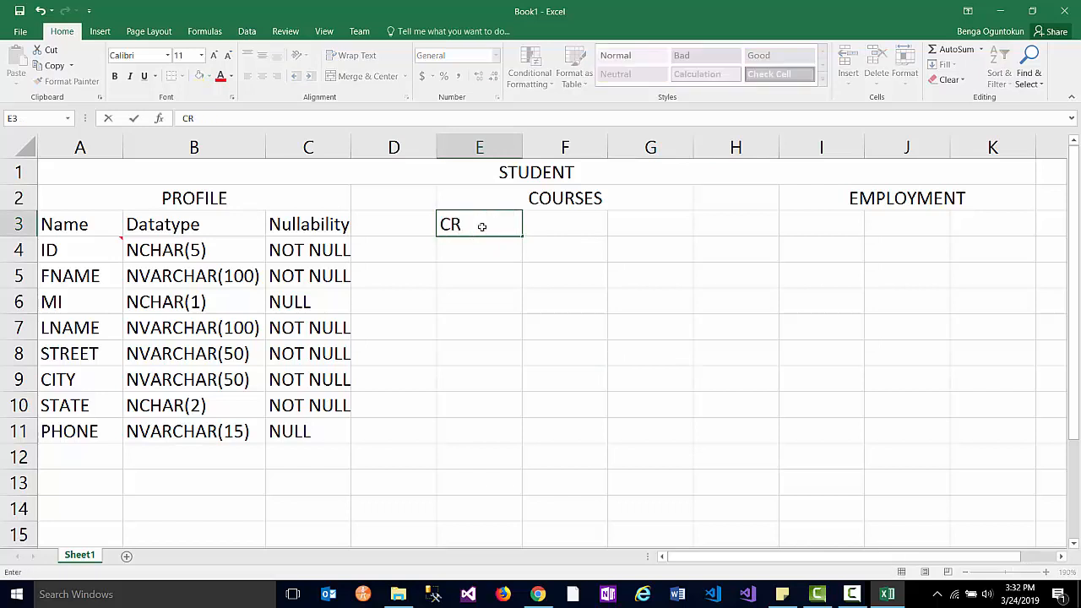
pyautogui.press('BackSpace')
pyautogui.press('BackSpace')
pyautogui.click(67, 227)
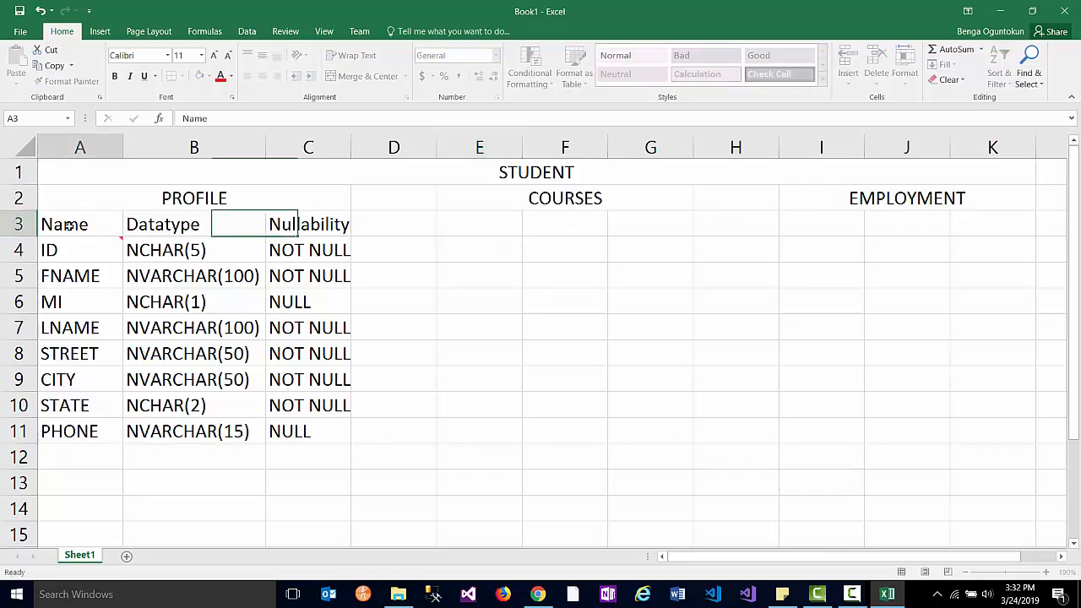
pyautogui.keyDown('shift'); pyautogui.click(313, 227); pyautogui.keyUp('shift')
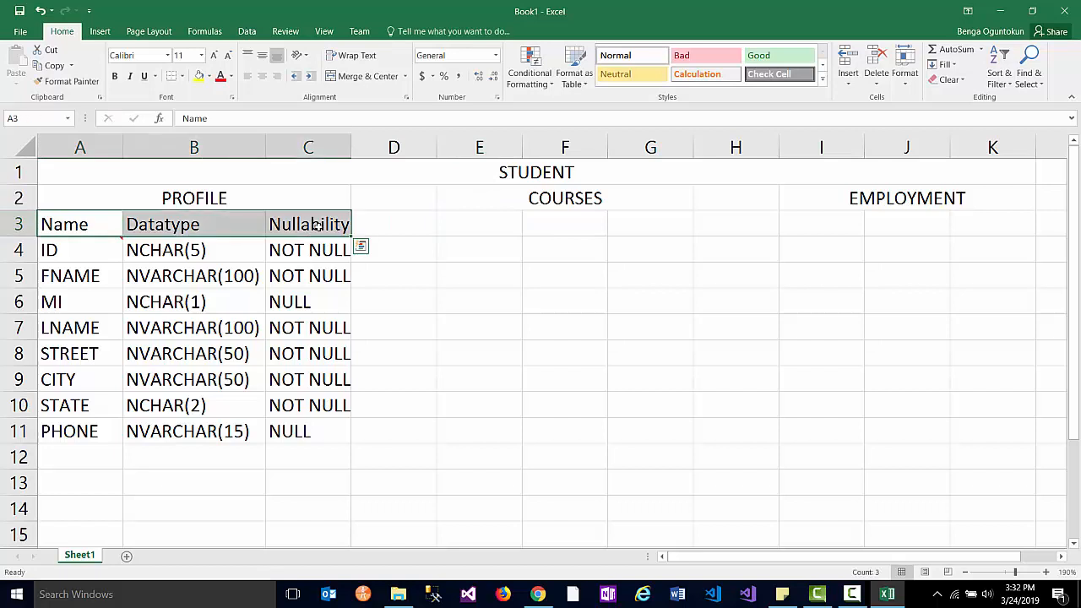
pyautogui.hotkey('ctrl', 'c')
pyautogui.click(479, 227)
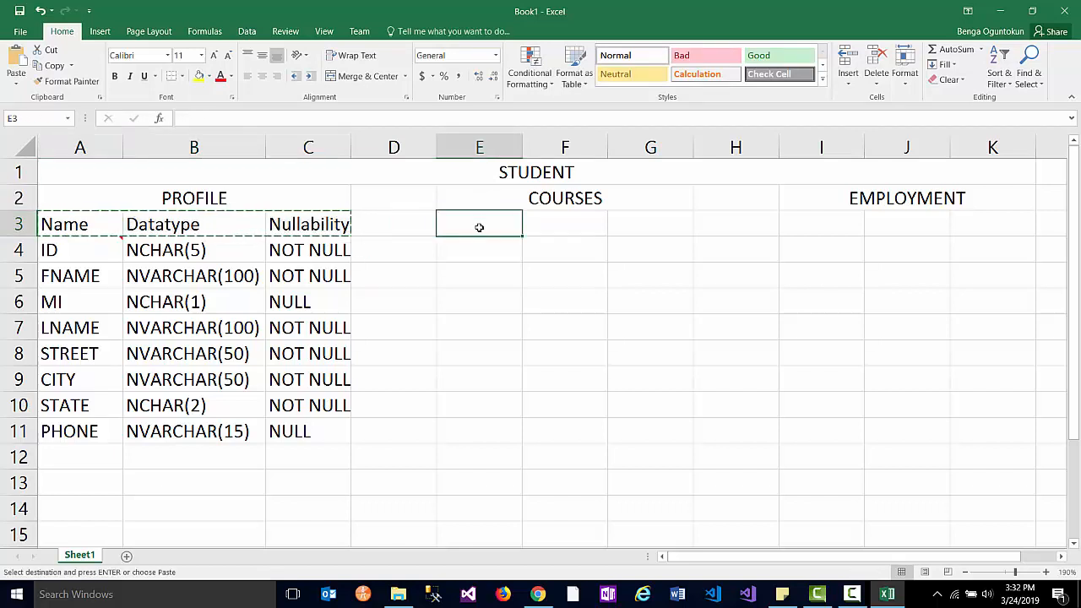
pyautogui.hotkey('ctrl', 'v')
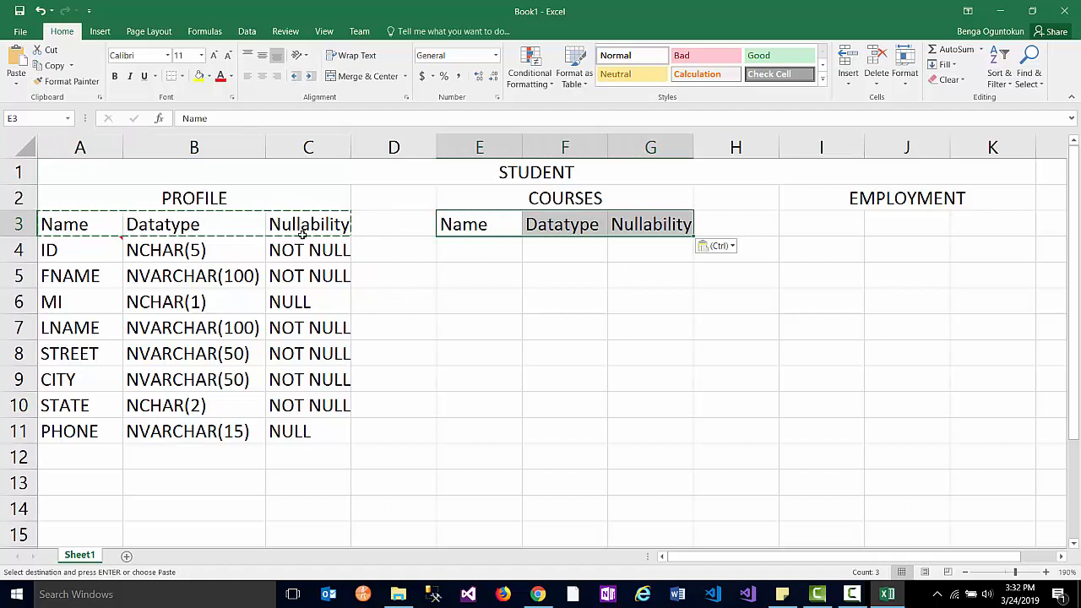
# - Give the PROFILE header row all borders and bold, and widen column C
pyautogui.click(96, 217)
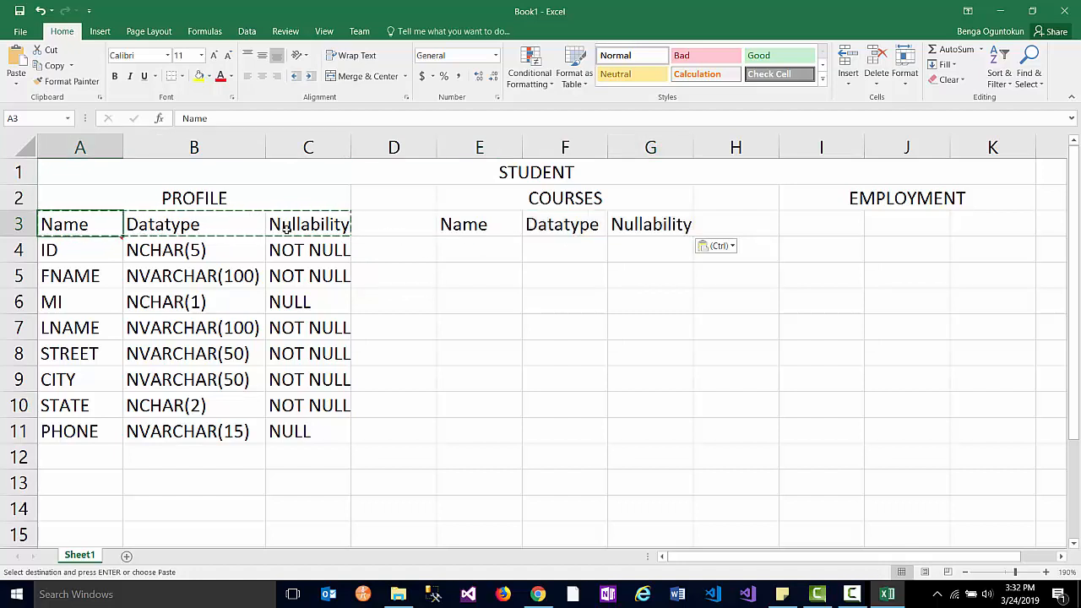
pyautogui.keyDown('shift'); pyautogui.click(287, 228); pyautogui.keyUp('shift')
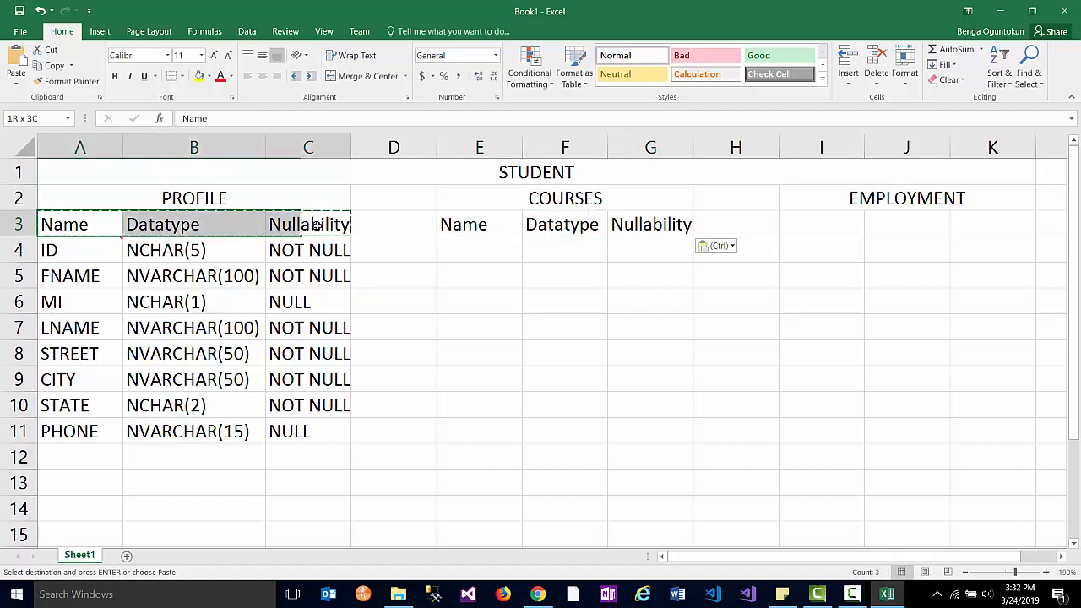
pyautogui.click(182, 77)
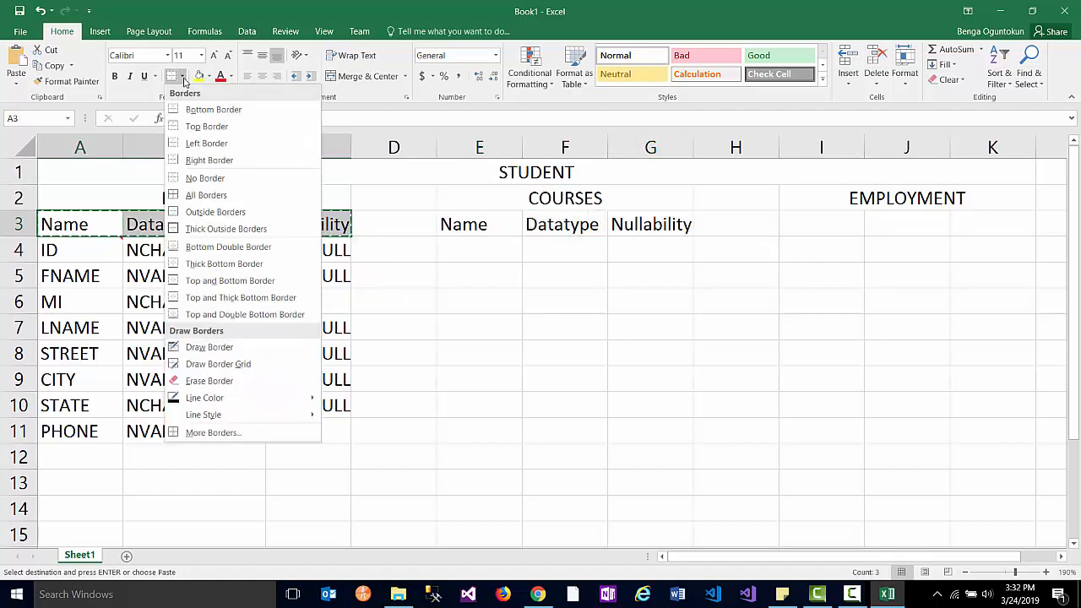
pyautogui.click(206, 196)
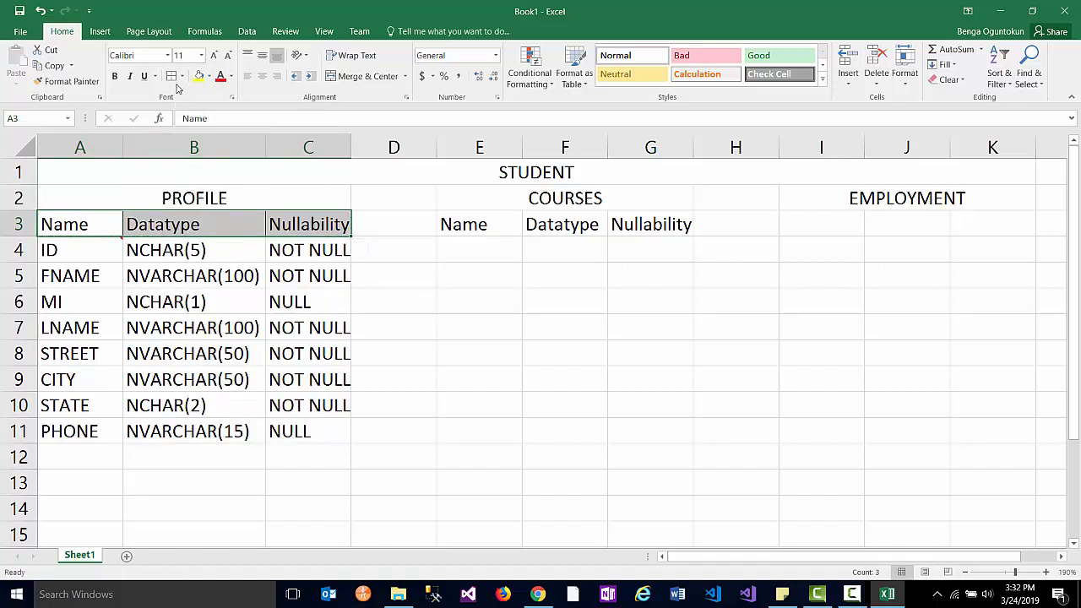
pyautogui.click(115, 76)
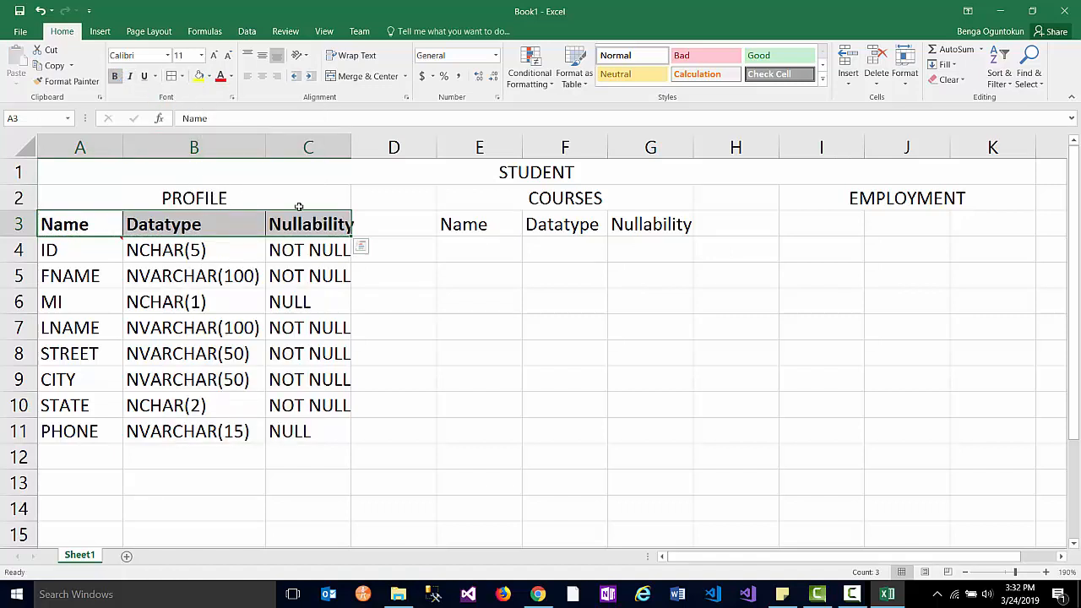
pyautogui.moveTo(351, 148); pyautogui.dragTo(359, 148)
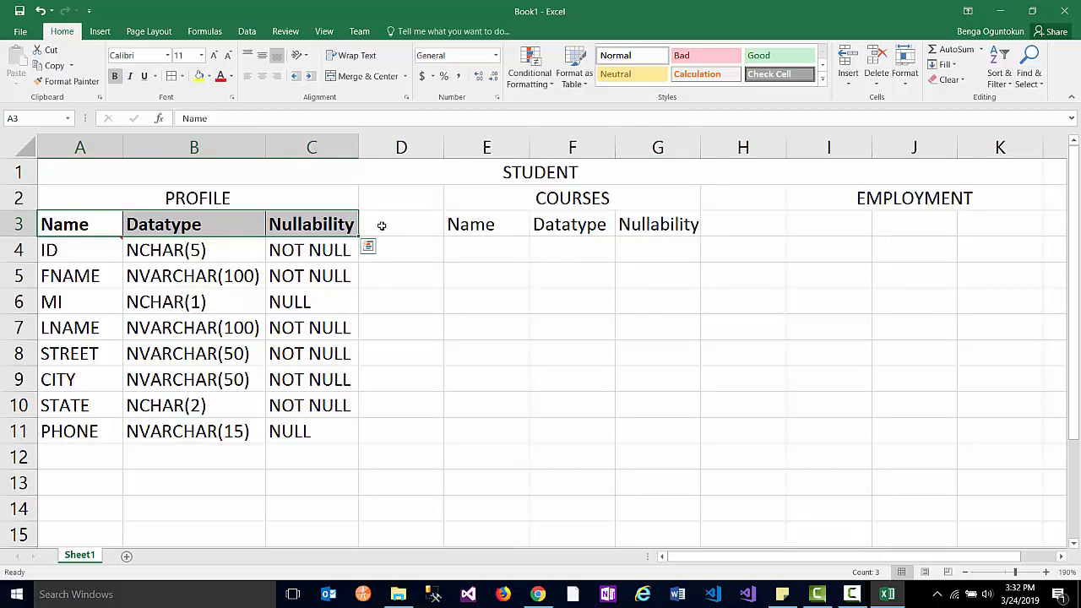
# - Apply the PROFILE header formatting to E3:G3 and autofit columns E through G
pyautogui.click(65, 222)
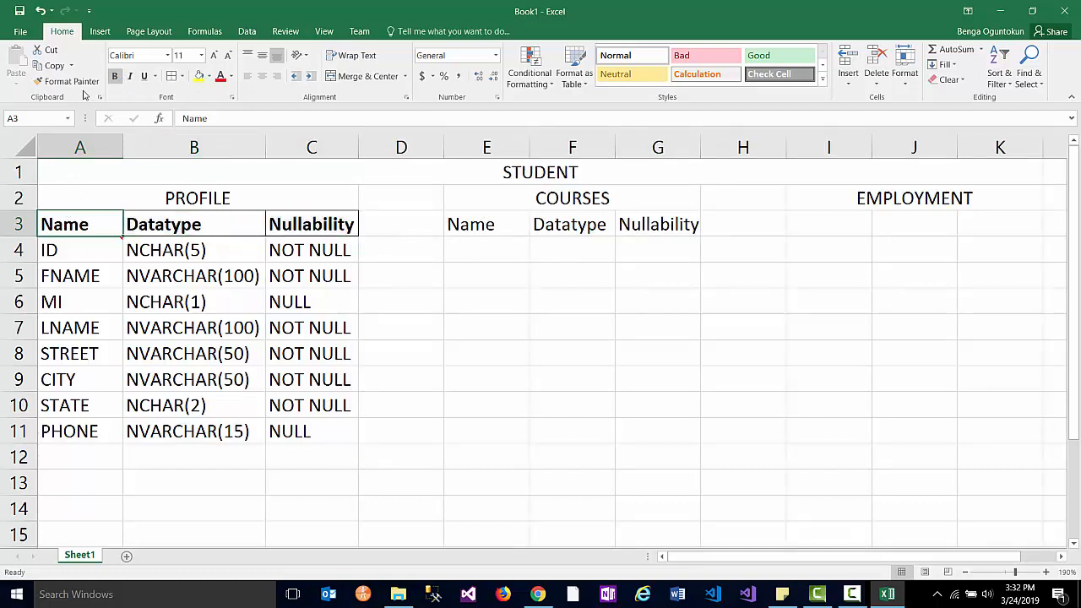
pyautogui.click(67, 81)
pyautogui.moveTo(470, 226); pyautogui.dragTo(701, 230)
pyautogui.moveTo(691, 145); pyautogui.dragTo(486, 143)
pyautogui.doubleClick(530, 147)
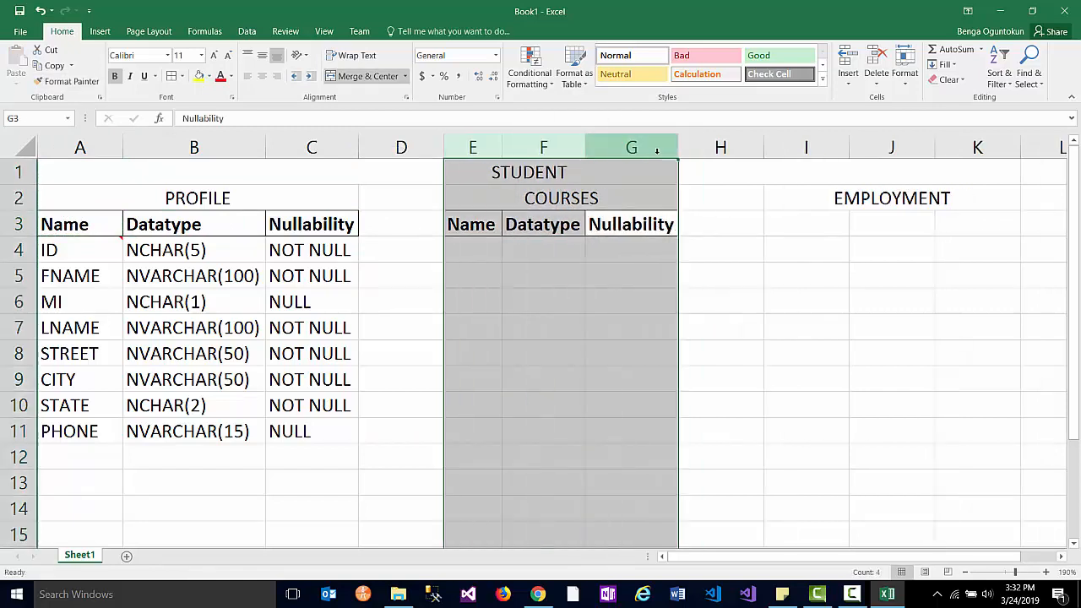
pyautogui.click(474, 247)
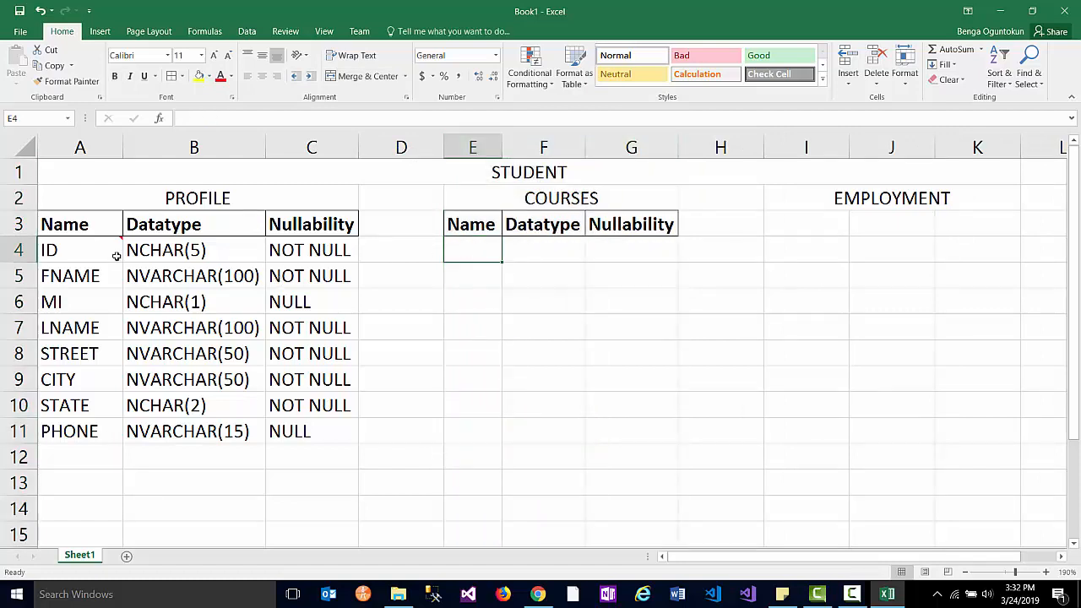
pyautogui.click(85, 255)
# - Fill the PROFILE ID cell light blue, undoing an accidental red font colour
pyautogui.click(283, 327)
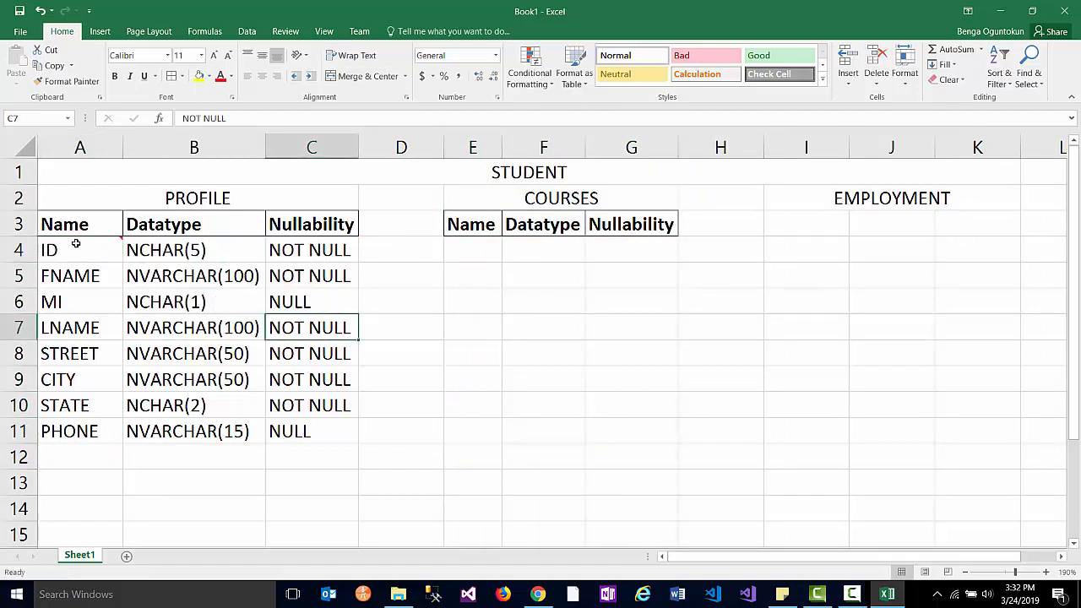
pyautogui.click(76, 246)
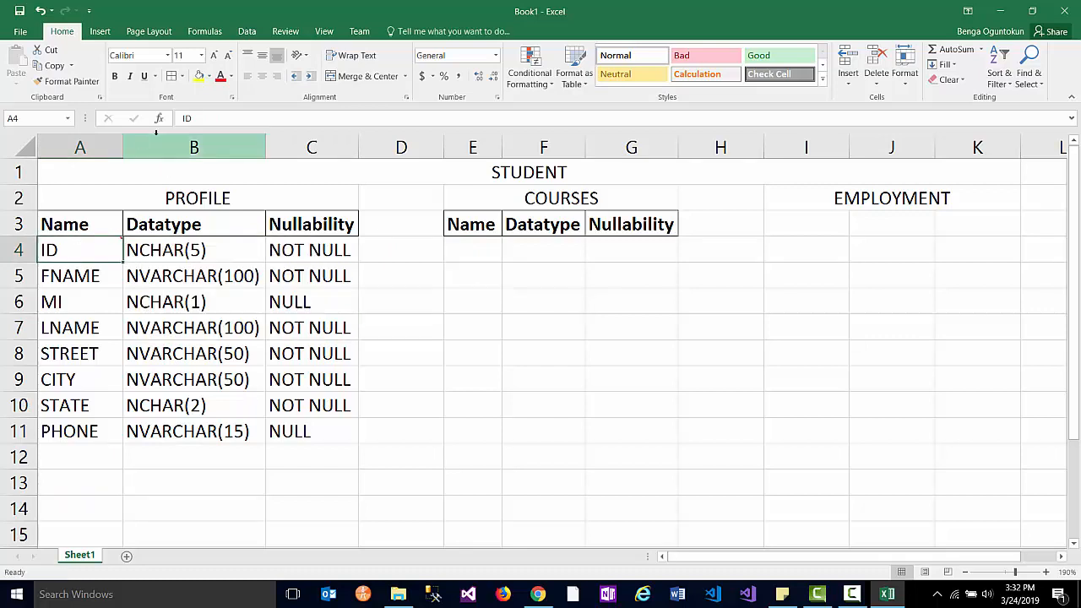
pyautogui.click(220, 76)
pyautogui.hotkey('ctrl', 'z')
pyautogui.click(208, 76)
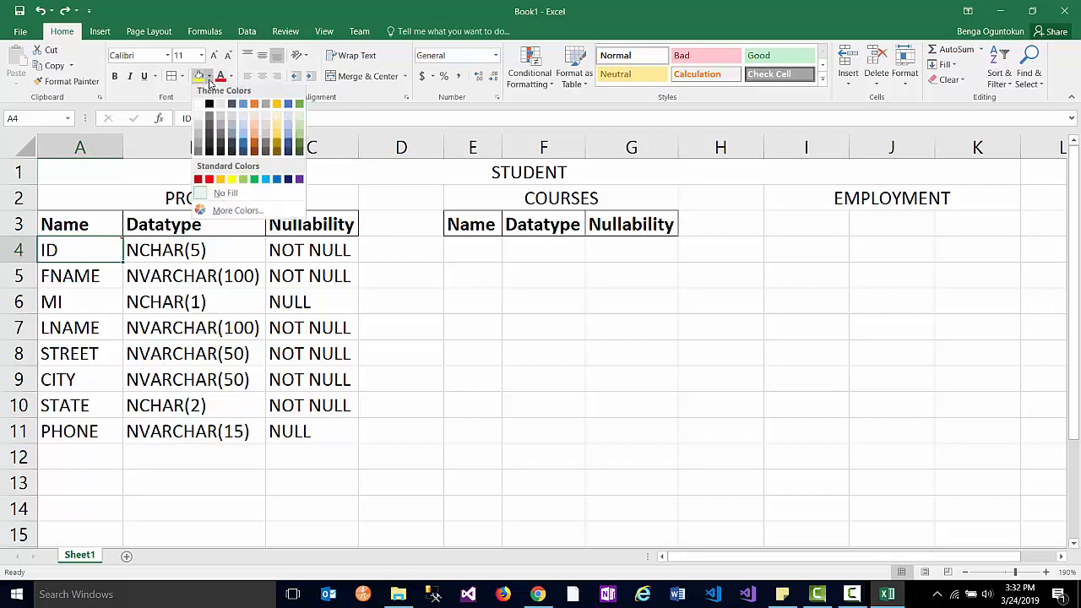
pyautogui.click(265, 184)
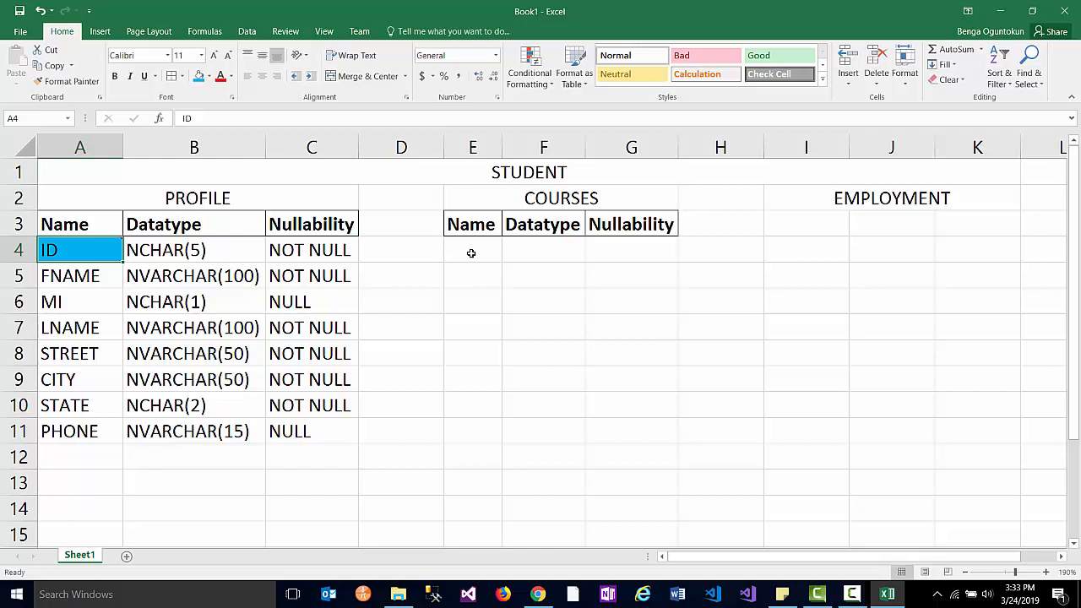
# - Enter the COURSES field names CRN, CNUM, CNAME, DAYS, TIME and ROOM in E4:E9
pyautogui.click(471, 253)
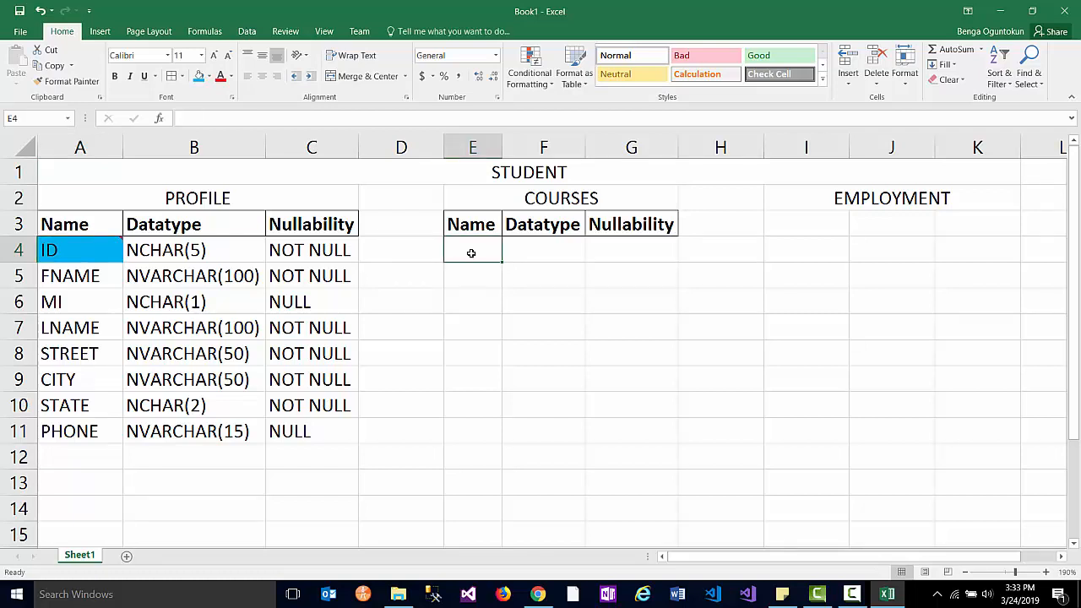
pyautogui.write('CRN')
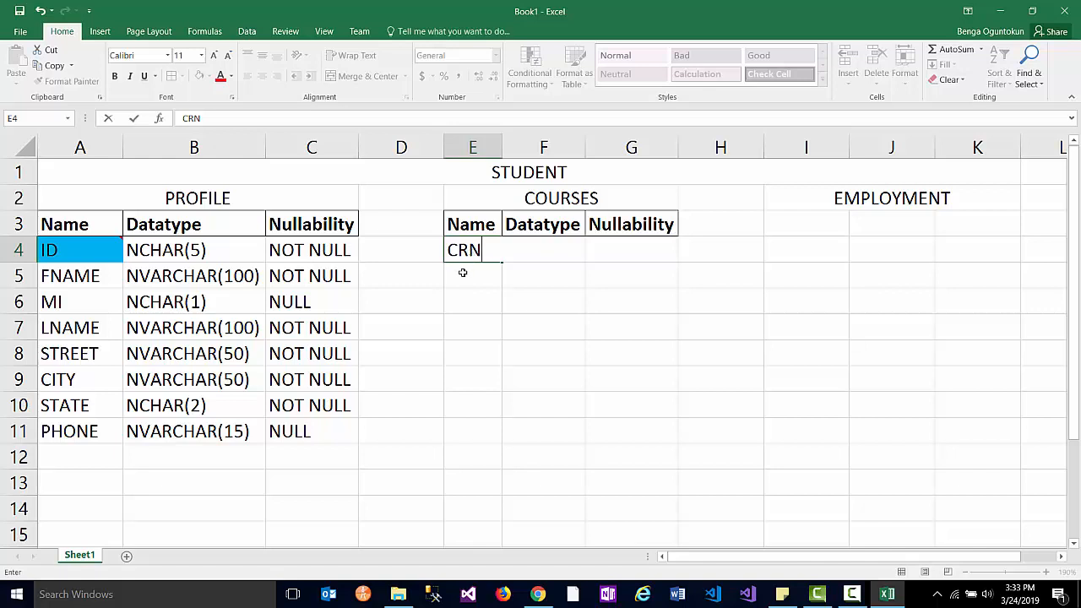
pyautogui.click(464, 272)
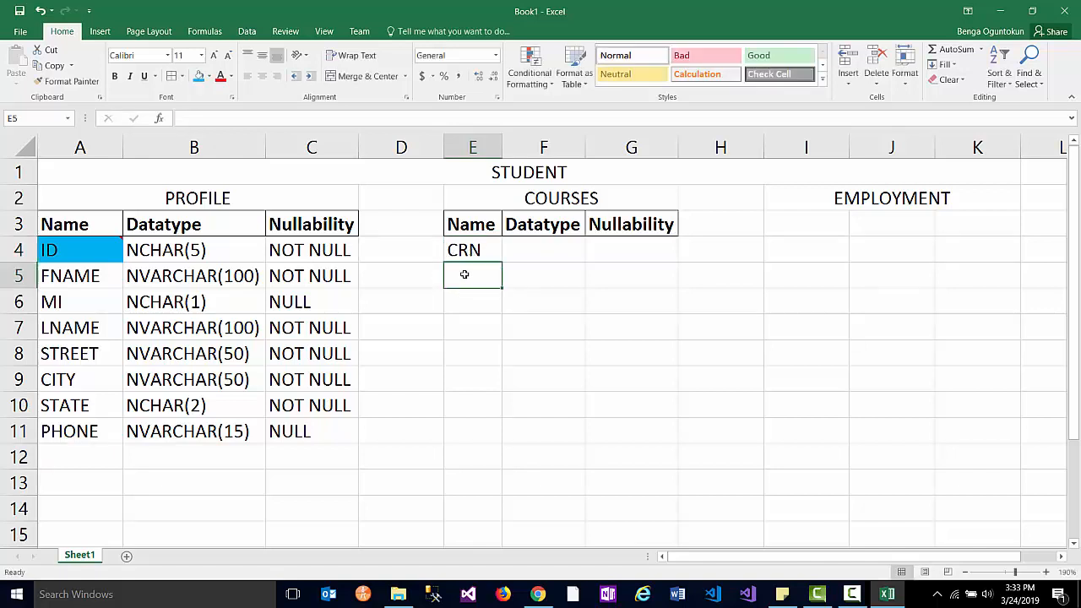
pyautogui.write('CNUM')
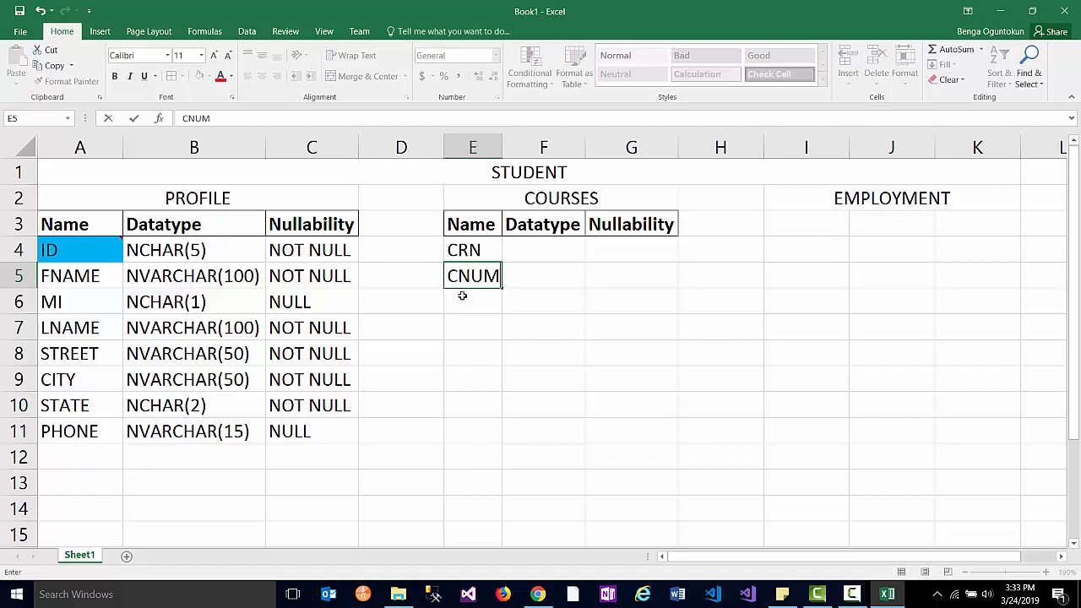
pyautogui.click(467, 297)
pyautogui.write('CNAME')
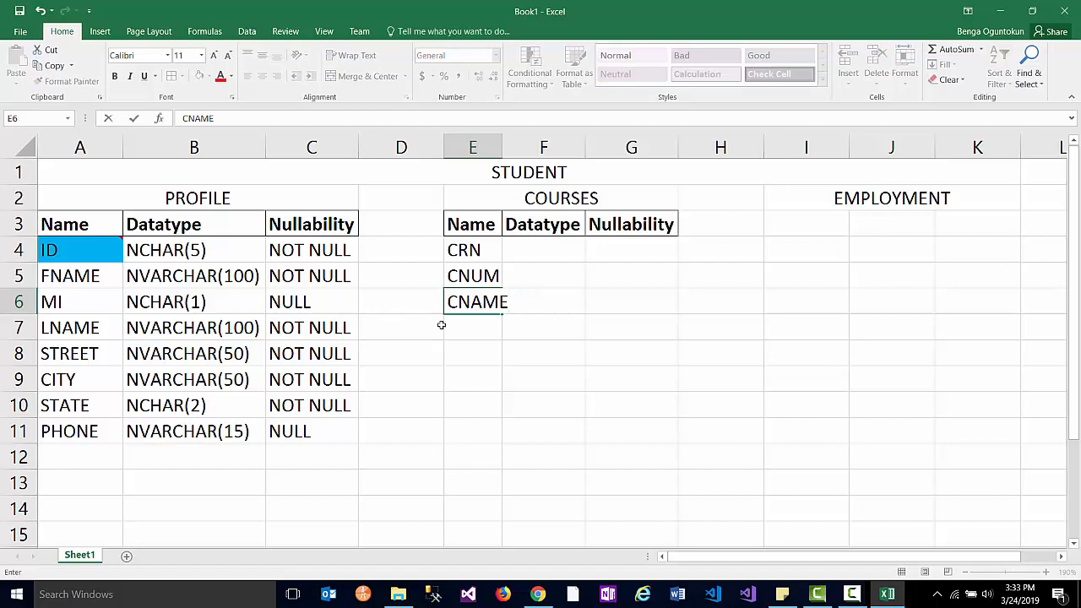
pyautogui.click(461, 326)
pyautogui.write('DAYS')
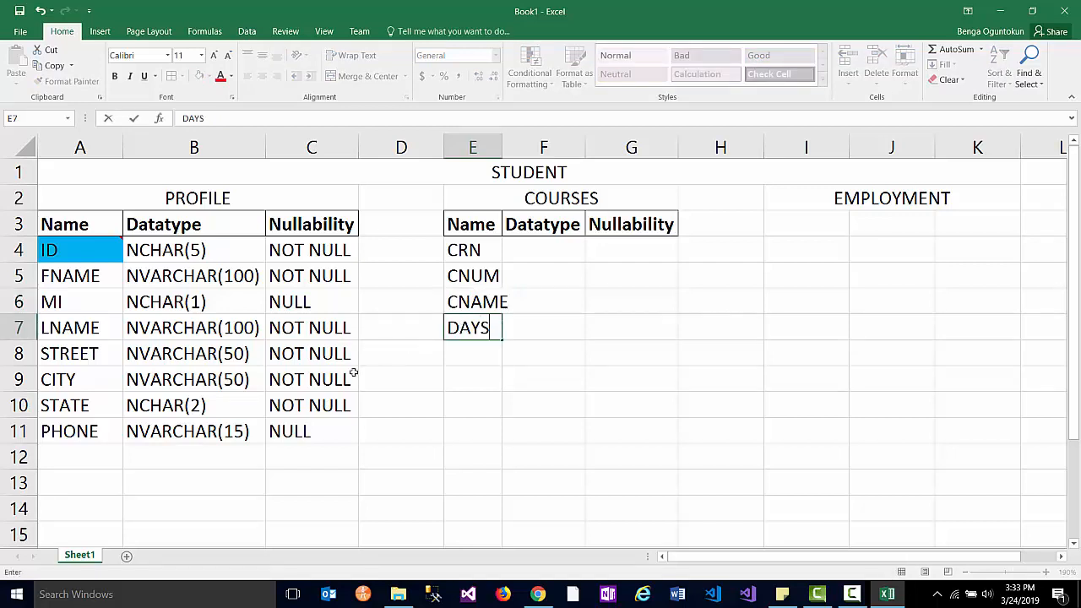
pyautogui.click(471, 349)
pyautogui.write('TIME')
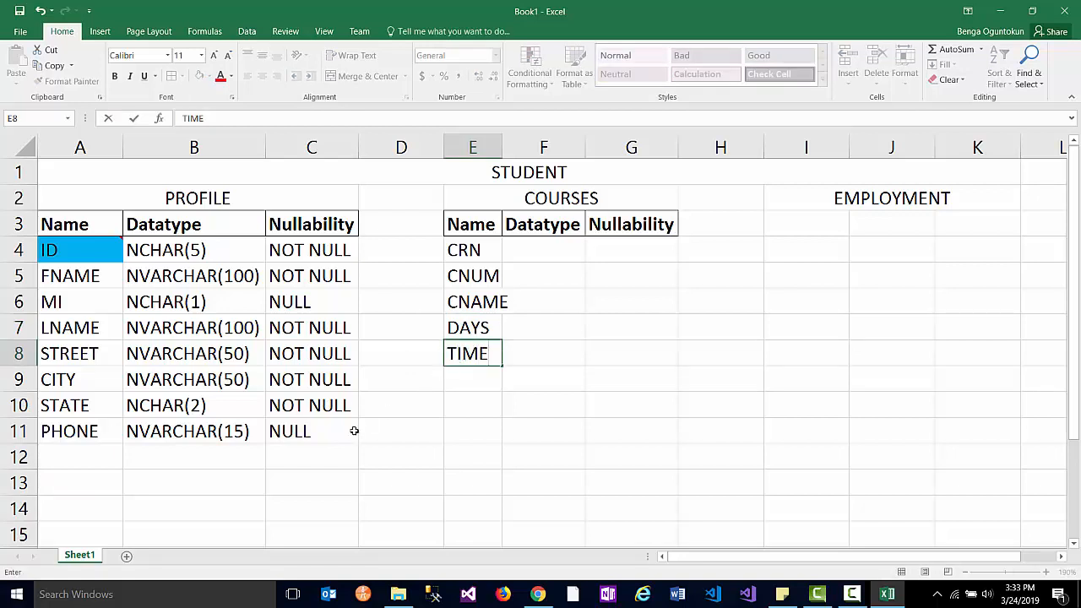
pyautogui.press('Return')
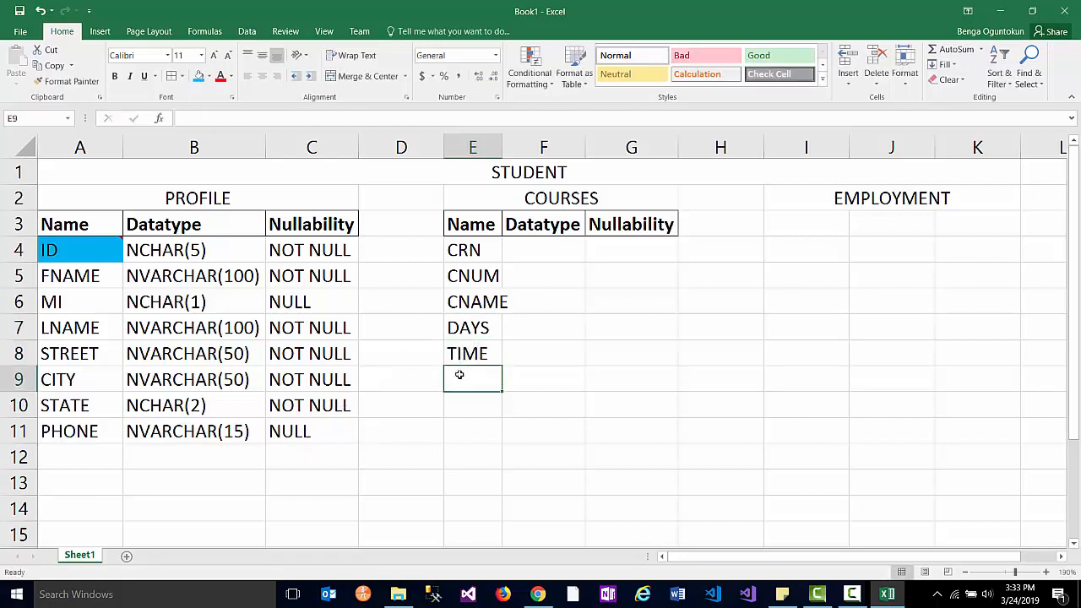
pyautogui.write('ROOM')
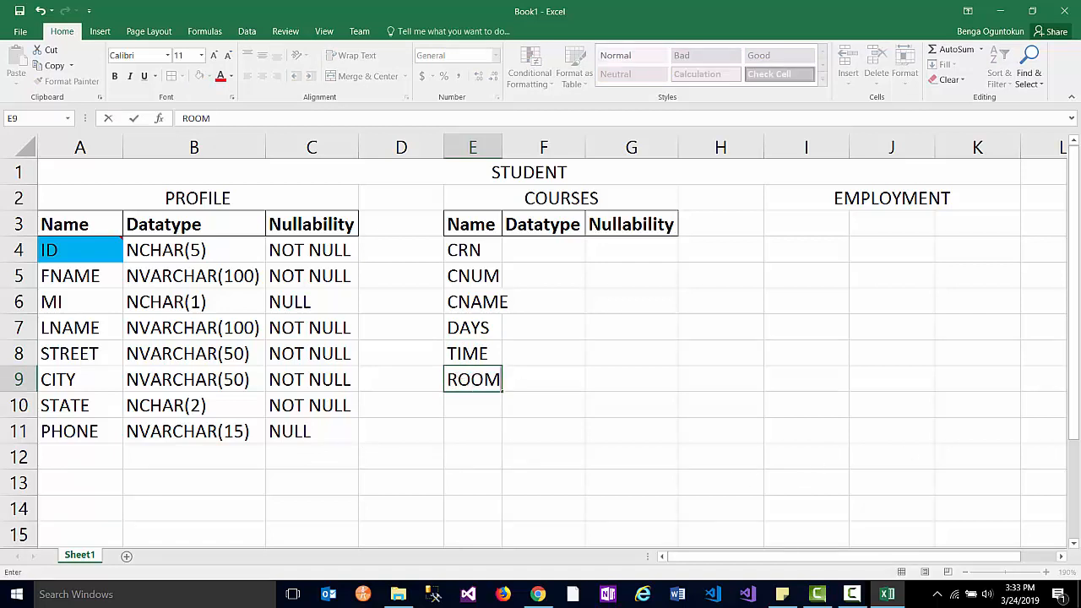
pyautogui.click(486, 253)
# - Copy ID's light blue highlight onto CRN and autofit column E
pyautogui.click(98, 245)
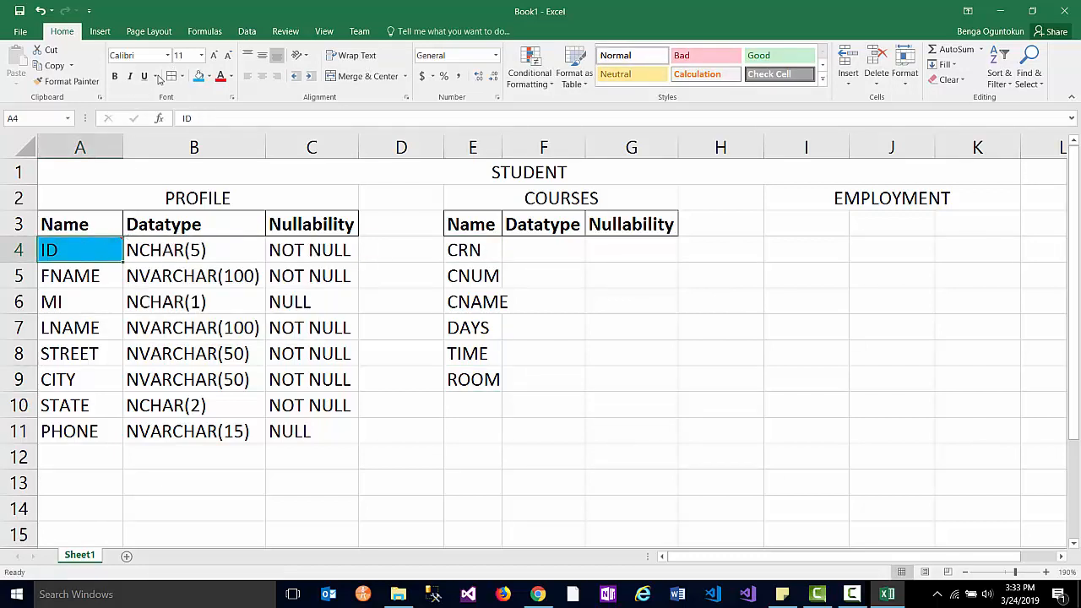
pyautogui.click(66, 81)
pyautogui.click(466, 245)
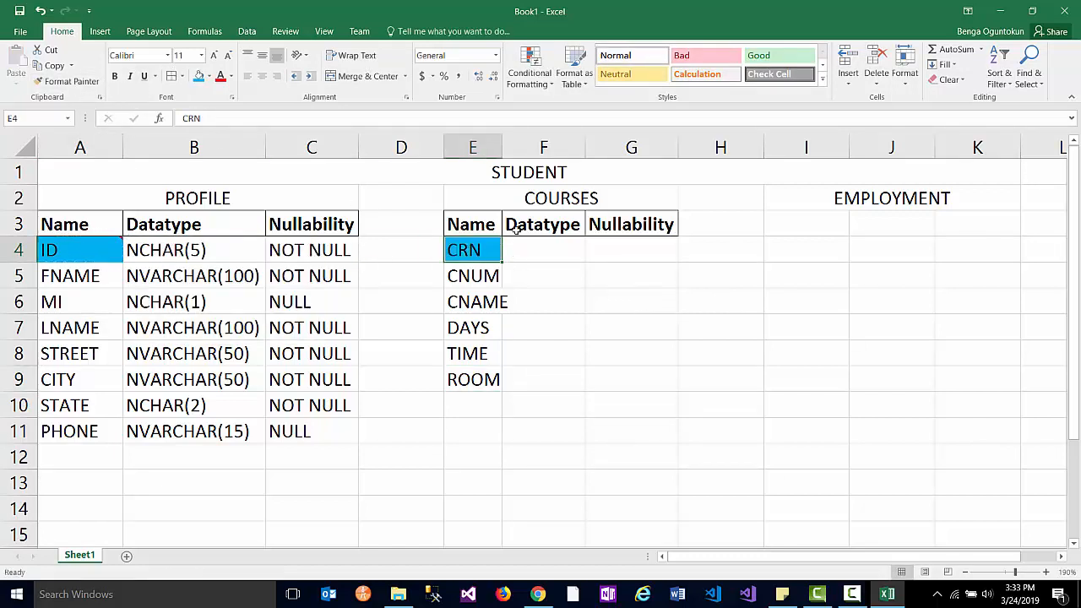
pyautogui.doubleClick(503, 153)
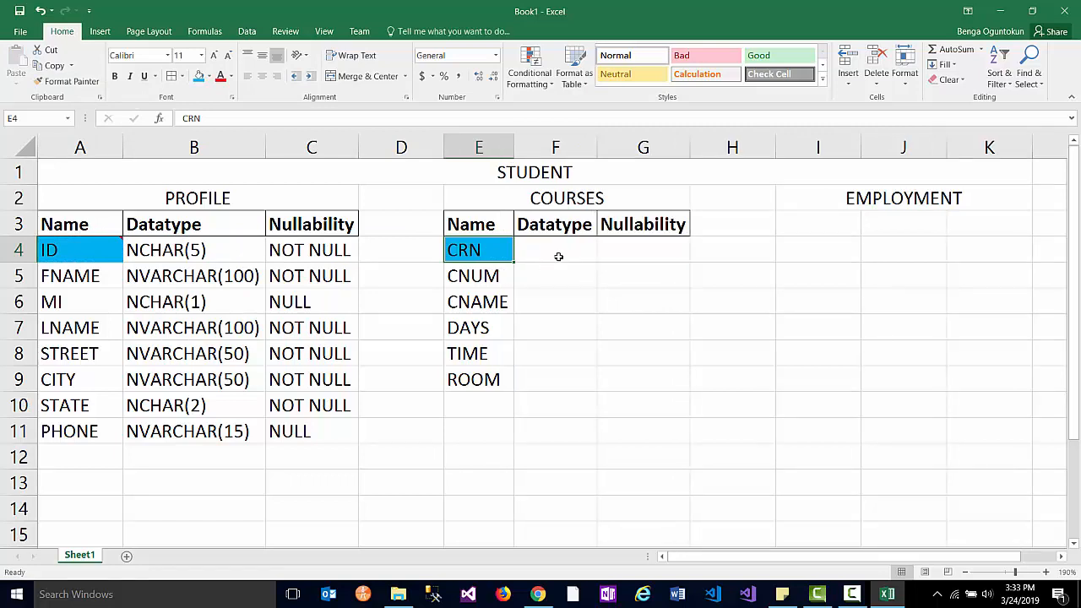
pyautogui.click(557, 256)
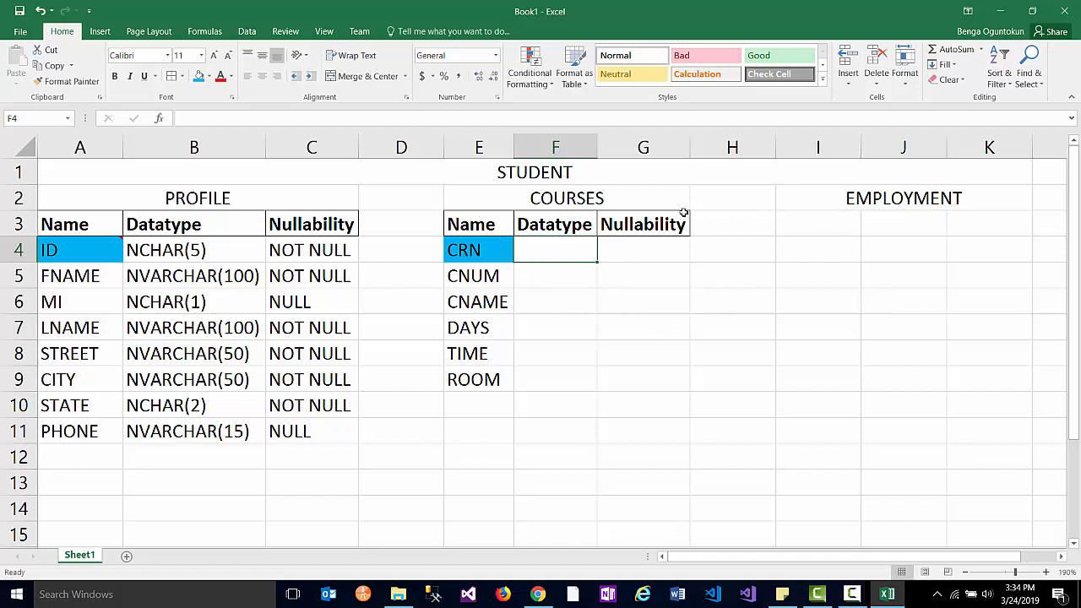
pyautogui.click(493, 217)
pyautogui.moveTo(493, 217); pyautogui.dragTo(685, 226)
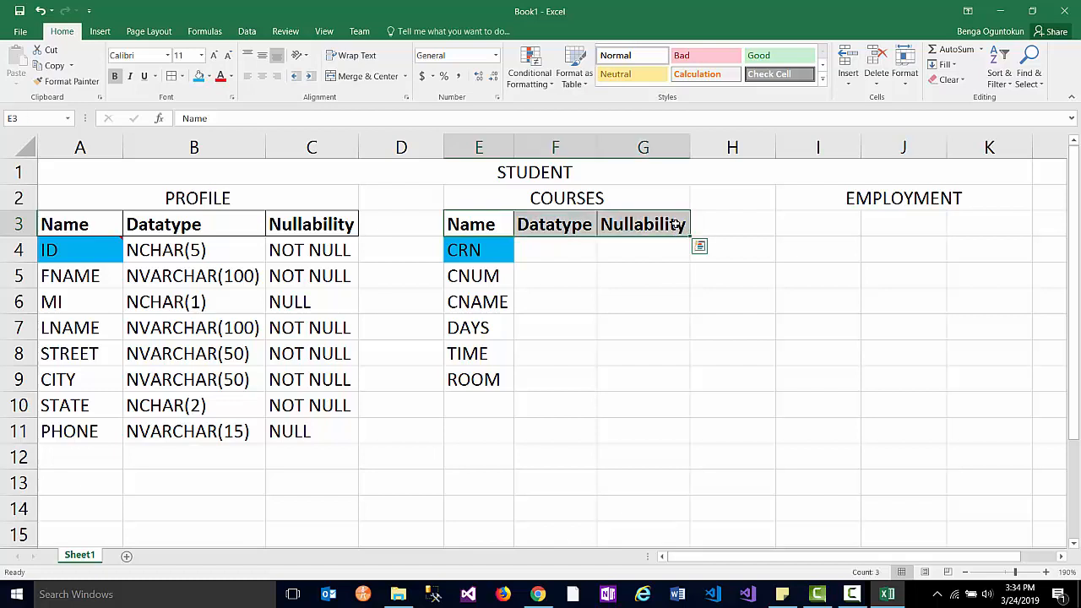
# - Paste the Name, Datatype and Nullability header row into I3 under EMPLOYMENT and autofit column K
pyautogui.hotkey('ctrl', 'c')
pyautogui.click(840, 224)
pyautogui.hotkey('ctrl', 'v')
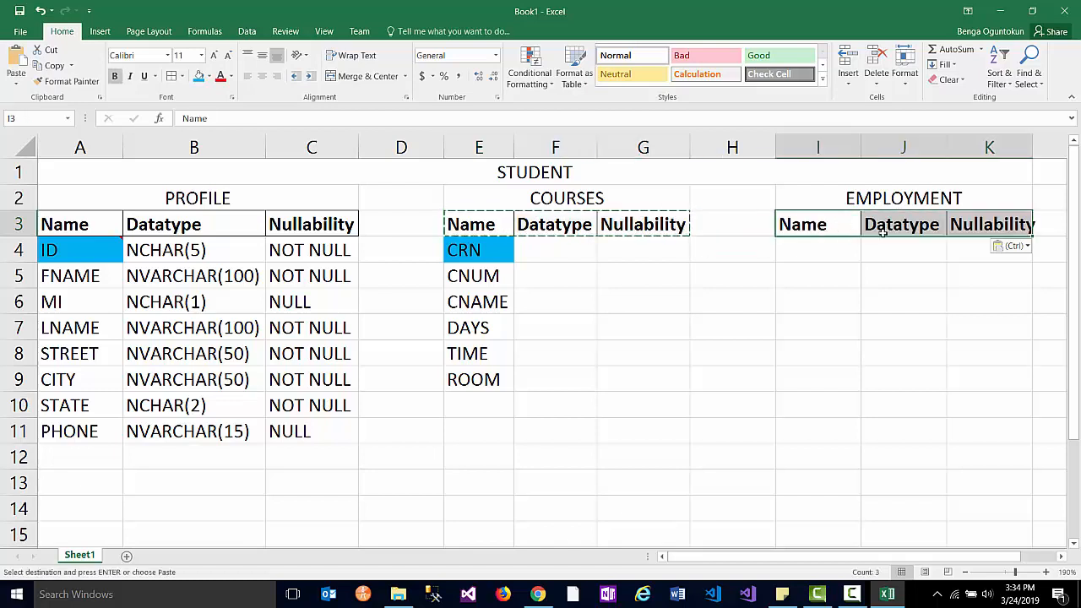
pyautogui.doubleClick(1032, 146)
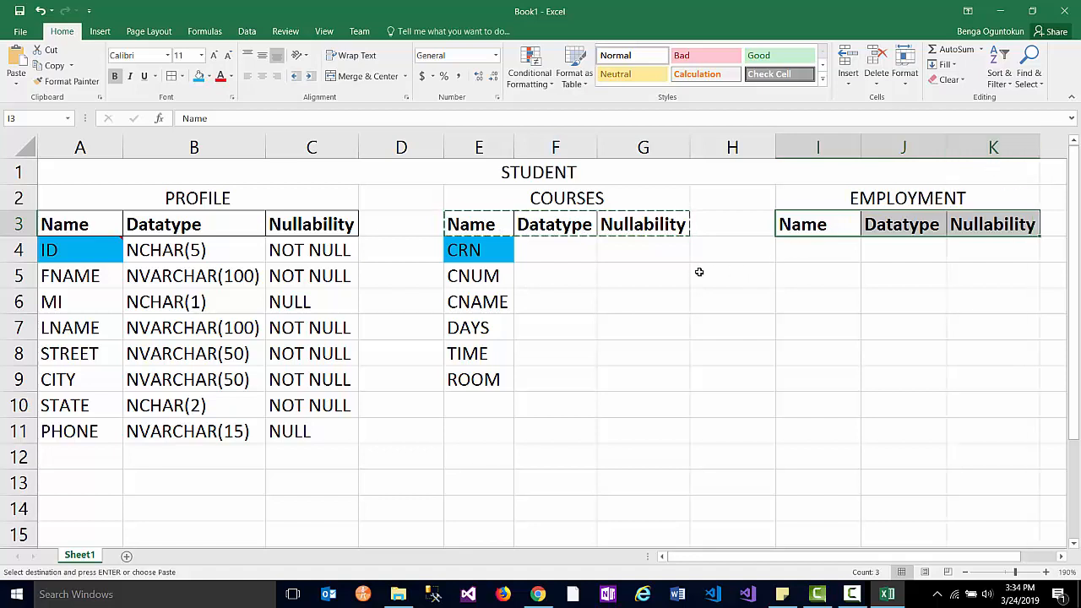
# - Enter the EMPLOYMENT fields EMPID and EMPNAME in I4:I5
pyautogui.click(801, 251)
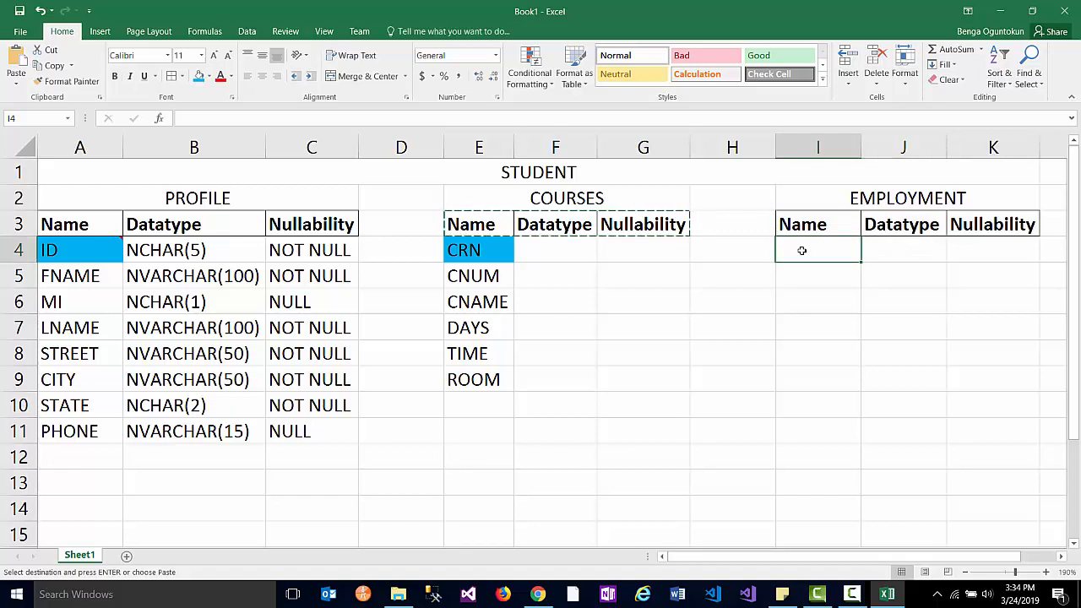
pyautogui.write('EMPI')
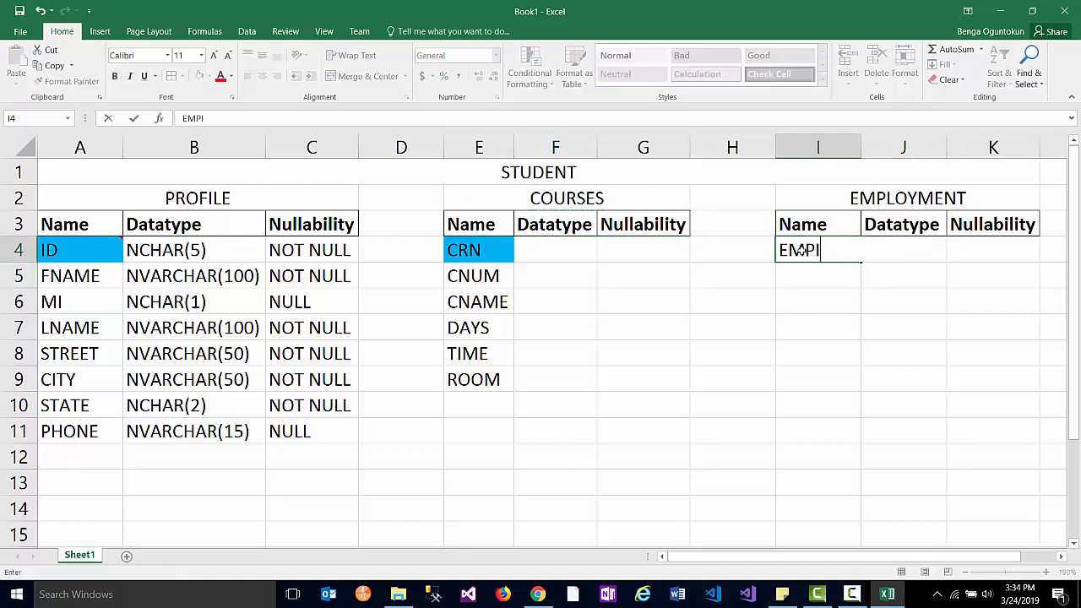
pyautogui.write('D')
pyautogui.press('Return')
pyautogui.write('EMPF')
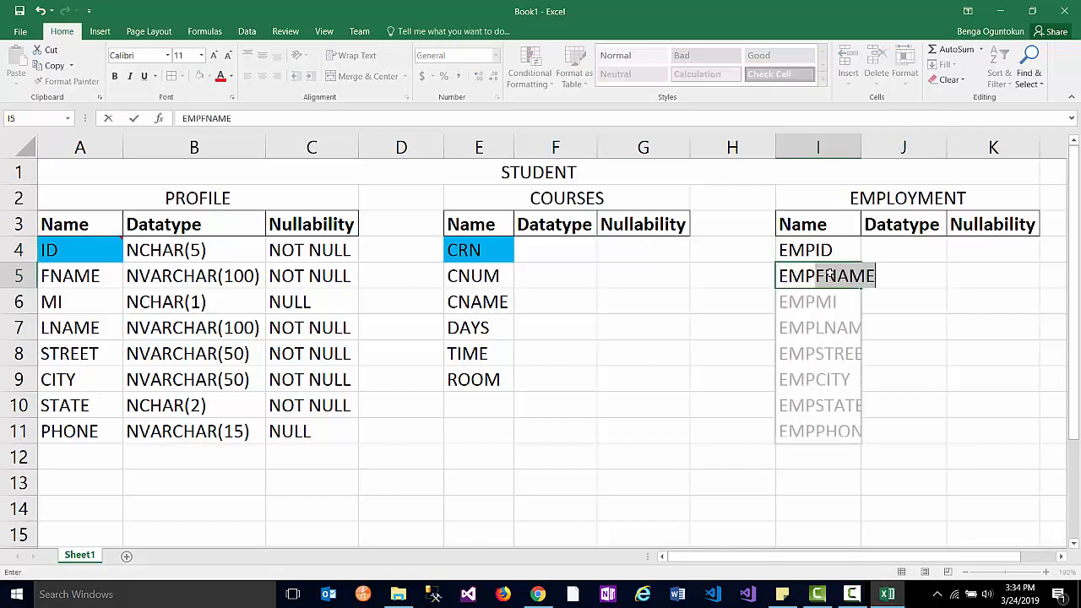
pyautogui.press('BackSpace')
pyautogui.press('BackSpace')
pyautogui.write('n')
pyautogui.press('BackSpace')
pyautogui.write('NAME')
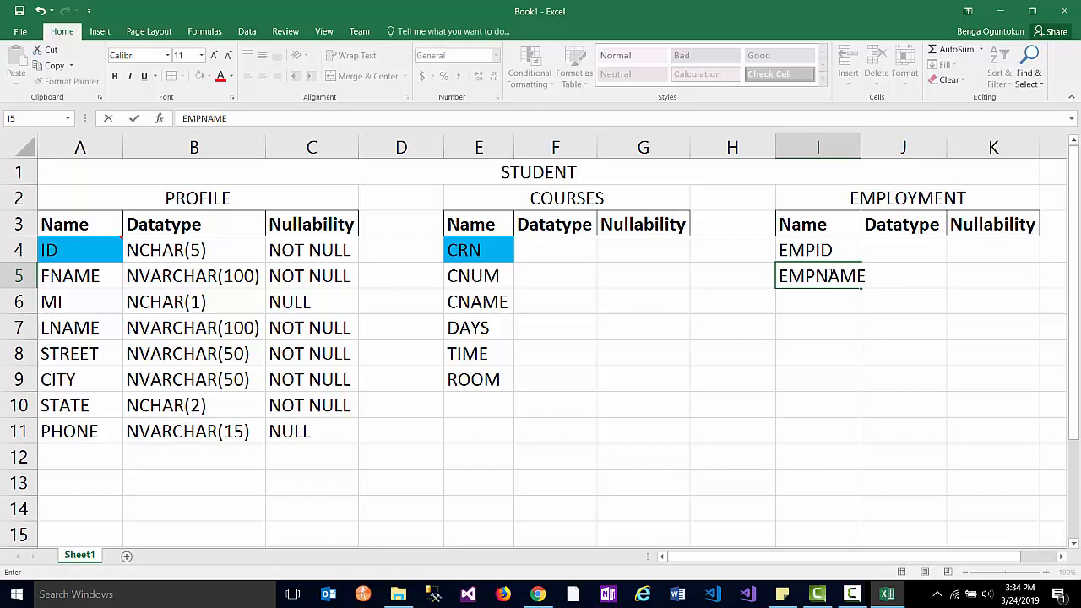
pyautogui.click(802, 298)
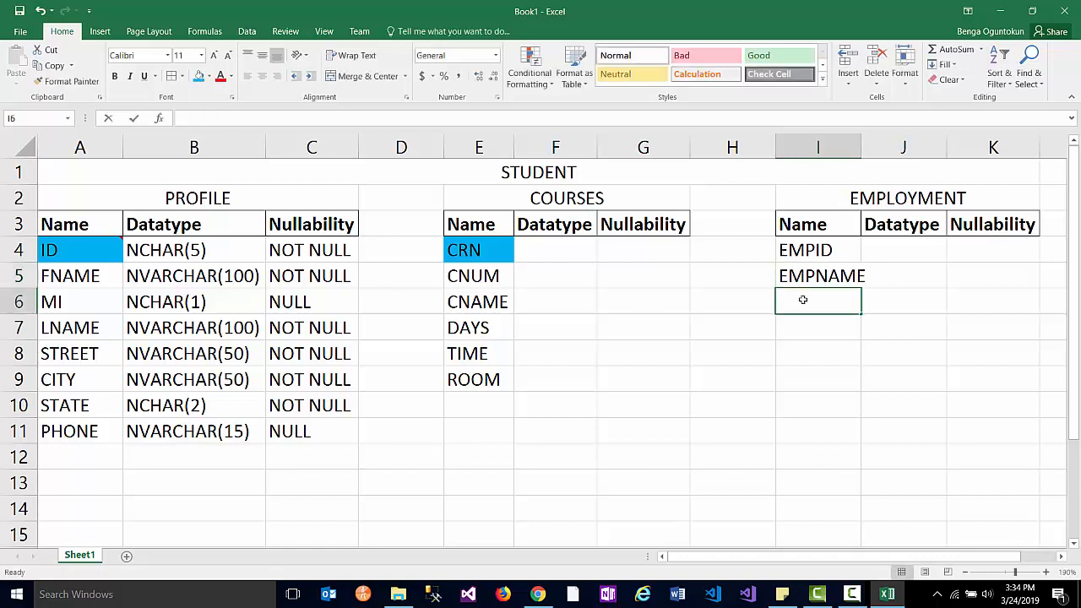
# - Add EMPADDRESS, EMPCITY, EMPST and EMPPHONE, then autofit column I
pyautogui.write('EMPADD')
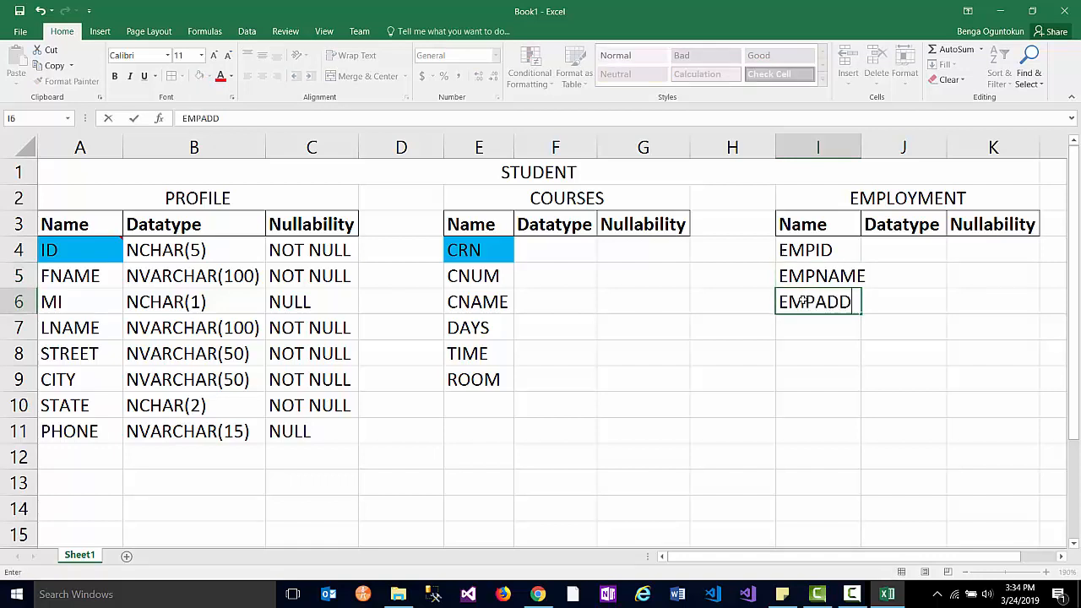
pyautogui.write('RESS')
pyautogui.click(806, 325)
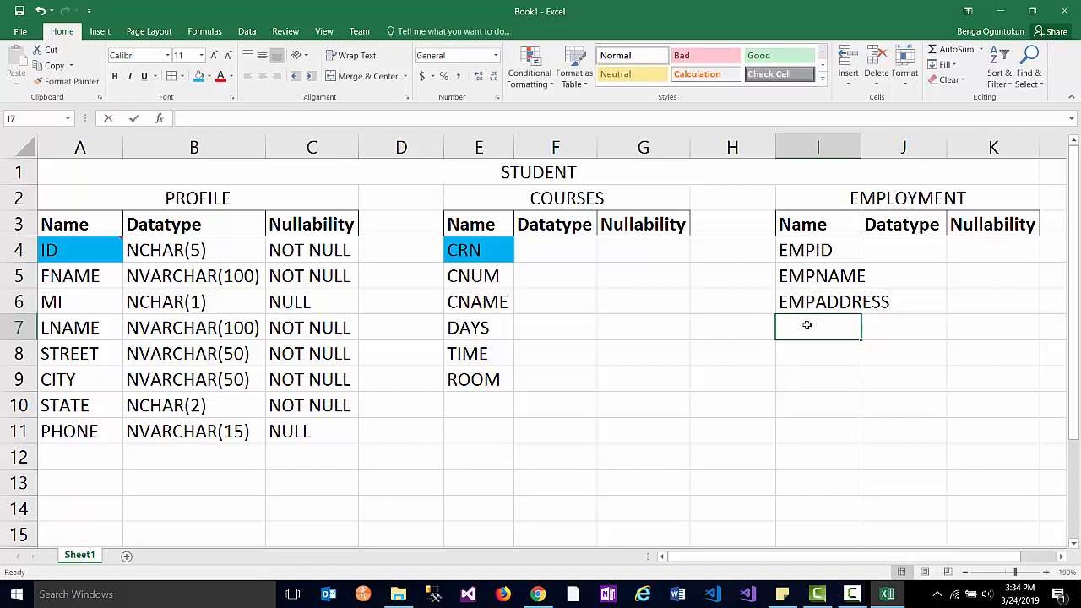
pyautogui.write('EMPCITY')
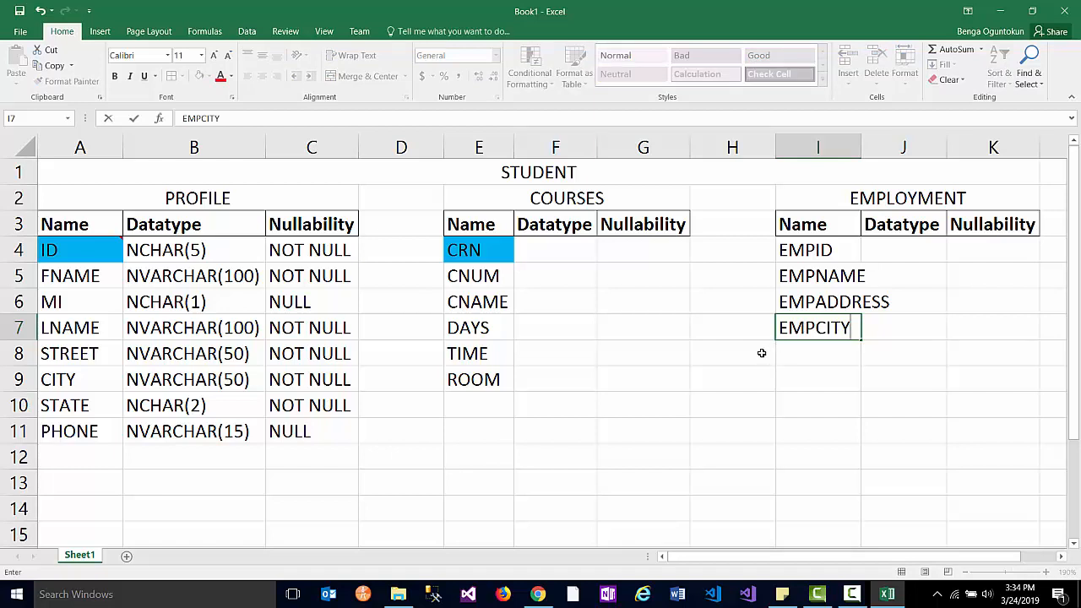
pyautogui.click(792, 348)
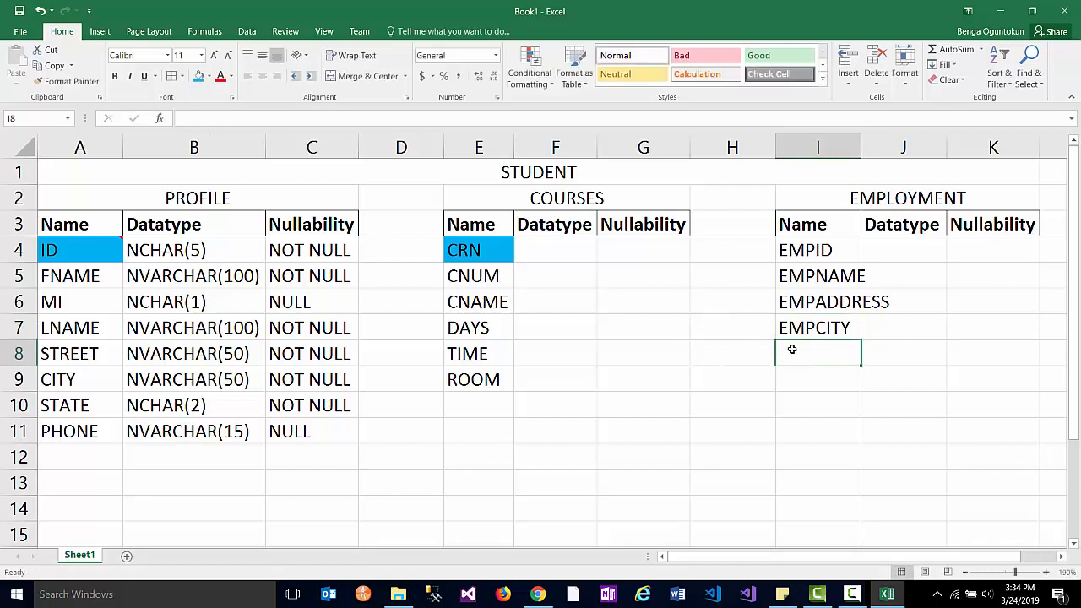
pyautogui.write('EMPST')
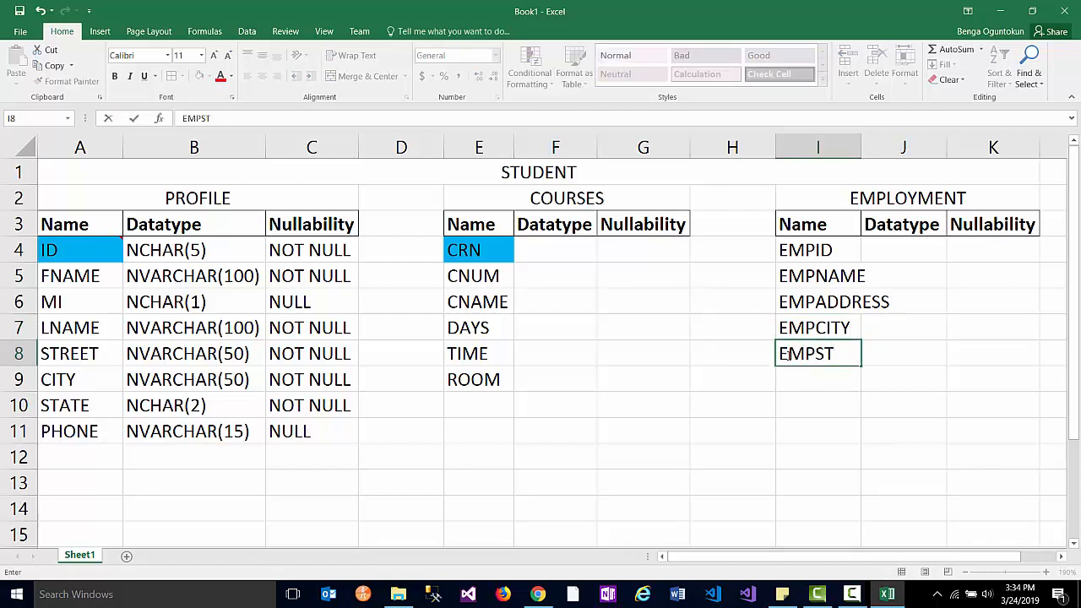
pyautogui.click(790, 374)
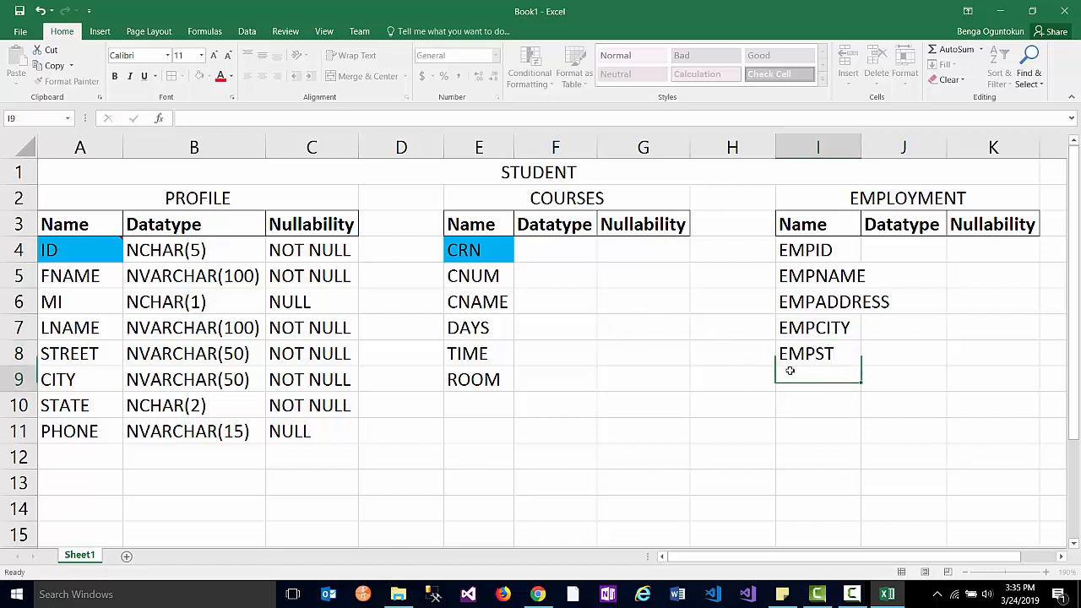
pyautogui.write('EMP')
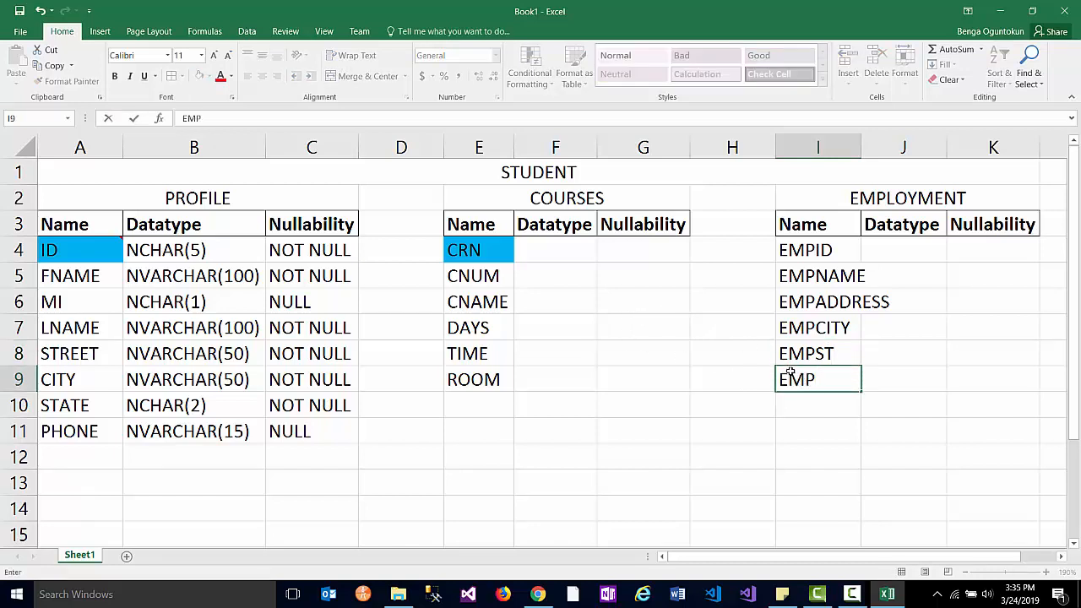
pyautogui.write('PHONE')
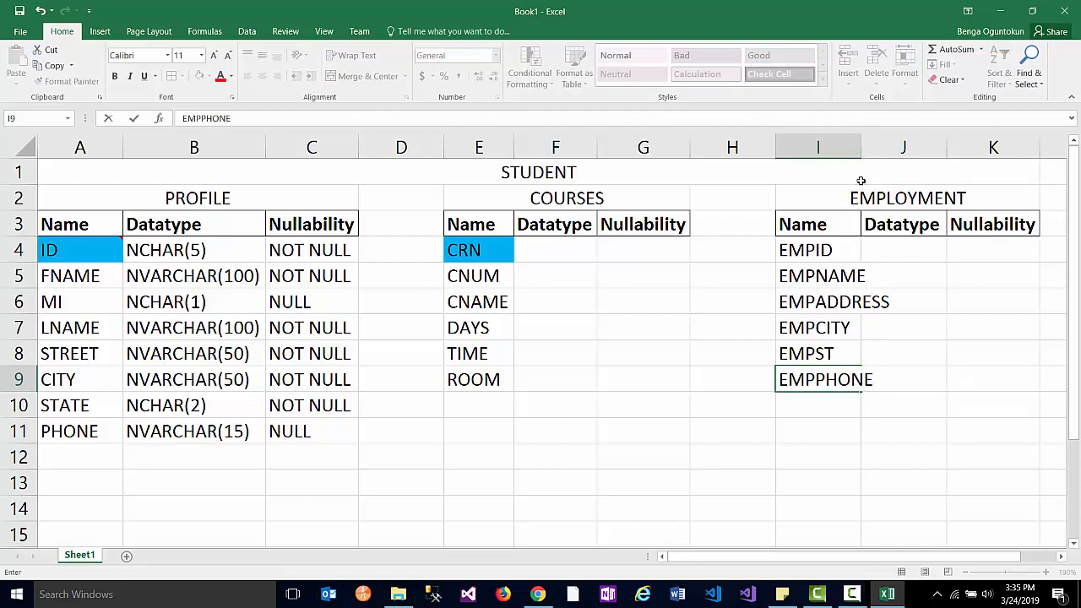
pyautogui.doubleClick(860, 149)
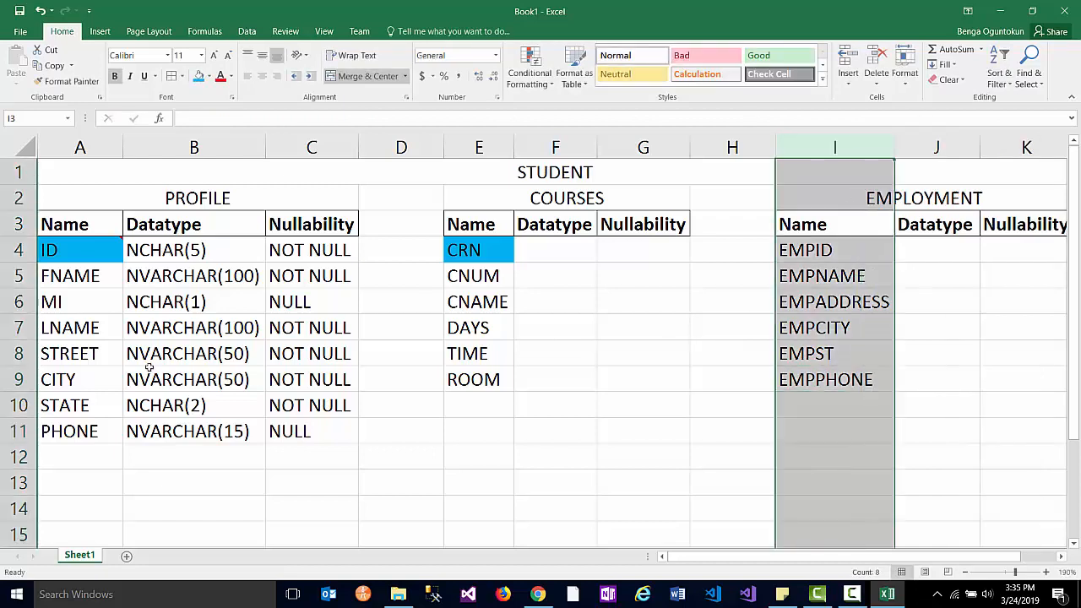
# - Copy PHONE's NVARCHAR(15) definition to EMPPHONE, autofit column J, and set its nullability to NOT NULL
pyautogui.click(191, 430)
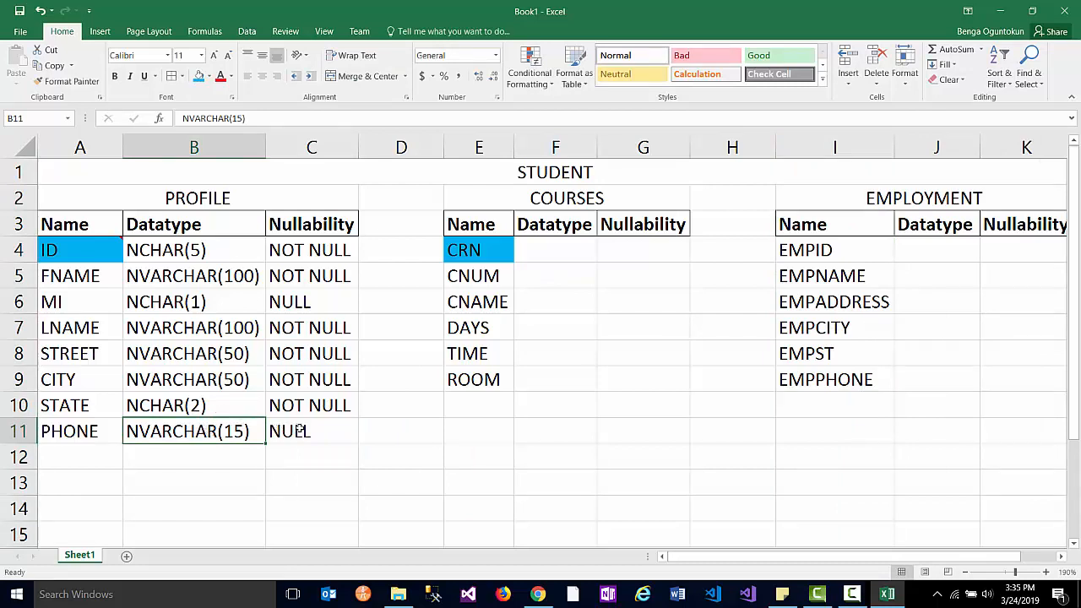
pyautogui.keyDown('shift'); pyautogui.click(301, 431); pyautogui.keyUp('shift')
pyautogui.hotkey('ctrl', 'c')
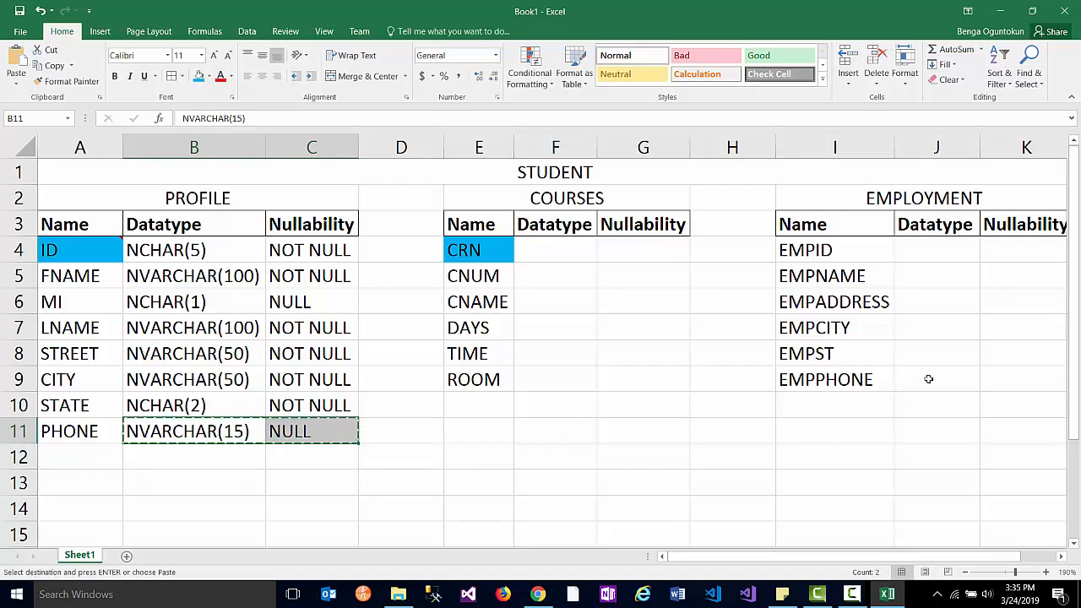
pyautogui.click(928, 376)
pyautogui.hotkey('ctrl', 'v')
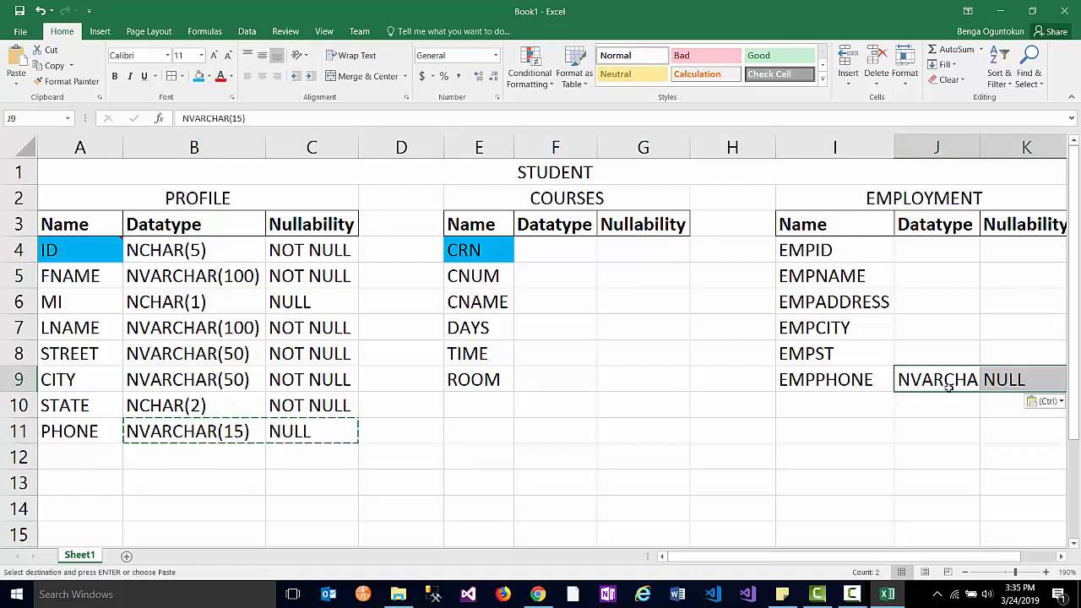
pyautogui.doubleClick(980, 146)
pyautogui.moveTo(973, 561); pyautogui.dragTo(1008, 561)
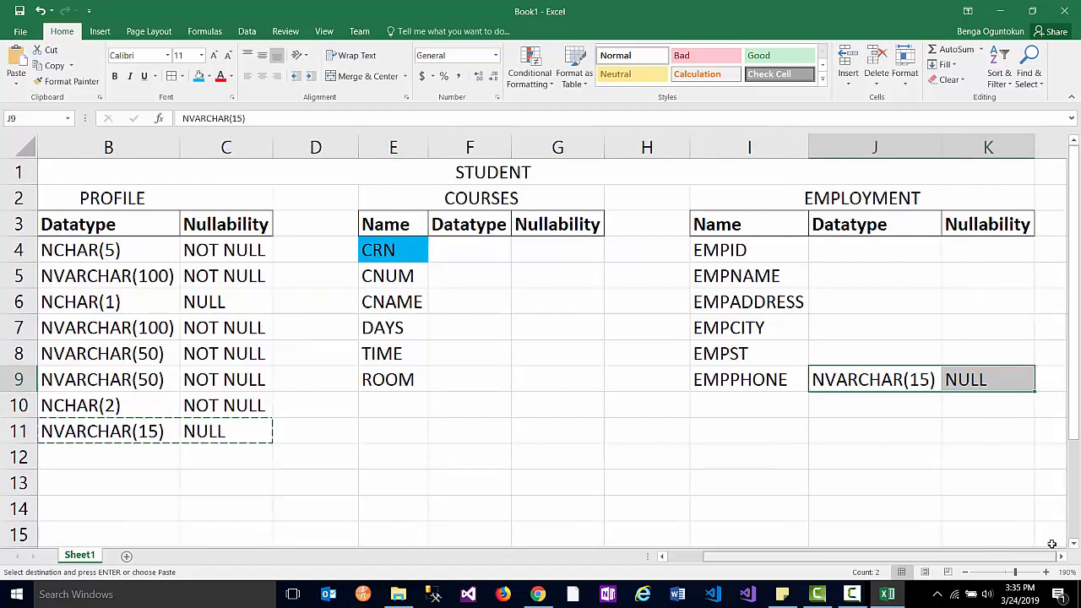
pyautogui.click(962, 382)
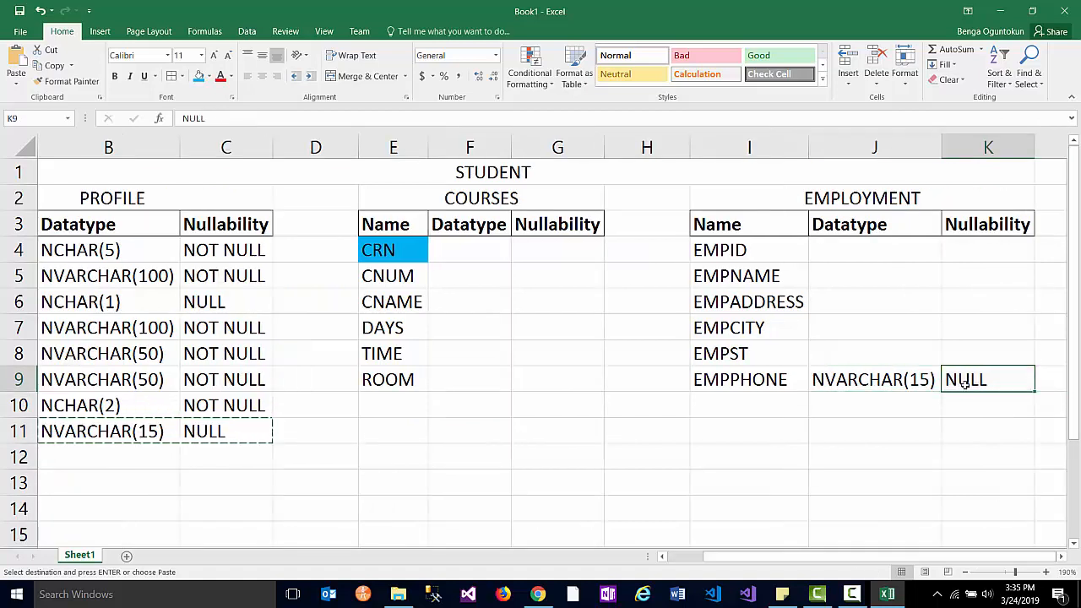
pyautogui.write('NOT N')
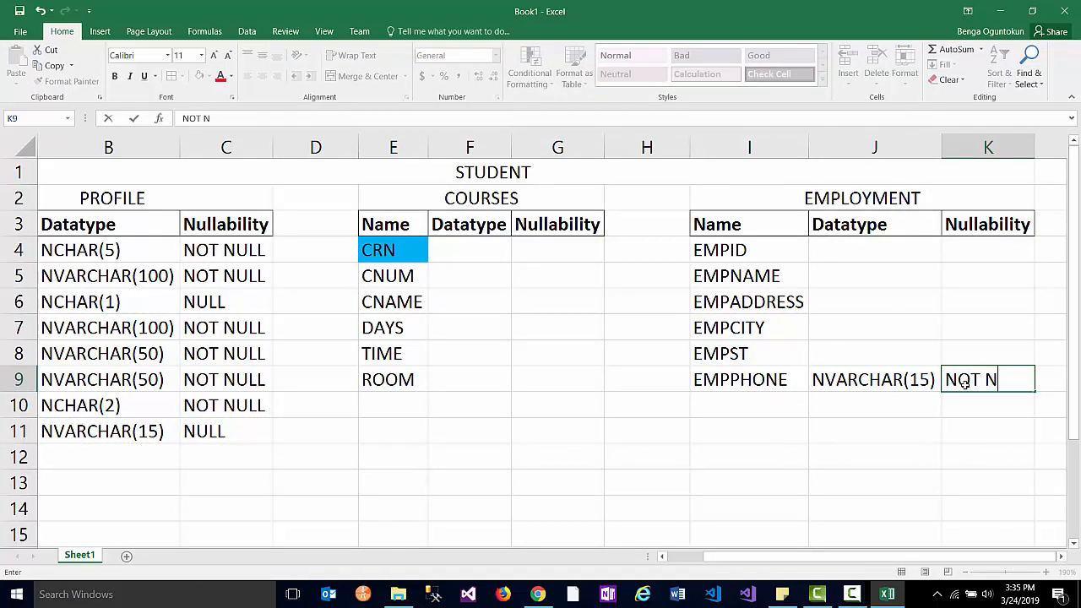
pyautogui.write('ULL')
pyautogui.click(748, 252)
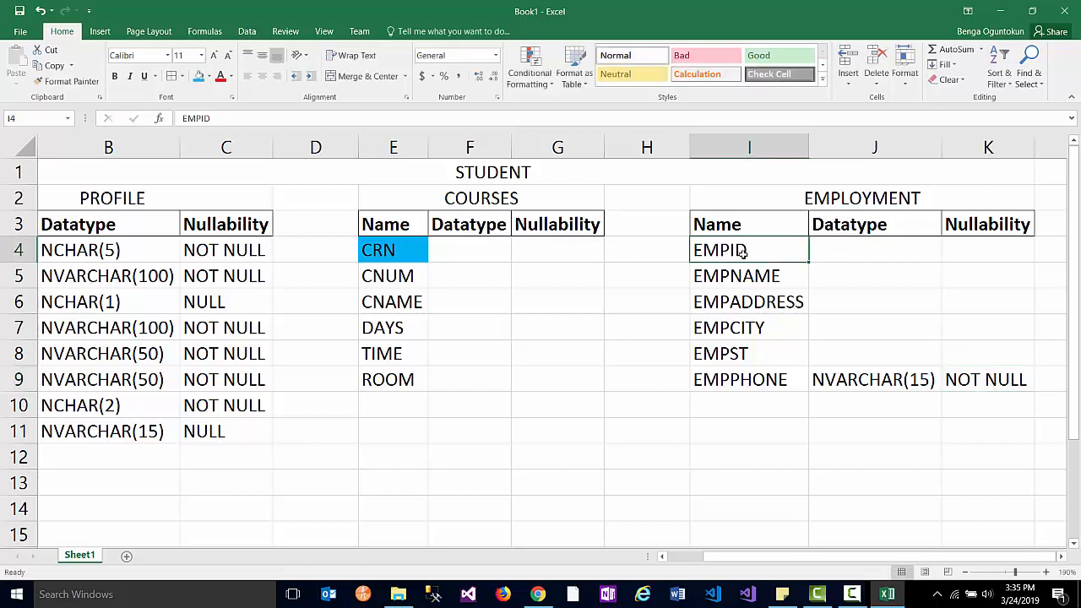
# - Use Format Painter to copy CRN's light-blue key-field fill onto the EMPID cell
pyautogui.click(408, 248)
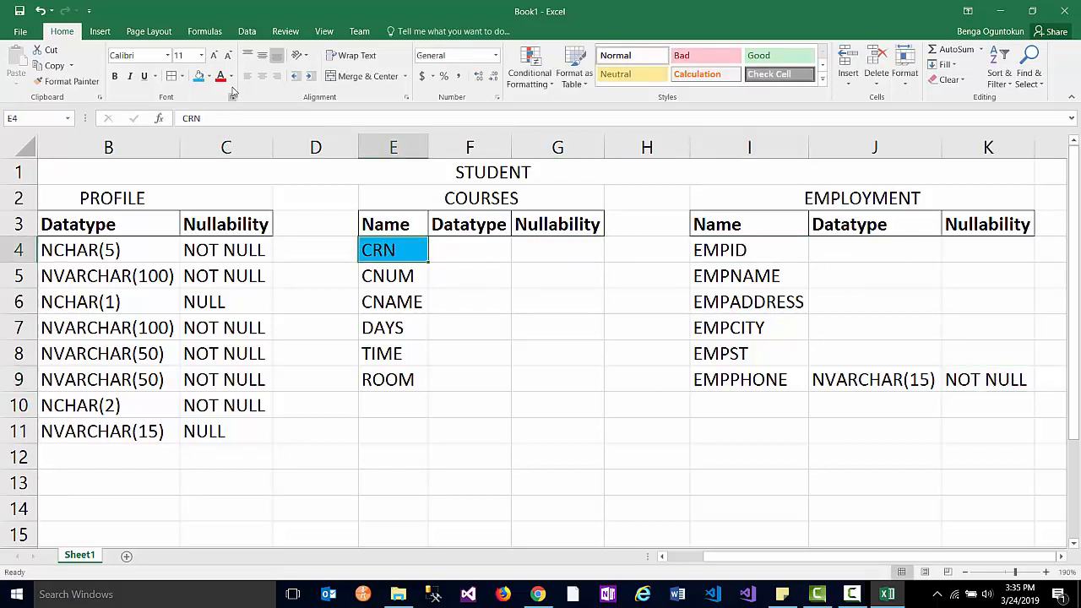
pyautogui.click(748, 264)
pyautogui.click(395, 245)
pyautogui.click(704, 250)
pyautogui.click(390, 245)
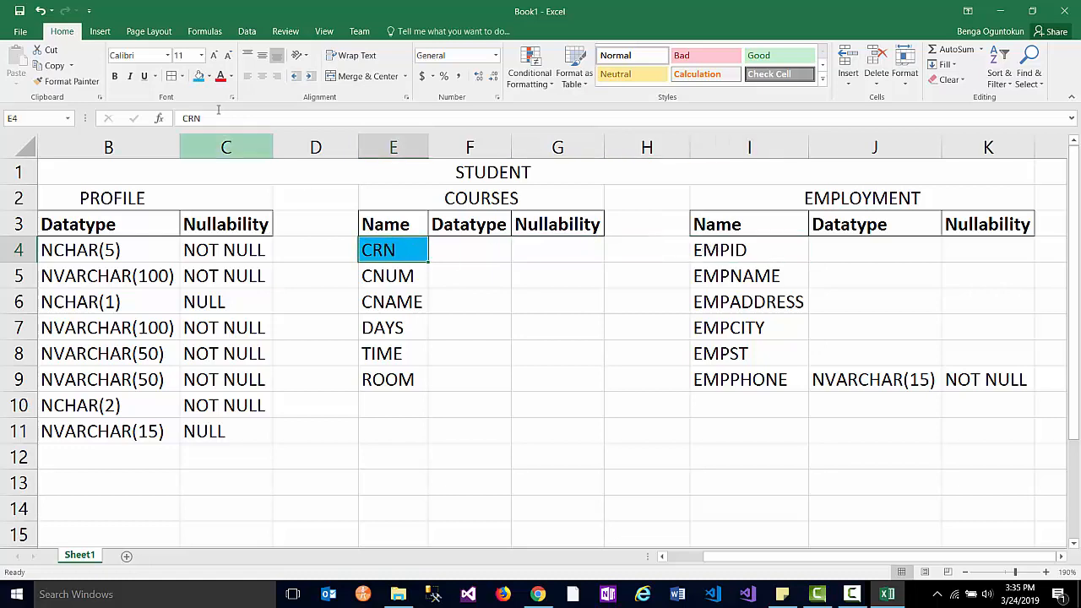
pyautogui.click(66, 81)
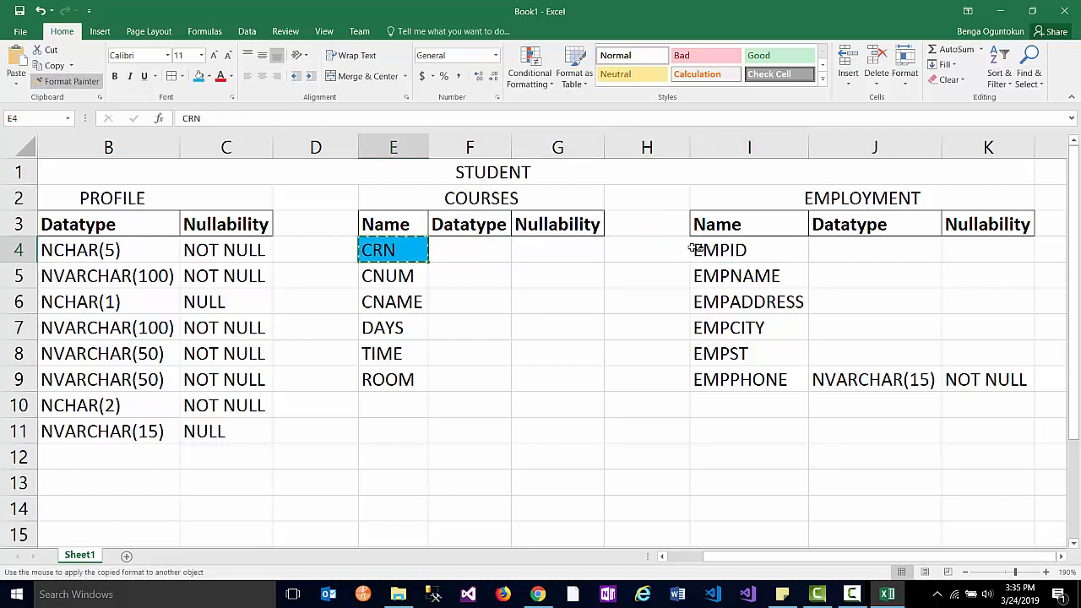
pyautogui.click(728, 249)
pyautogui.click(856, 252)
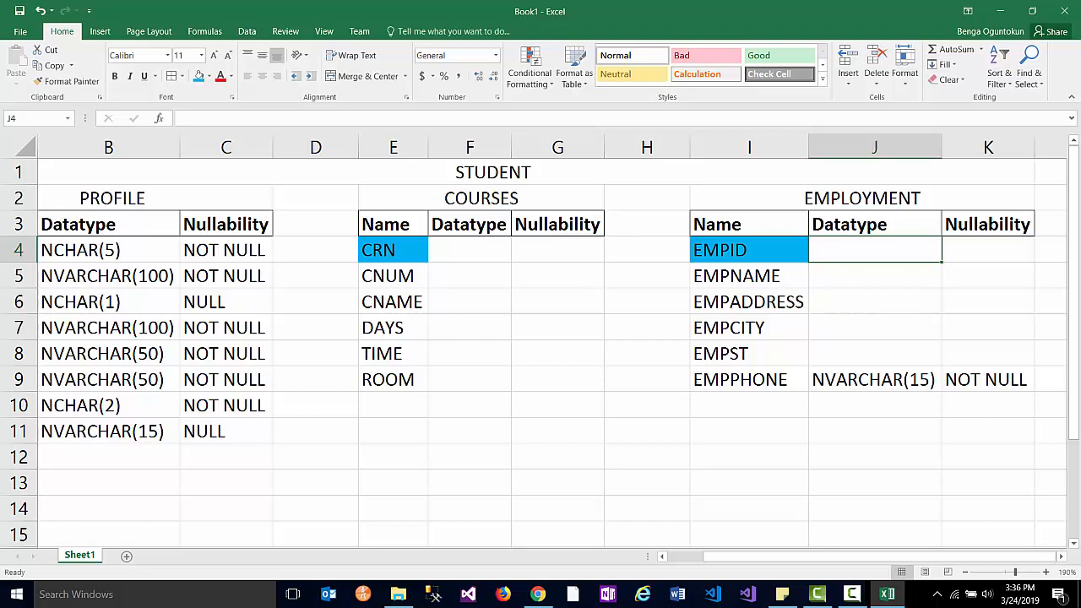
pyautogui.scroll(-3, 540, 346)
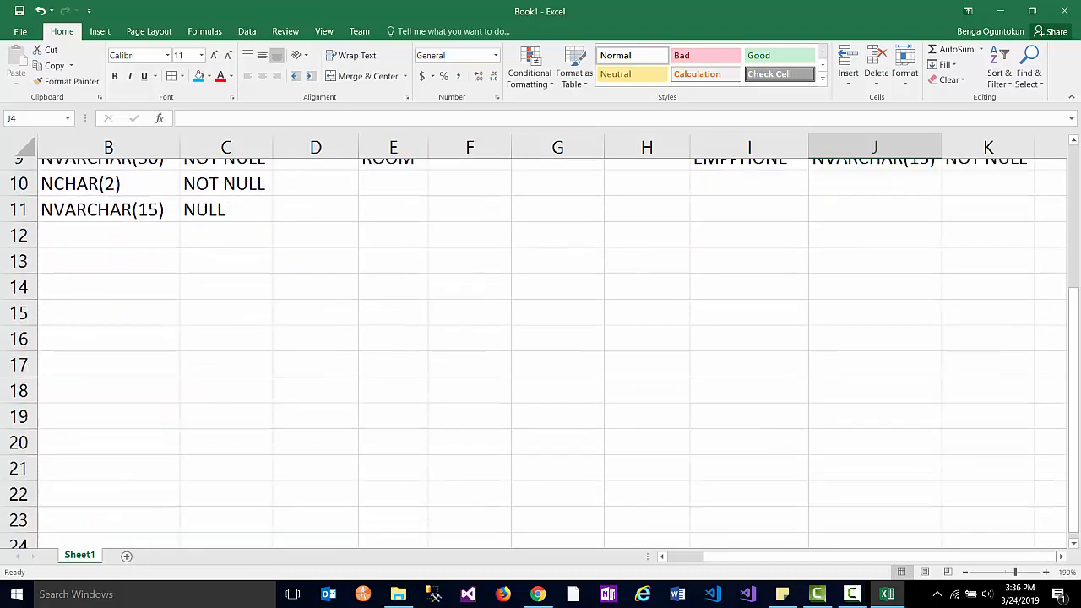
pyautogui.scroll(3, 540, 346)
pyautogui.hotkey('alt', 'Tab')
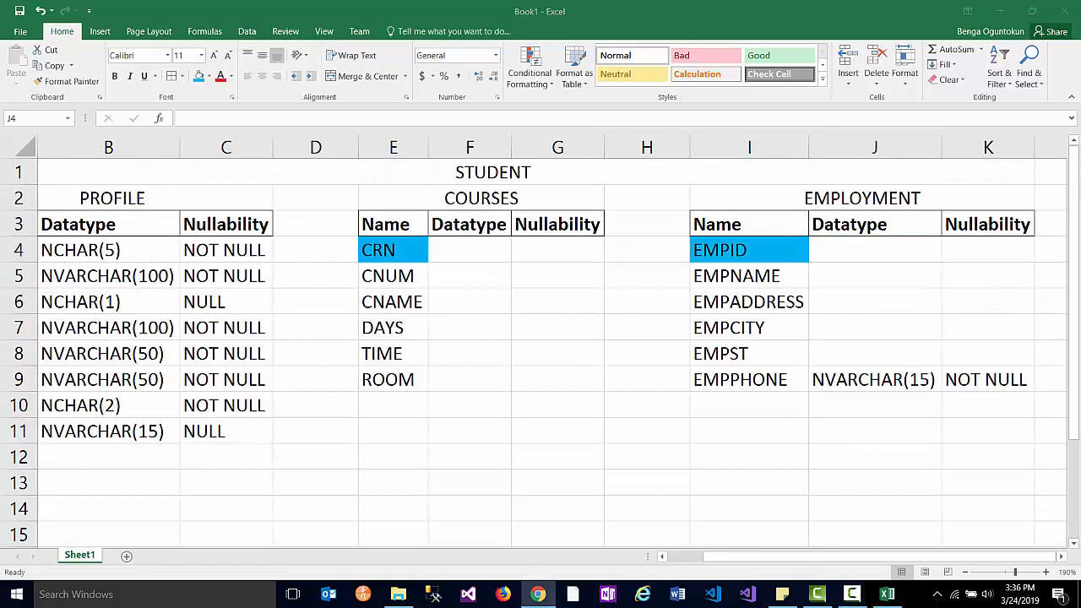
pyautogui.hotkey('alt', 'Tab')
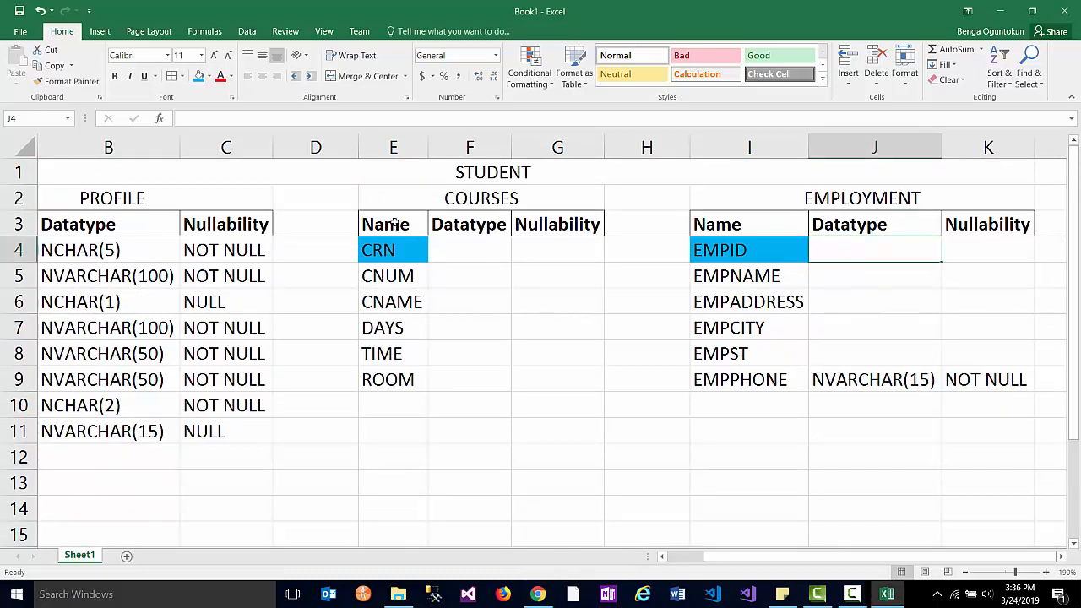
pyautogui.click(437, 256)
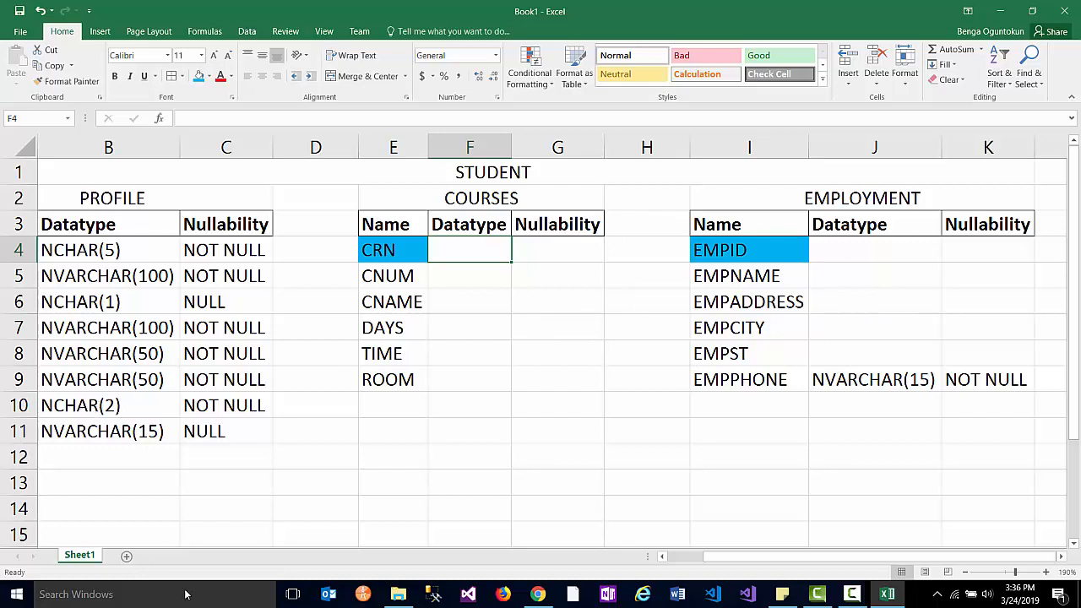
# - Copy STATE's NCHAR(2) NOT NULL definition onto EMPST in the EMPLOYMENT table
pyautogui.moveTo(718, 558); pyautogui.dragTo(656, 562)
pyautogui.moveTo(178, 411); pyautogui.dragTo(328, 408)
pyautogui.hotkey('ctrl', 'c')
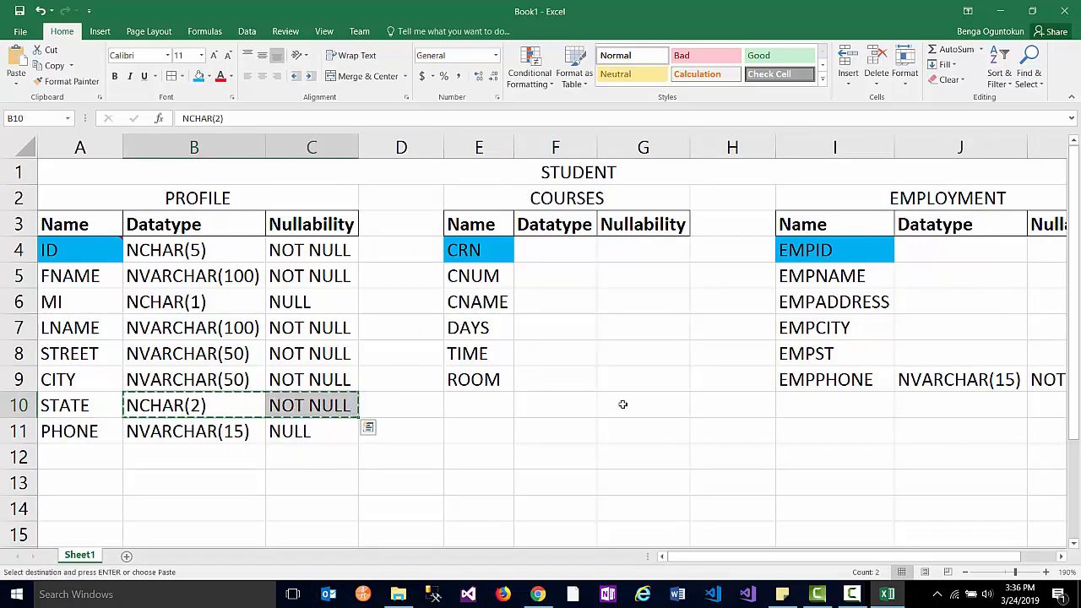
pyautogui.click(911, 358)
pyautogui.hotkey('ctrl', 'v')
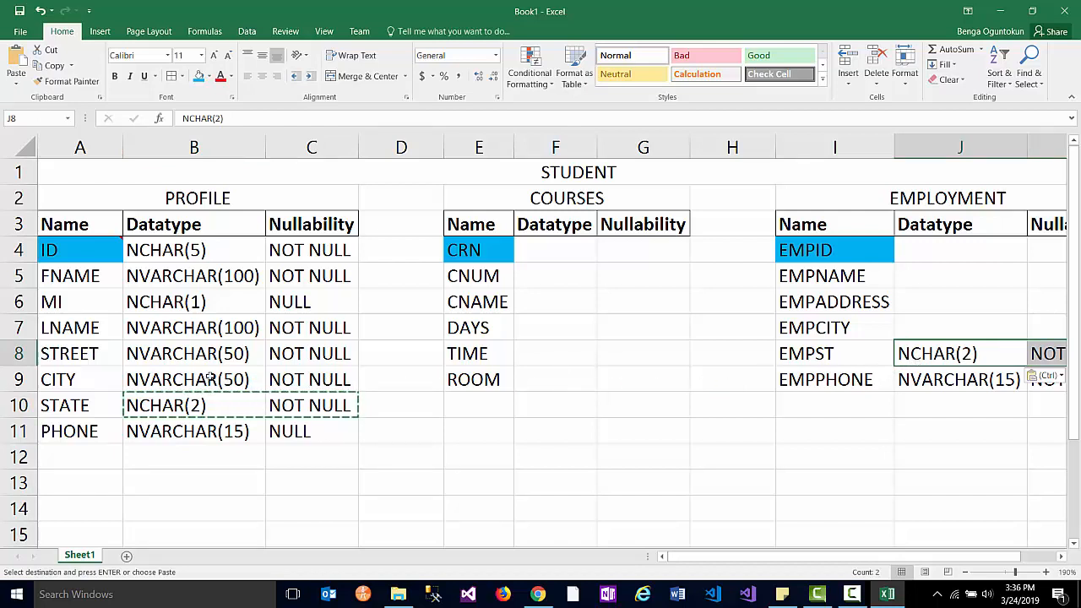
# - Give EMPCITY CITY's NVARCHAR(50) NOT NULL datatype and nullability
pyautogui.click(244, 381)
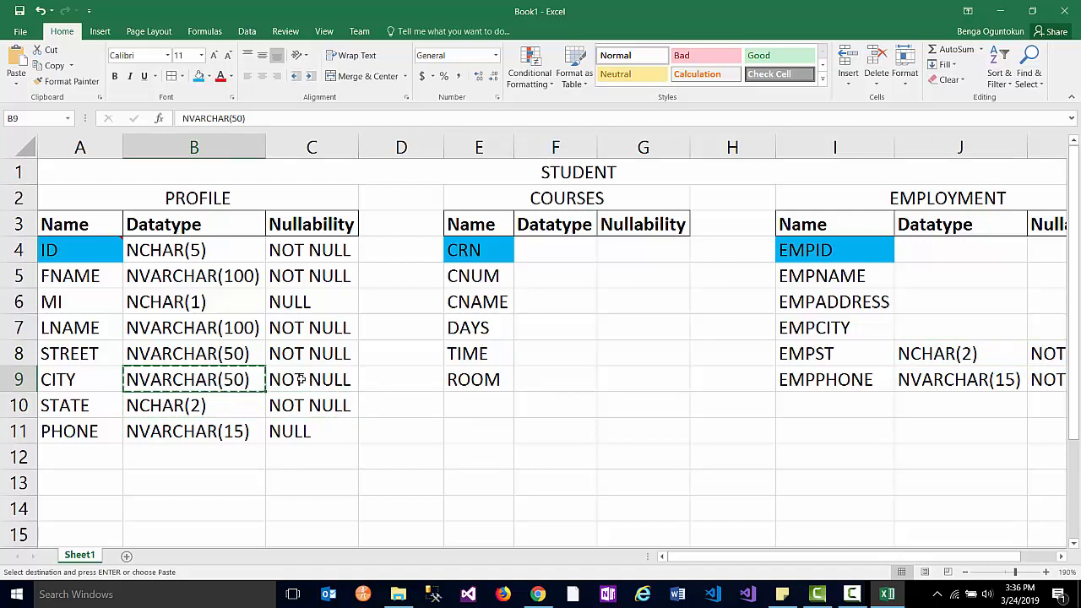
pyautogui.keyDown('shift'); pyautogui.click(300, 380); pyautogui.keyUp('shift')
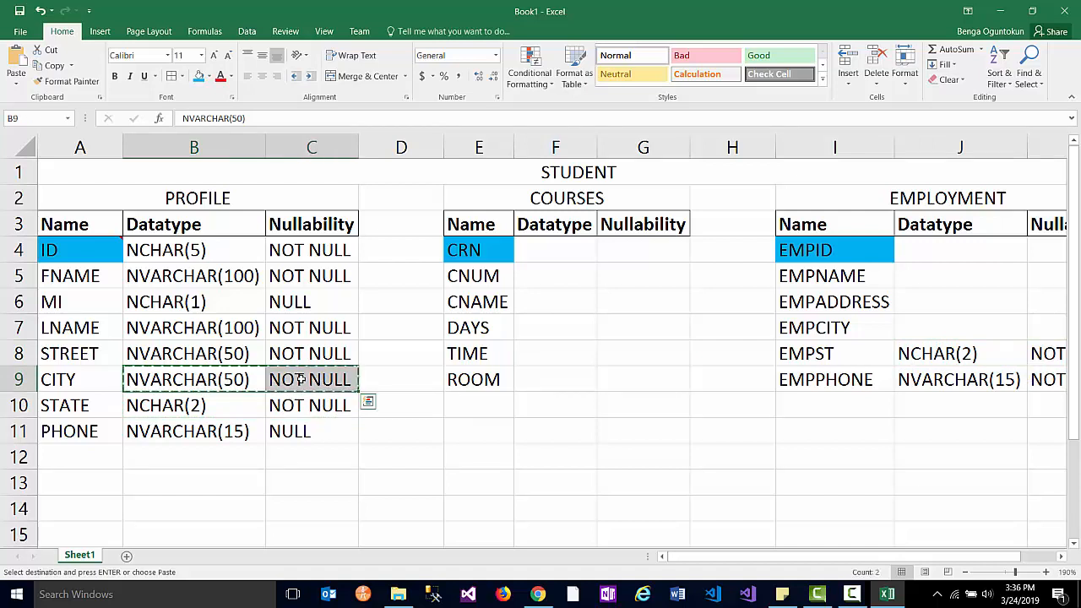
pyautogui.click(929, 326)
pyautogui.hotkey('ctrl', 'v')
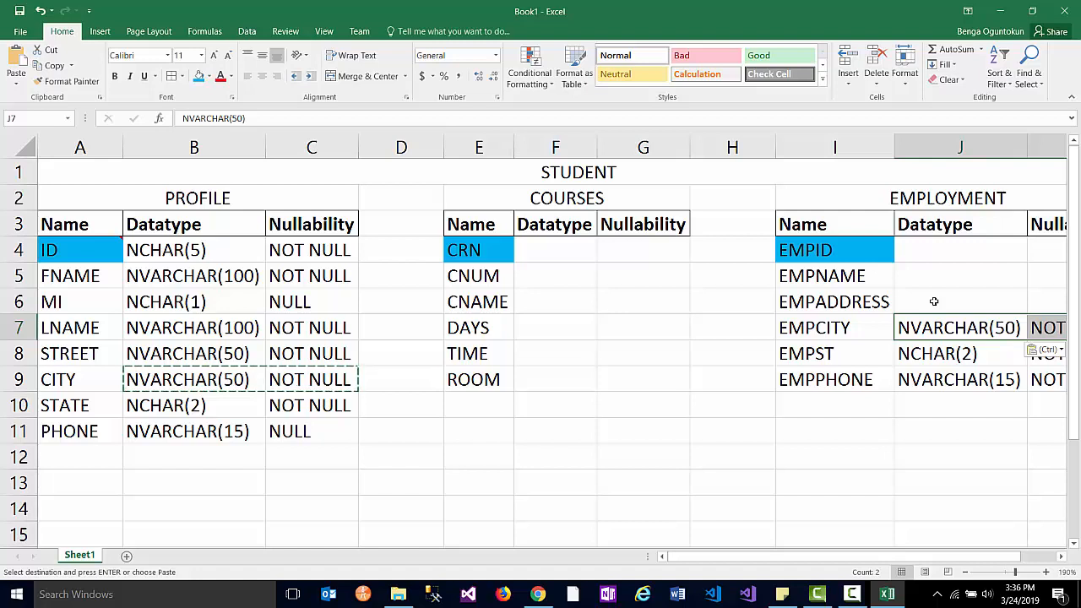
# - Copy STREET's NVARCHAR(50), NOT NULL definition from PROFILE onto EMPADDRESS in EMPLOYMENT
pyautogui.click(934, 301)
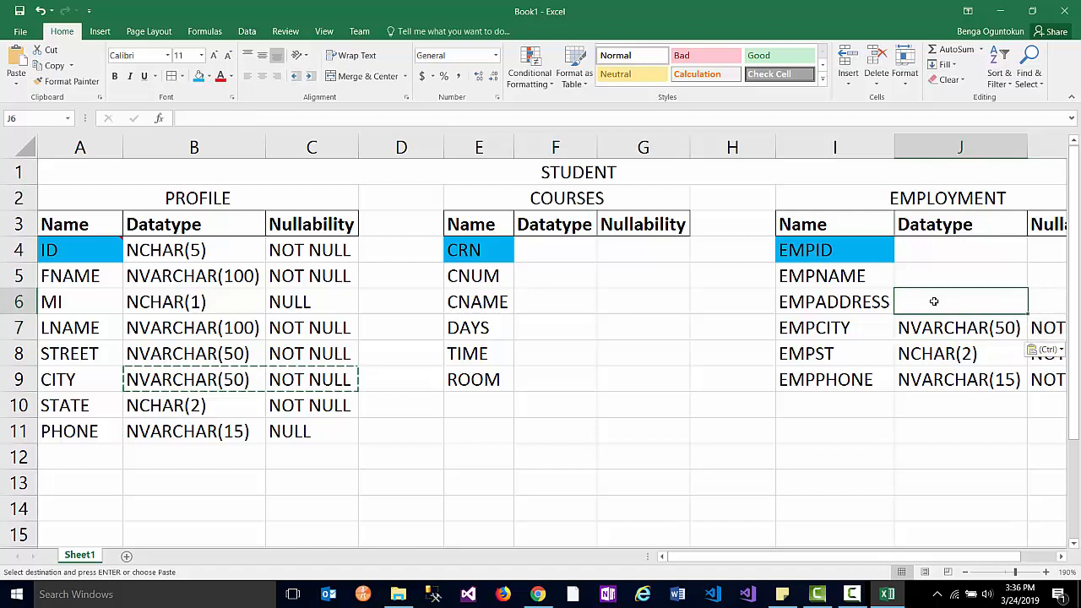
pyautogui.click(194, 353)
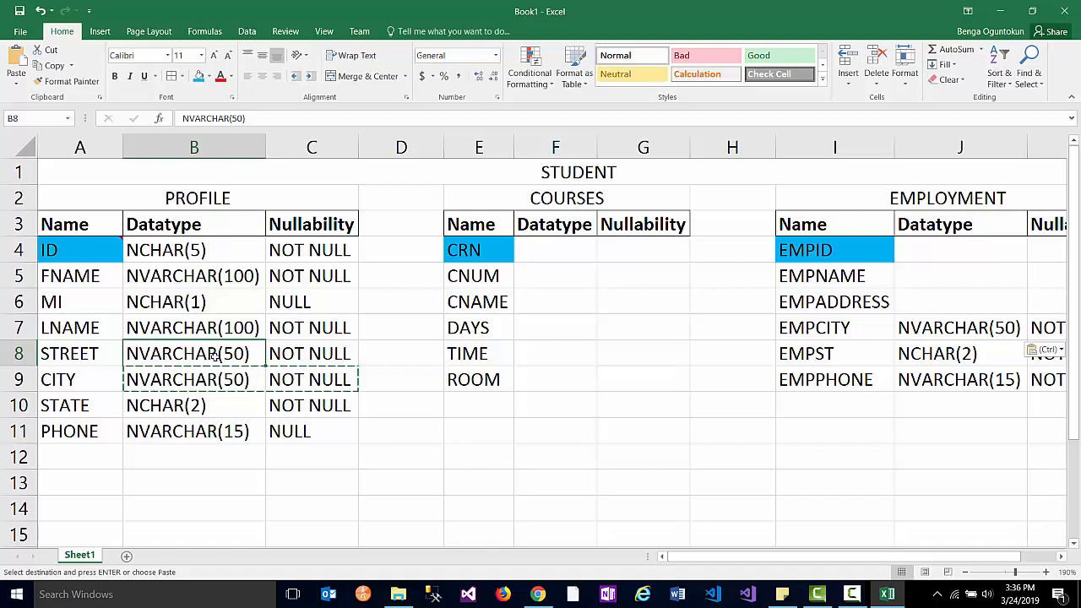
pyautogui.hotkey('ctrl', 'c')
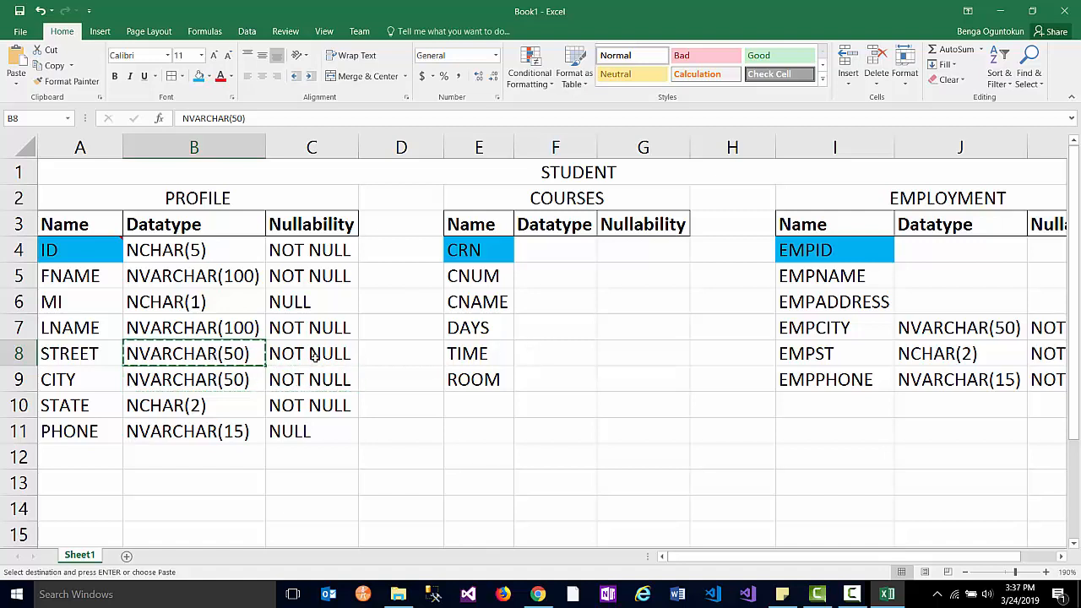
pyautogui.moveTo(331, 355); pyautogui.dragTo(316, 355)
pyautogui.hotkey('ctrl', 'v')
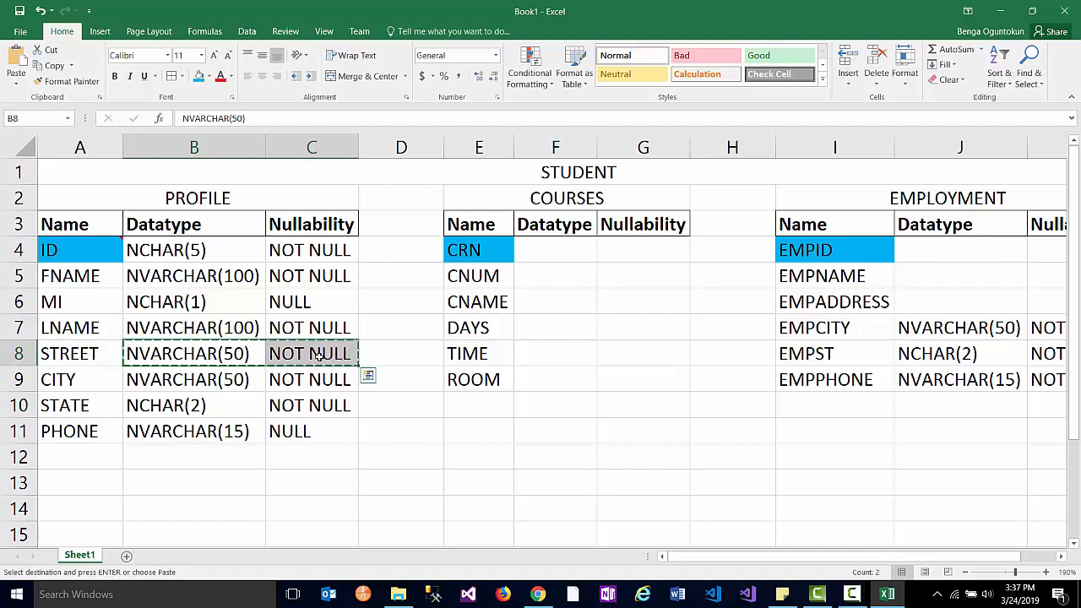
pyautogui.click(949, 308)
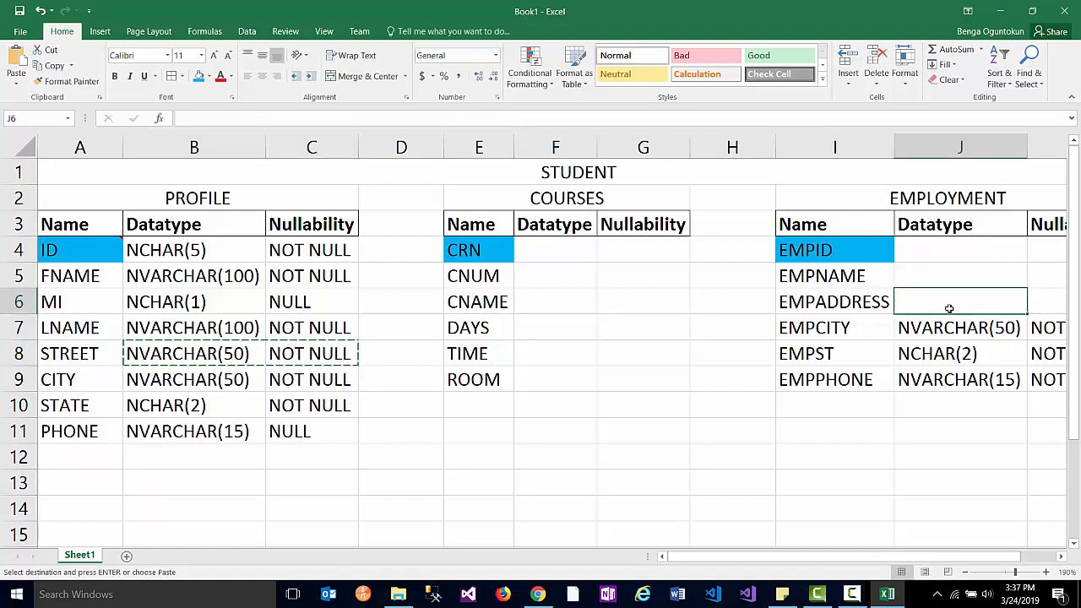
pyautogui.hotkey('ctrl', 'v')
pyautogui.moveTo(908, 558); pyautogui.dragTo(943, 559)
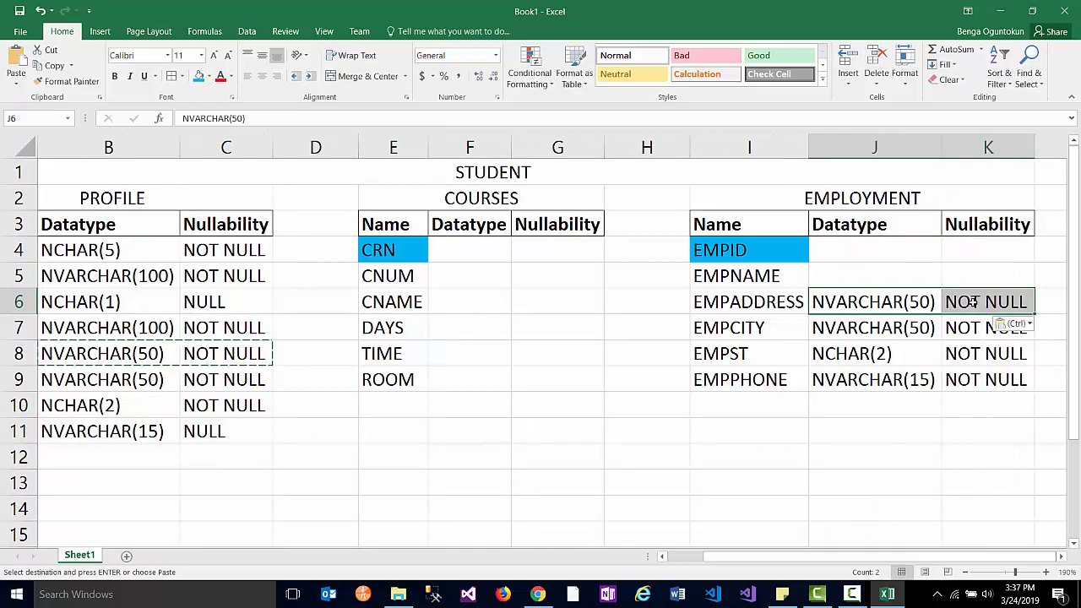
pyautogui.click(976, 304)
pyautogui.moveTo(976, 301); pyautogui.dragTo(985, 380)
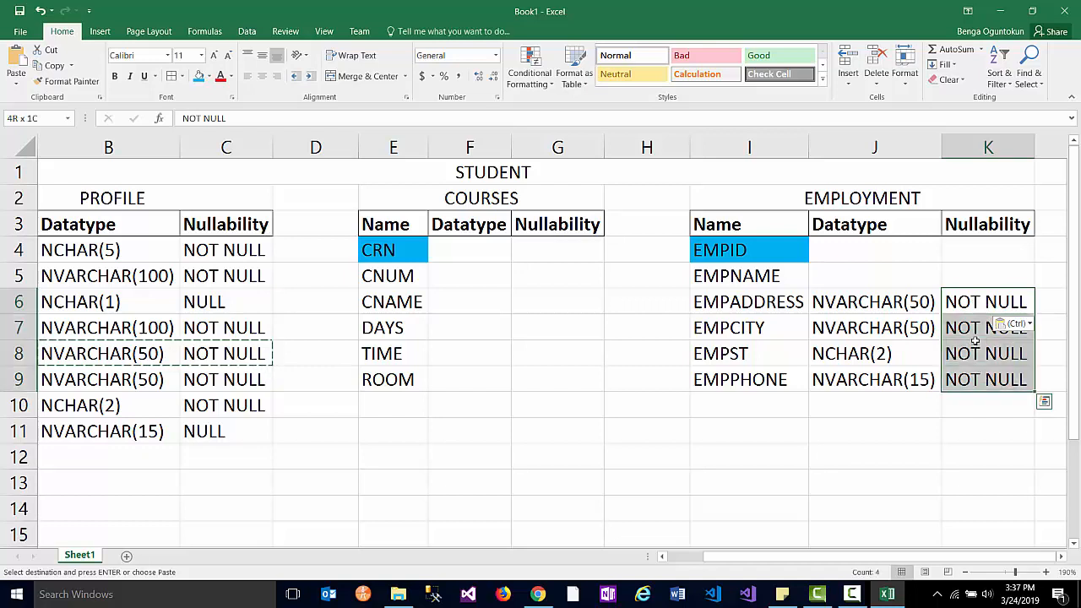
pyautogui.click(979, 302)
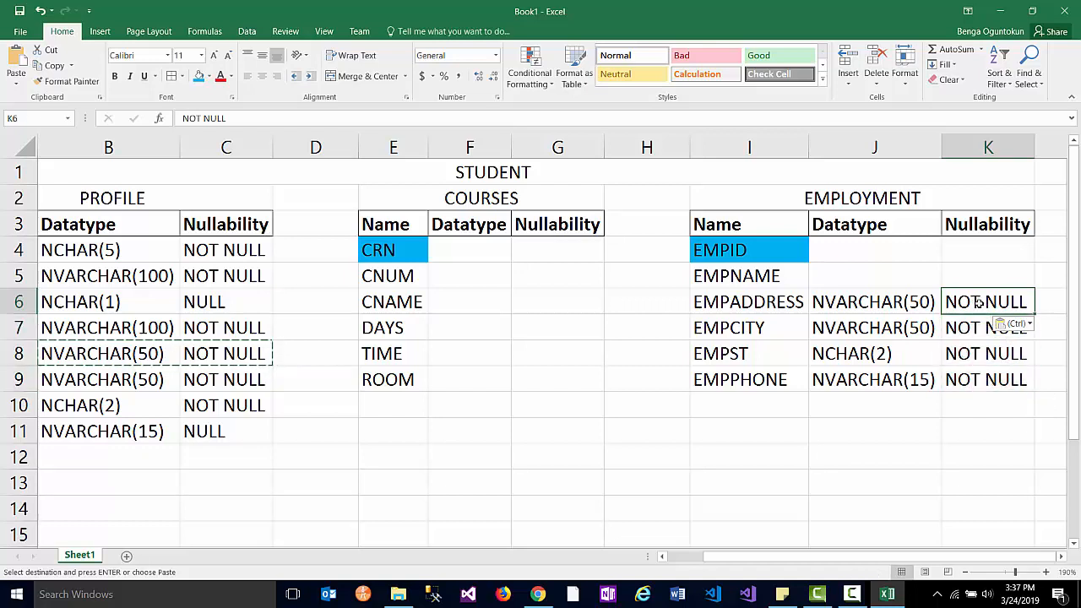
# - Enter NULL as the nullability for EMPADDRESS, EMPCITY and EMPST
pyautogui.write('nu')
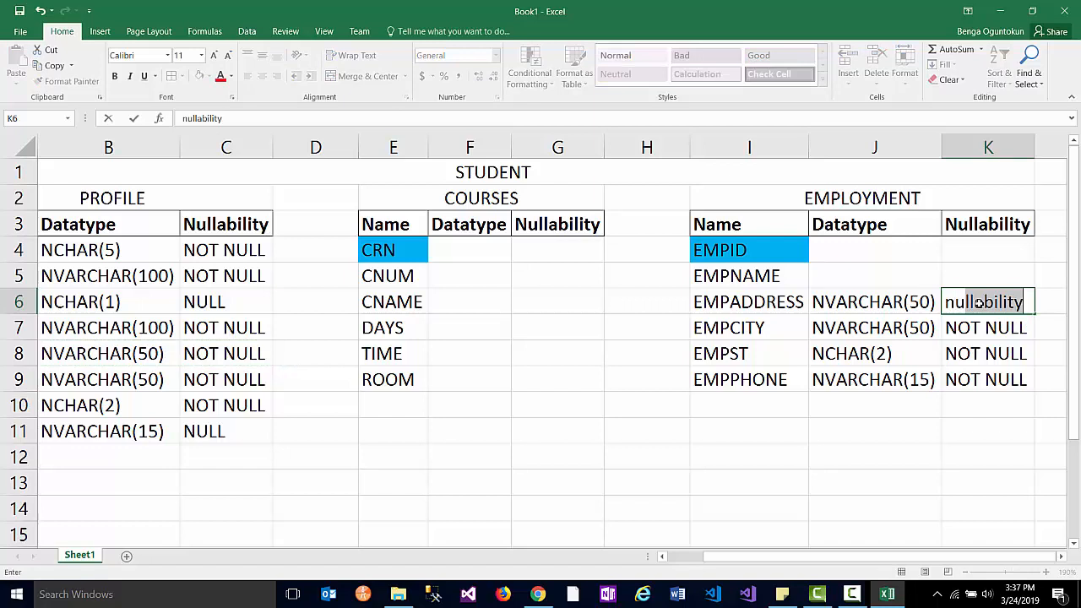
pyautogui.press('BackSpace')
pyautogui.press('BackSpace')
pyautogui.write('U')
pyautogui.press('BackSpace')
pyautogui.write('NULL')
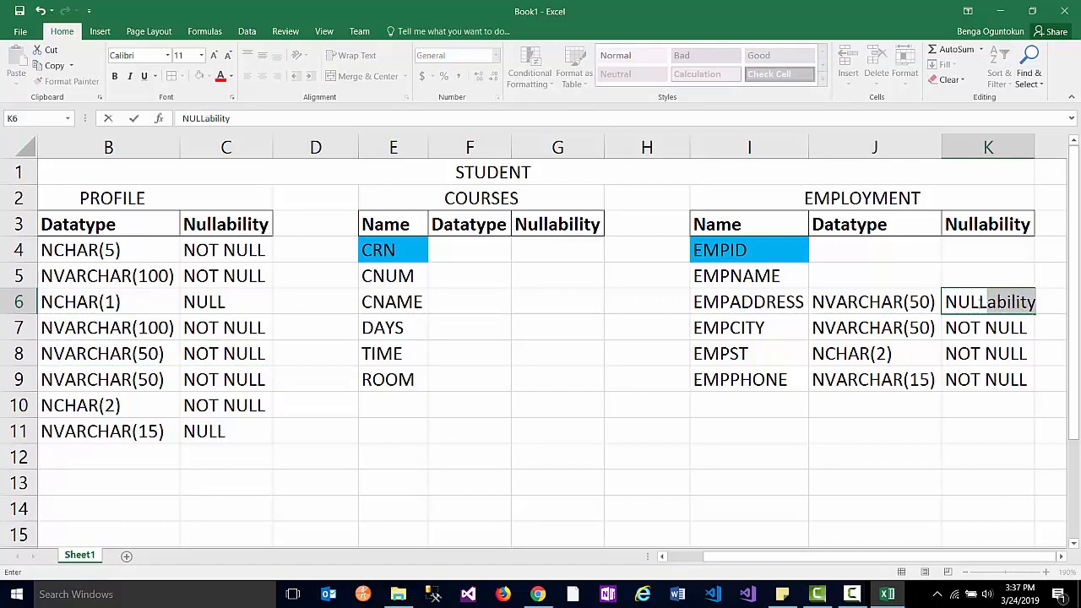
pyautogui.press('BackSpace')
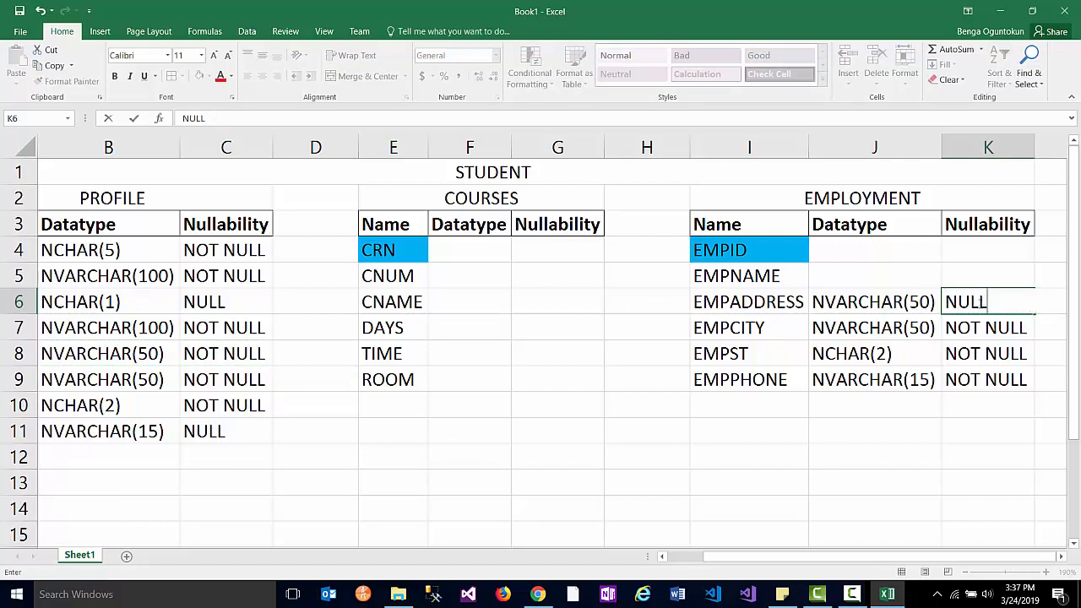
pyautogui.click(998, 335)
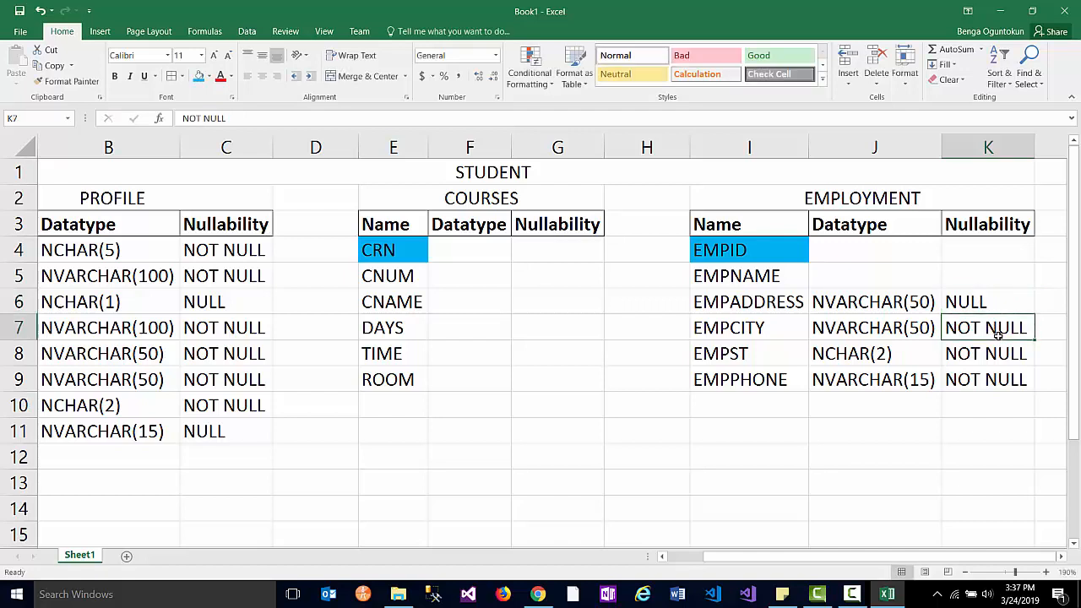
pyautogui.write('NULL')
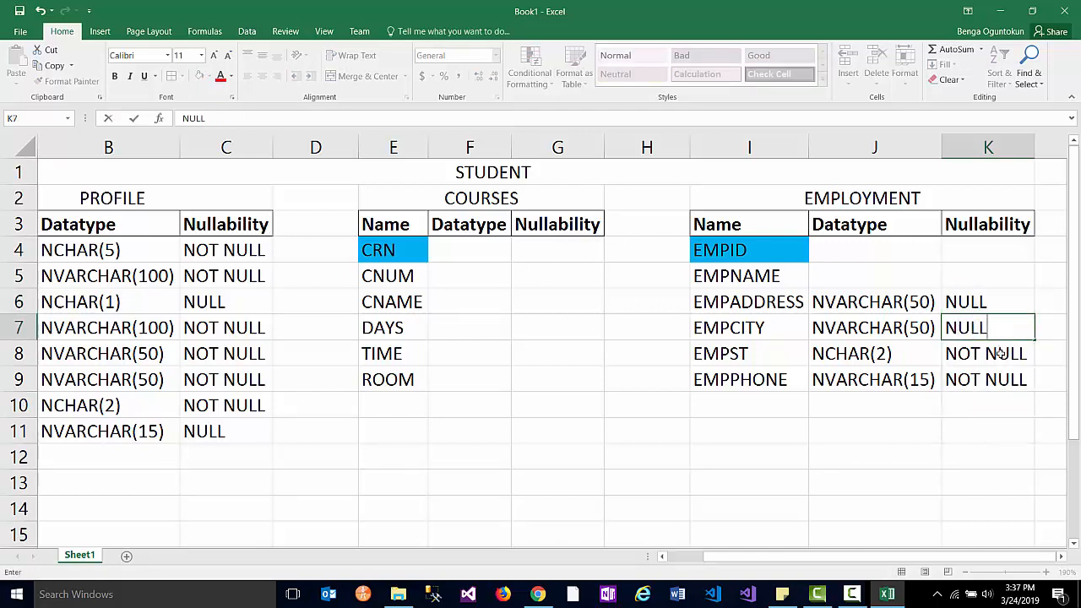
pyautogui.click(1000, 355)
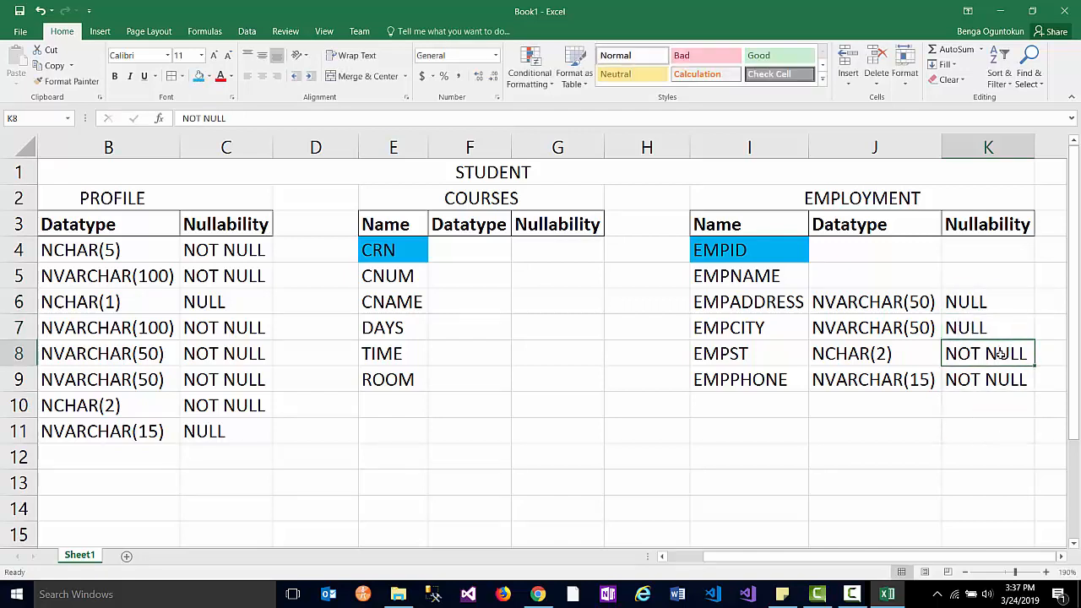
pyautogui.write('NULL')
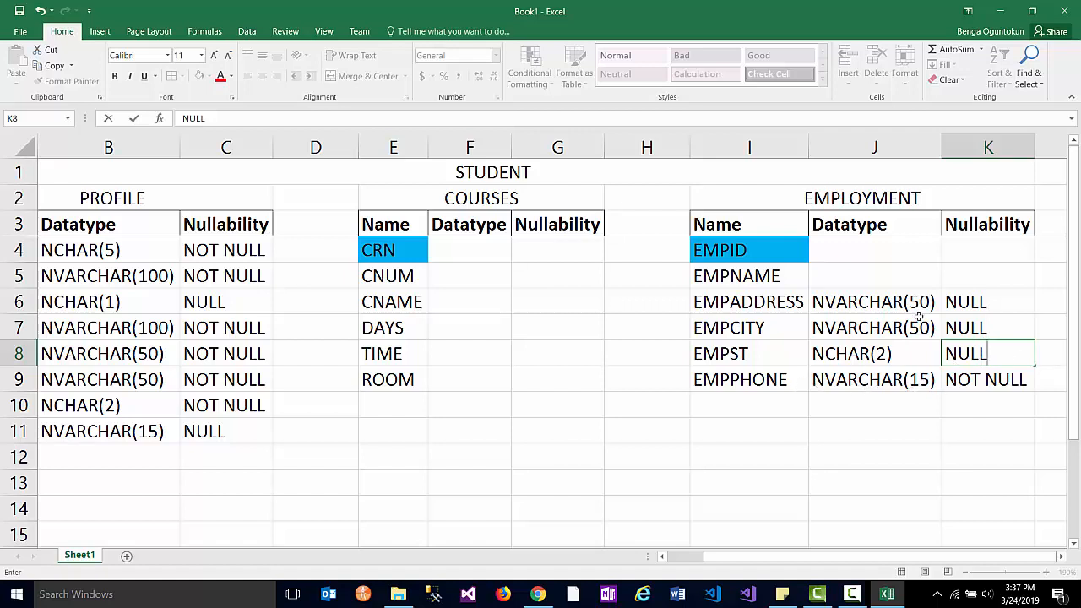
# - Make EMPNAME NVARCHAR(200) NOT NULL, widening column J to fit the datatype
pyautogui.click(845, 277)
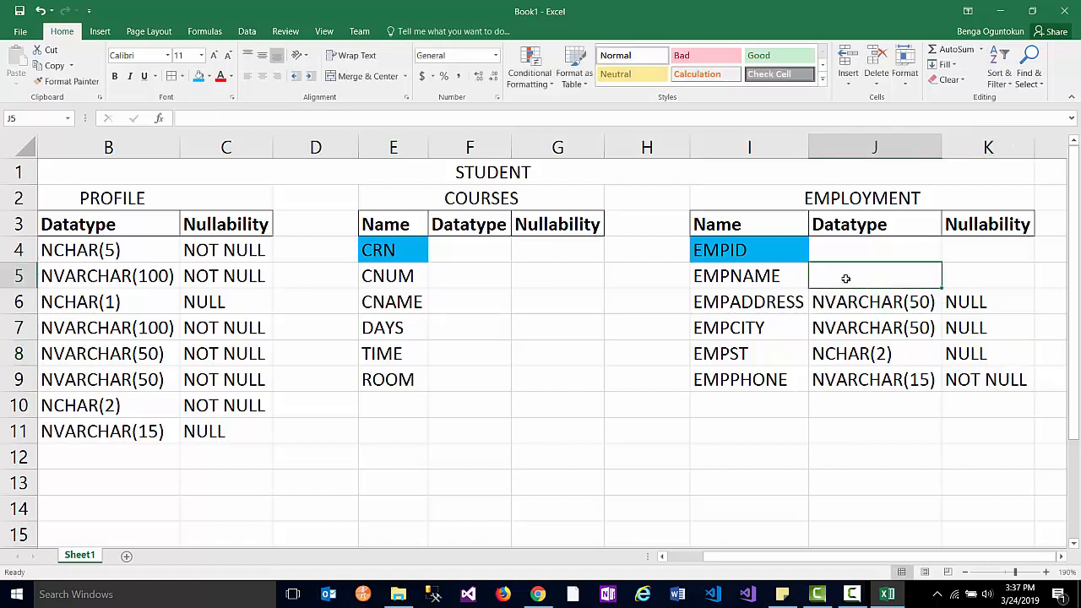
pyautogui.write('N')
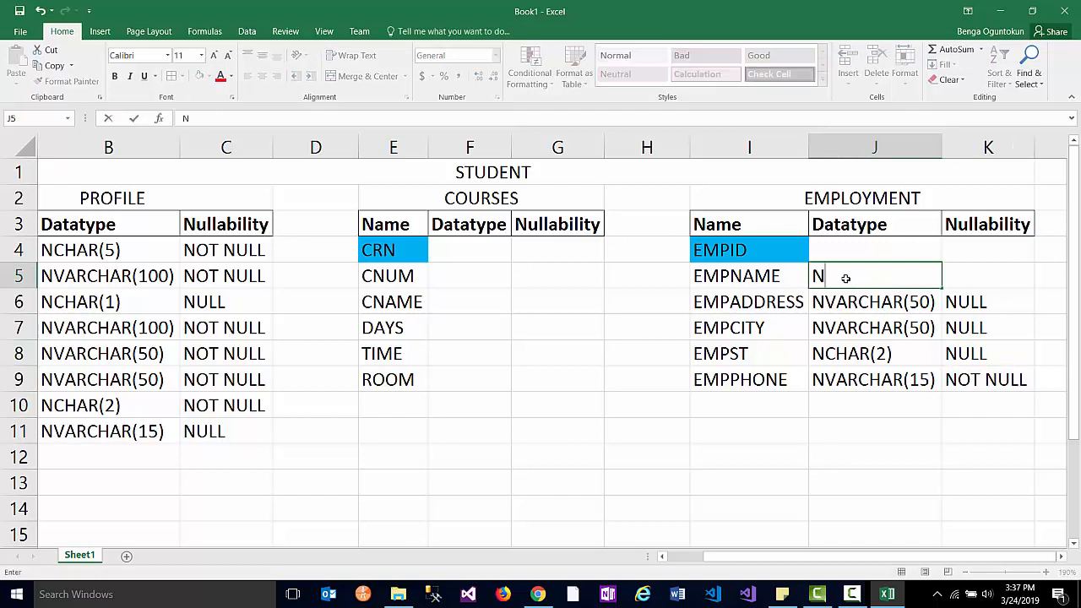
pyautogui.write('VARCHAR')
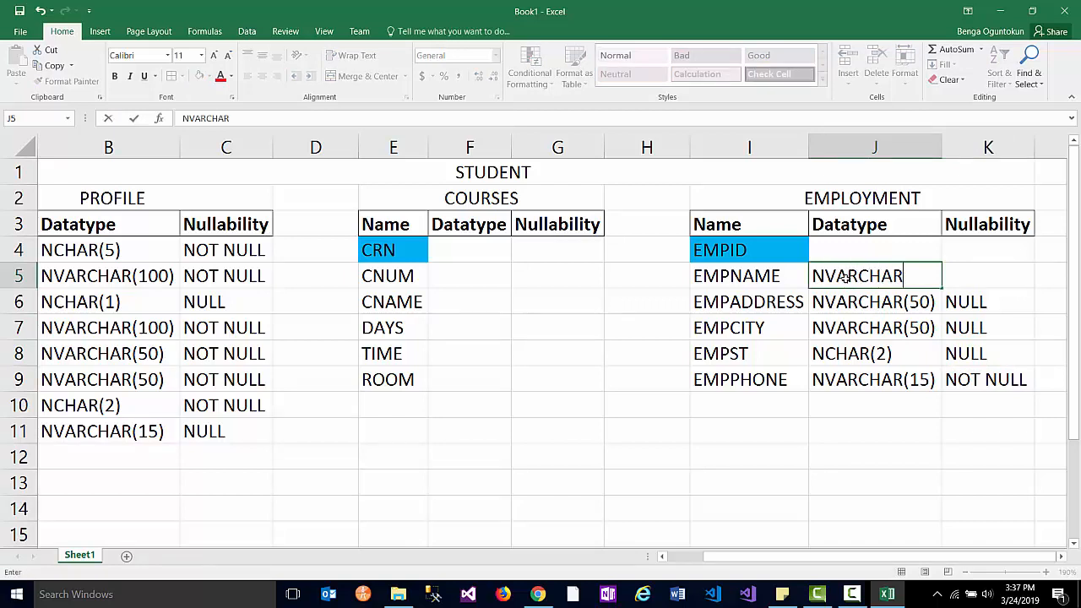
pyautogui.write('(200)')
pyautogui.click(728, 283)
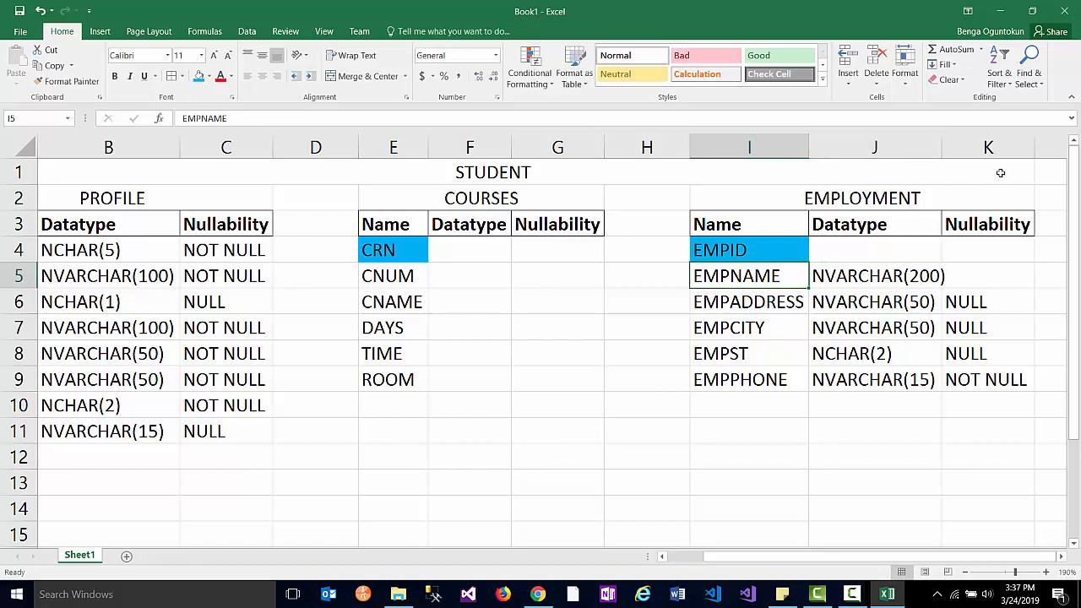
pyautogui.doubleClick(943, 149)
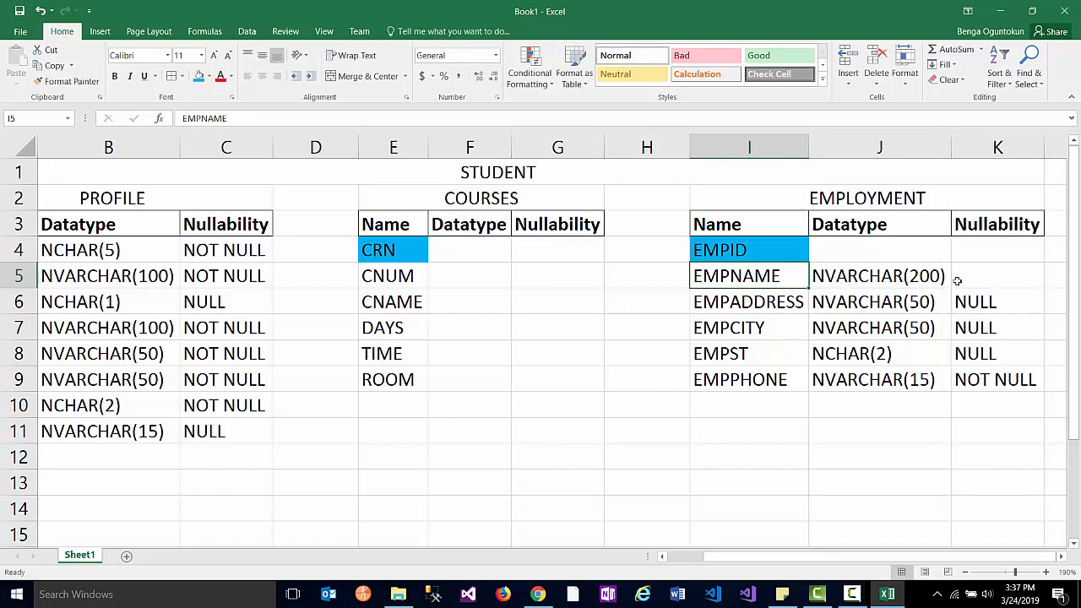
pyautogui.click(988, 278)
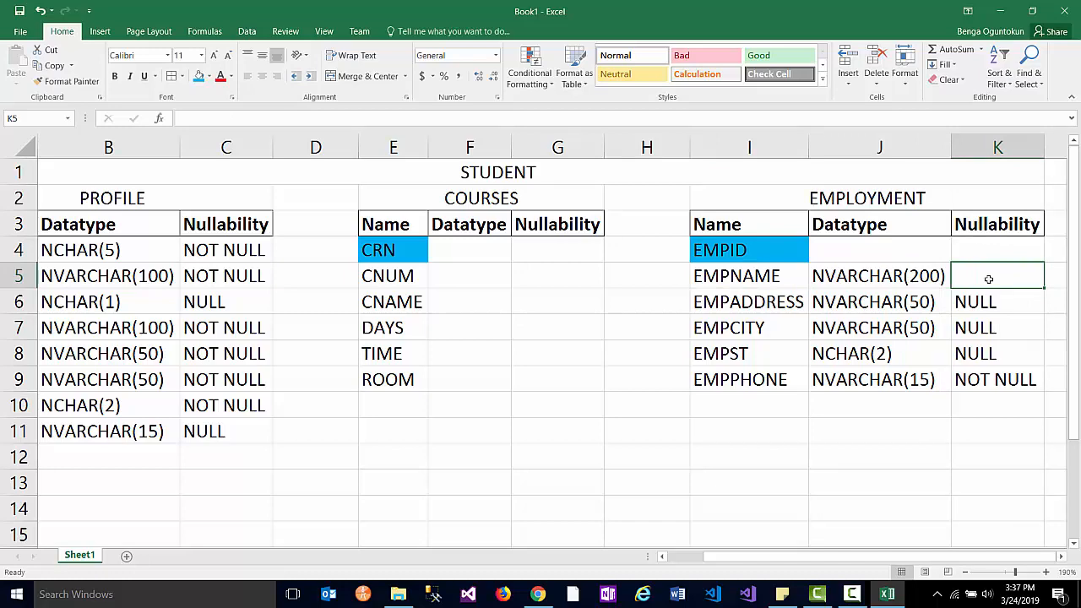
pyautogui.write('NOT NULL')
pyautogui.press('Tab')
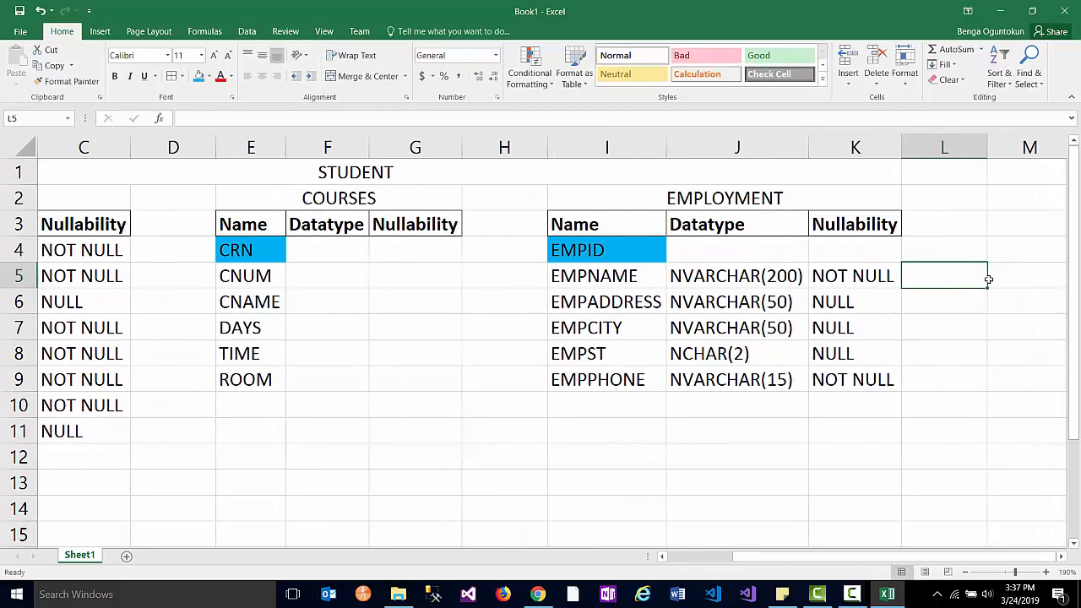
# - Make EMPID INT with NOT NULL nullability
pyautogui.click(736, 248)
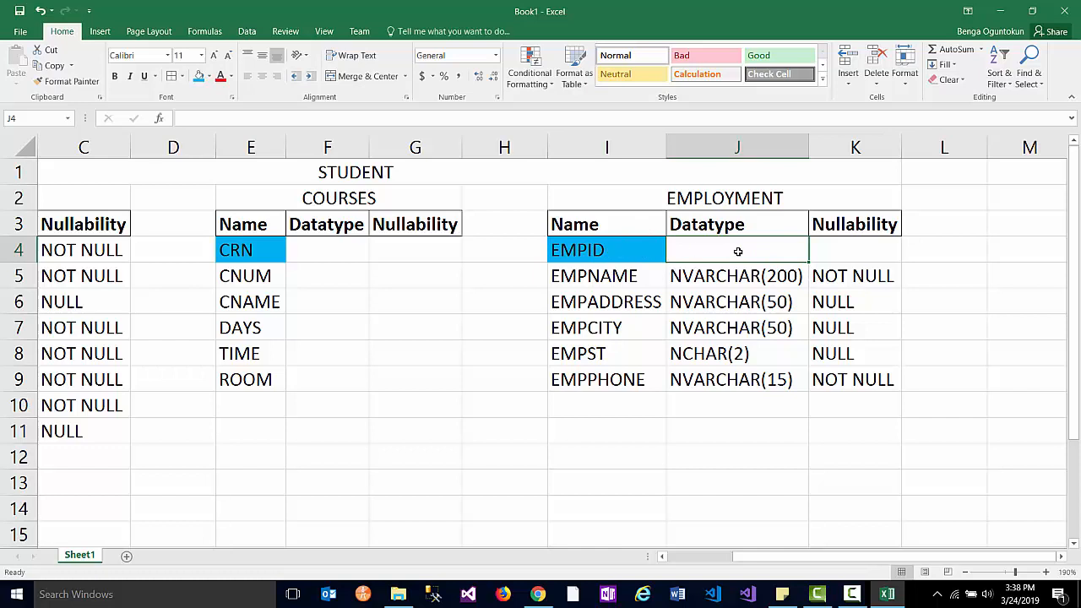
pyautogui.write('INT')
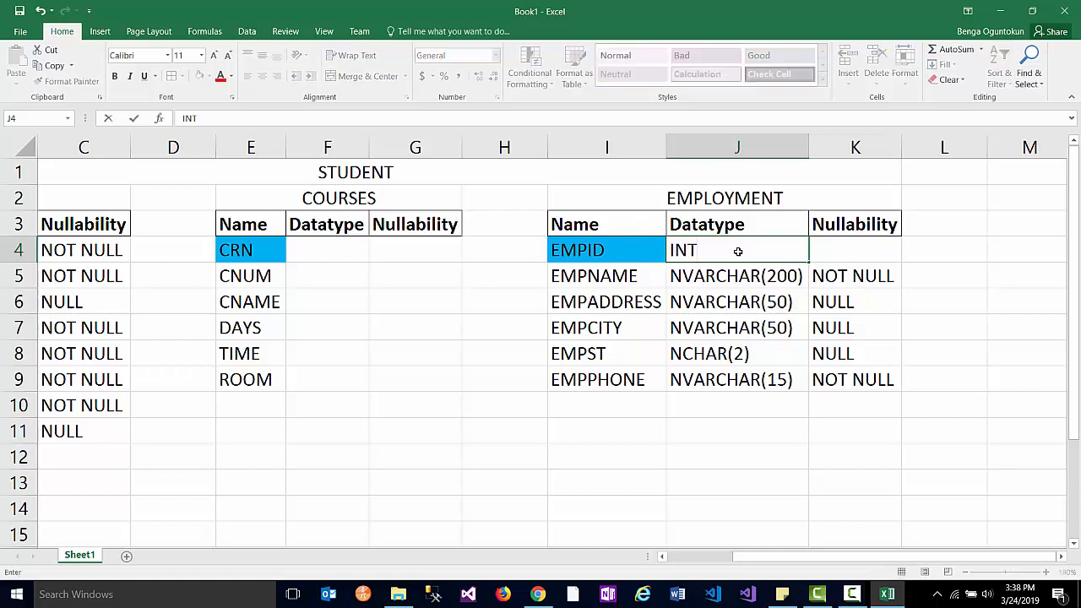
pyautogui.press('Tab')
pyautogui.write('NOT')
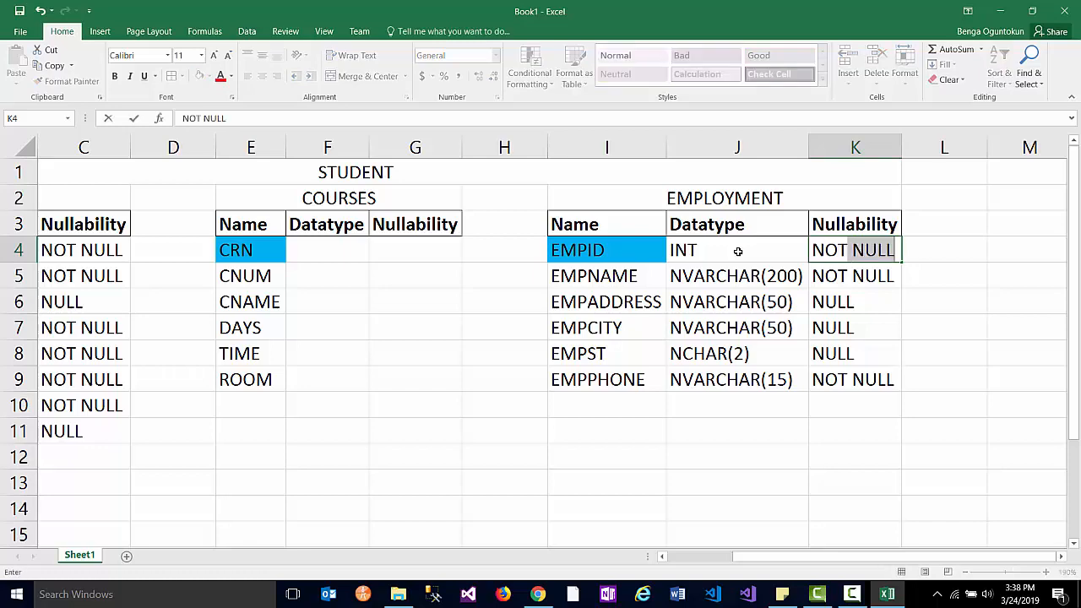
pyautogui.press('Tab')
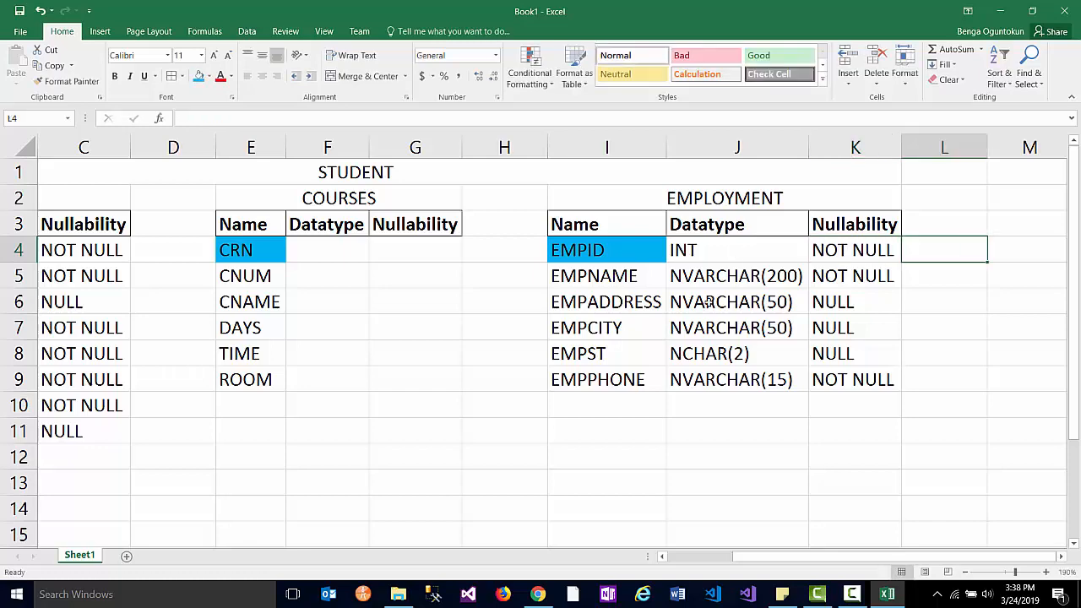
# - Give CNUM the INT datatype and CRN INT NOT NULL in COURSES
pyautogui.moveTo(826, 559); pyautogui.dragTo(670, 557)
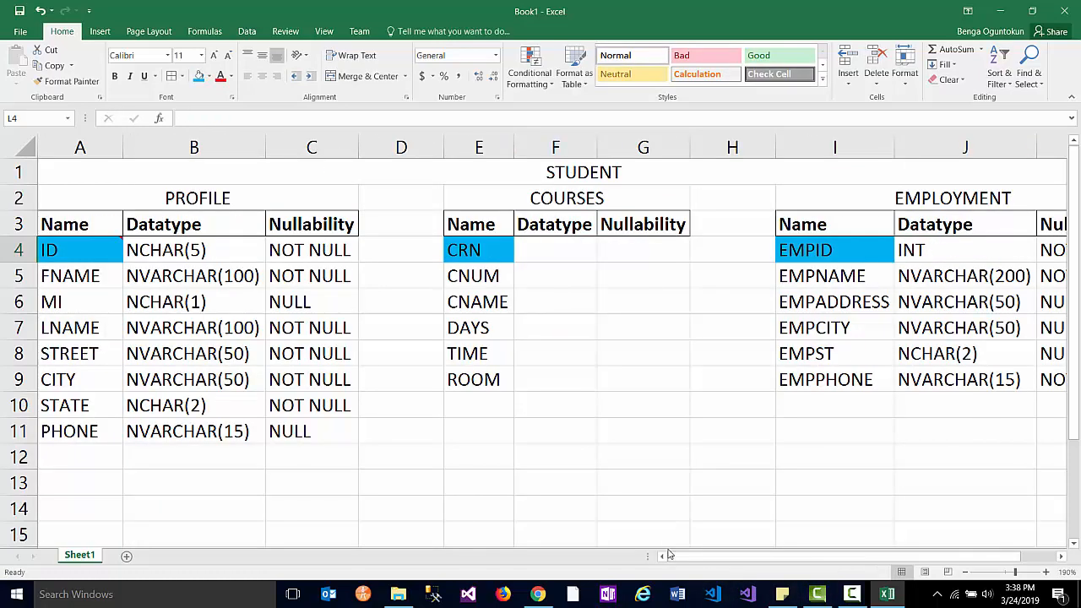
pyautogui.click(554, 249)
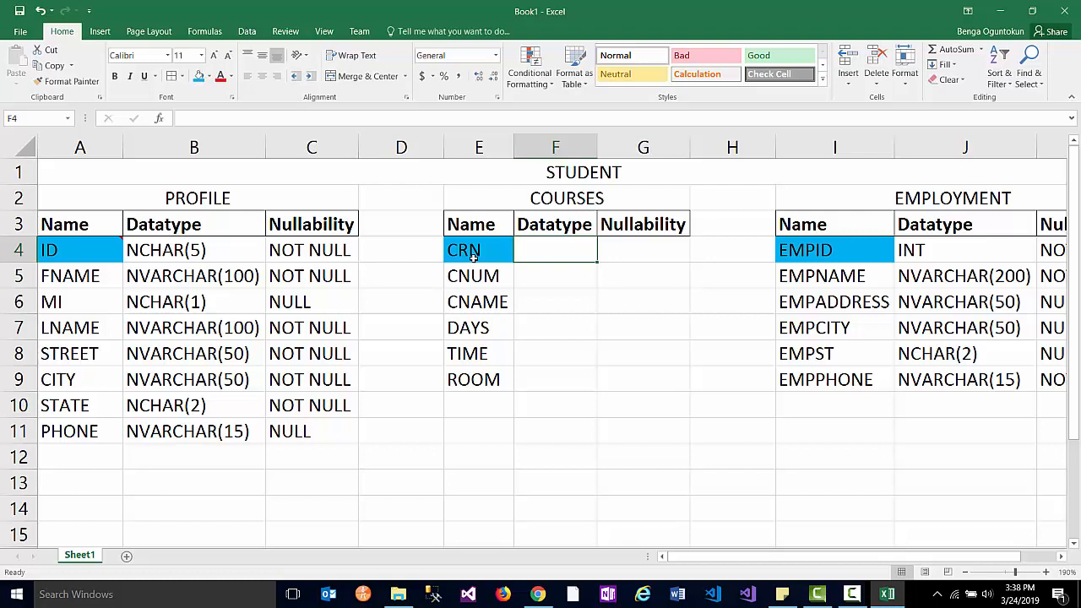
pyautogui.click(531, 280)
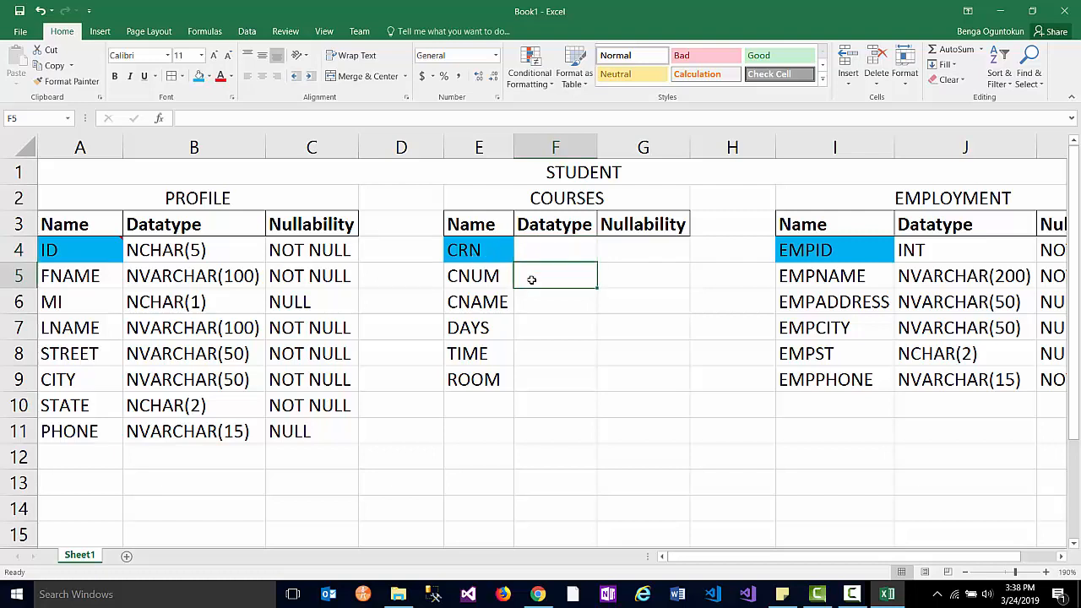
pyautogui.write('INT')
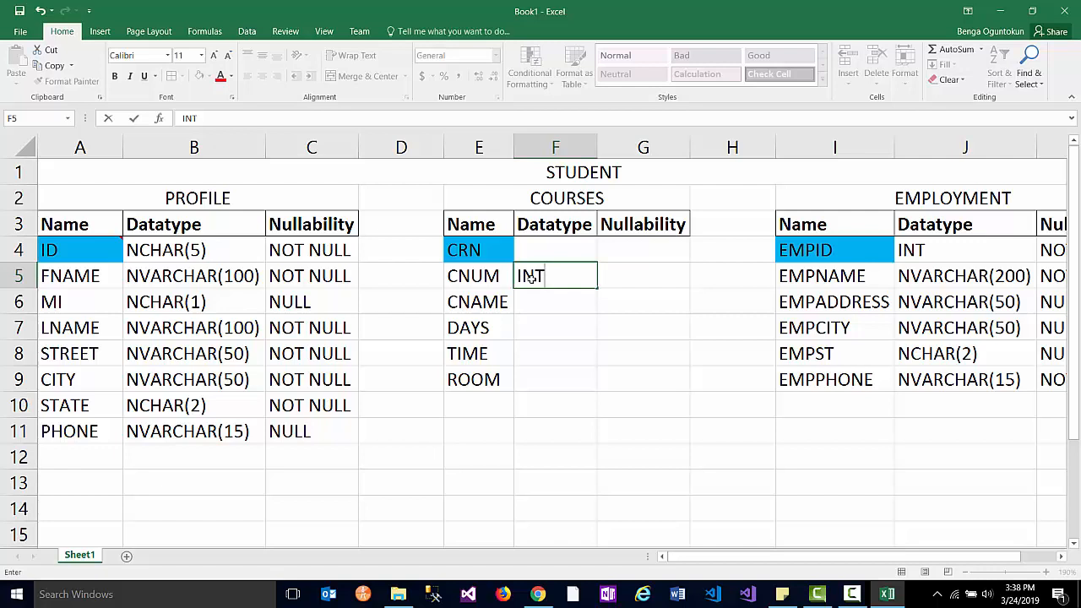
pyautogui.press('Up')
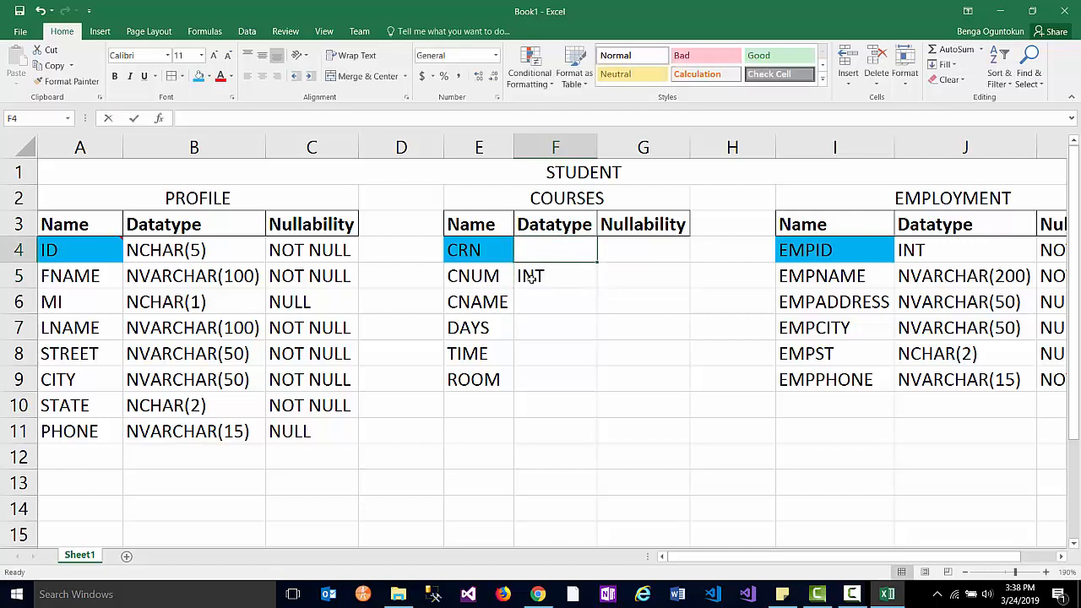
pyautogui.write('INT')
pyautogui.press('Tab')
pyautogui.write('NOT')
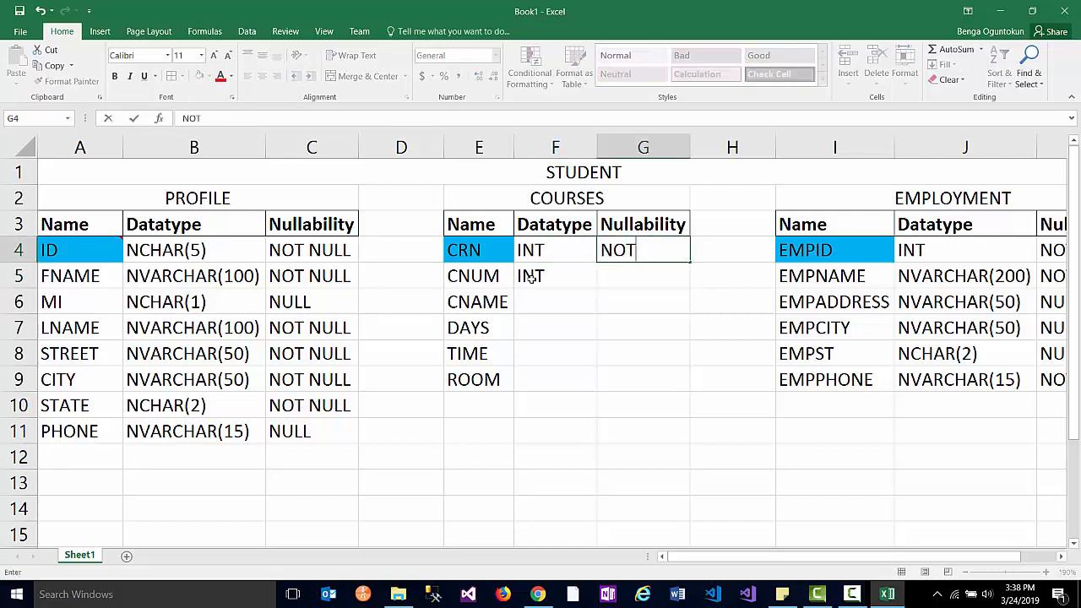
pyautogui.write(' NULL')
pyautogui.click(544, 307)
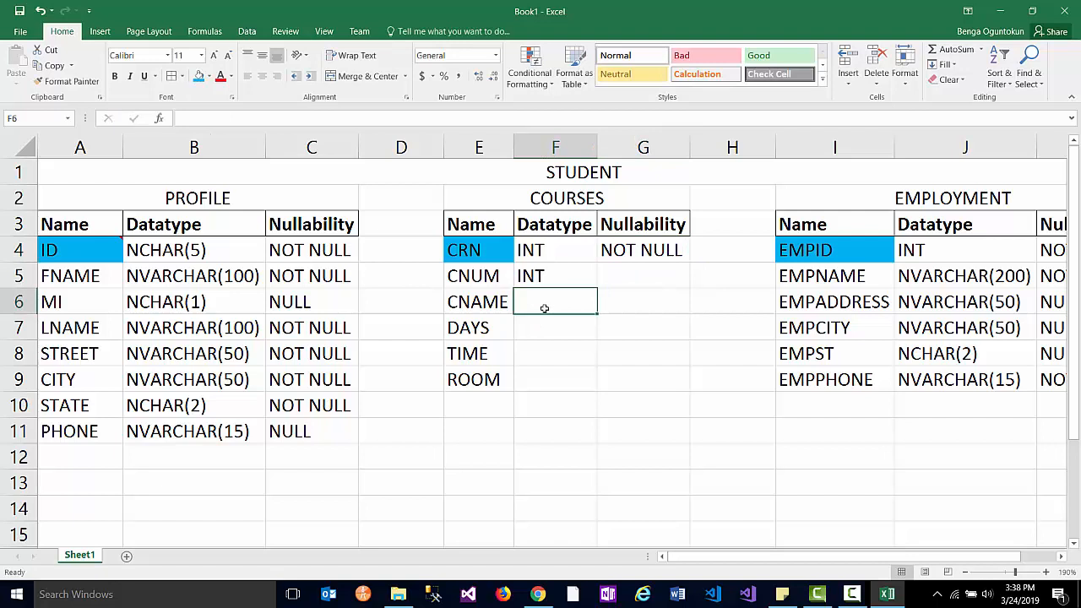
# - Copy EMPNAME's NVARCHAR(200), NOT NULL definition onto CNAME and autofit the Datatype column
pyautogui.click(955, 272)
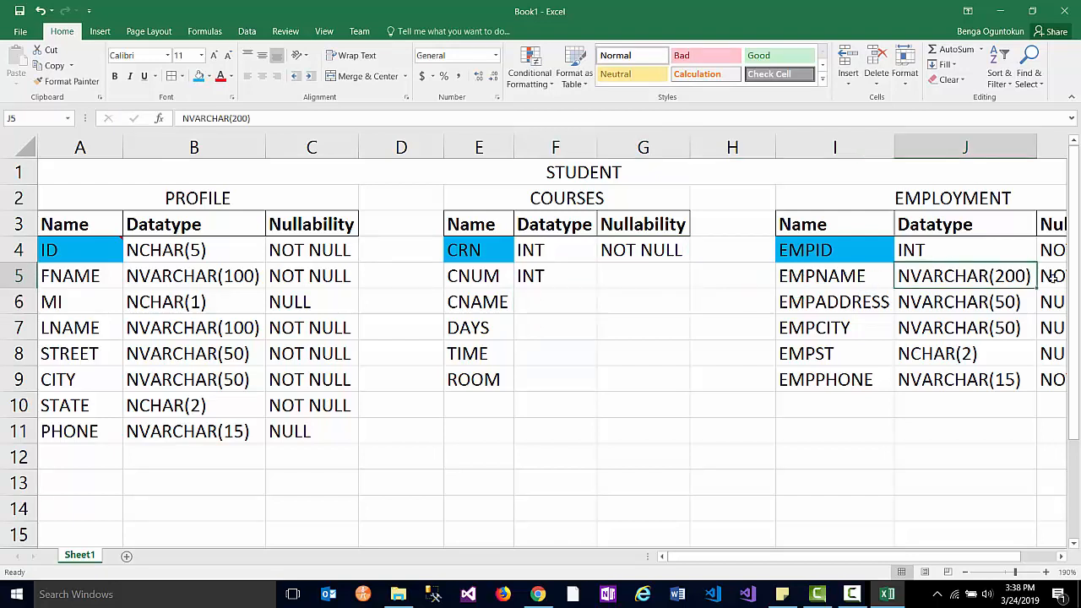
pyautogui.moveTo(958, 276); pyautogui.dragTo(1051, 276)
pyautogui.hotkey('ctrl', 'c')
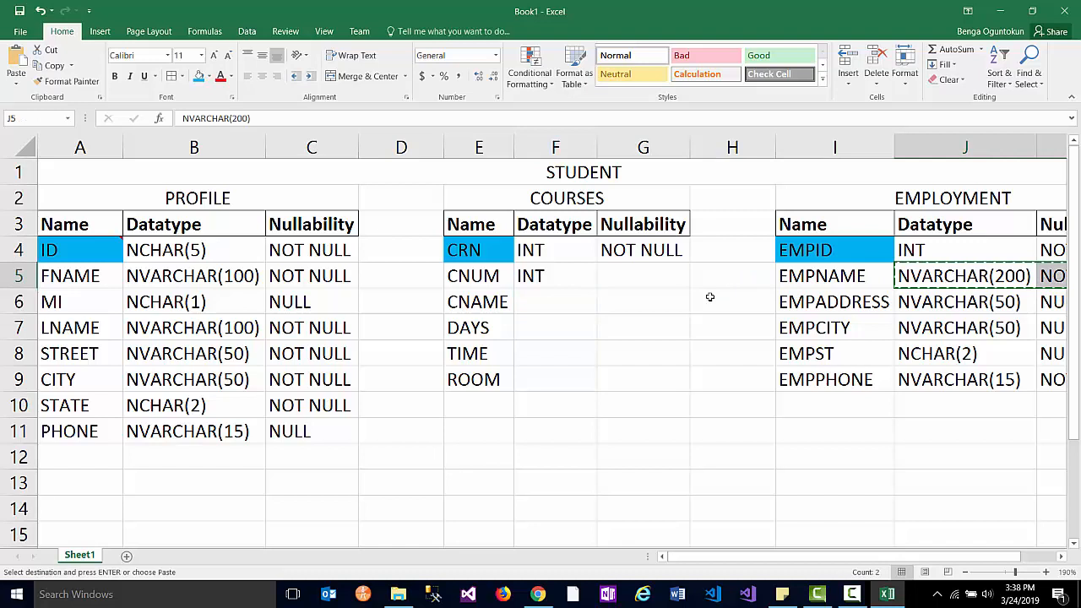
pyautogui.click(549, 300)
pyautogui.hotkey('ctrl', 'v')
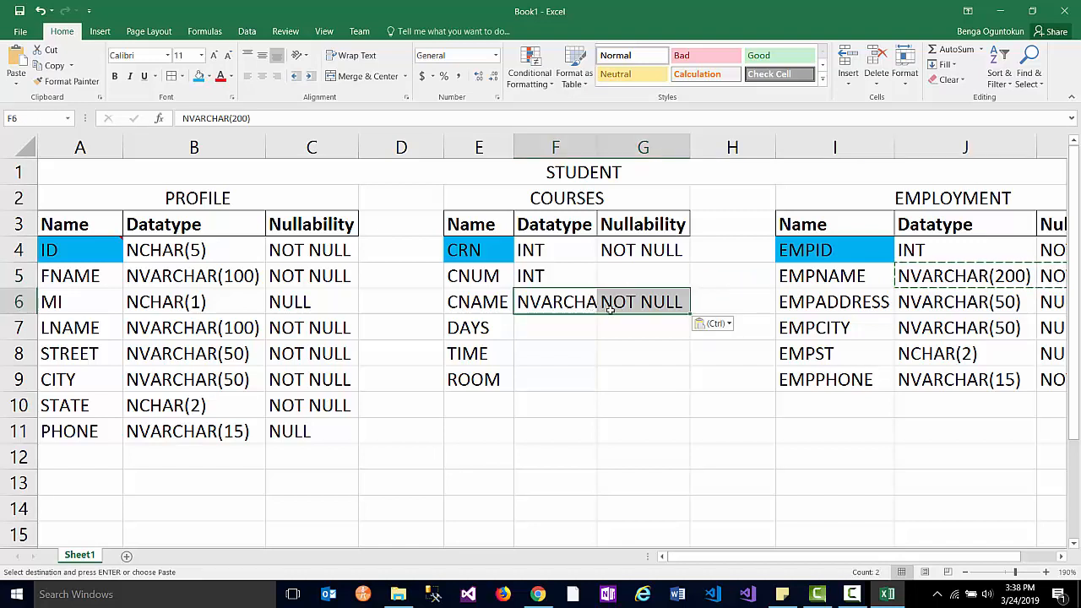
pyautogui.doubleClick(596, 150)
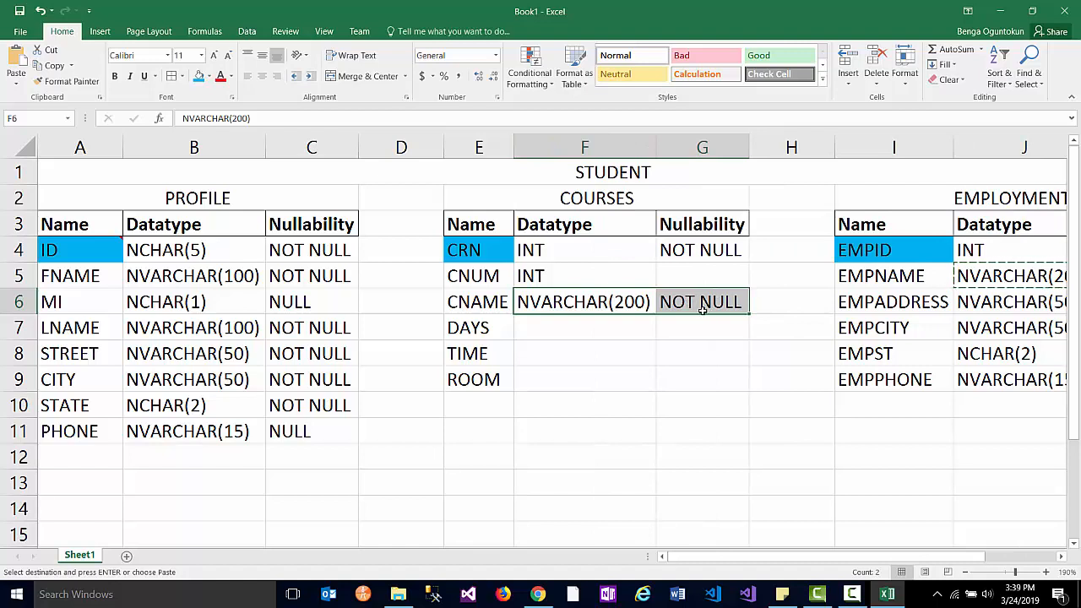
# - Set DAYS to DATE with NULL nullability
pyautogui.click(577, 336)
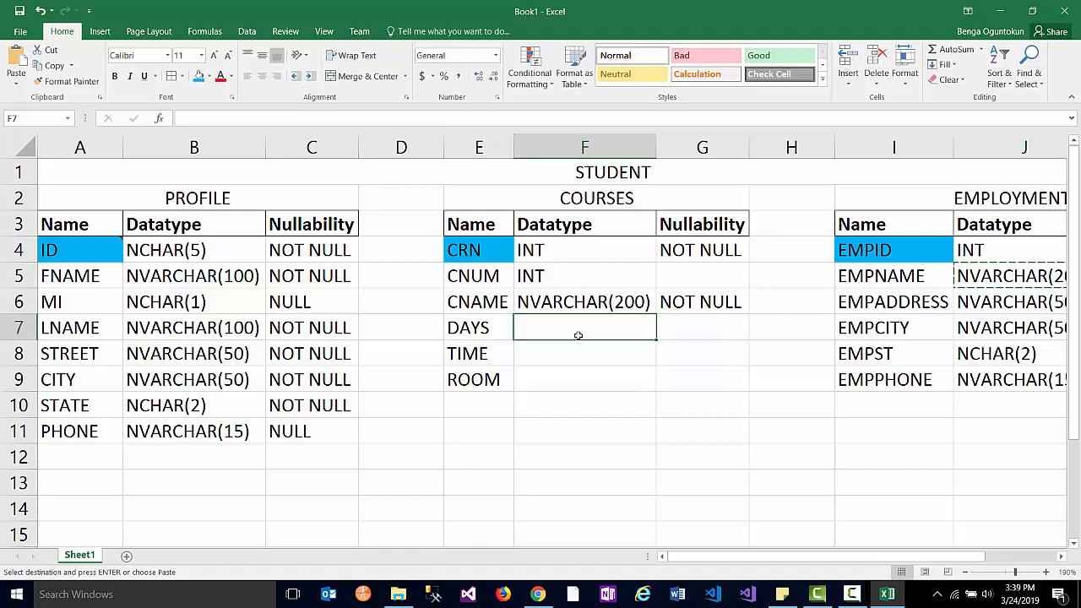
pyautogui.write('DA')
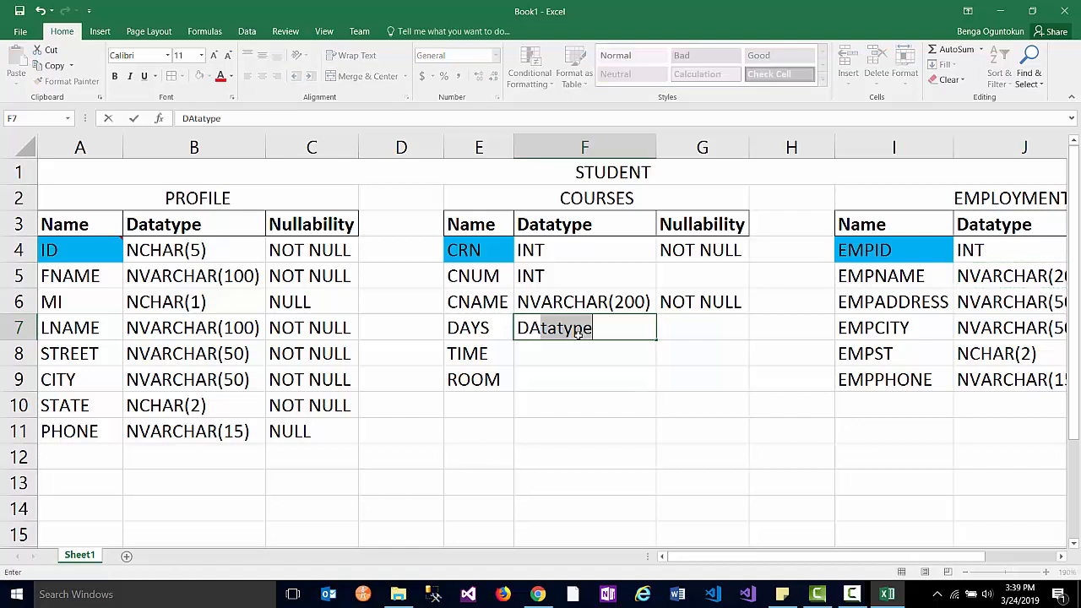
pyautogui.write('TE')
pyautogui.press('Tab')
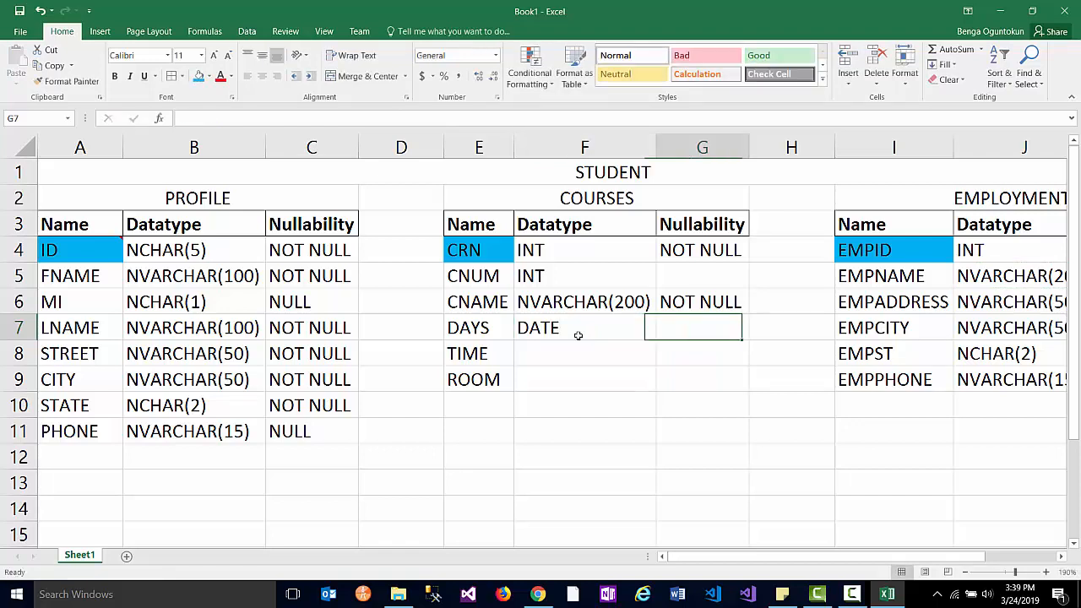
pyautogui.write('NULL')
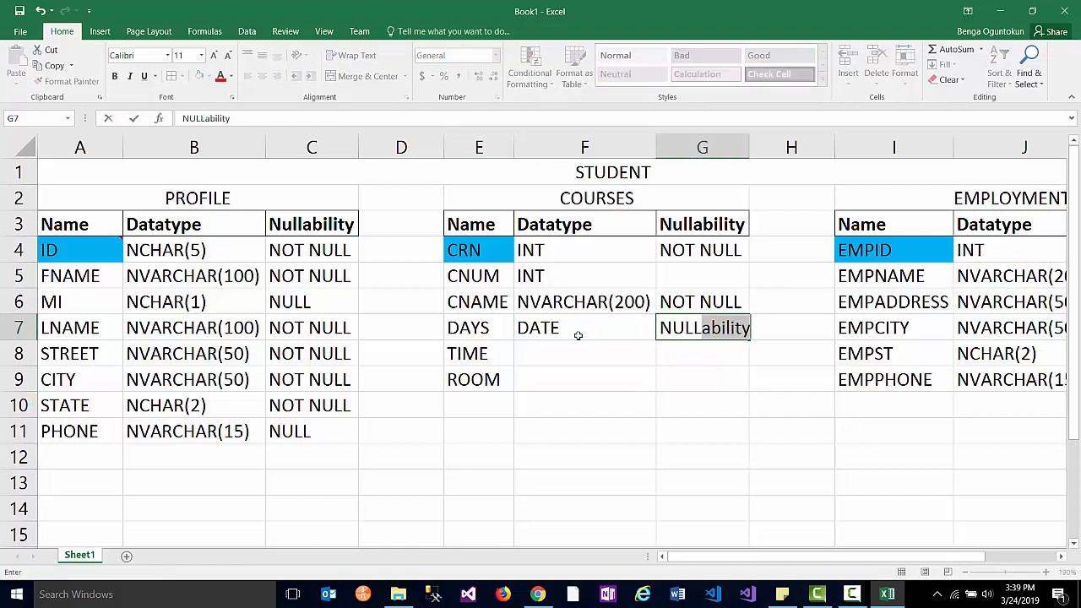
pyautogui.press('BackSpace')
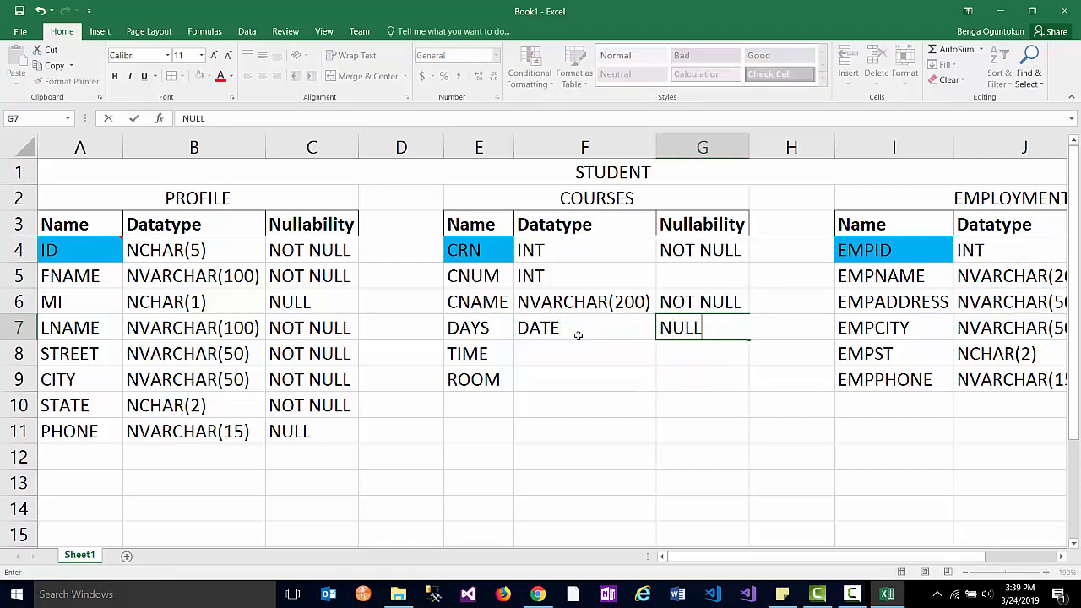
pyautogui.click(578, 354)
# - Set TIME to TIME NULL and ROOM to NVARCHAR(25) NULL
pyautogui.write('TIME')
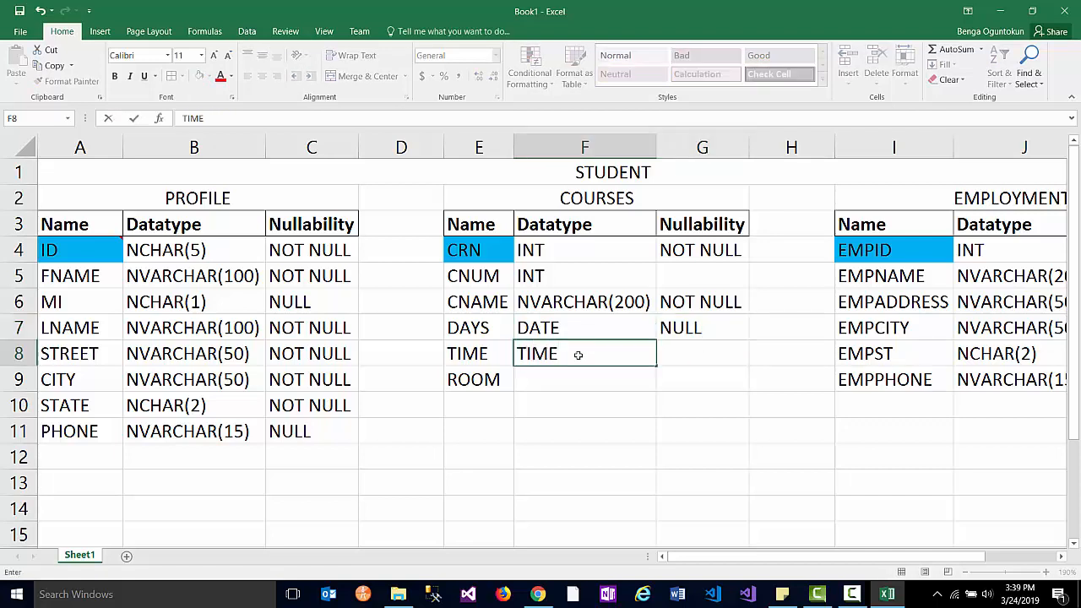
pyautogui.press('Tab')
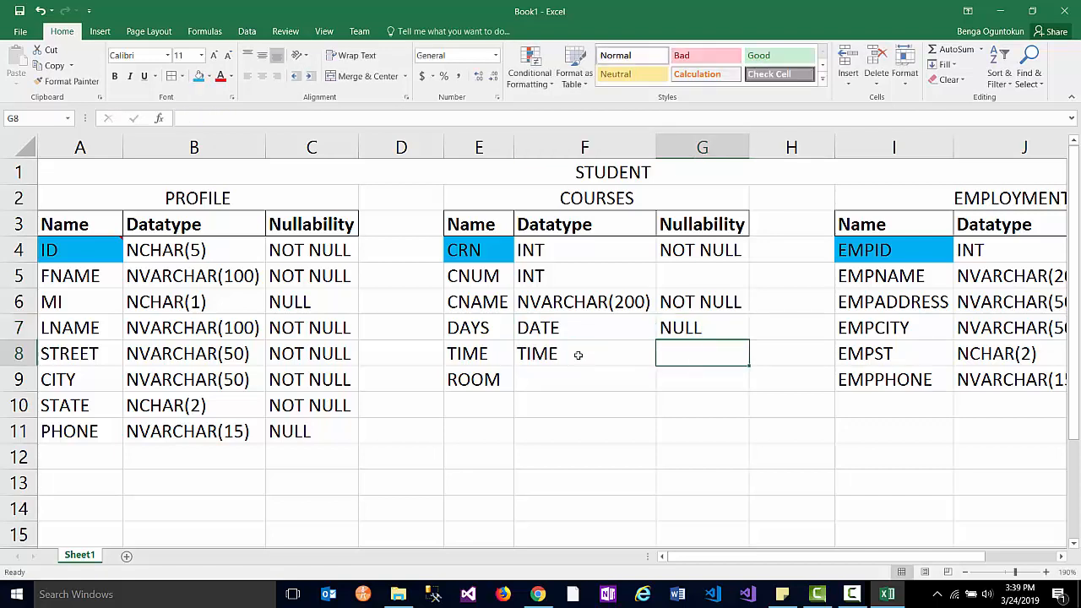
pyautogui.write('NULL')
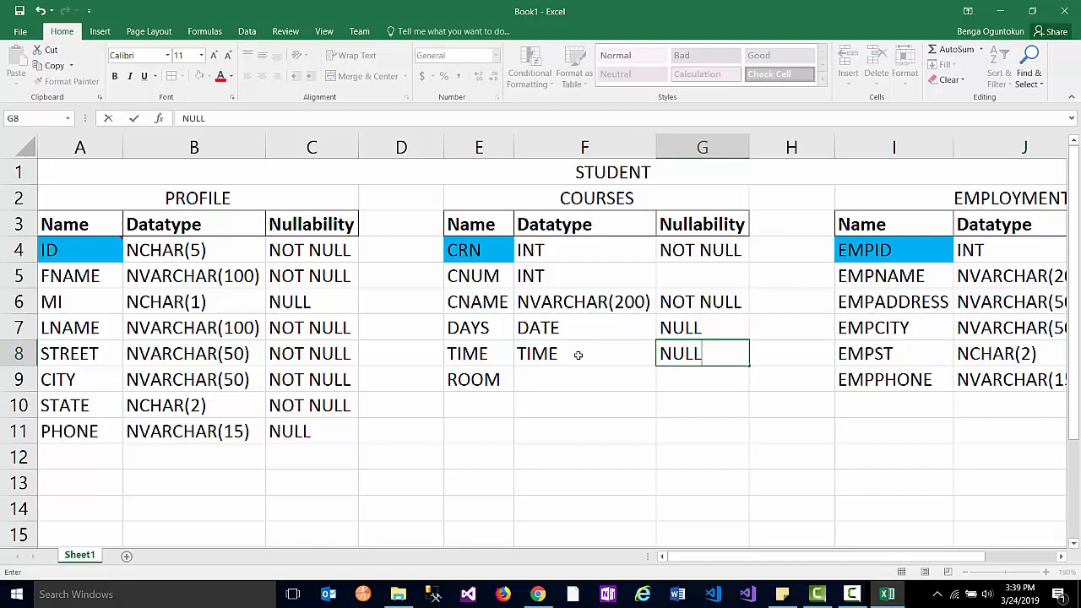
pyautogui.click(541, 384)
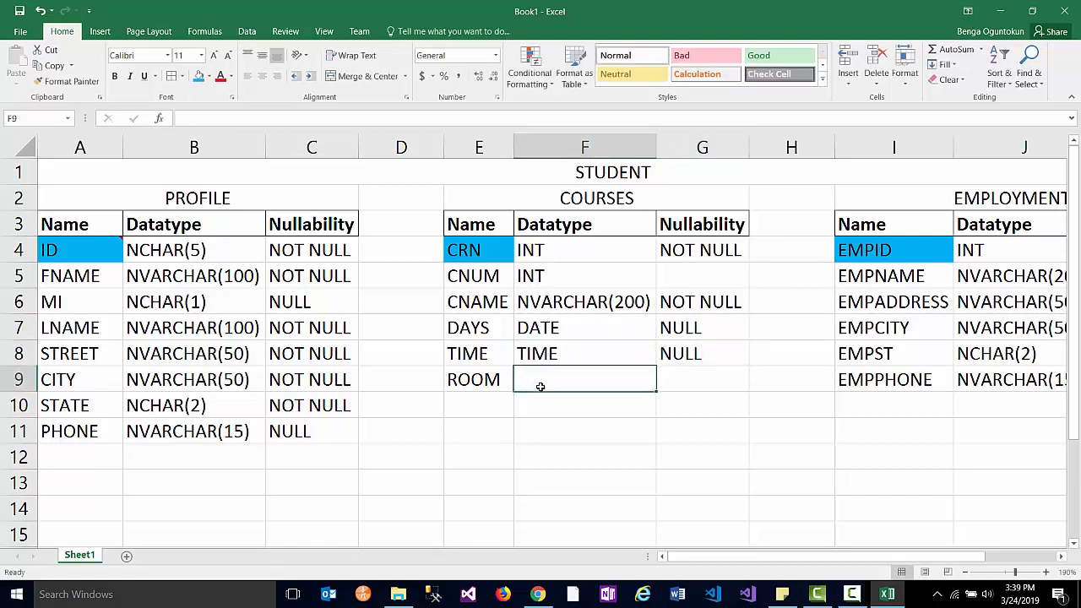
pyautogui.write('NVARCHAR')
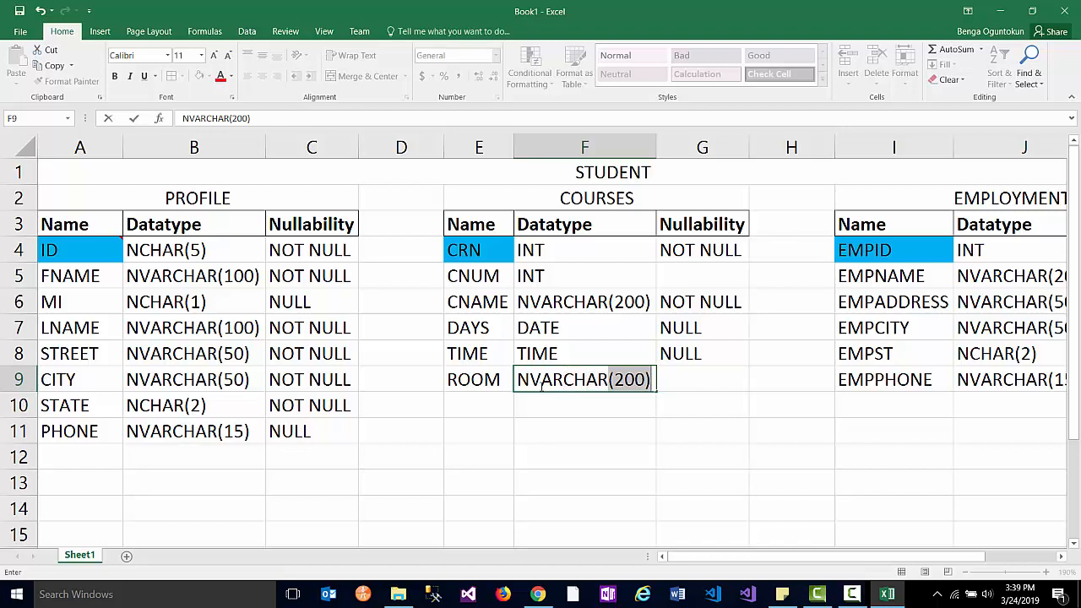
pyautogui.write('(25')
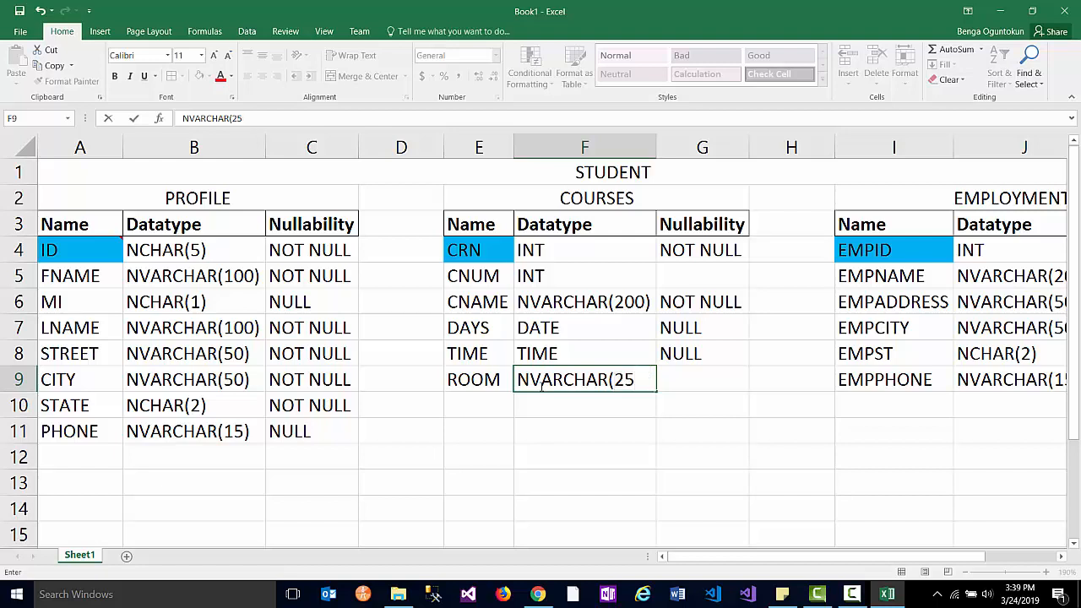
pyautogui.write(')')
pyautogui.press('Tab')
pyautogui.write('N')
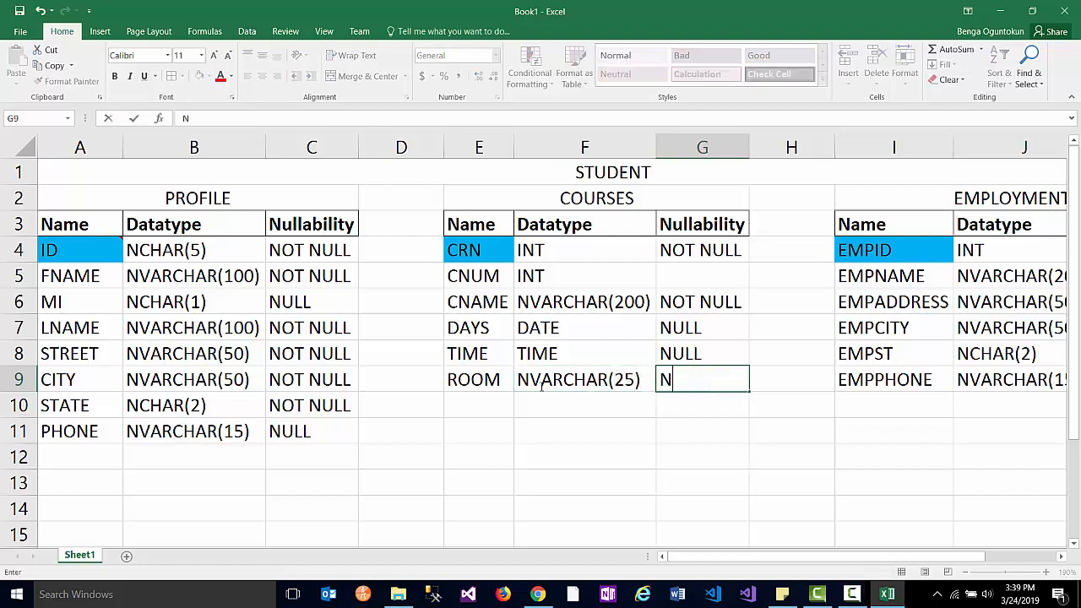
pyautogui.write('ULL')
pyautogui.click(696, 276)
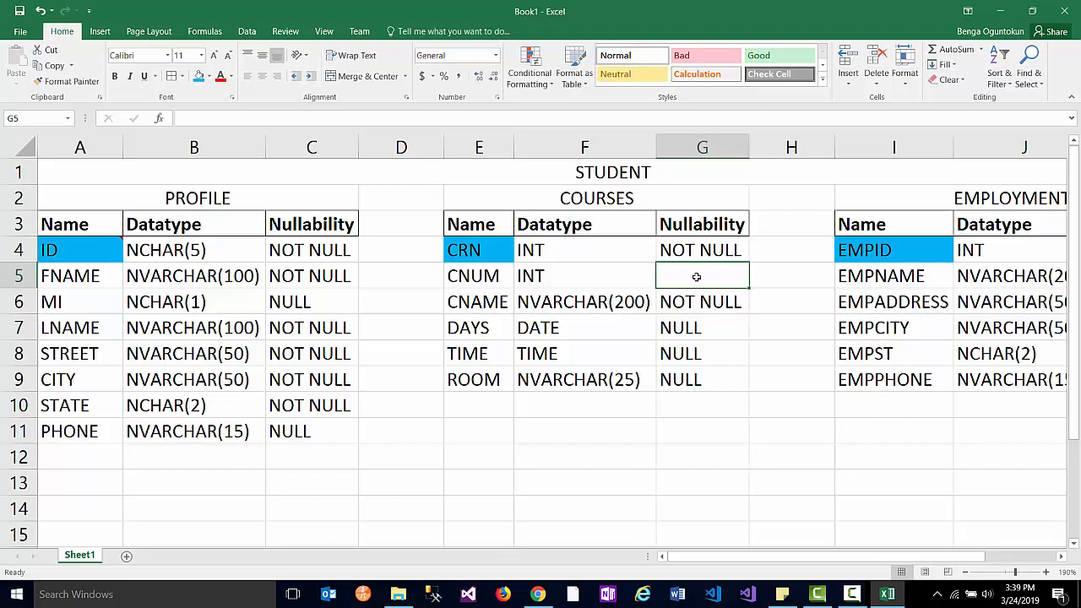
# - Change CNUM's datatype to NVARCHAR(10) and its nullability to NULL
pyautogui.click(553, 274)
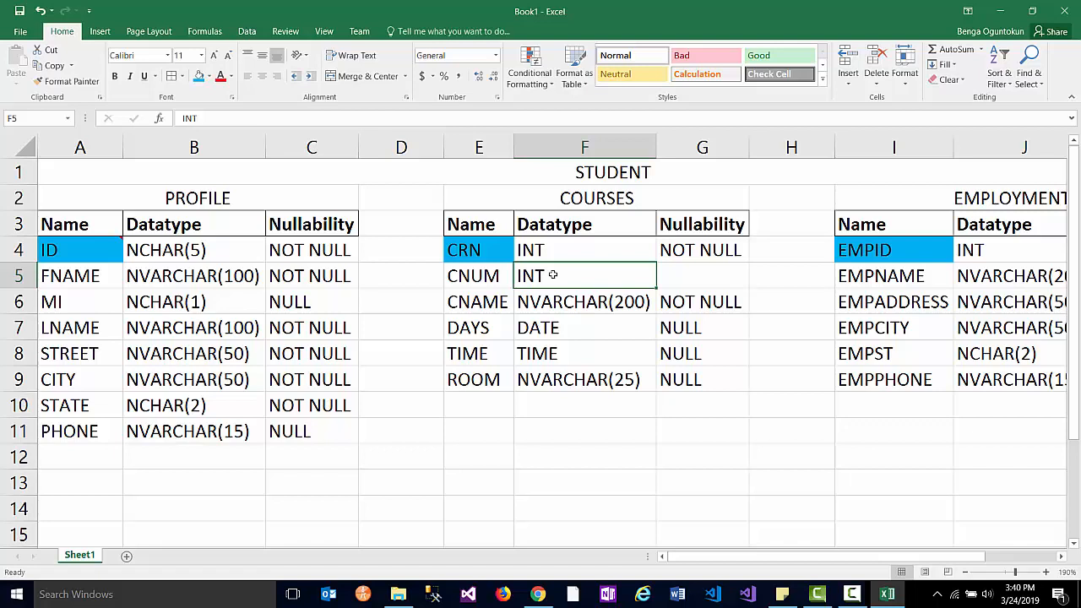
pyautogui.write('NVARCHA')
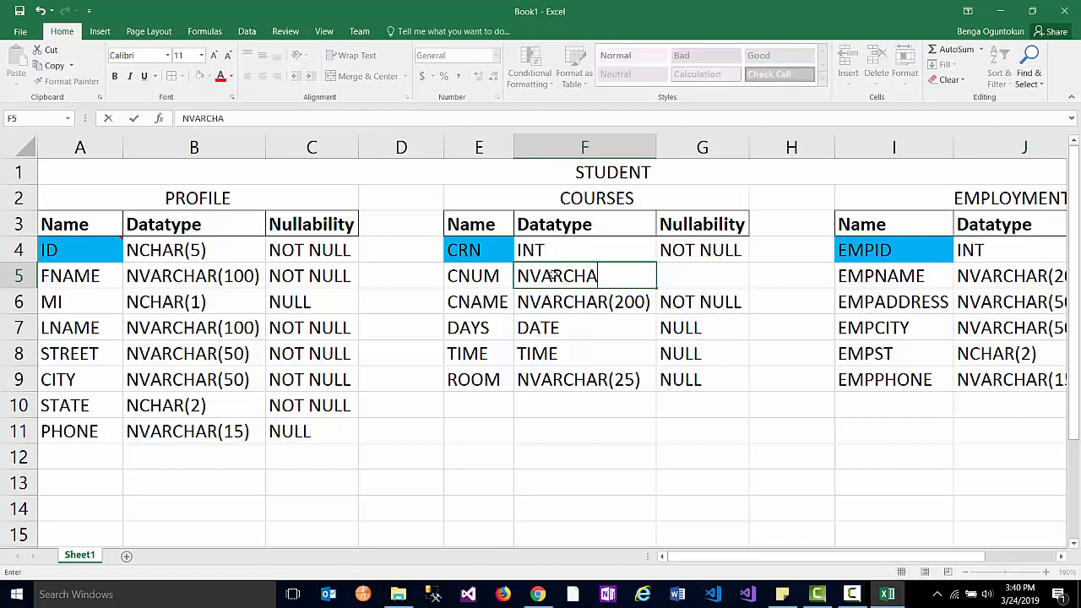
pyautogui.write('R(10)')
pyautogui.press('Tab')
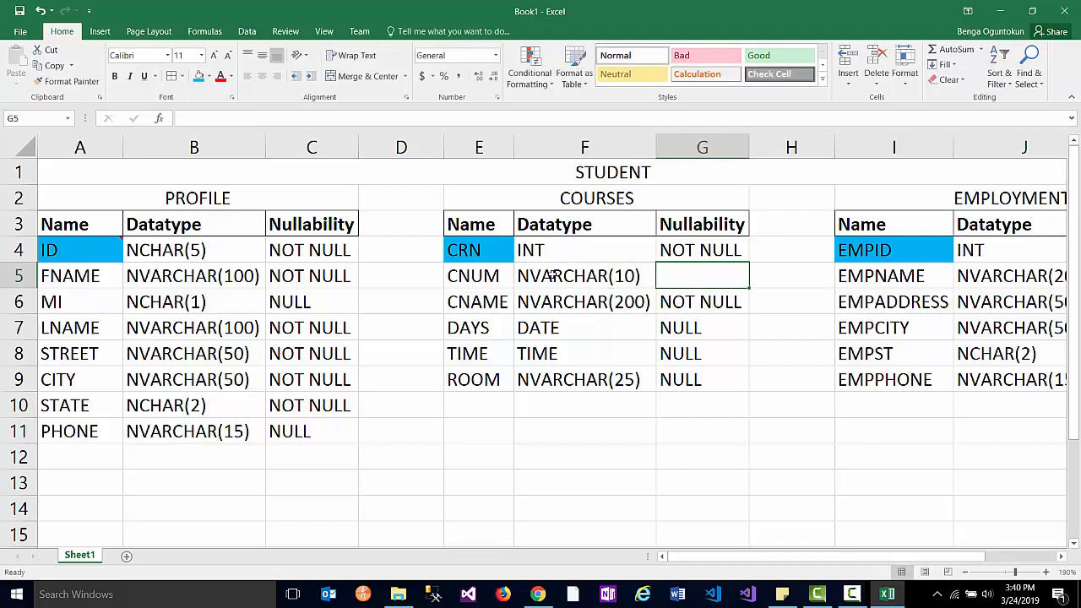
pyautogui.write('NULL')
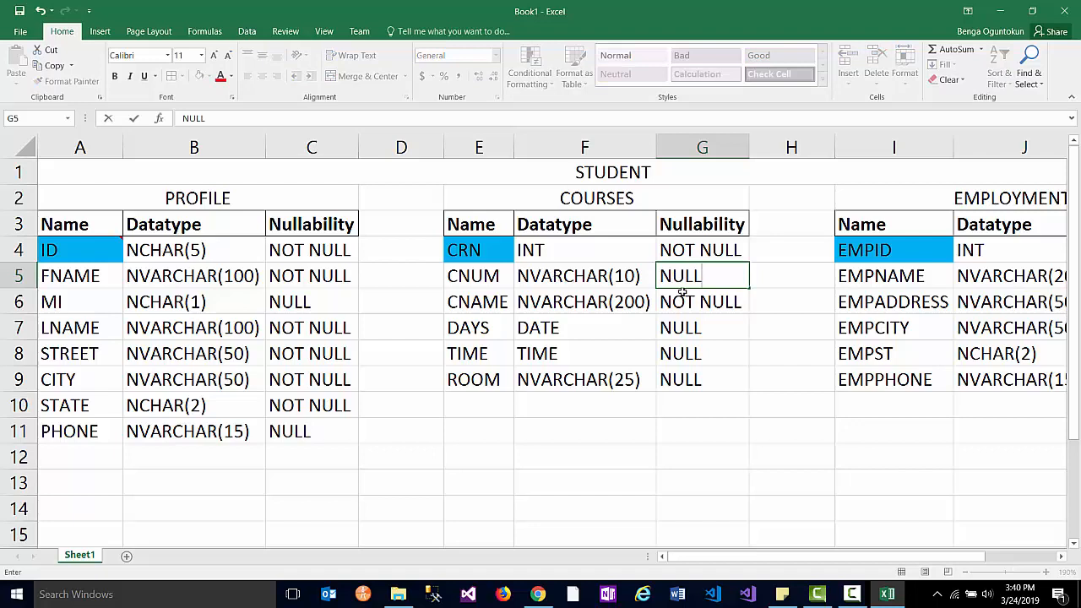
pyautogui.press('BackSpace')
pyautogui.write('NULL')
pyautogui.click(556, 482)
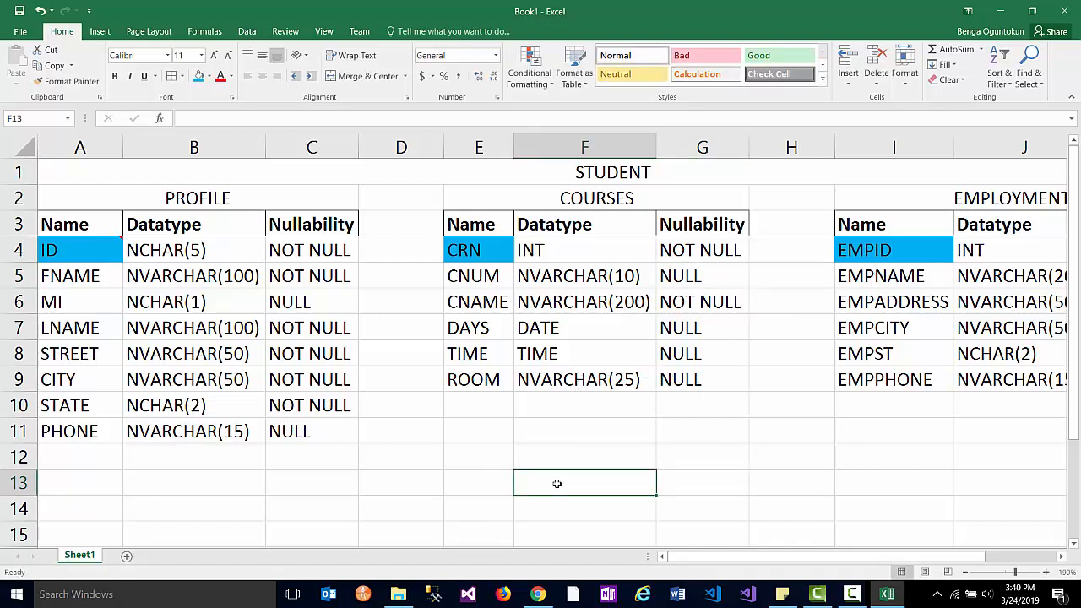
pyautogui.write('css')
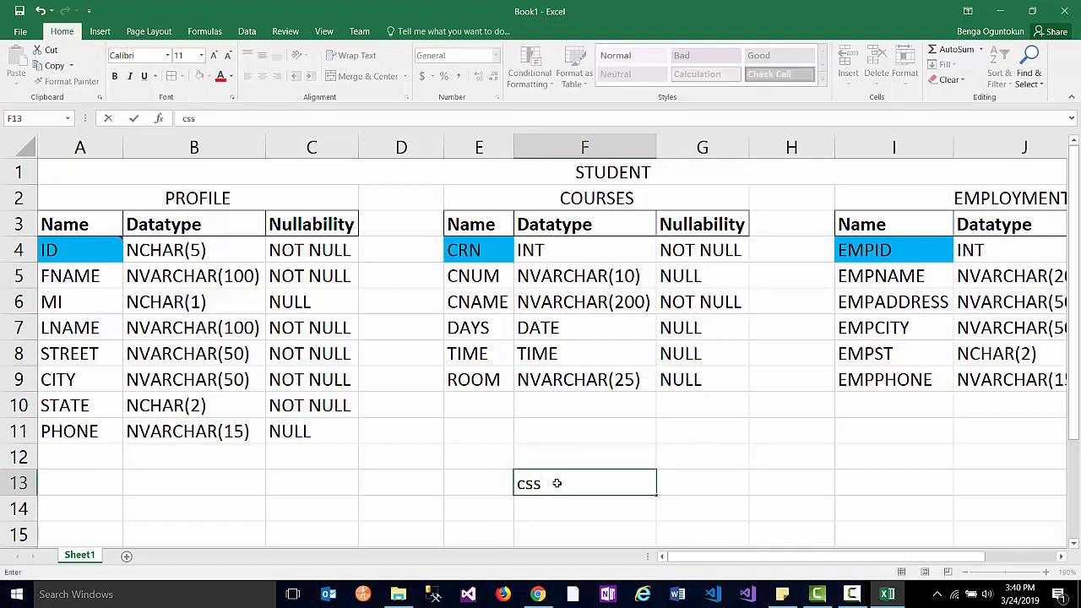
pyautogui.press('BackSpace')
pyautogui.write('c 101, MT')
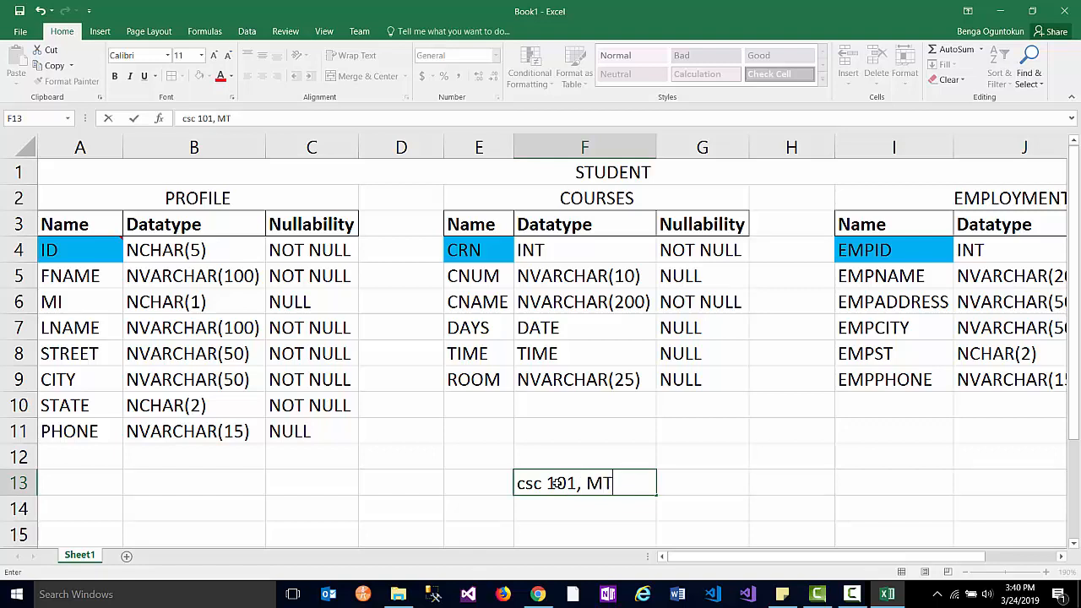
pyautogui.write('H 101')
pyautogui.click(640, 482)
pyautogui.moveTo(519, 483); pyautogui.dragTo(661, 484)
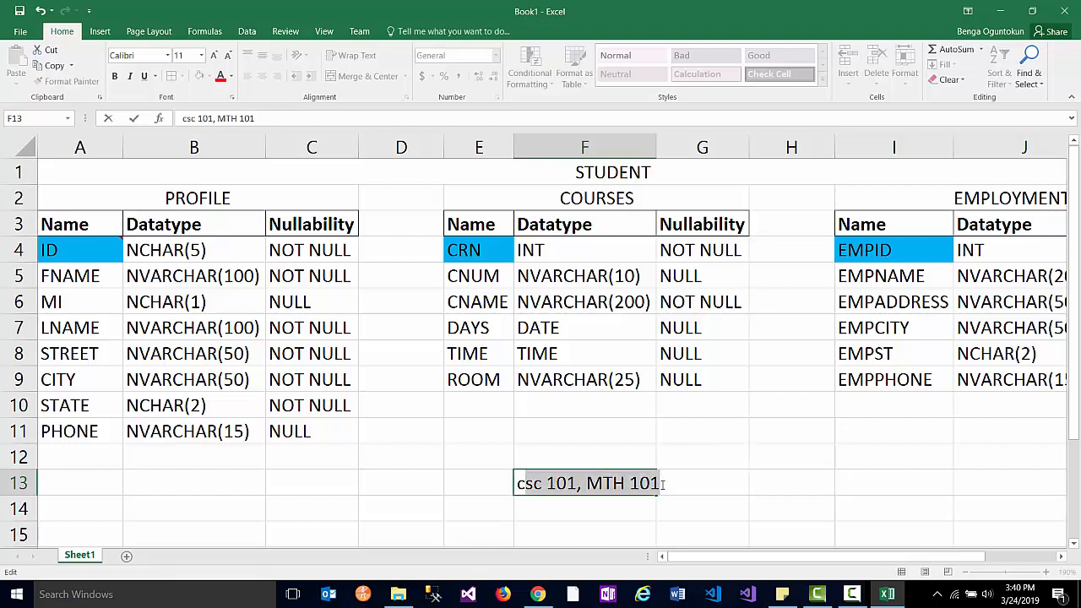
pyautogui.write('c')
pyautogui.press('BackSpace')
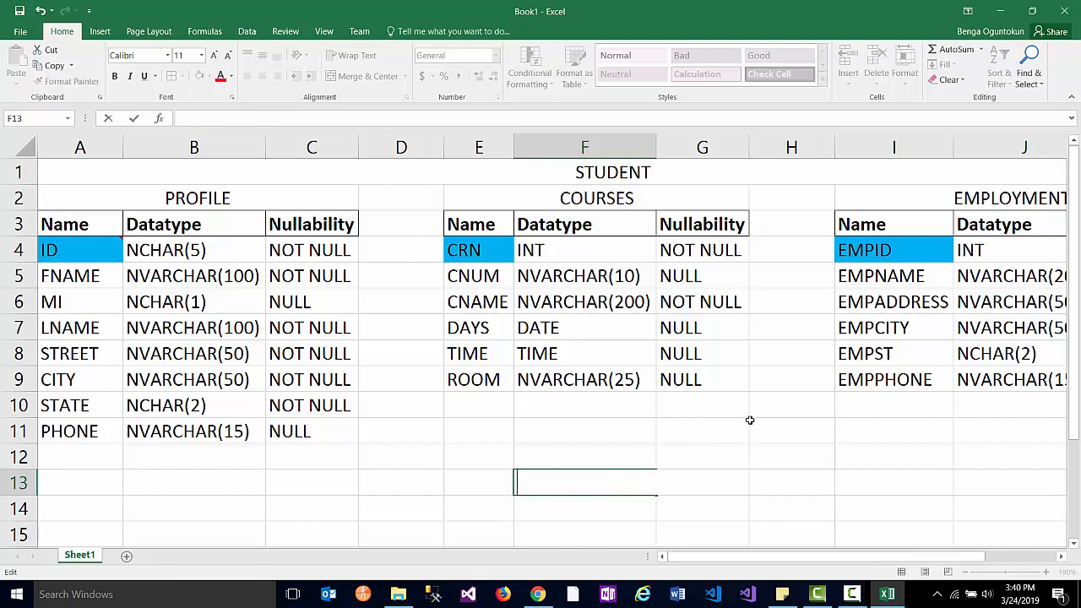
pyautogui.moveTo(86, 231); pyautogui.dragTo(327, 435)
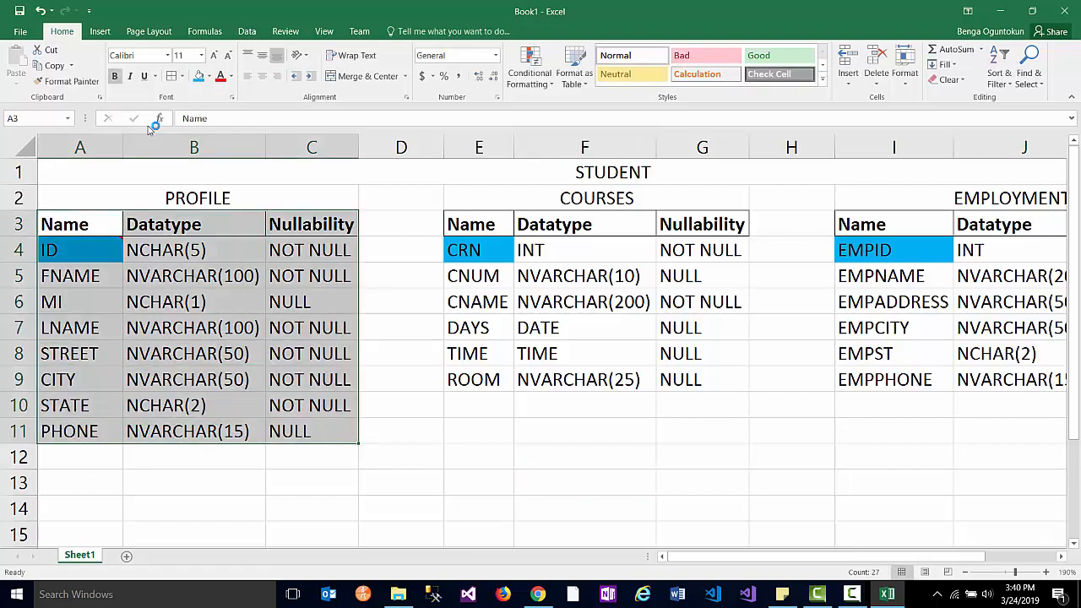
pyautogui.click(174, 77)
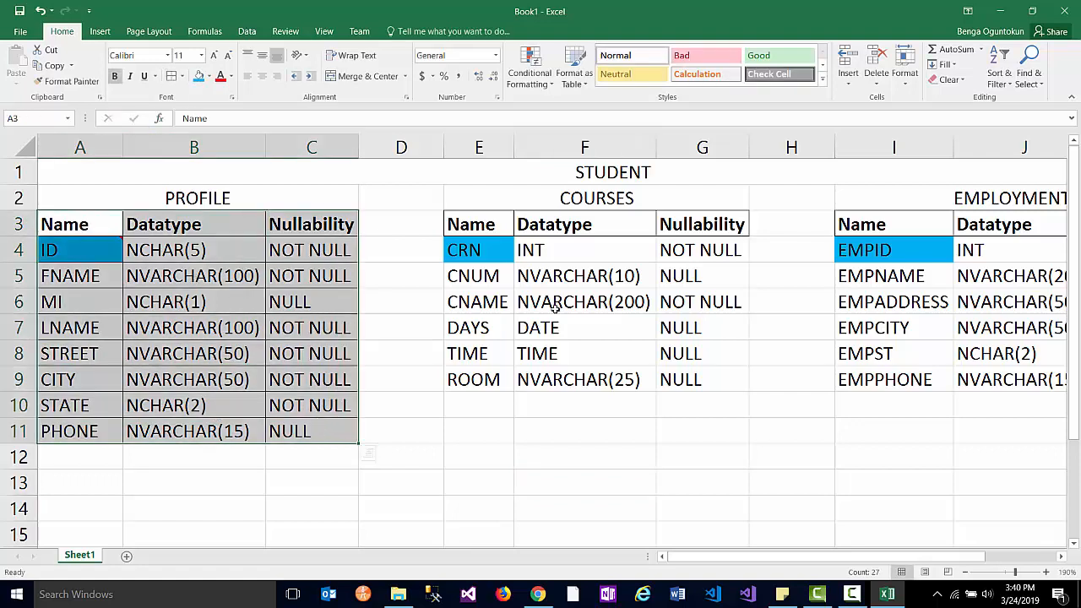
pyautogui.click(493, 232)
pyautogui.keyDown('shift'); pyautogui.click(706, 377); pyautogui.keyUp('shift')
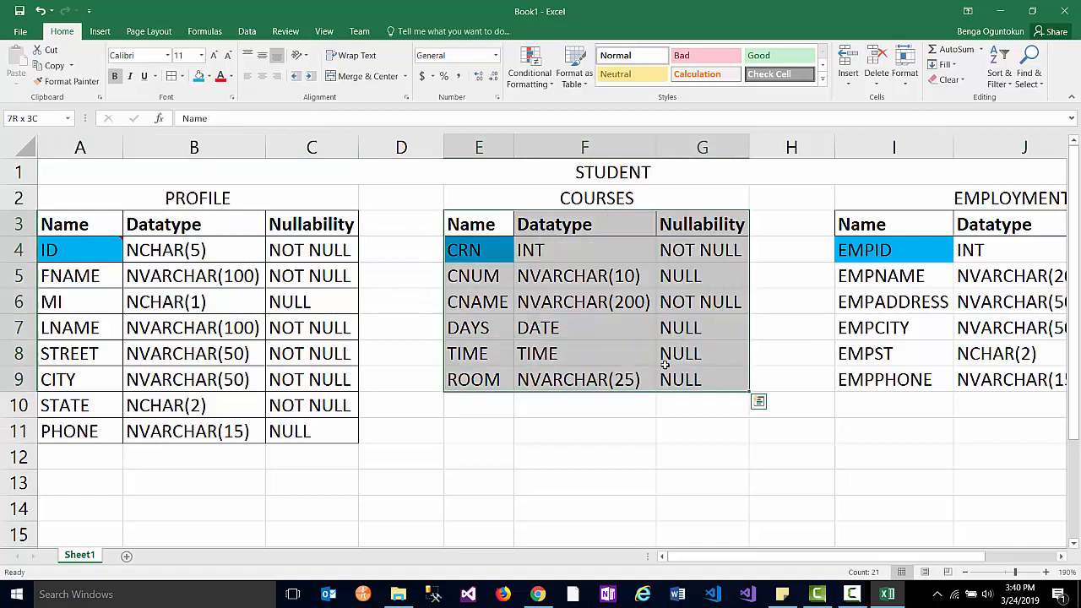
pyautogui.click(177, 77)
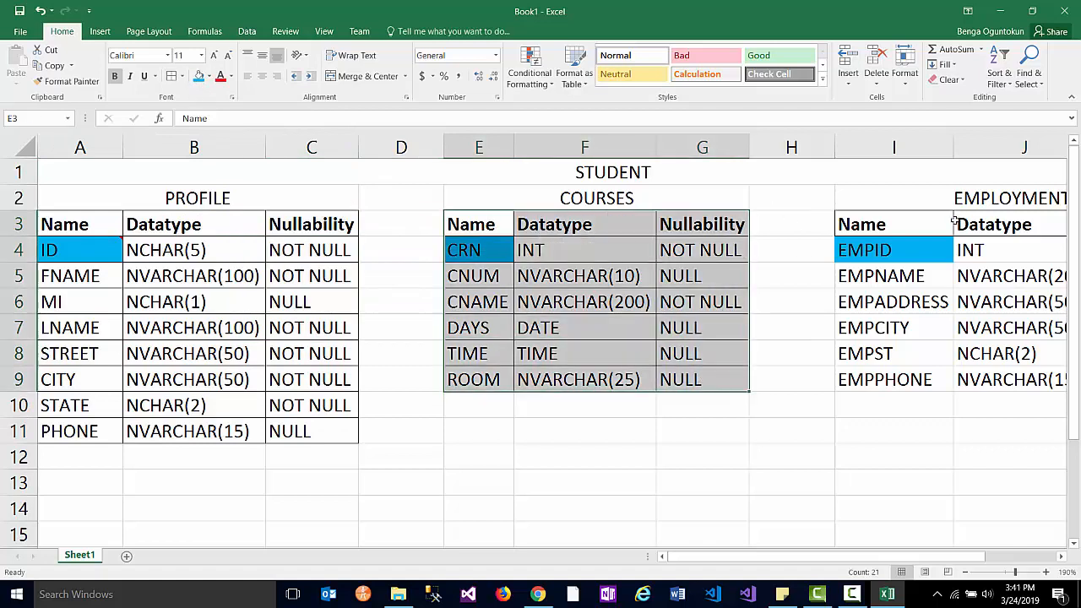
pyautogui.click(928, 224)
pyautogui.moveTo(912, 556); pyautogui.dragTo(984, 553)
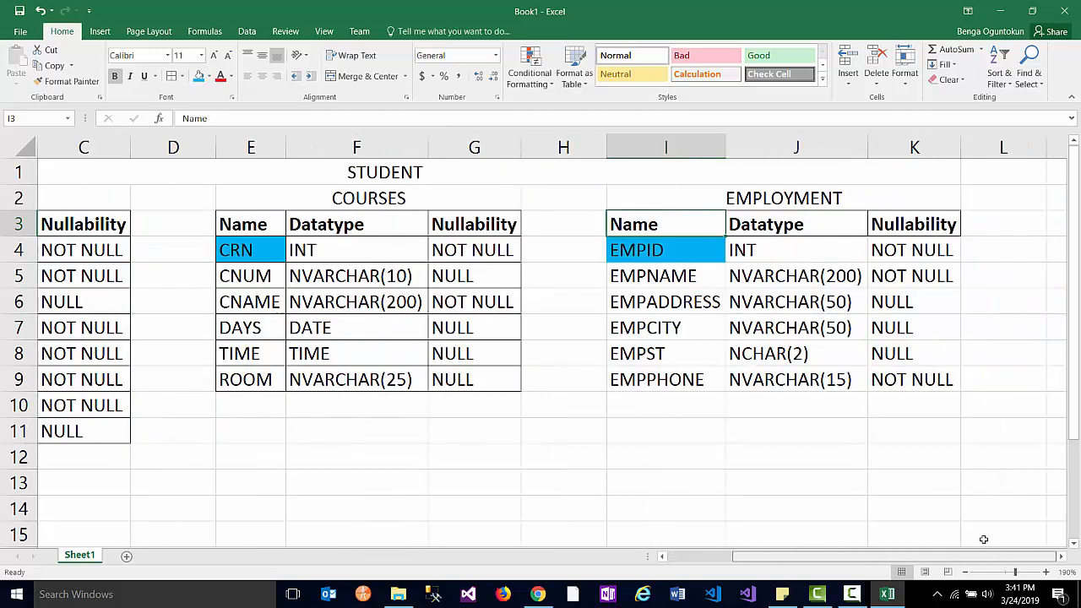
pyautogui.keyDown('shift'); pyautogui.click(928, 390); pyautogui.keyUp('shift')
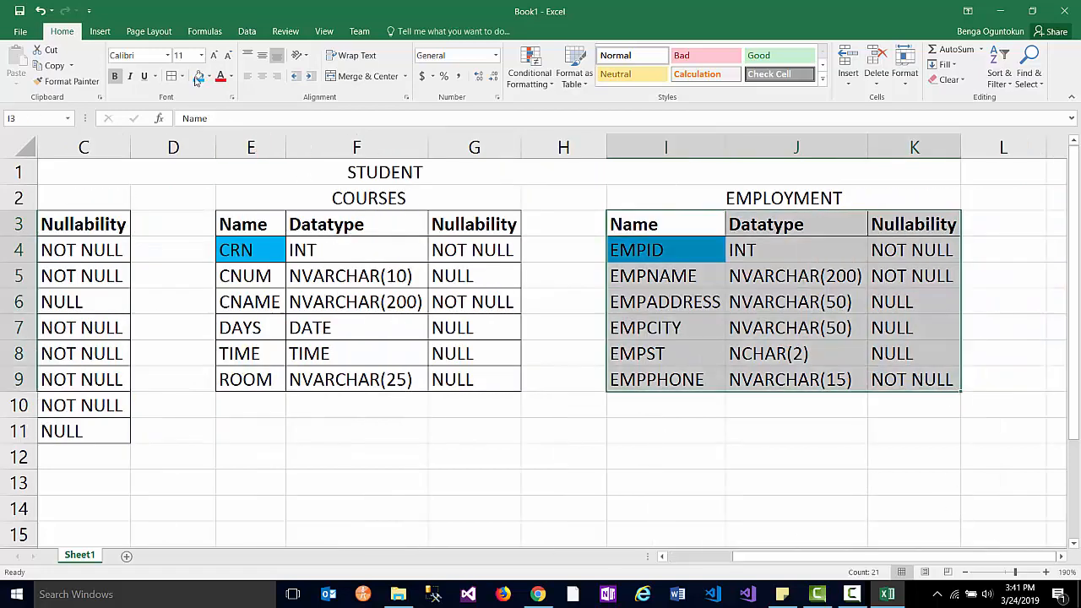
pyautogui.click(198, 76)
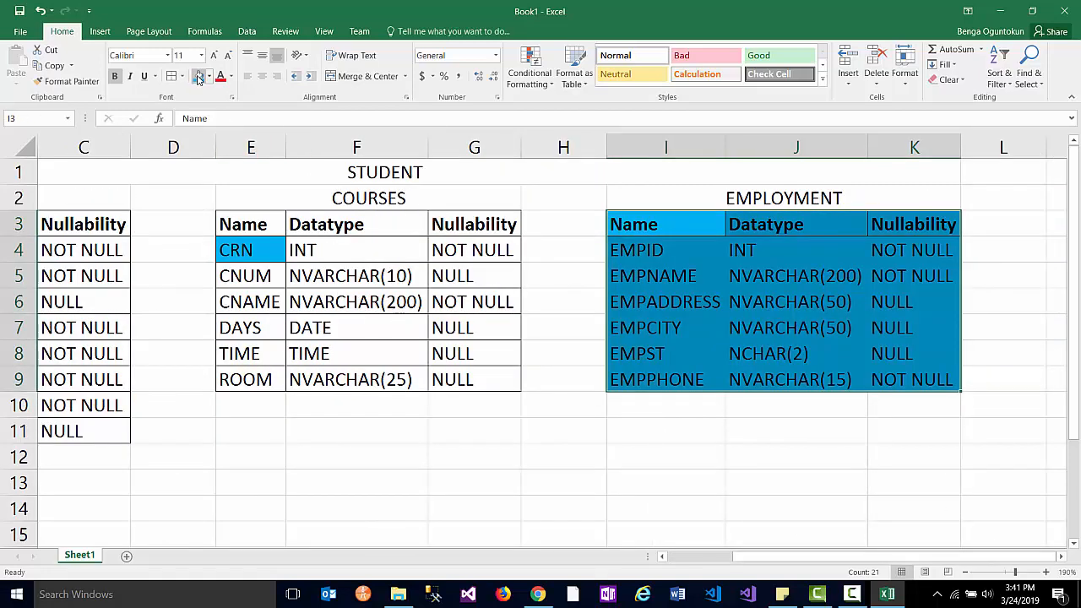
pyautogui.hotkey('ctrl', 'z')
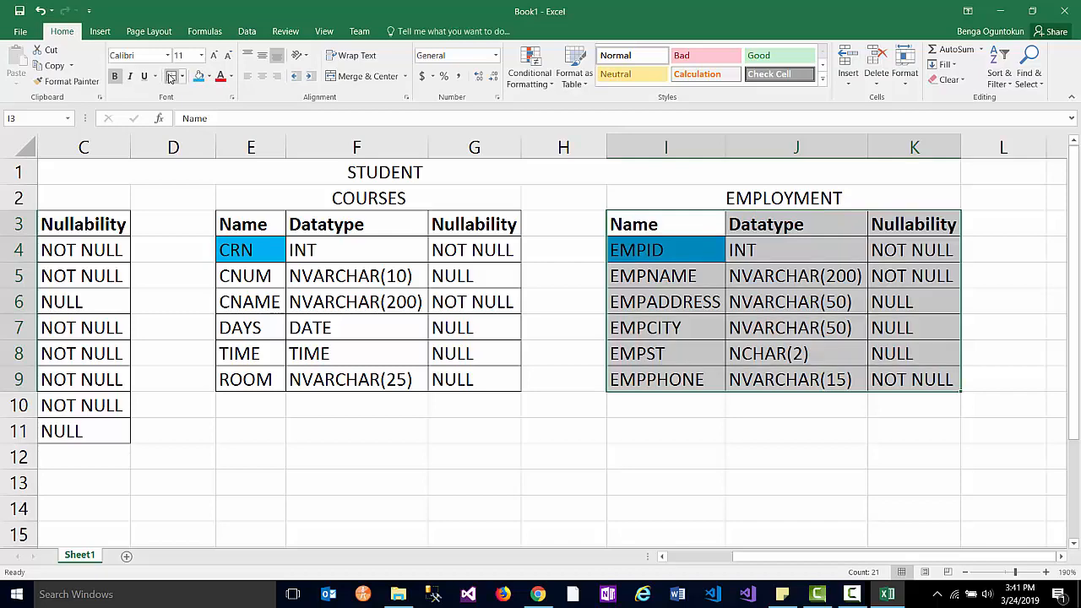
pyautogui.click(599, 436)
pyautogui.moveTo(765, 555); pyautogui.dragTo(624, 568)
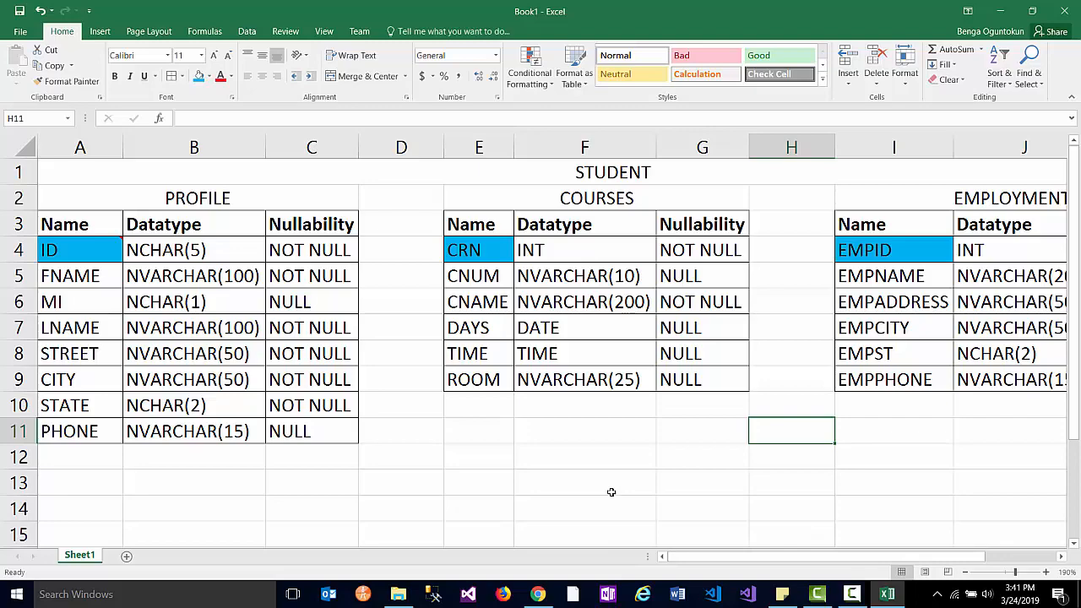
# - Zoom the sheet out to 160% so all three table designs fit on screen
pyautogui.keyDown('ctrl'); pyautogui.scroll(-2, 611, 492); pyautogui.keyUp('ctrl')
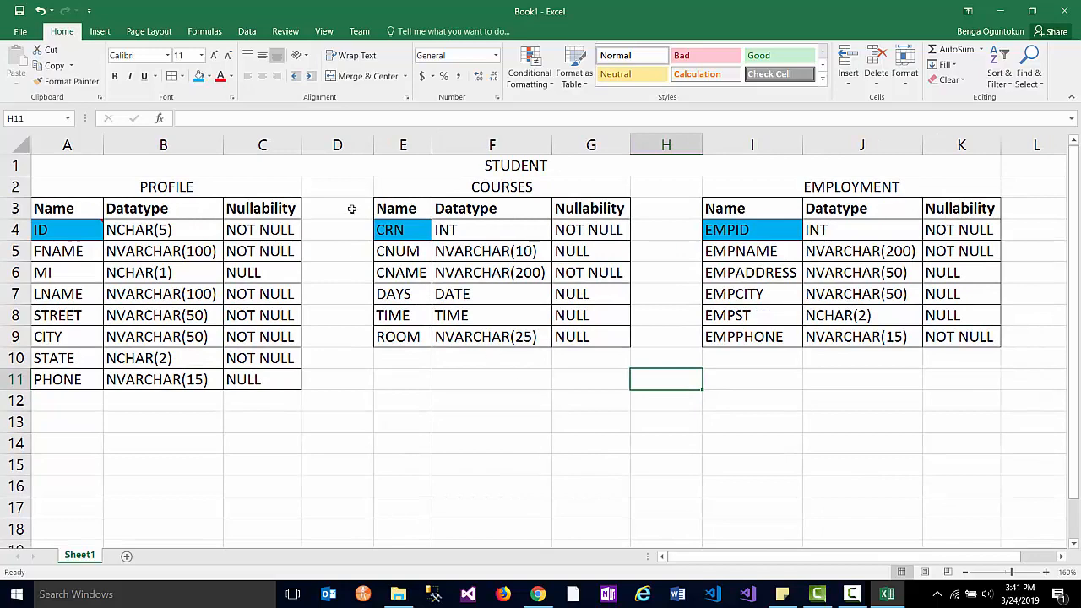
pyautogui.click(434, 404)
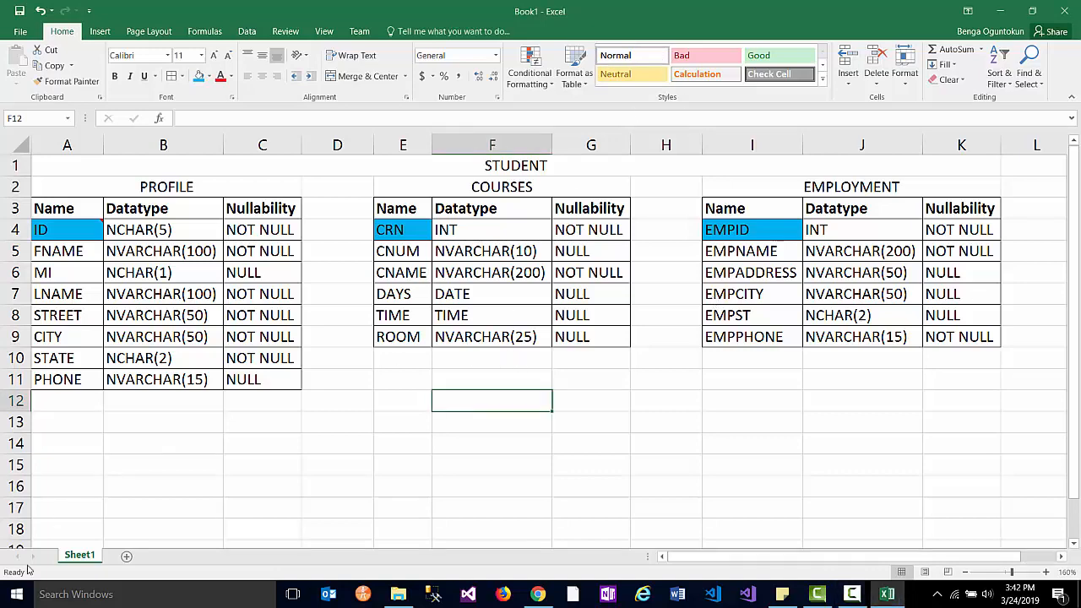
# - Launch Microsoft SQL Server Management Studio from the Start menu
pyautogui.click(17, 594)
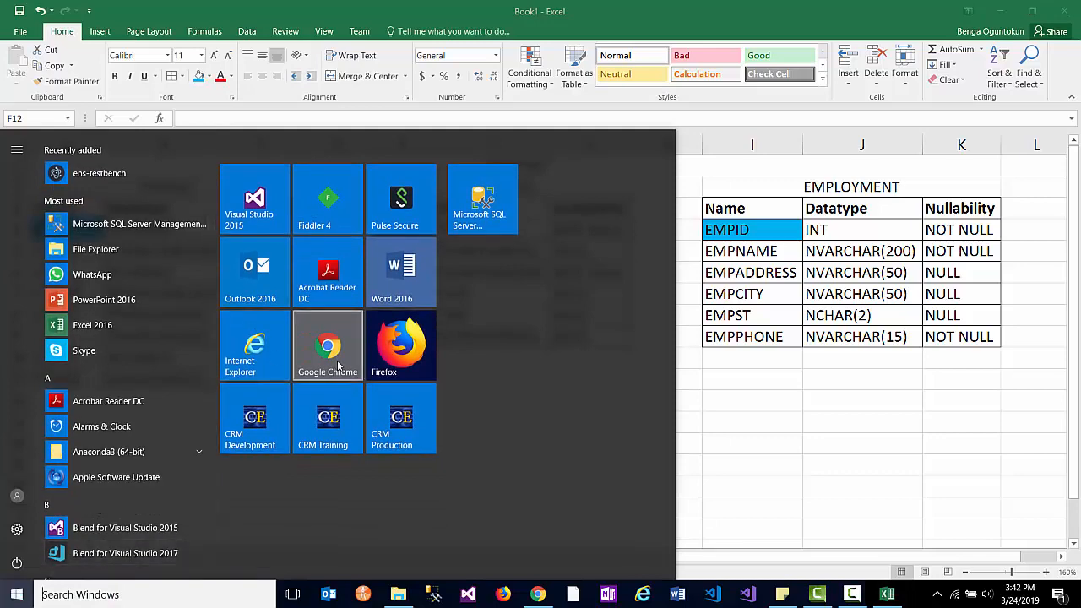
pyautogui.click(465, 217)
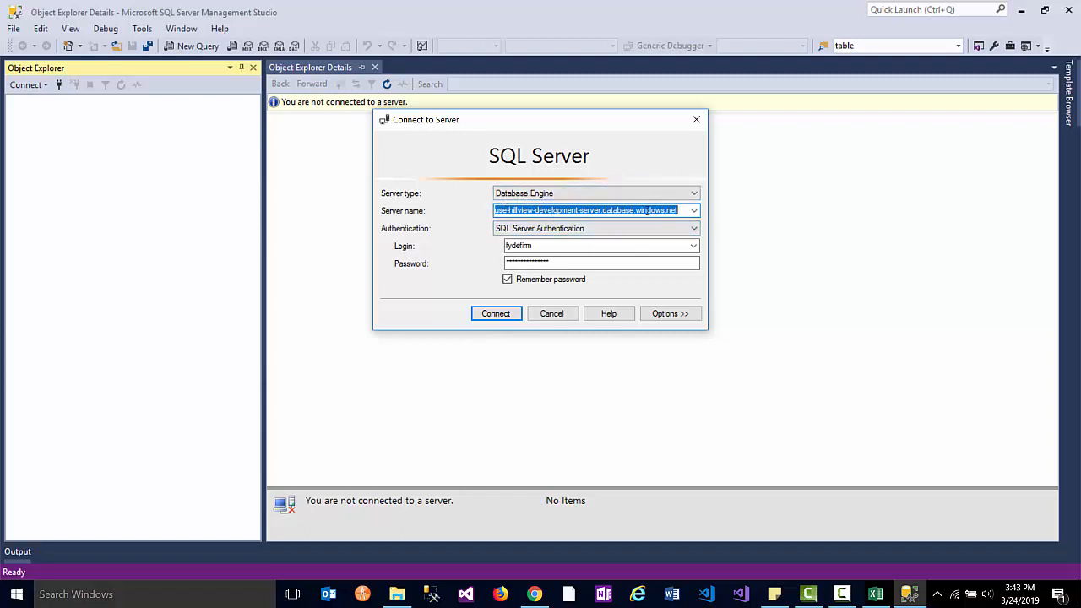
# - Connect to the local server using Windows Authentication and widen Object Explorer
pyautogui.moveTo(496, 211); pyautogui.dragTo(685, 212)
pyautogui.click(694, 210)
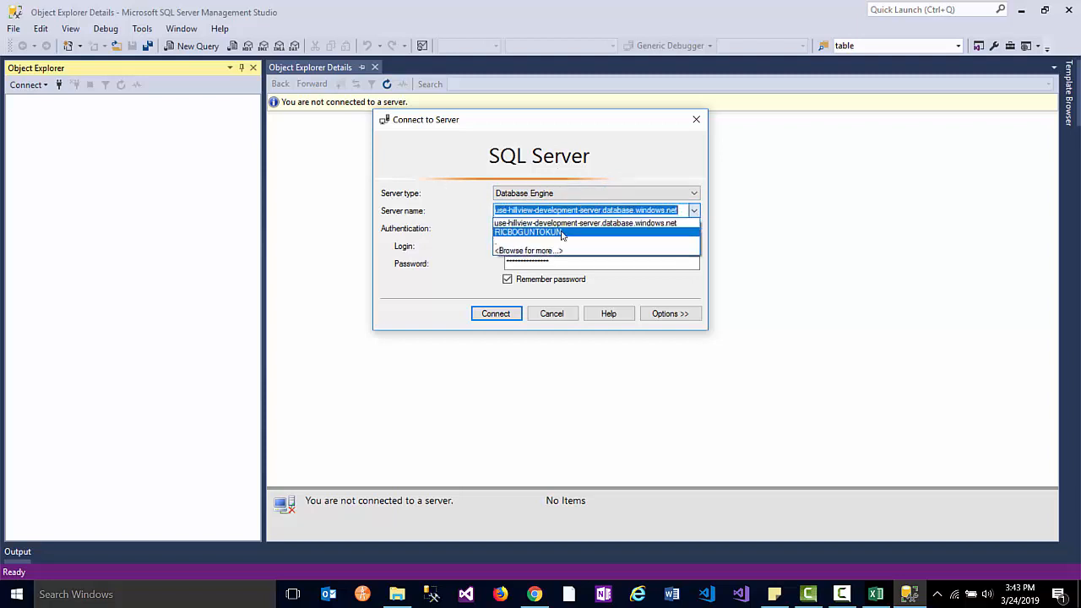
pyautogui.click(562, 233)
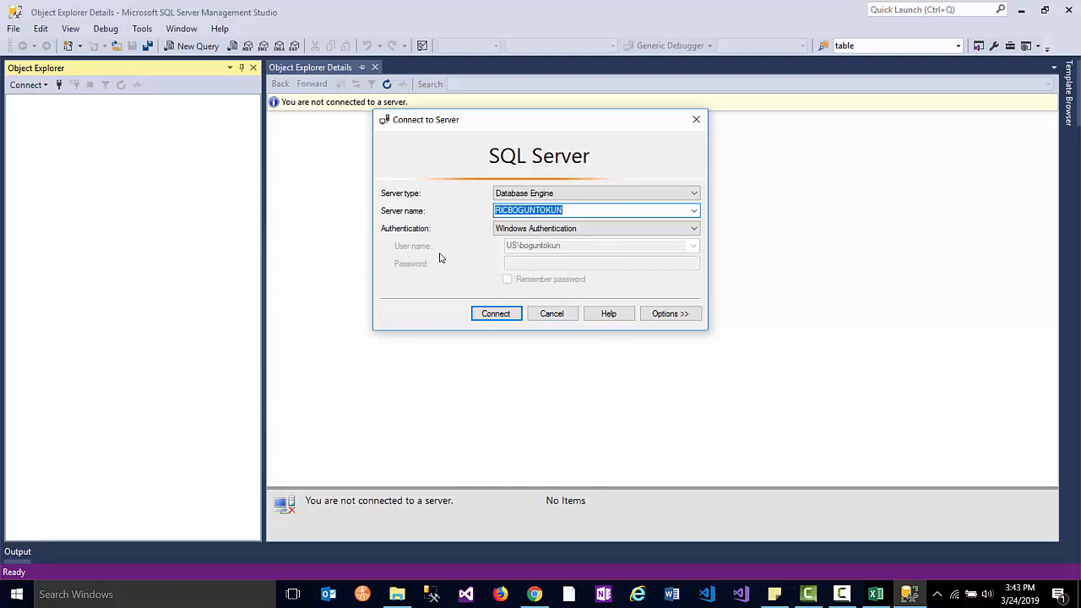
pyautogui.click(498, 314)
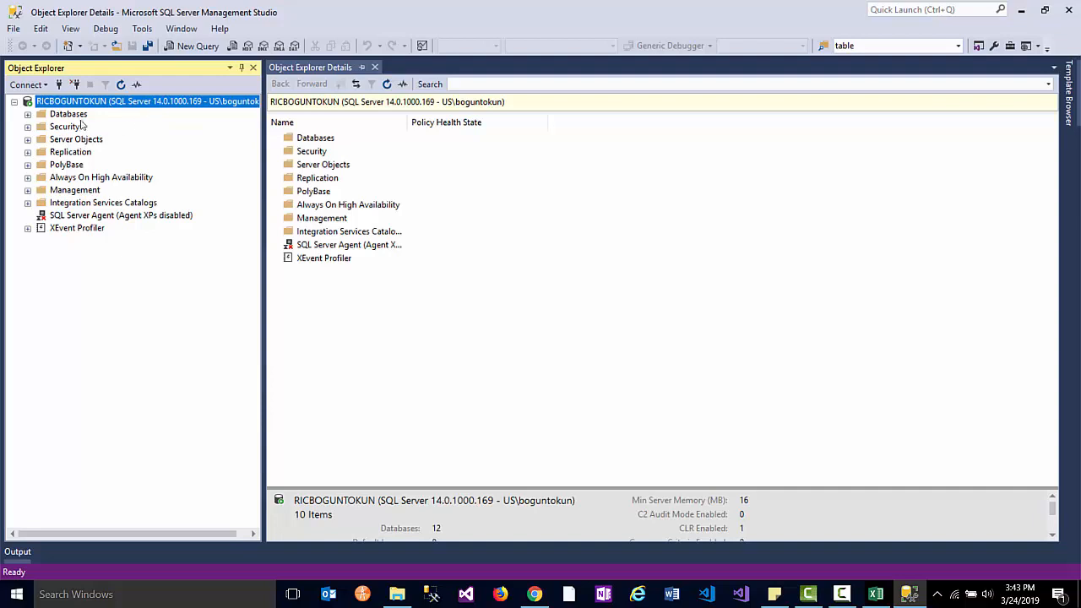
pyautogui.moveTo(212, 89); pyautogui.dragTo(250, 90)
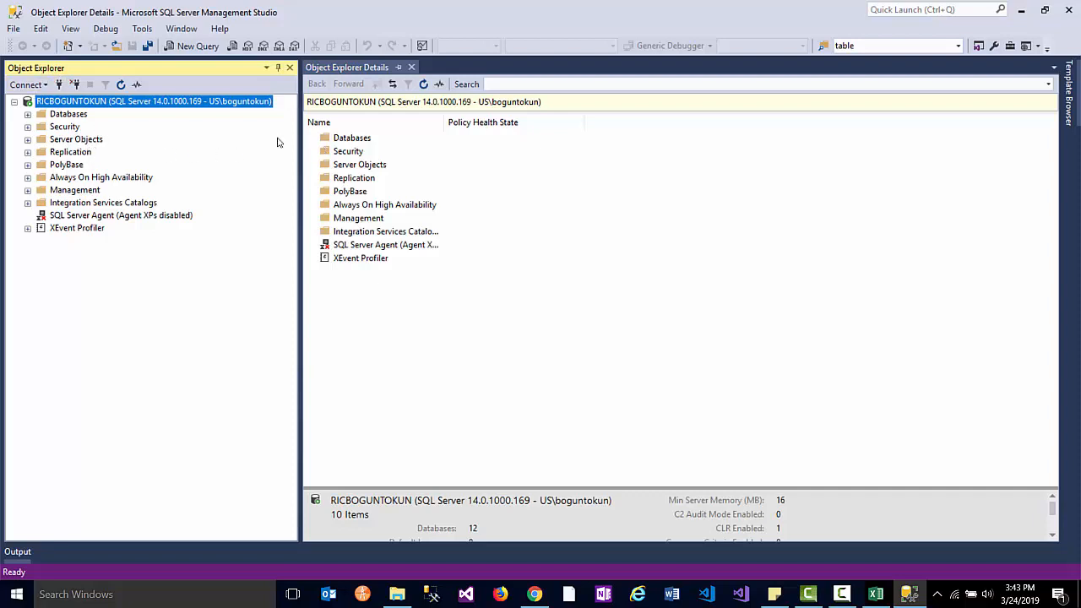
pyautogui.click(876, 593)
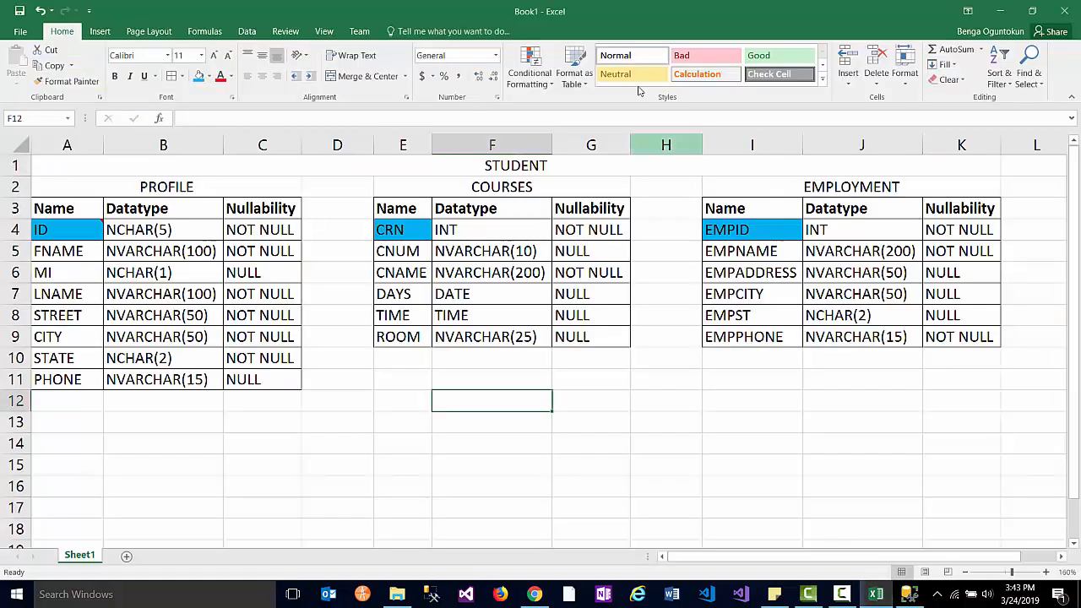
# - Move the Excel window aside to reveal SQL Server Management Studio
pyautogui.moveTo(564, 11); pyautogui.dragTo(1080, 34)
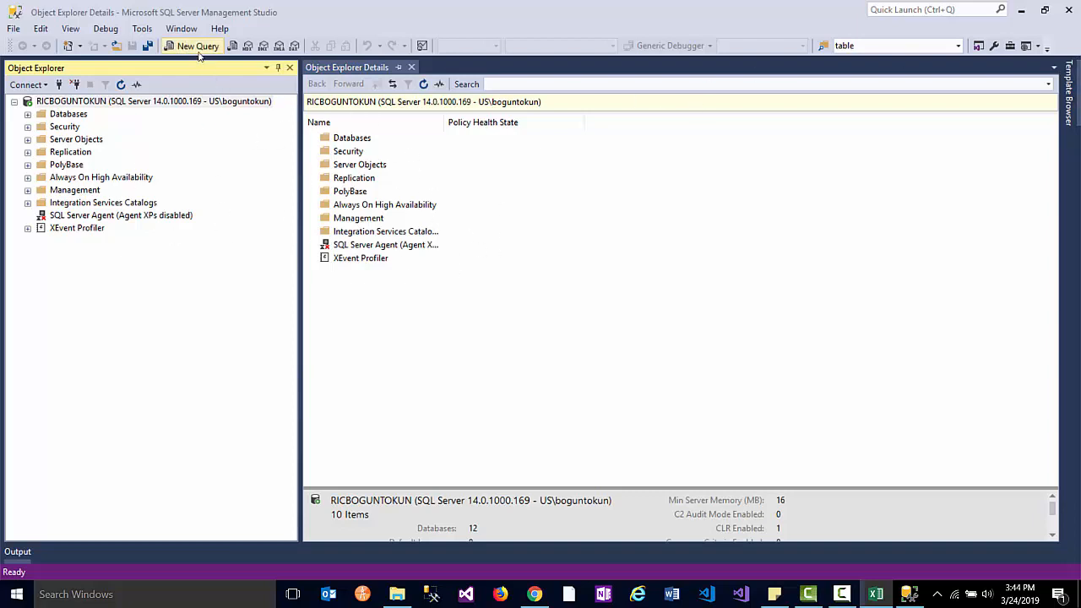
# - Open a new query window with an empty /* */ comment block
pyautogui.click(159, 45)
pyautogui.click(194, 45)
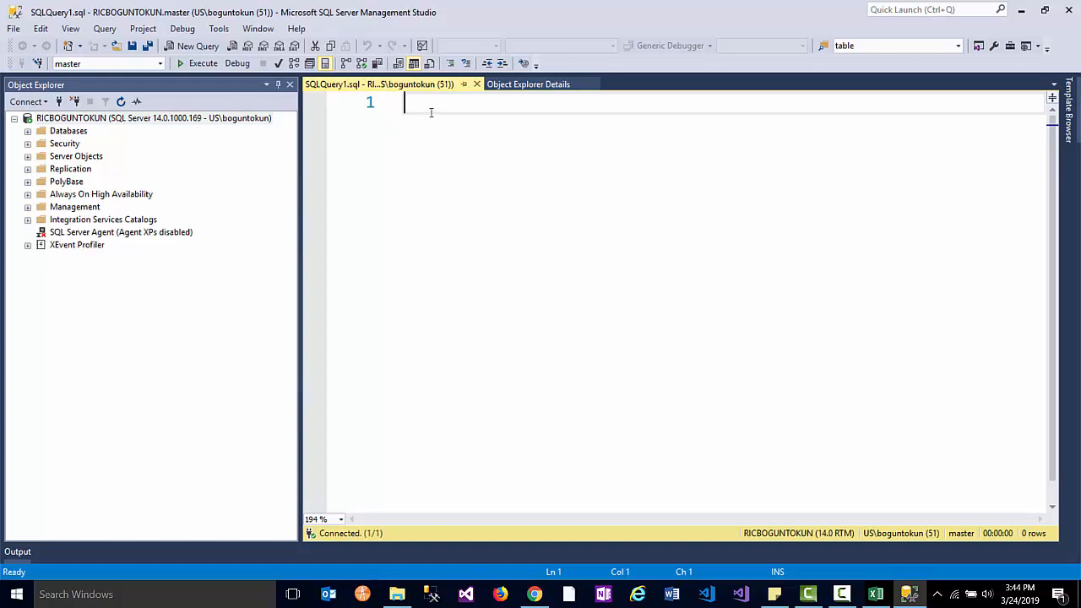
pyautogui.write('/*')
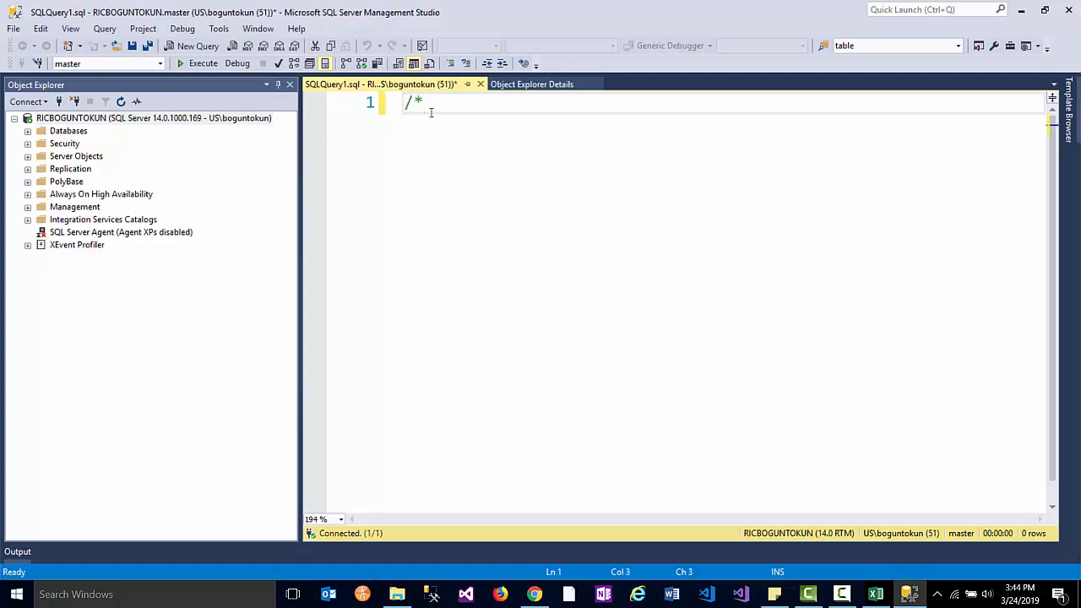
pyautogui.write('*/')
pyautogui.press('Left')
pyautogui.press('Left')
pyautogui.press('Return')
pyautogui.press('Return')
pyautogui.press('Return')
pyautogui.press('Return')
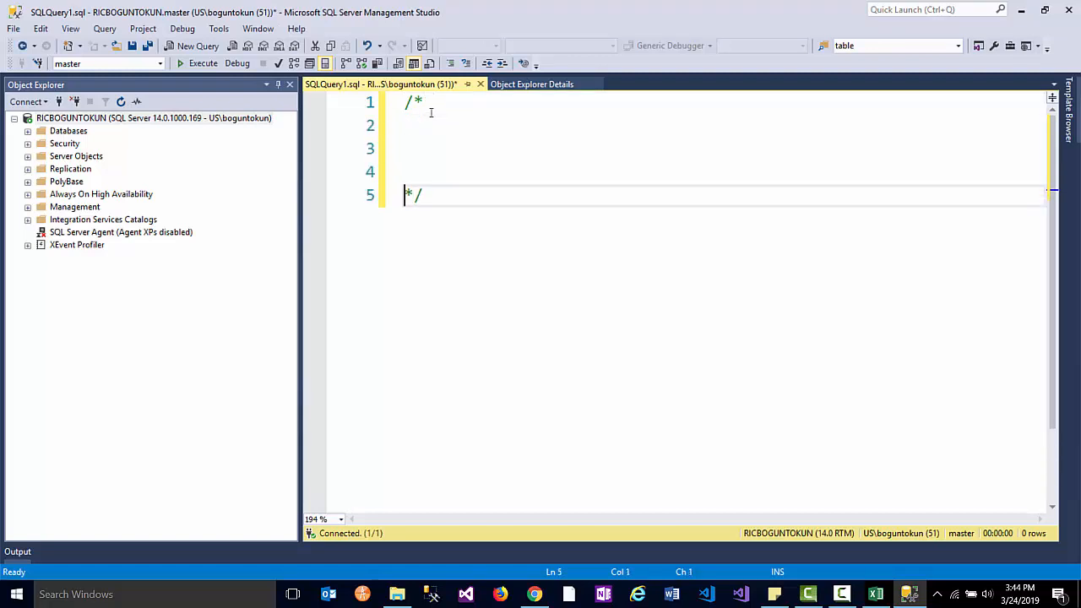
pyautogui.press('Up')
pyautogui.press('Up')
pyautogui.press('Up')
# - Write 'step 1: Create STUDENT database' inside the comment block
pyautogui.write('st')
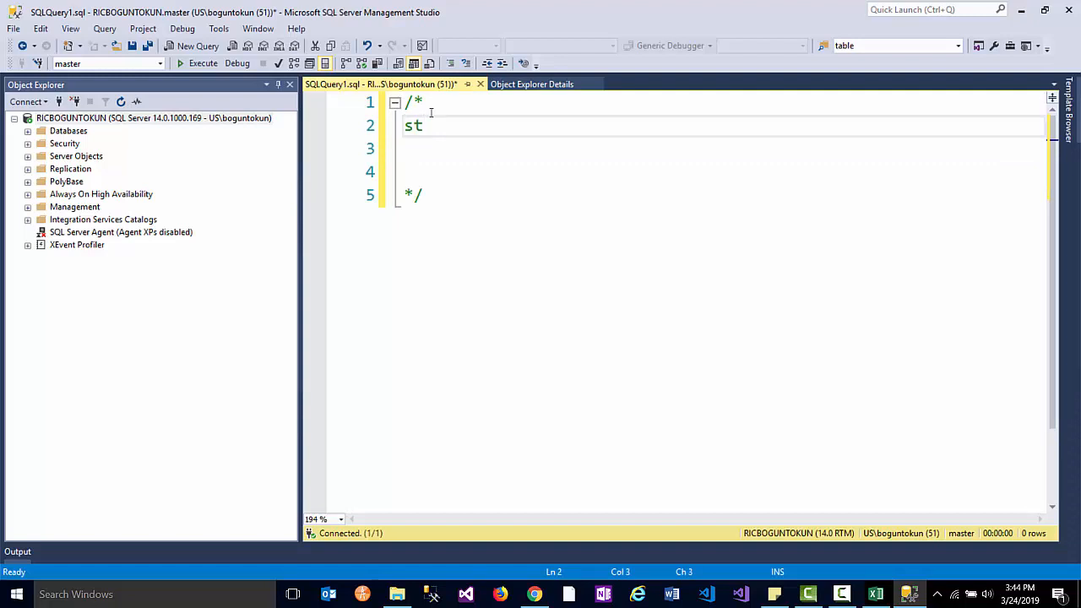
pyautogui.press('BackSpace')
pyautogui.press('BackSpace')
pyautogui.keyDown('ctrl'); pyautogui.scroll(2, 442, 133); pyautogui.keyUp('ctrl')
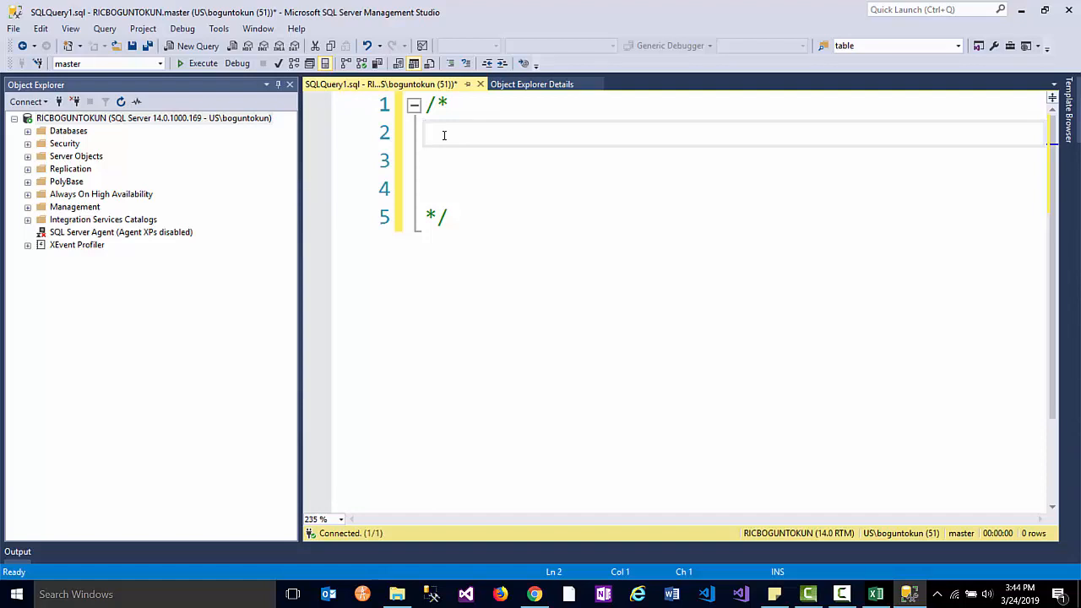
pyautogui.write('steP')
pyautogui.press('BackSpace')
pyautogui.write('P[')
pyautogui.press('BackSpace')
pyautogui.write('p 1: Crea')
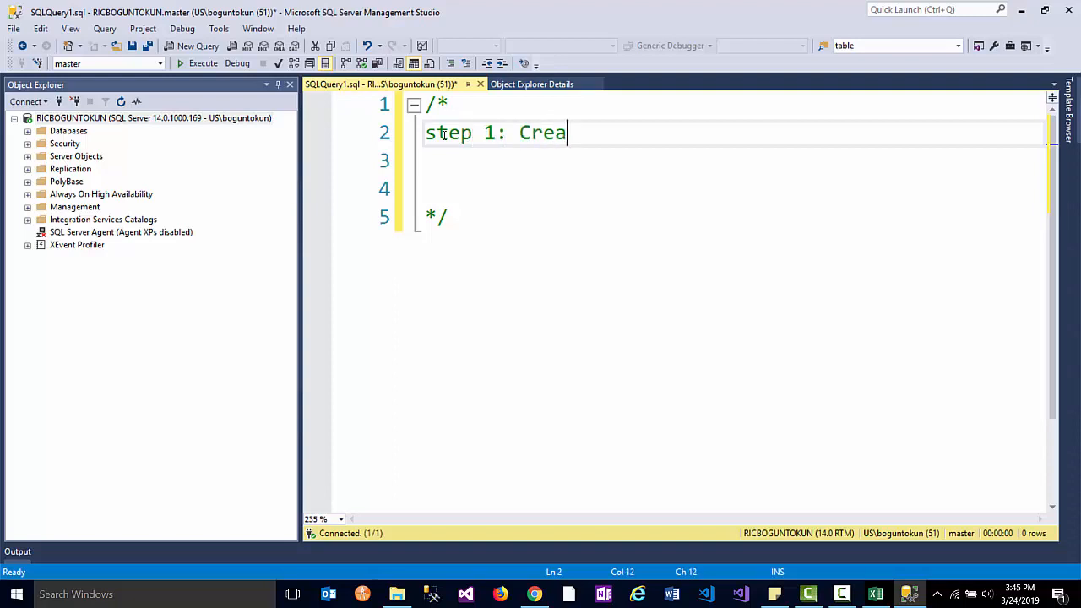
pyautogui.write('te STUDENT datab')
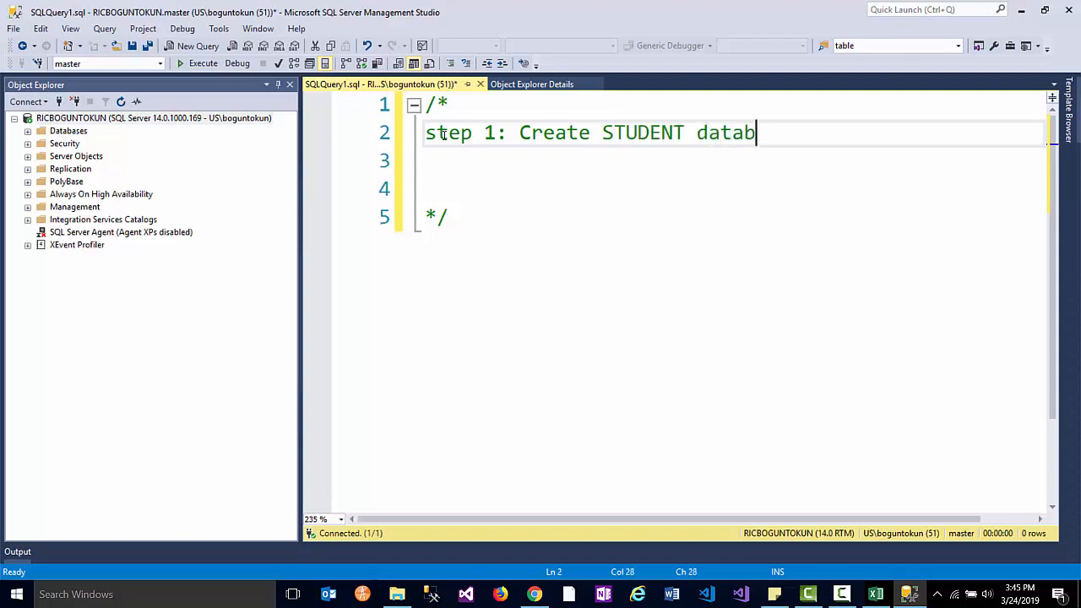
pyautogui.write('ase')
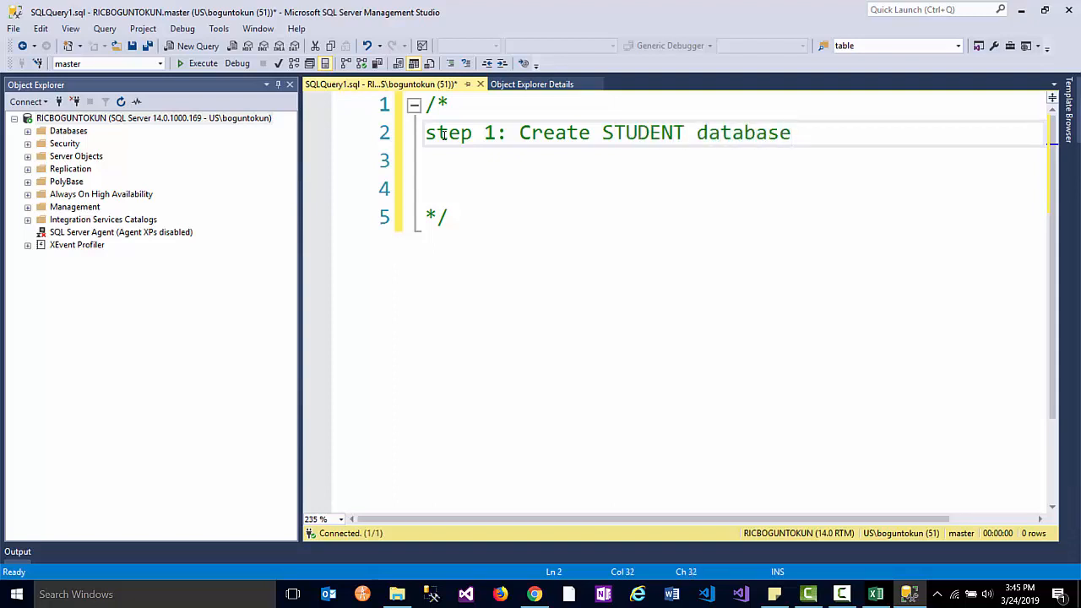
pyautogui.click(56, 133)
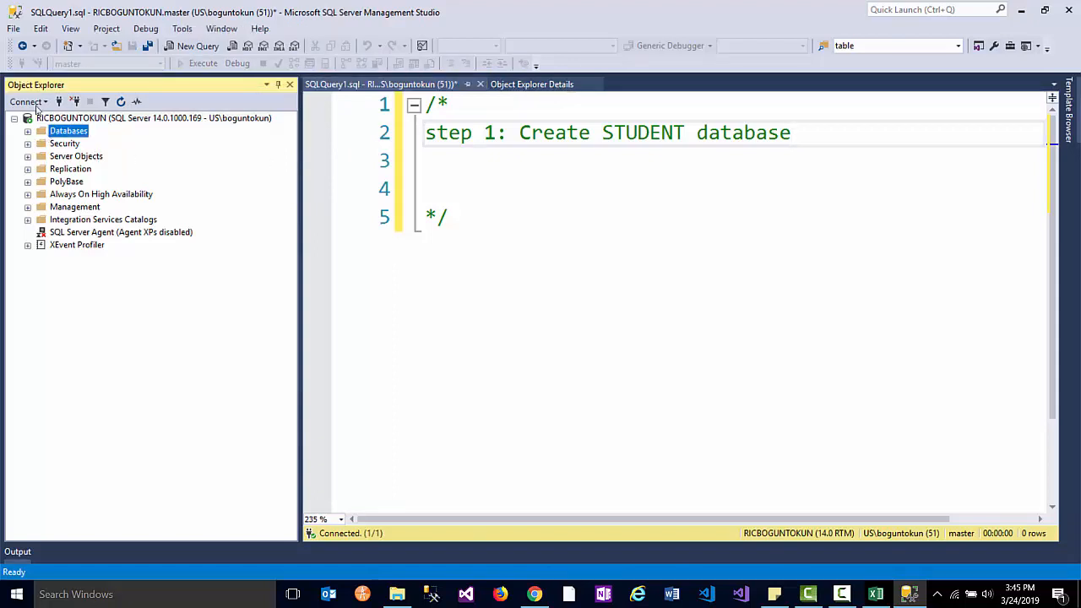
# - Open the New Database dialog from the Databases folder, checking the Excel table designs along the way
pyautogui.hotkey('shift', 'F10')
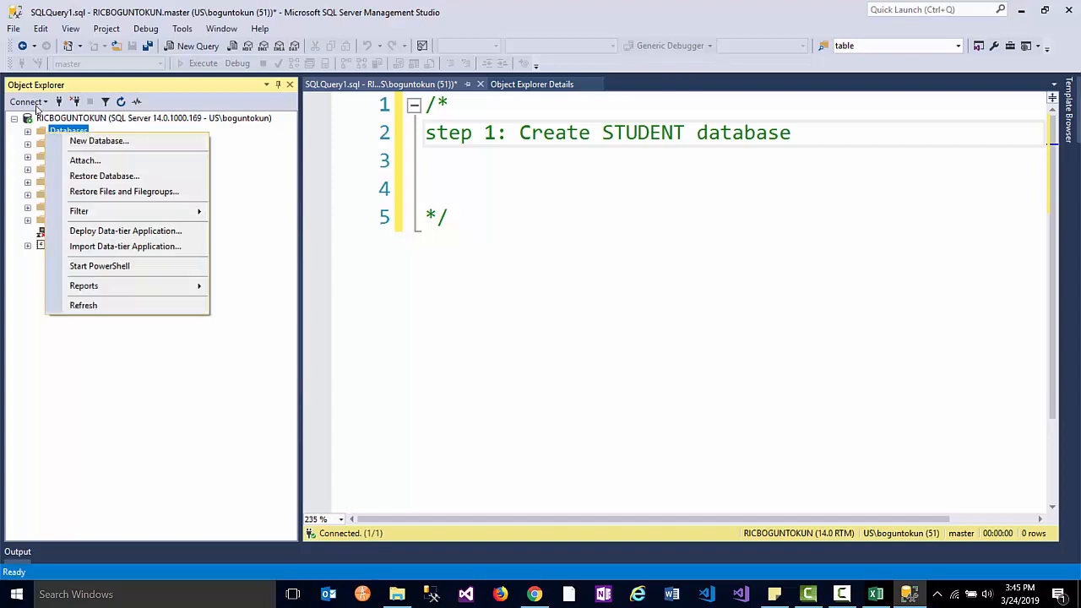
pyautogui.click(95, 141)
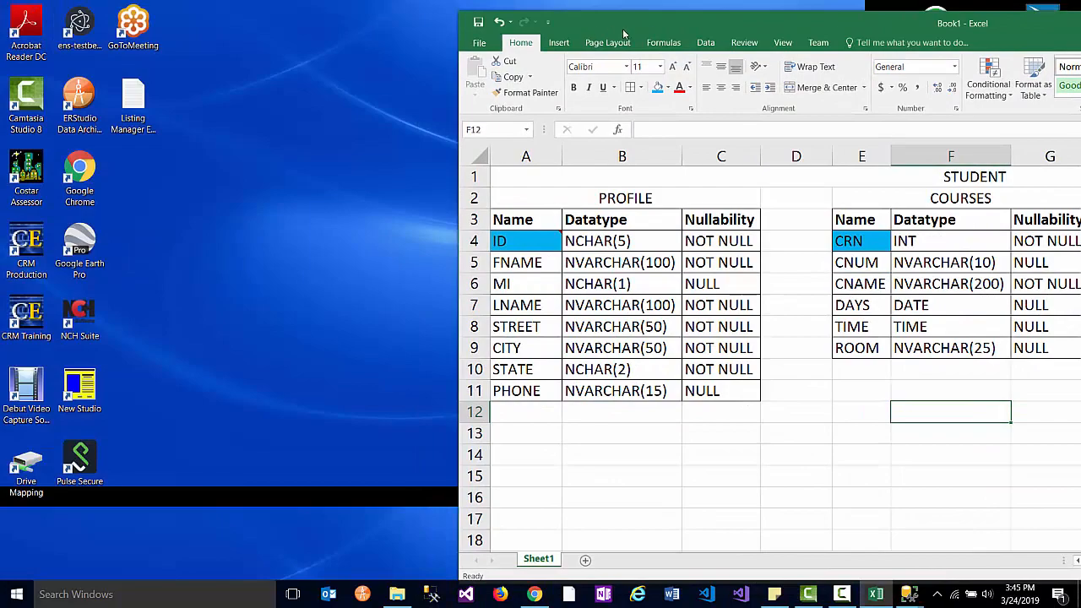
pyautogui.doubleClick(595, 21)
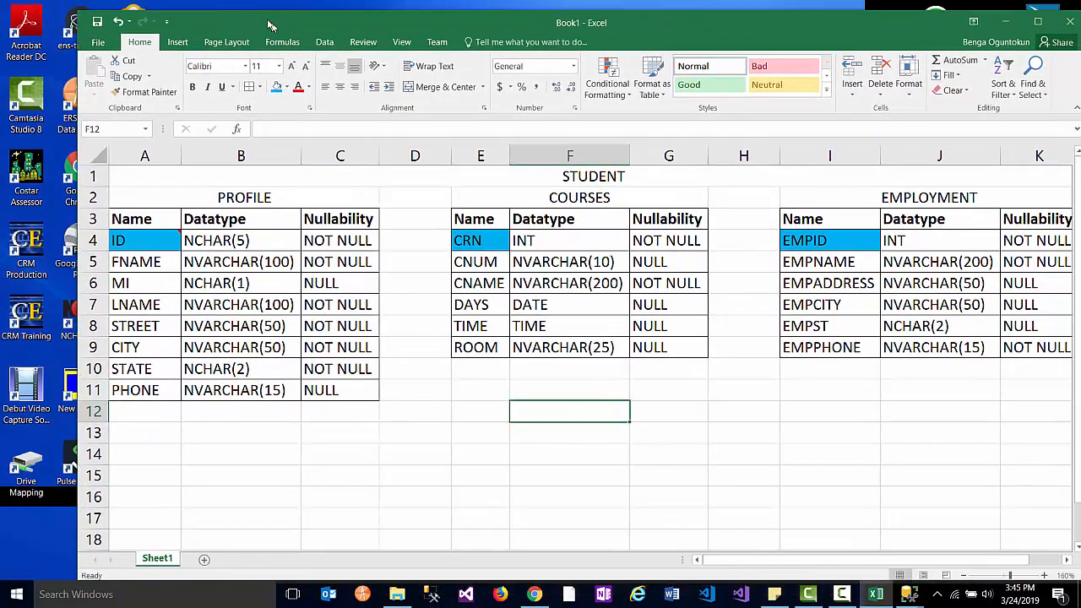
pyautogui.click(483, 171)
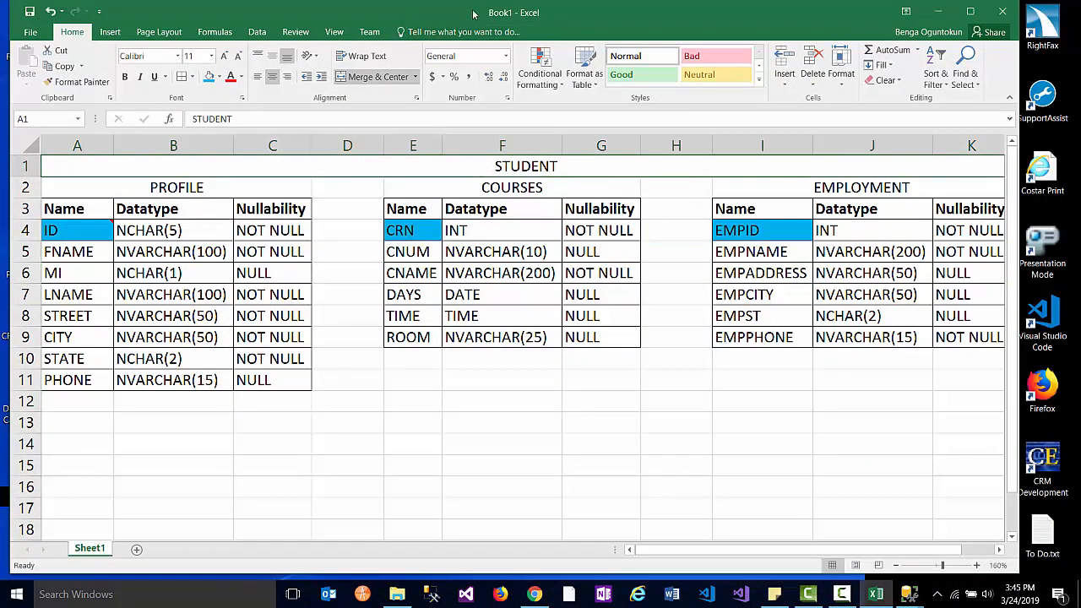
pyautogui.moveTo(473, 13); pyautogui.dragTo(1080, 12)
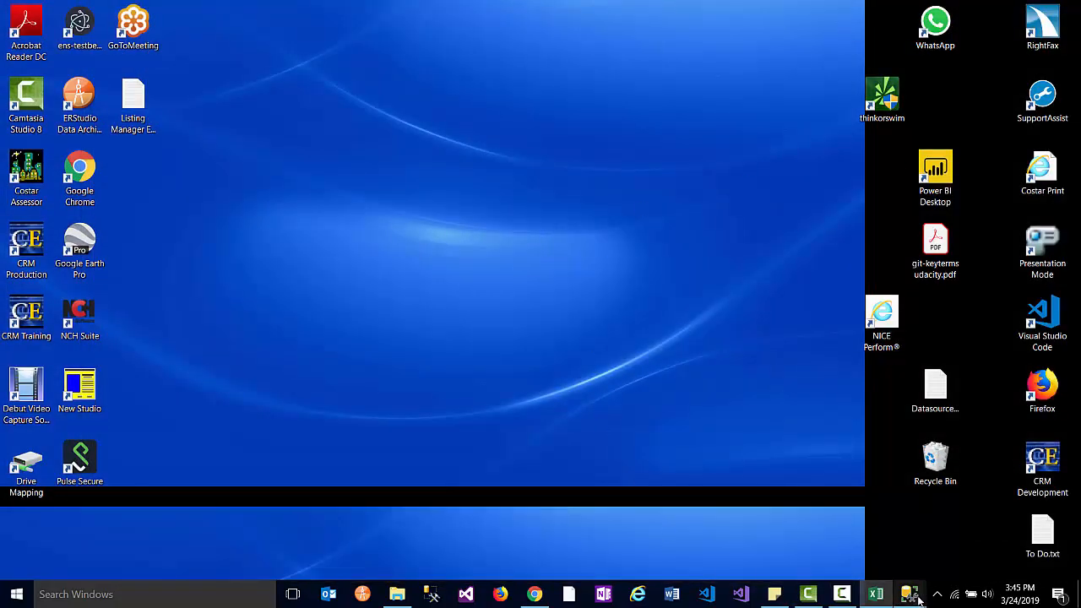
pyautogui.moveTo(908, 593)
pyautogui.click(980, 531)
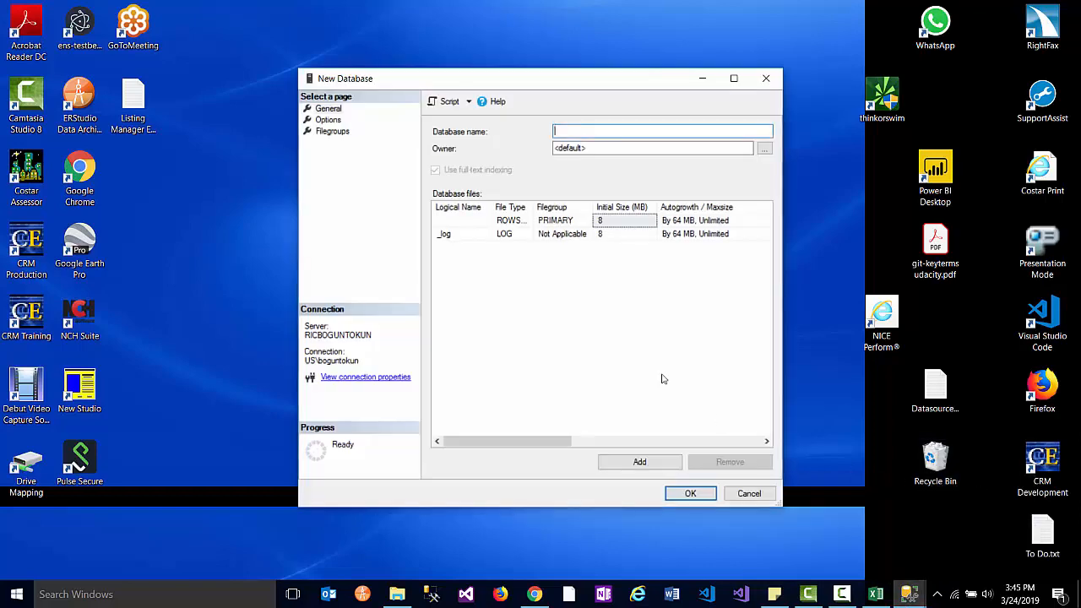
# - Enter STUDENT as the database name and widen the Logical Name and File Type columns
pyautogui.moveTo(909, 593)
pyautogui.click(859, 531)
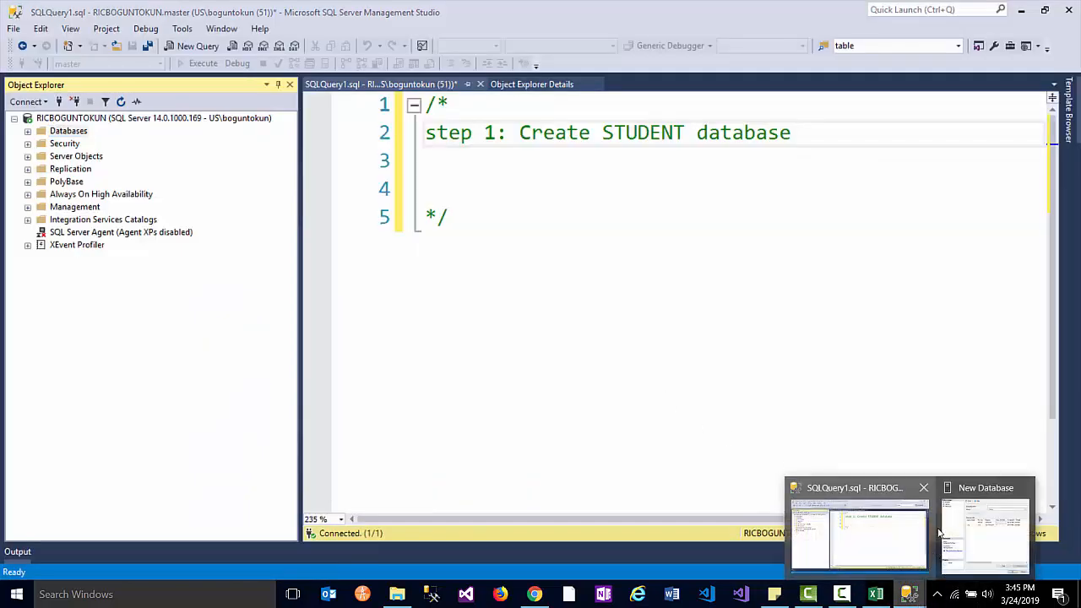
pyautogui.click(980, 520)
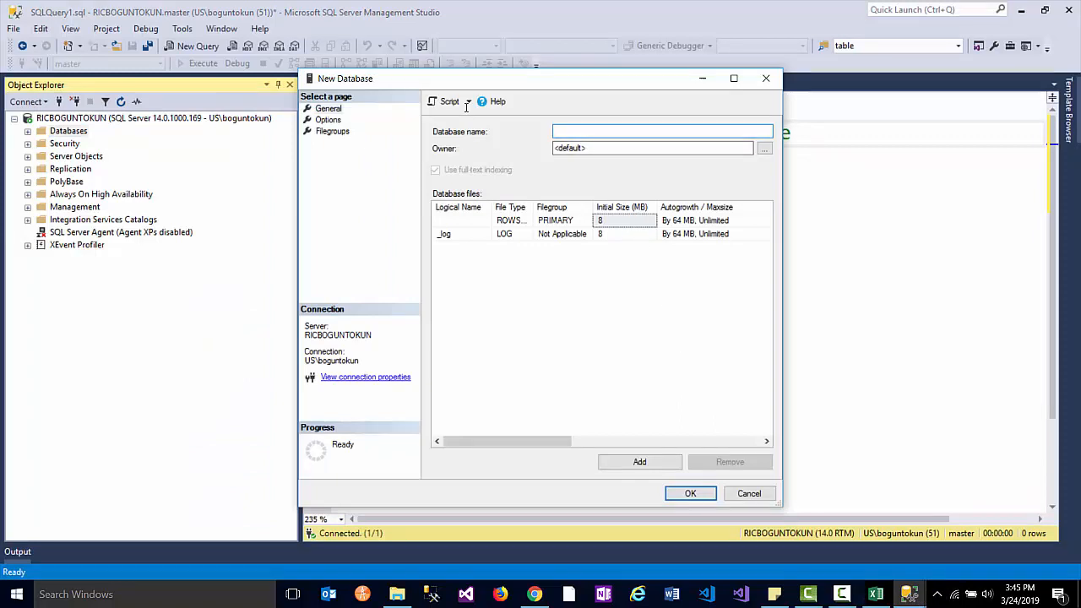
pyautogui.write('STUD')
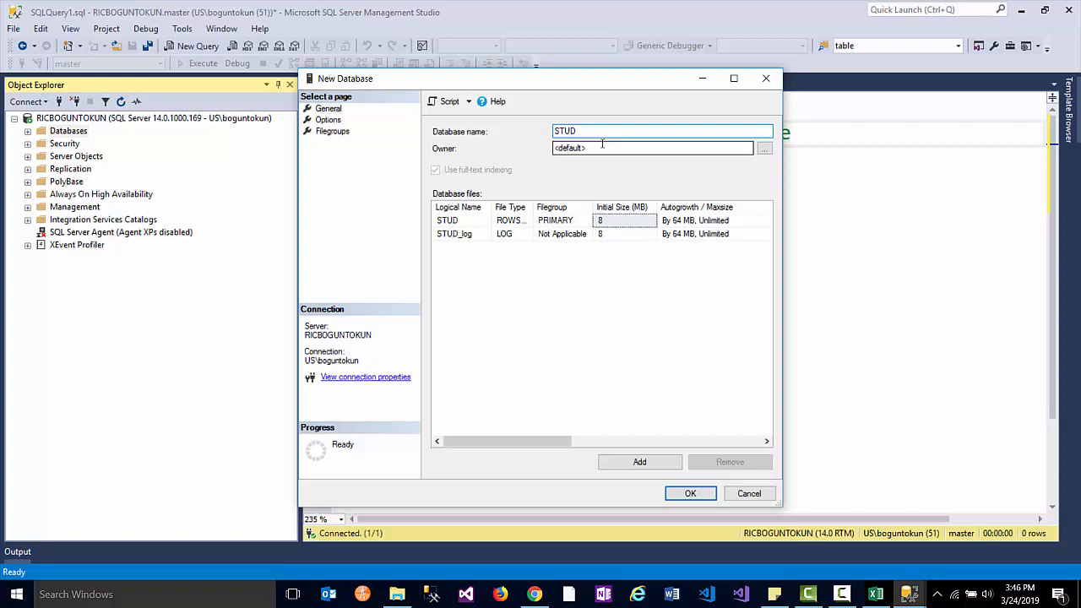
pyautogui.write('ENT')
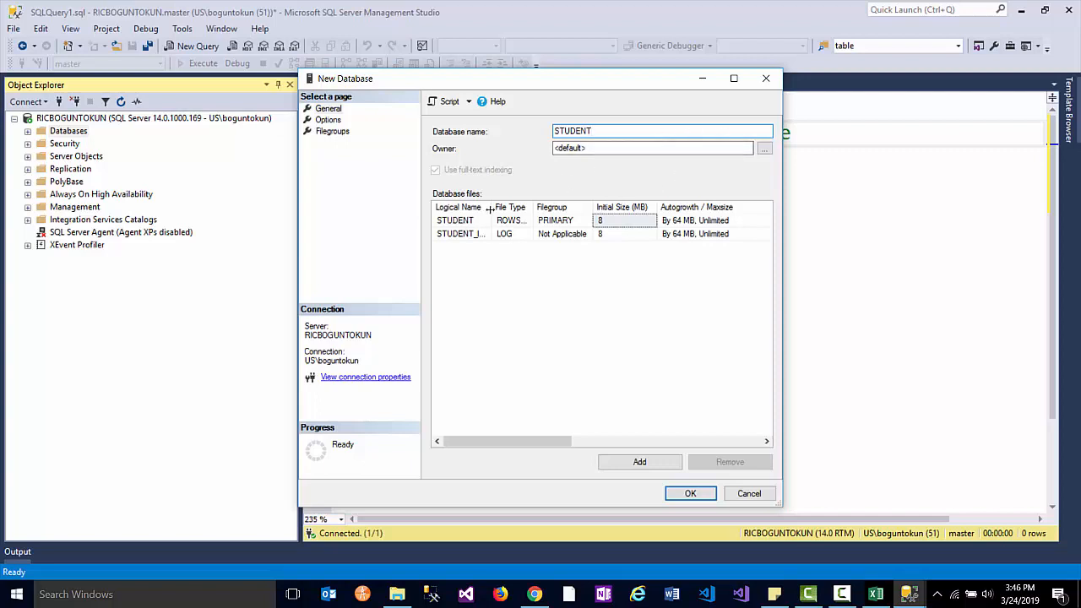
pyautogui.moveTo(489, 209); pyautogui.dragTo(517, 210)
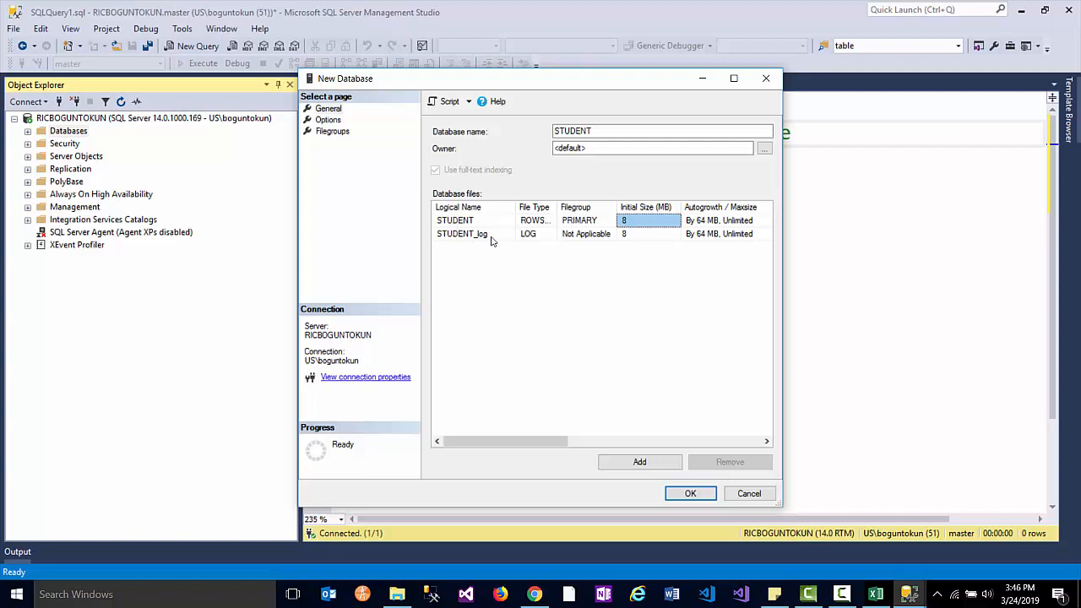
pyautogui.moveTo(555, 210); pyautogui.dragTo(568, 210)
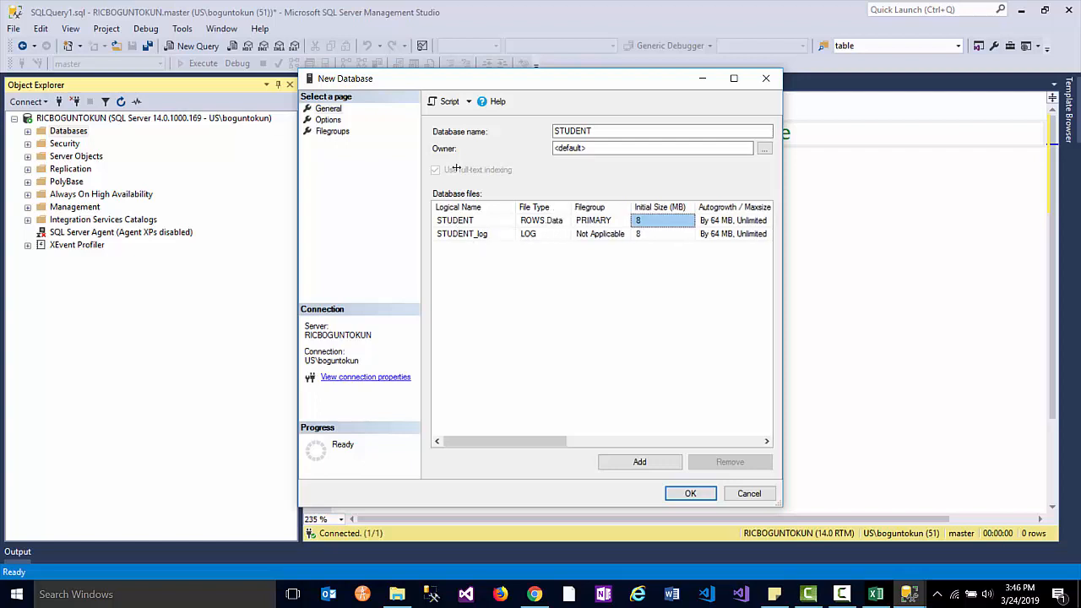
pyautogui.click(545, 221)
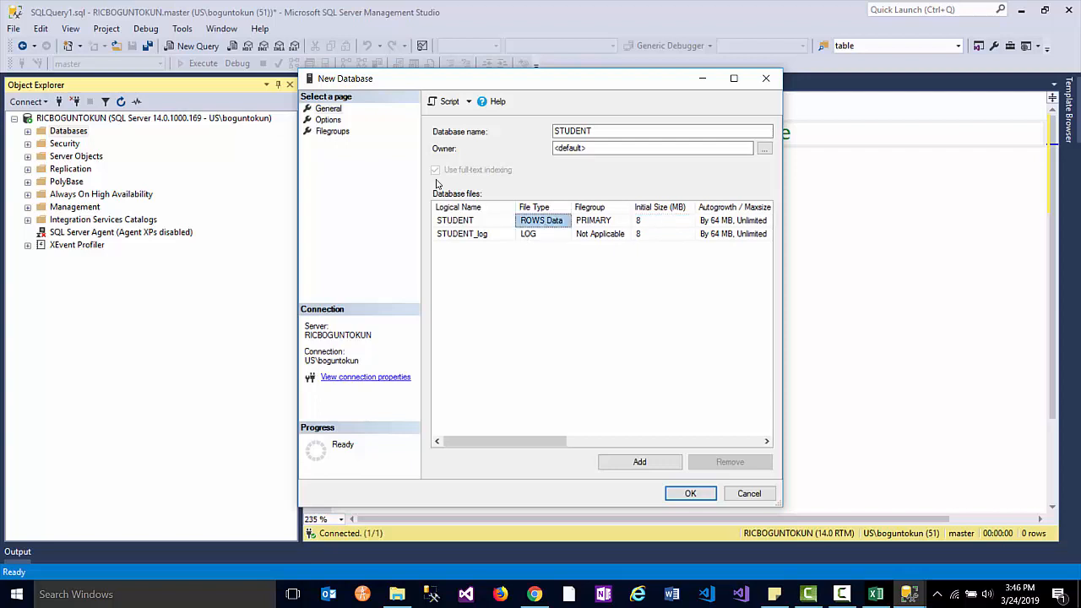
# - Script the STUDENT database creation to a new query window
pyautogui.click(543, 235)
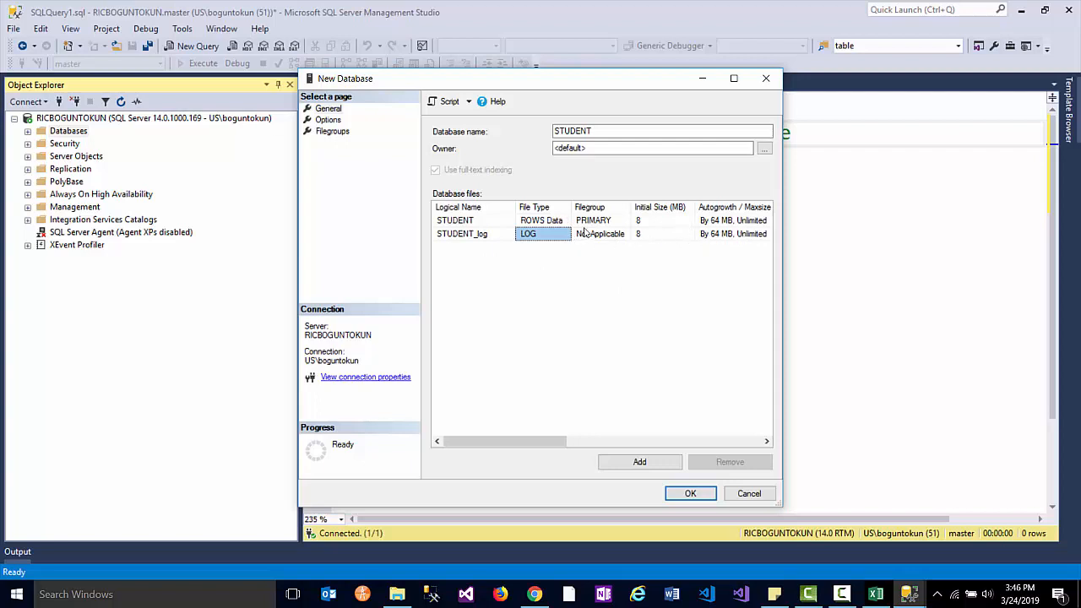
pyautogui.click(469, 102)
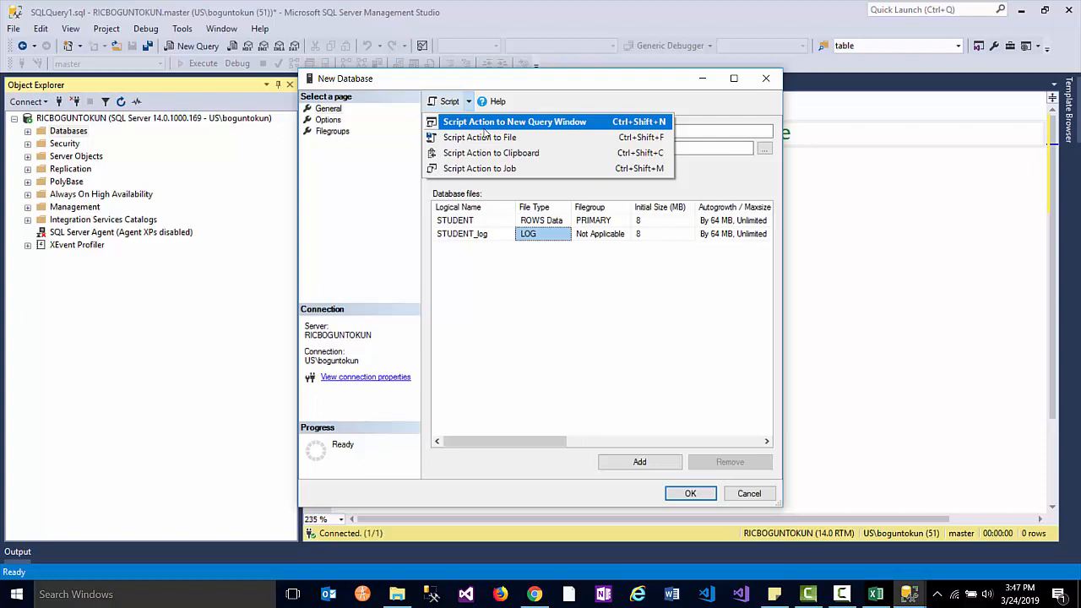
pyautogui.click(486, 125)
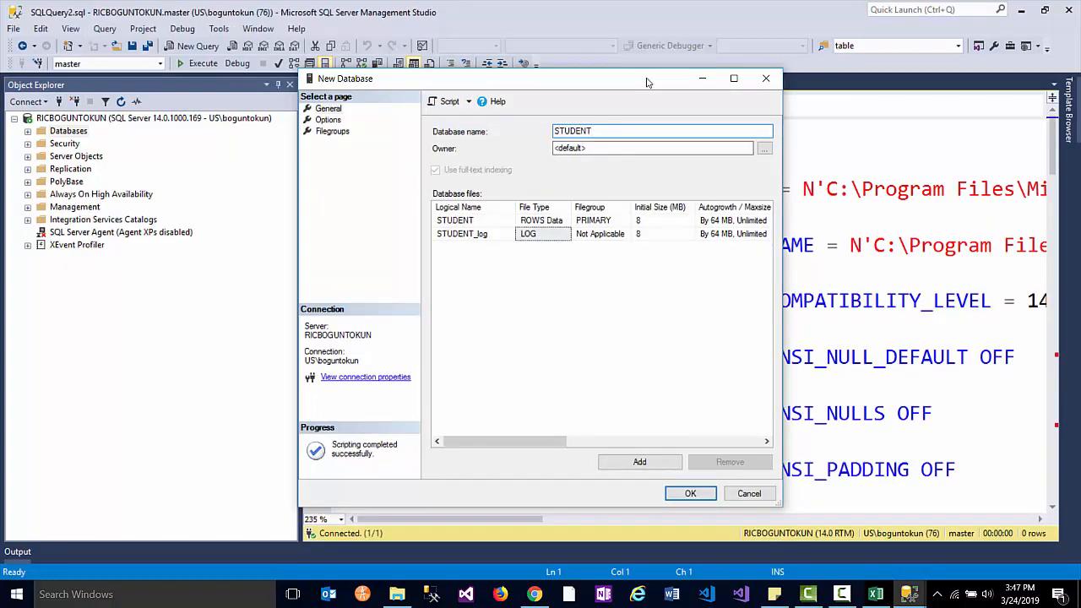
# - Review the generated CREATE DATABASE and ALTER DATABASE statements in the new query script
pyautogui.moveTo(648, 82); pyautogui.dragTo(651, 560)
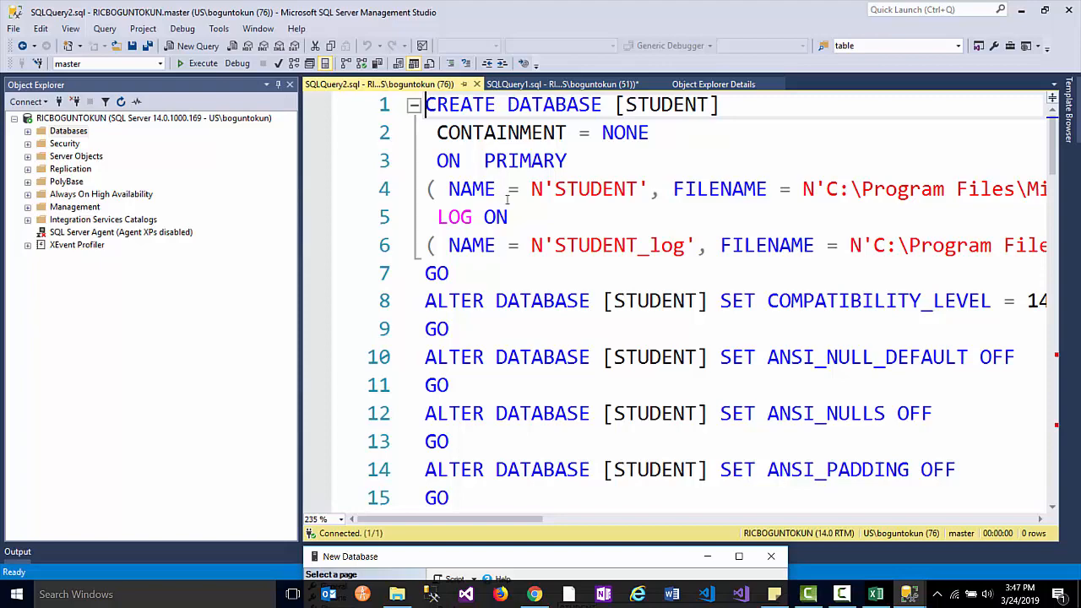
pyautogui.keyDown('ctrl'); pyautogui.scroll(-5, 506, 199); pyautogui.keyUp('ctrl')
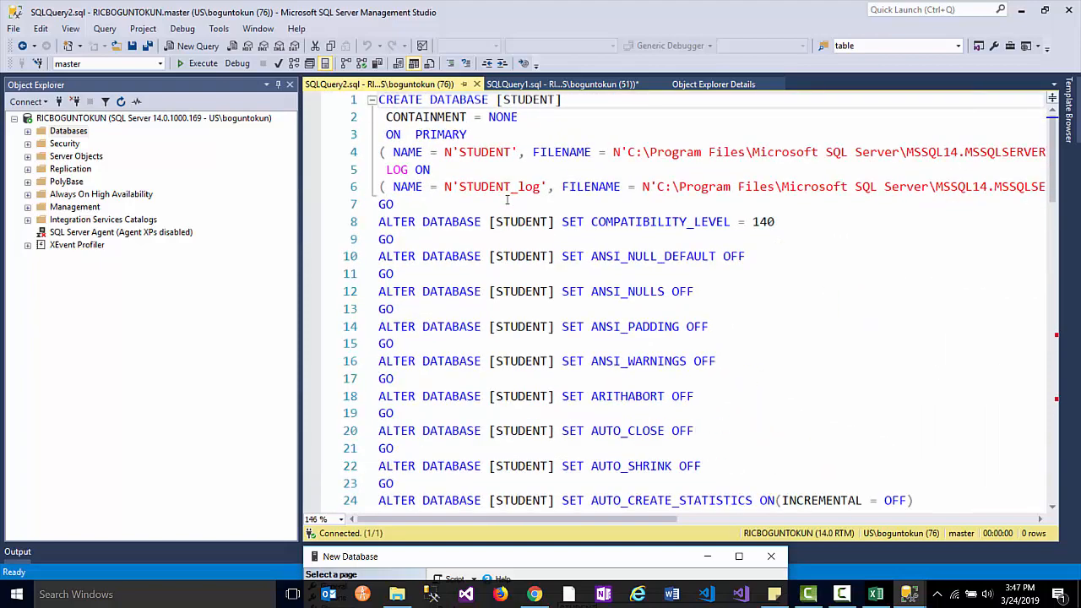
pyautogui.keyDown('ctrl'); pyautogui.scroll(-4, 507, 200); pyautogui.keyUp('ctrl')
pyautogui.keyDown('ctrl'); pyautogui.scroll(2, 507, 199); pyautogui.keyUp('ctrl')
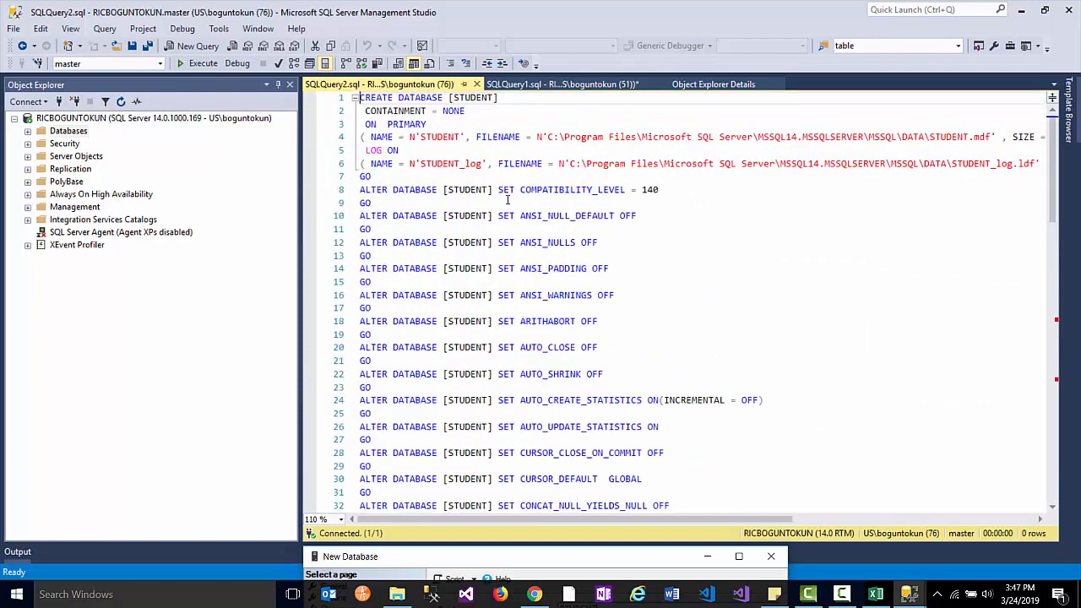
pyautogui.keyDown('ctrl'); pyautogui.scroll(1, 507, 199); pyautogui.keyUp('ctrl')
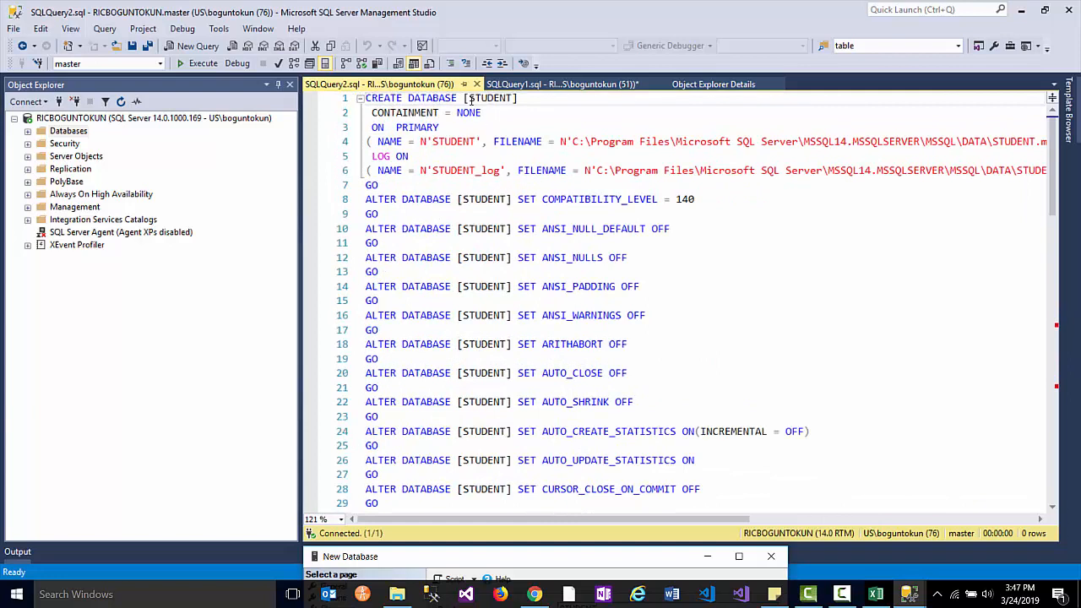
pyautogui.moveTo(457, 99); pyautogui.dragTo(365, 99)
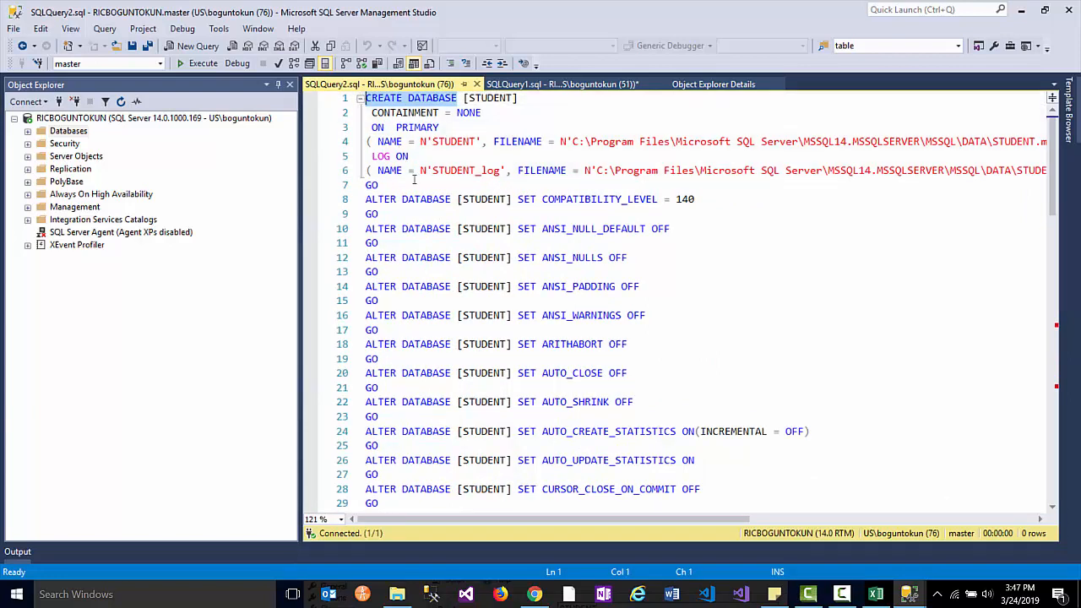
pyautogui.moveTo(366, 199); pyautogui.dragTo(592, 518)
pyautogui.click(593, 346)
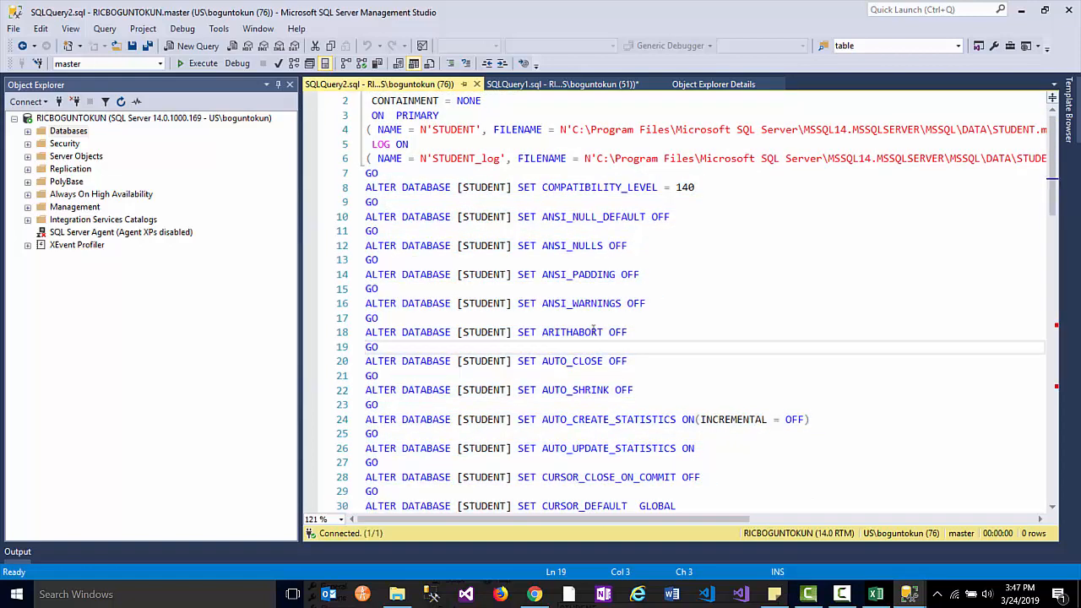
pyautogui.scroll(1, 479, 194)
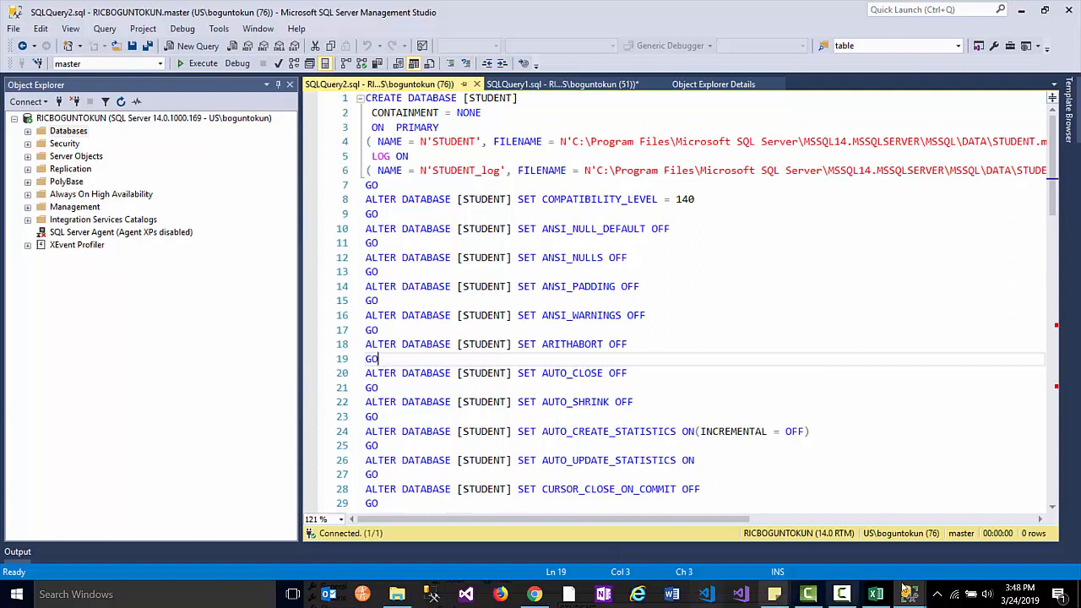
pyautogui.moveTo(908, 598)
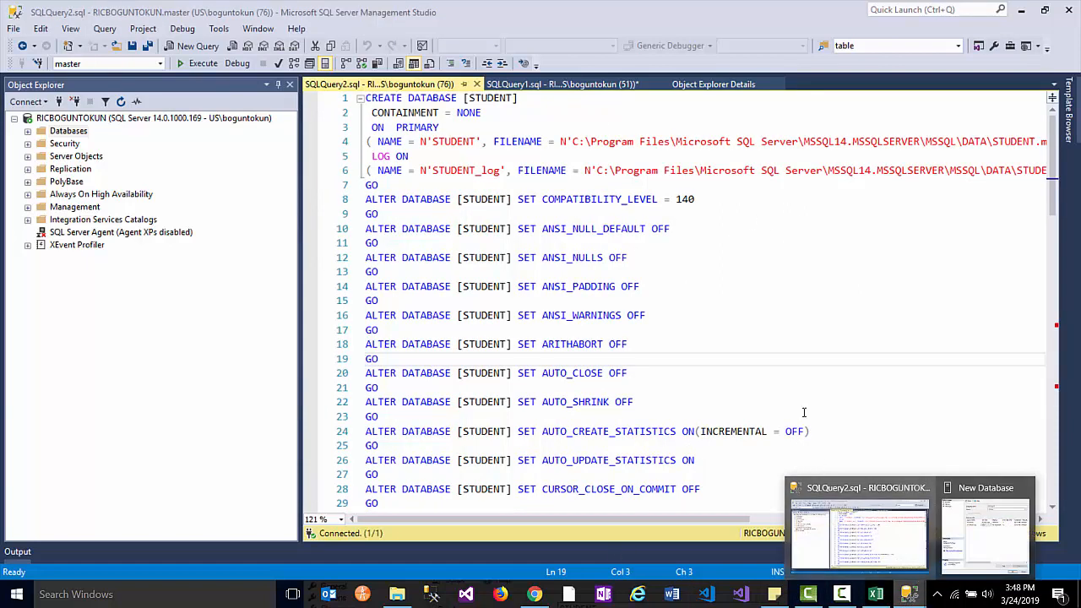
pyautogui.click(761, 295)
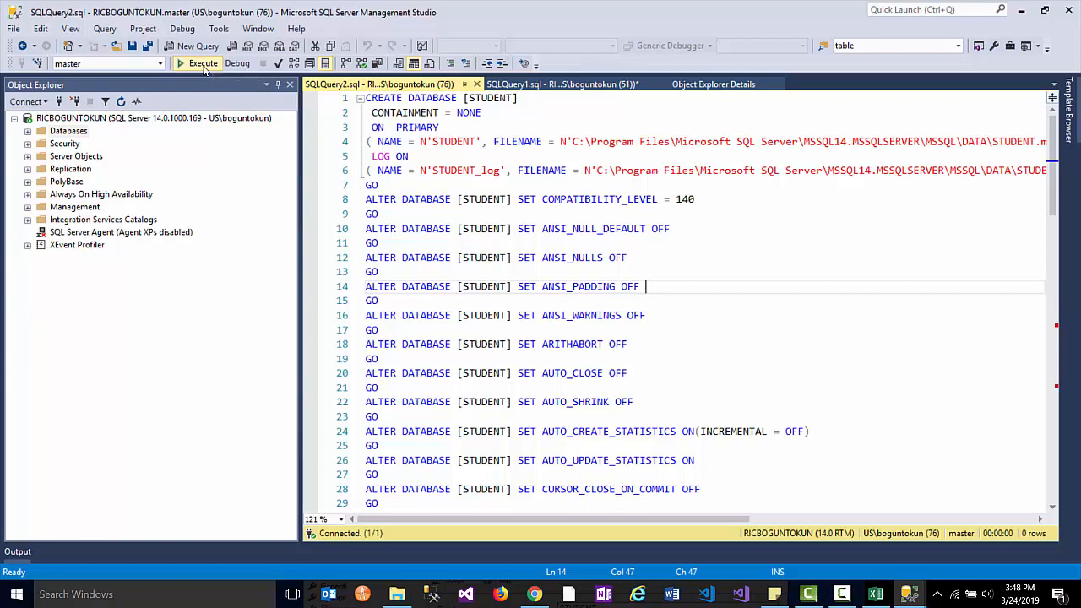
# - Restore the New Database window into view and confirm it with OK to create STUDENT
pyautogui.moveTo(918, 599)
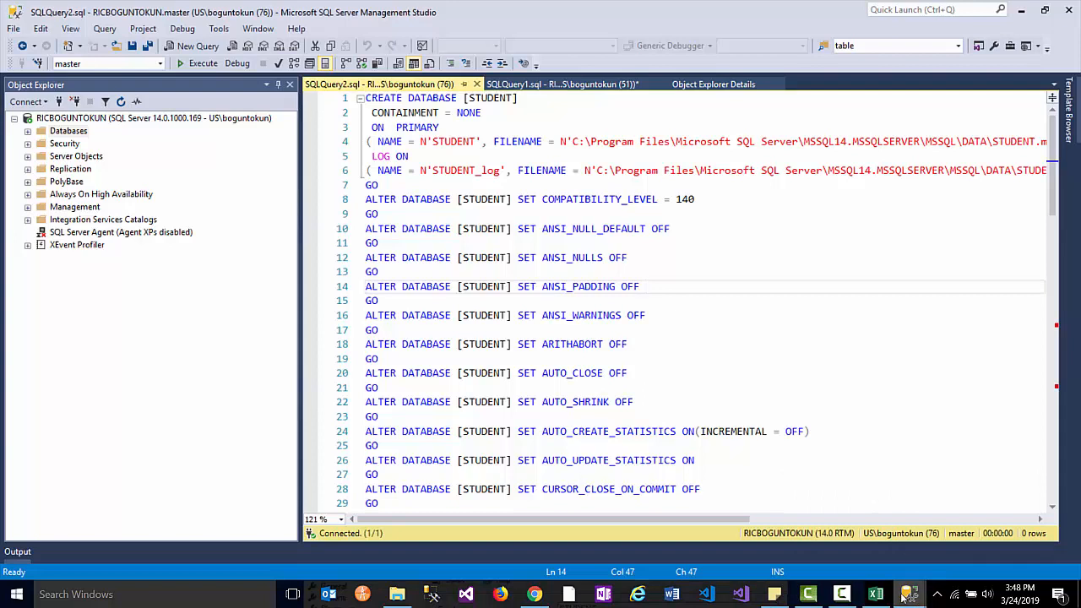
pyautogui.click(905, 598)
pyautogui.click(770, 472)
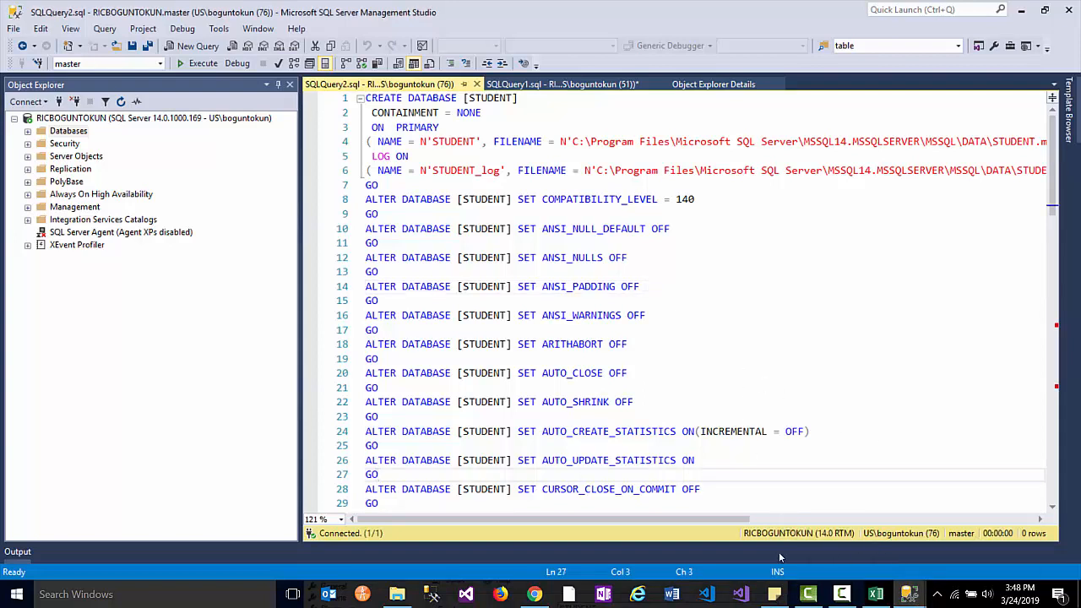
pyautogui.moveTo(908, 596)
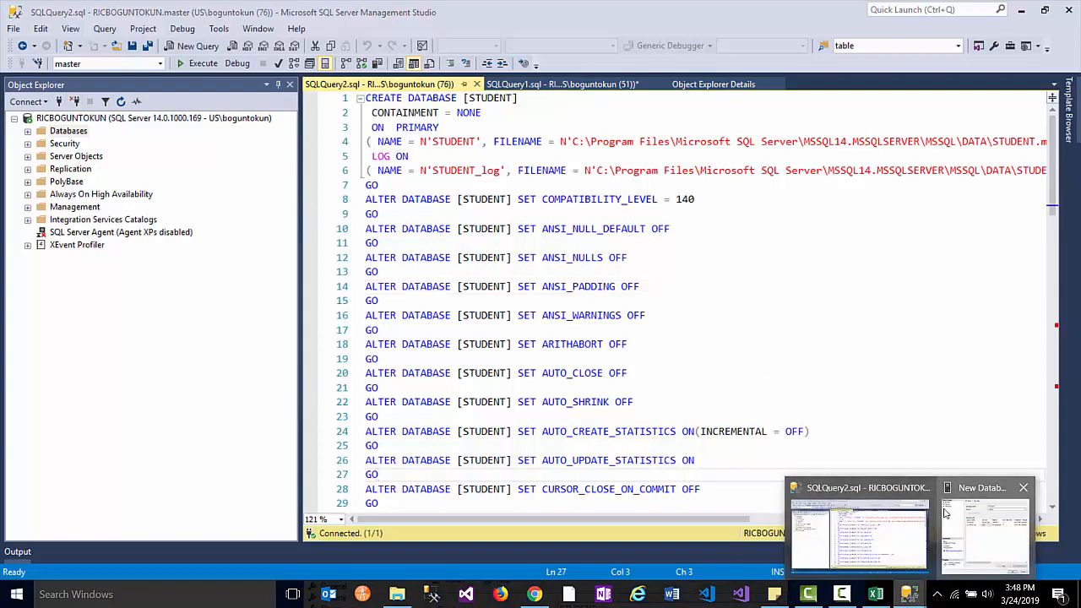
pyautogui.click(945, 513)
pyautogui.moveTo(664, 555); pyautogui.dragTo(701, 88)
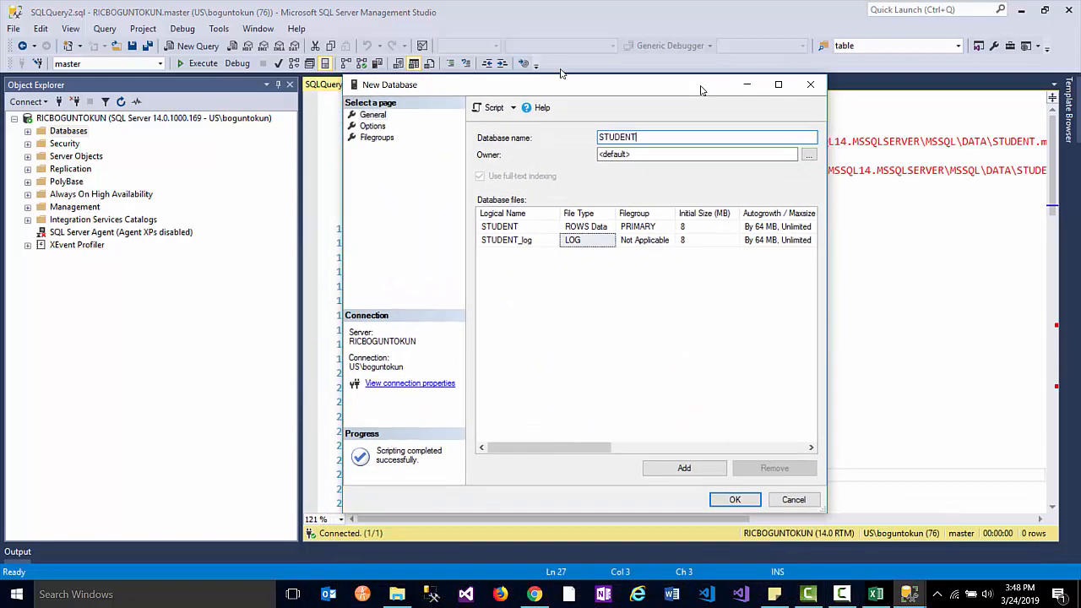
pyautogui.click(735, 500)
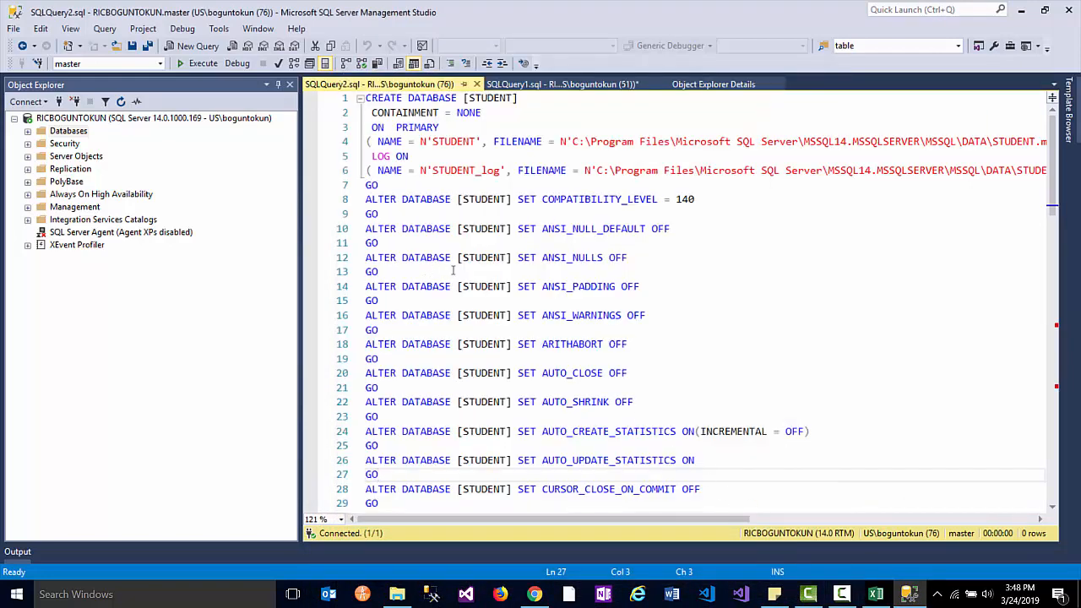
# - Refresh the Databases list and confirm STUDENT is listed by expanding and collapsing it
pyautogui.click(29, 131)
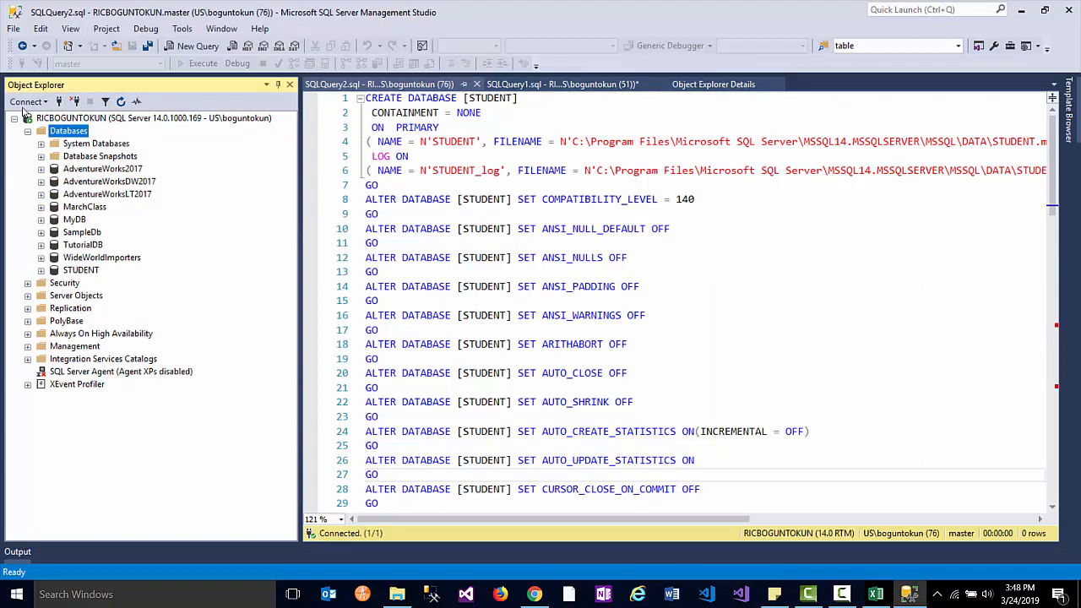
pyautogui.click(60, 270)
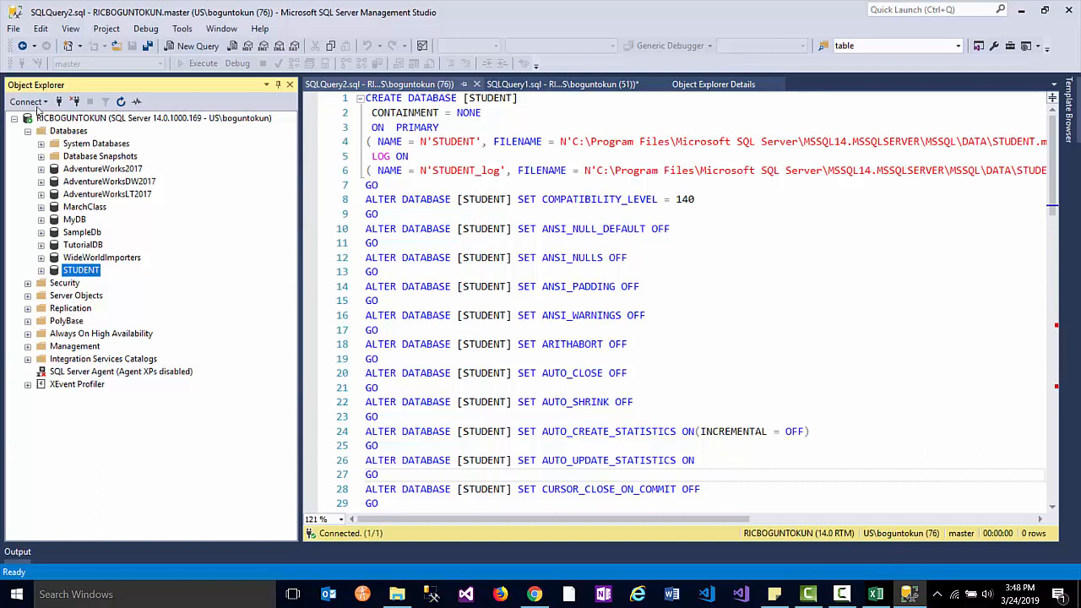
pyautogui.press('Left')
pyautogui.hotkey('shift', 'F10')
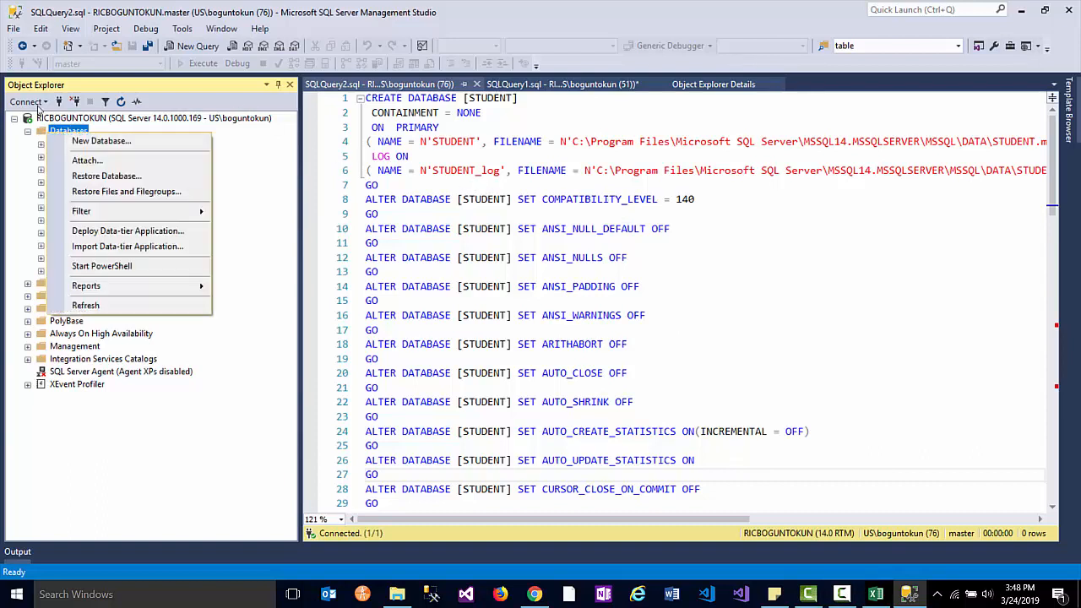
pyautogui.click(88, 308)
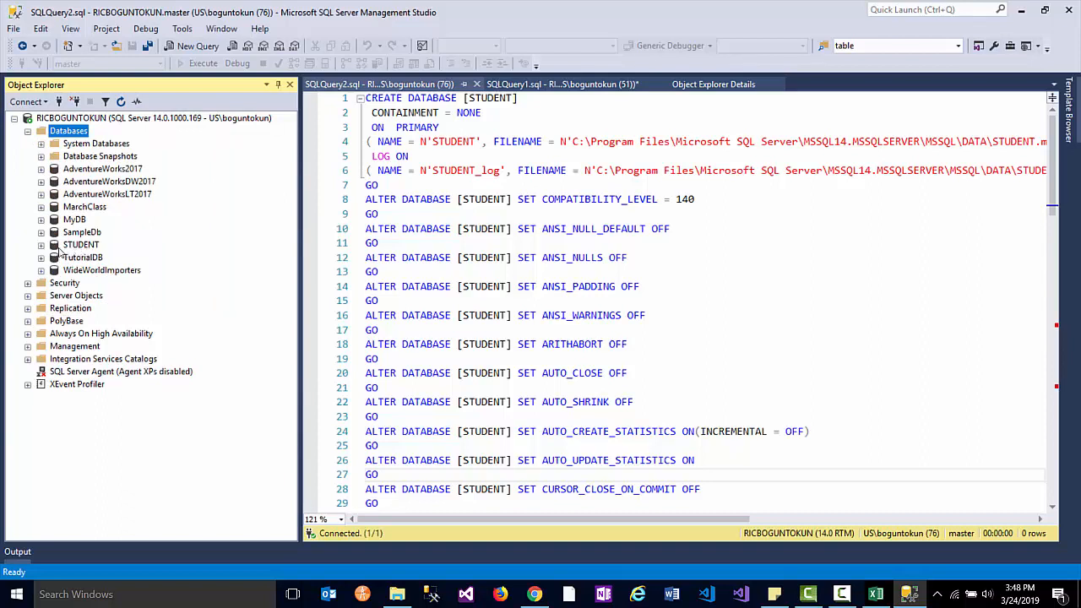
pyautogui.doubleClick(80, 245)
pyautogui.click(41, 246)
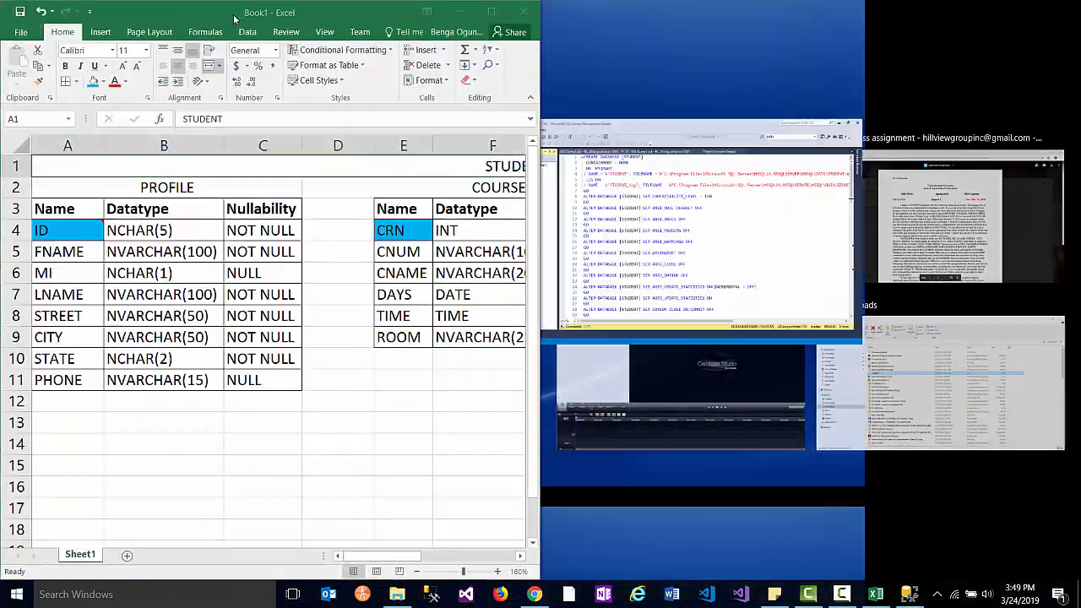
pyautogui.press('super+Up')
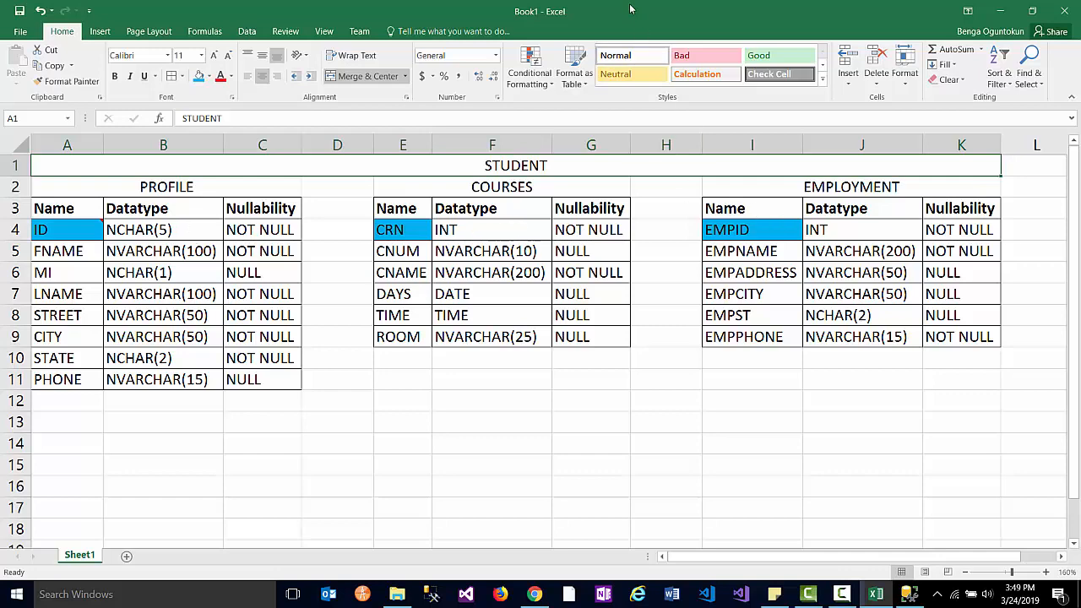
pyautogui.moveTo(630, 10); pyautogui.dragTo(1080, 34)
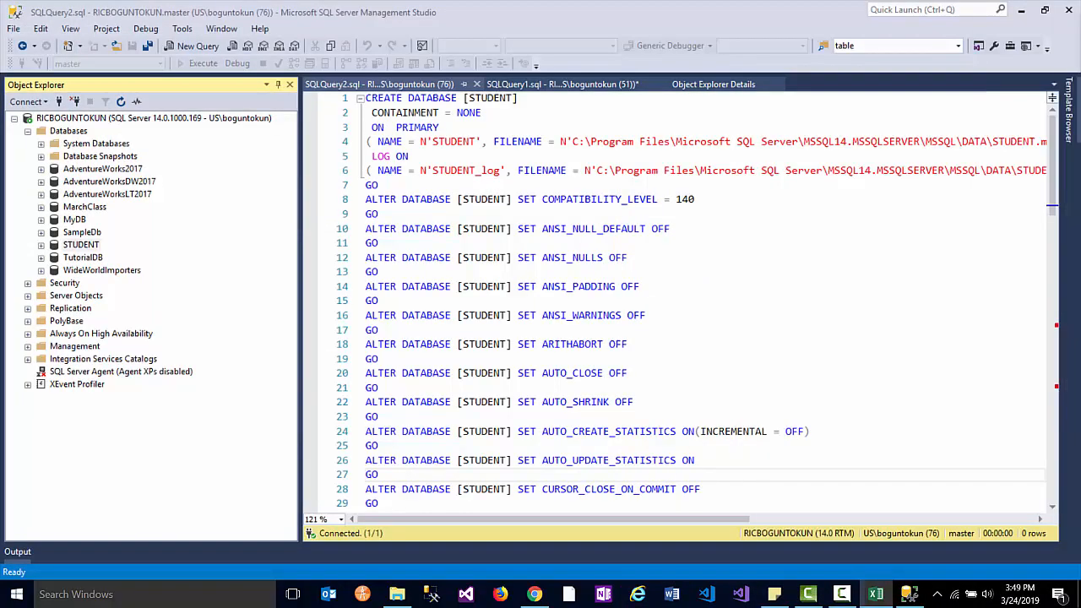
# - Expand STUDENT and create a new table from its Tables folder, opening dbo.Table_1
pyautogui.click(61, 246)
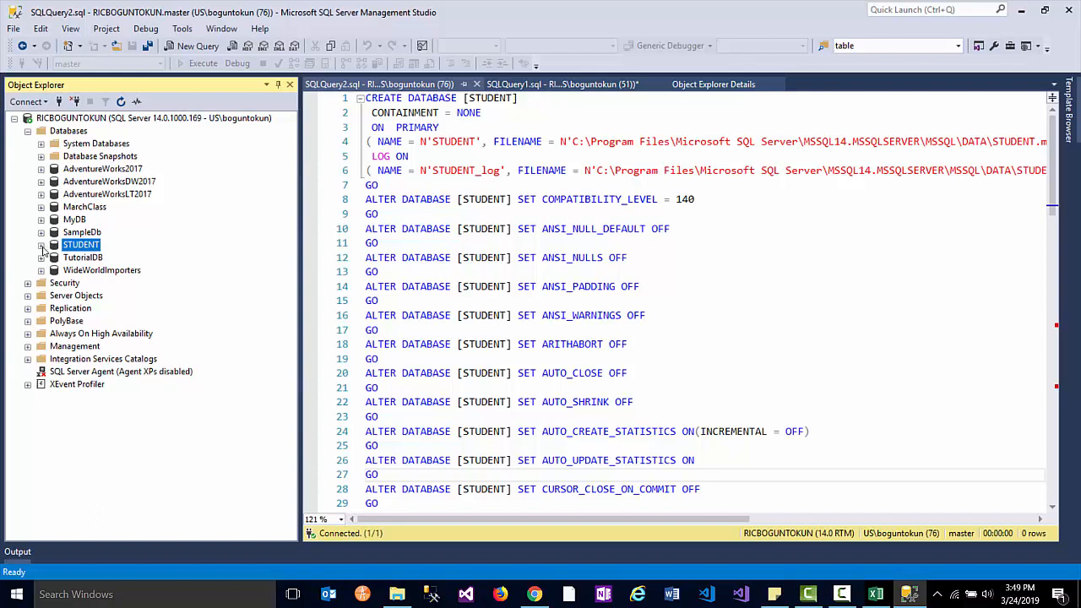
pyautogui.click(42, 244)
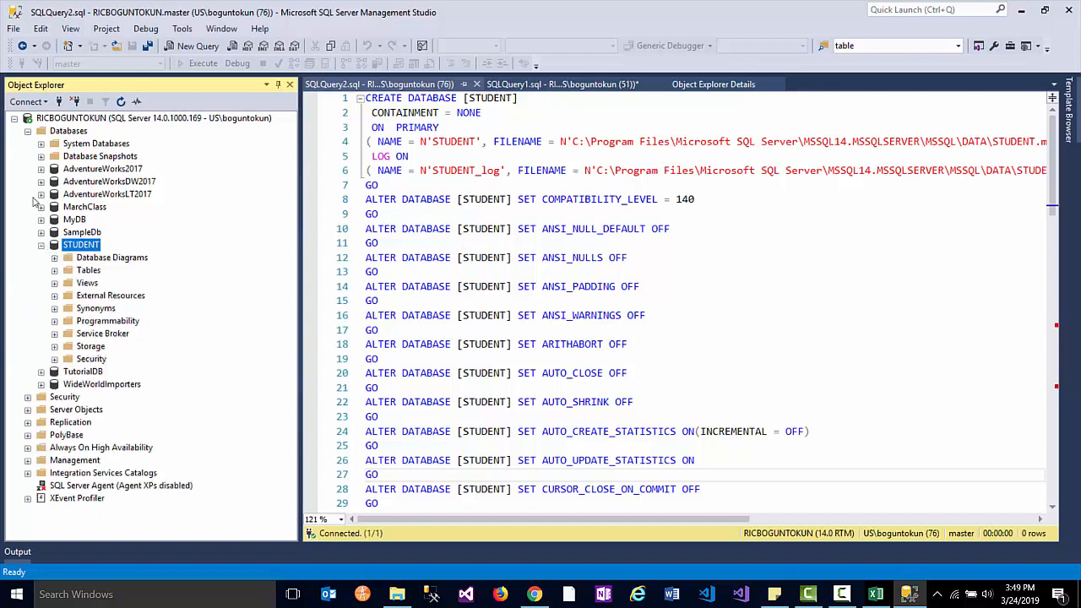
pyautogui.rightClick(85, 272)
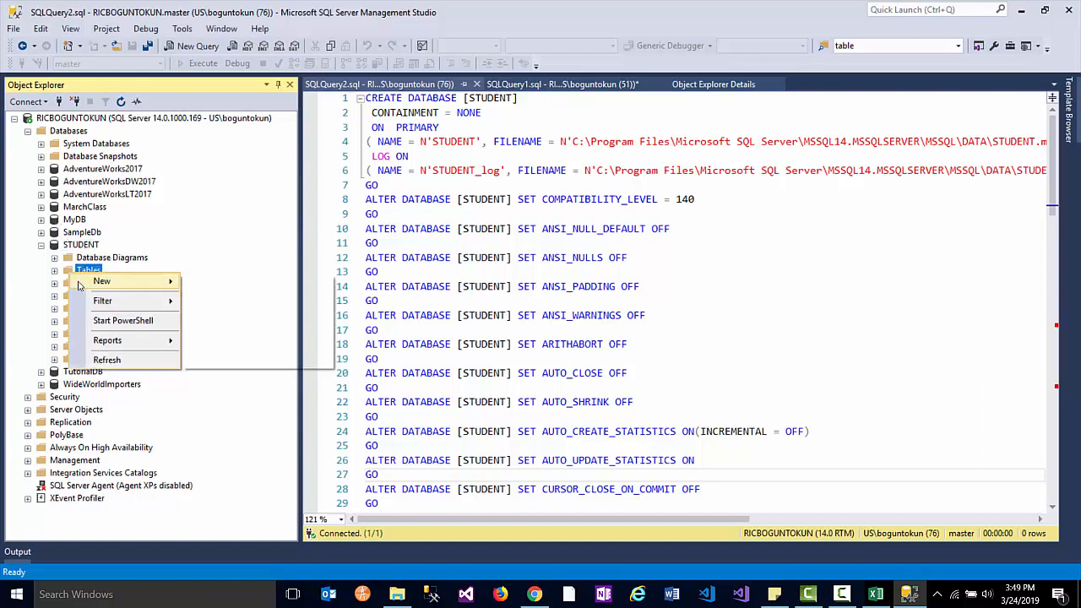
pyautogui.moveTo(112, 287)
pyautogui.click(167, 233)
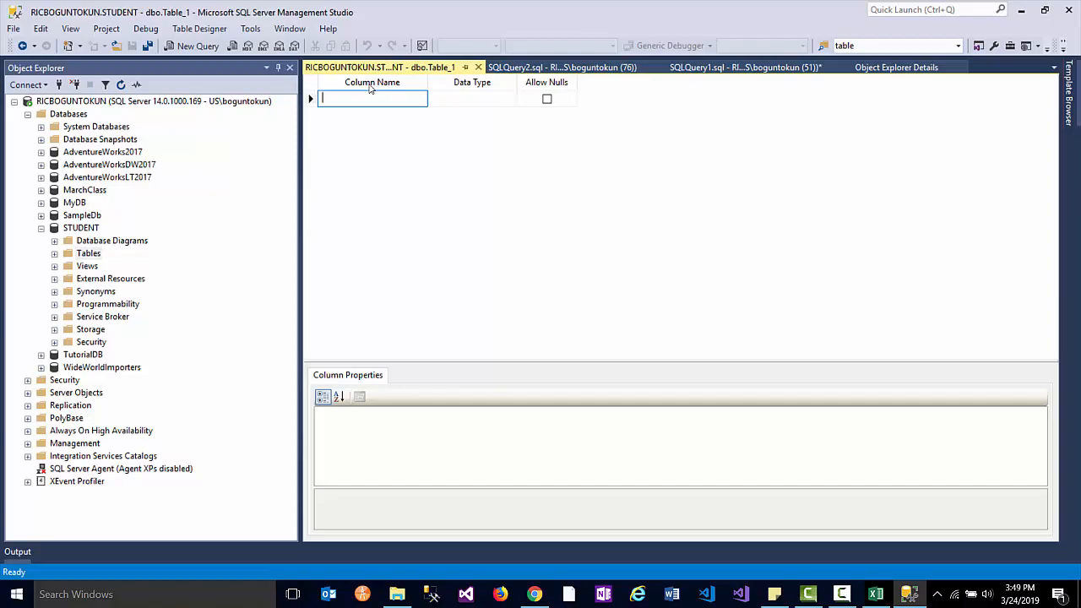
pyautogui.moveTo(1080, 41); pyautogui.dragTo(290, 12)
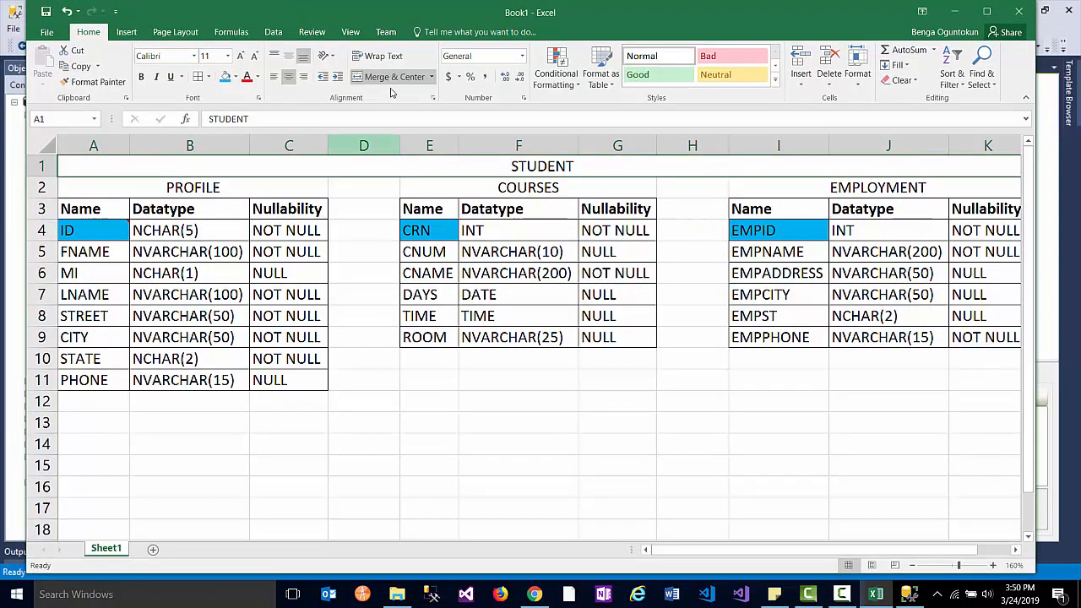
pyautogui.moveTo(430, 15); pyautogui.dragTo(1079, 26)
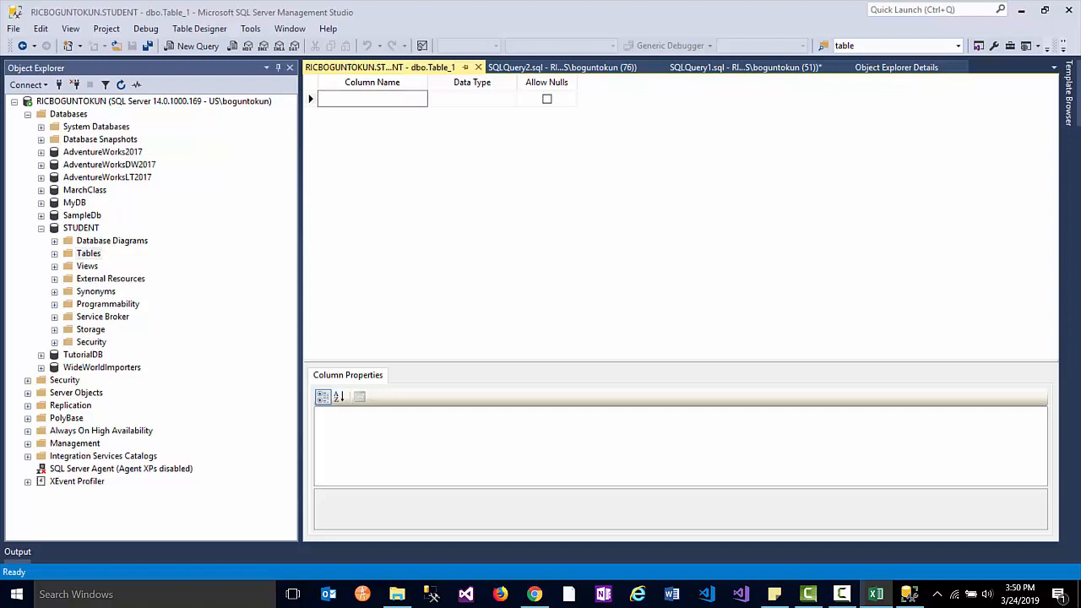
pyautogui.click(351, 99)
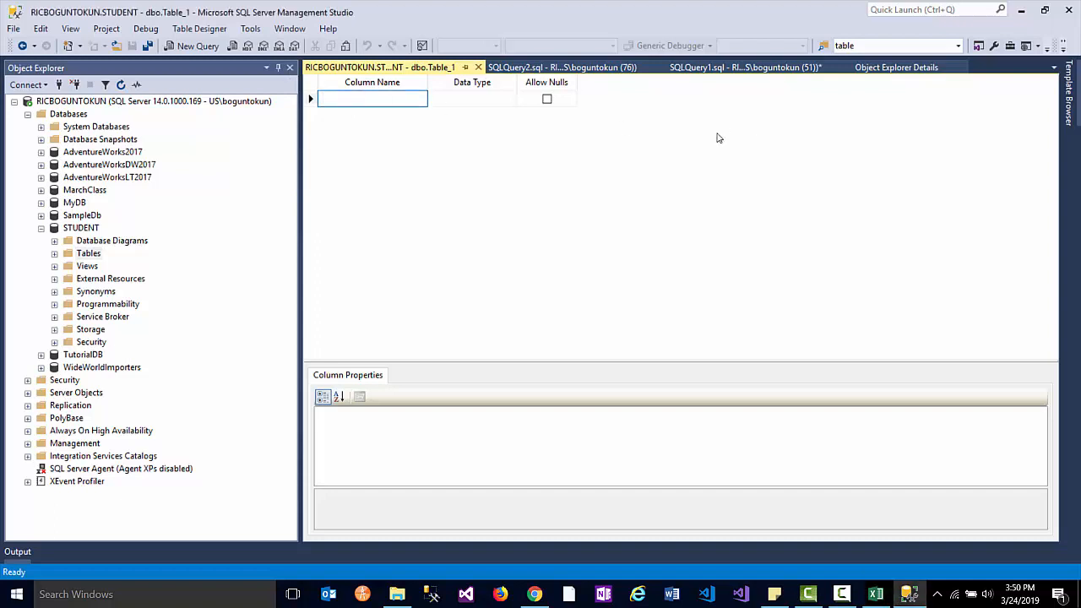
pyautogui.click(374, 101)
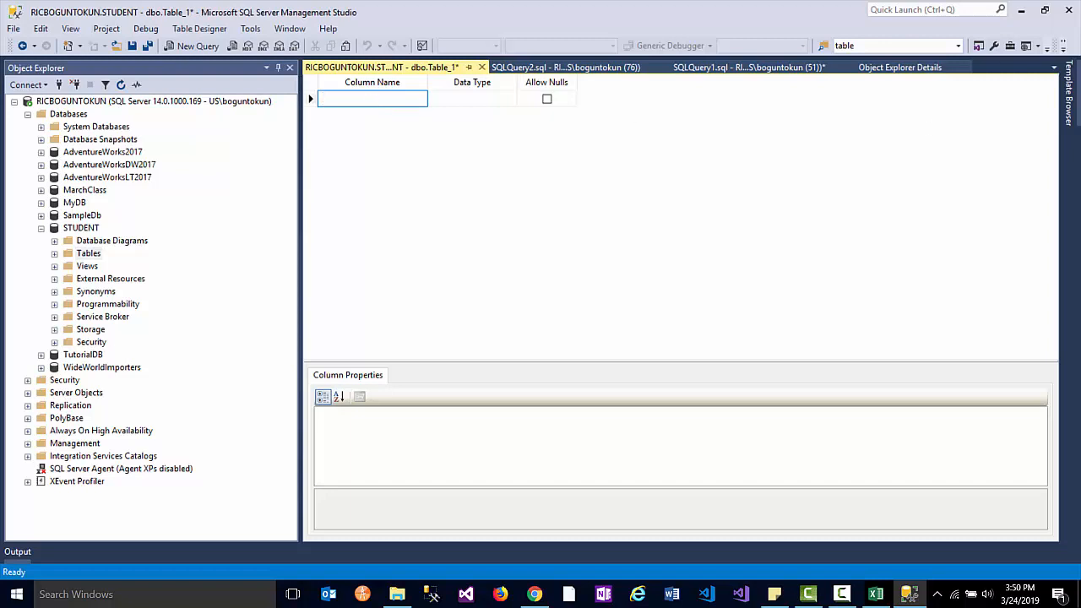
pyautogui.hotkey('alt', 'Tab')
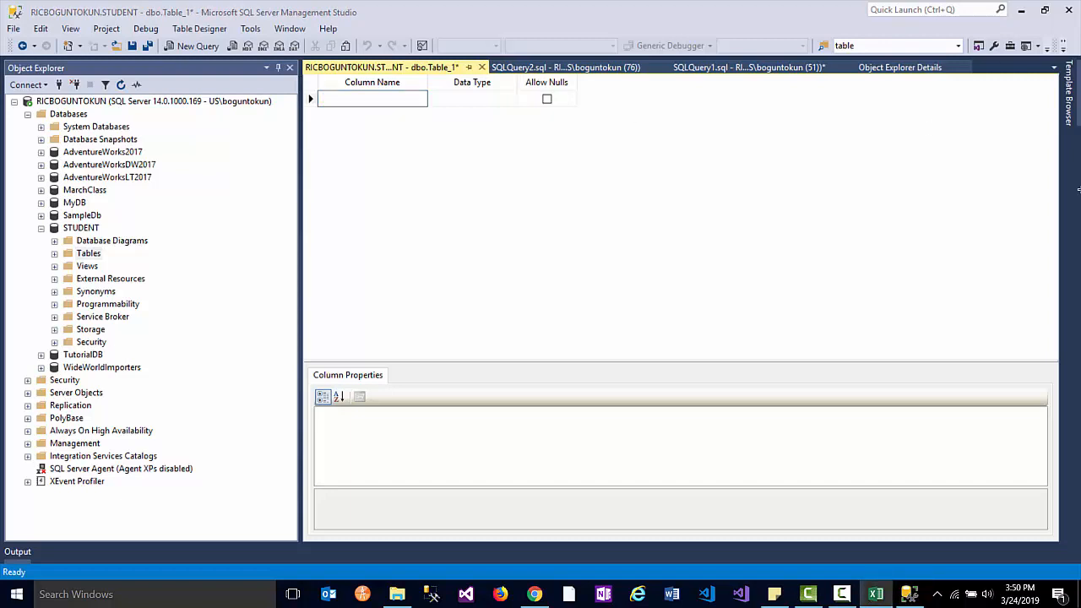
pyautogui.click(391, 102)
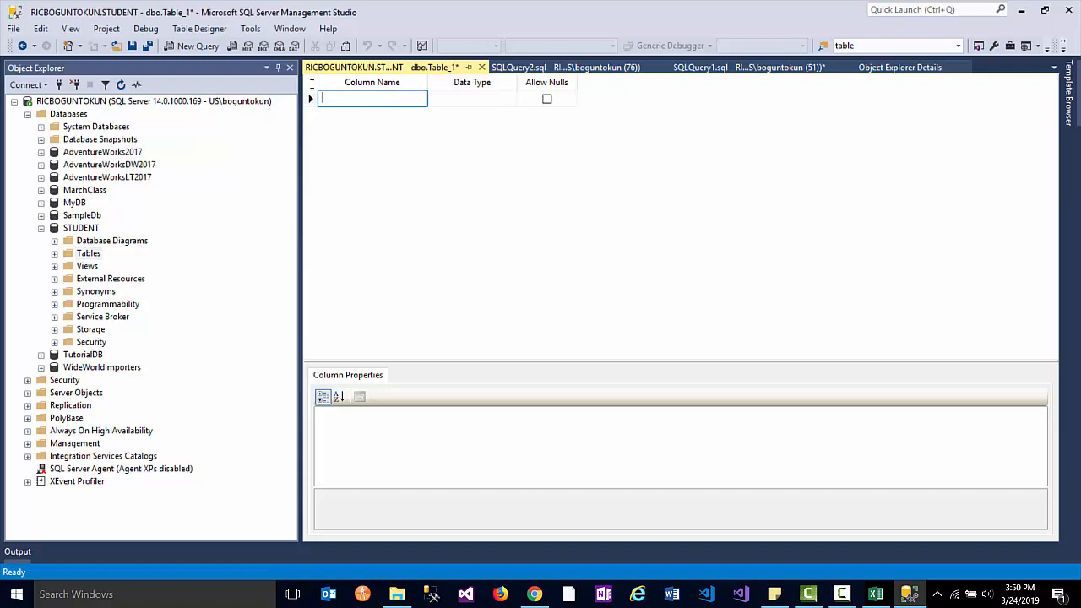
# - Name the first column ID, correcting the mistyped name
pyautogui.write('IDIDID')
pyautogui.press('Tab')
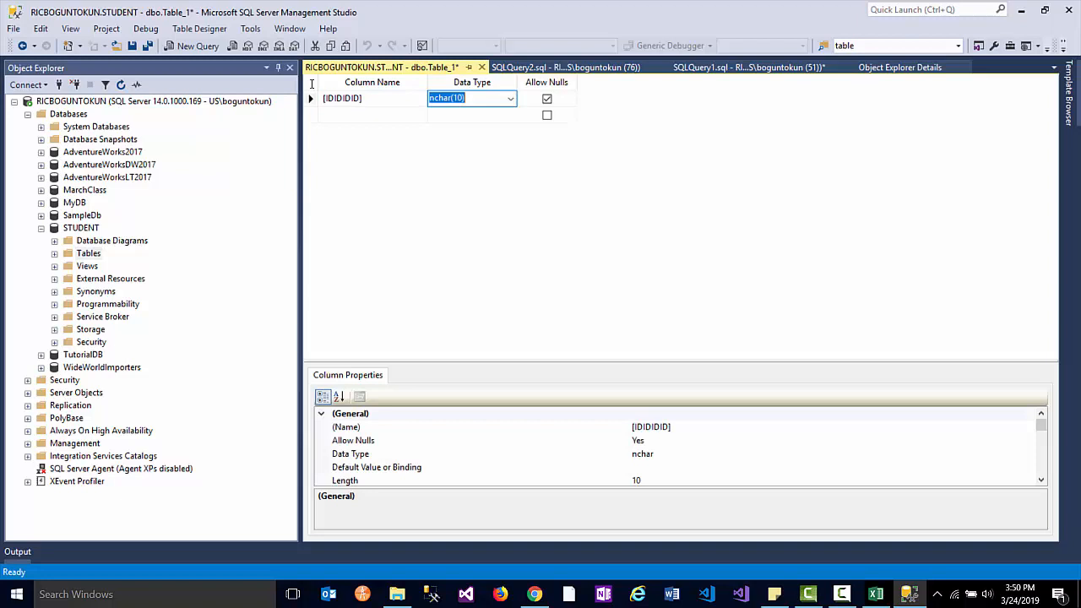
pyautogui.click(393, 99)
pyautogui.press('BackSpace')
pyautogui.press('BackSpace')
pyautogui.press('BackSpace')
pyautogui.press('BackSpace')
pyautogui.press('BackSpace')
pyautogui.press('BackSpace')
pyautogui.press('BackSpace')
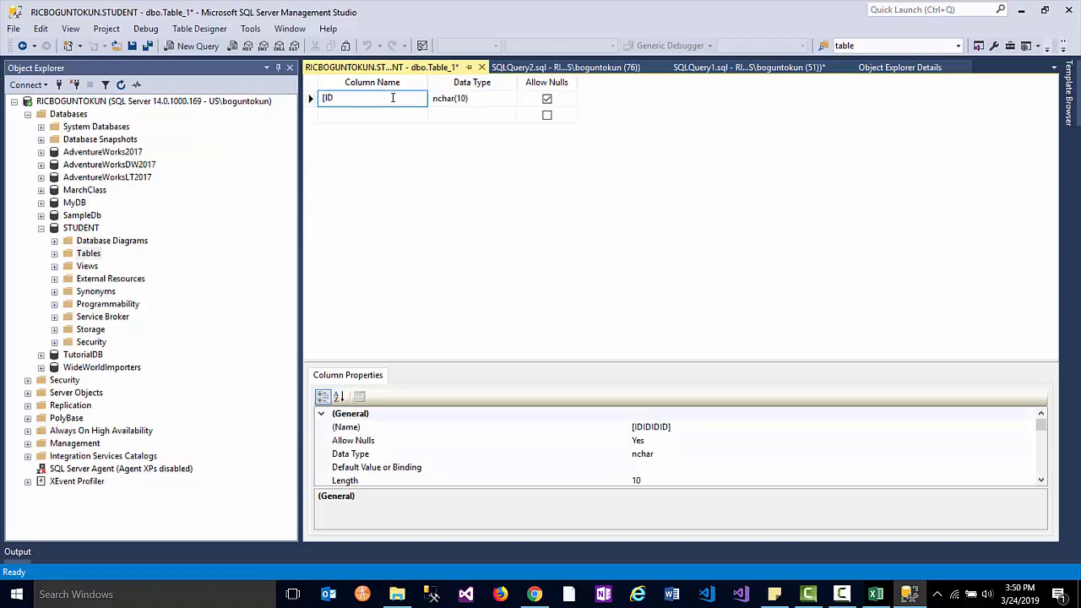
pyautogui.moveTo(393, 99); pyautogui.dragTo(257, 100)
pyautogui.press('BackSpace')
pyautogui.write('ID')
pyautogui.press('Tab')
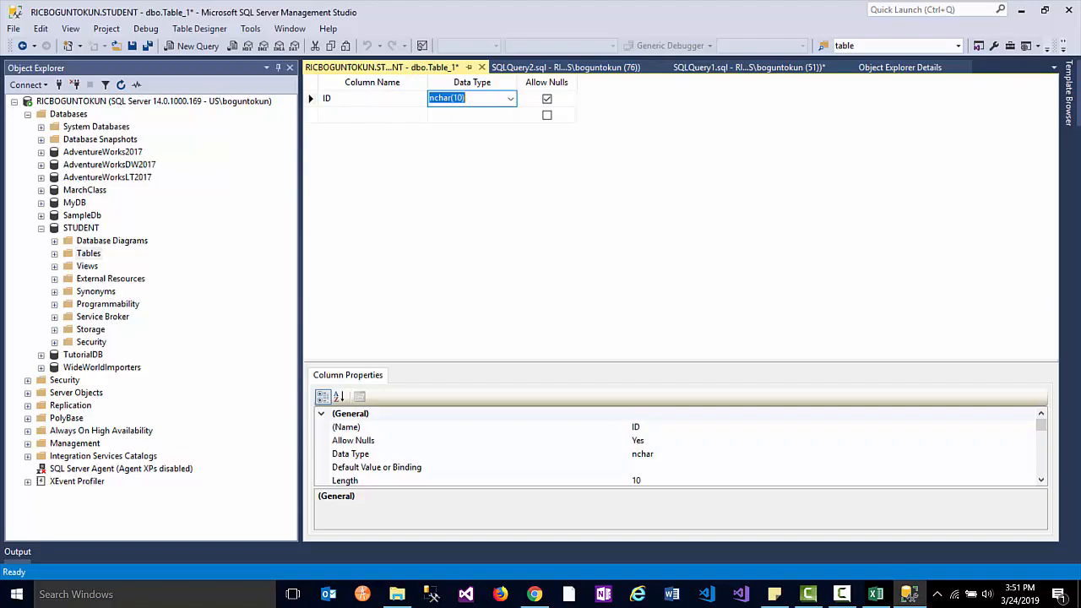
# - Change ID's data type from nchar(10) to nchar(5)
pyautogui.hotkey('alt', 'Tab')
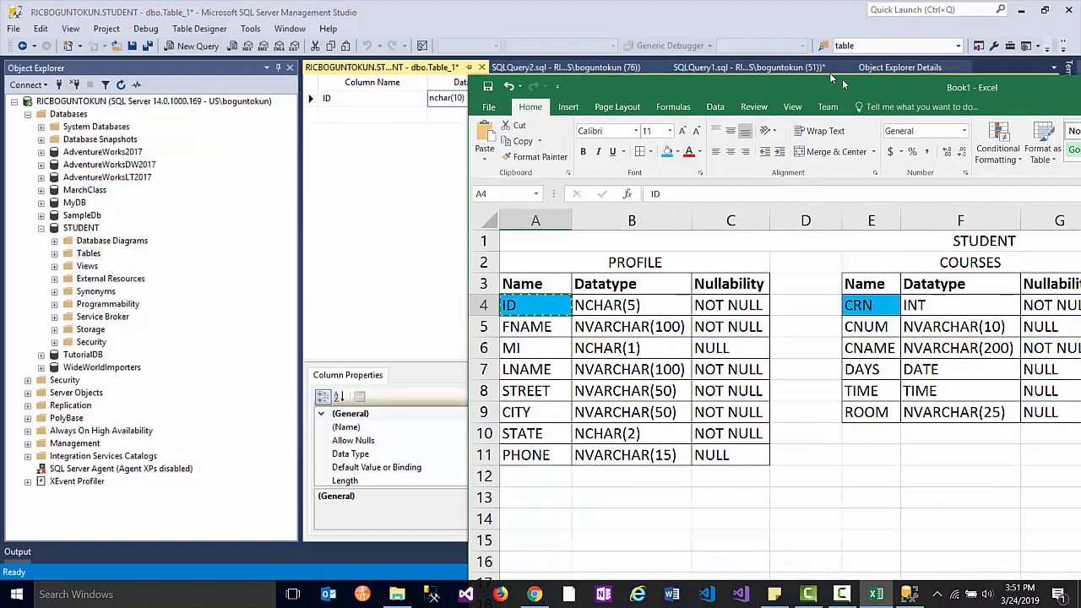
pyautogui.moveTo(842, 78); pyautogui.dragTo(490, 192)
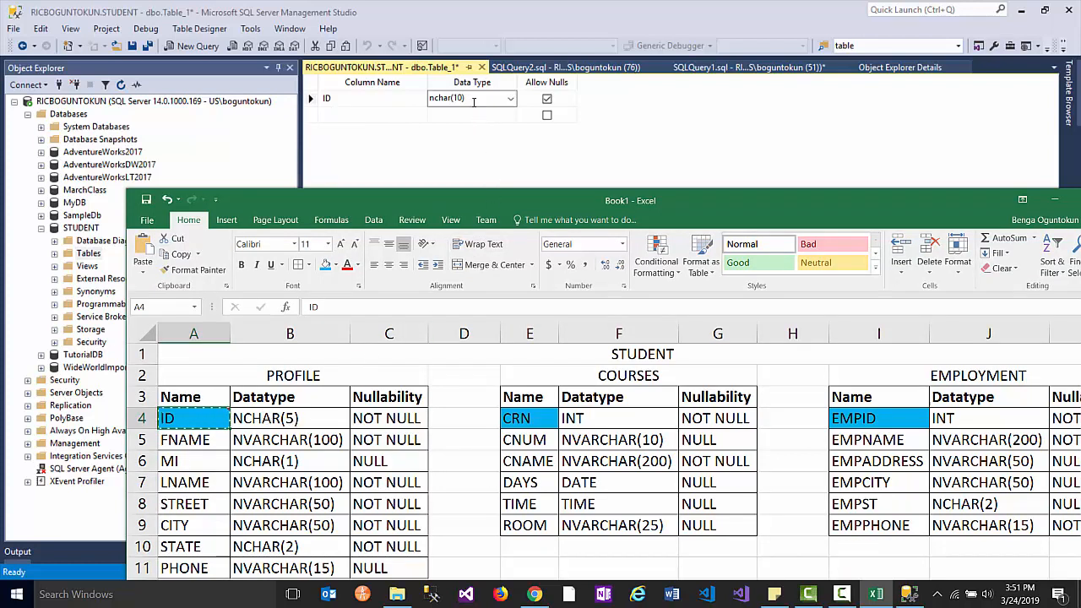
pyautogui.click(511, 99)
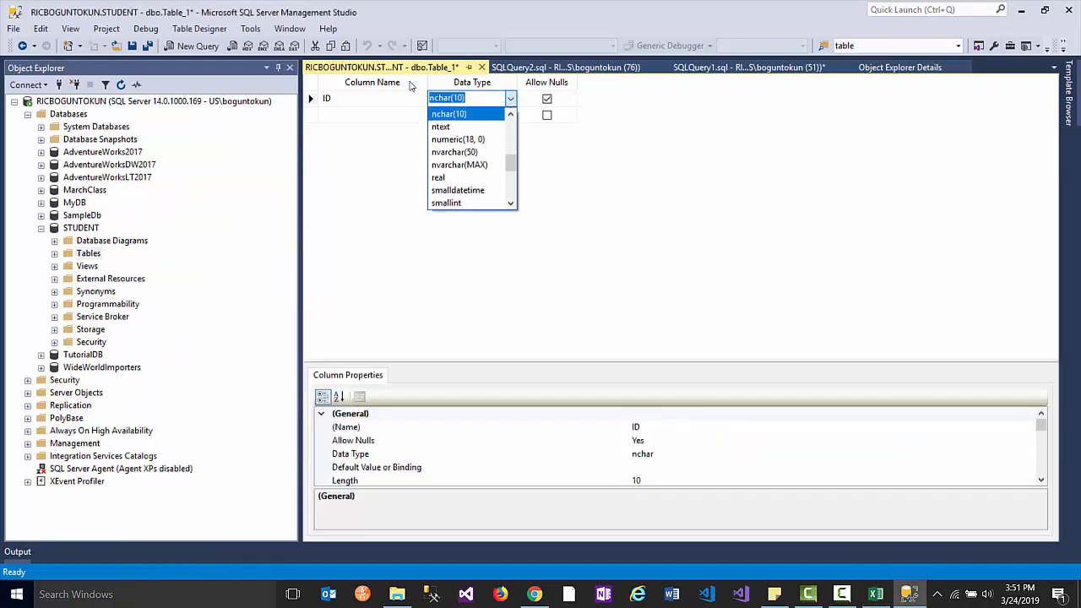
pyautogui.click(464, 103)
pyautogui.press('Left')
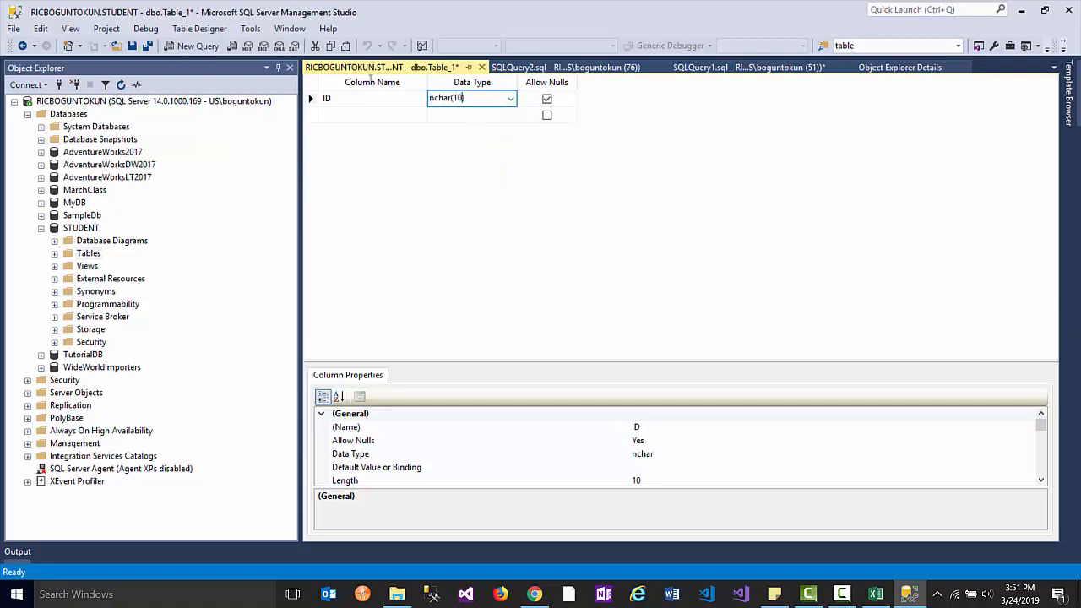
pyautogui.press('Delete')
pyautogui.write('5')
pyautogui.press('Return')
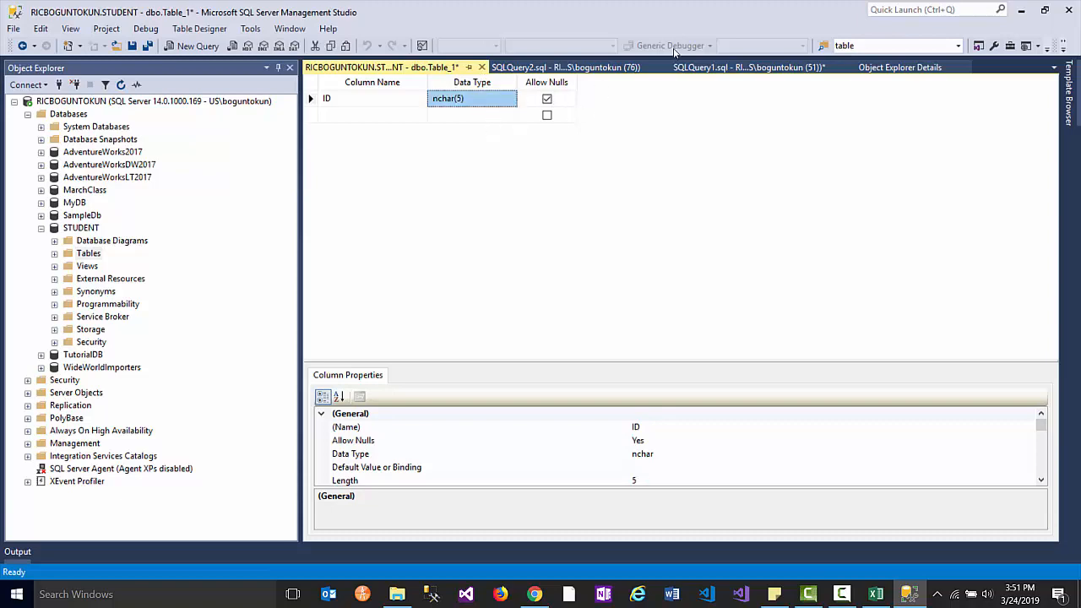
# - Disallow nulls on ID and copy the FNAME entry from the PROFILE spec workbook
pyautogui.click(877, 595)
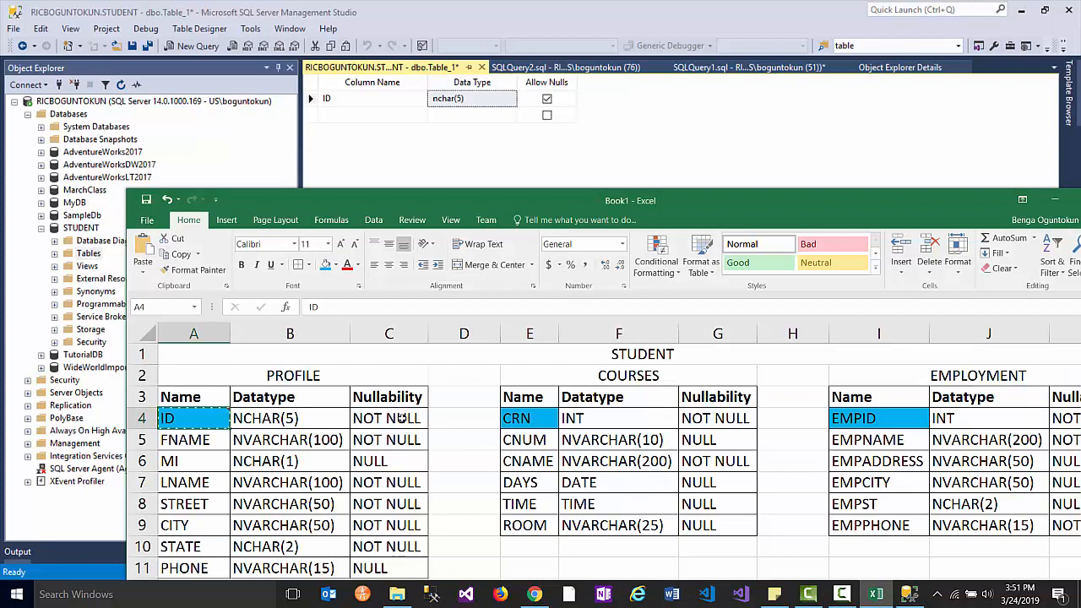
pyautogui.click(547, 99)
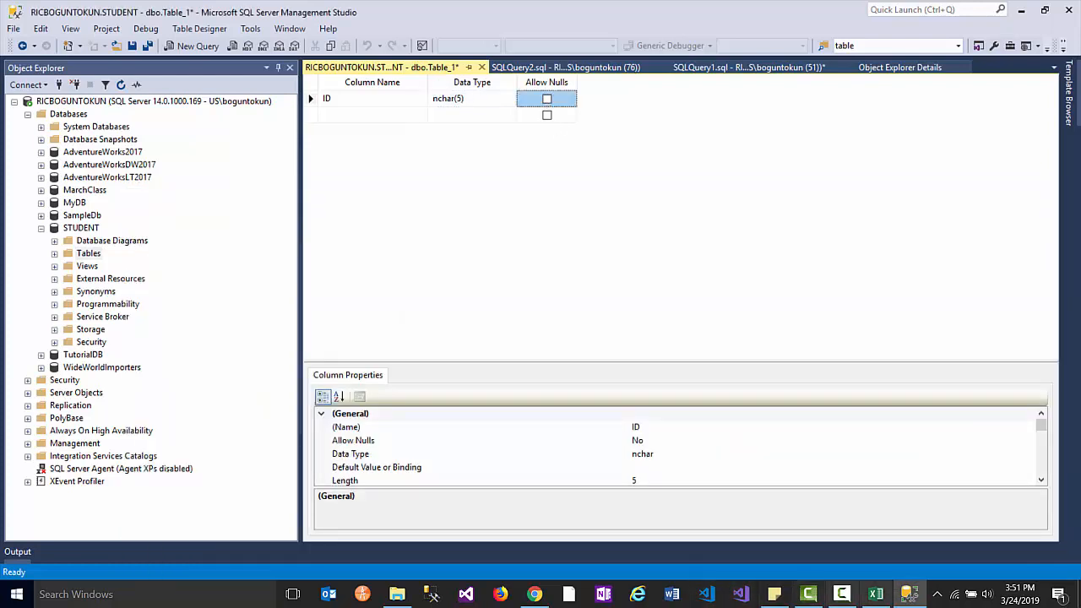
pyautogui.click(875, 593)
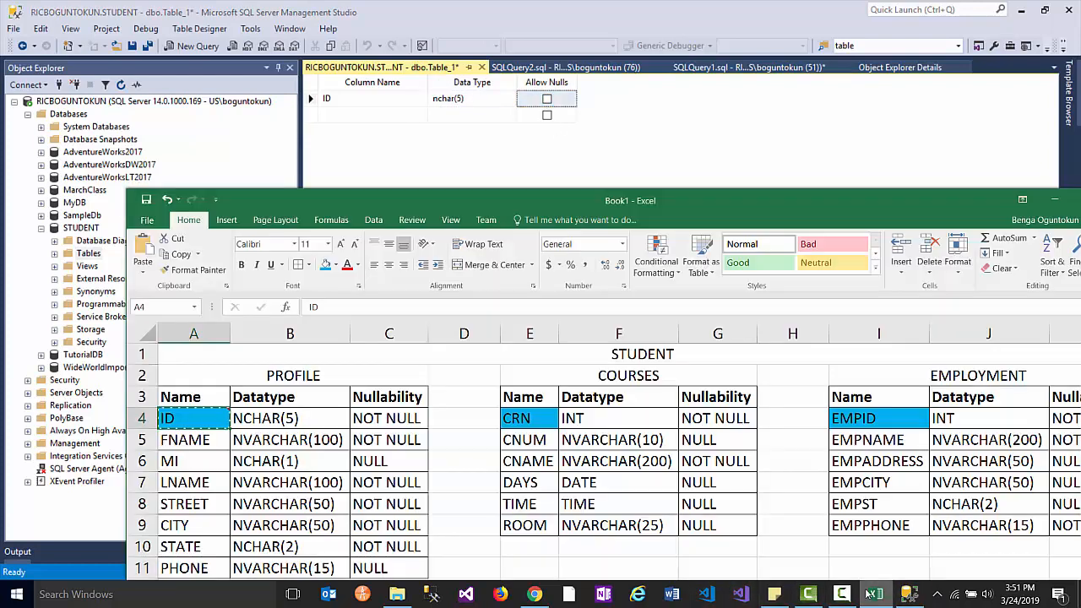
pyautogui.click(200, 441)
pyautogui.hotkey('ctrl', 'c')
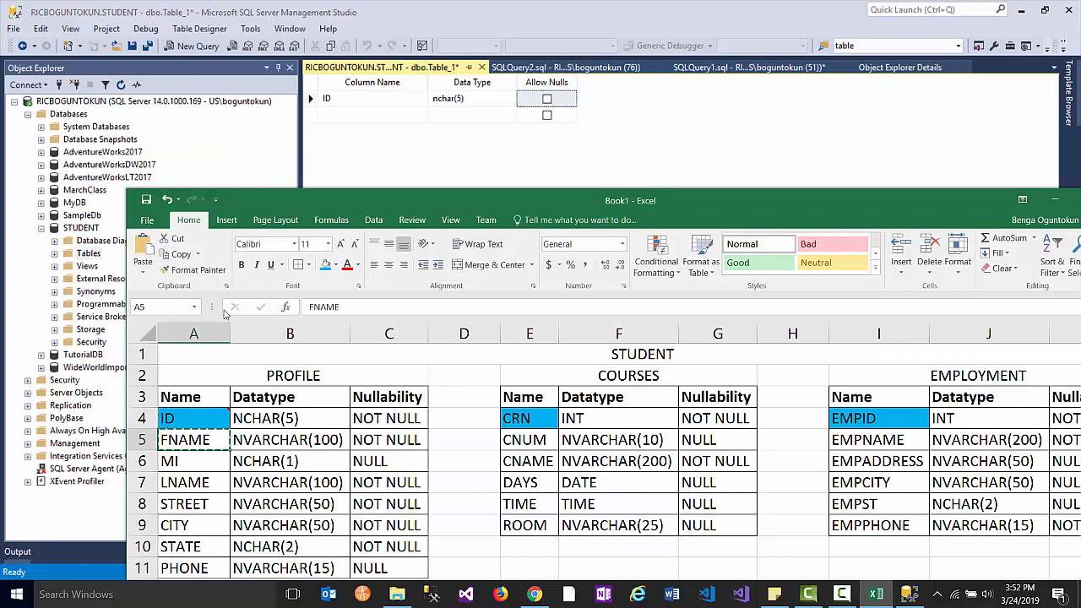
# - Add the FNAME column as nvarchar(100) with nulls disallowed
pyautogui.click(336, 119)
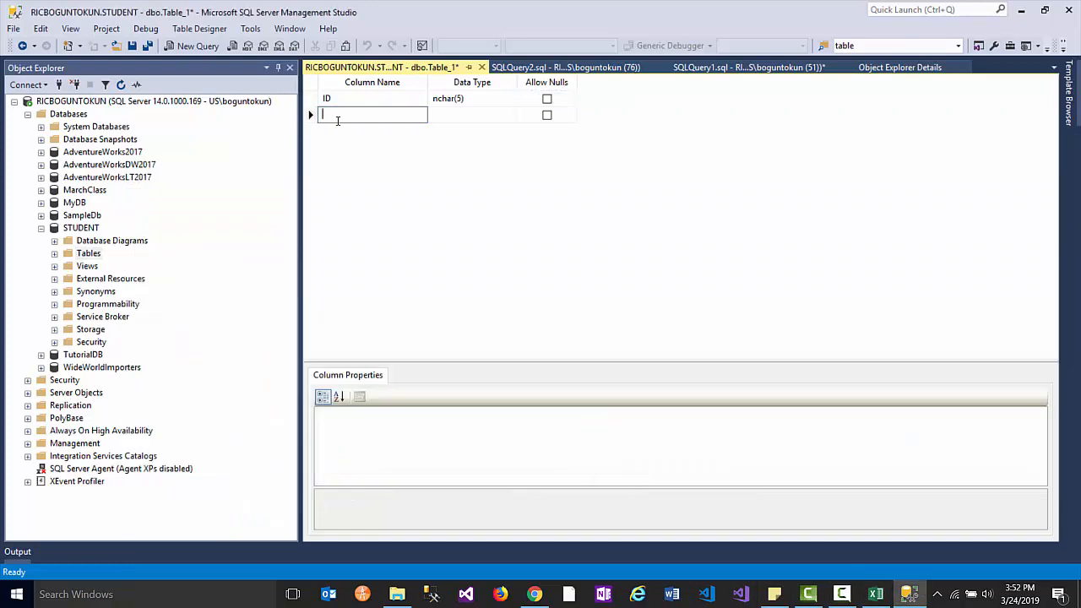
pyautogui.hotkey('ctrl', 'v')
pyautogui.click(455, 118)
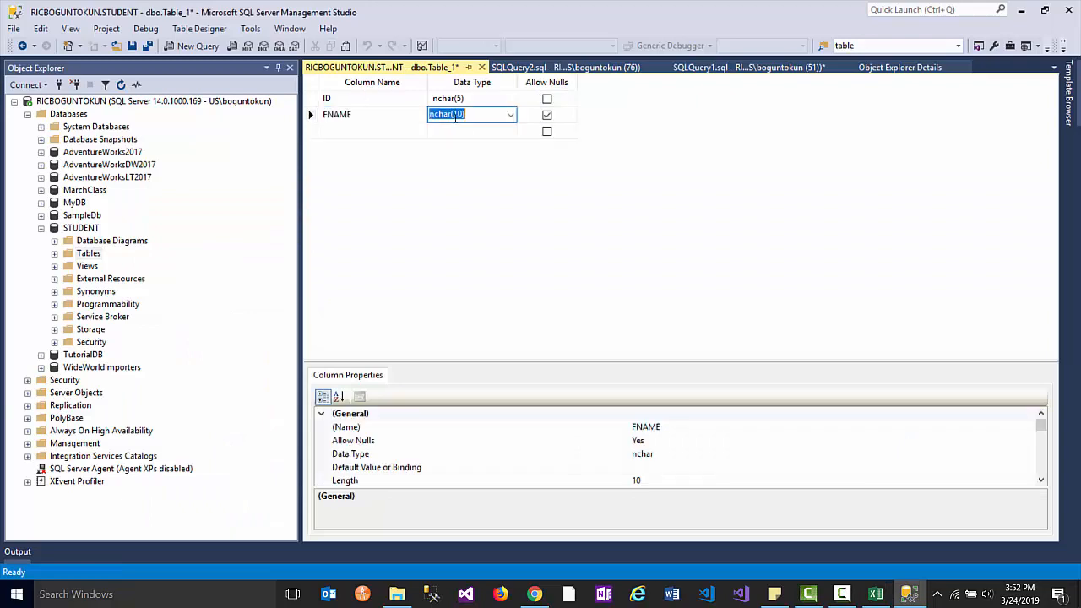
pyautogui.click(874, 595)
pyautogui.click(873, 595)
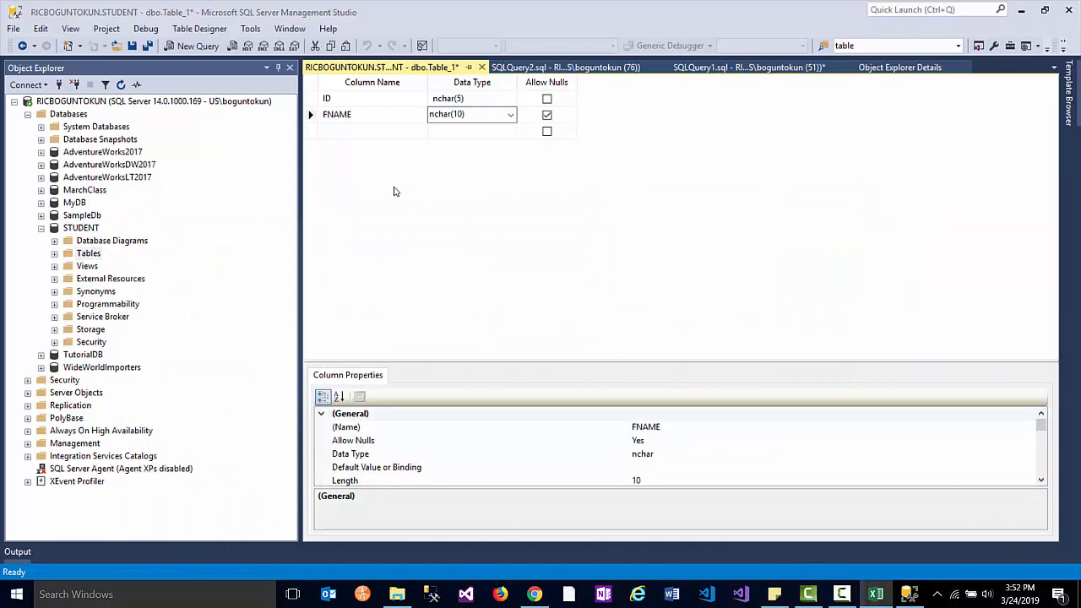
pyautogui.click(479, 117)
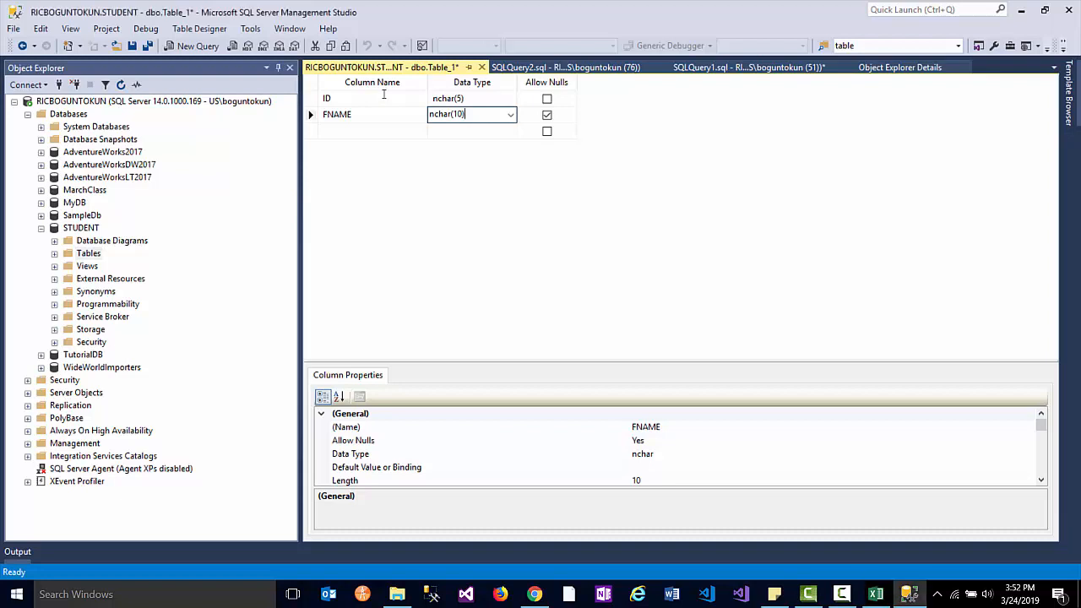
pyautogui.moveTo(479, 116); pyautogui.dragTo(397, 124)
pyautogui.write('var')
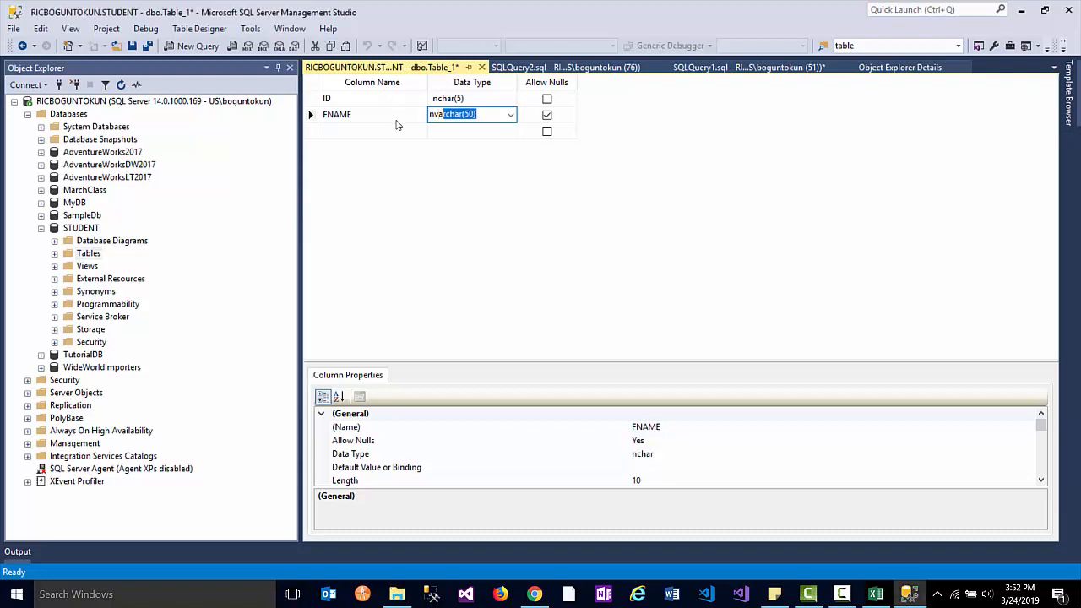
pyautogui.click(479, 115)
pyautogui.moveTo(473, 114); pyautogui.dragTo(465, 116)
pyautogui.write('10')
pyautogui.click(547, 114)
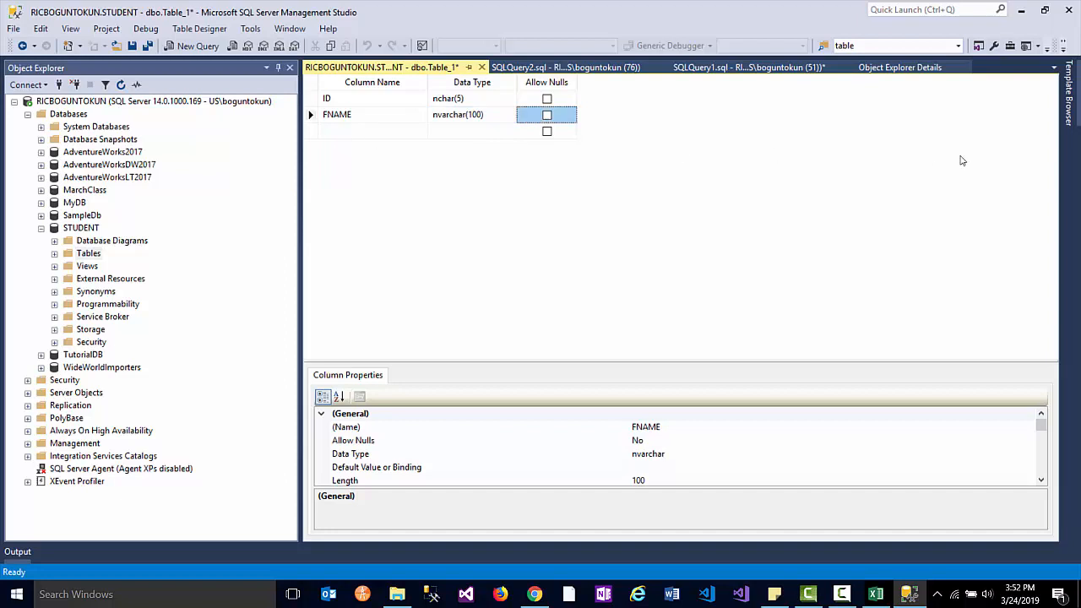
pyautogui.hotkey('alt', 'Tab')
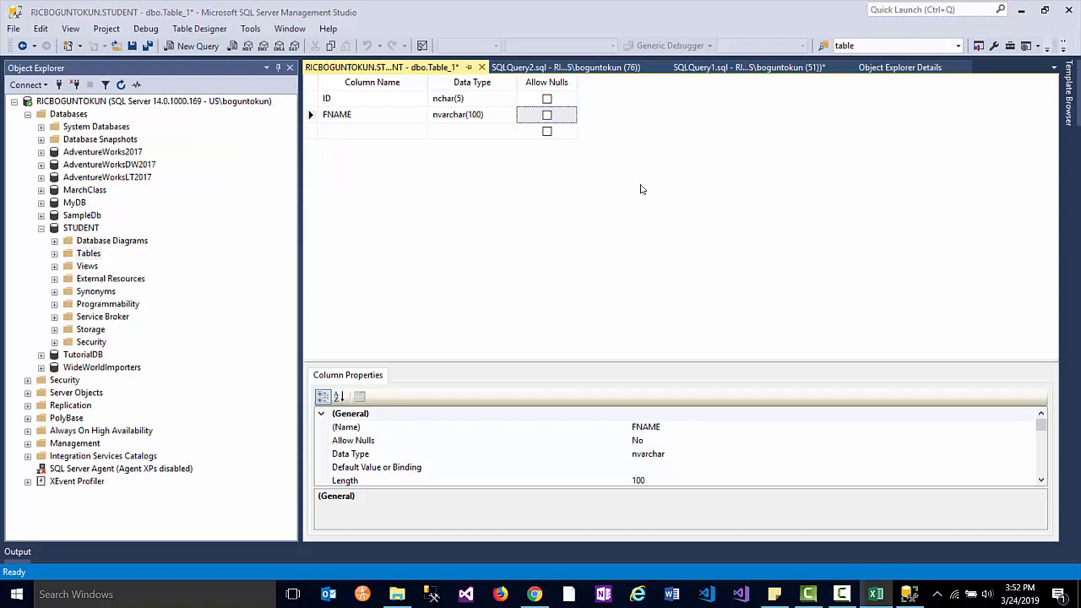
# - Add the MI column as nchar(1), leaving nulls allowed
pyautogui.click(394, 134)
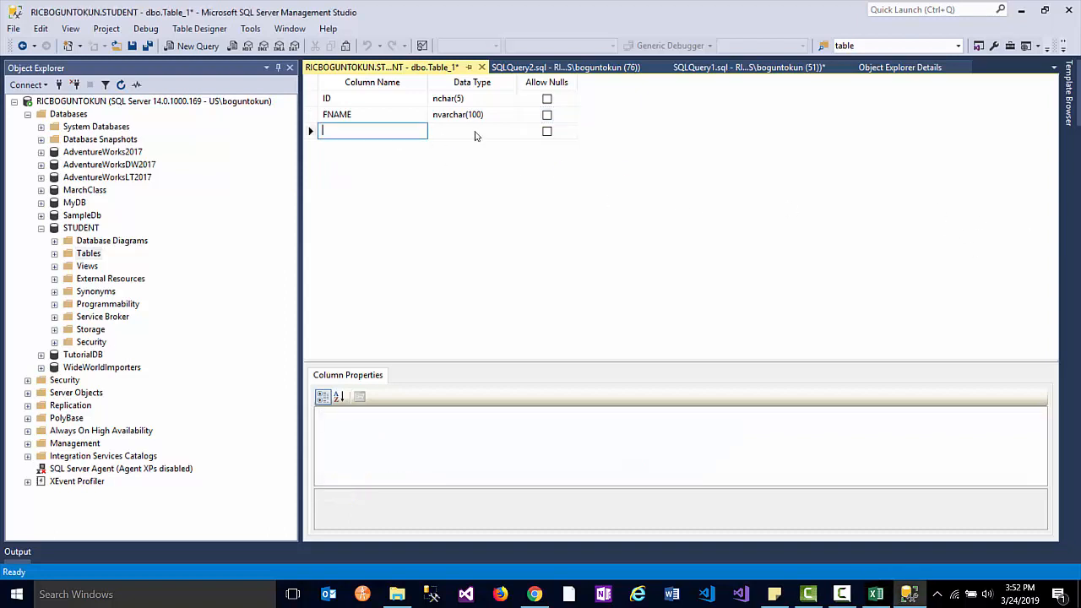
pyautogui.write('MI')
pyautogui.press('Tab')
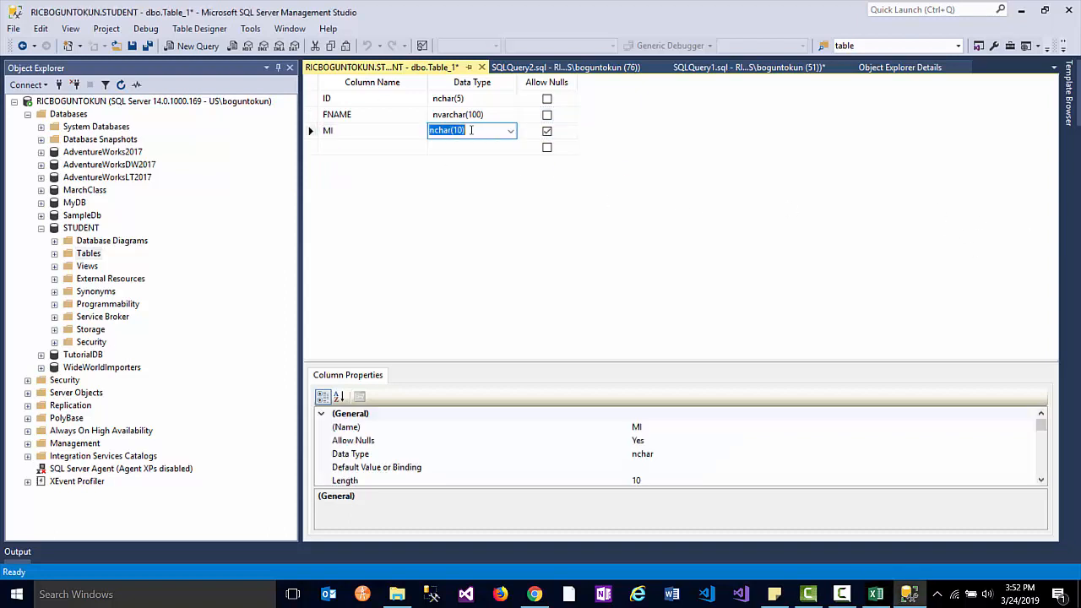
pyautogui.click(462, 133)
pyautogui.press('BackSpace')
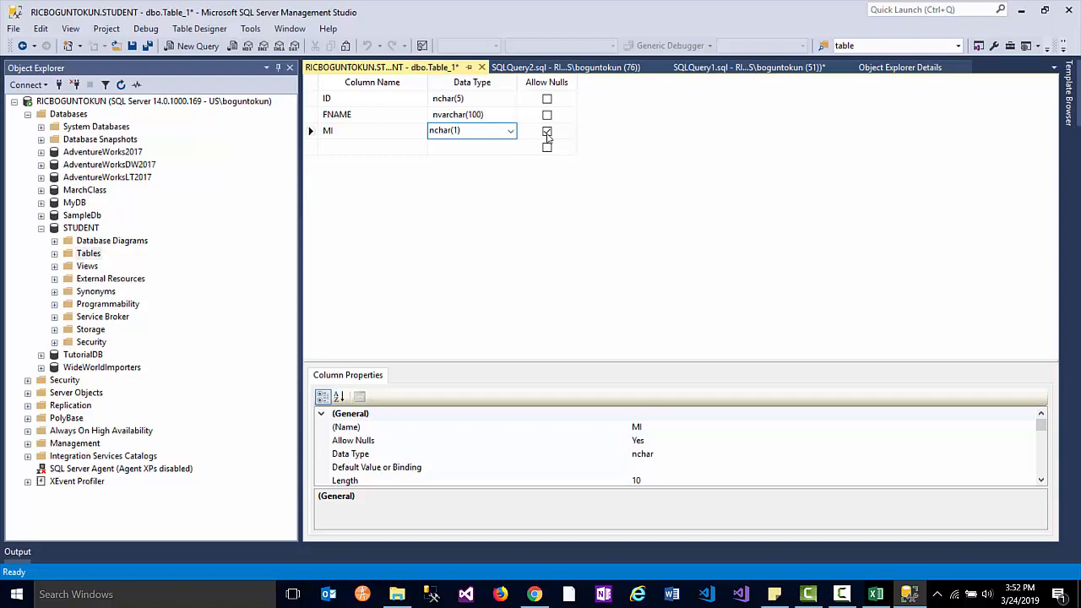
pyautogui.click(367, 149)
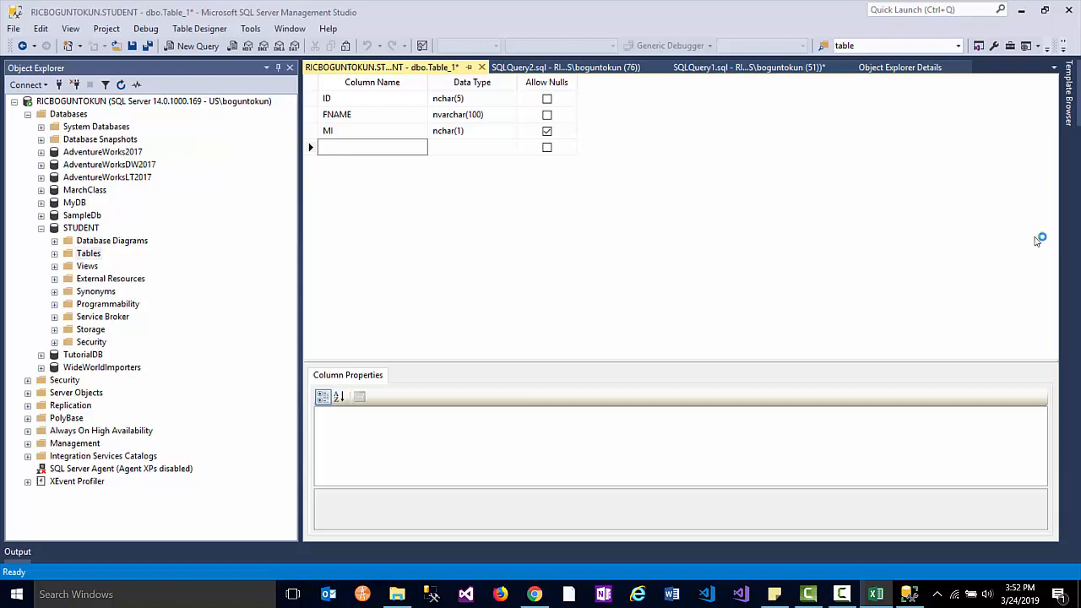
# - Add the LNAME column as nvarchar(100) with nulls disallowed
pyautogui.click(346, 151)
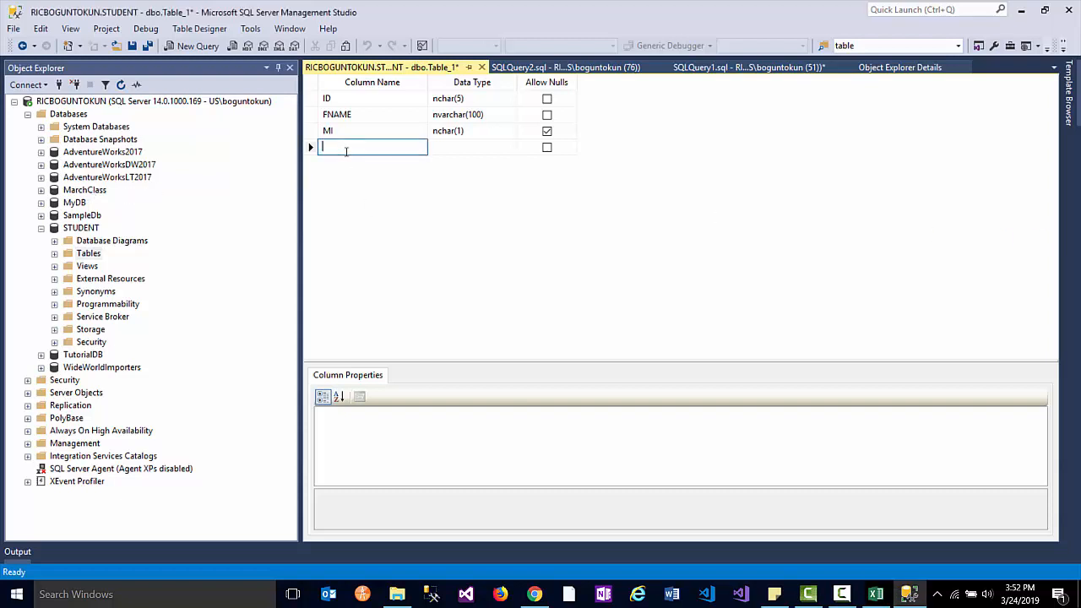
pyautogui.write('LNAME')
pyautogui.click(471, 147)
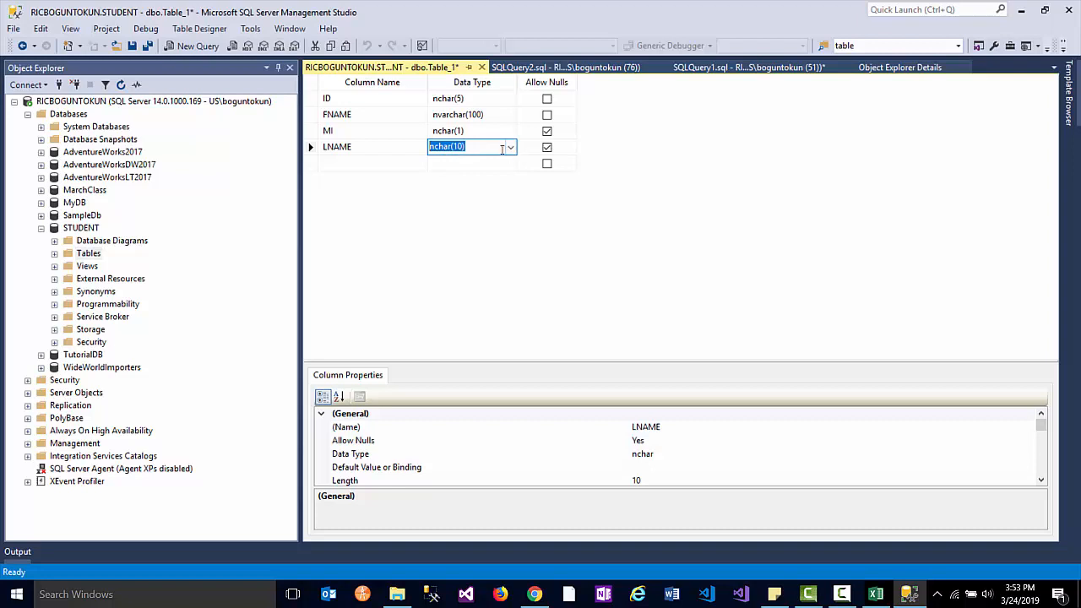
pyautogui.click(511, 148)
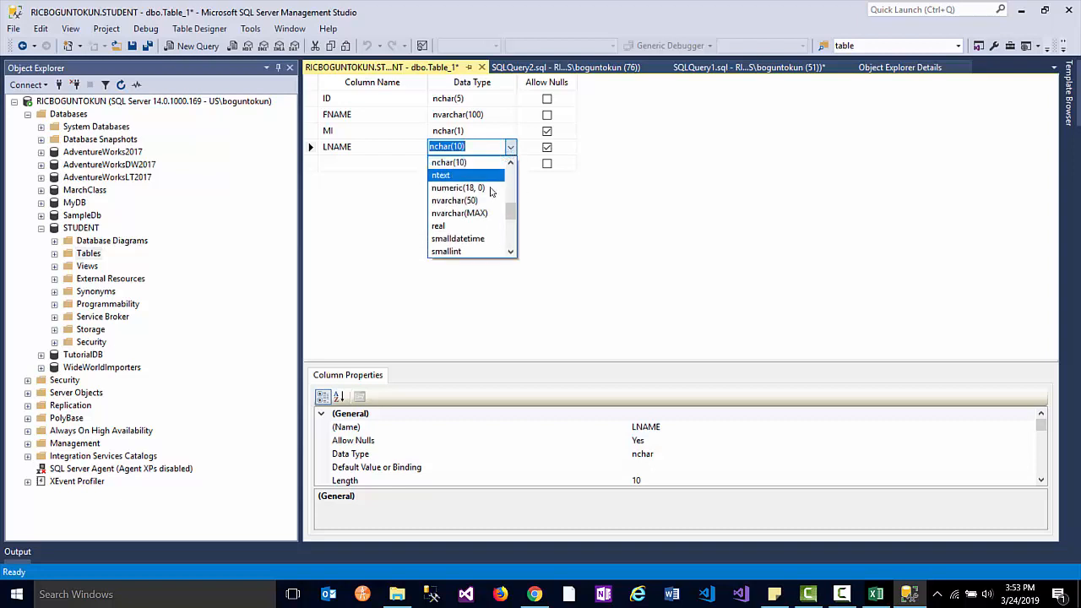
pyautogui.click(463, 201)
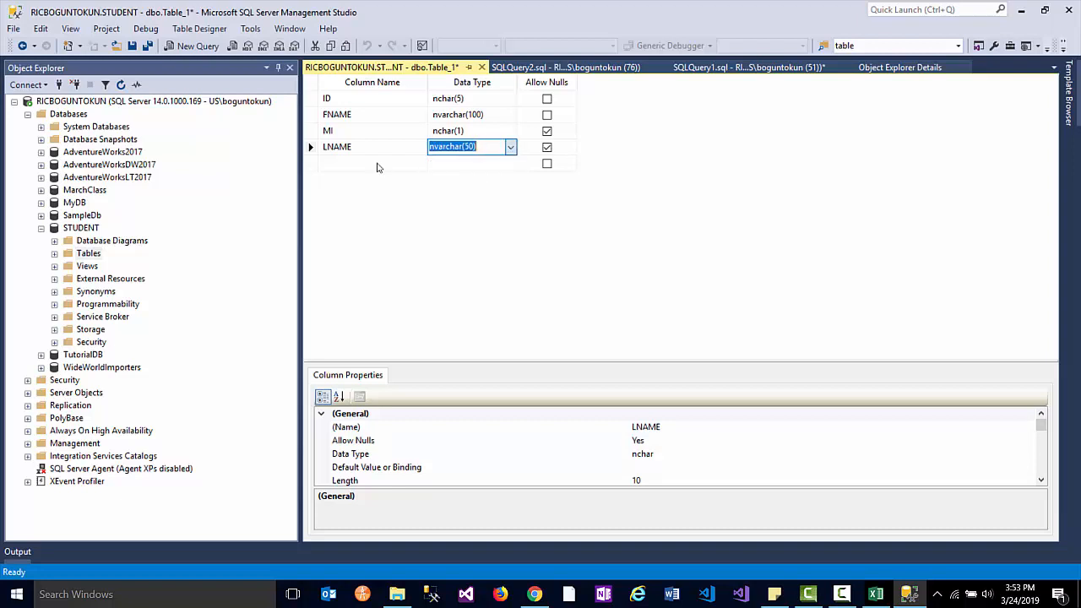
pyautogui.click(470, 147)
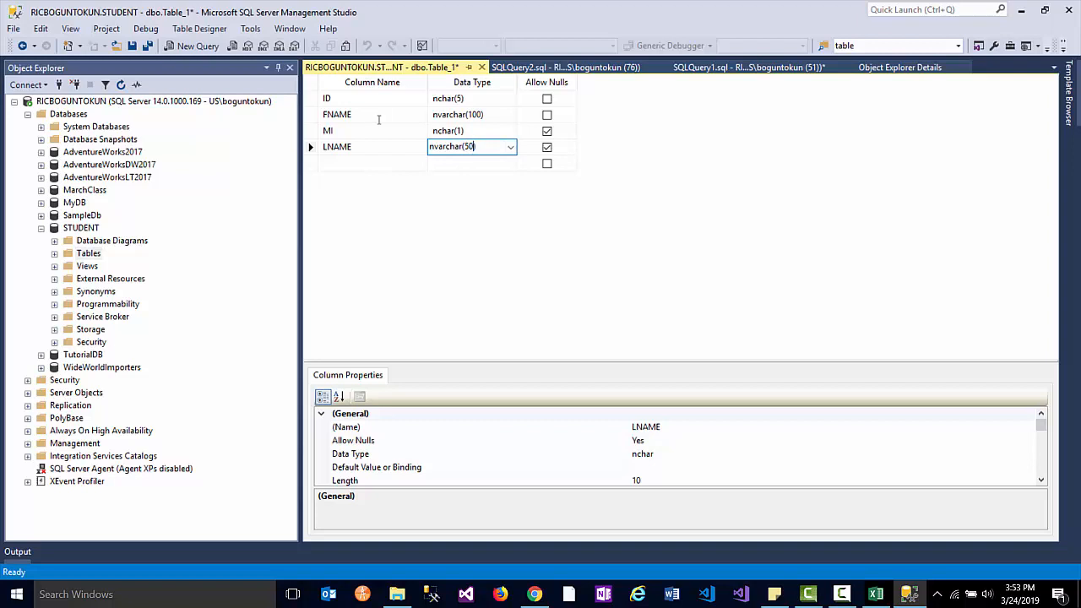
pyautogui.moveTo(473, 148); pyautogui.dragTo(466, 149)
pyautogui.write('10')
pyautogui.click(547, 148)
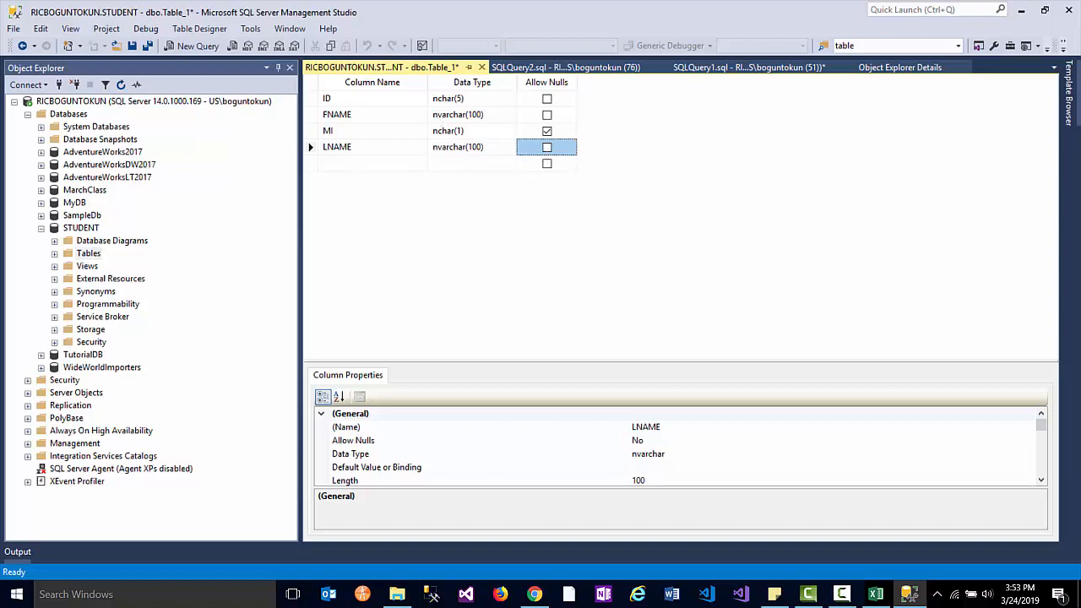
pyautogui.click(875, 594)
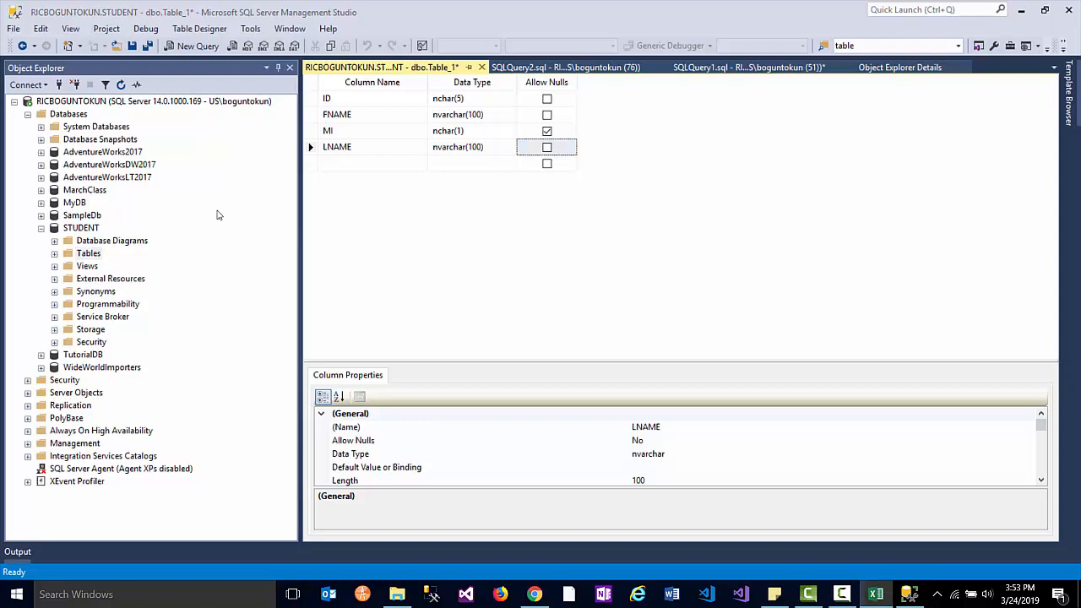
pyautogui.click(350, 164)
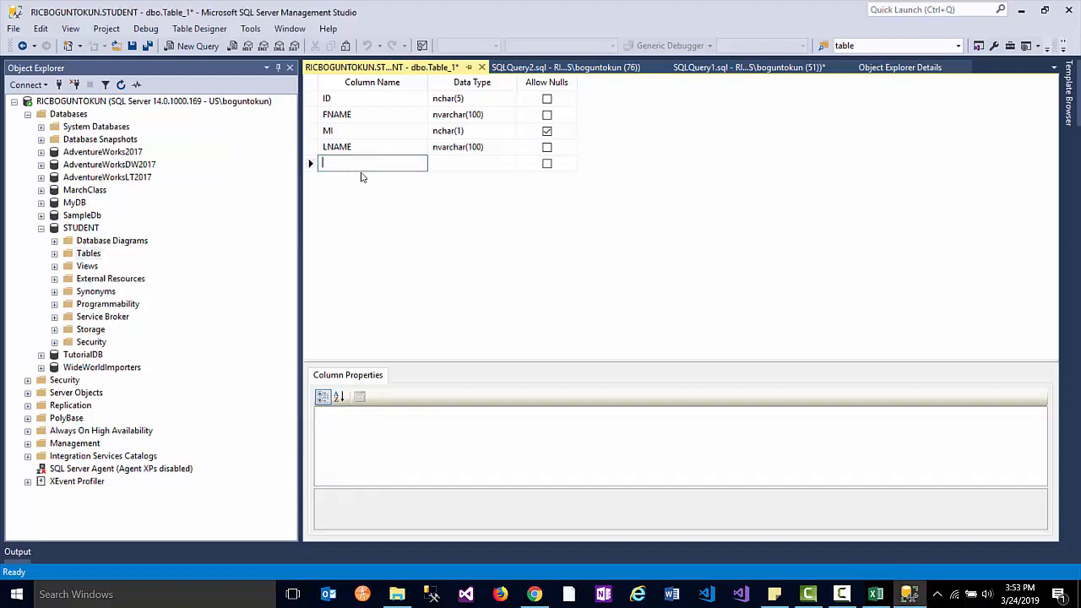
# - Add STREET as a required nvarchar(50) column
pyautogui.write('STREET')
pyautogui.press('Tab')
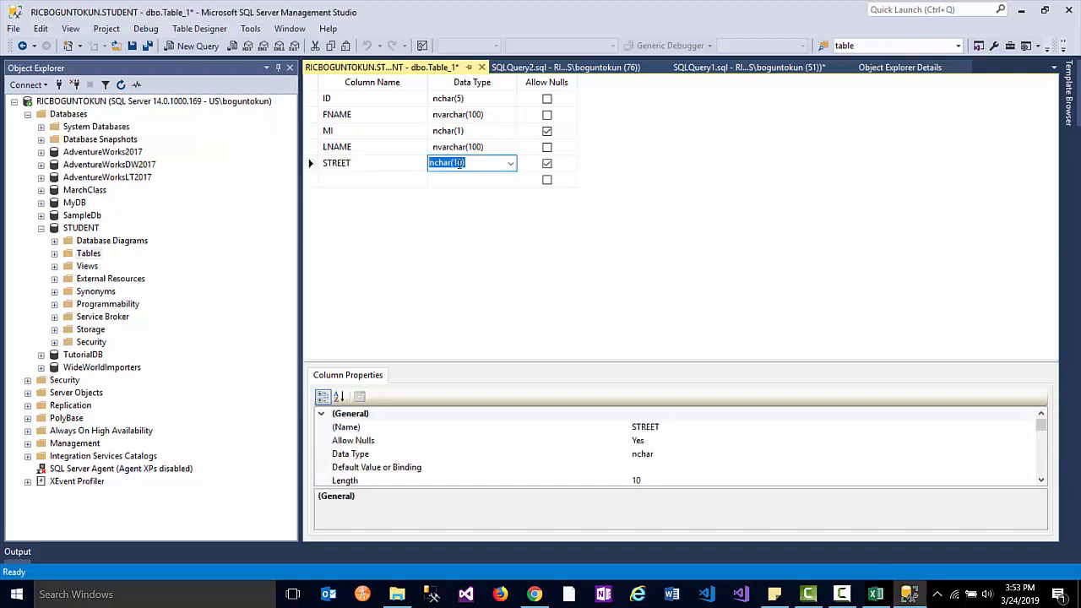
pyautogui.click(509, 164)
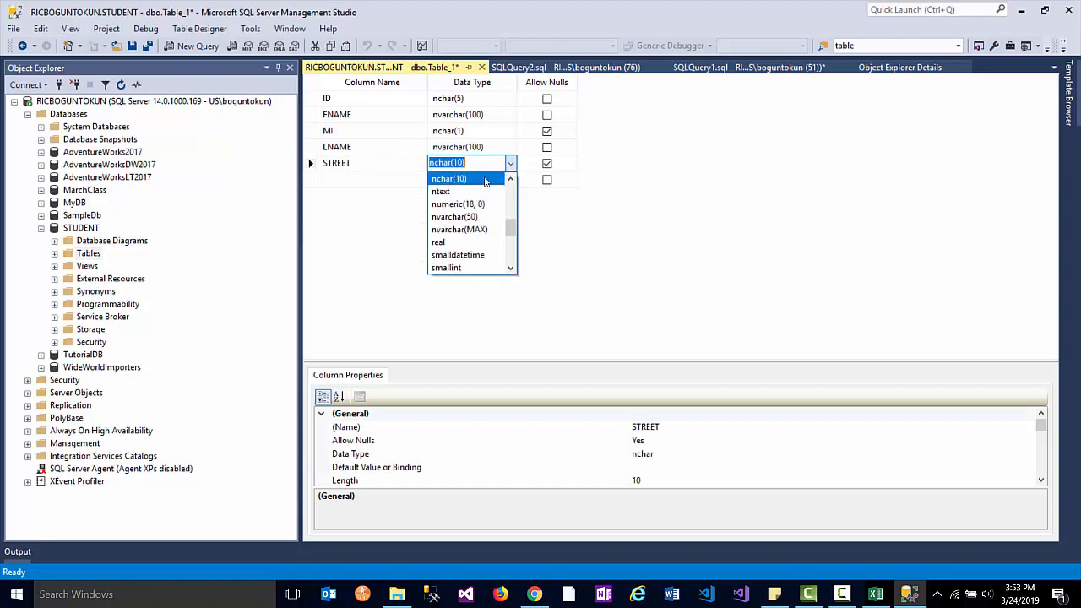
pyautogui.press('Return')
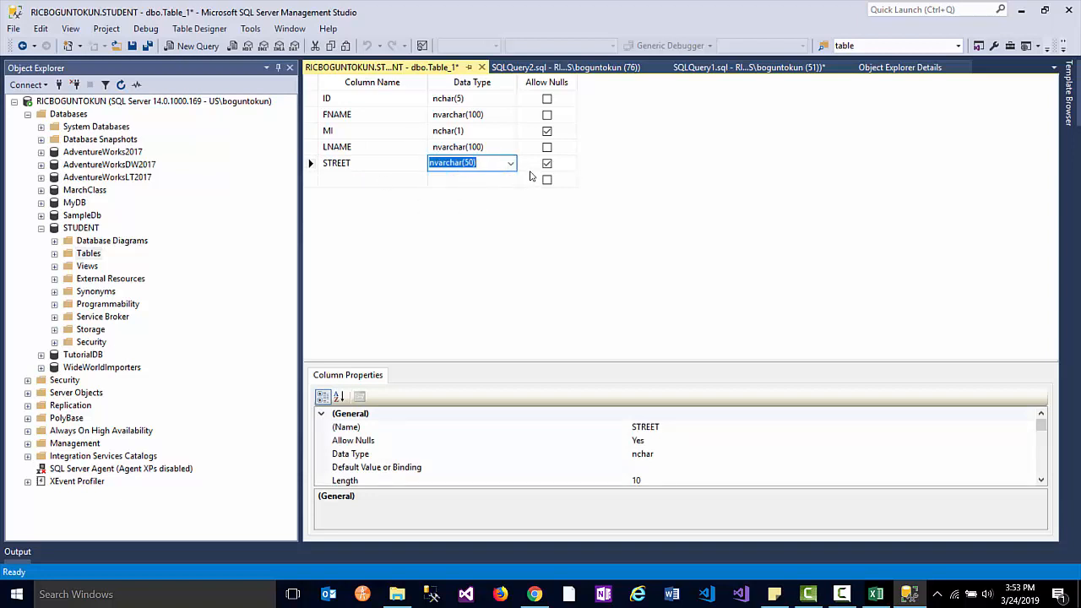
pyautogui.click(547, 165)
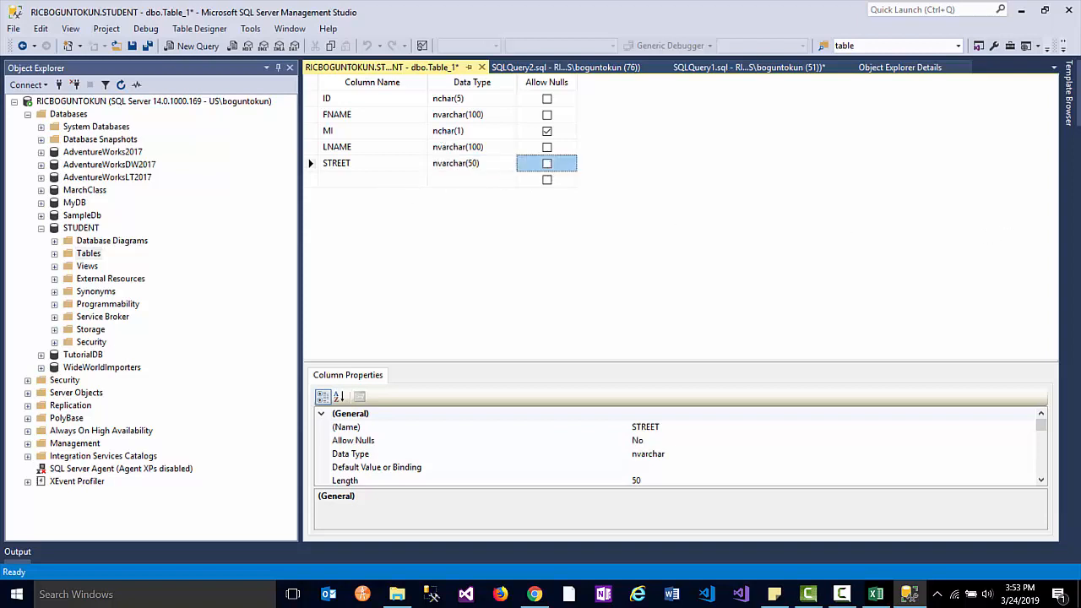
pyautogui.hotkey('alt', 'Tab')
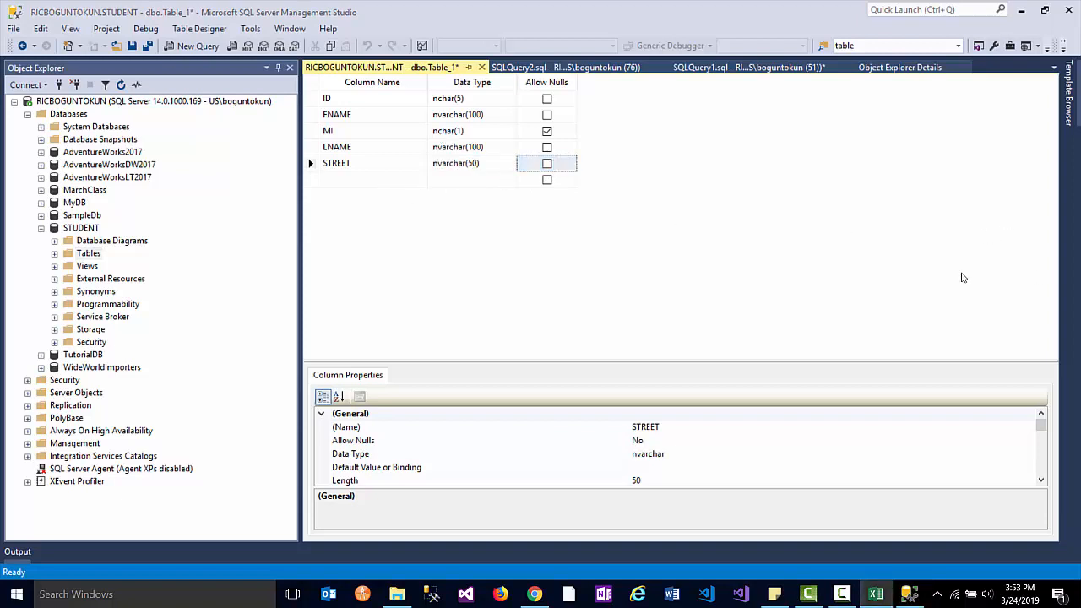
# - Add CITY as a required nvarchar(50) column
pyautogui.click(352, 181)
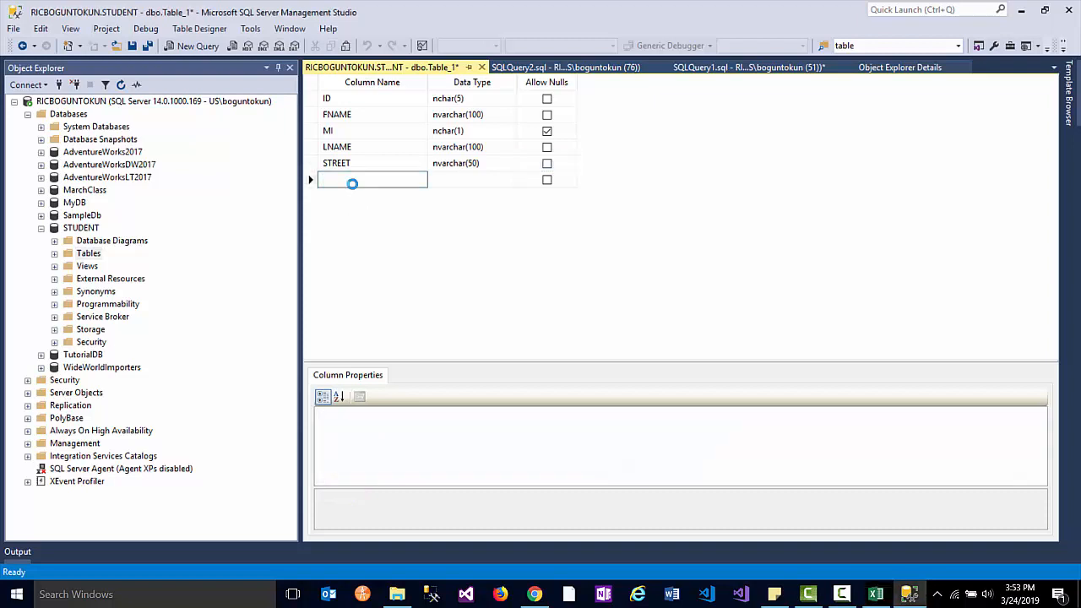
pyautogui.write('CITY')
pyautogui.click(467, 179)
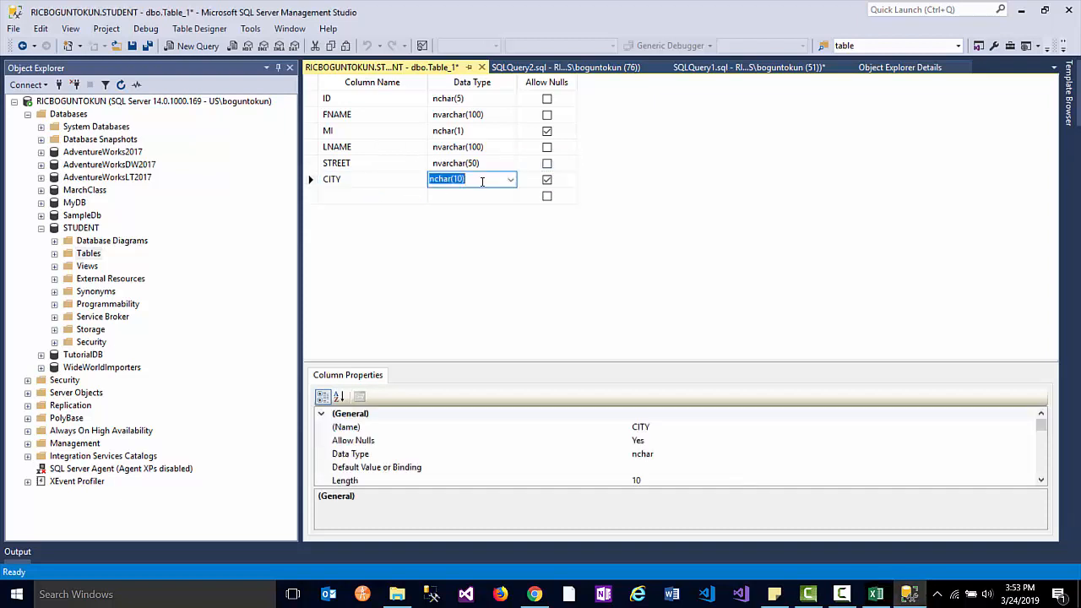
pyautogui.click(510, 181)
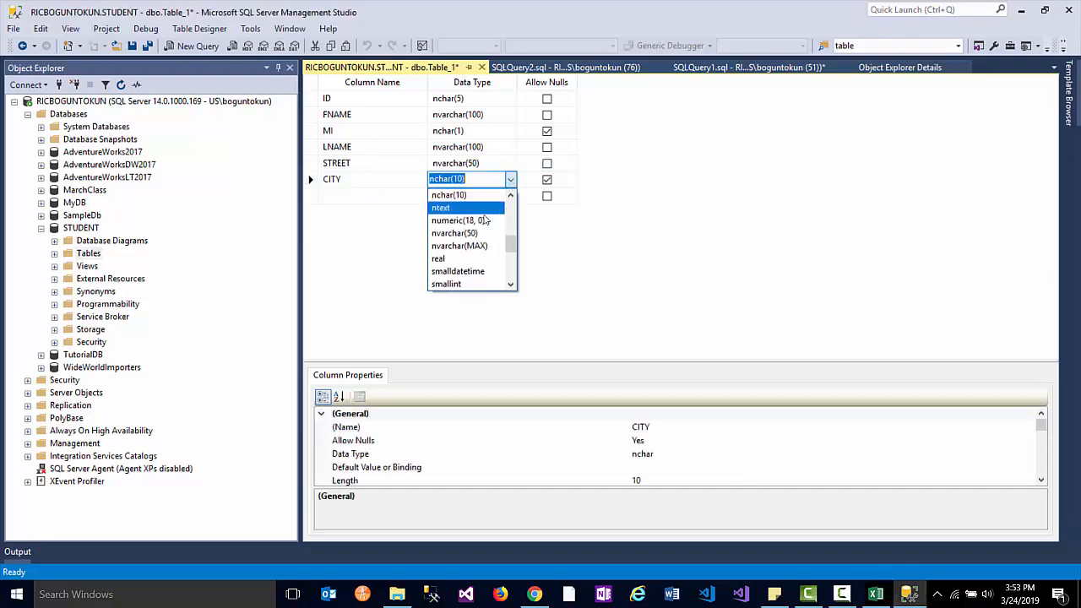
pyautogui.click(388, 189)
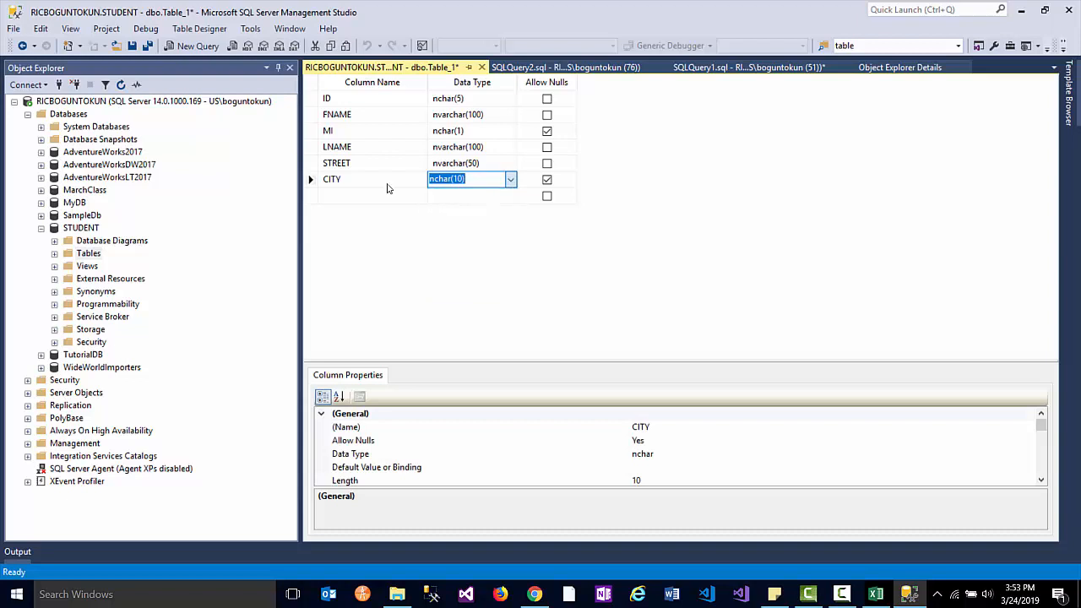
pyautogui.click(547, 180)
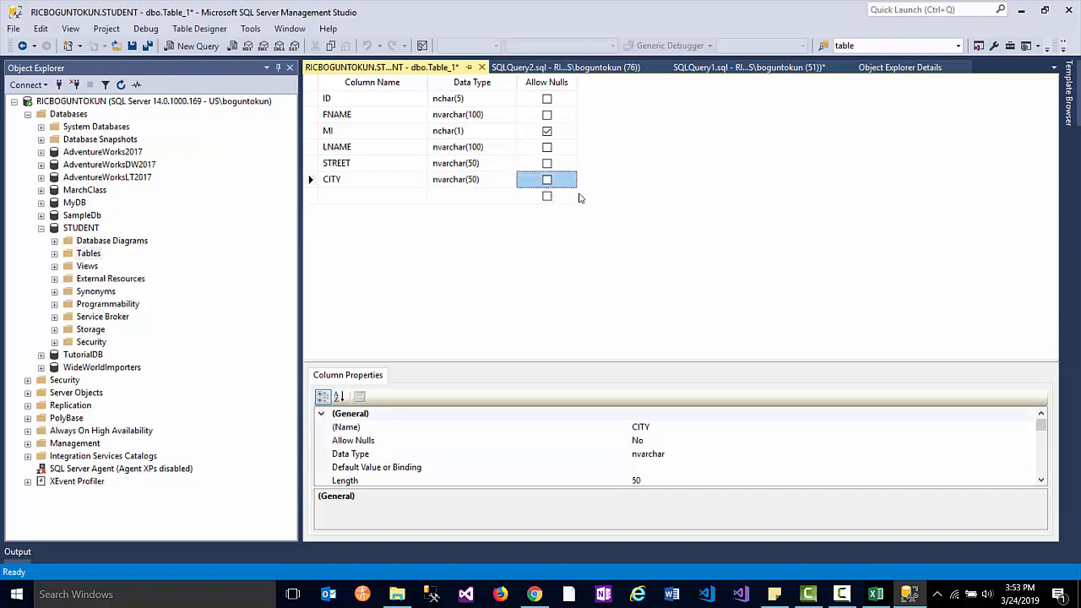
# - Add STATE as a required nchar(2) column
pyautogui.click(351, 194)
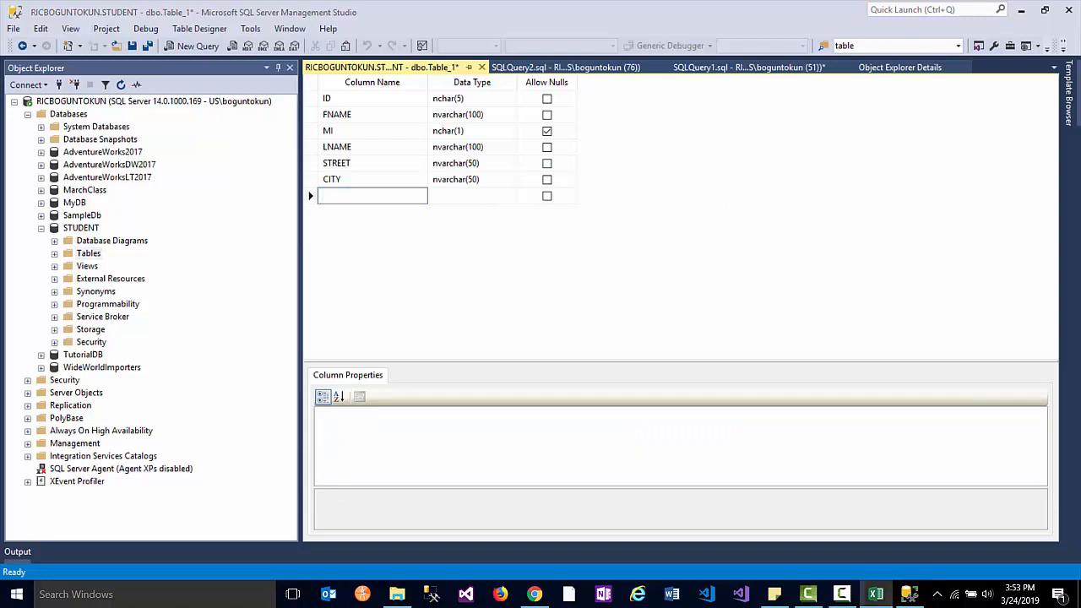
pyautogui.click(346, 197)
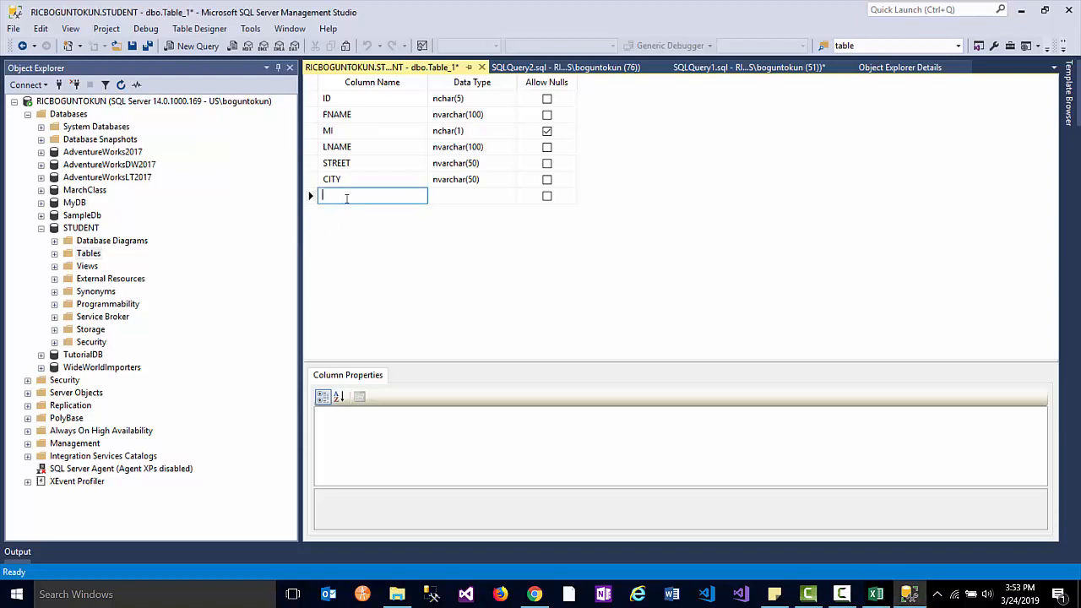
pyautogui.write('STATE')
pyautogui.press('Tab')
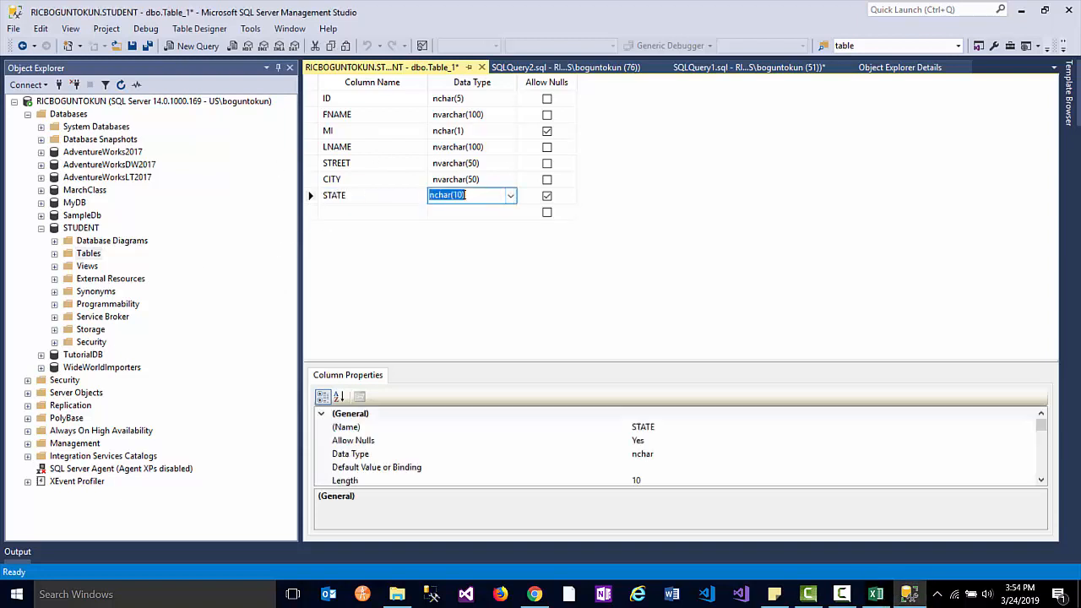
pyautogui.click(463, 195)
pyautogui.moveTo(463, 195); pyautogui.dragTo(455, 196)
pyautogui.write('2)')
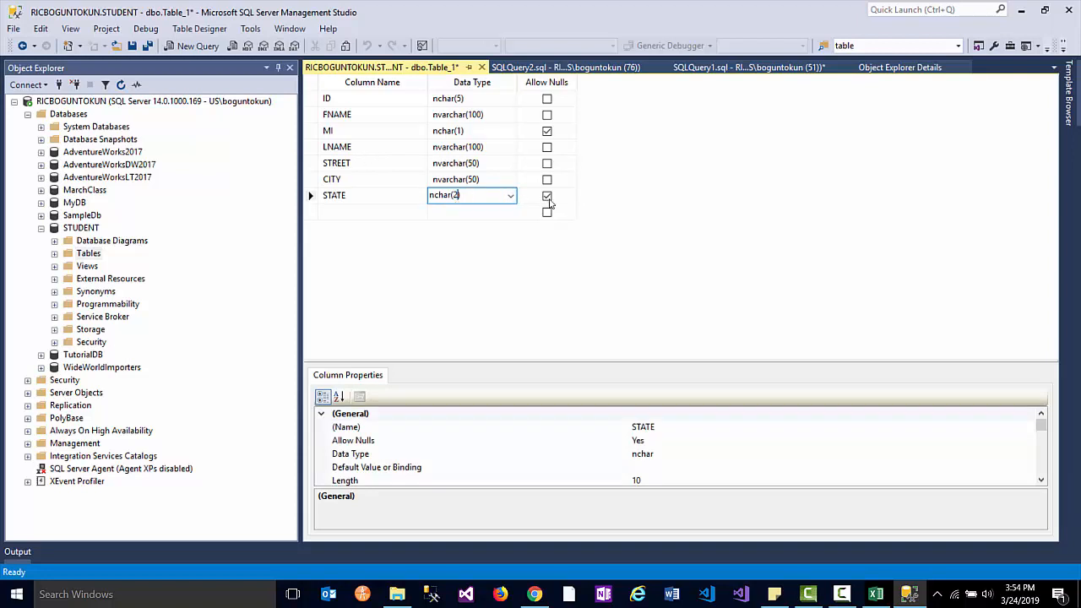
pyautogui.click(547, 197)
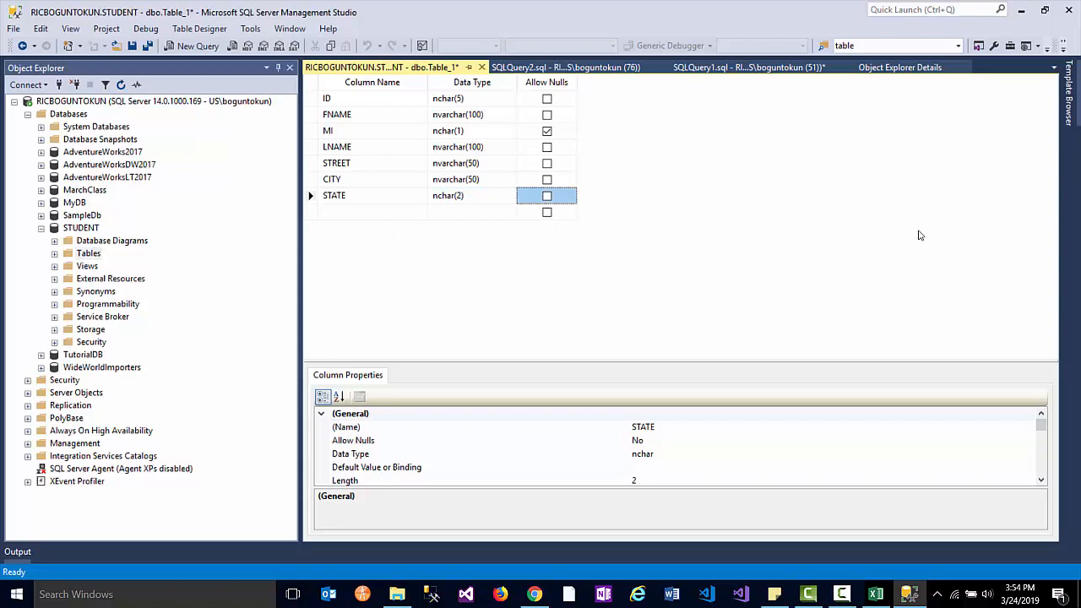
pyautogui.click(876, 594)
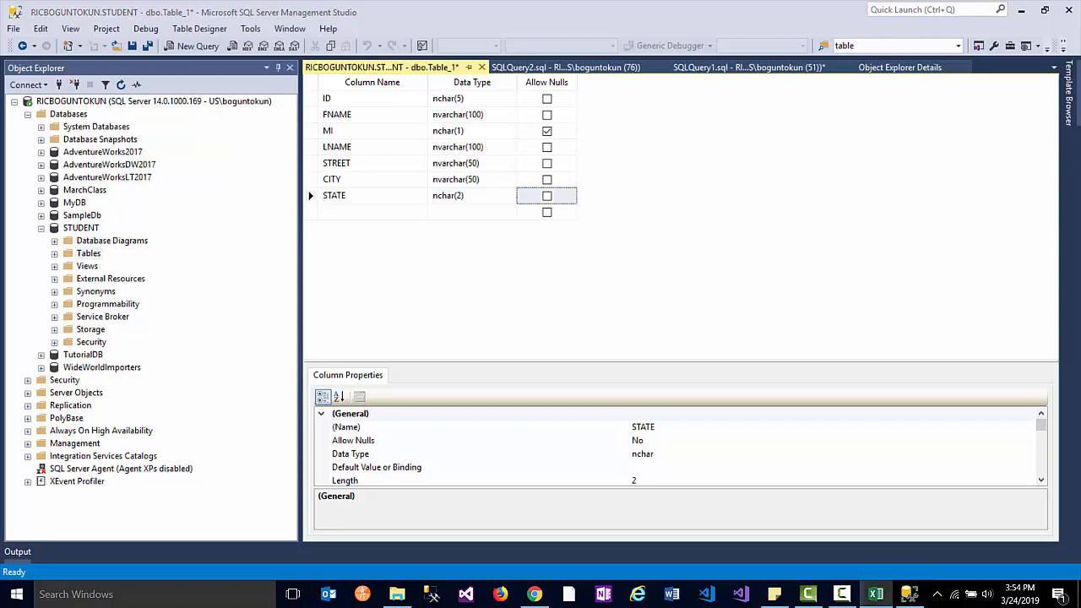
pyautogui.click(340, 224)
pyautogui.click(338, 213)
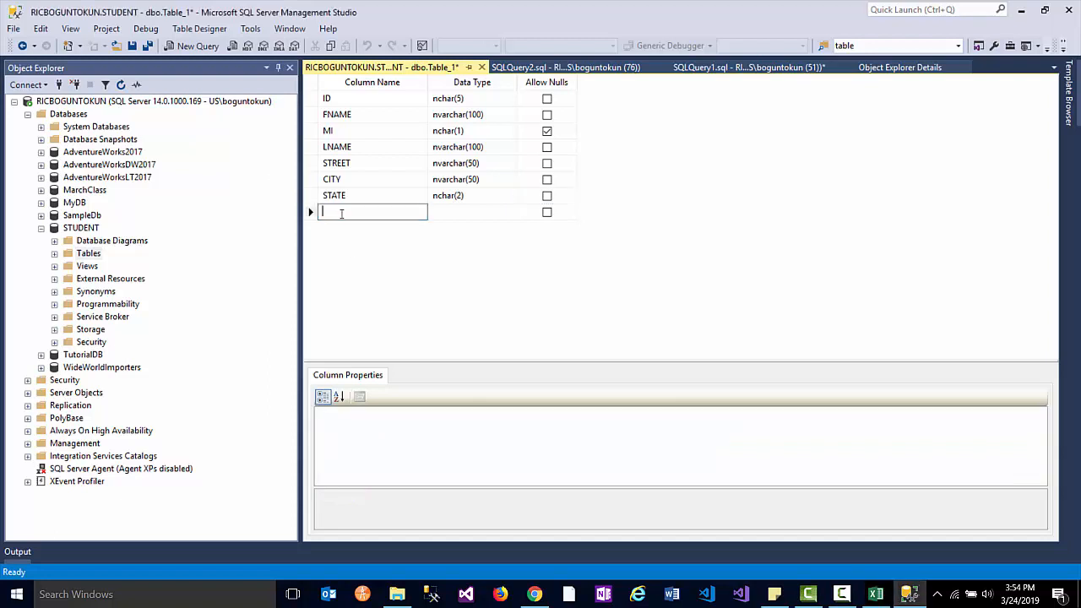
# - Add PHONE as nvarchar(15), shortened from nvarchar(50), with nulls still allowed
pyautogui.write('PHONE')
pyautogui.press('Tab')
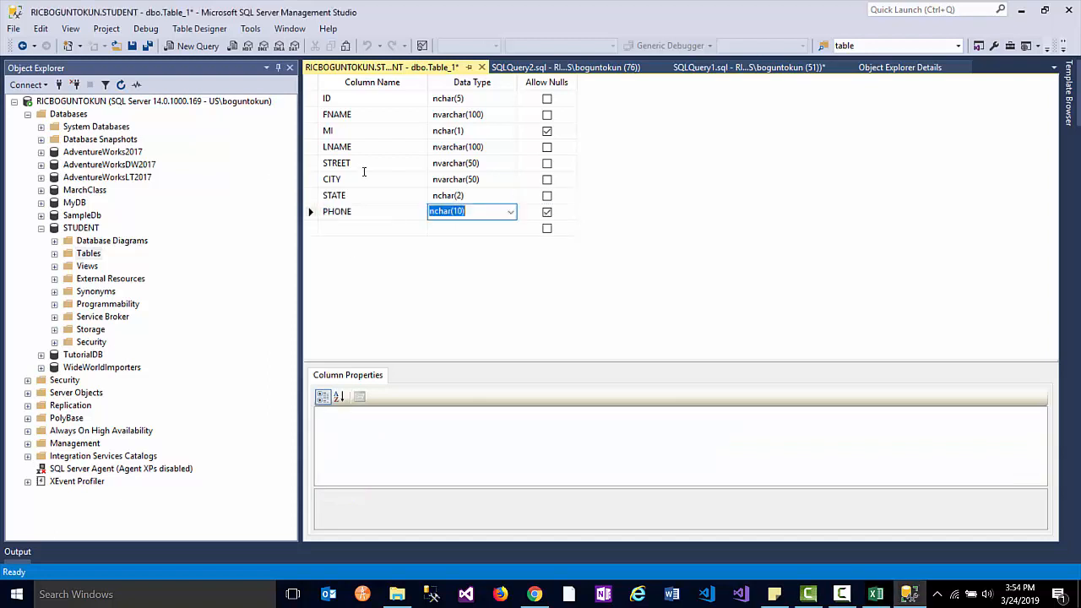
pyautogui.click(510, 212)
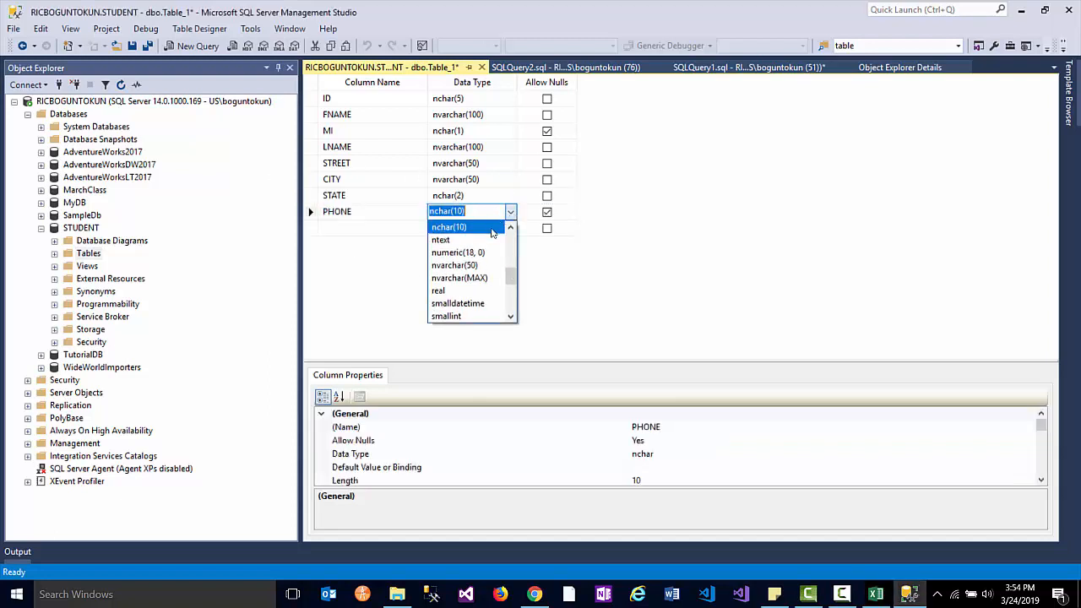
pyautogui.click(458, 265)
pyautogui.moveTo(469, 212); pyautogui.dragTo(473, 212)
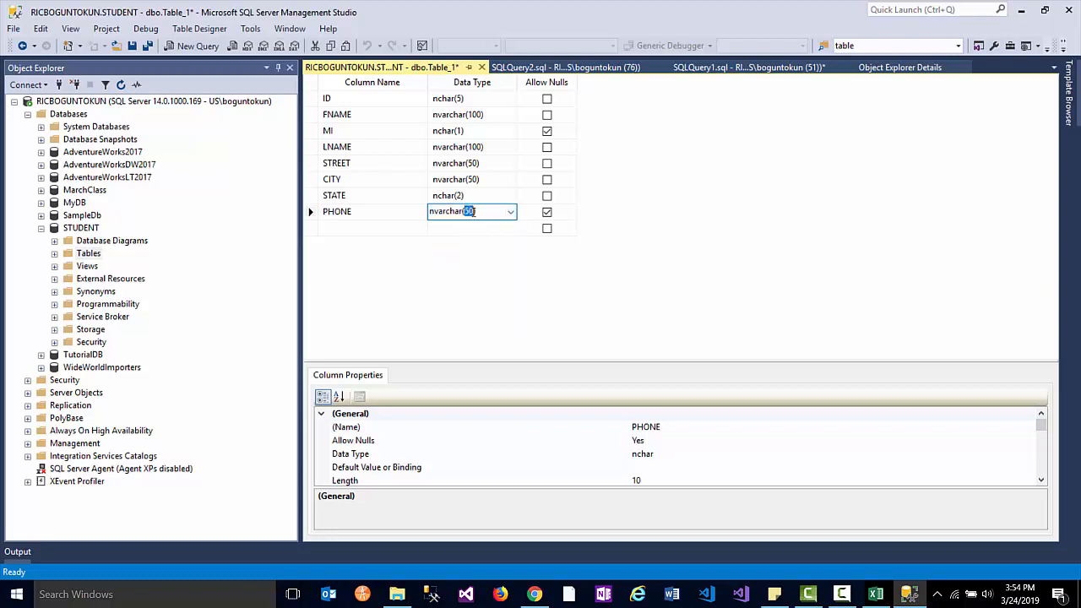
pyautogui.write('15')
pyautogui.press('Return')
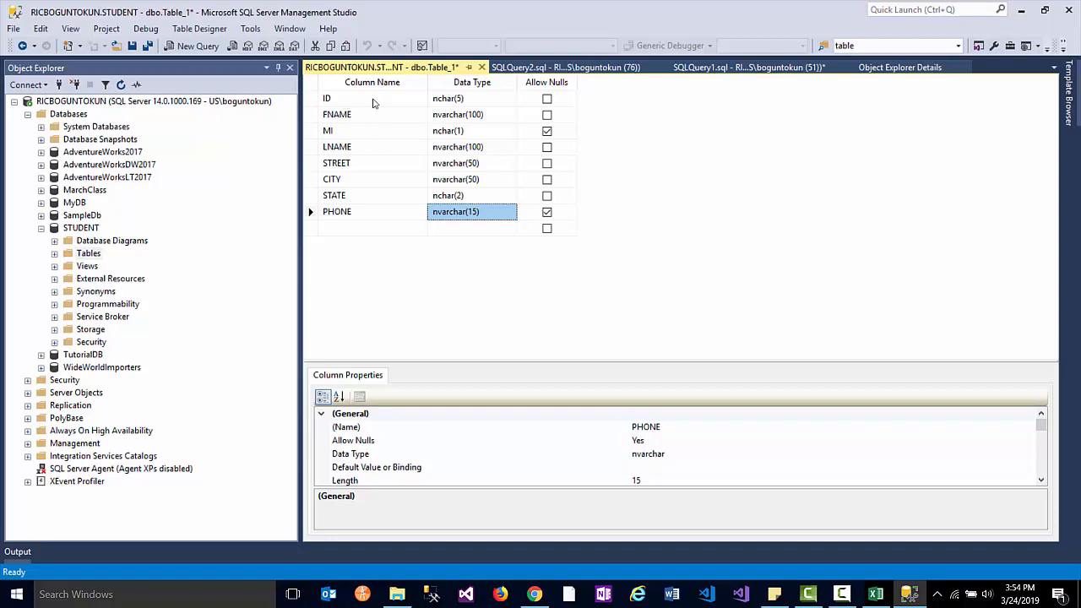
pyautogui.click(312, 99)
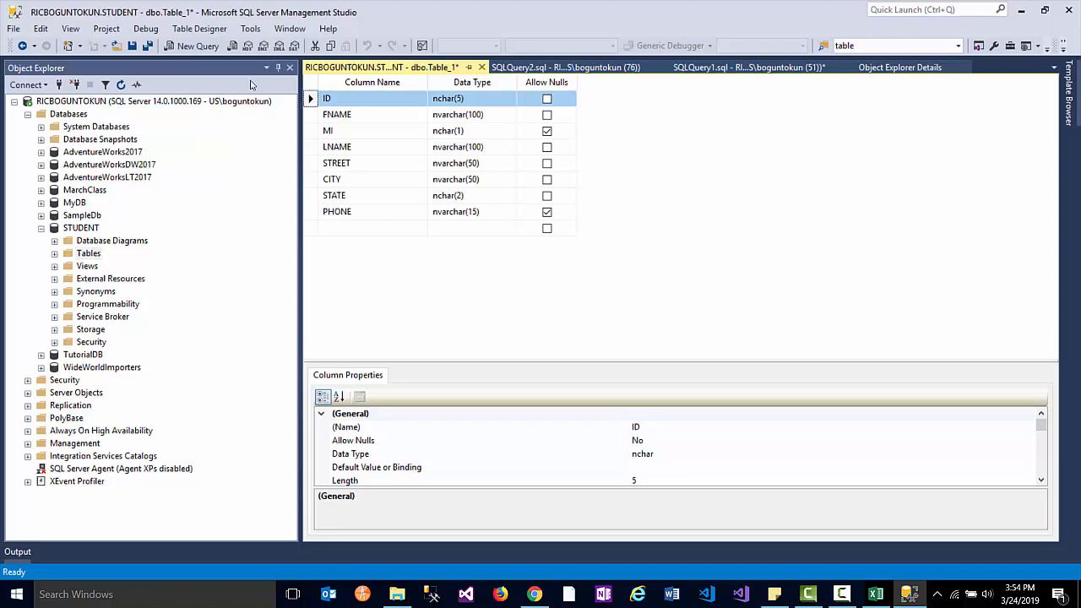
# - Set the ID column as the primary key of the table design
pyautogui.click(310, 99)
pyautogui.rightClick(309, 99)
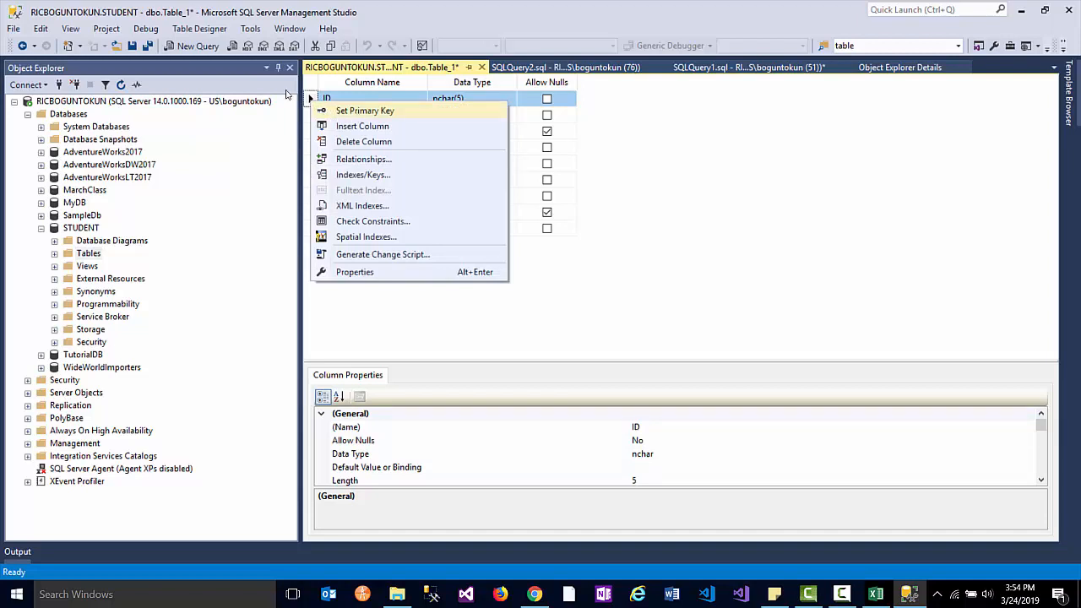
pyautogui.click(357, 113)
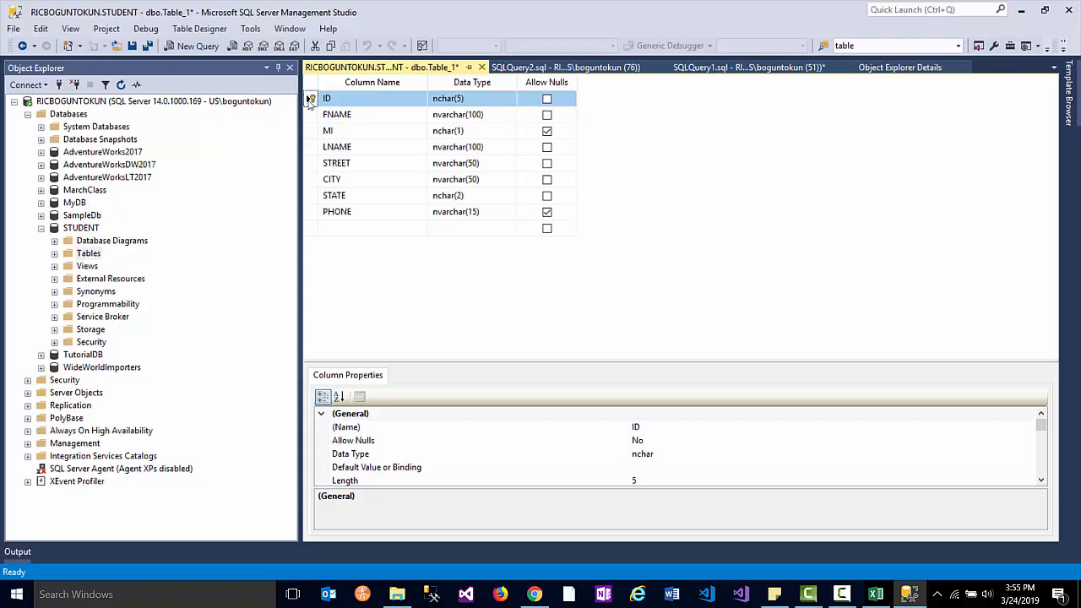
pyautogui.rightClick(311, 99)
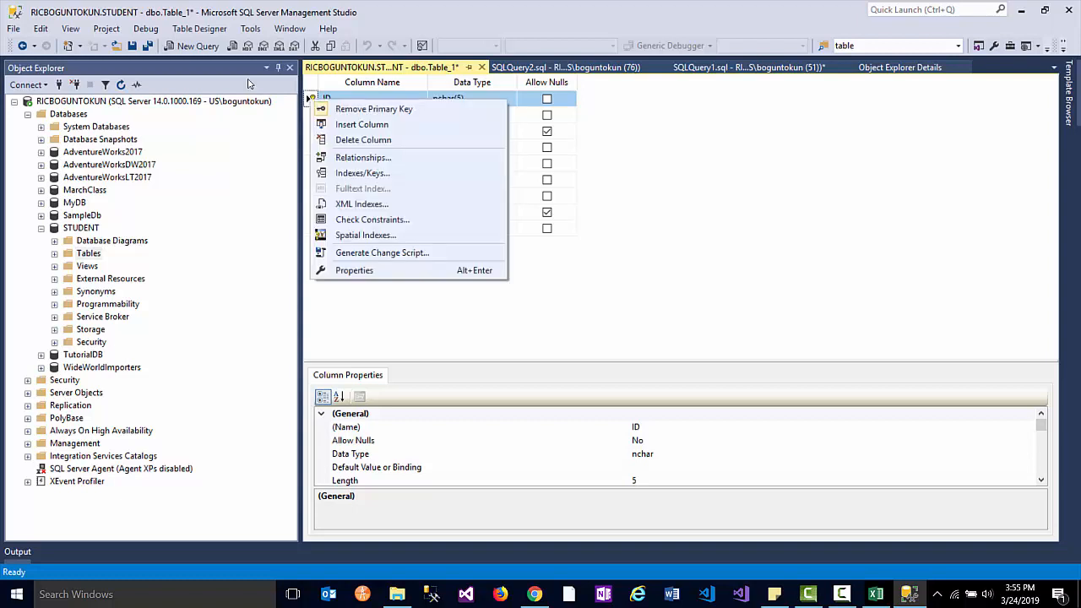
pyautogui.click(646, 280)
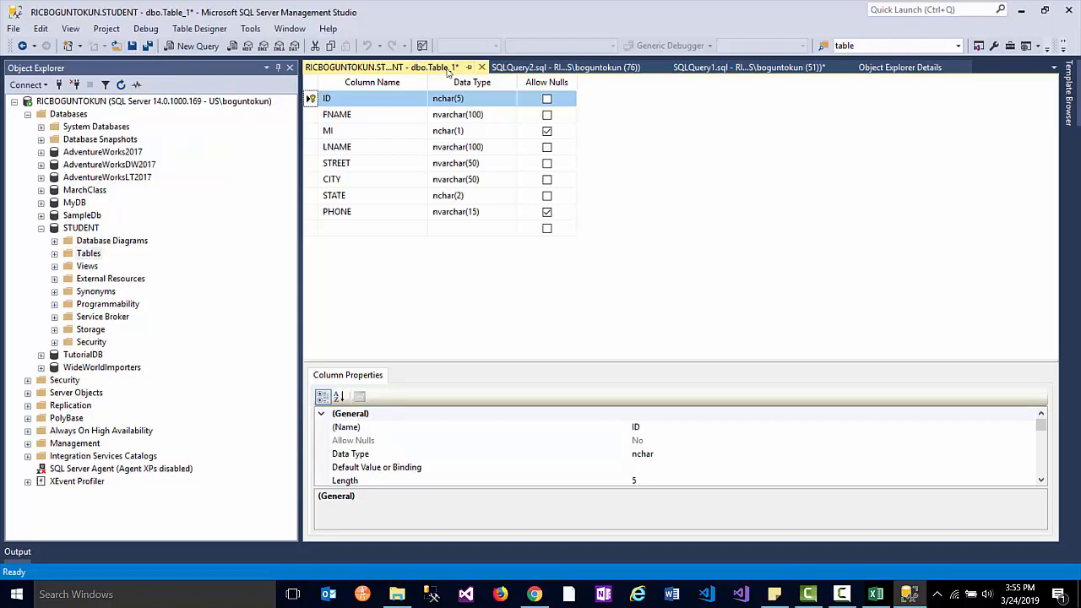
# - Save the new table with the name PROFILE
pyautogui.click(132, 46)
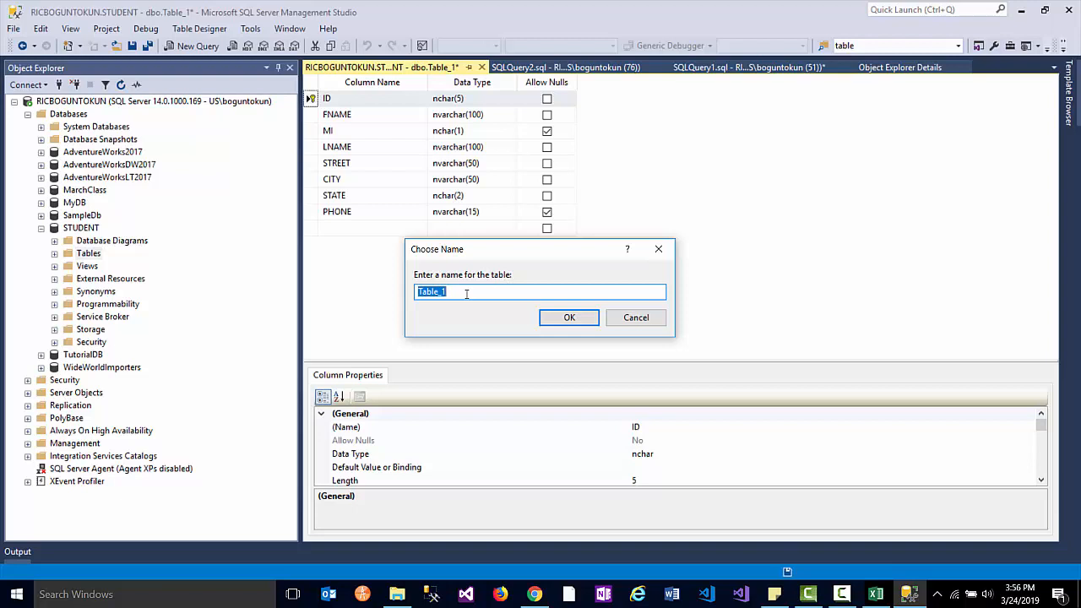
pyautogui.write('PROFILE')
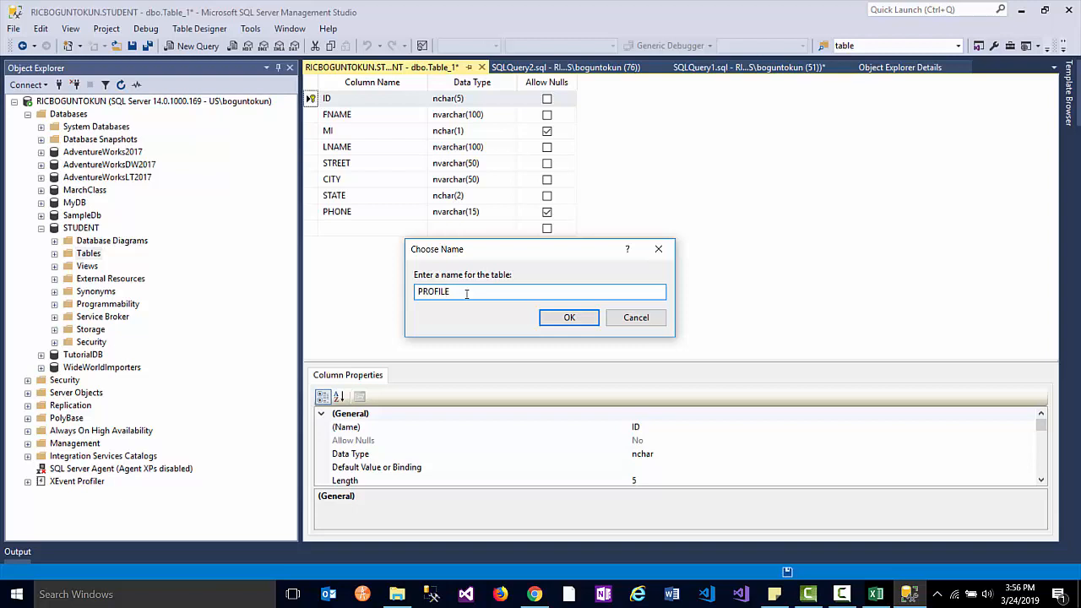
pyautogui.click(581, 320)
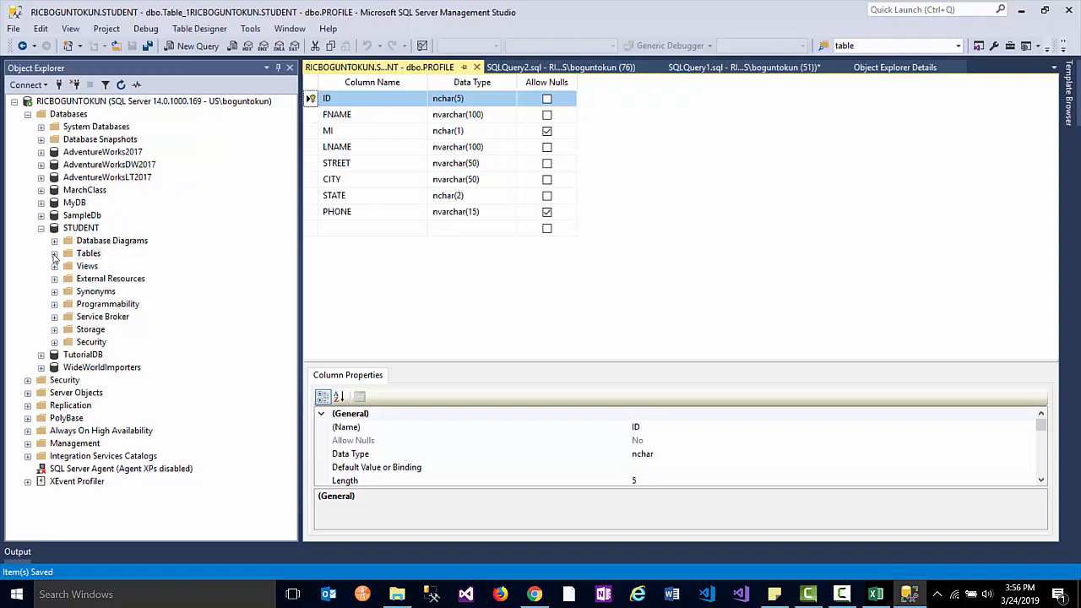
# - Expand STUDENT's Tables folder and refresh it so dbo.PROFILE appears
pyautogui.click(54, 254)
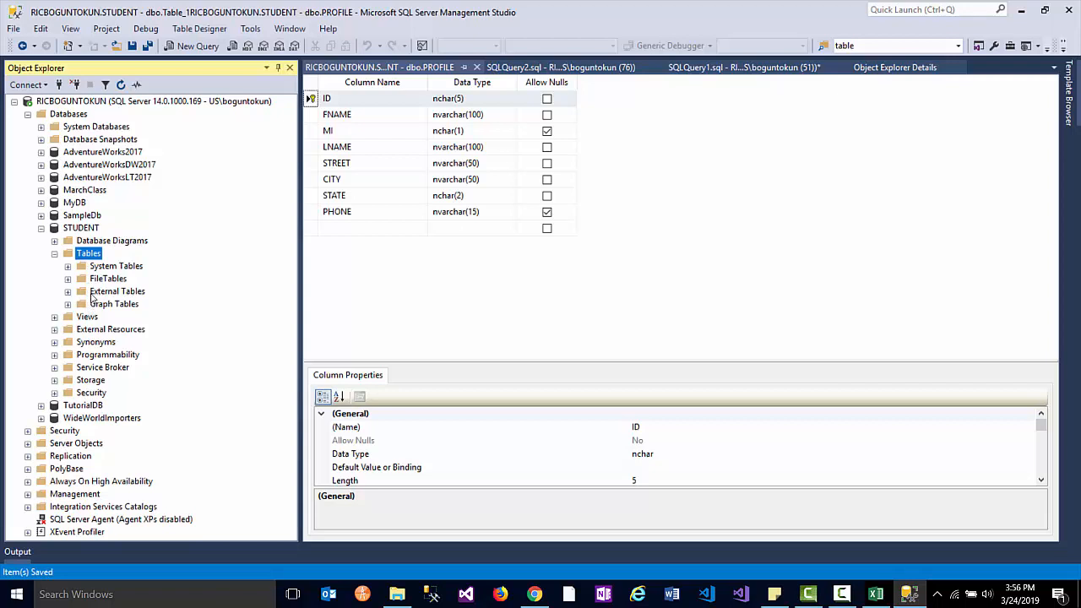
pyautogui.hotkey('shift', 'F10')
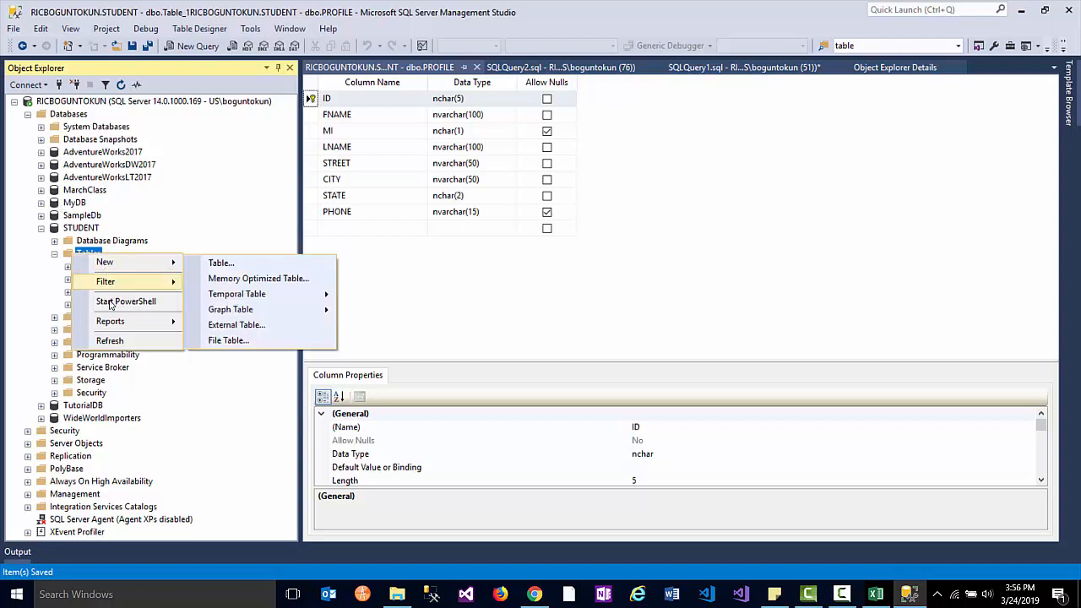
pyautogui.click(116, 342)
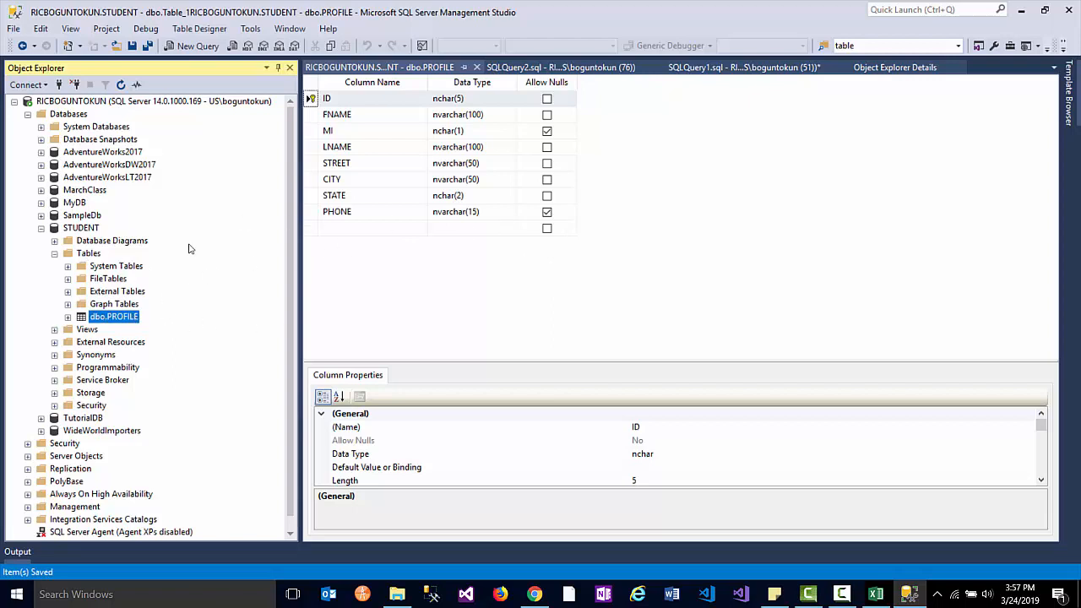
# - Open a new blank table design in the STUDENT database
pyautogui.rightClick(89, 255)
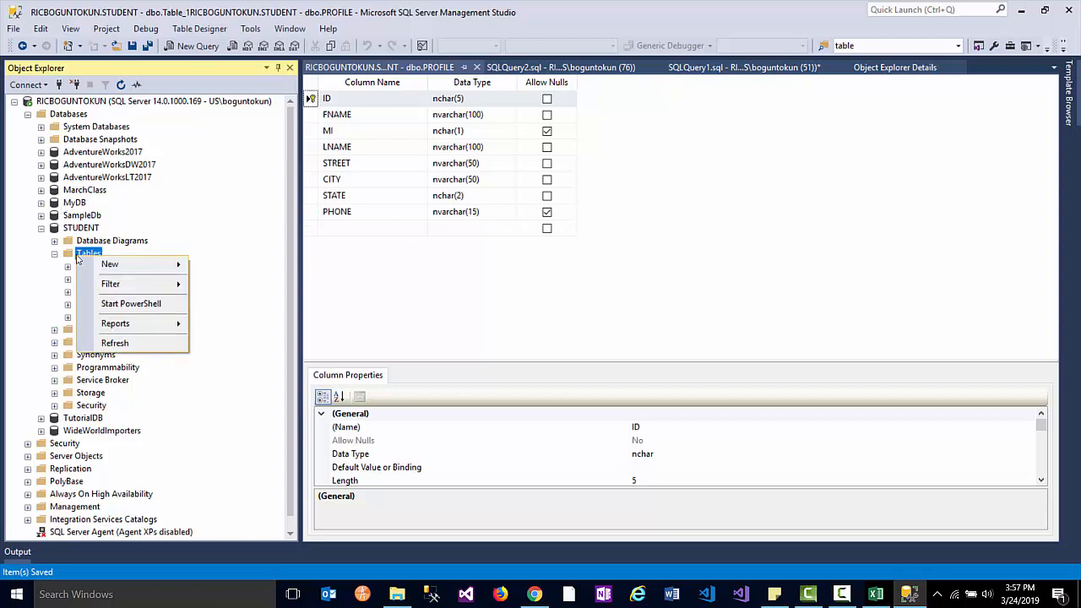
pyautogui.moveTo(102, 265)
pyautogui.click(221, 265)
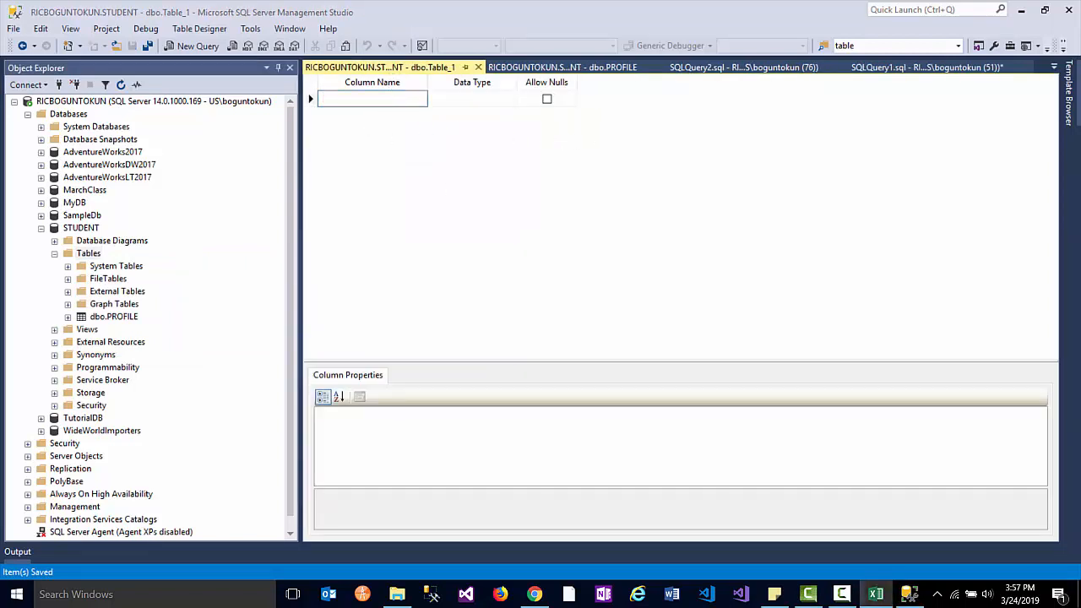
# - Add a CRN column of type int that disallows nulls
pyautogui.click(406, 102)
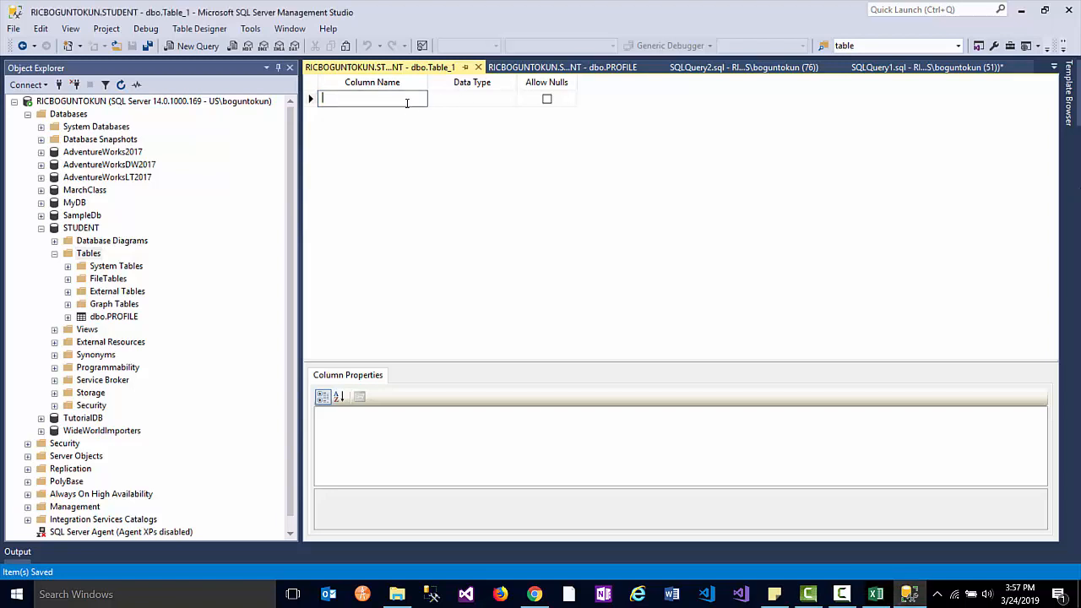
pyautogui.write('CRN')
pyautogui.click(484, 101)
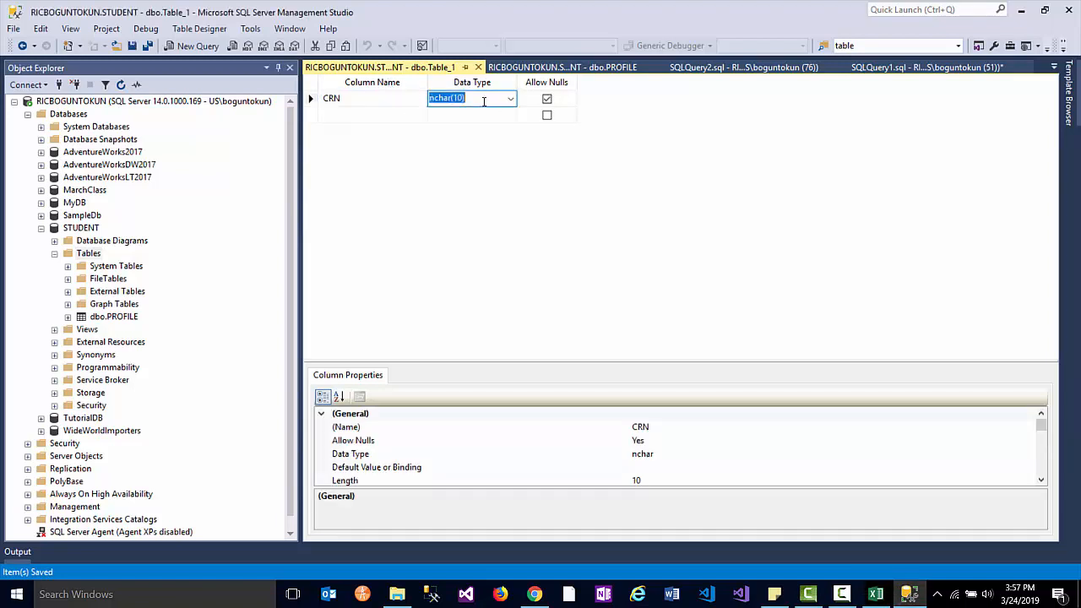
pyautogui.write('int')
pyautogui.press('Tab')
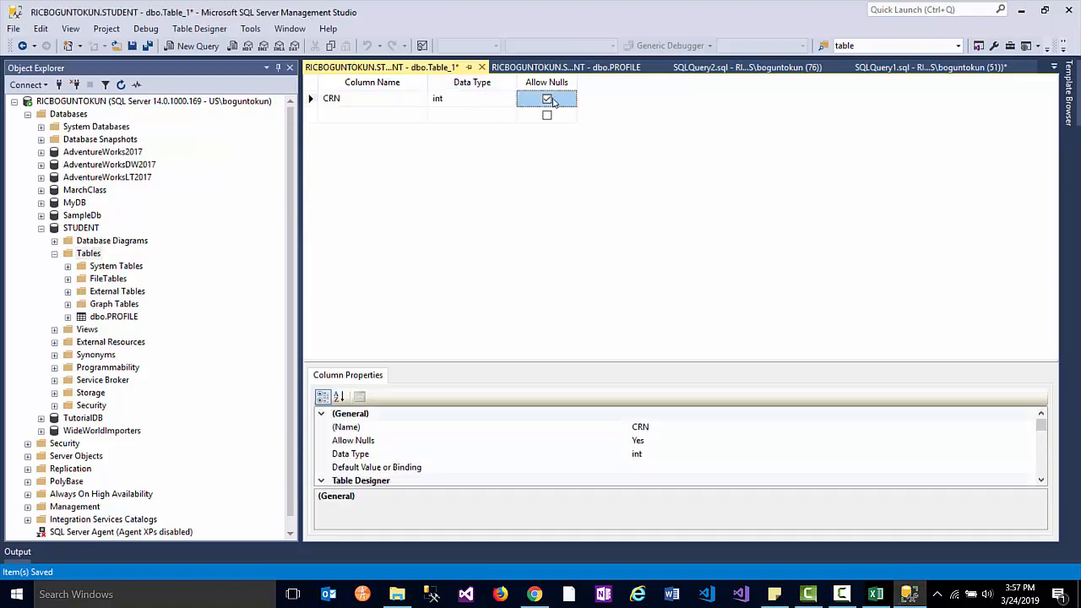
pyautogui.click(548, 100)
pyautogui.hotkey('alt', 'Tab')
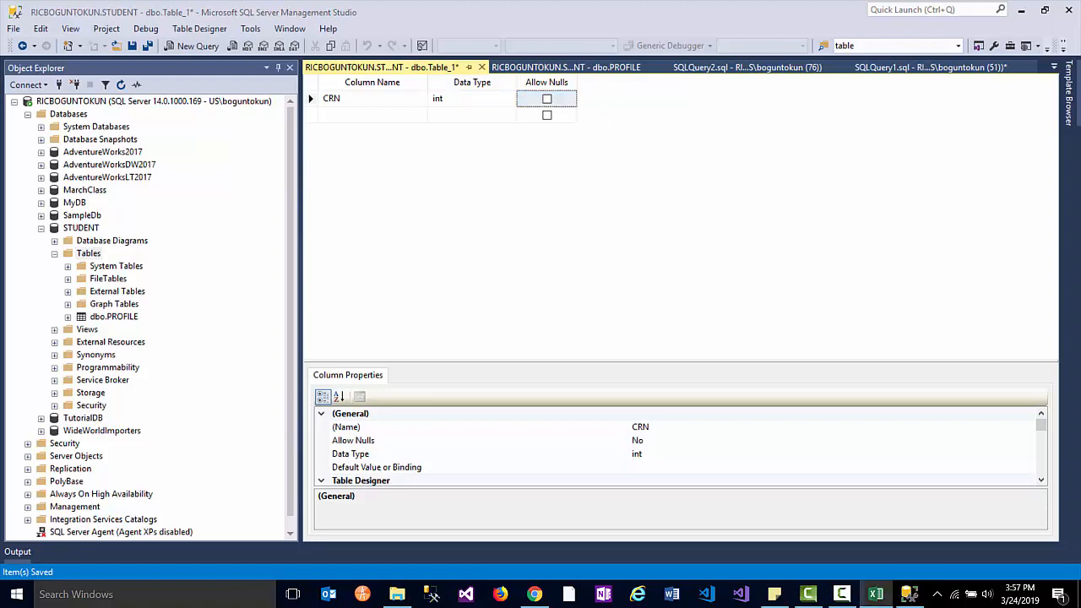
# - Add a nullable CNUM column of type nvarchar(10)
pyautogui.click(349, 118)
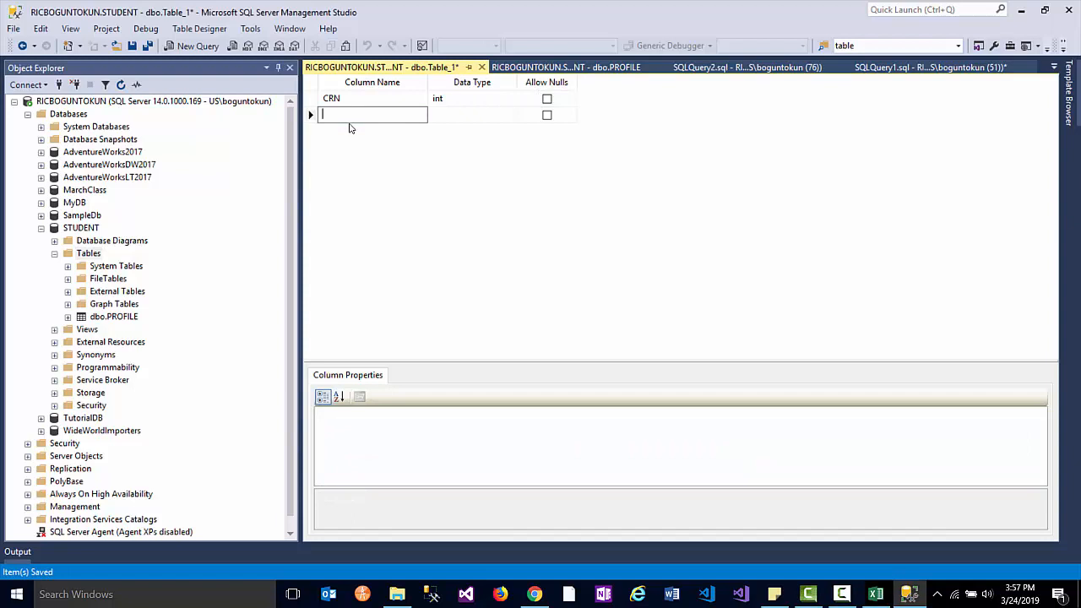
pyautogui.write('CNUM')
pyautogui.press('Tab')
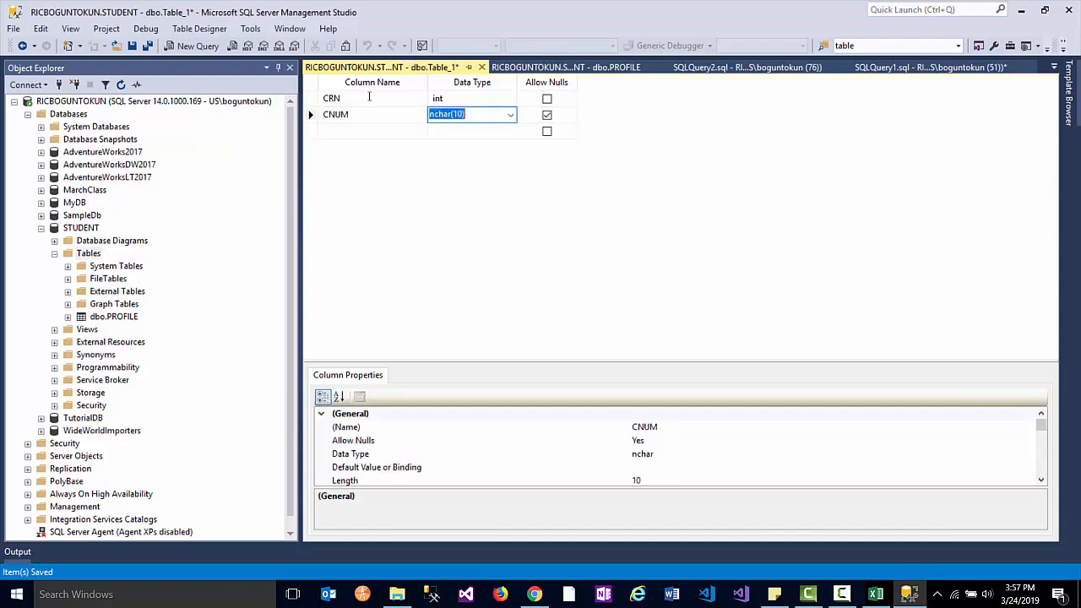
pyautogui.click(510, 116)
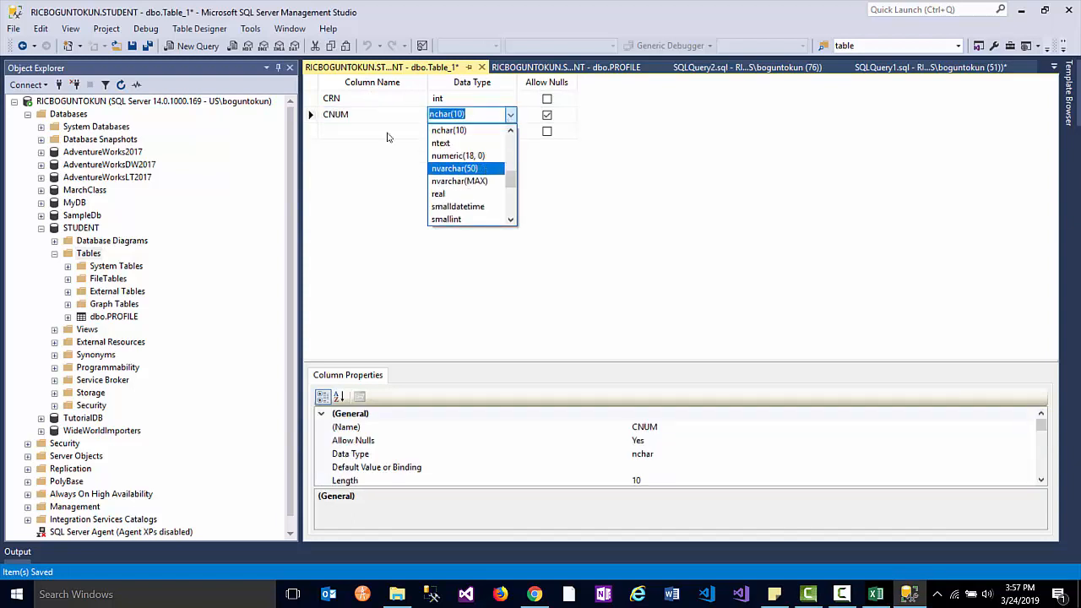
pyautogui.click(472, 169)
pyautogui.click(475, 116)
pyautogui.doubleClick(469, 116)
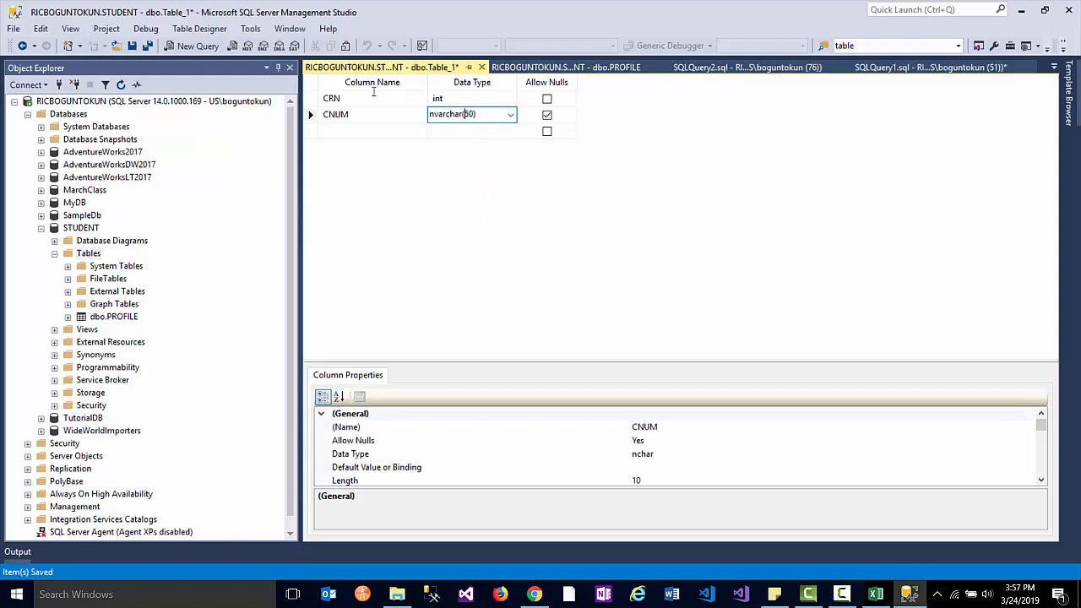
pyautogui.doubleClick(470, 114)
pyautogui.moveTo(478, 114); pyautogui.dragTo(471, 114)
pyautogui.click(358, 133)
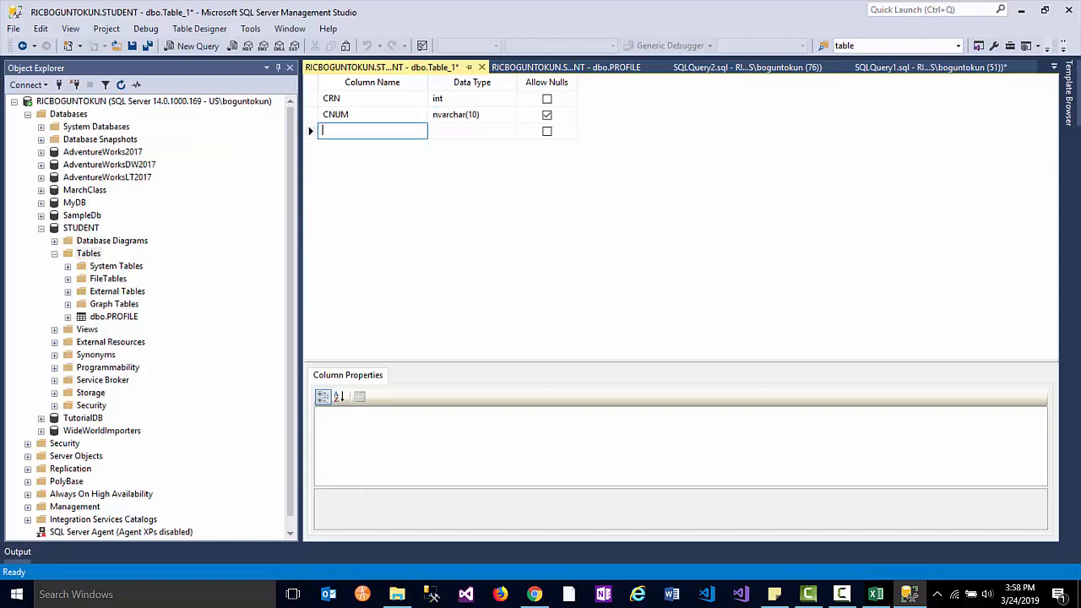
pyautogui.hotkey('alt', 'Tab')
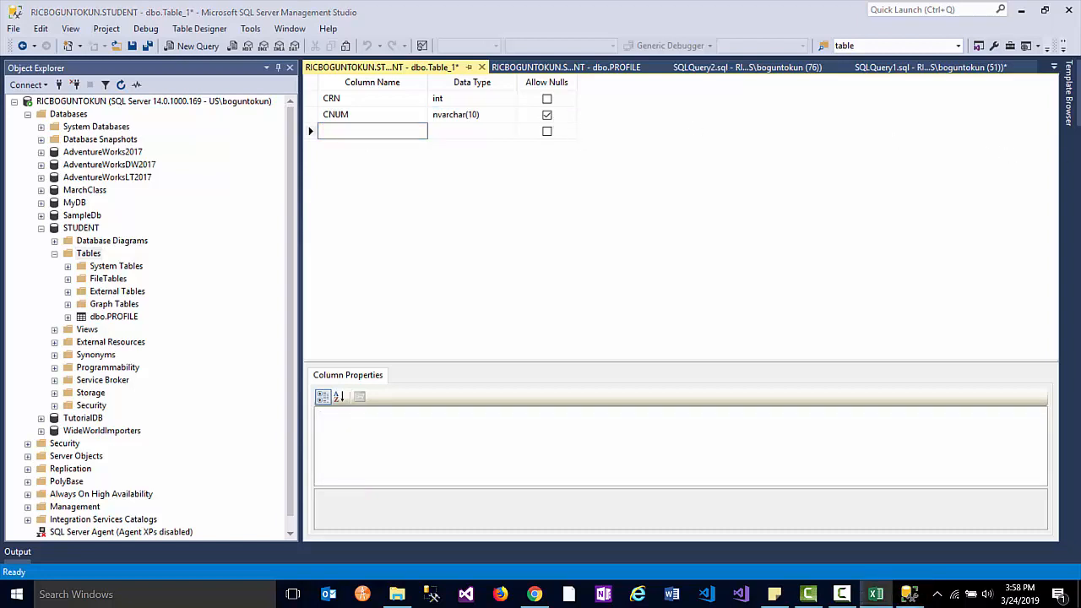
# - Add a required CNAME column of type nvarchar(50)
pyautogui.click(397, 135)
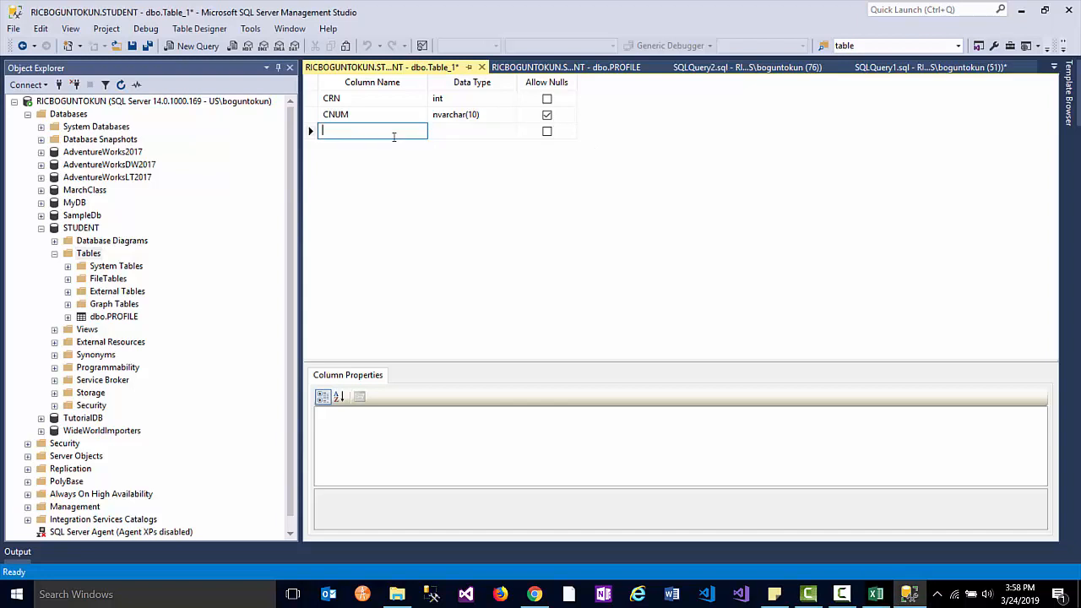
pyautogui.write('CNAME')
pyautogui.press('Tab')
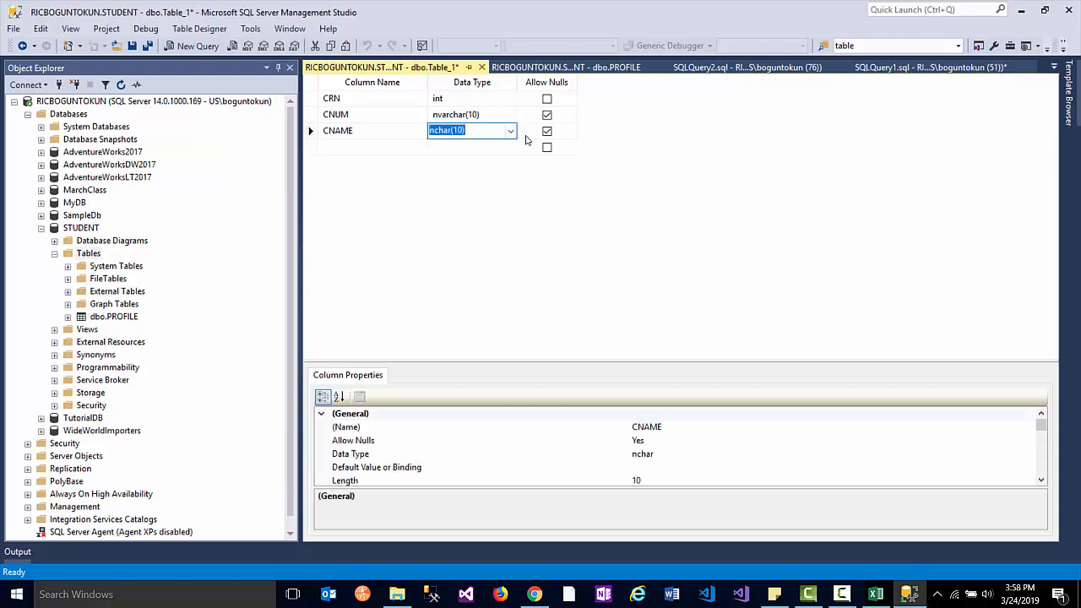
pyautogui.click(510, 131)
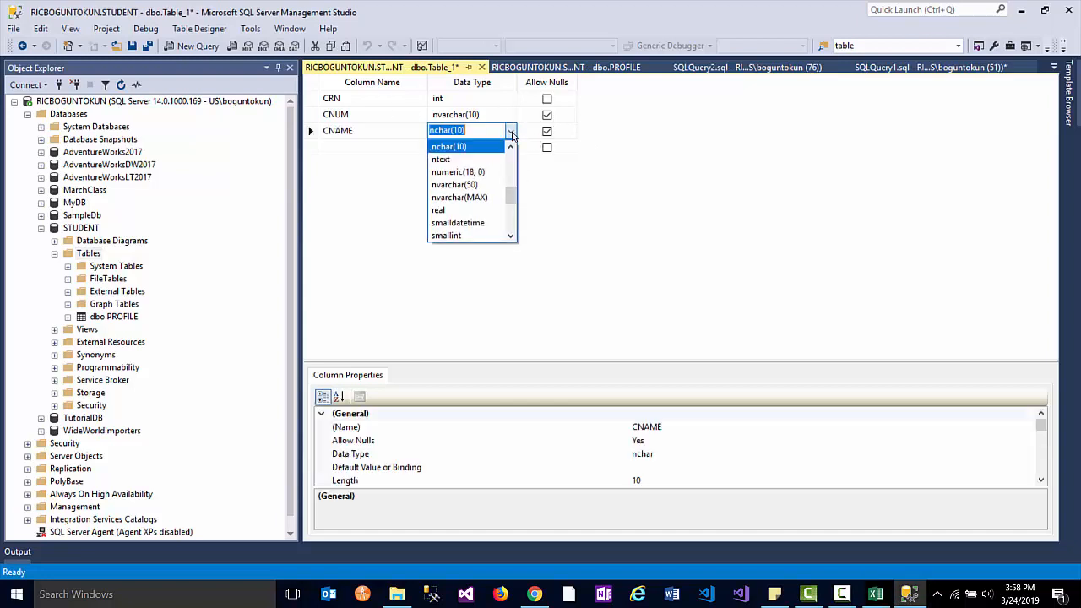
pyautogui.click(485, 185)
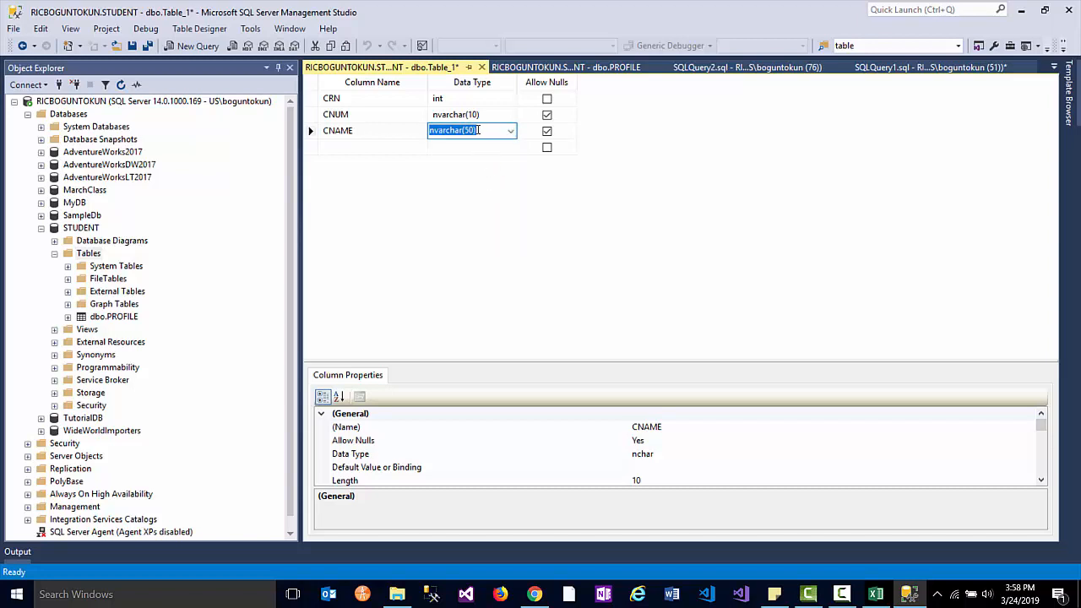
pyautogui.press('Left')
pyautogui.press('Left')
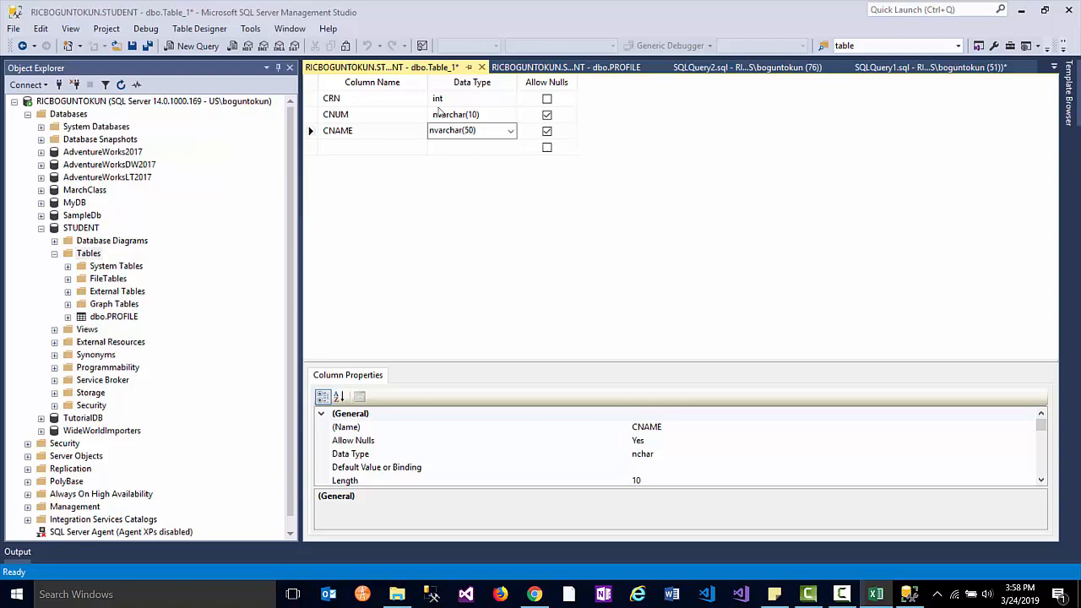
pyautogui.click(546, 133)
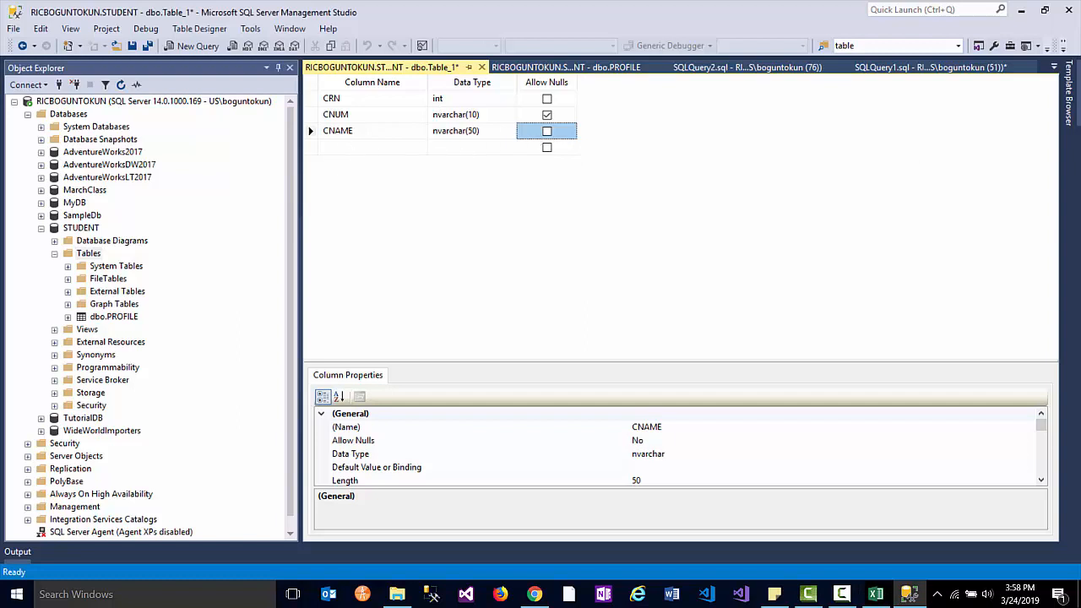
pyautogui.click(876, 594)
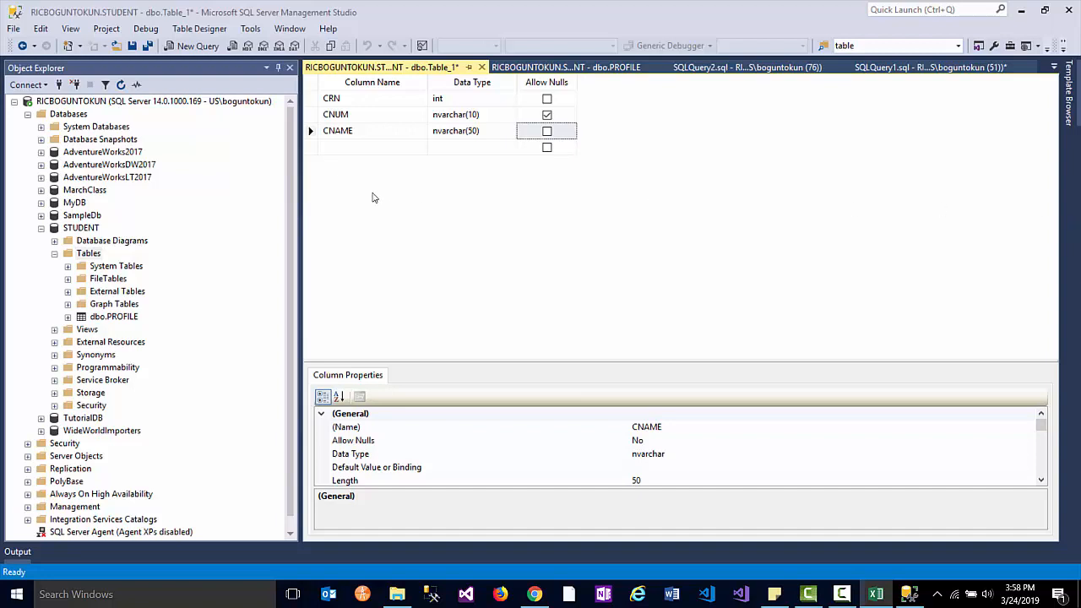
# - Add a nullable DAYS column of type date
pyautogui.click(361, 146)
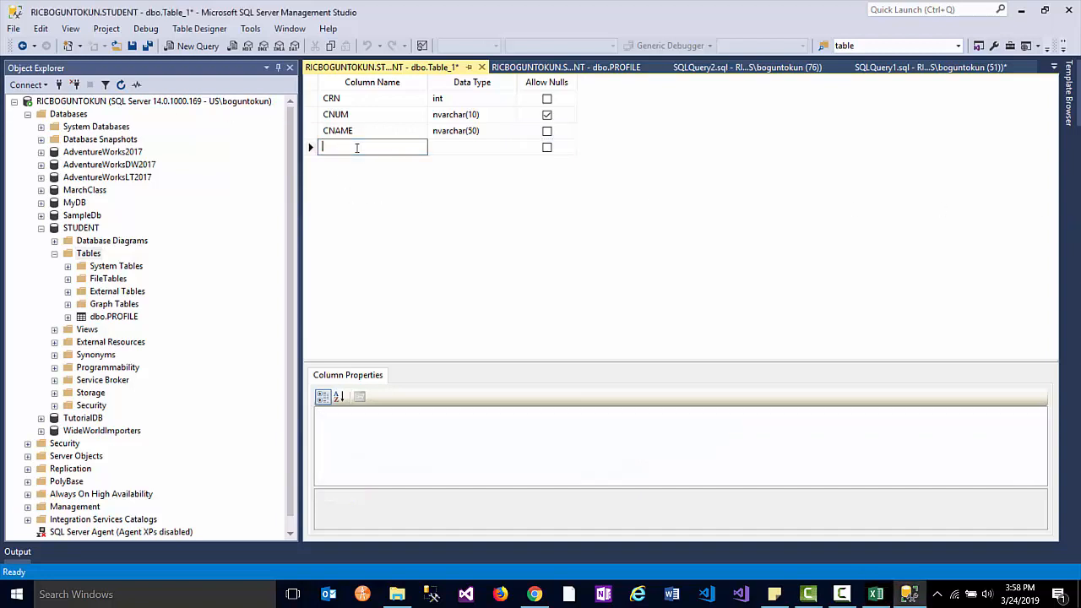
pyautogui.write('DAYS')
pyautogui.click(471, 147)
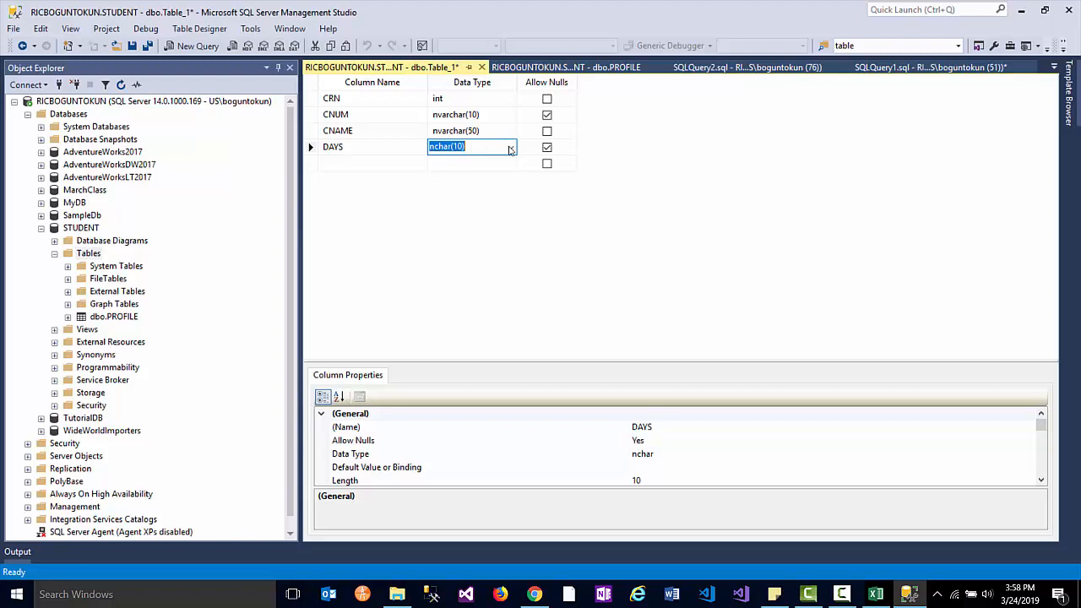
pyautogui.click(510, 147)
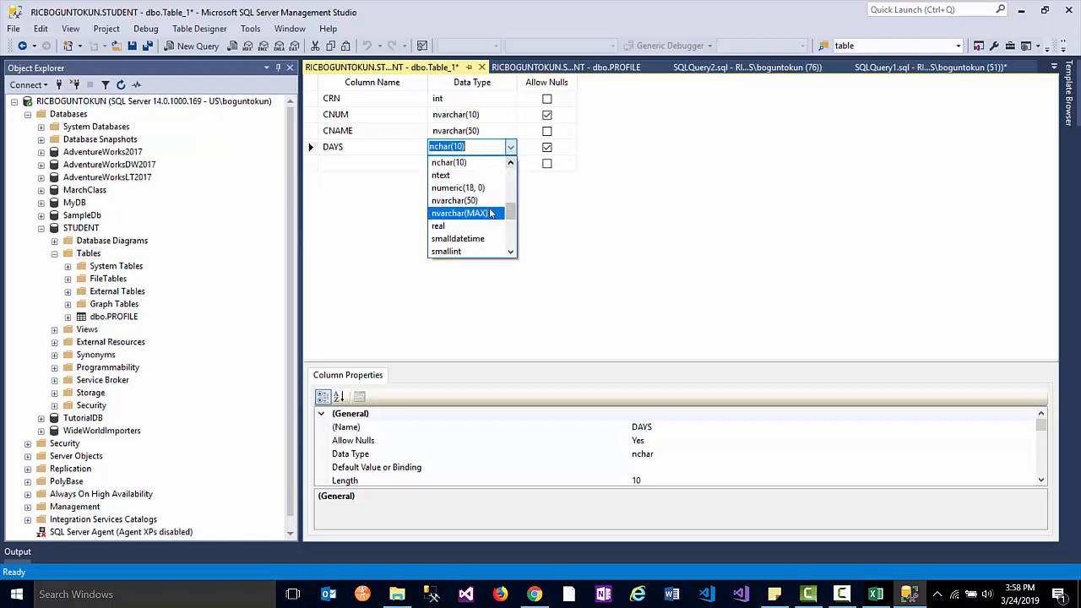
pyautogui.scroll(-3, 473, 215)
pyautogui.scroll(-1, 481, 221)
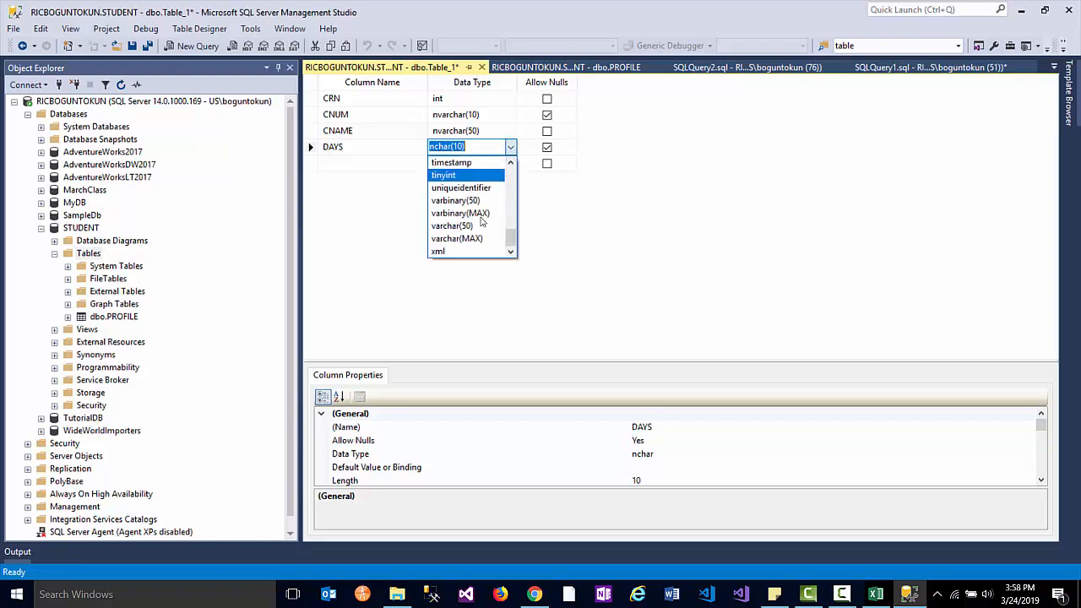
pyautogui.scroll(5, 478, 221)
pyautogui.scroll(1, 477, 218)
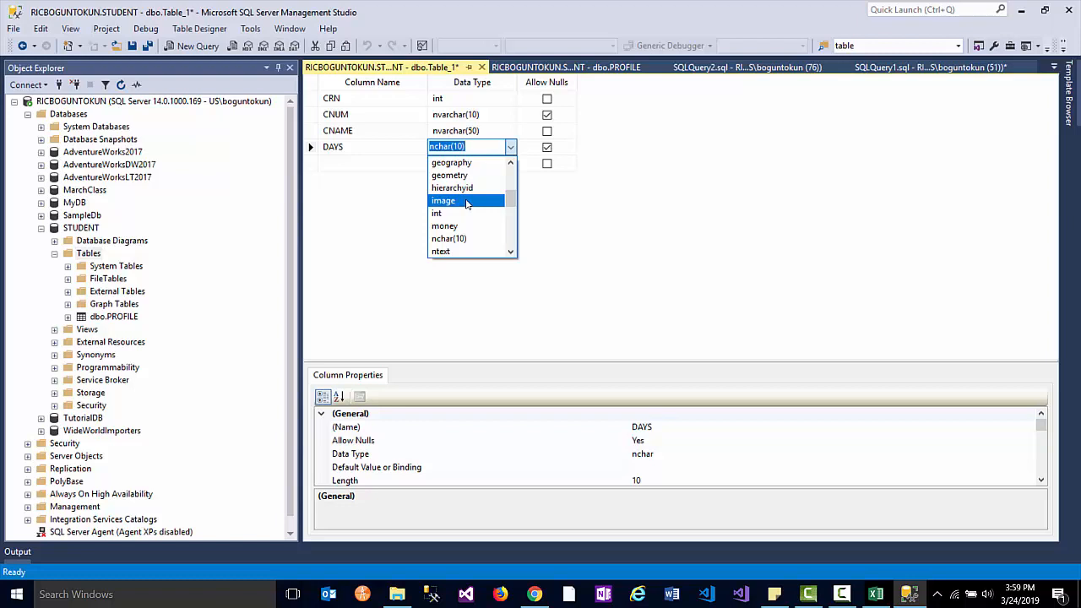
pyautogui.scroll(-1, 466, 204)
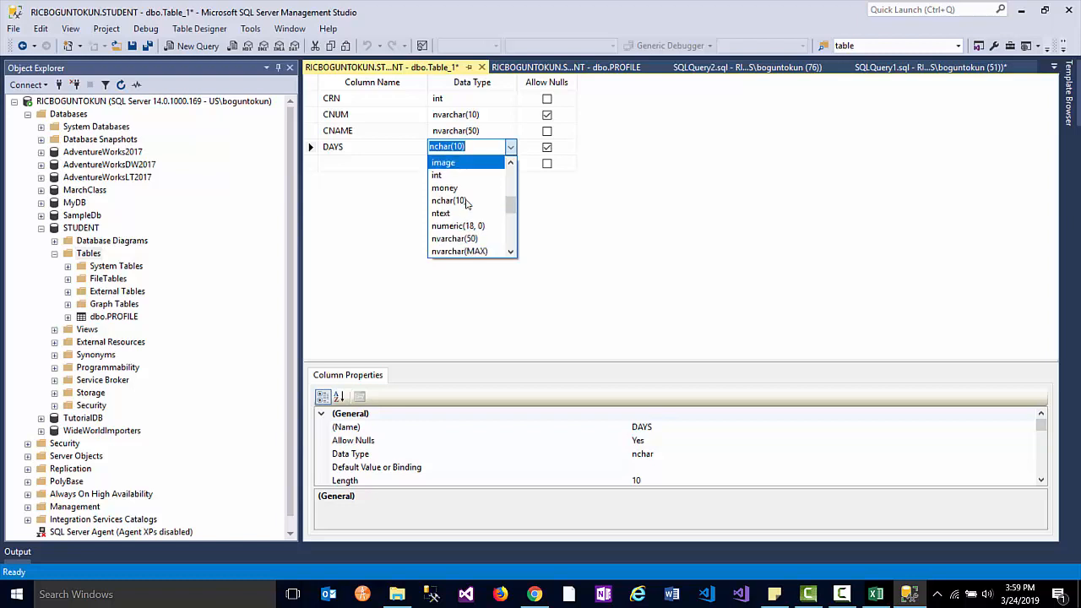
pyautogui.scroll(3, 466, 203)
pyautogui.click(481, 163)
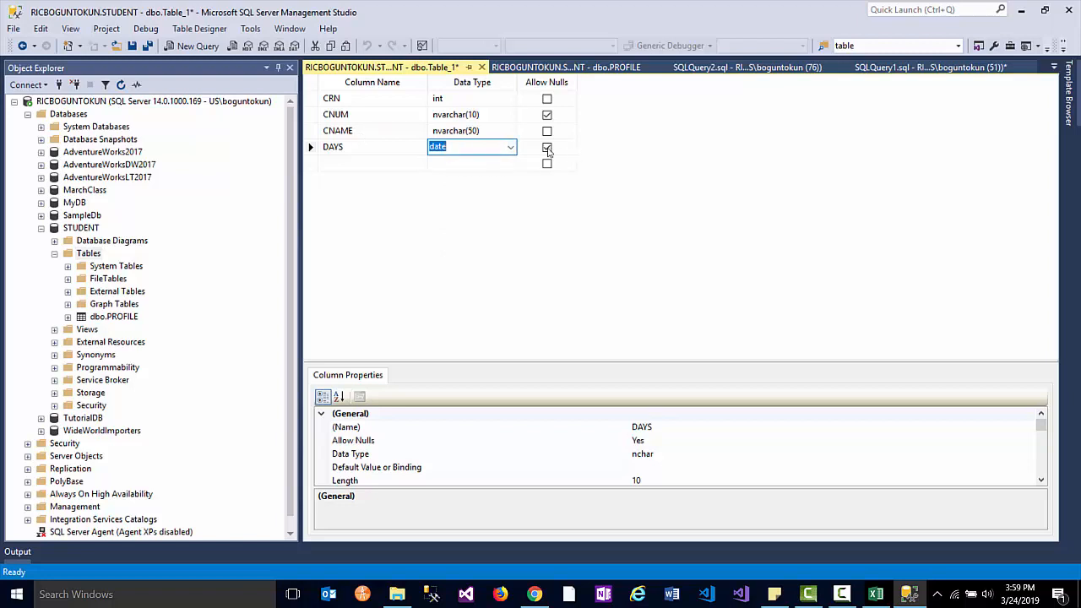
pyautogui.click(354, 164)
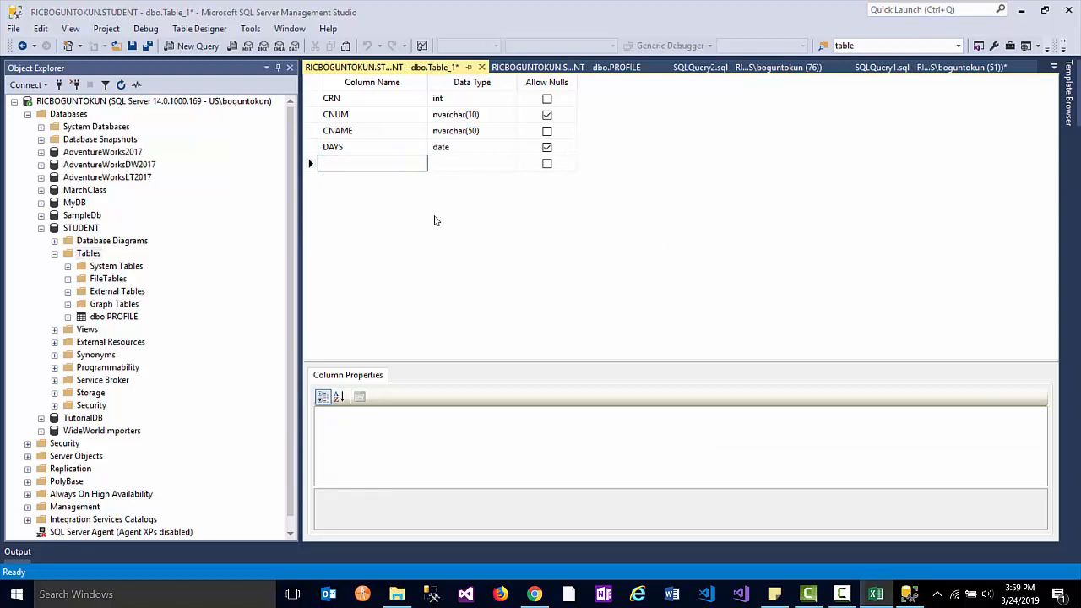
# - Add a TIME column of type time(7) that disallows nulls
pyautogui.click(360, 167)
pyautogui.write('TIME')
pyautogui.press('Tab')
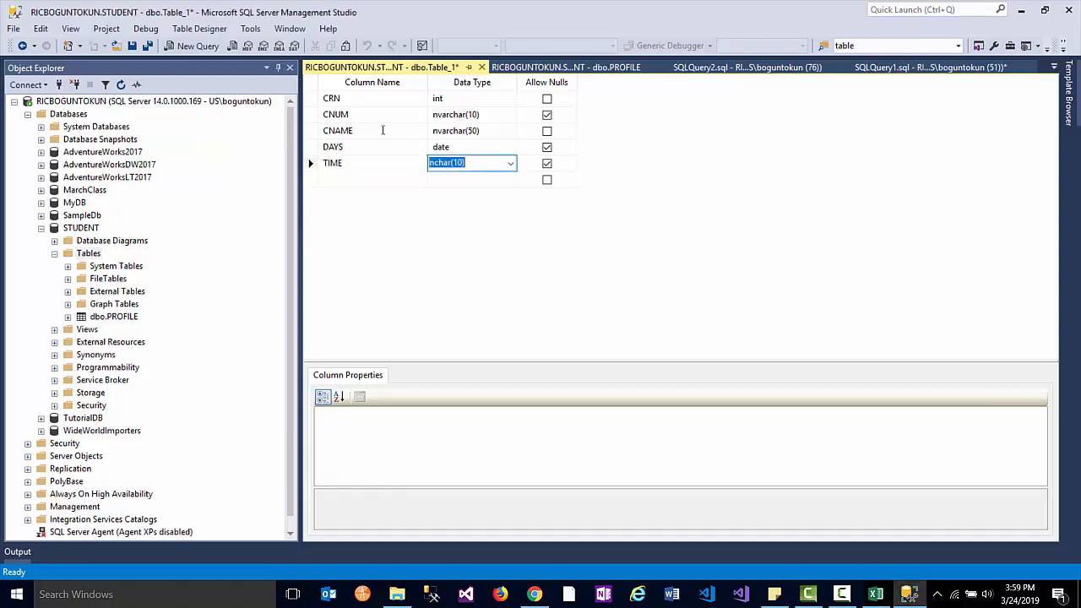
pyautogui.click(510, 163)
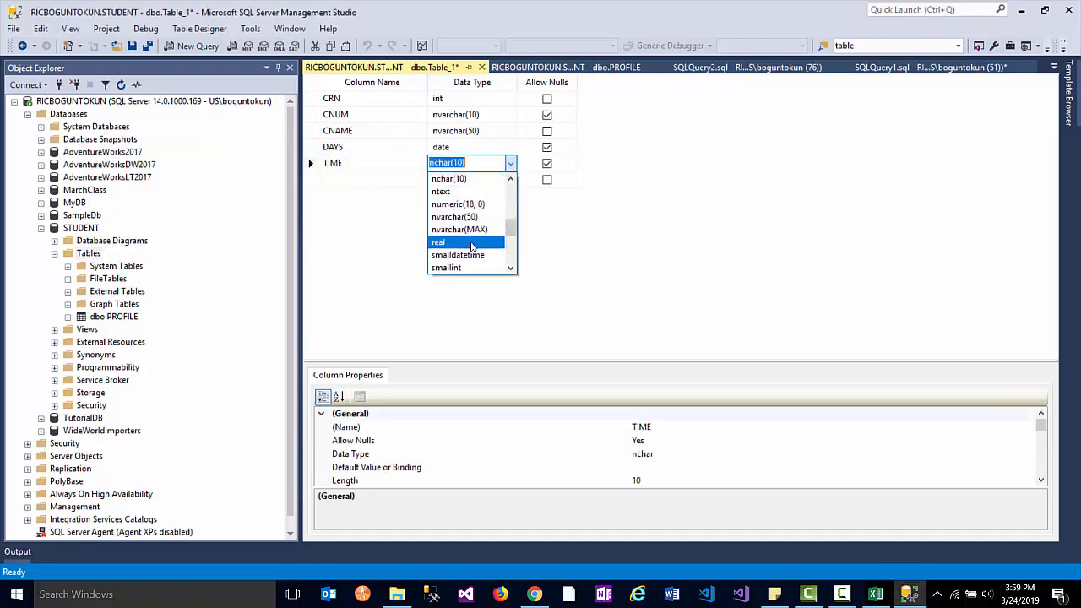
pyautogui.scroll(-3, 471, 243)
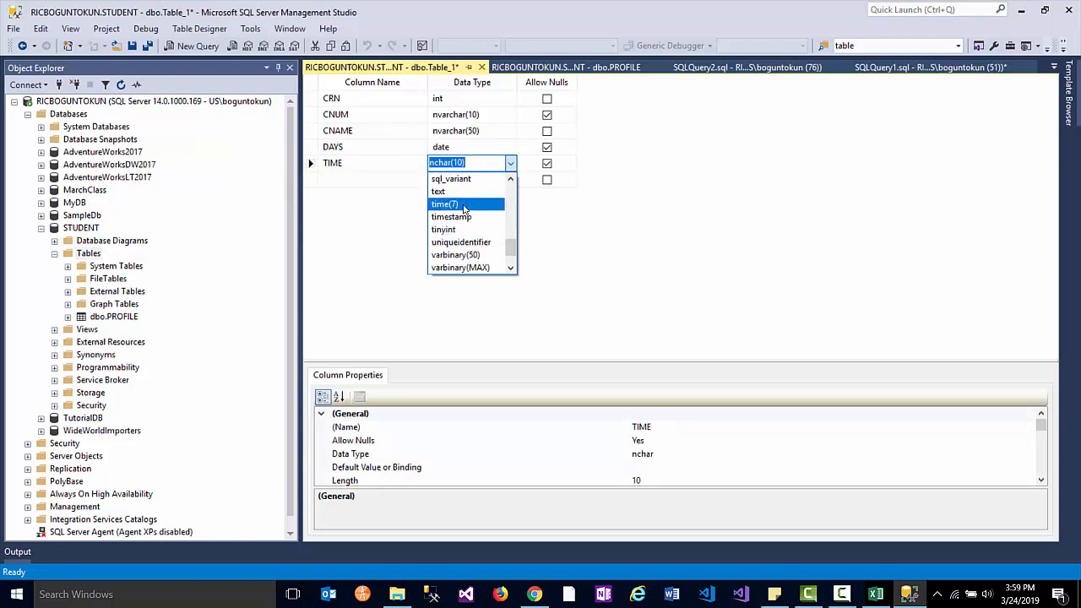
pyautogui.scroll(3, 464, 209)
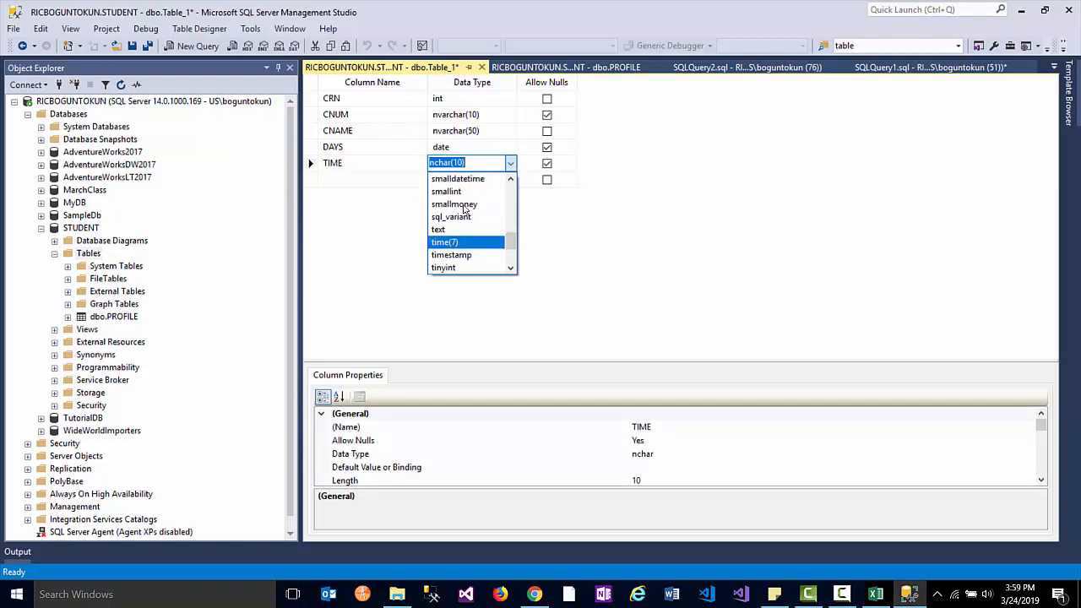
pyautogui.scroll(-5, 463, 208)
pyautogui.scroll(7, 463, 209)
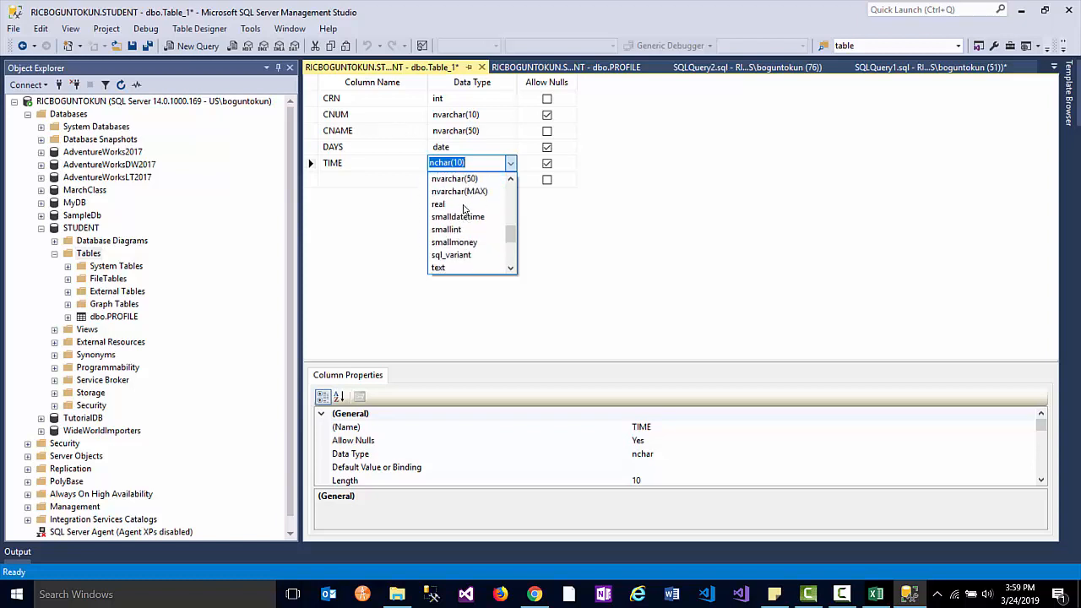
pyautogui.scroll(7, 464, 209)
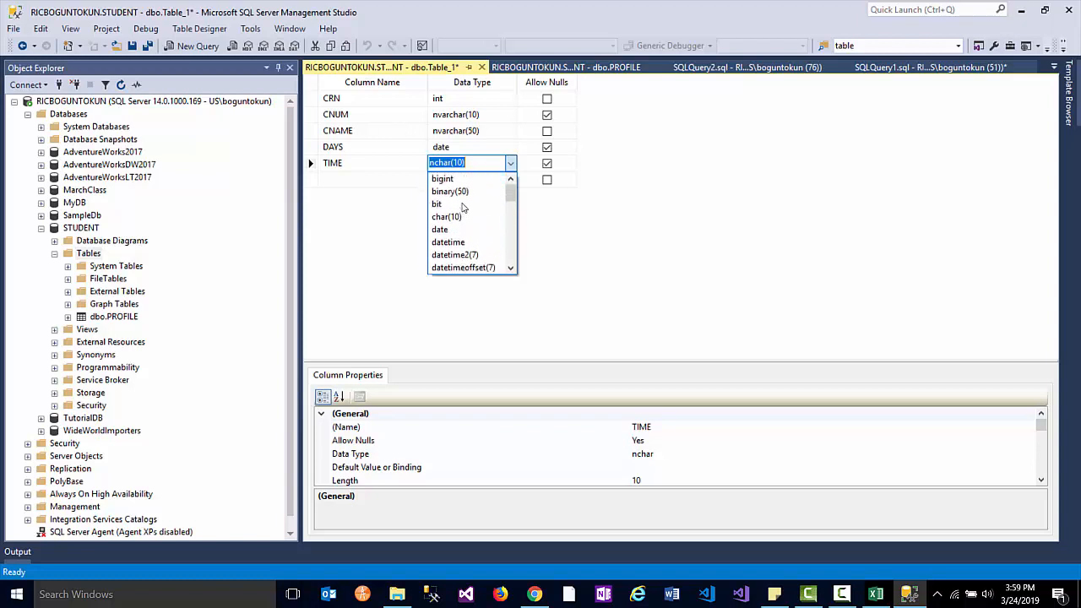
pyautogui.scroll(-5, 463, 208)
pyautogui.scroll(-7, 463, 207)
pyautogui.scroll(3, 463, 208)
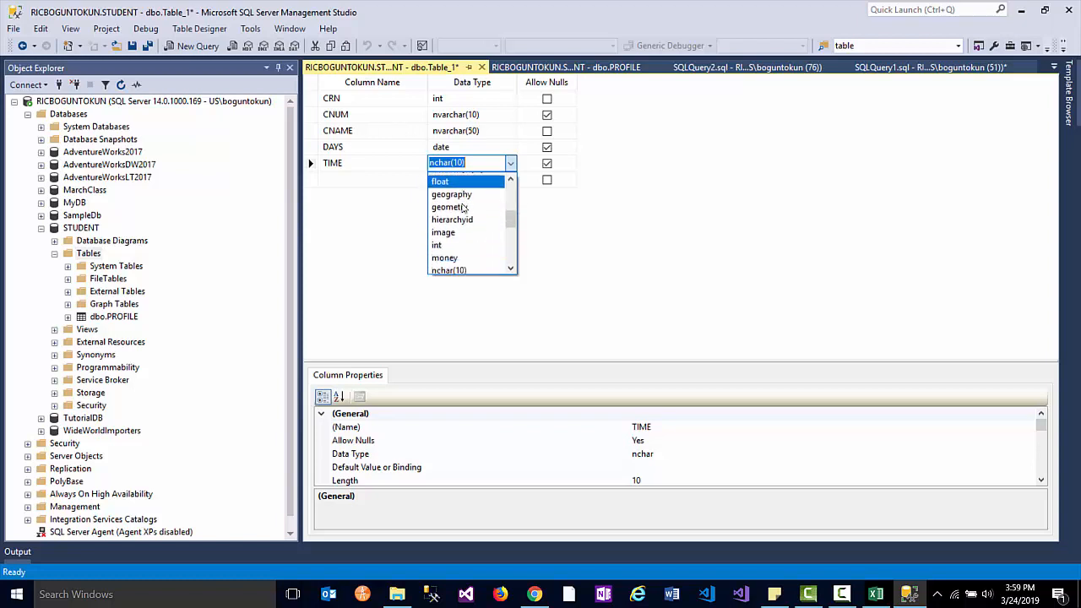
pyautogui.scroll(-18, 463, 207)
pyautogui.scroll(1, 462, 208)
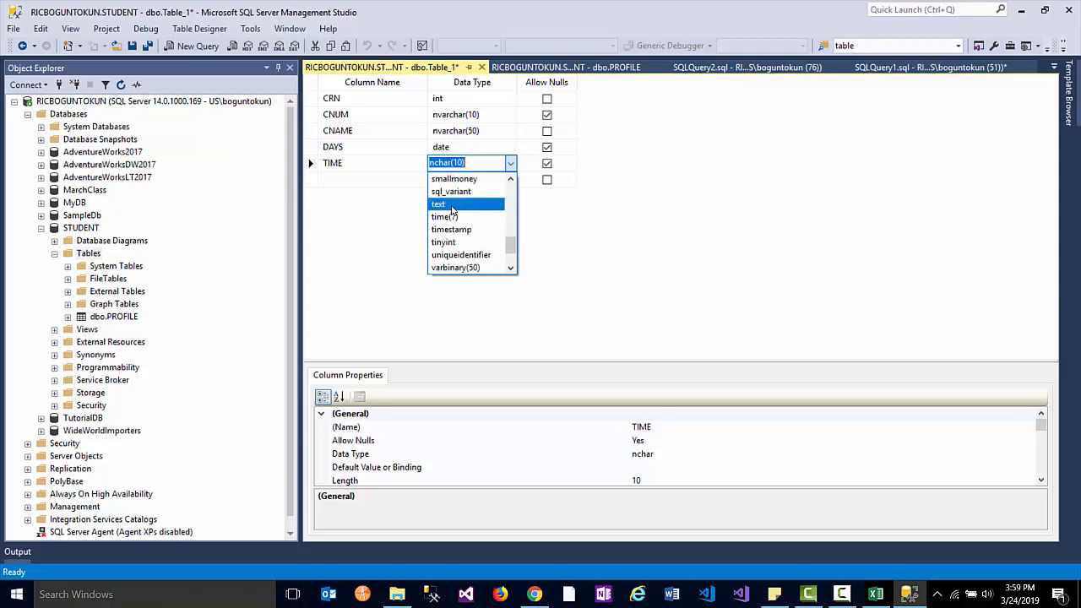
pyautogui.click(458, 217)
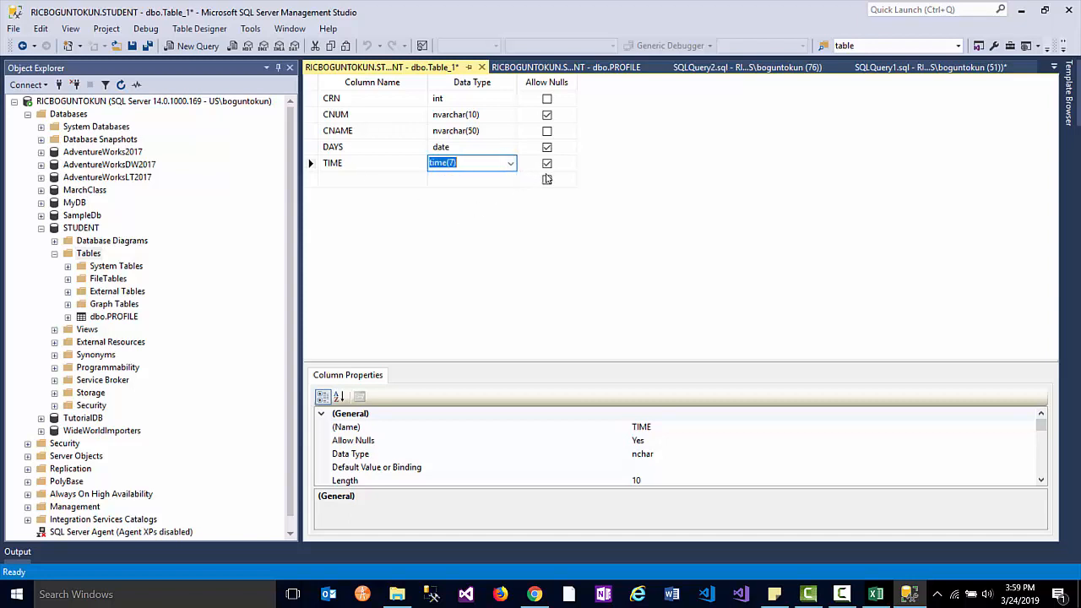
pyautogui.click(546, 165)
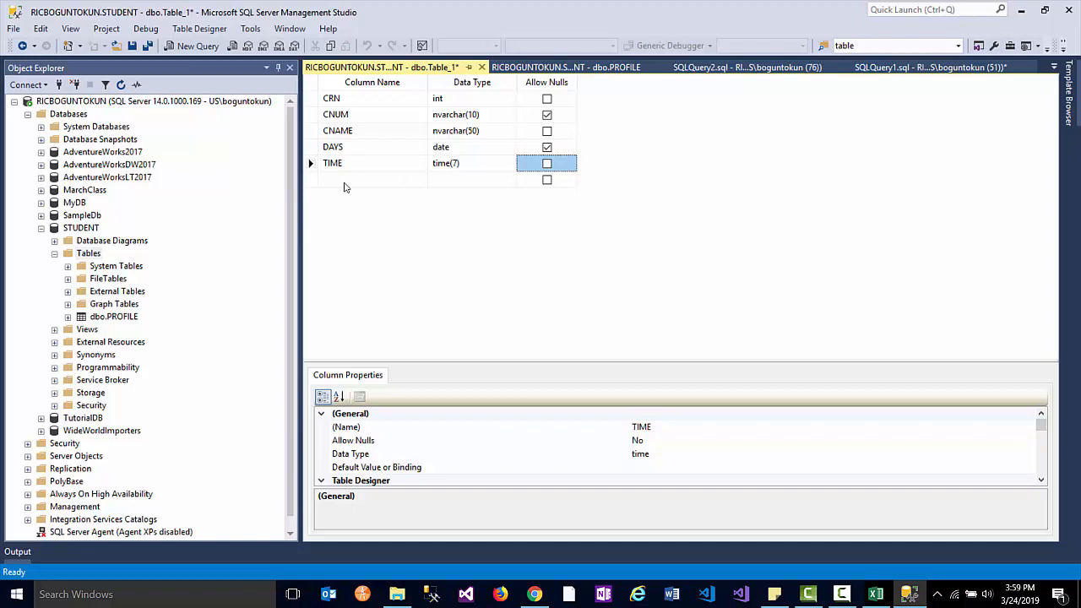
pyautogui.click(875, 594)
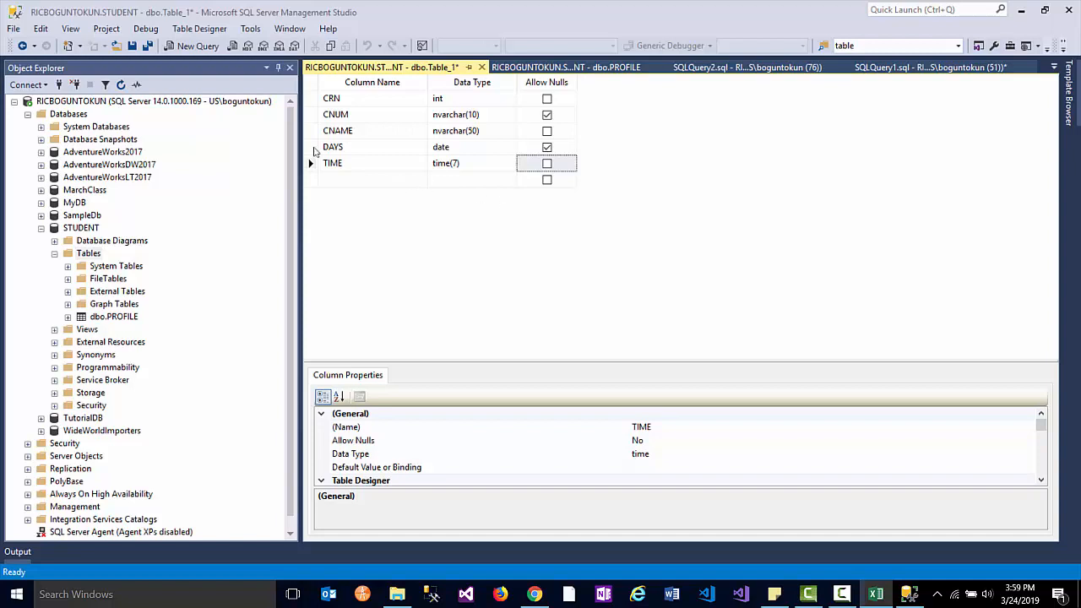
# - Add a nullable ROOM column of type nvarchar(25)
pyautogui.click(391, 180)
pyautogui.write('ROOM')
pyautogui.click(474, 180)
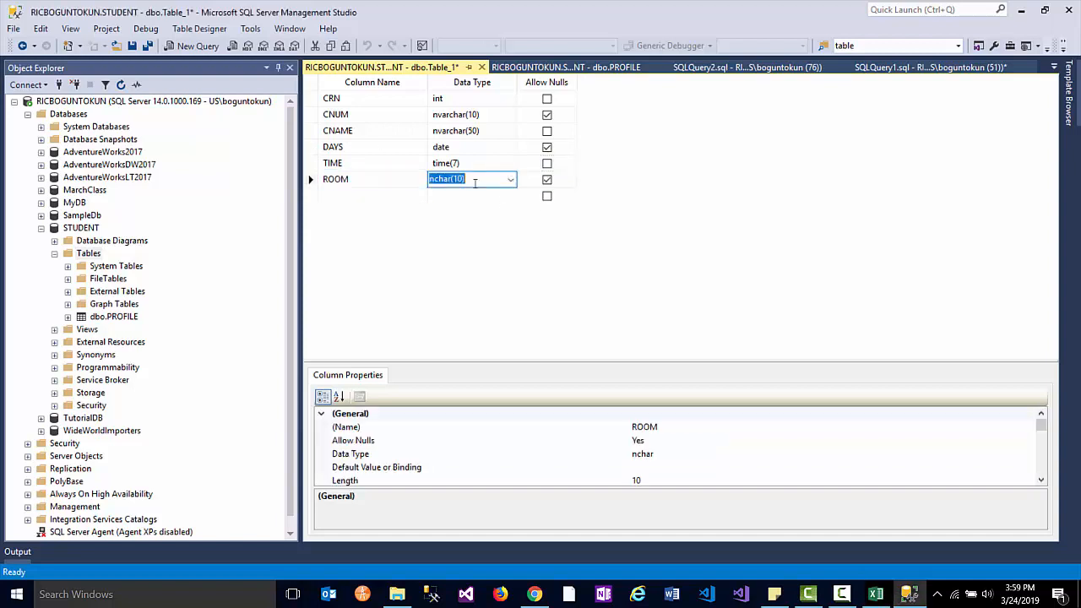
pyautogui.click(511, 181)
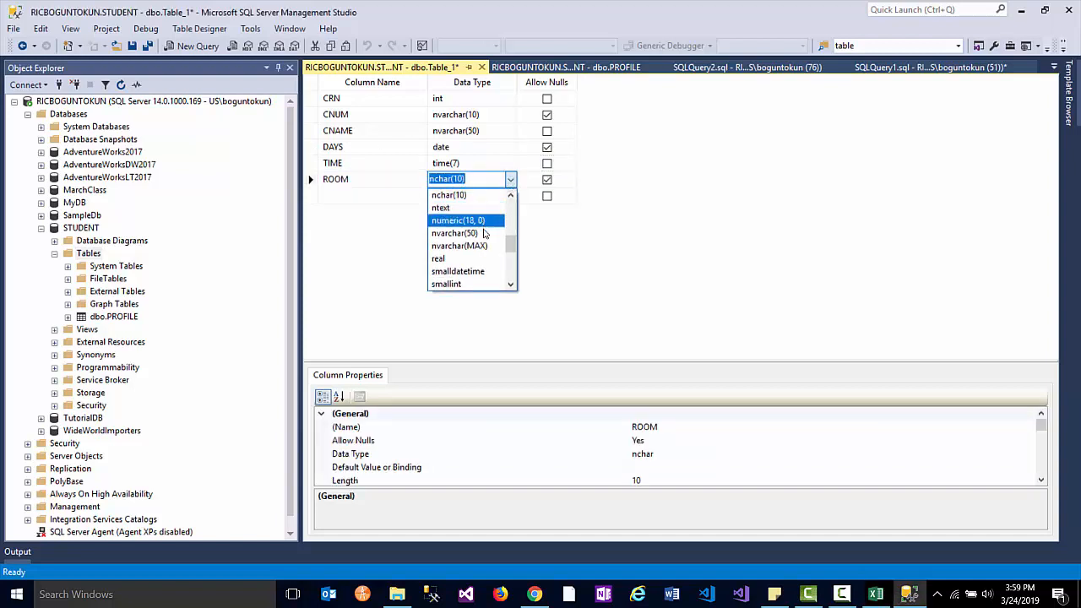
pyautogui.click(456, 234)
pyautogui.click(465, 180)
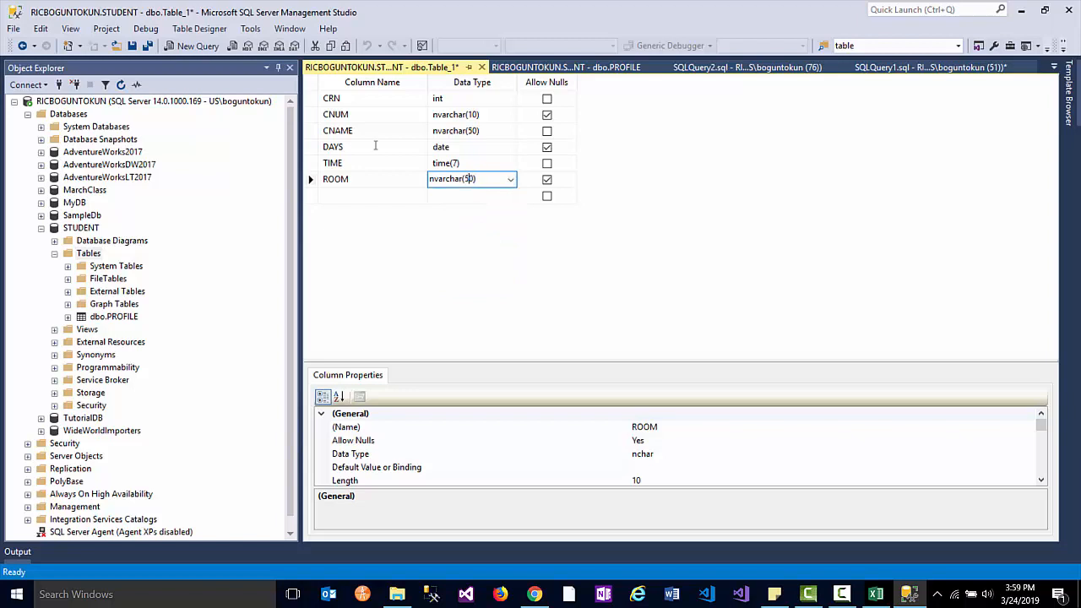
pyautogui.doubleClick(466, 179)
pyautogui.write('25')
pyautogui.press('Return')
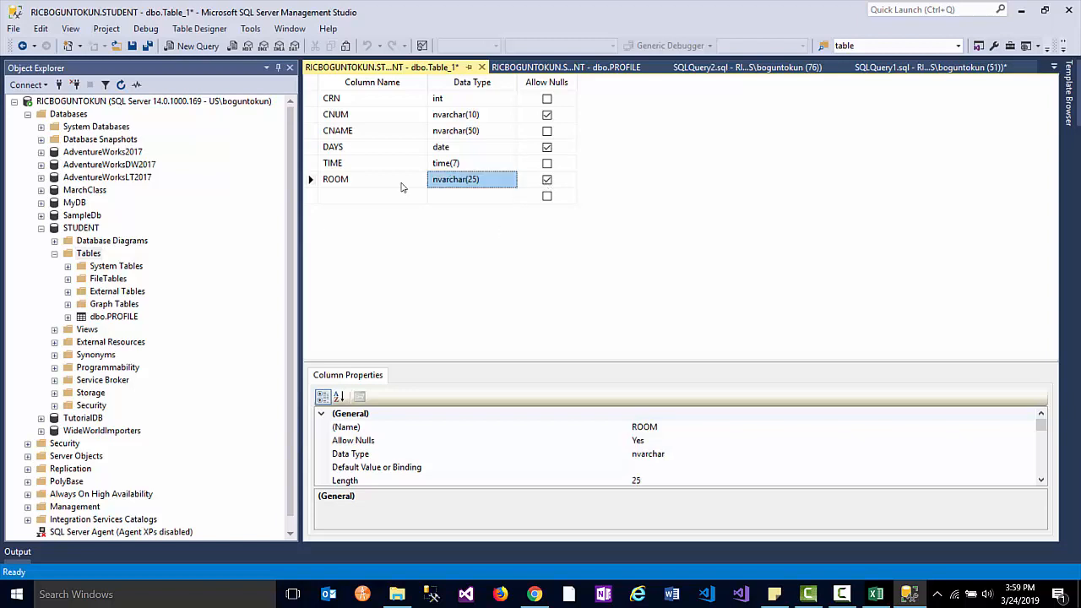
# - Set CRN as the primary key and save the table as COURSES
pyautogui.rightClick(312, 101)
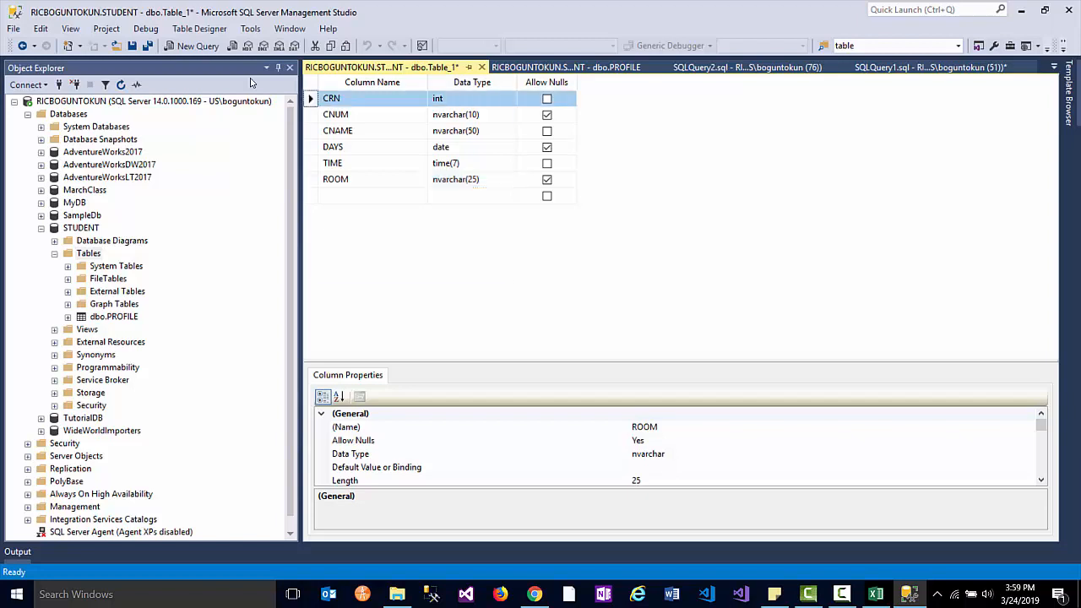
pyautogui.click(359, 108)
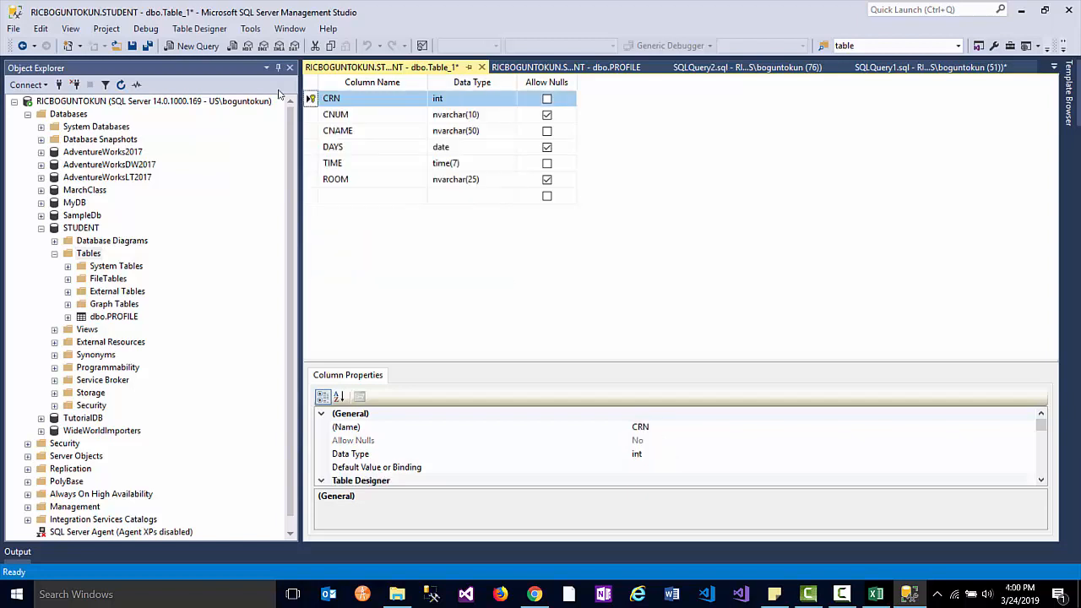
pyautogui.click(133, 47)
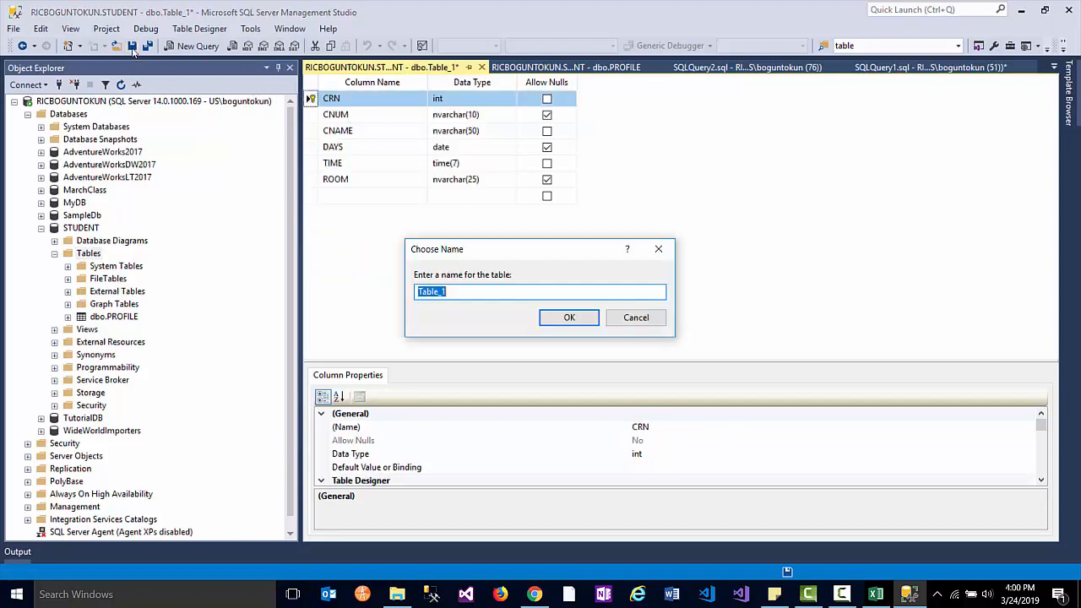
pyautogui.write('C')
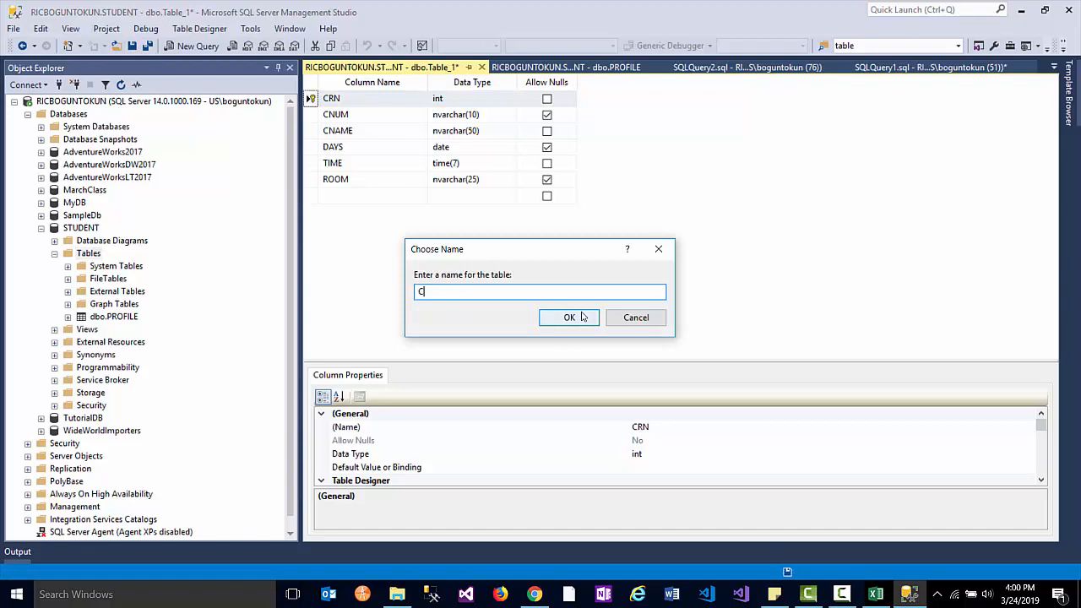
pyautogui.write('OURSES')
pyautogui.click(595, 318)
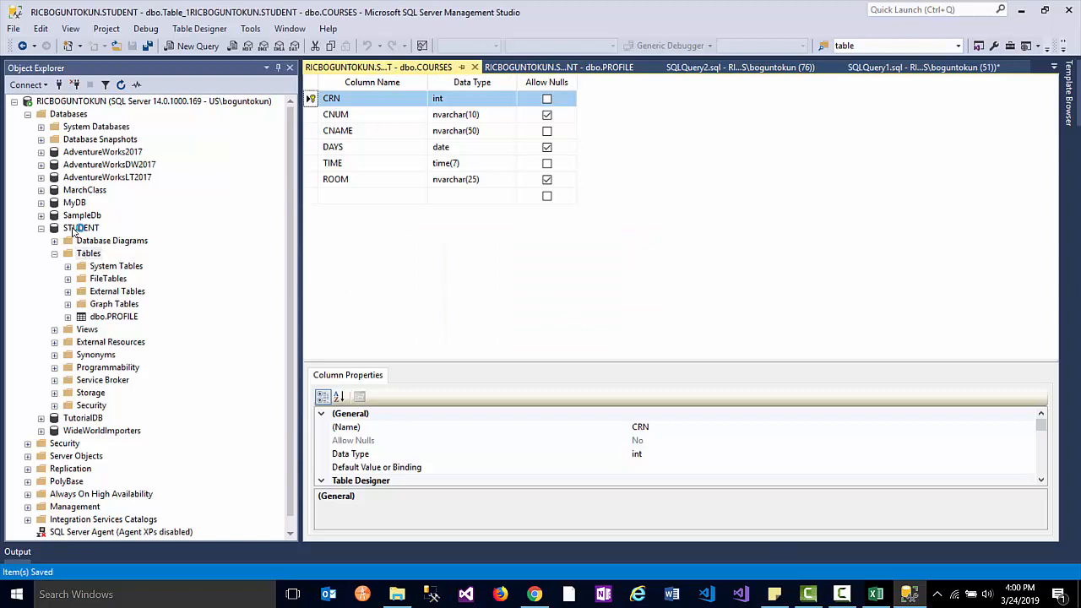
pyautogui.click(85, 252)
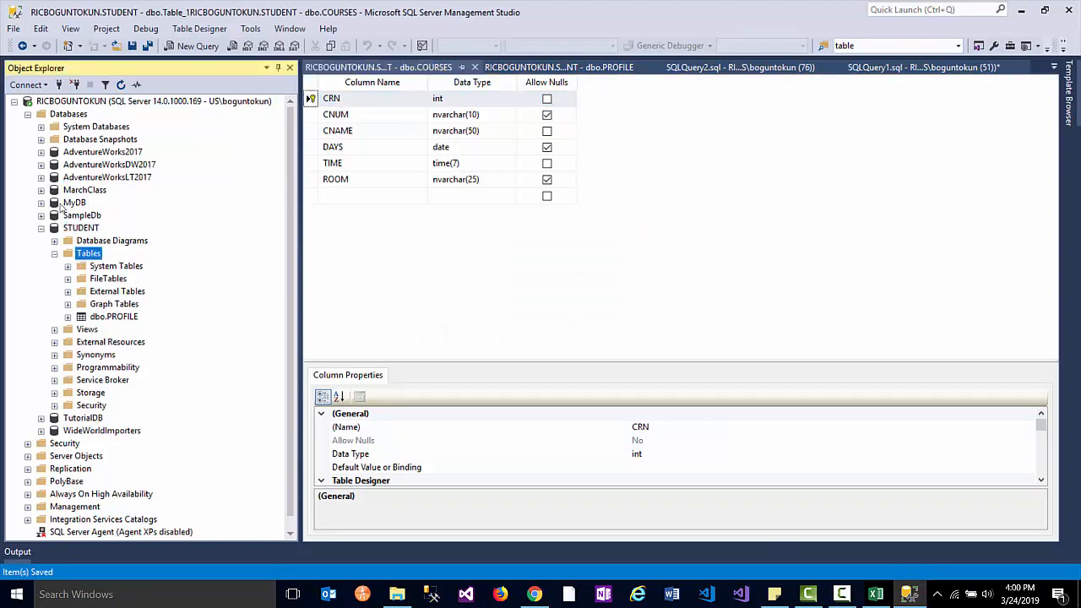
# - Refresh the Tables list to show dbo.COURSES and open a new blank table design
pyautogui.rightClick(76, 253)
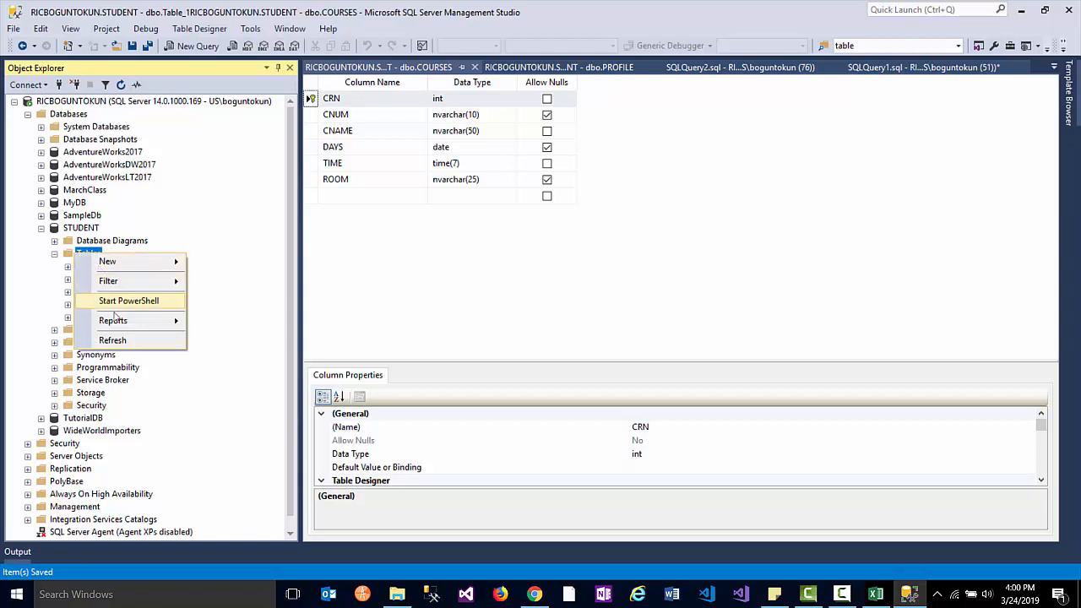
pyautogui.click(112, 340)
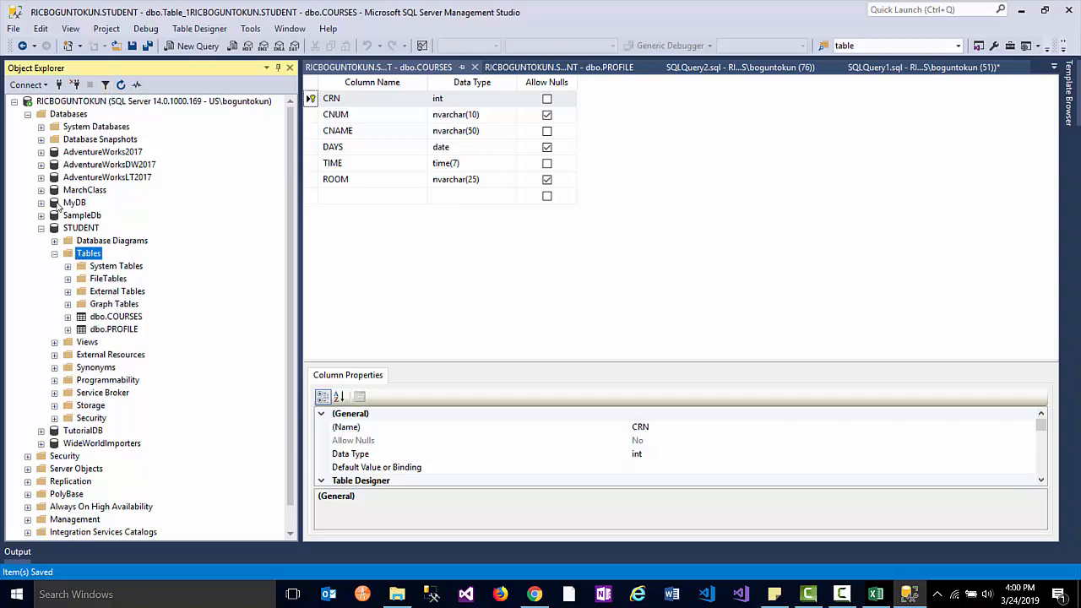
pyautogui.rightClick(72, 256)
pyautogui.moveTo(83, 264)
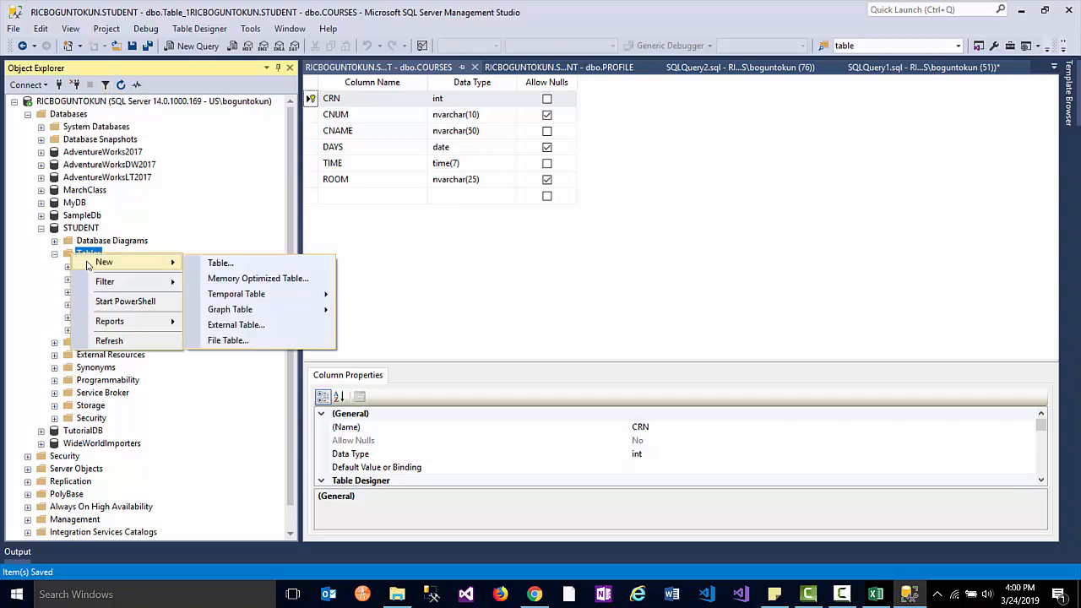
pyautogui.click(216, 263)
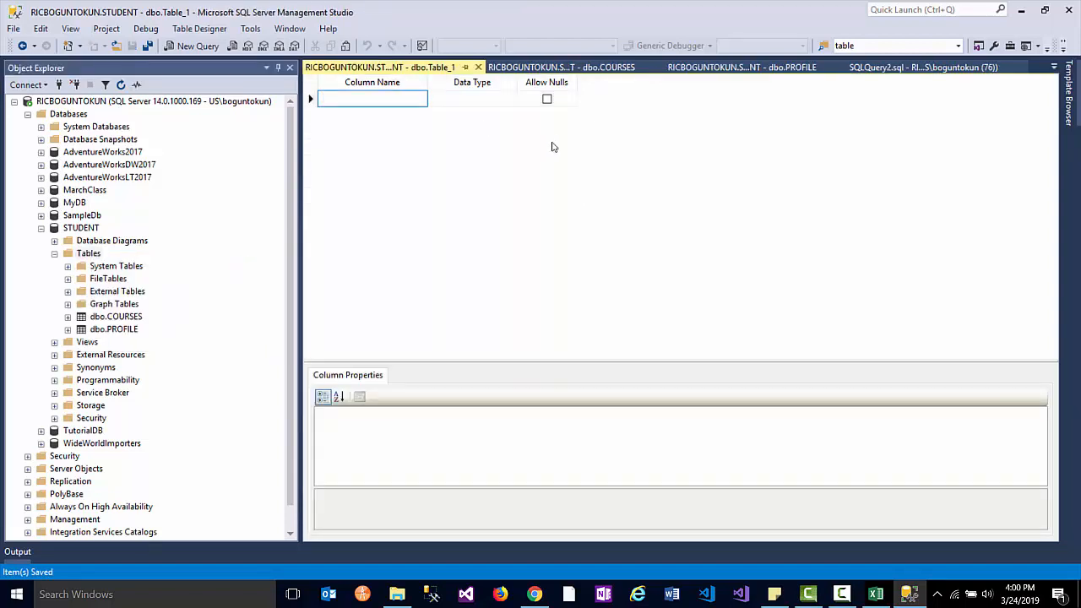
pyautogui.hotkey('alt', 'Tab')
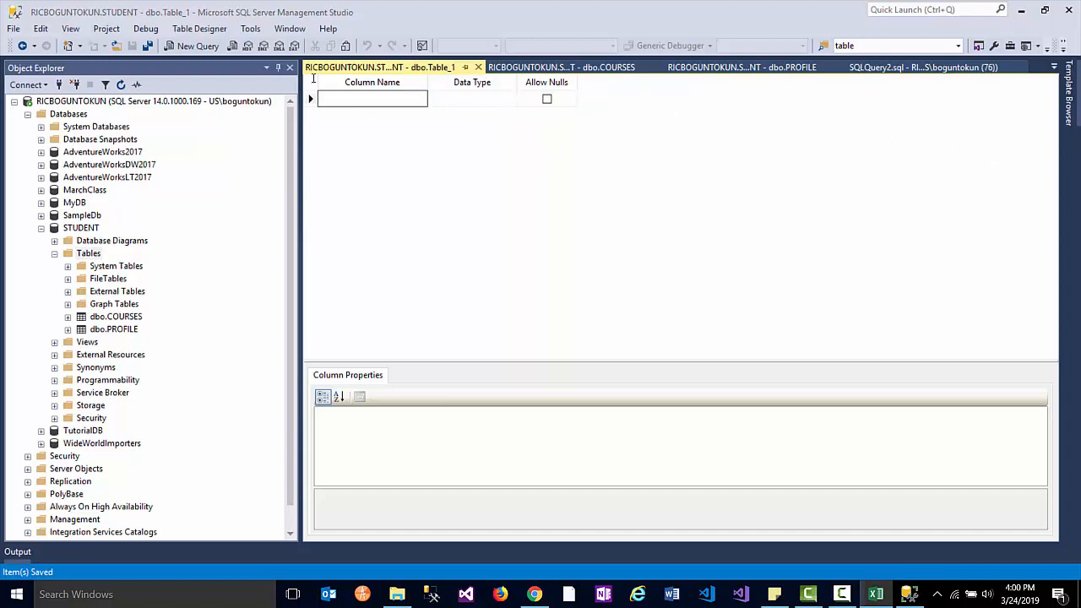
# - Add a required EMPID column of type int
pyautogui.click(396, 99)
pyautogui.write('EMPID')
pyautogui.press('Tab')
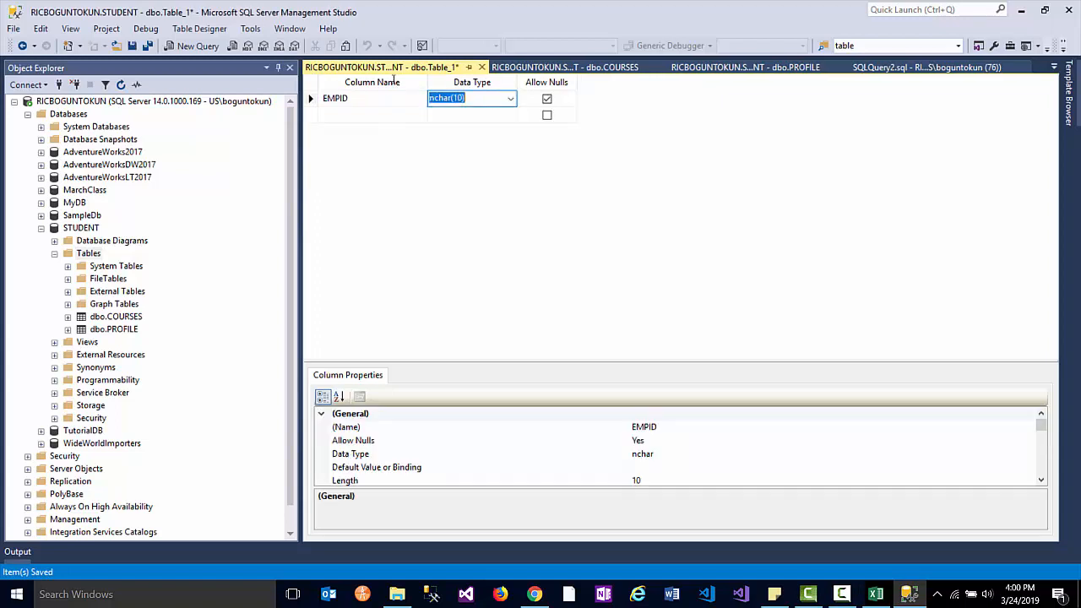
pyautogui.write('int')
pyautogui.click(546, 99)
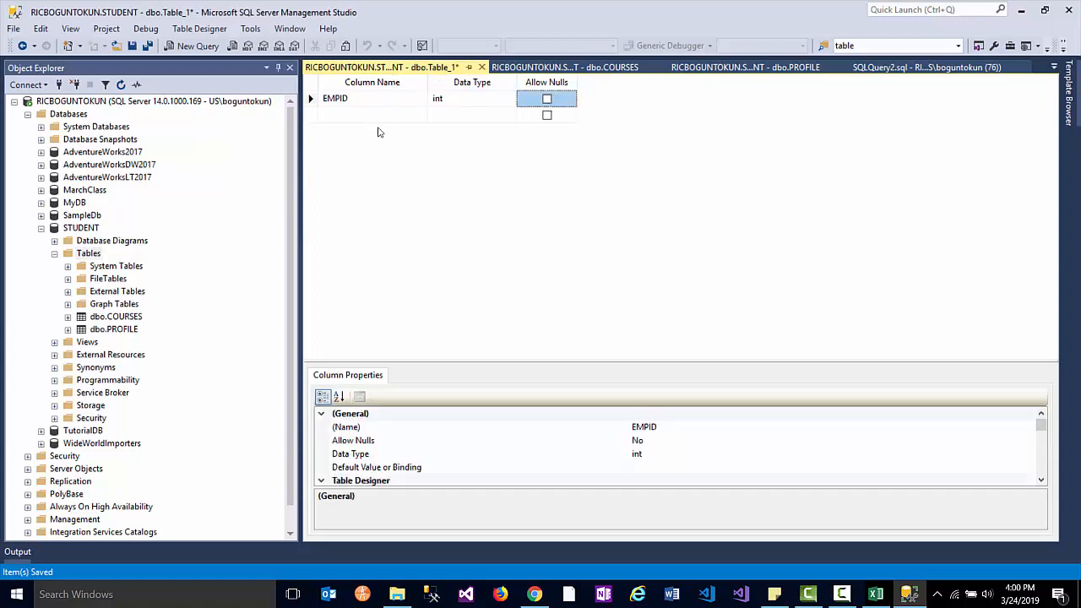
pyautogui.hotkey('alt', 'Tab')
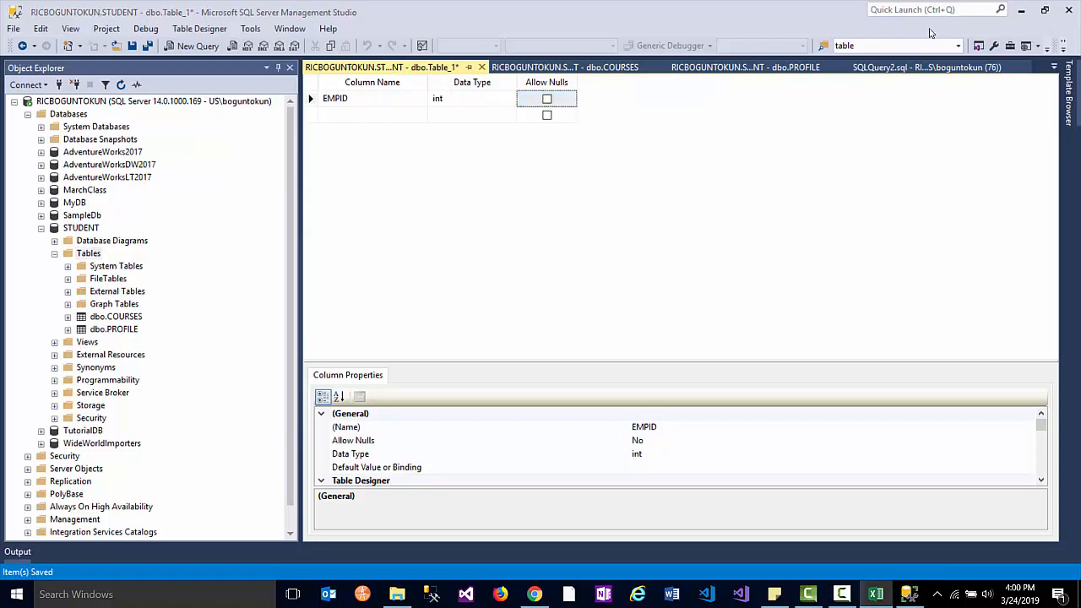
# - Add EMPNAME as nvarchar(200) with nulls disallowed
pyautogui.click(352, 113)
pyautogui.write('EMPNAME')
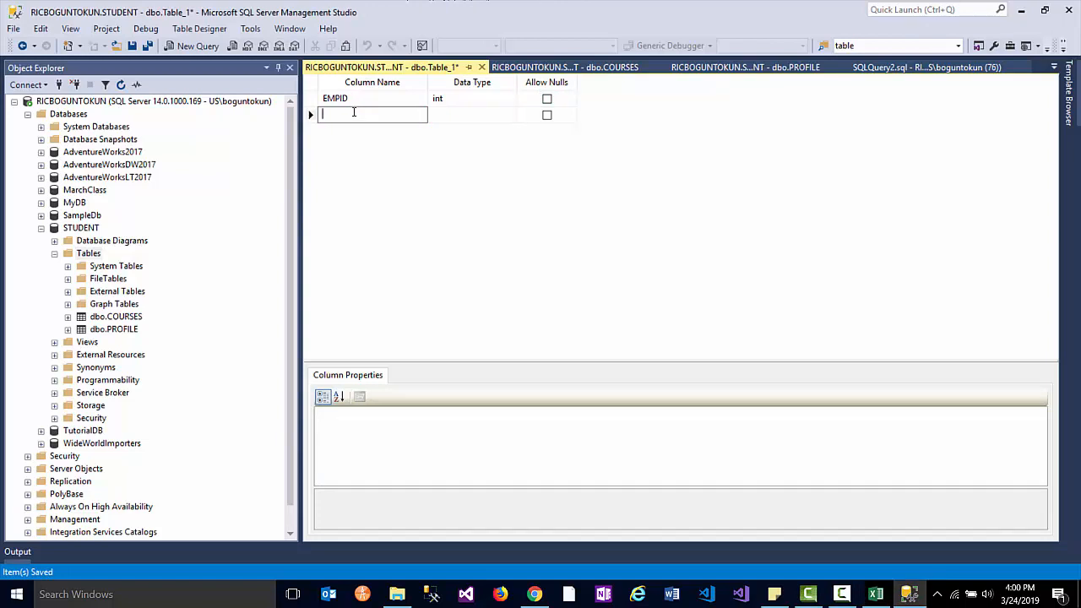
pyautogui.click(458, 115)
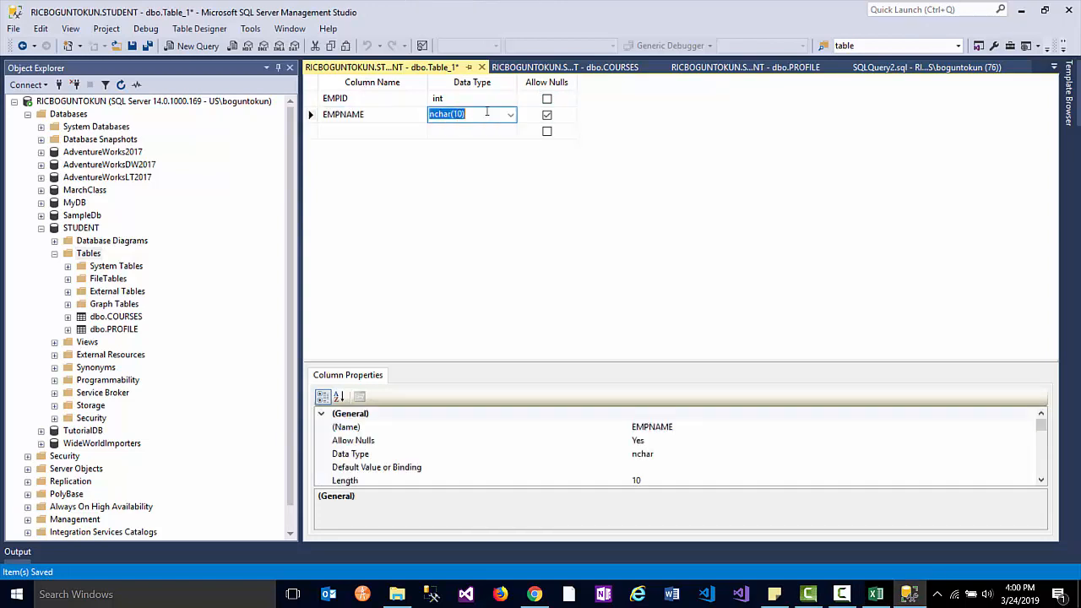
pyautogui.write('nvar')
pyautogui.doubleClick(469, 113)
pyautogui.write('200')
pyautogui.click(546, 115)
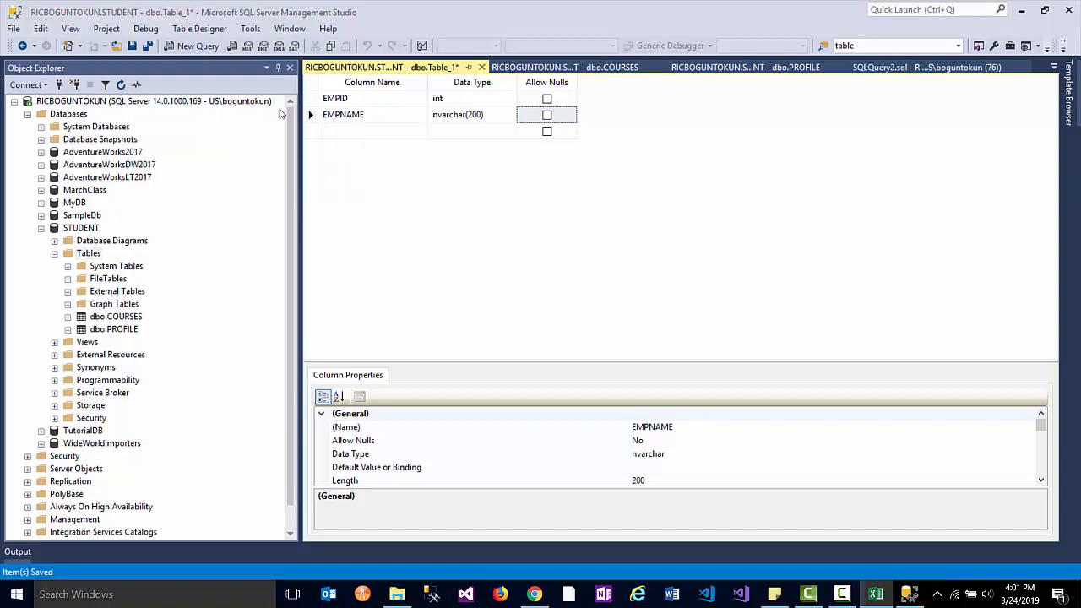
# - Add a nullable EMPADDRESS column of type nvarchar(50)
pyautogui.click(351, 133)
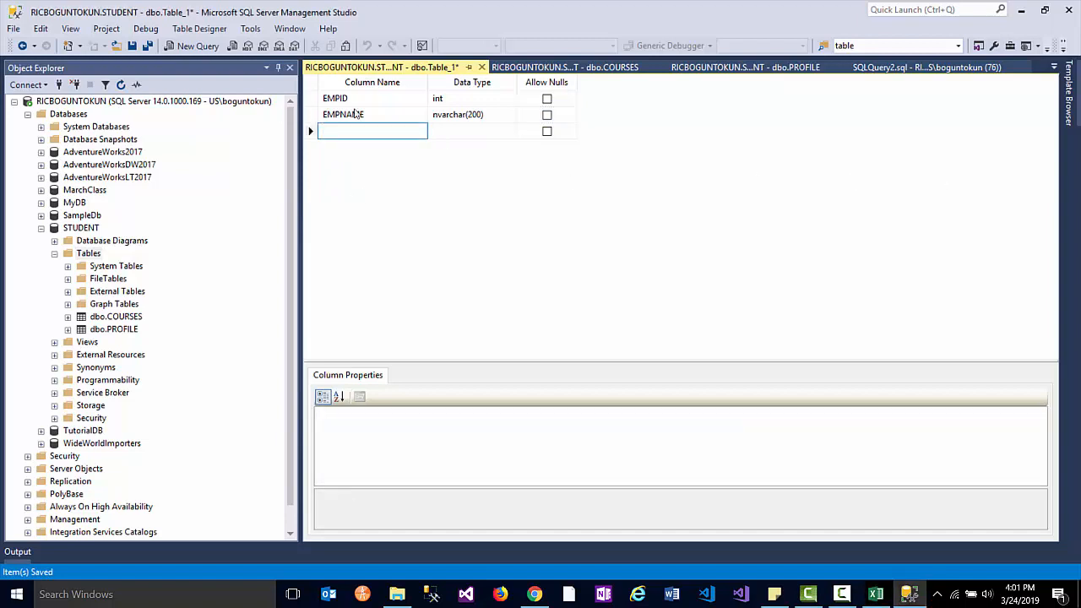
pyautogui.write('EMPADDRESS')
pyautogui.press('Tab')
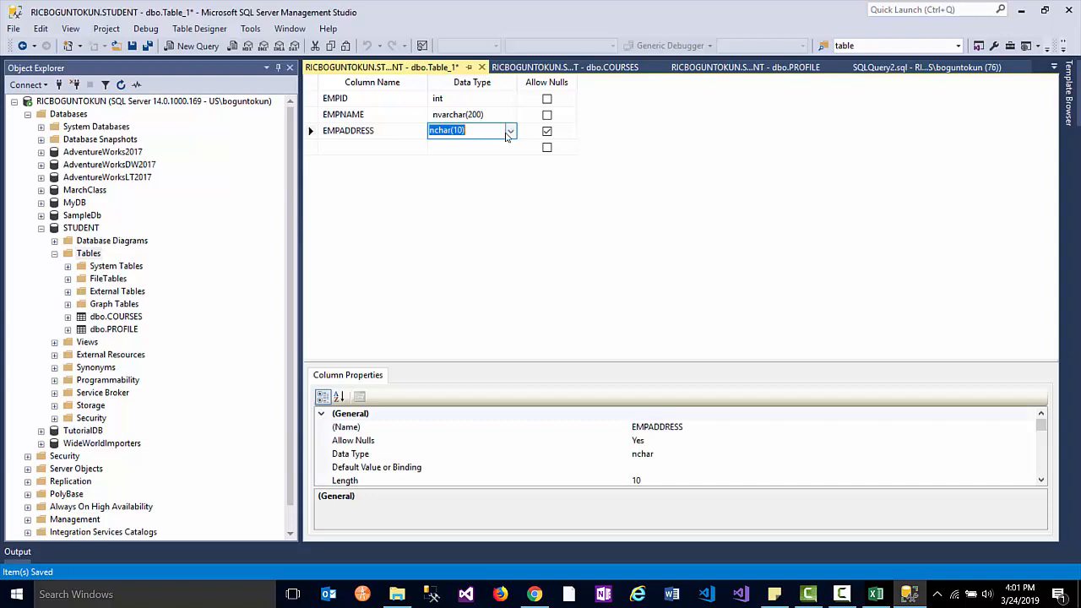
pyautogui.click(508, 133)
pyautogui.click(487, 184)
pyautogui.click(547, 132)
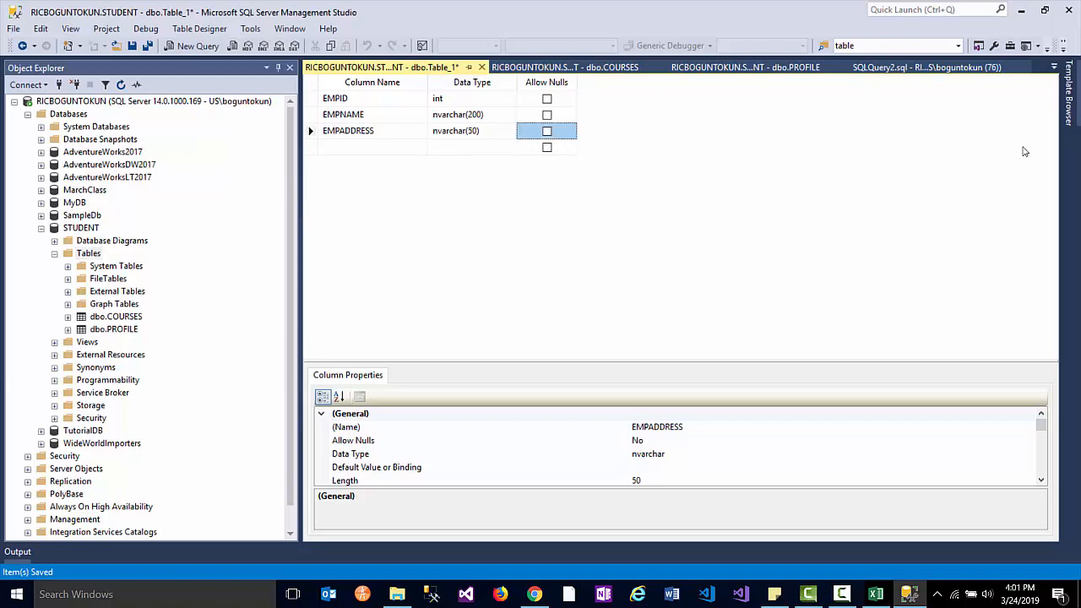
pyautogui.click(547, 132)
pyautogui.hotkey('alt', 'Tab')
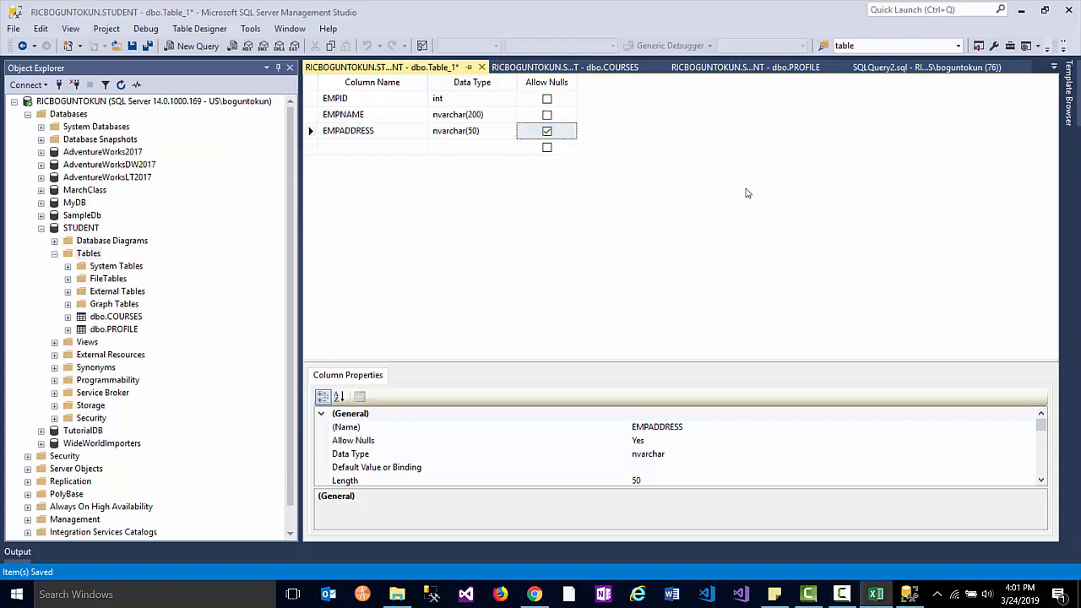
# - Add an EMPCITY column of type nvarchar(50)
pyautogui.click(354, 148)
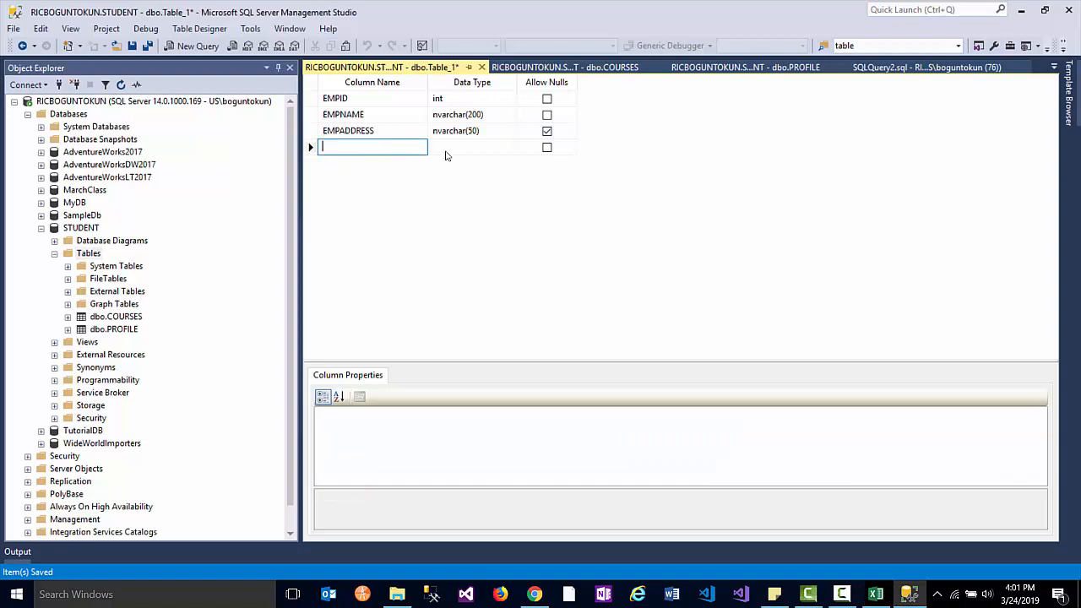
pyautogui.write('EMPCITY')
pyautogui.click(496, 147)
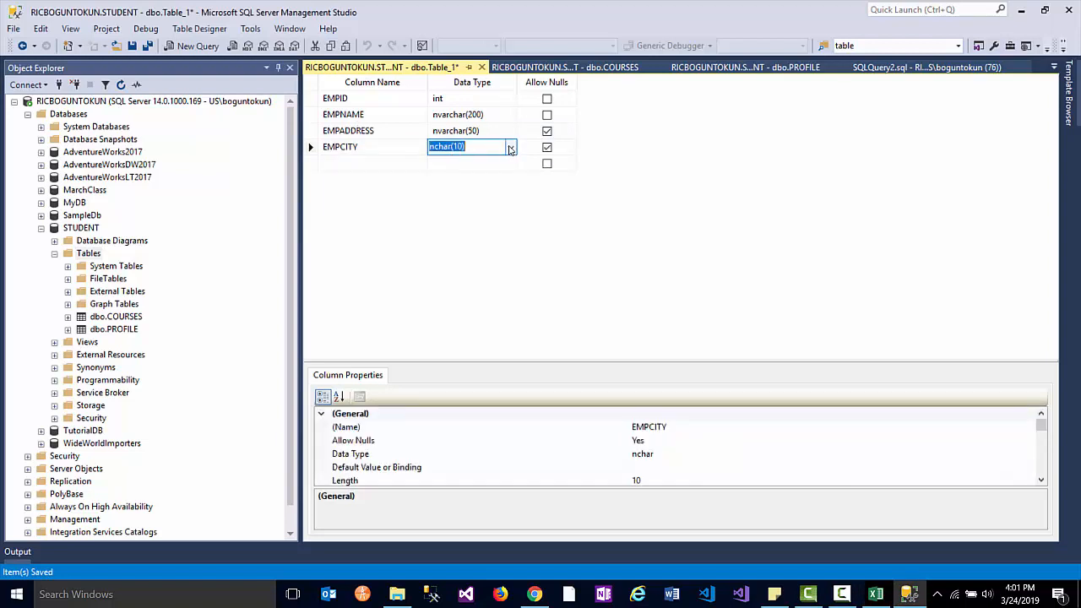
pyautogui.click(510, 147)
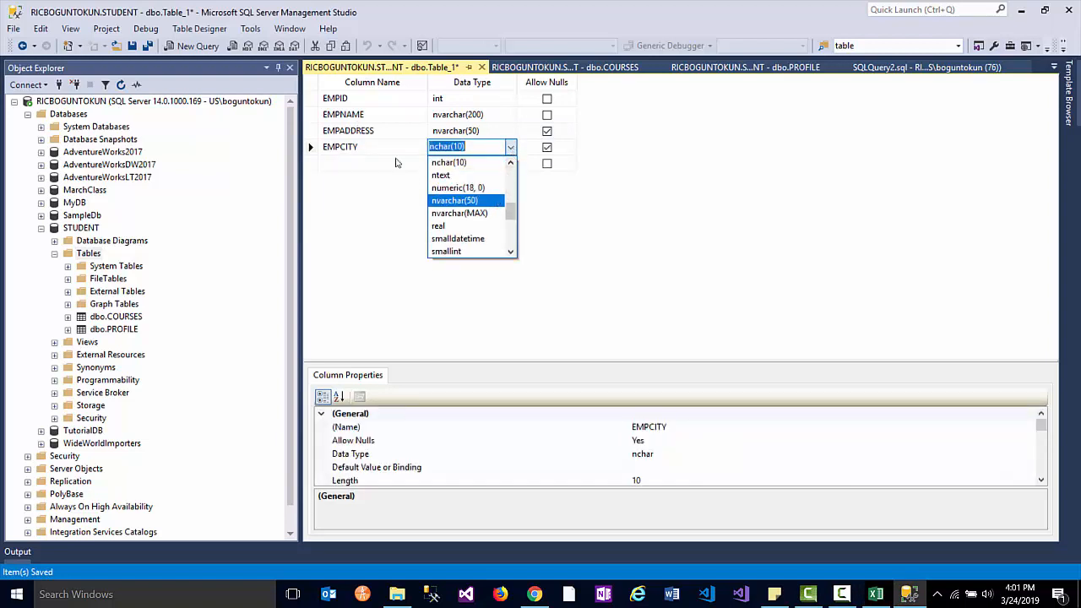
pyautogui.click(472, 200)
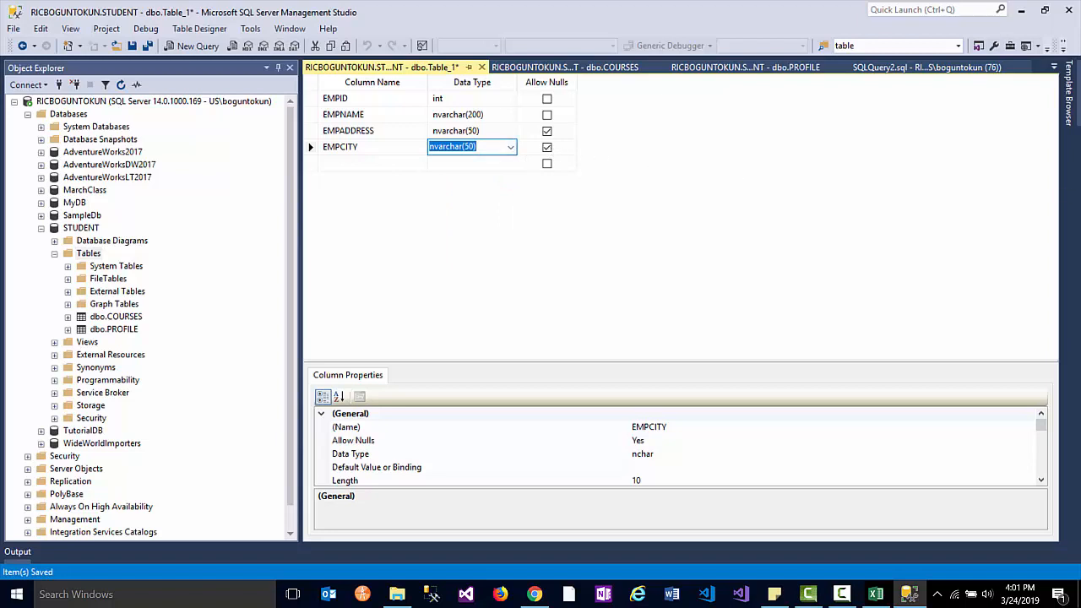
pyautogui.hotkey('alt', 'Tab')
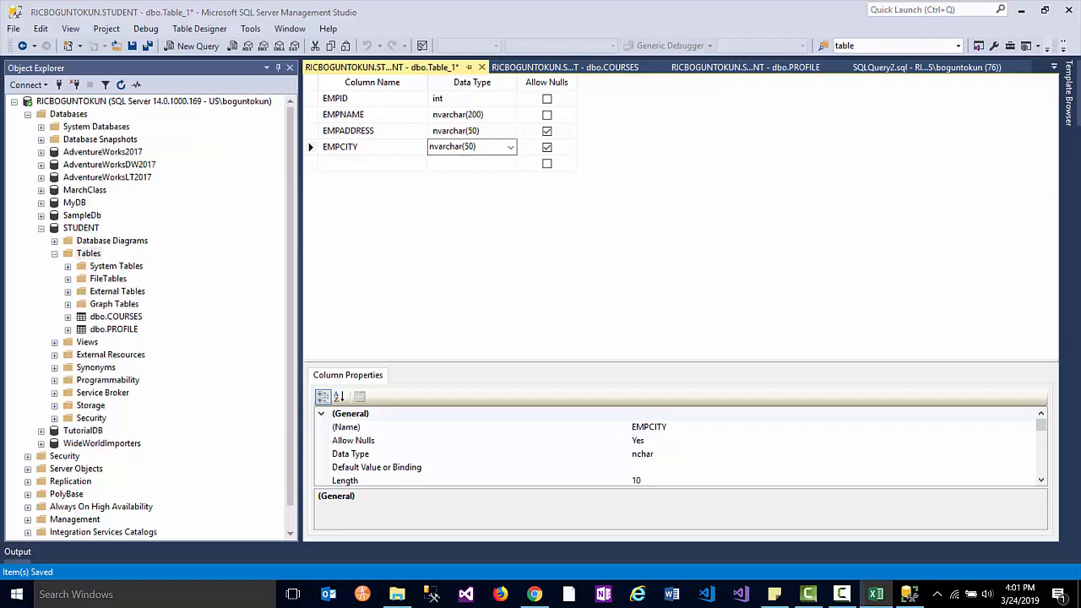
# - Add an EMPST column of type nchar(2)
pyautogui.click(382, 164)
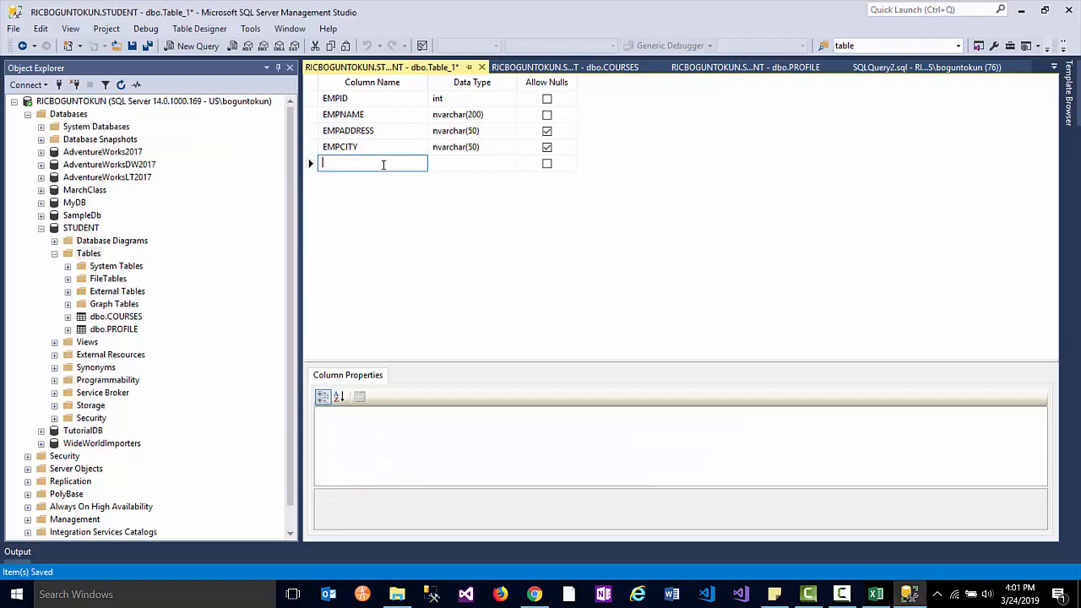
pyautogui.write('EMPST')
pyautogui.press('Tab')
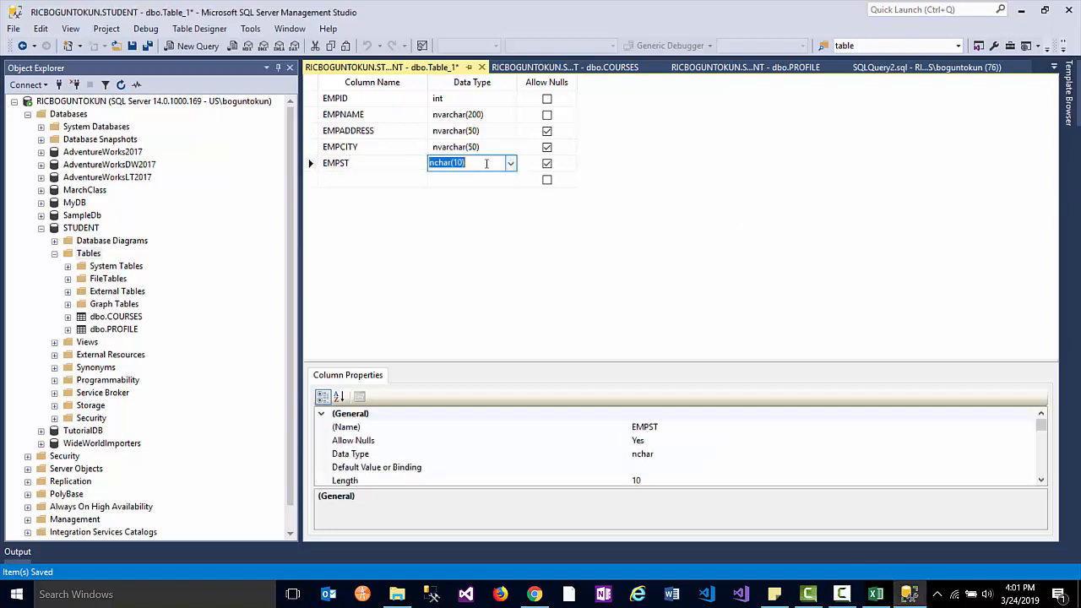
pyautogui.doubleClick(456, 162)
pyautogui.write('2')
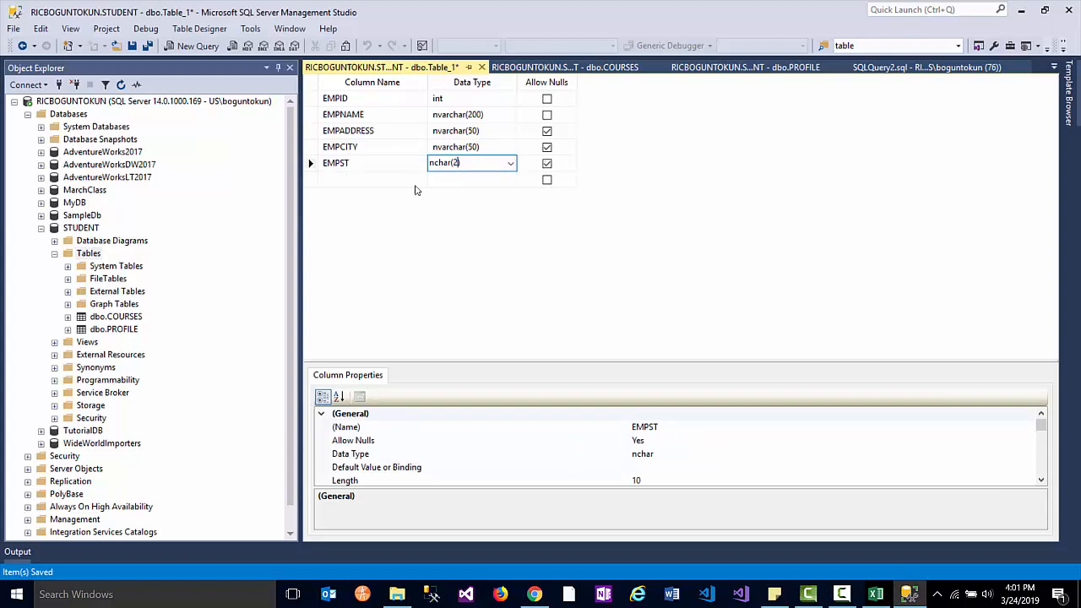
pyautogui.click(382, 180)
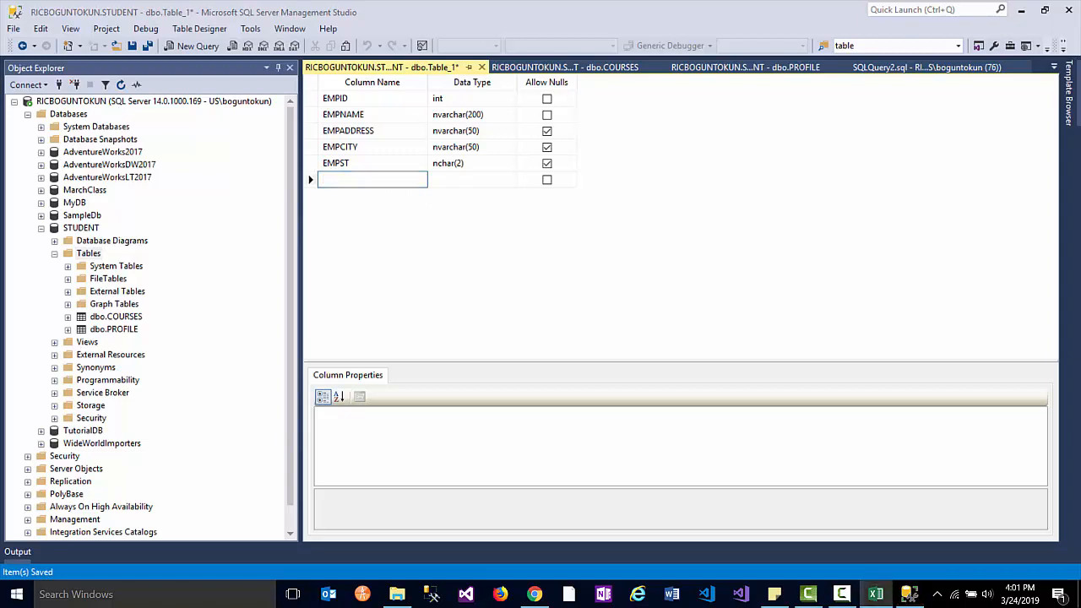
# - Add a required EMPPHONE column of type nvarchar(15)
pyautogui.click(341, 181)
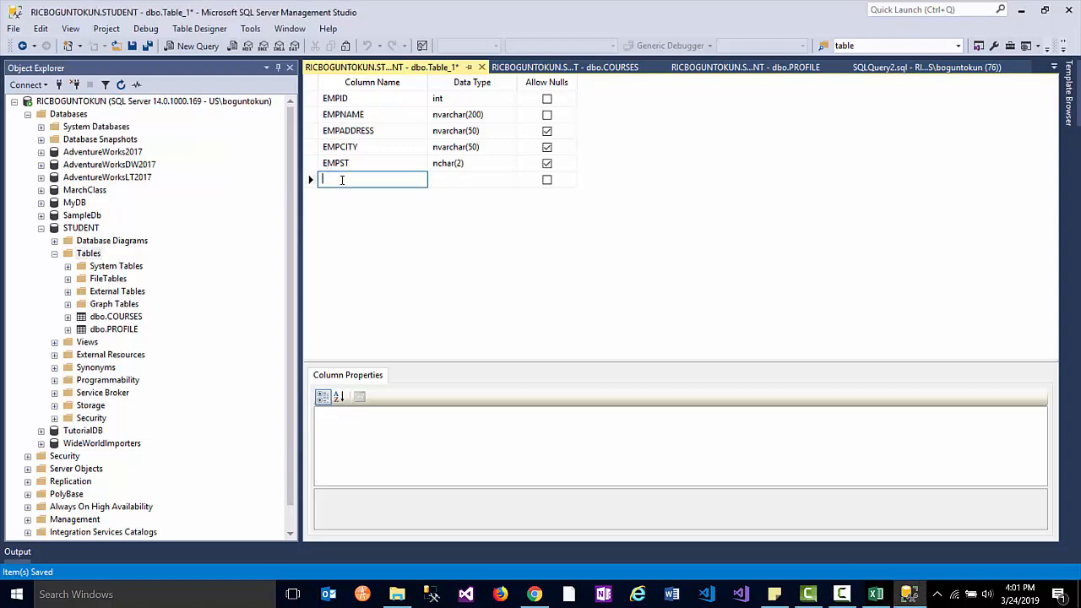
pyautogui.write('EMPPHONE')
pyautogui.press('Tab')
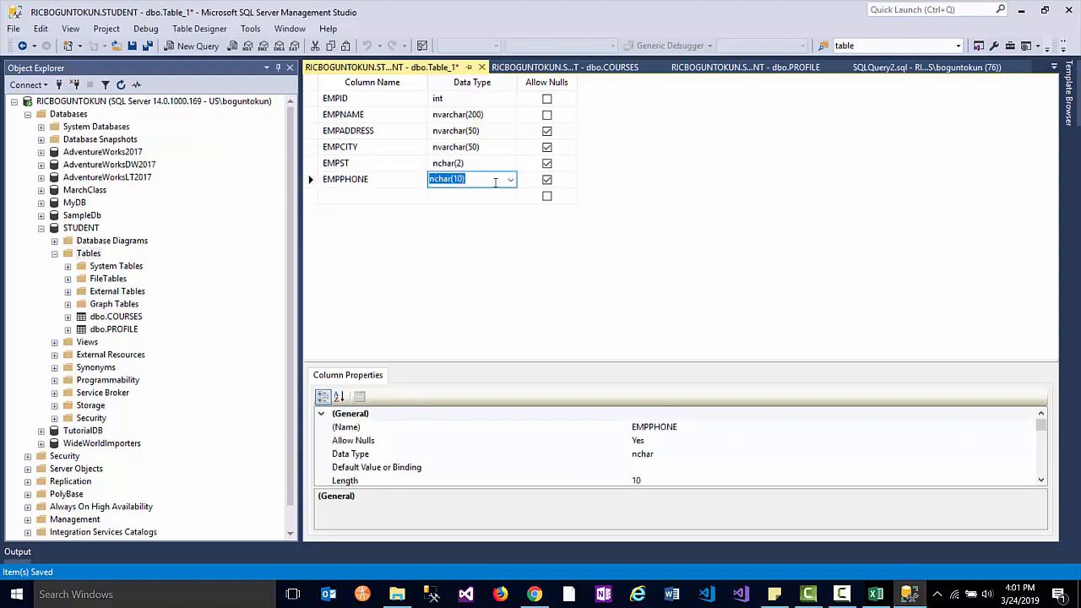
pyautogui.click(510, 180)
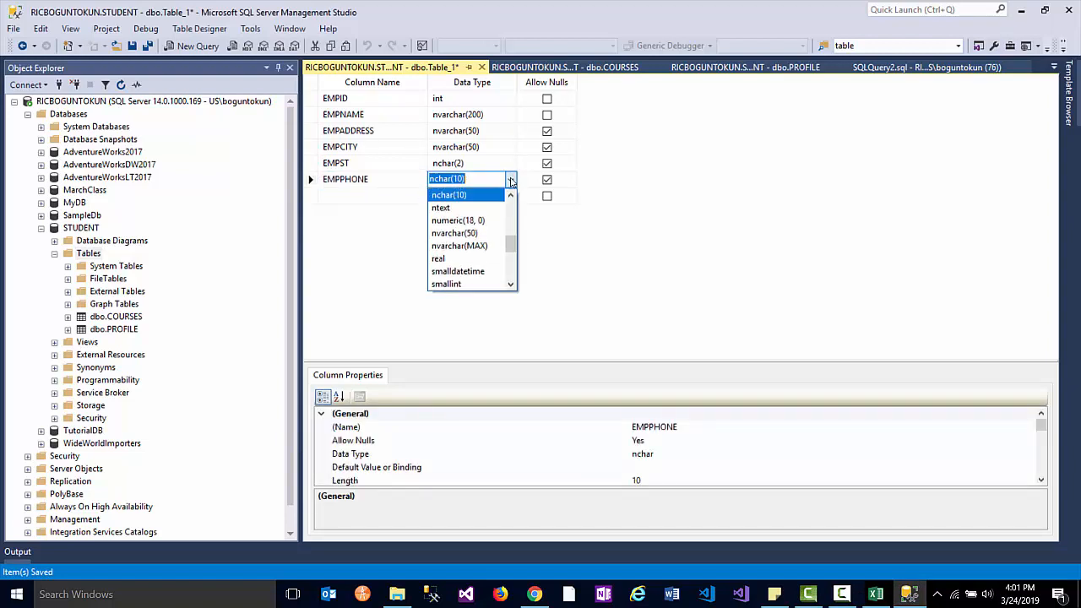
pyautogui.click(486, 234)
pyautogui.click(475, 179)
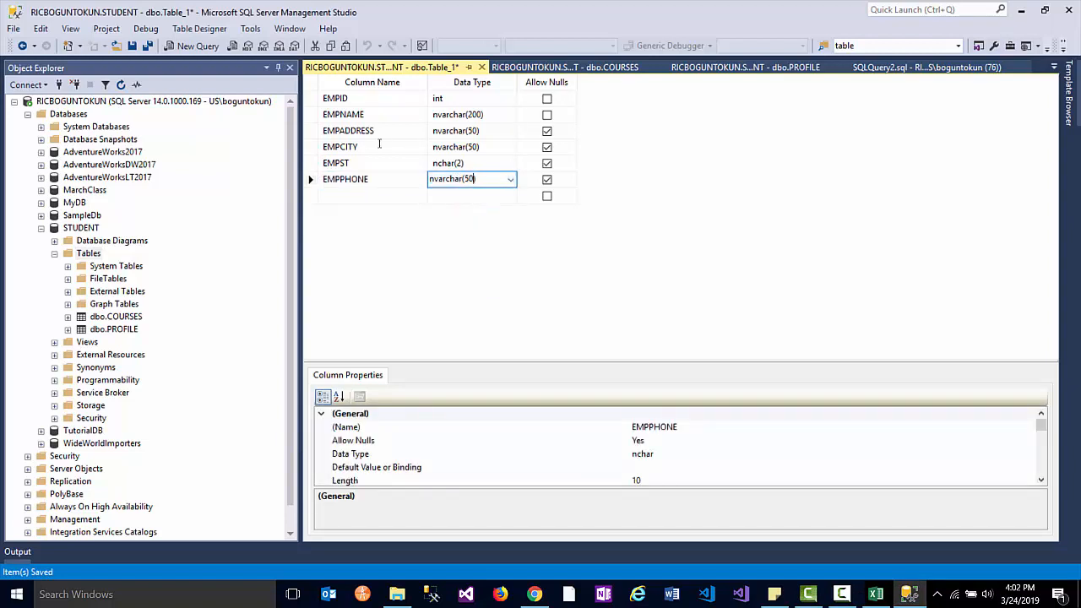
pyautogui.doubleClick(469, 179)
pyautogui.write('15')
pyautogui.click(546, 180)
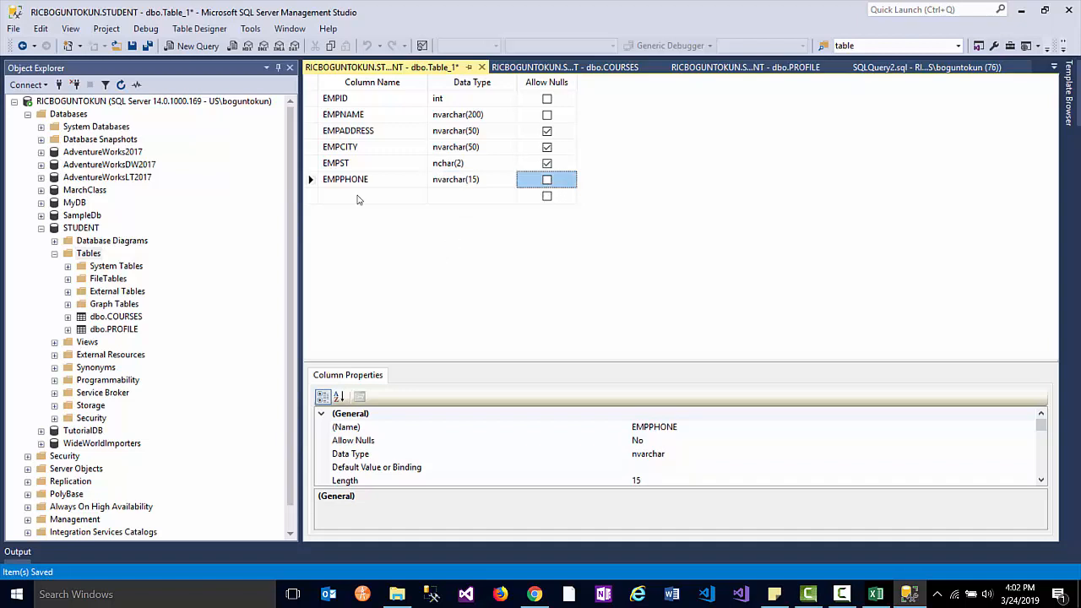
# - Set EMPID as the primary key and begin saving the table
pyautogui.click(311, 99)
pyautogui.hotkey('shift', 'F10')
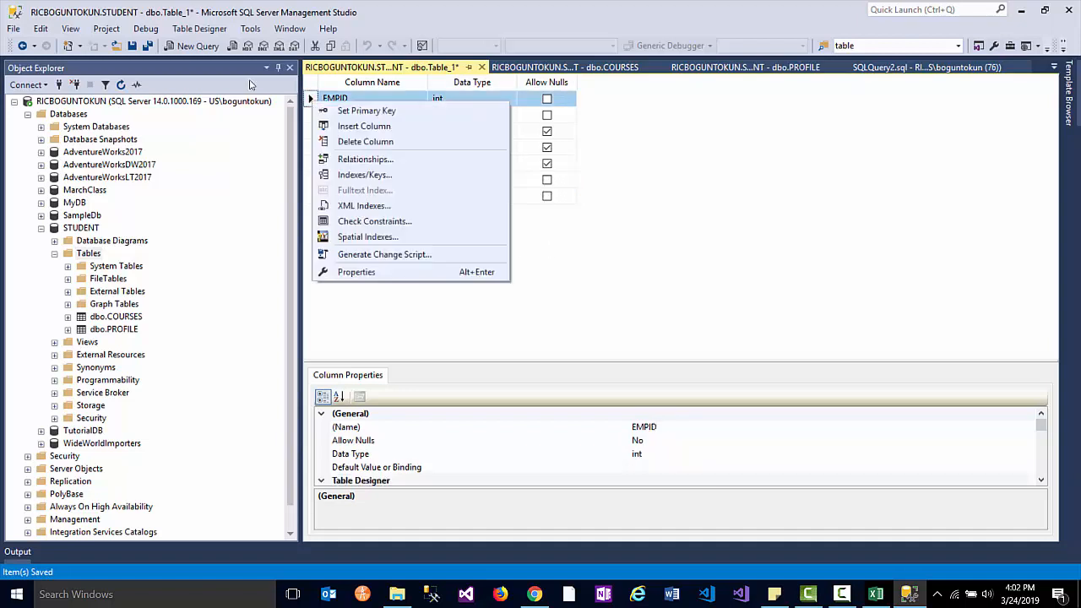
pyautogui.click(363, 111)
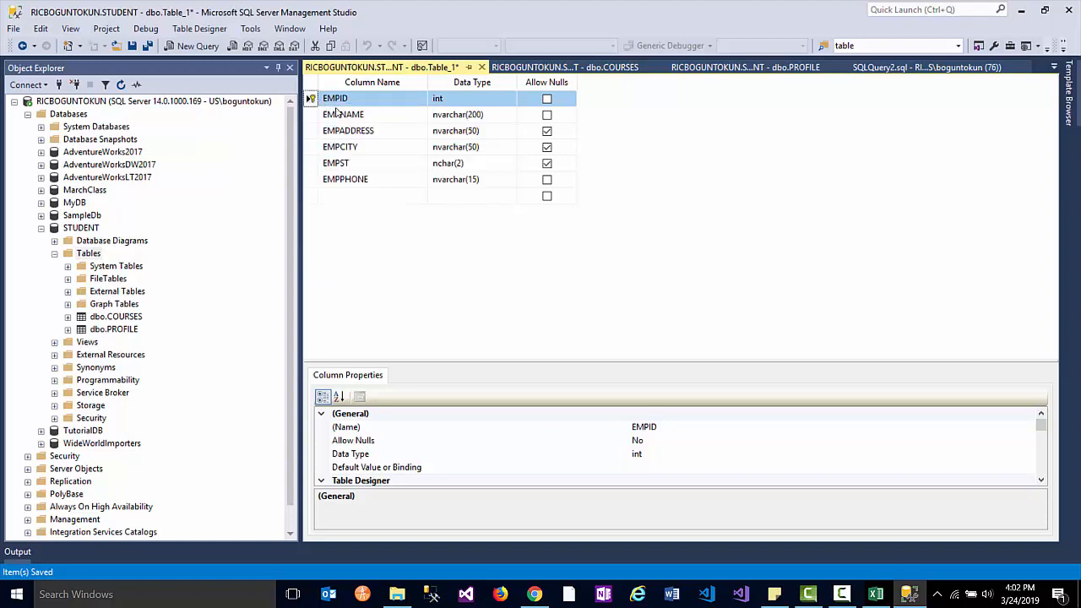
pyautogui.click(132, 46)
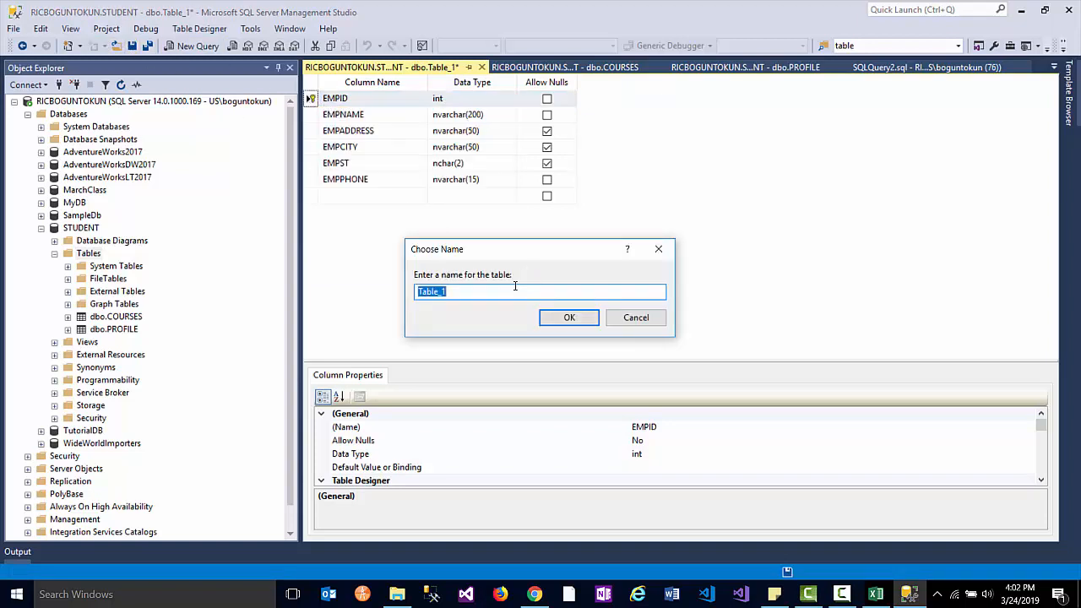
# - Name the table EMPLOYMENT and refresh the Tables list so it appears
pyautogui.write('EMPLOYMENT')
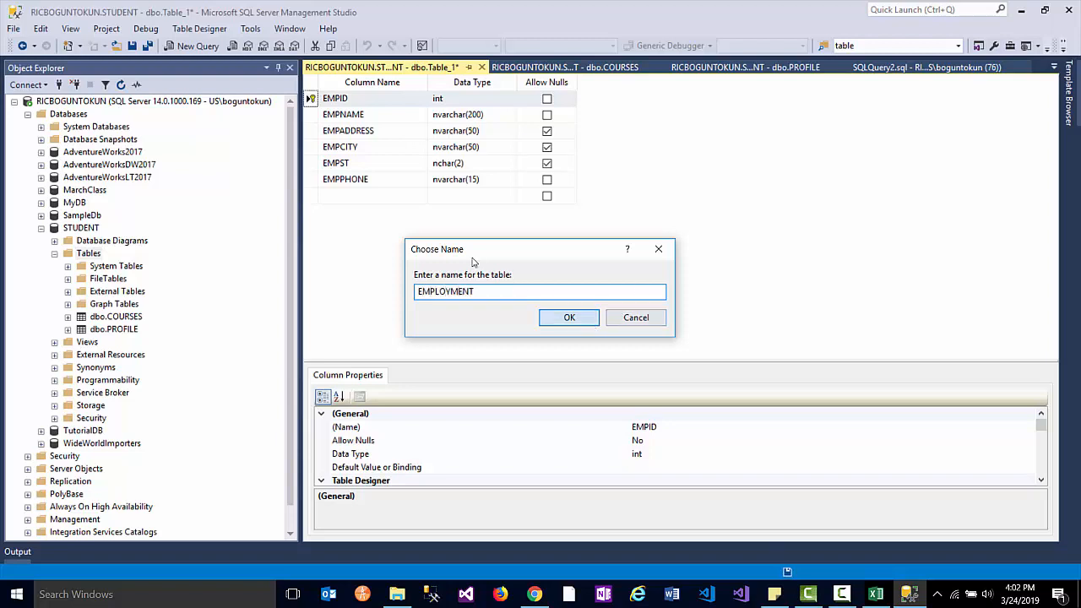
pyautogui.click(569, 317)
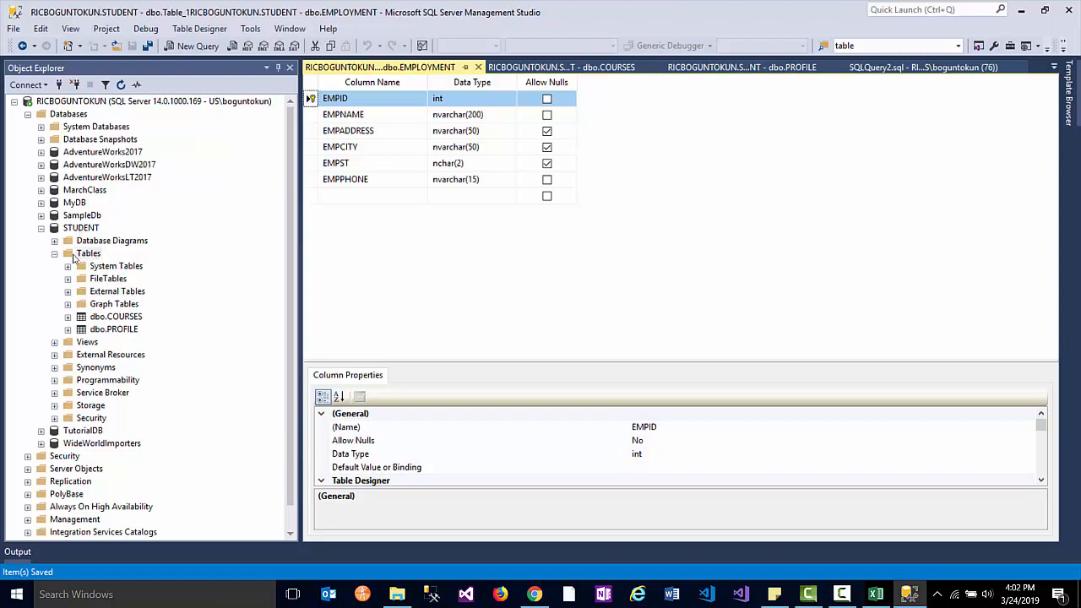
pyautogui.rightClick(68, 255)
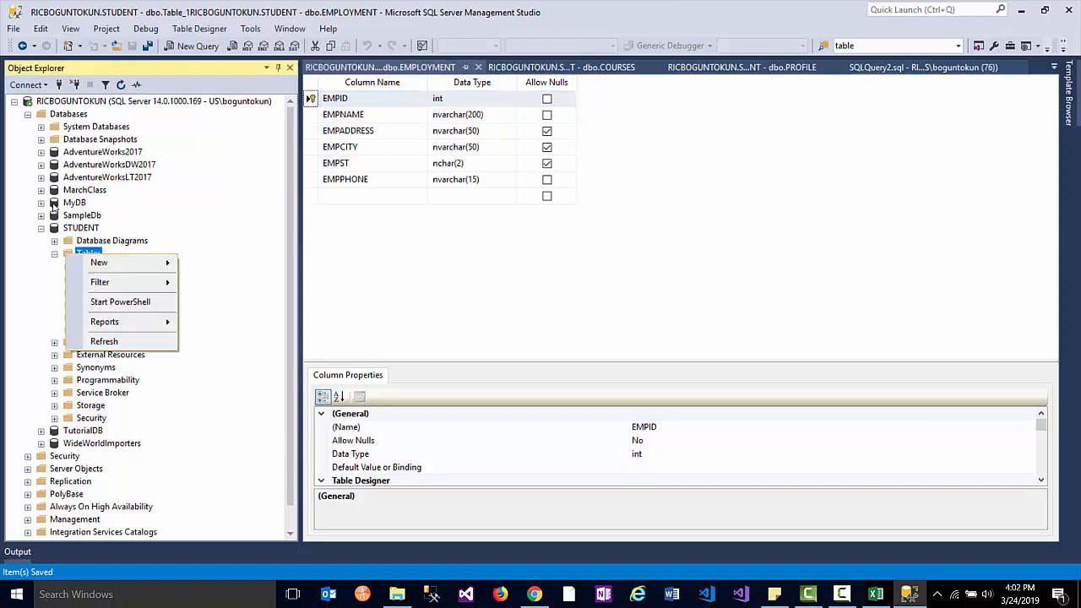
pyautogui.click(104, 341)
pyautogui.click(119, 321)
pyautogui.click(125, 331)
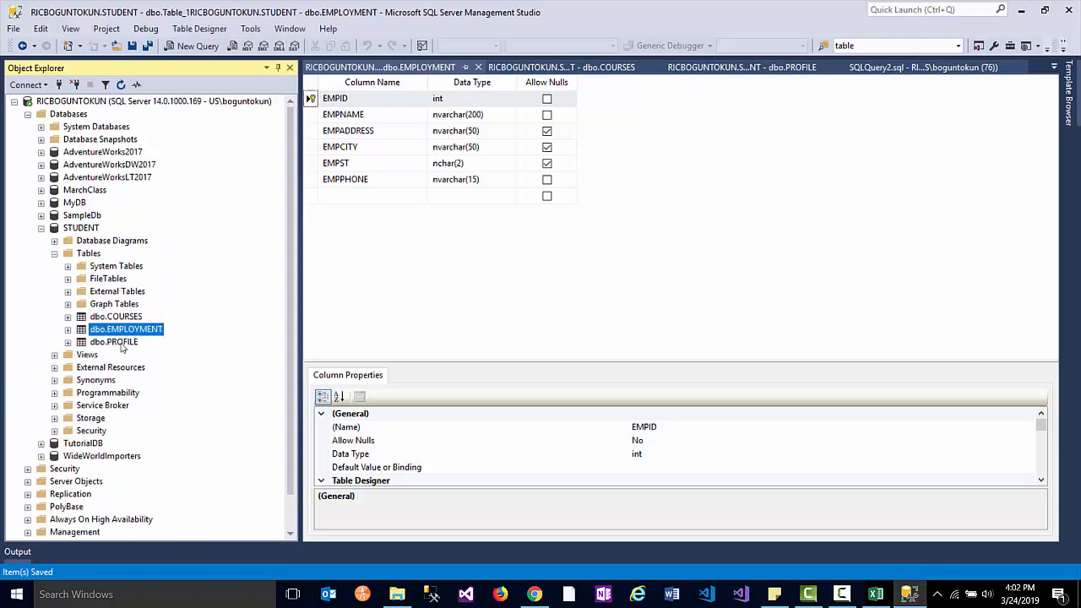
pyautogui.click(120, 342)
pyautogui.click(119, 306)
pyautogui.click(110, 330)
pyautogui.click(115, 341)
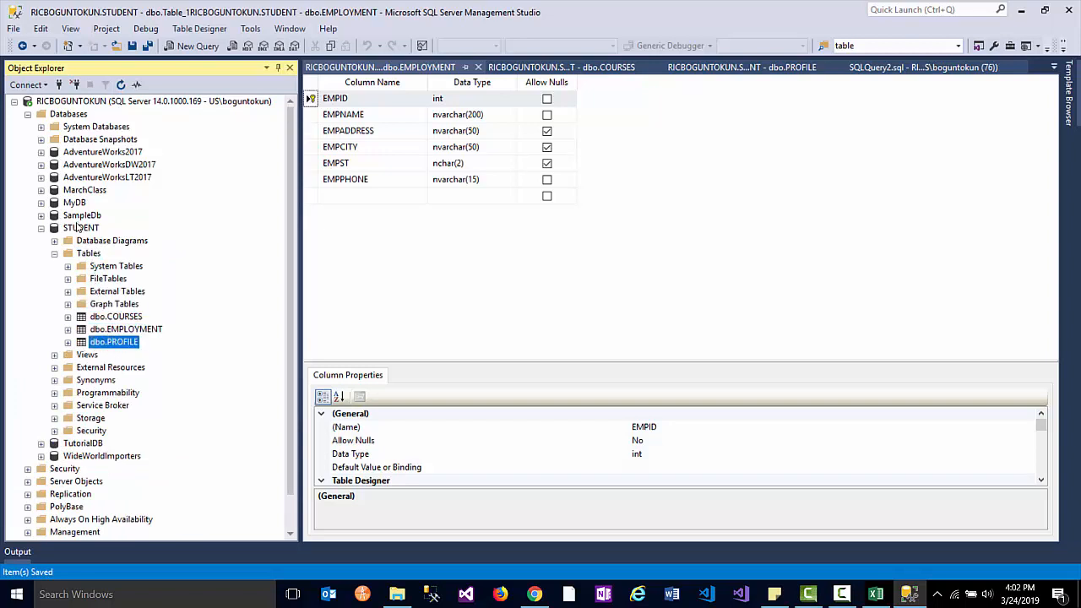
pyautogui.click(81, 228)
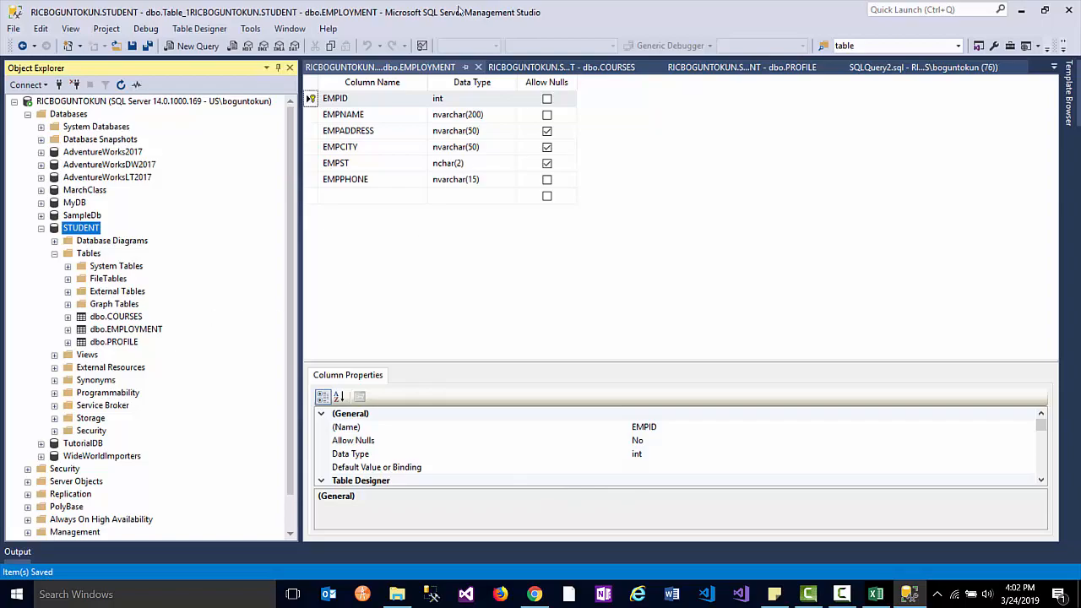
pyautogui.moveTo(1080, 3); pyautogui.dragTo(446, 112)
pyautogui.doubleClick(446, 111)
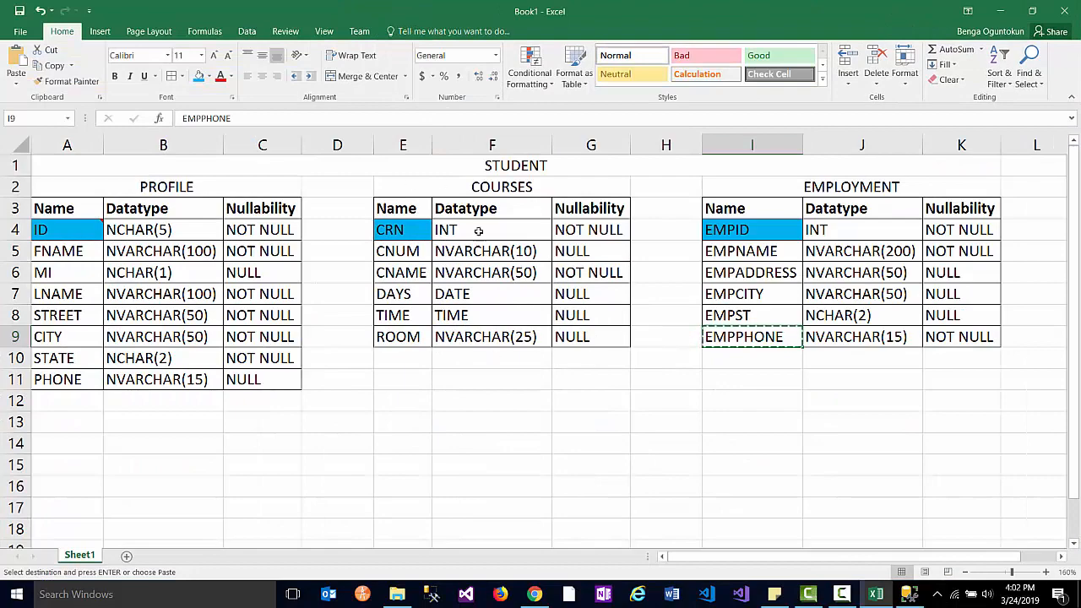
pyautogui.moveTo(699, 9); pyautogui.dragTo(1080, 64)
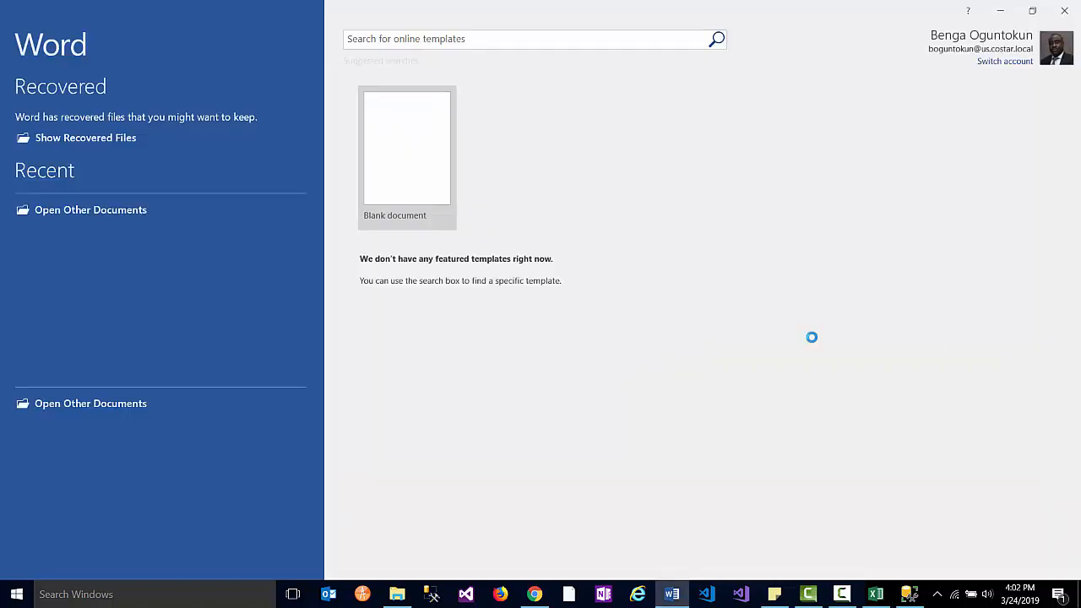
# - Close Microsoft Word, cancelling the first recovery prompt and then confirming OK to remove its recovered files
pyautogui.click(1065, 12)
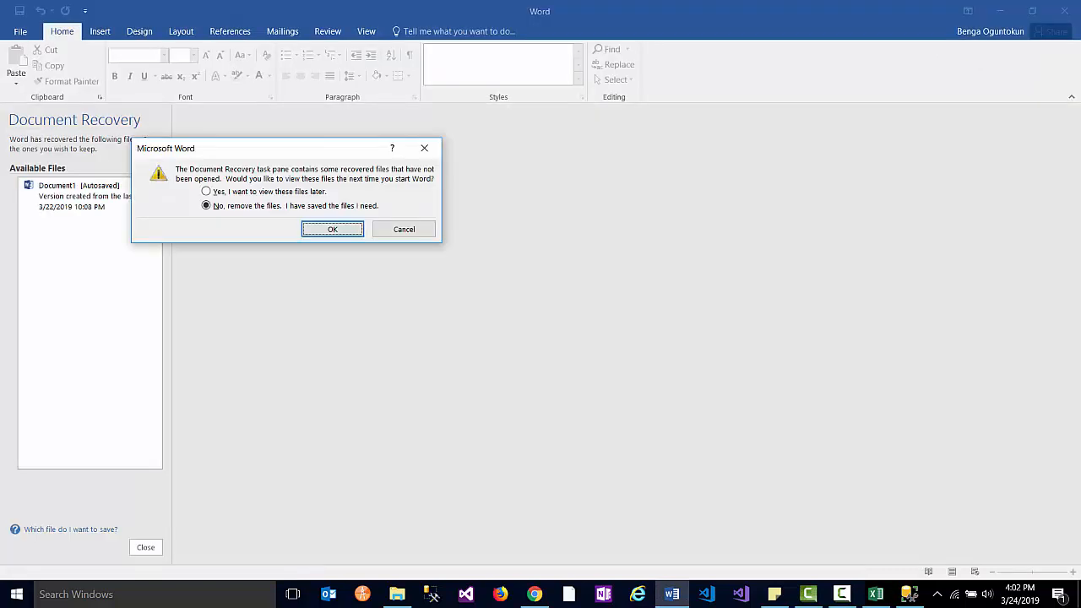
pyautogui.click(429, 229)
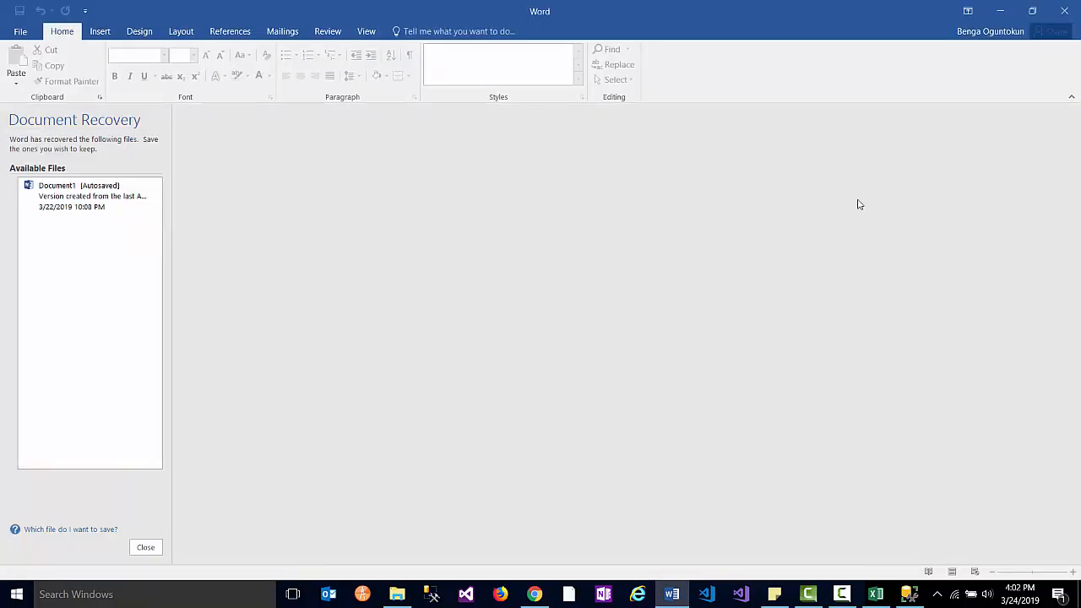
pyautogui.click(1065, 12)
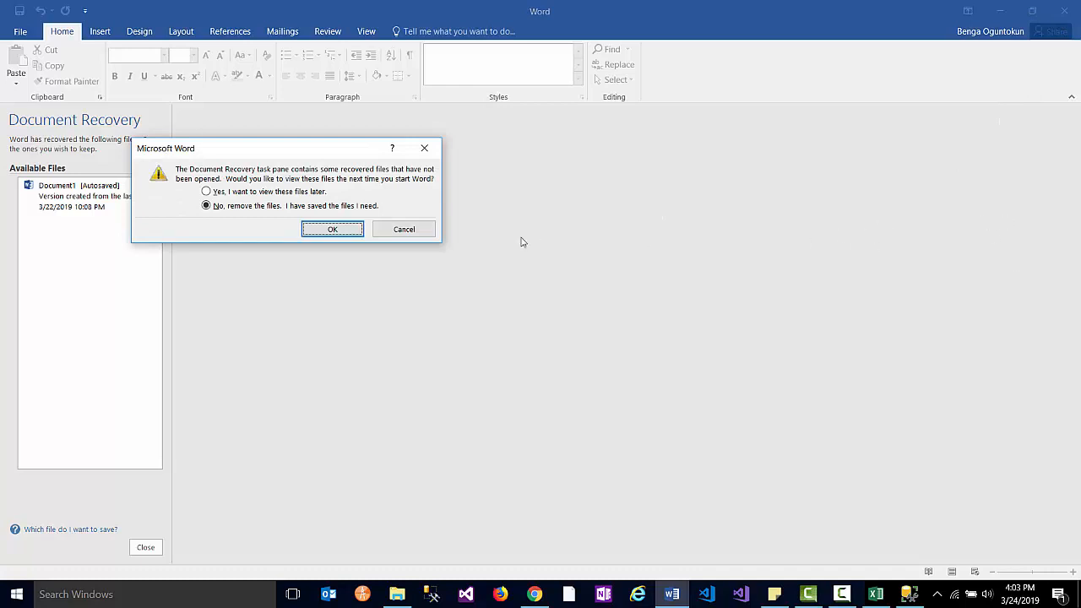
pyautogui.click(342, 229)
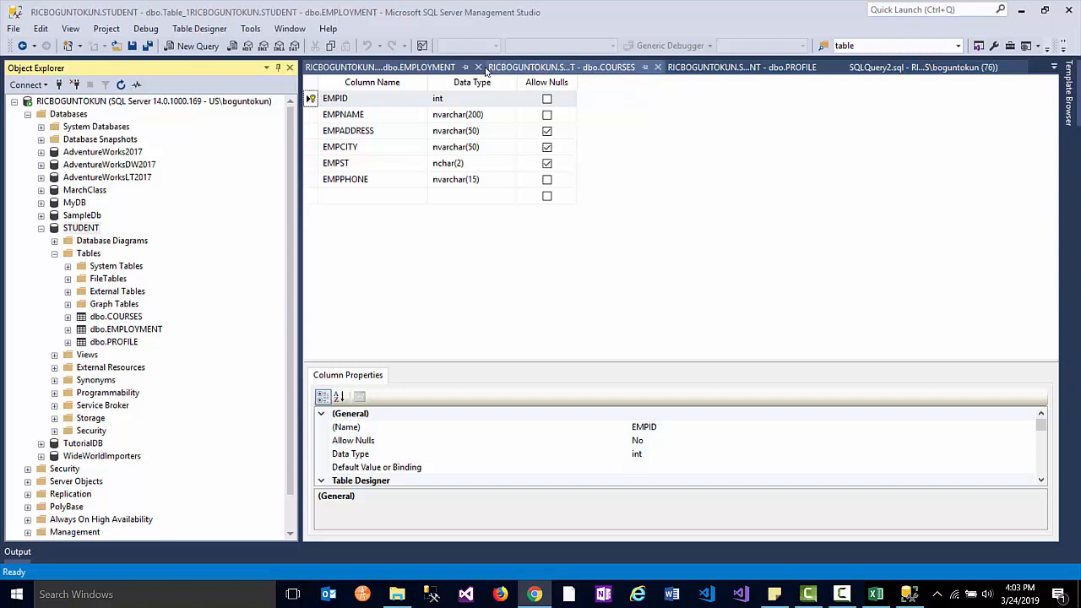
# - Close the EMPLOYMENT, COURSES and PROFILE table designers and the SQLQuery2 database creation script
pyautogui.click(478, 67)
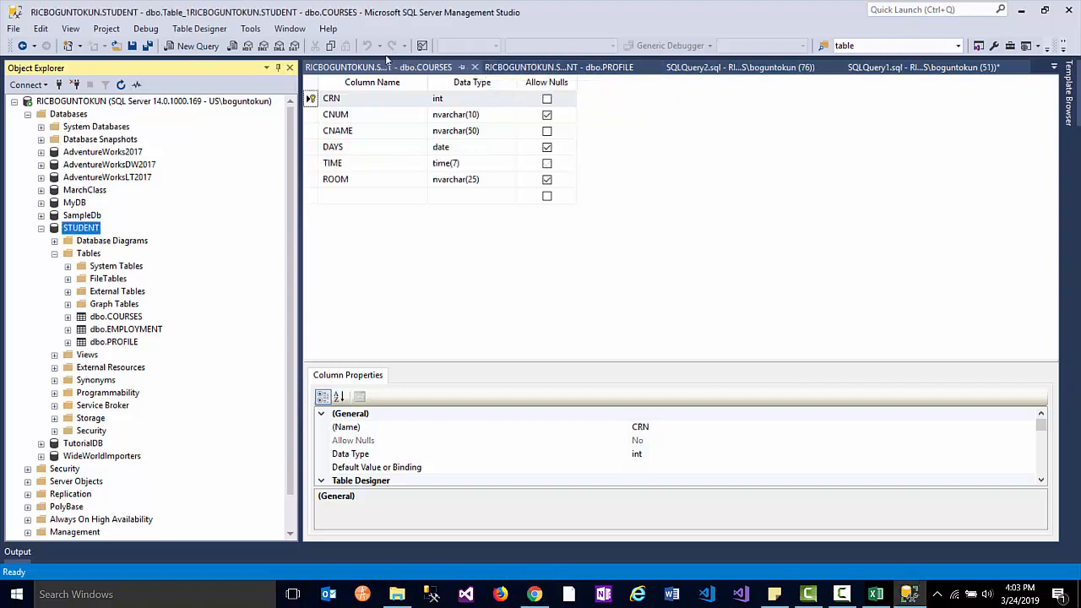
pyautogui.click(475, 67)
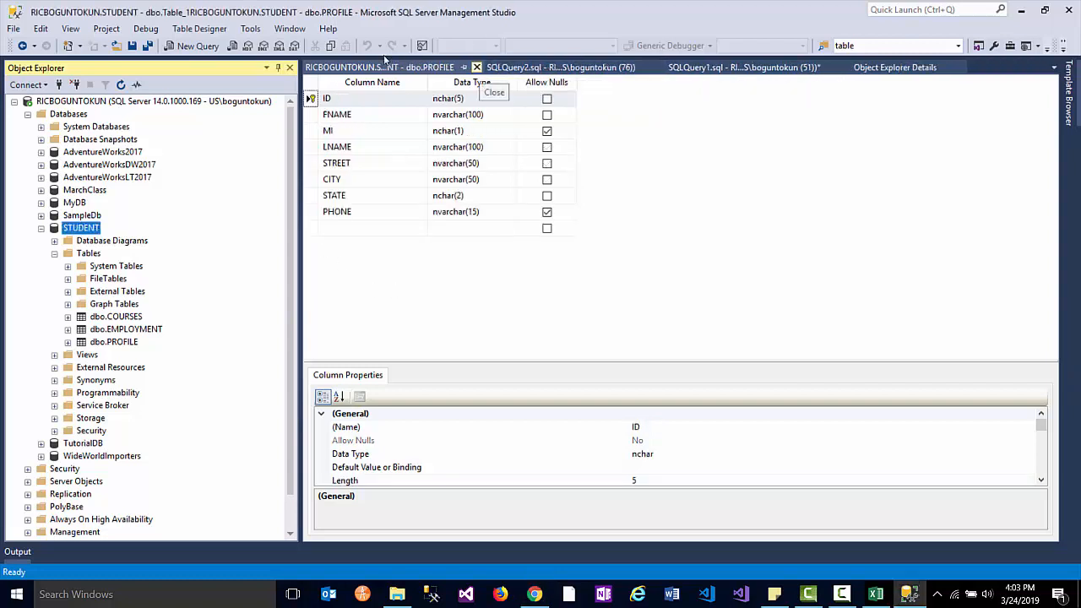
pyautogui.click(476, 67)
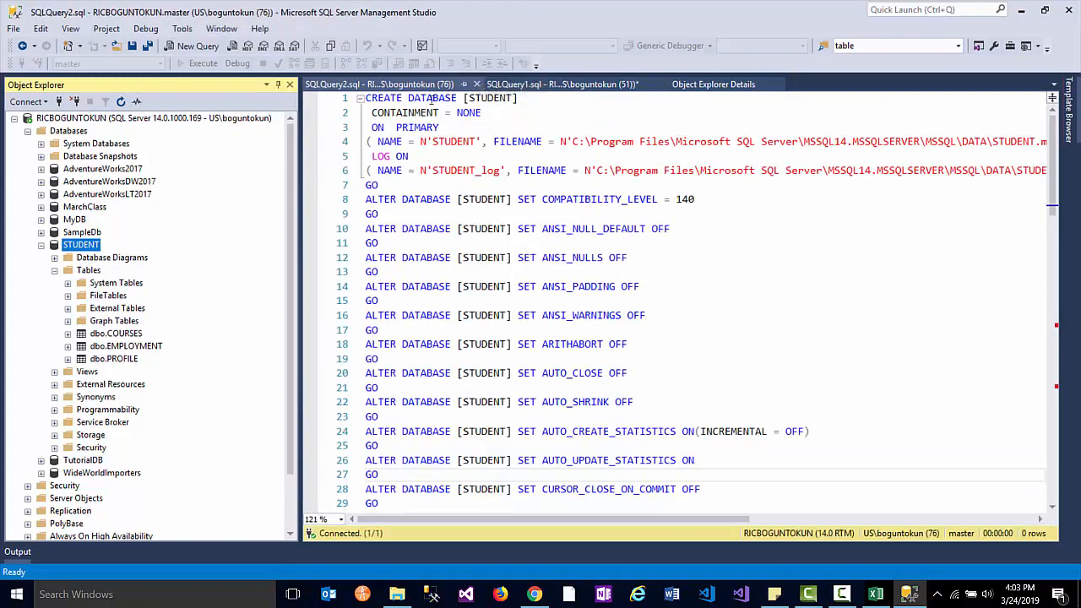
pyautogui.click(476, 85)
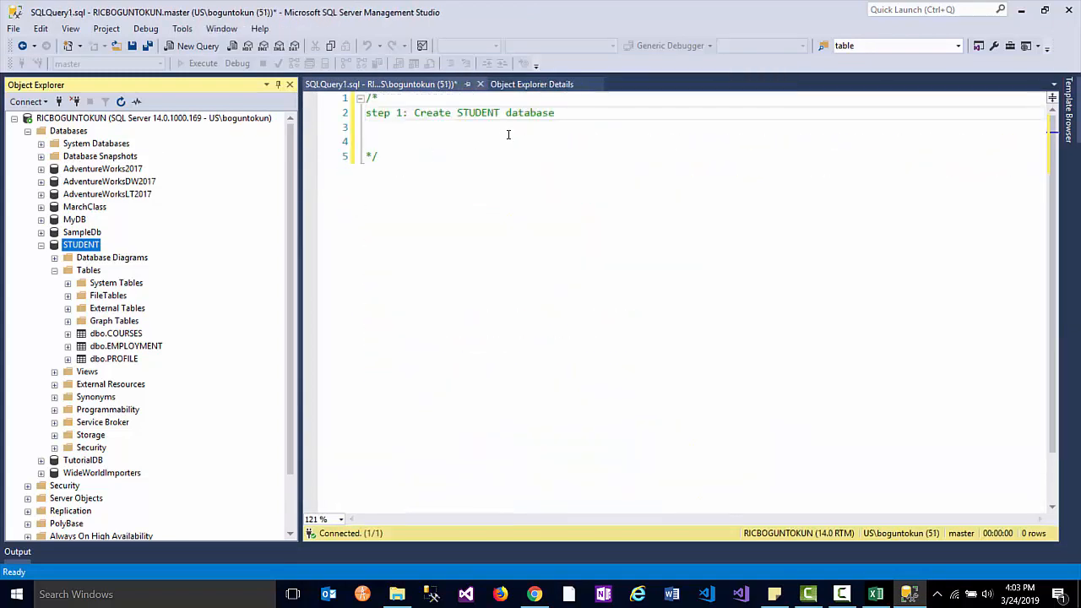
# - Add 'step 2: Create 3 table' and 'step 3: Populate each table with 10 rows' to the comment
pyautogui.press('Return')
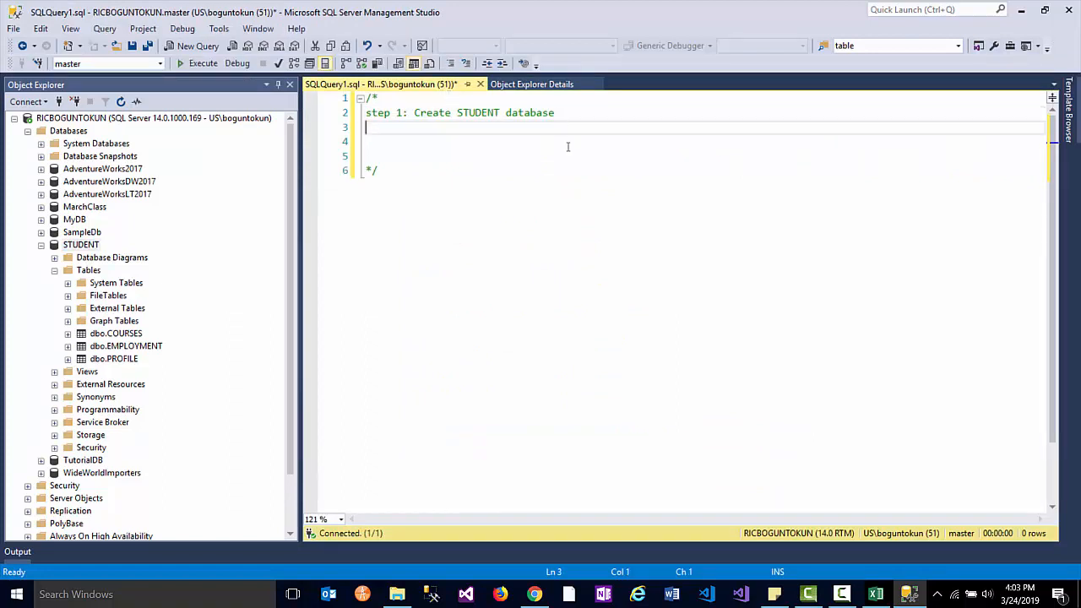
pyautogui.scroll(3, 564, 199)
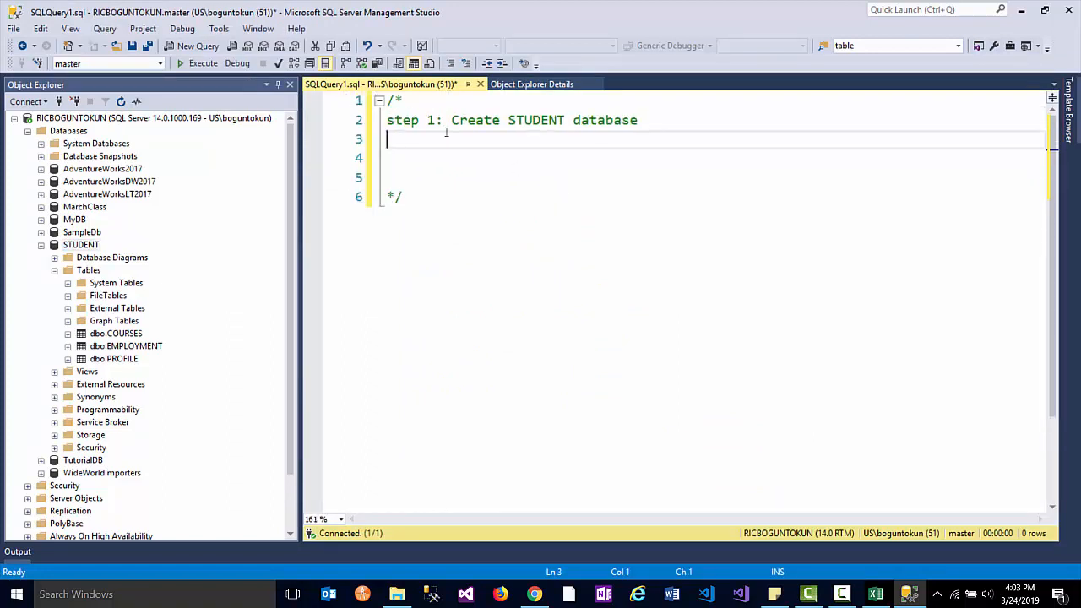
pyautogui.write('step 2: Create 3 table')
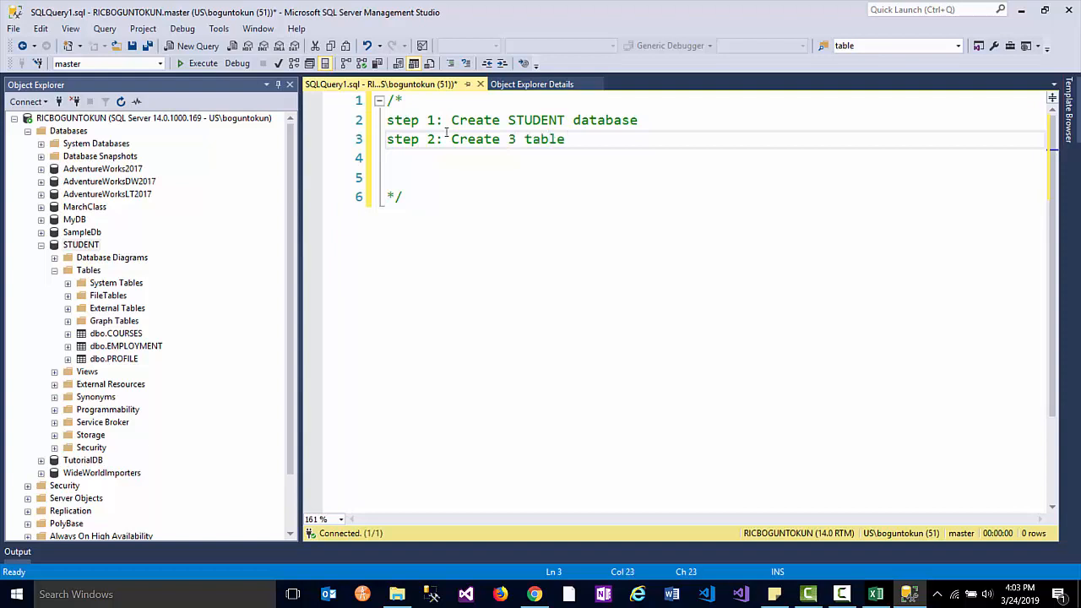
pyautogui.press('Return')
pyautogui.write('step')
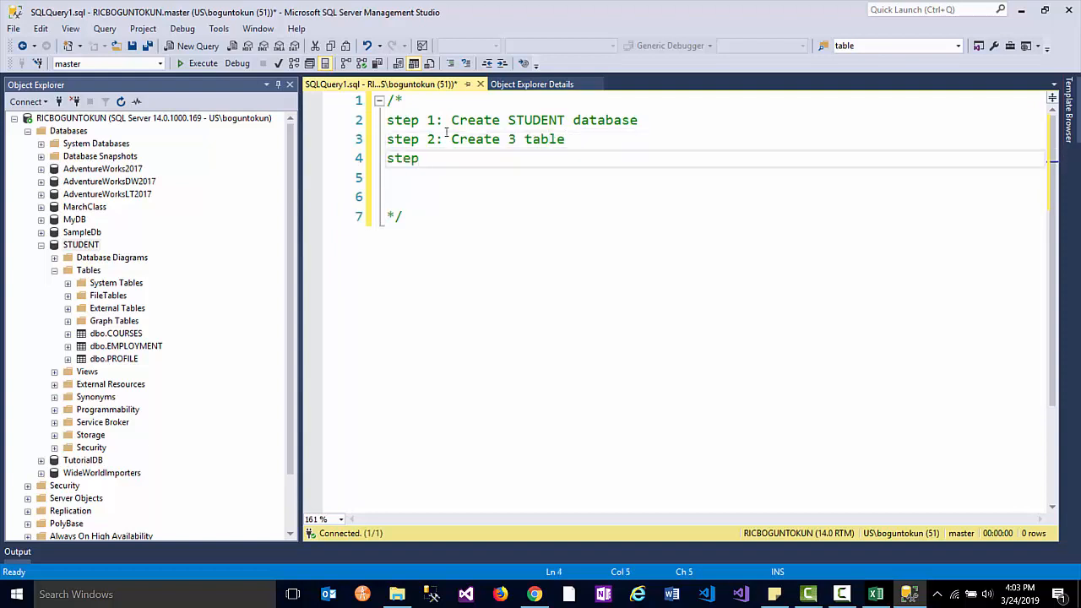
pyautogui.write(': Pp')
pyautogui.press('BackSpace')
pyautogui.write('opulate ea')
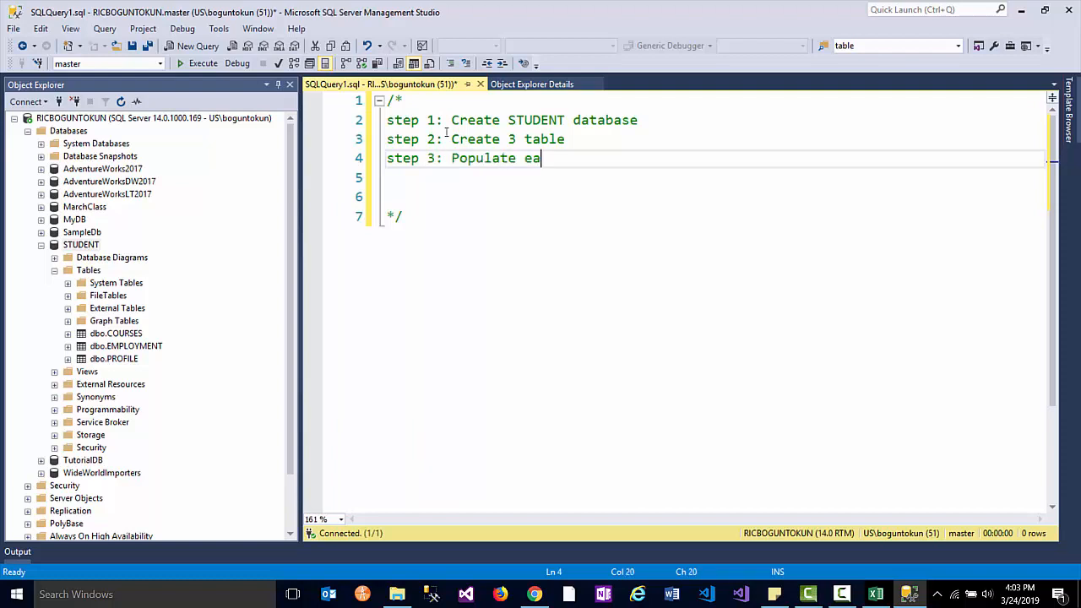
pyautogui.write('ch table with ')
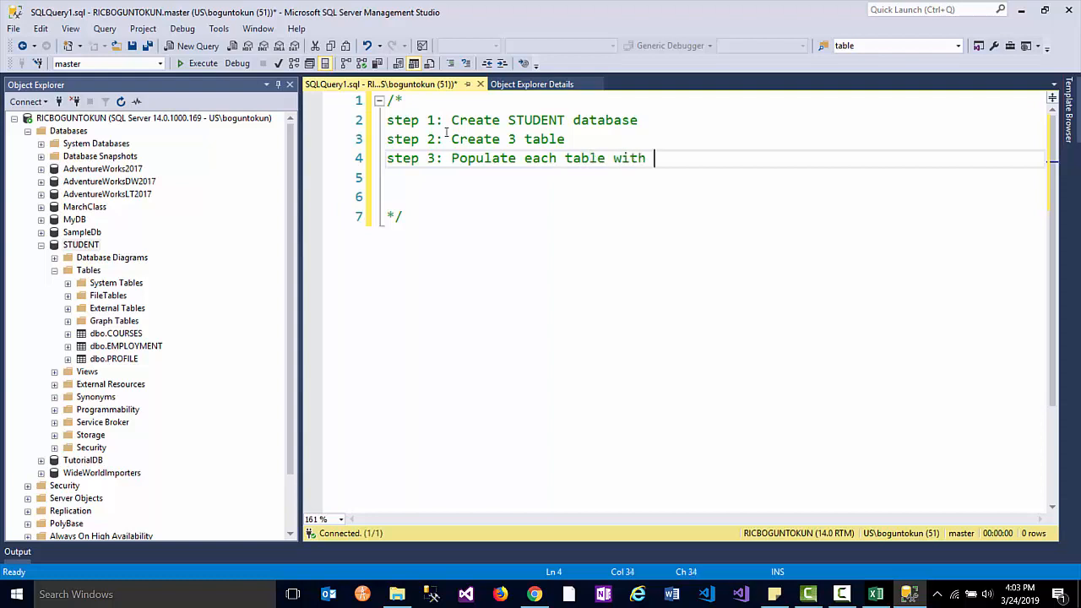
pyautogui.write('10 rows')
# - Open dbo.COURSES and dbo.PROFILE with Edit Top 200 Rows from Object Explorer
pyautogui.click(93, 338)
pyautogui.rightClick(83, 337)
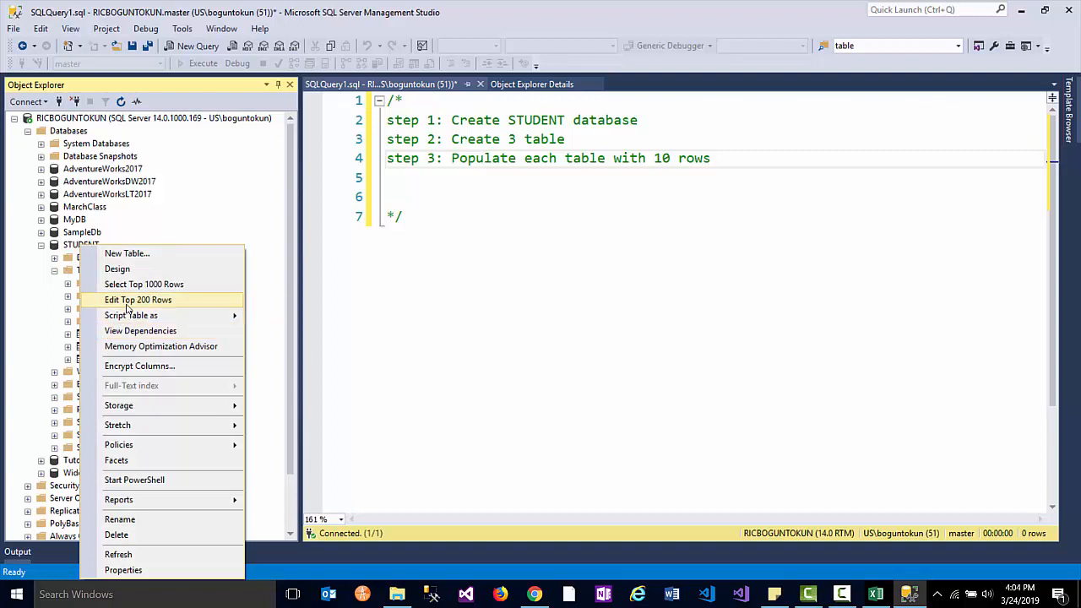
pyautogui.click(101, 246)
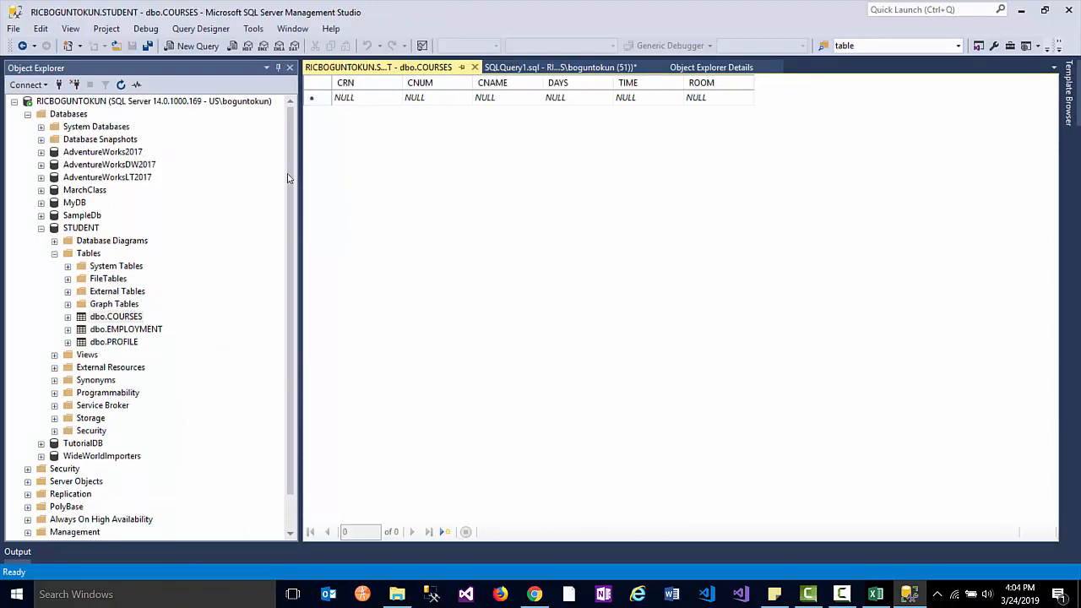
pyautogui.click(115, 342)
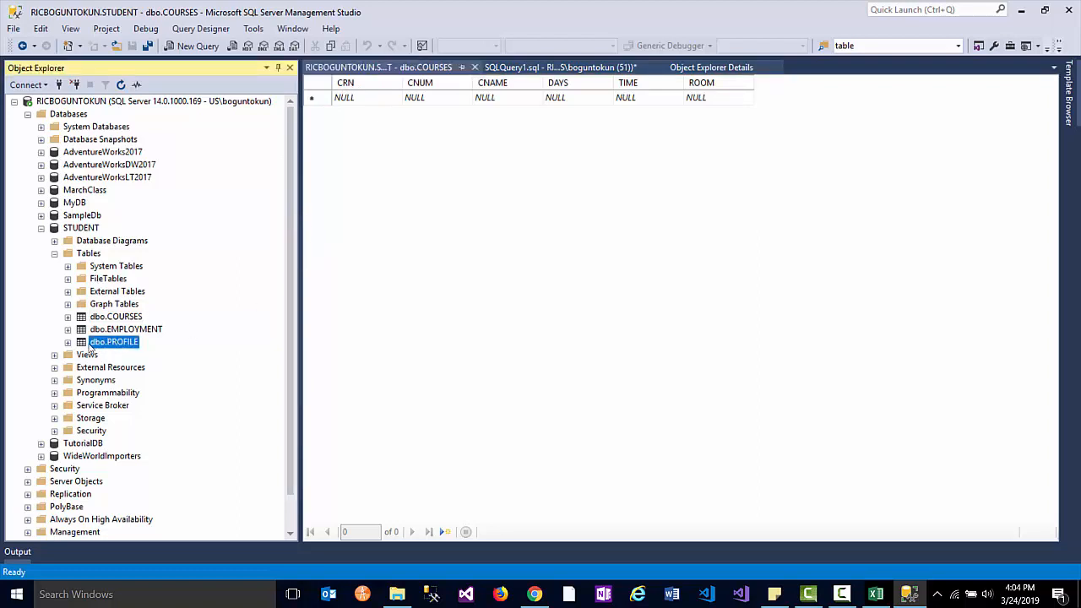
pyautogui.rightClick(103, 342)
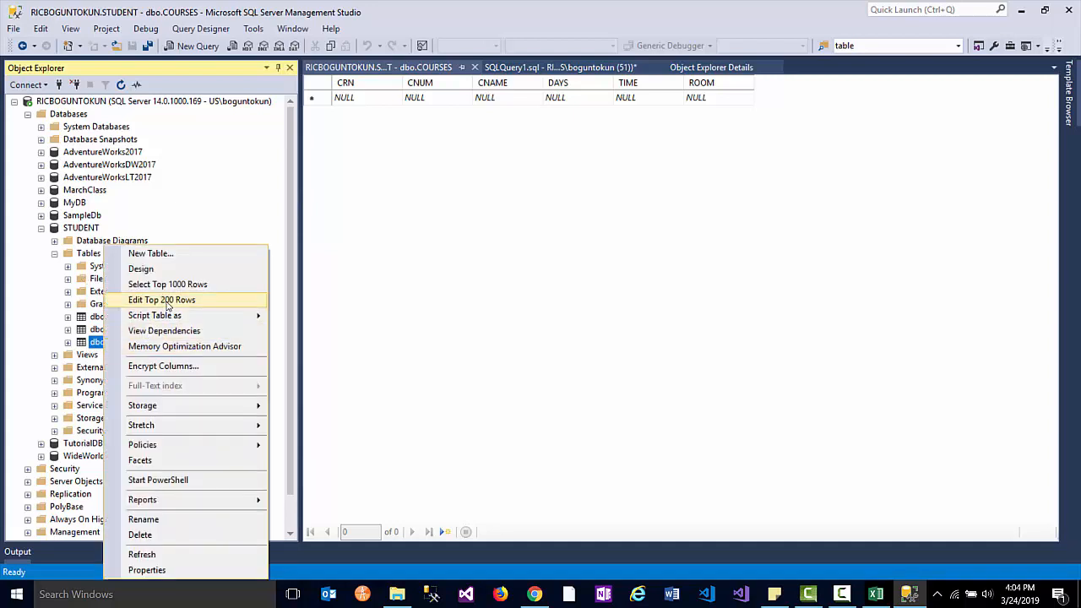
pyautogui.rightClick(92, 342)
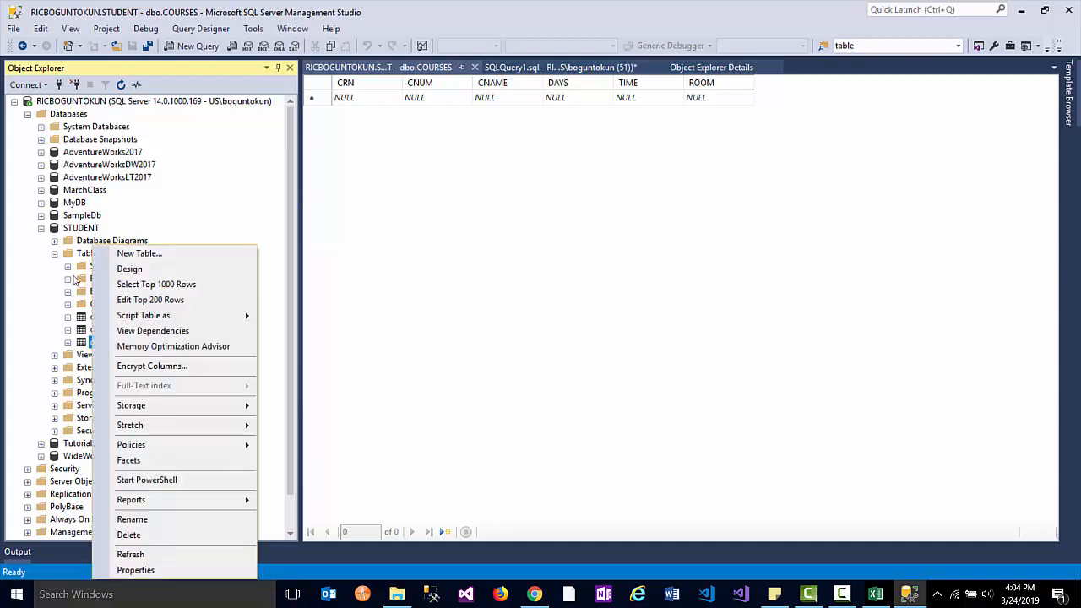
pyautogui.click(139, 300)
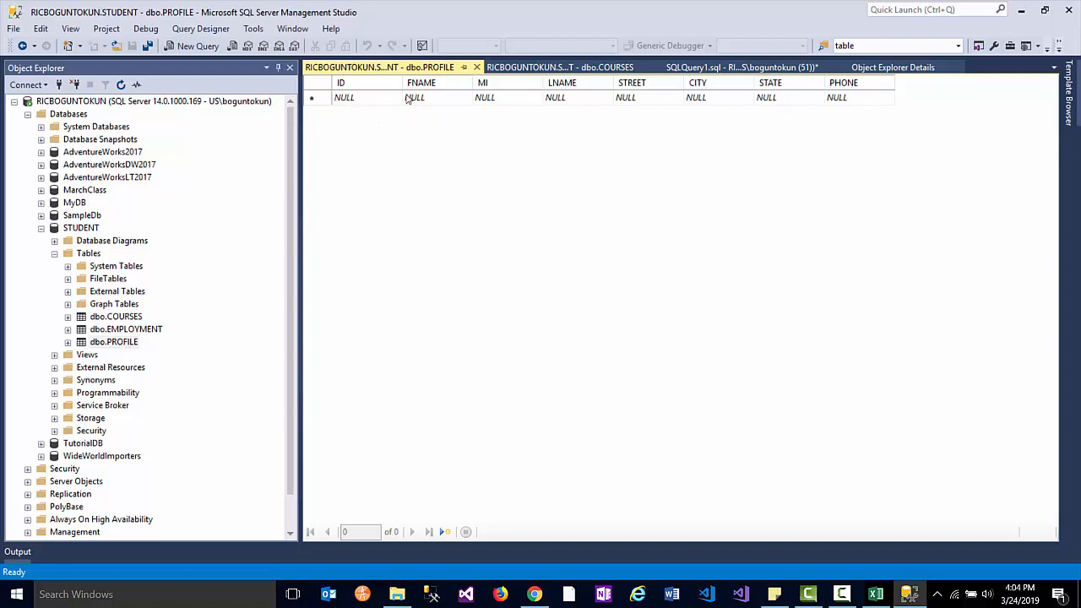
# - Enter ID T0001 and the student's first name, middle initial and last name in row 1
pyautogui.click(353, 99)
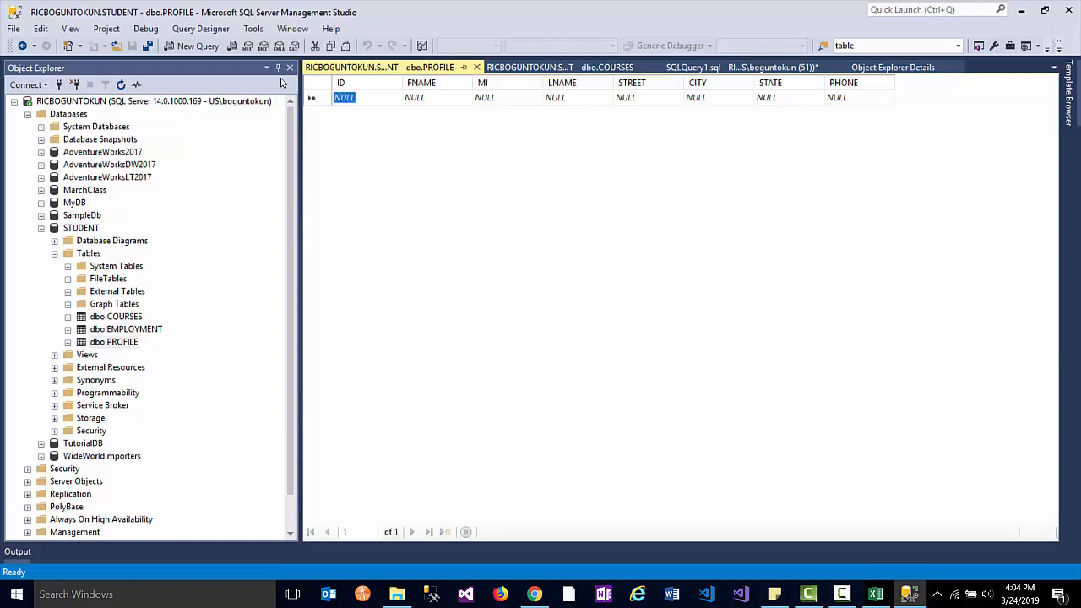
pyautogui.write('T')
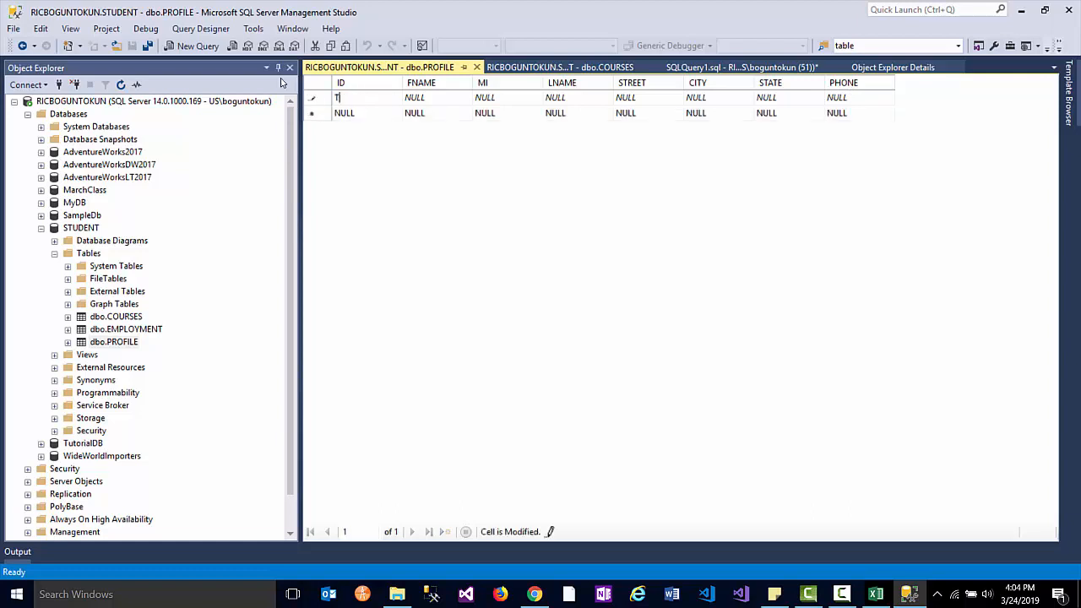
pyautogui.write('0001')
pyautogui.write('0')
pyautogui.press('BackSpace')
pyautogui.press('BackSpace')
pyautogui.write('1')
pyautogui.press('Tab')
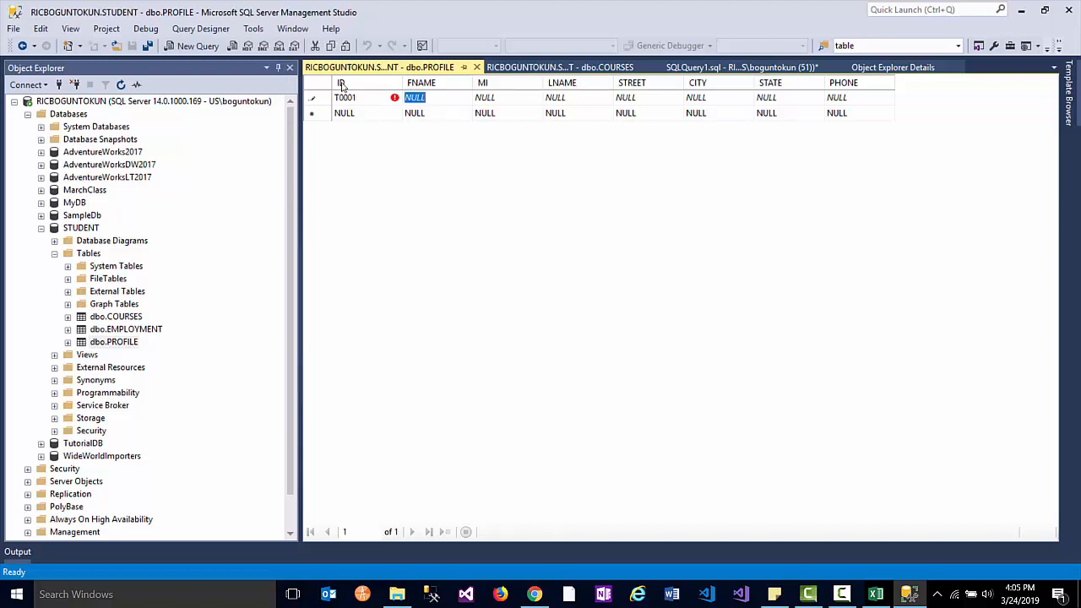
pyautogui.write('John')
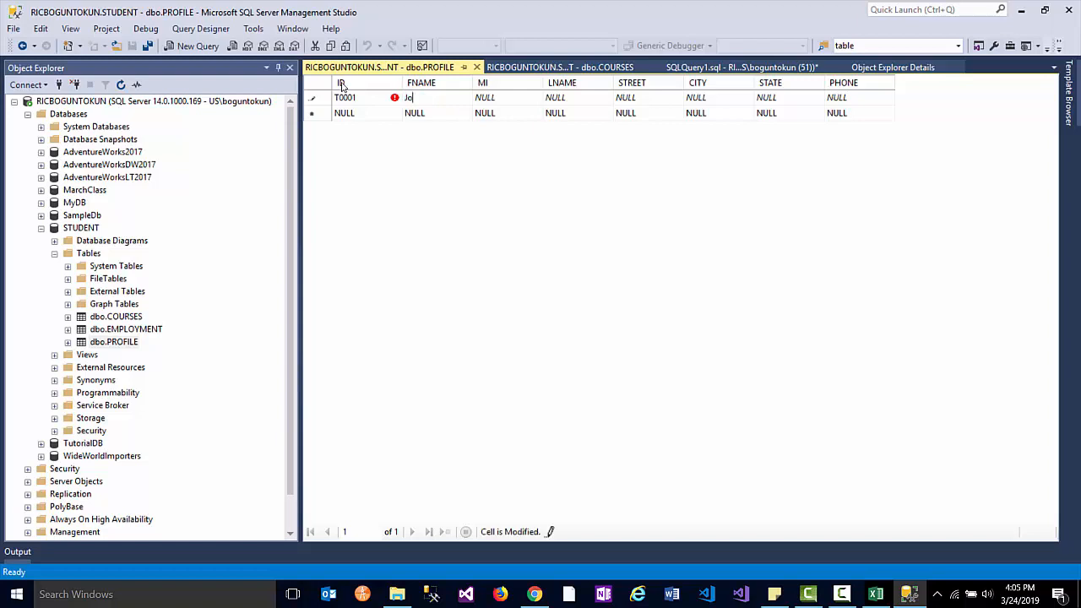
pyautogui.press('Tab')
pyautogui.write('M')
pyautogui.press('Tab')
pyautogui.write('Smith')
pyautogui.press('Tab')
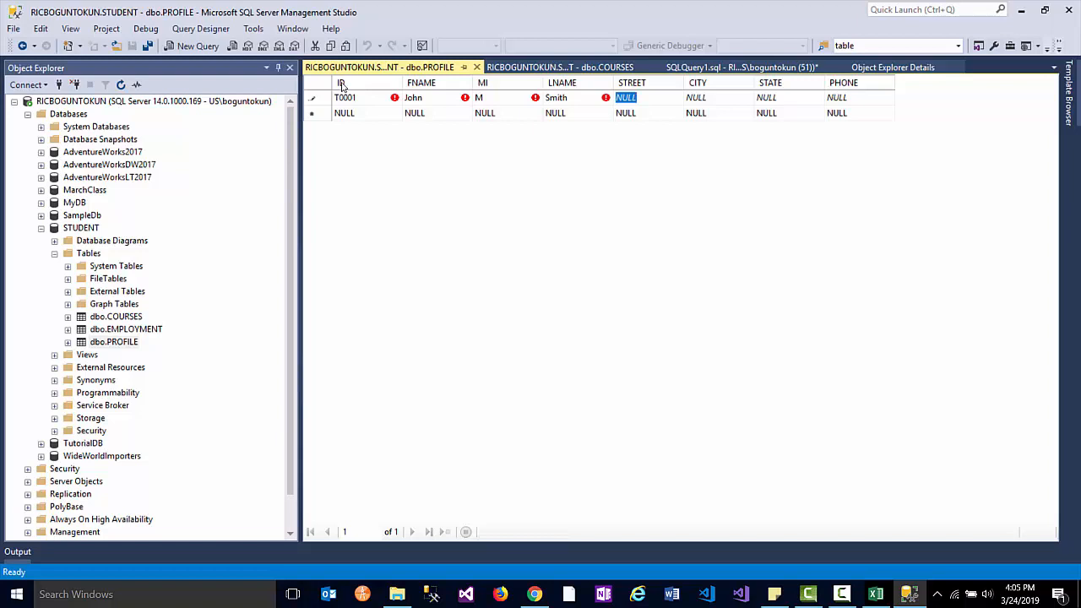
# - Fill row 1's street, city, state and phone number, correcting the street, and commit the row
pyautogui.press('Tab')
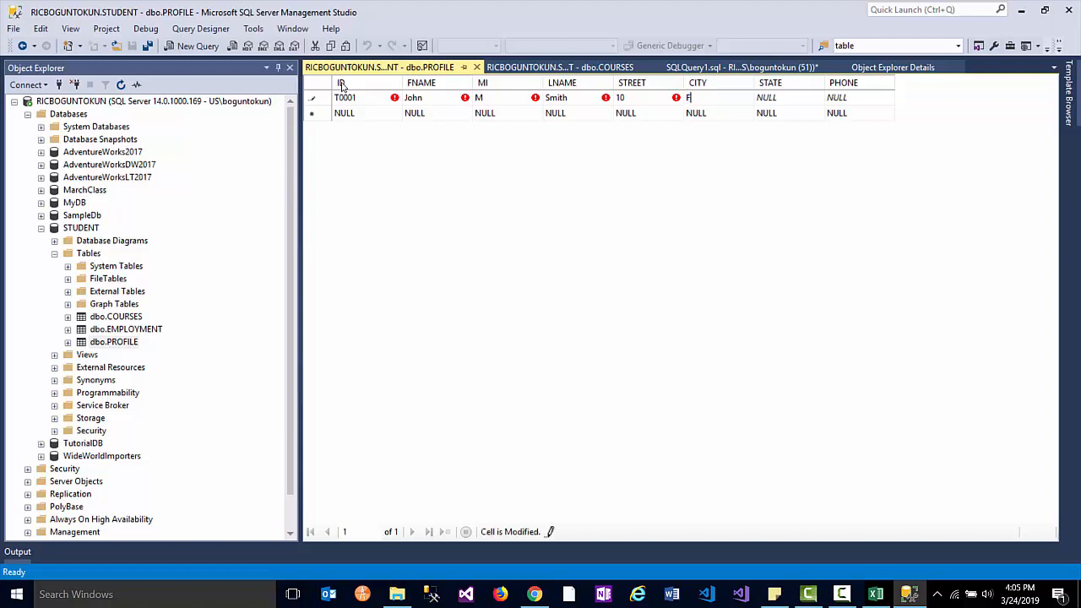
pyautogui.press('Tab')
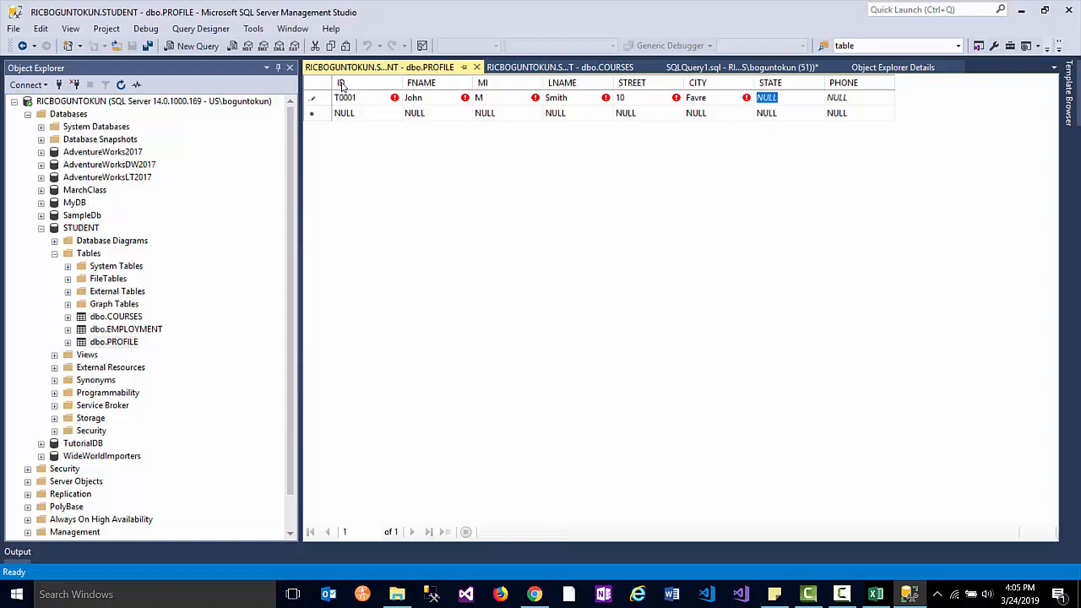
pyautogui.click(632, 100)
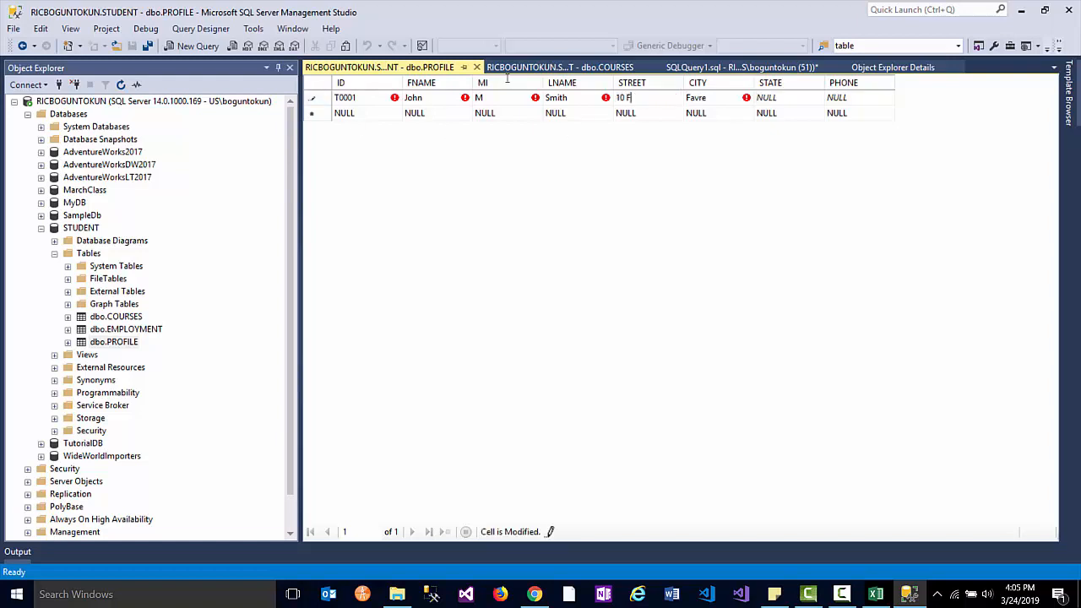
pyautogui.press('Tab')
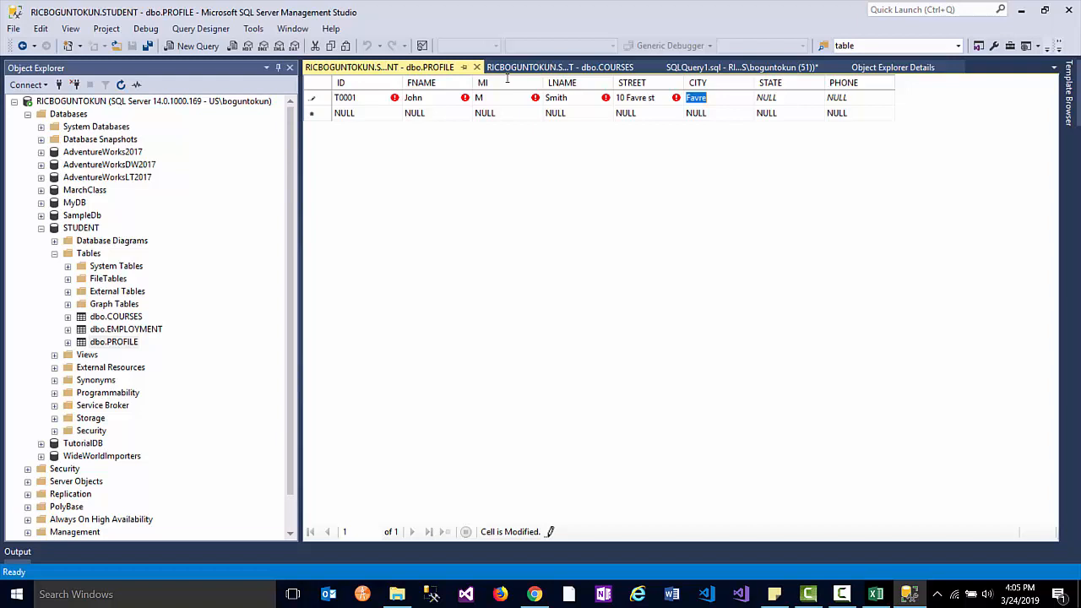
pyautogui.write('r')
pyautogui.write('Rich')
pyautogui.write('mond')
pyautogui.press('Tab')
pyautogui.write('VA')
pyautogui.press('Tab')
pyautogui.write('5')
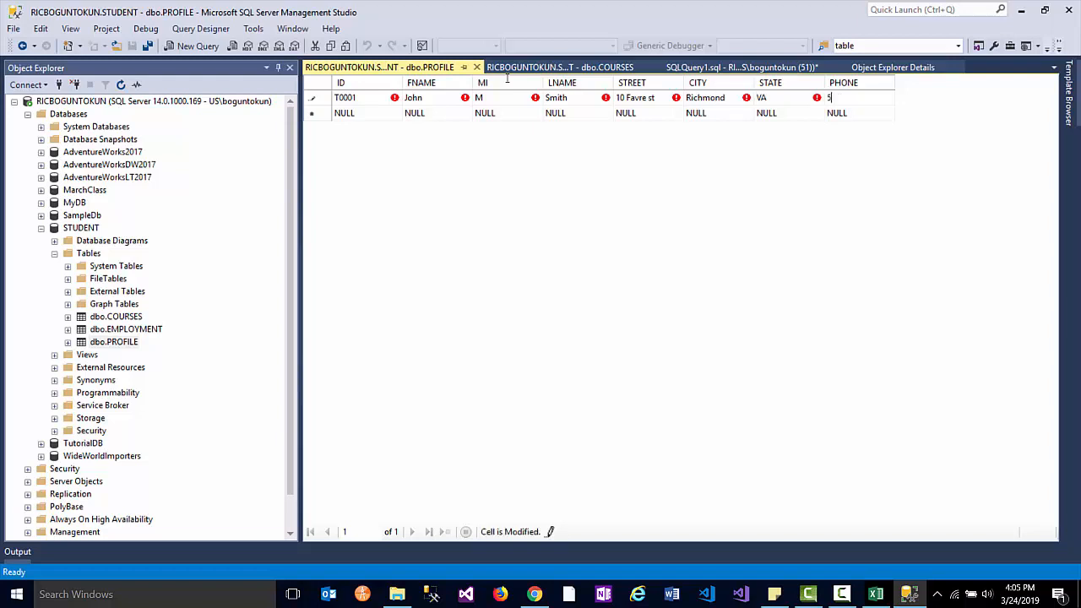
pyautogui.write('55-987-5233')
pyautogui.press('Tab')
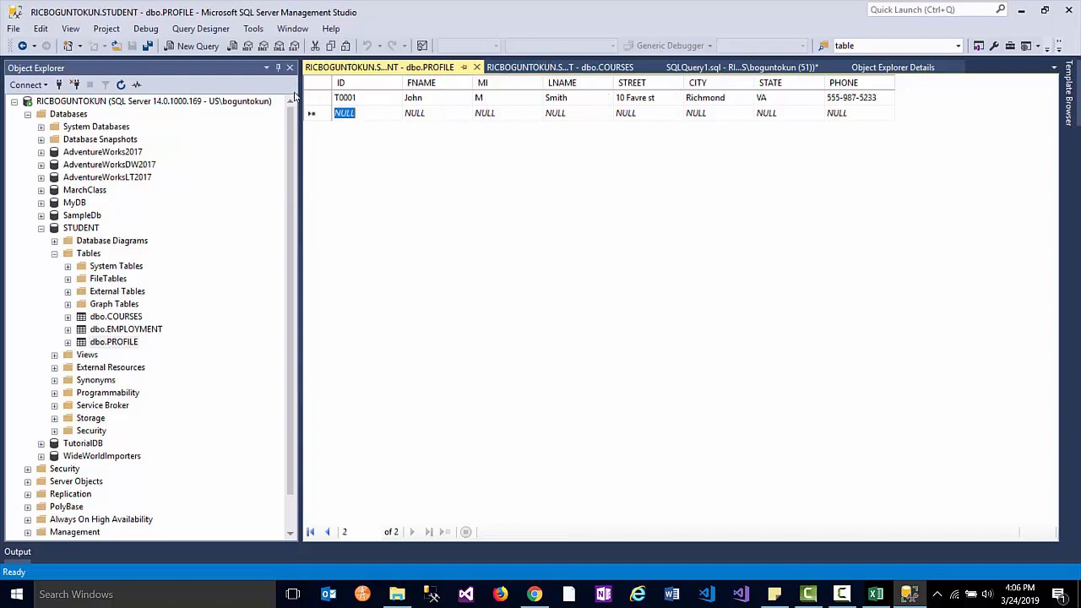
# - Enter ID T0002 with the student's first and last name, leaving the middle initial empty
pyautogui.write('T')
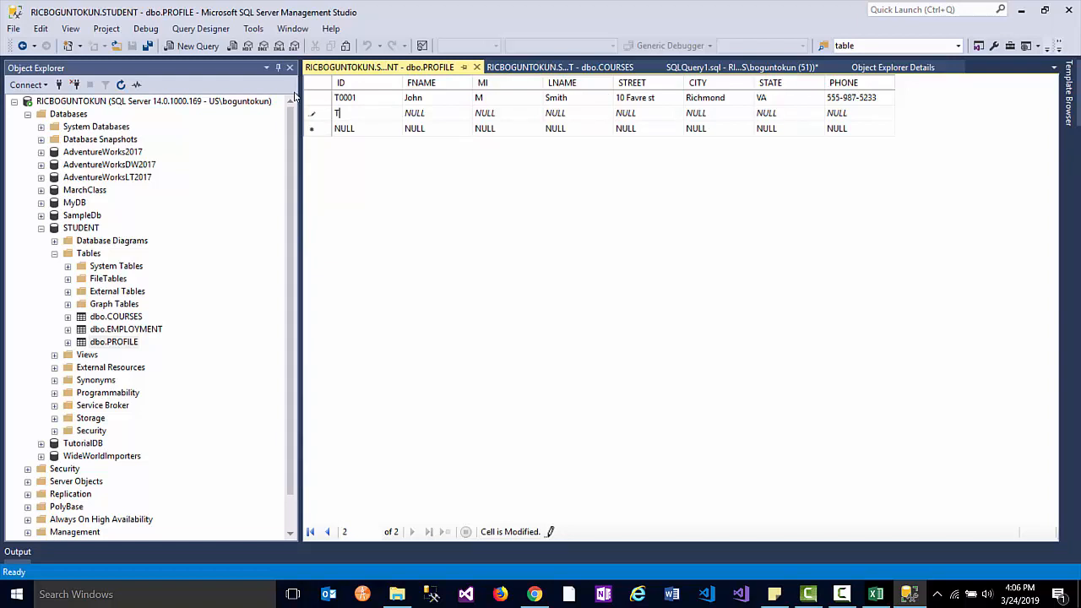
pyautogui.press('BackSpace')
pyautogui.write('T0002')
pyautogui.press('Tab')
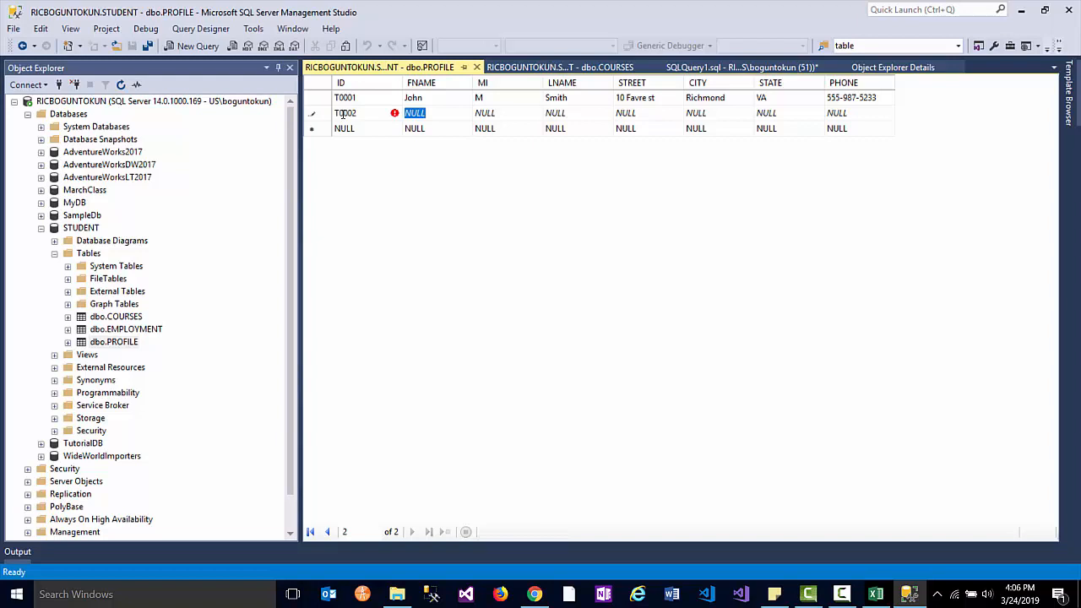
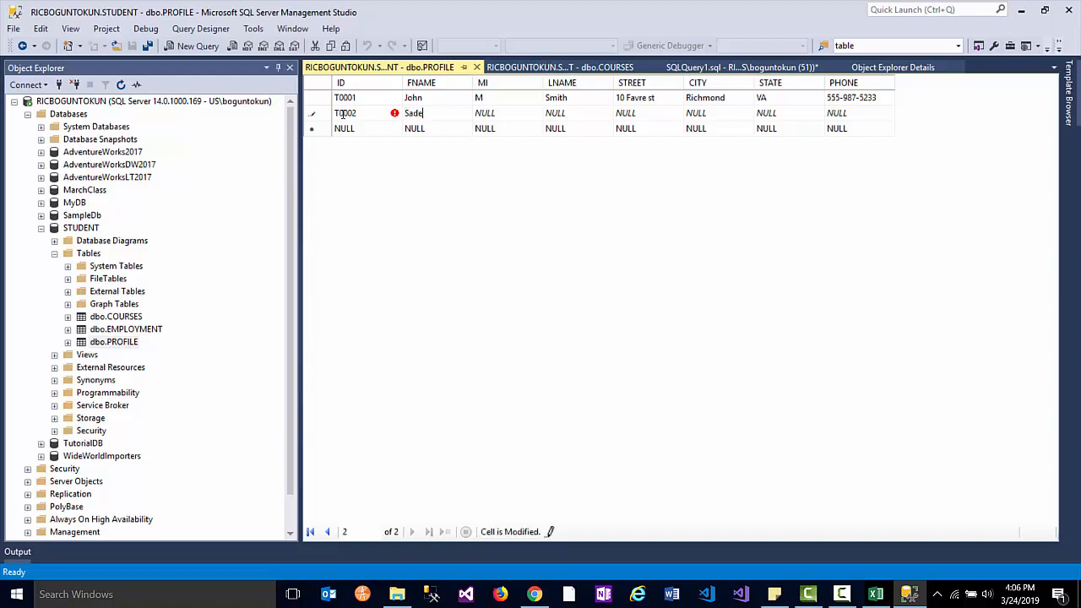
pyautogui.press('Tab')
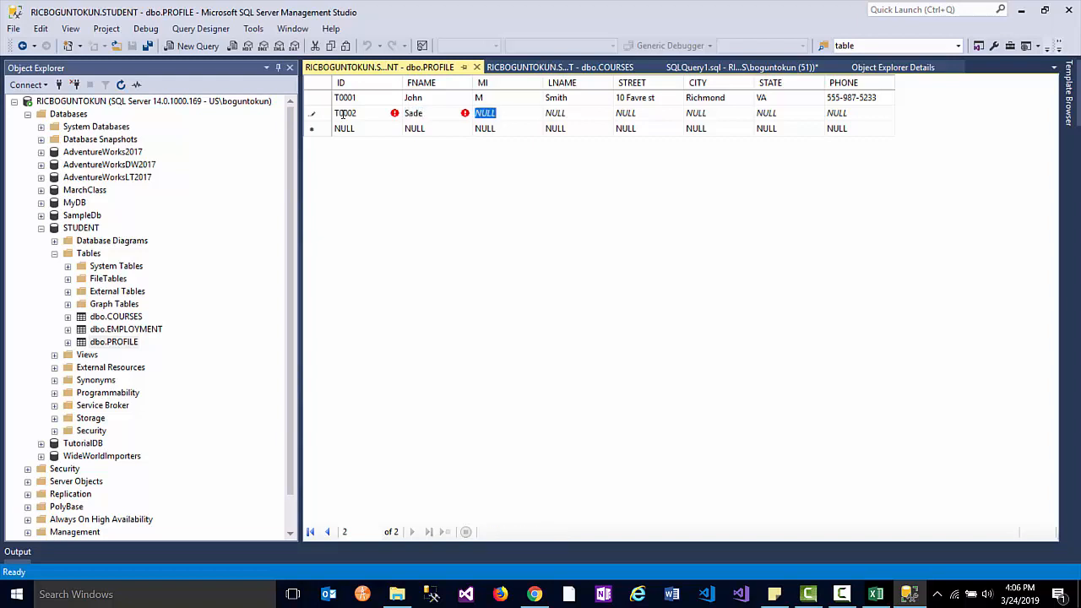
pyautogui.press('Tab')
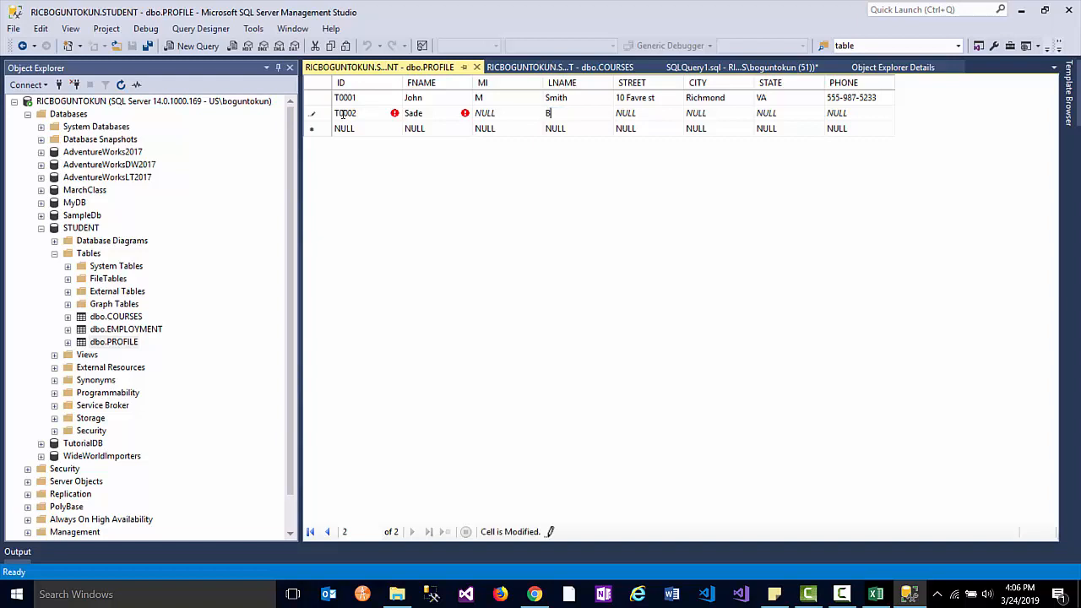
pyautogui.press('Tab')
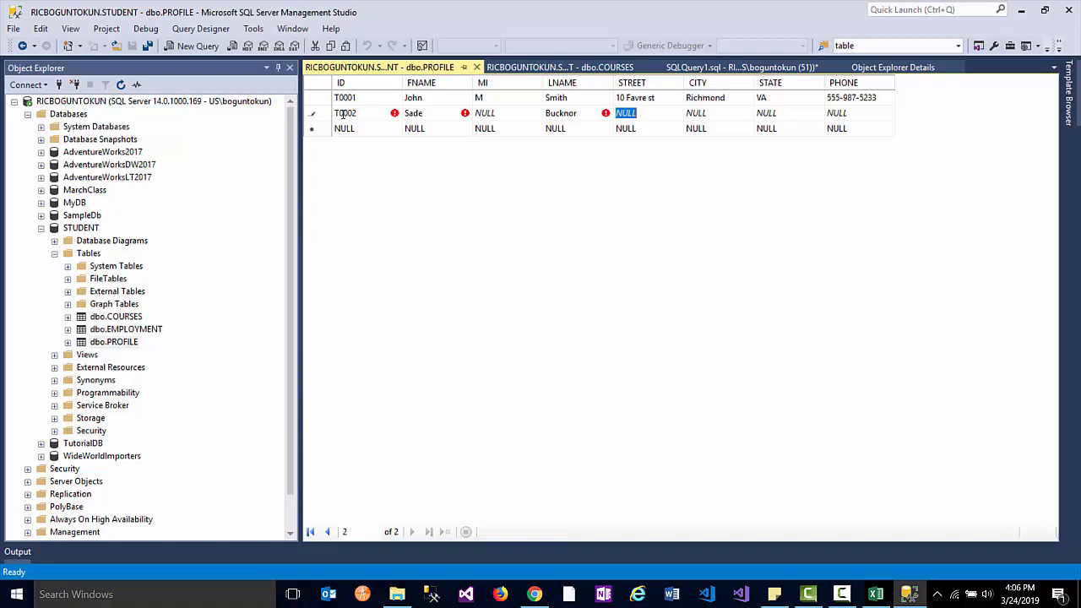
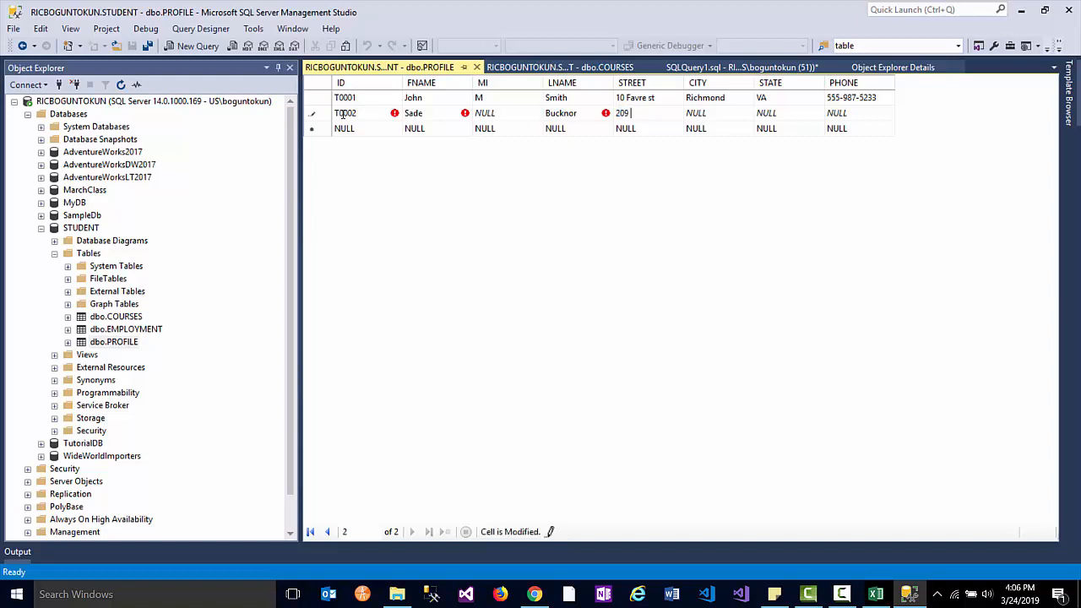
# - Fill in the second student's street, city, state and phone number and commit the row
pyautogui.press('Tab')
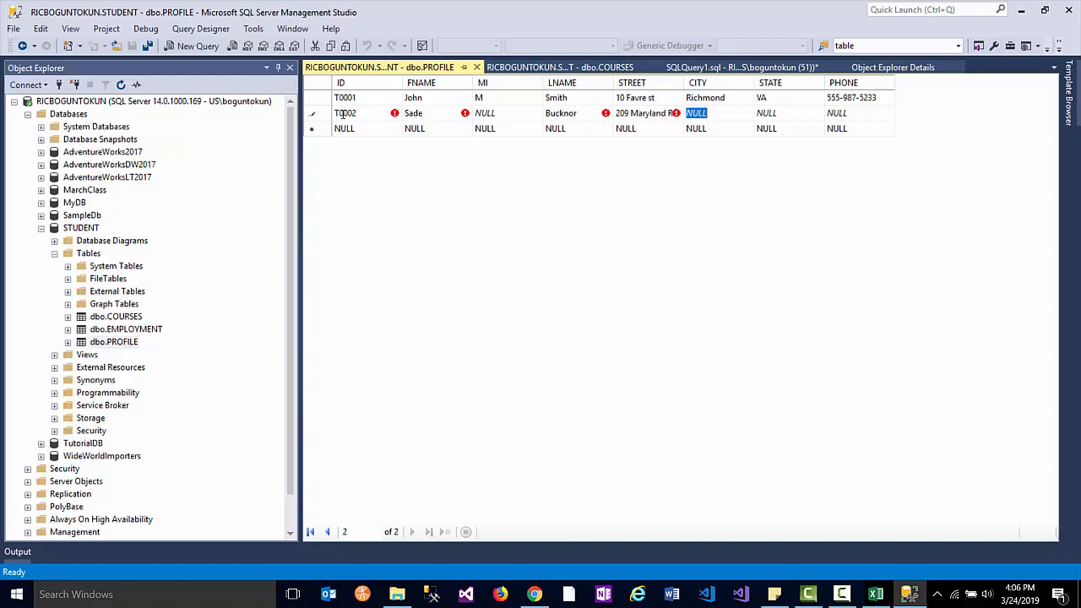
pyautogui.write('Richmond')
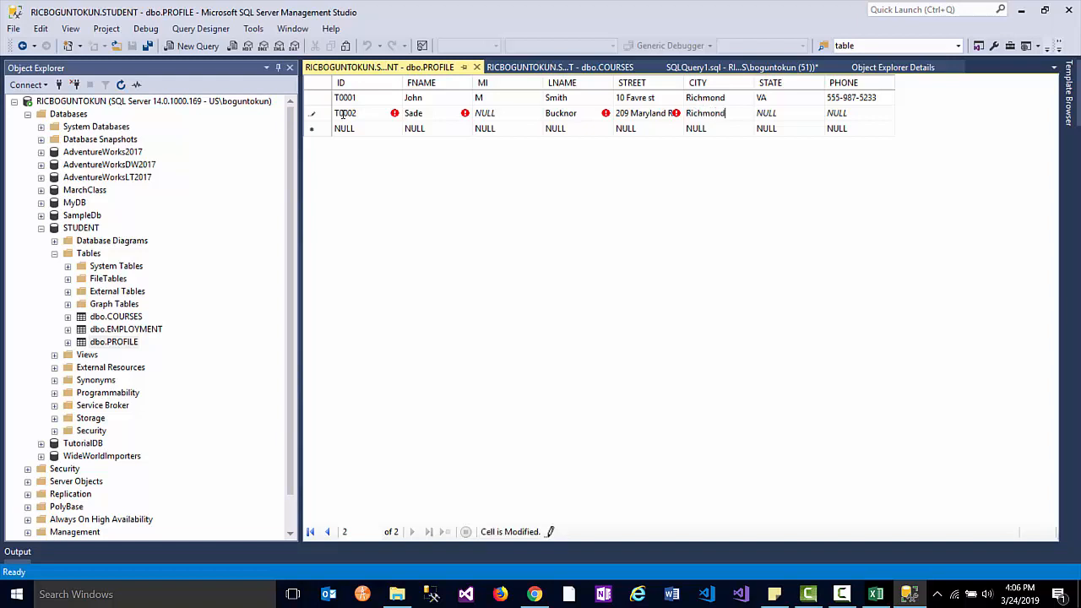
pyautogui.press('Tab')
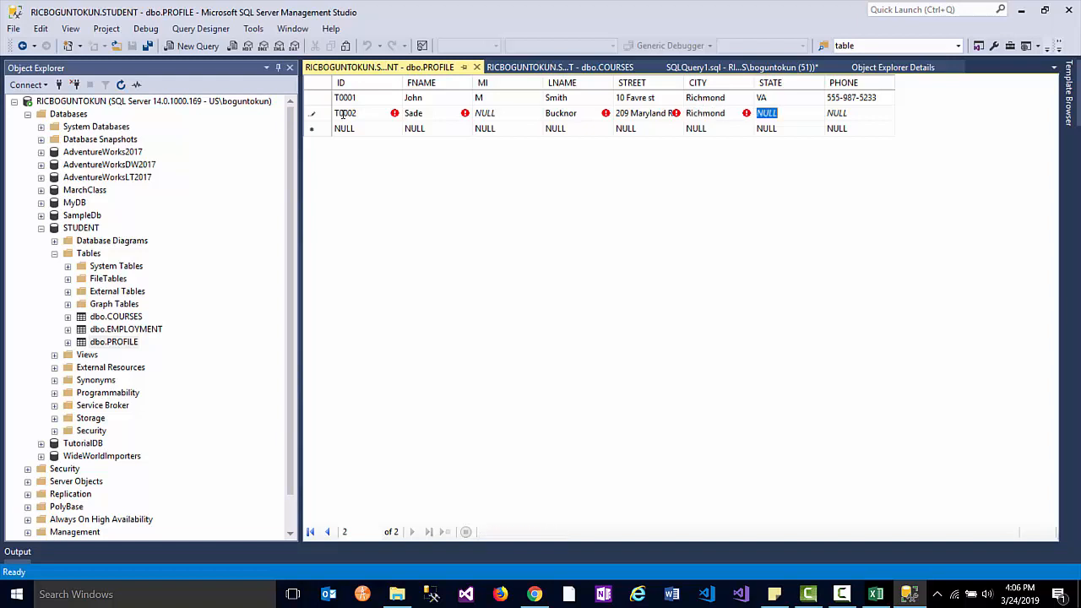
pyautogui.write('VA')
pyautogui.press('Tab')
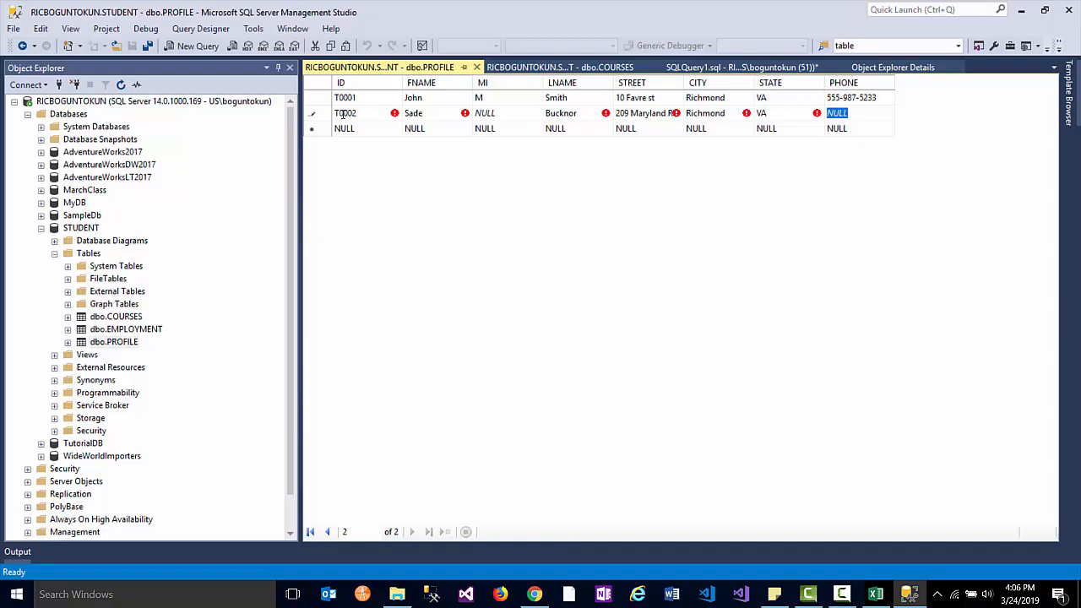
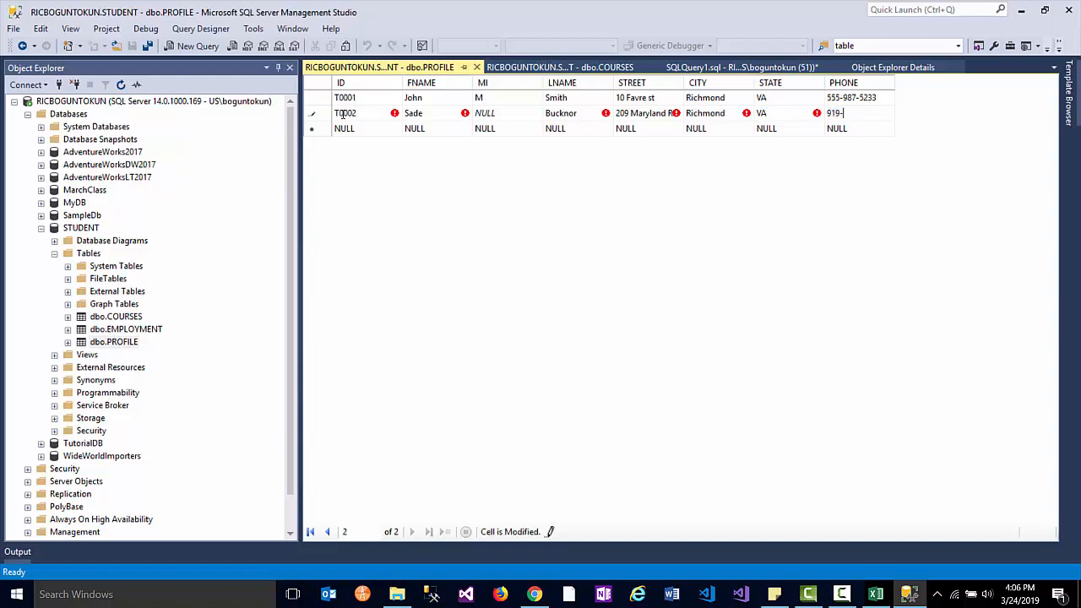
pyautogui.press('Tab')
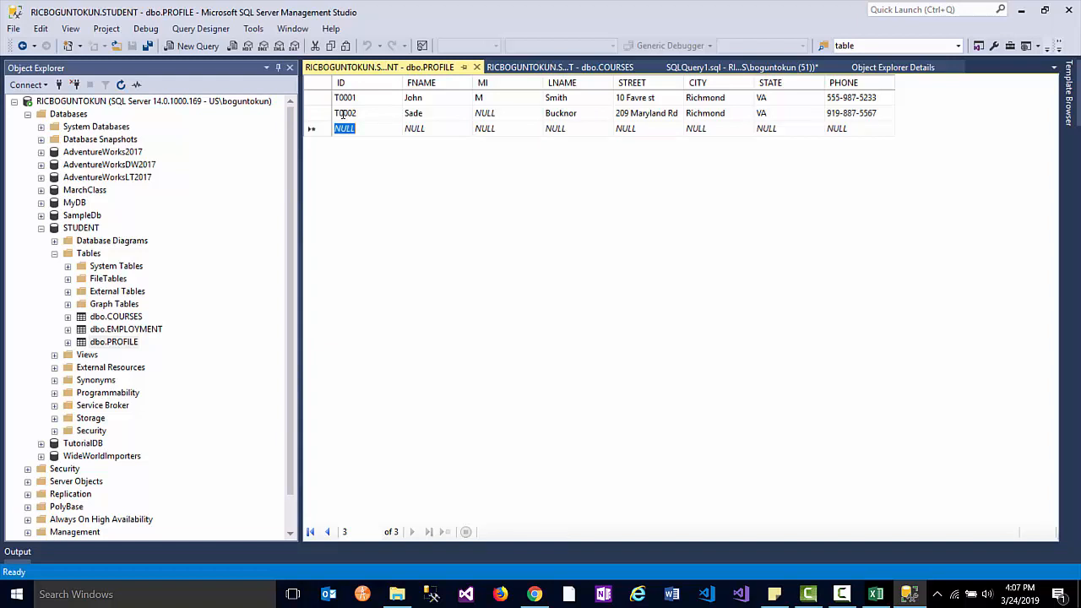
# - Enter ID T0003 with the student's first name, middle initial and last name
pyautogui.write('T')
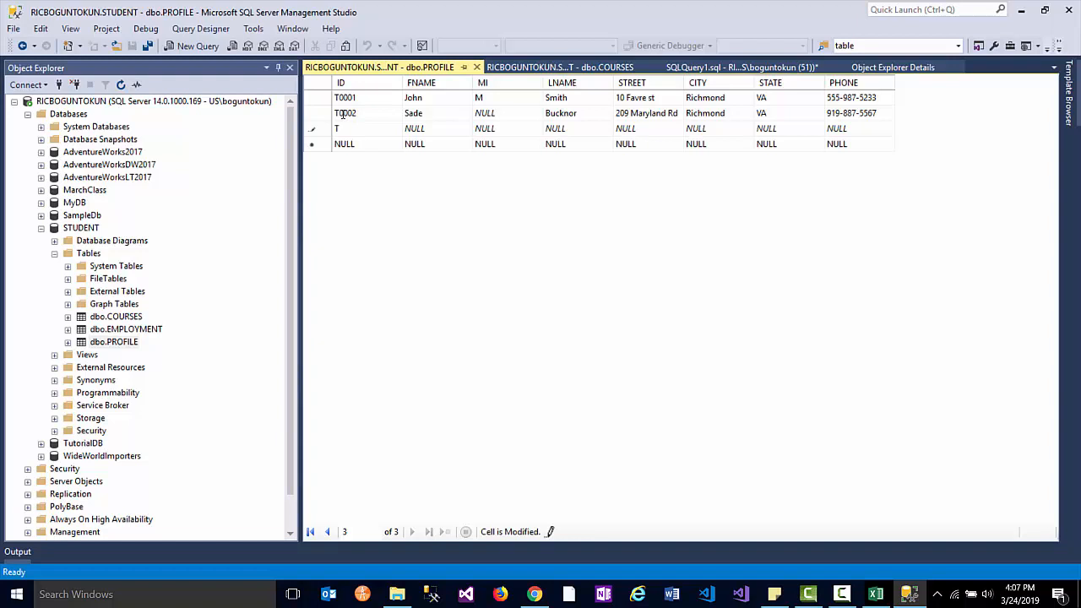
pyautogui.write('0003')
pyautogui.press('Tab')
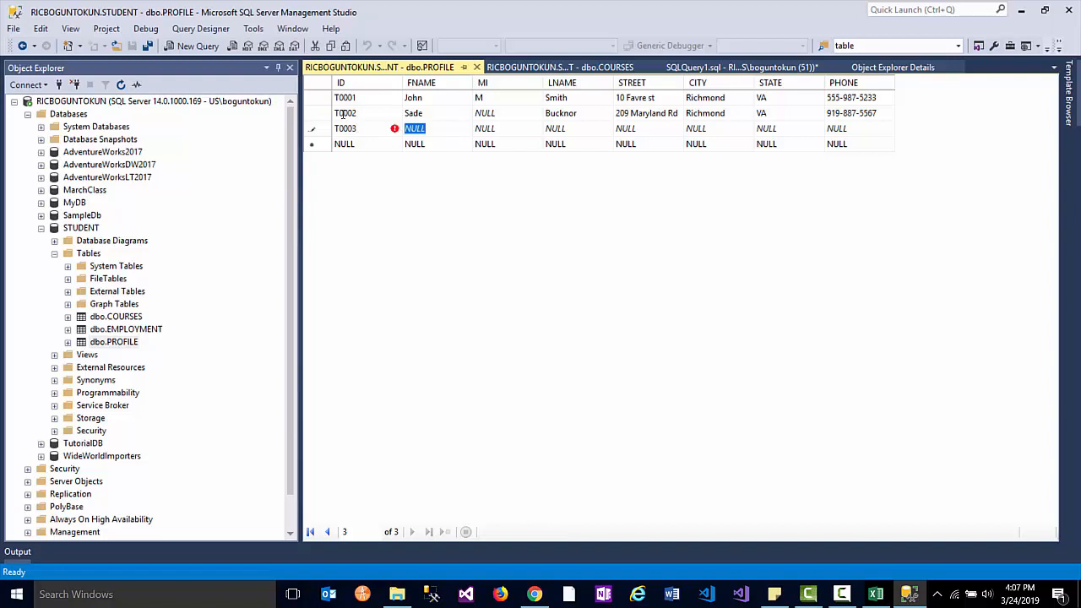
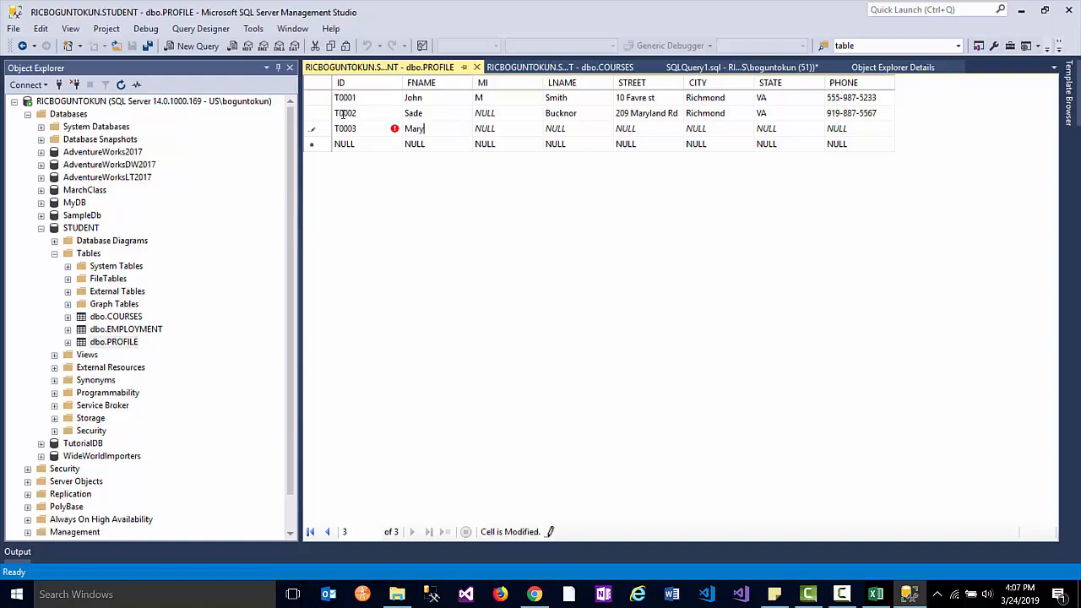
pyautogui.press('Tab')
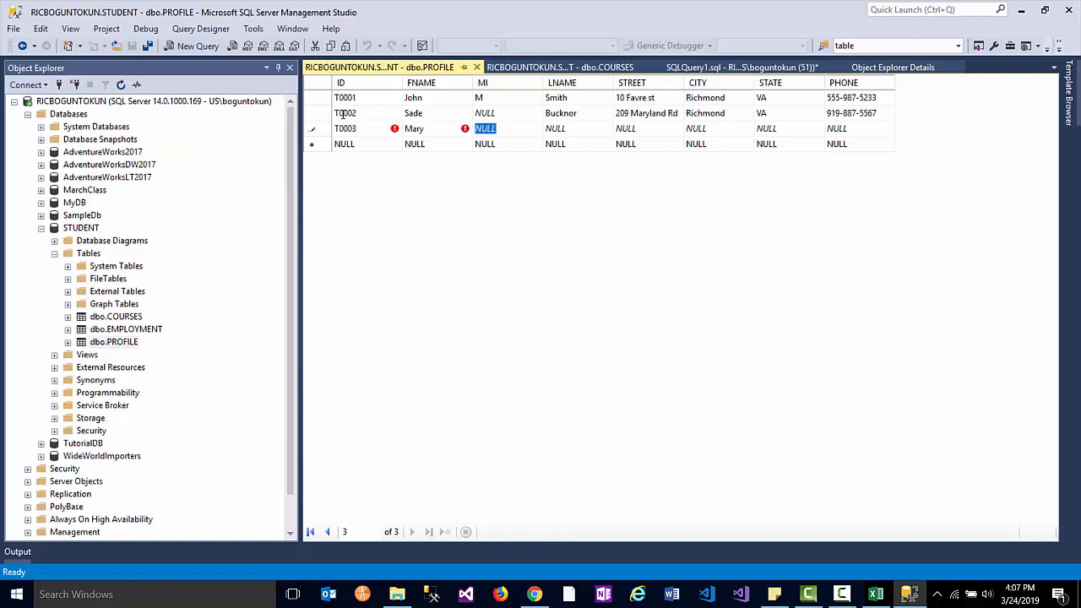
pyautogui.press('Tab')
pyautogui.press('Tab')
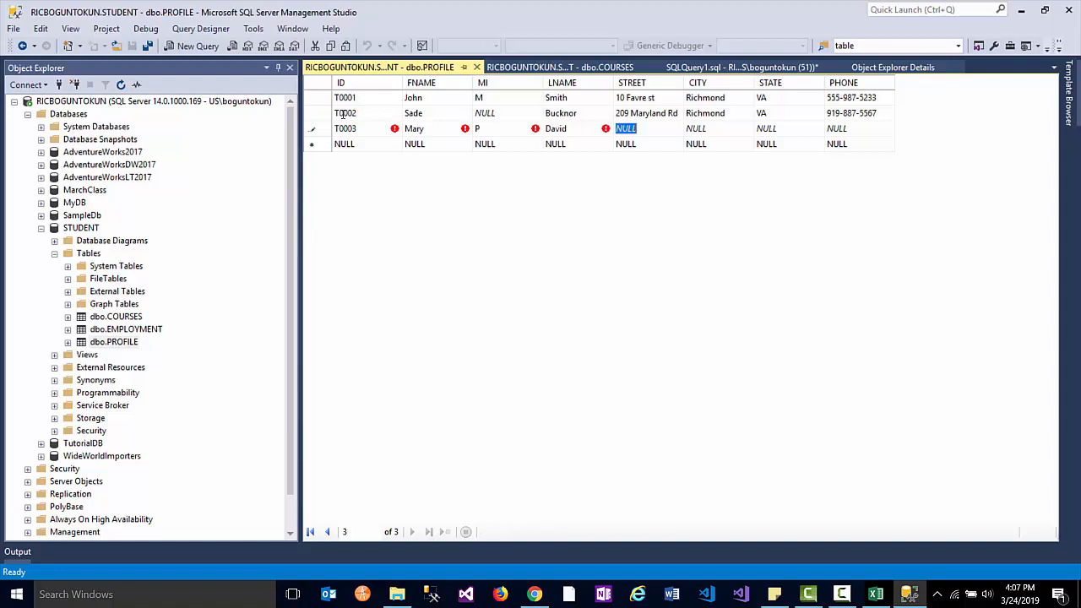
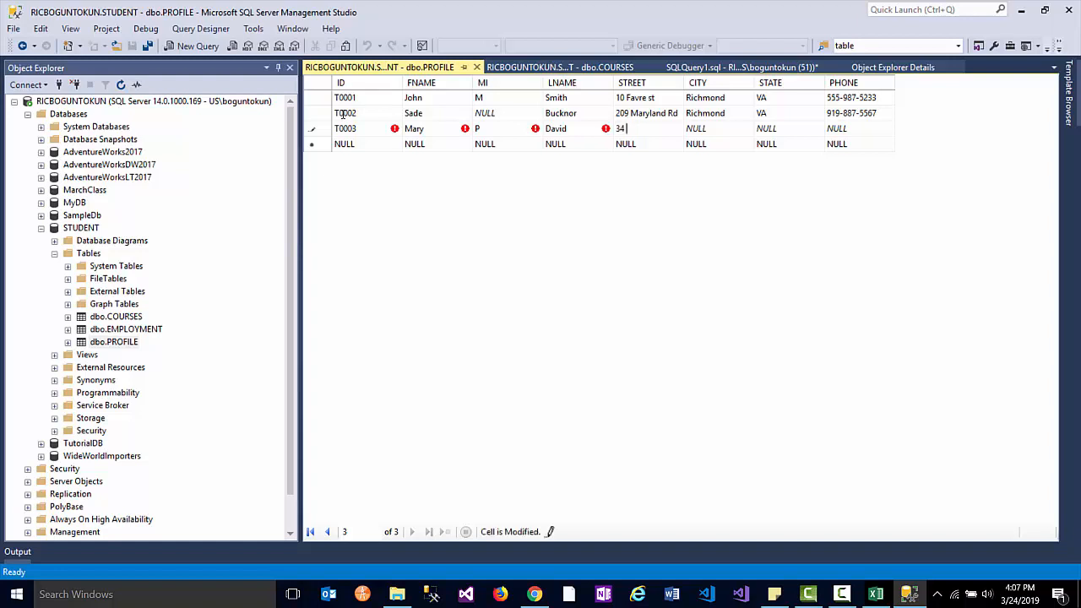
# - Fill in the third student's street, city, state and phone number and commit the row
pyautogui.press('Tab')
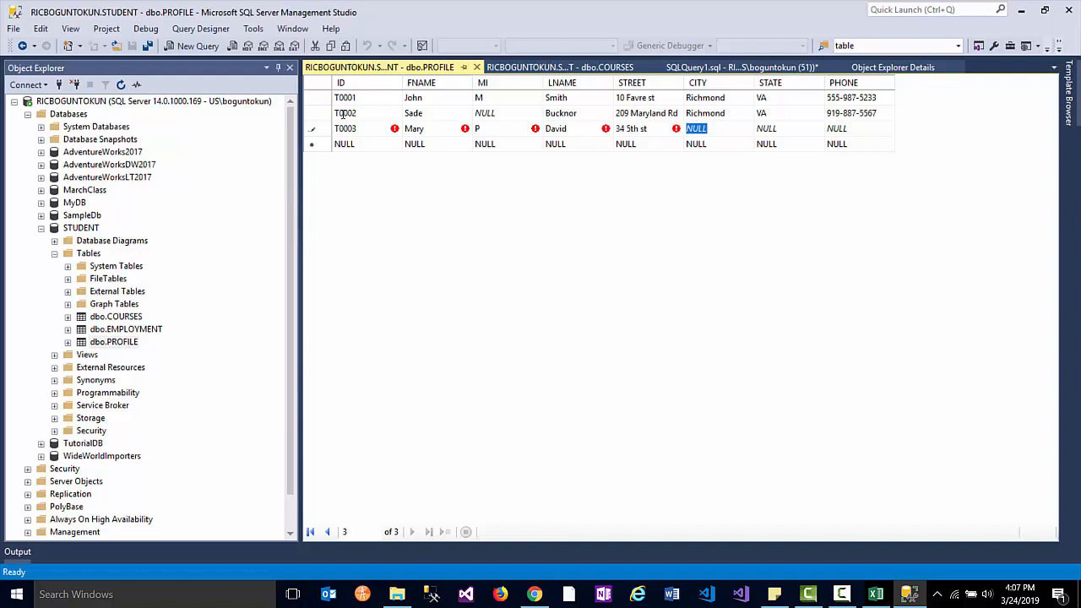
pyautogui.write('Richmond')
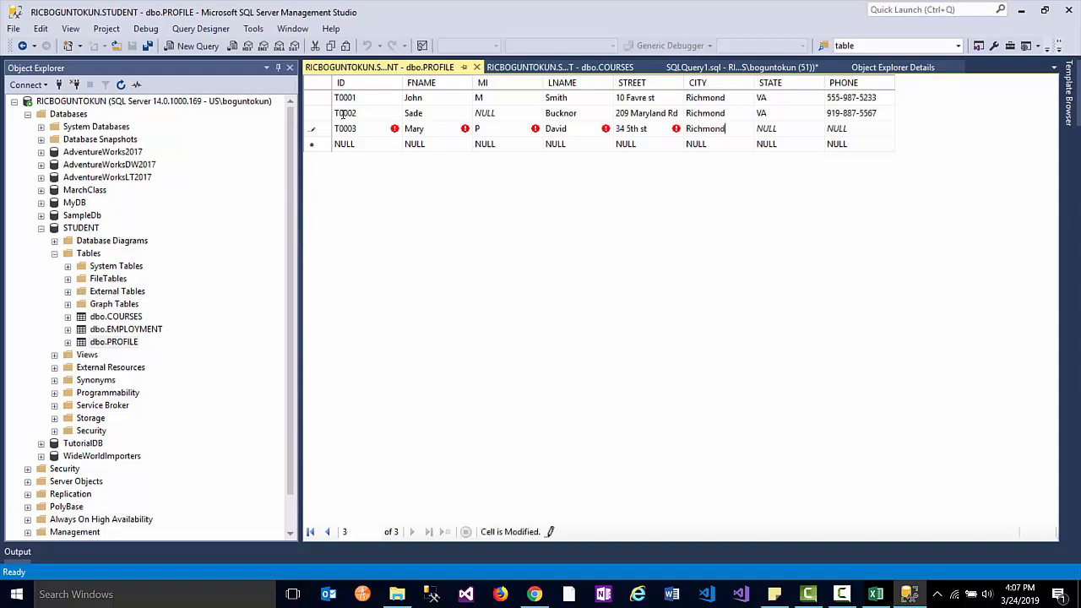
pyautogui.press('Tab')
pyautogui.write('VA')
pyautogui.press('Tab')
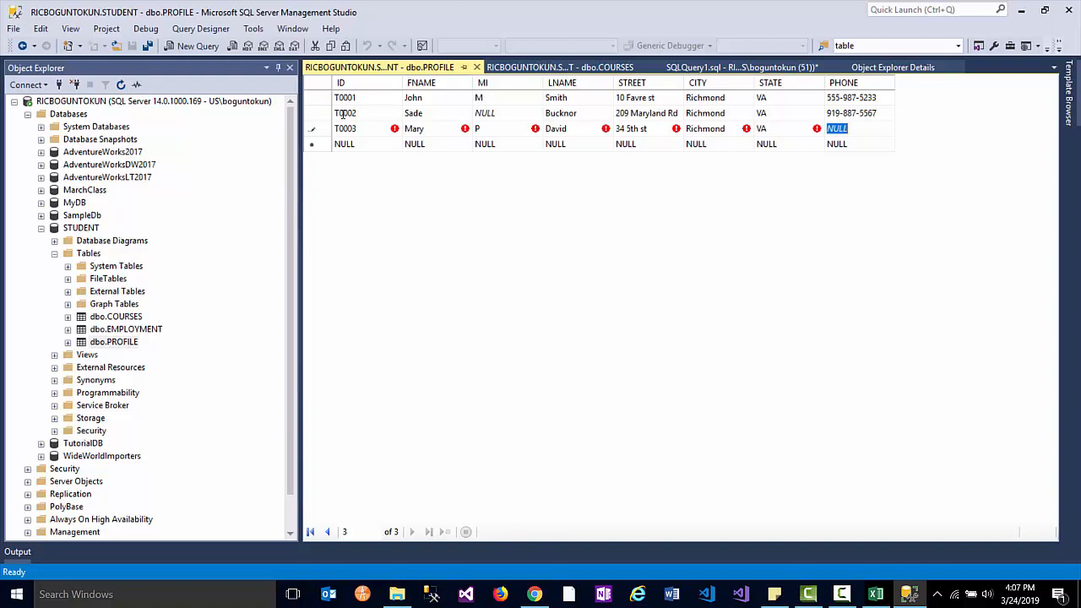
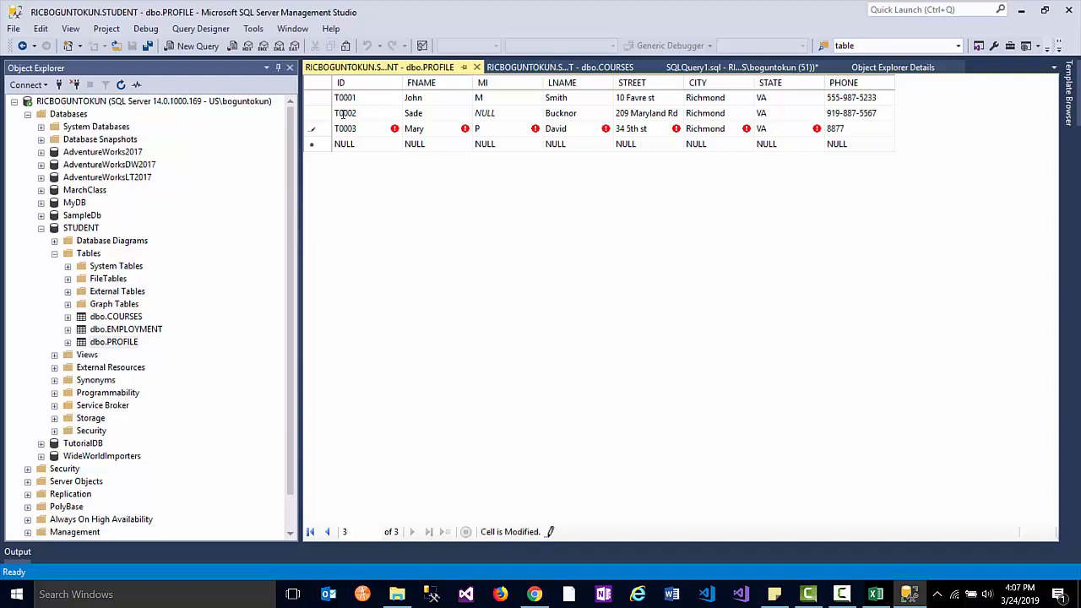
pyautogui.press('Tab')
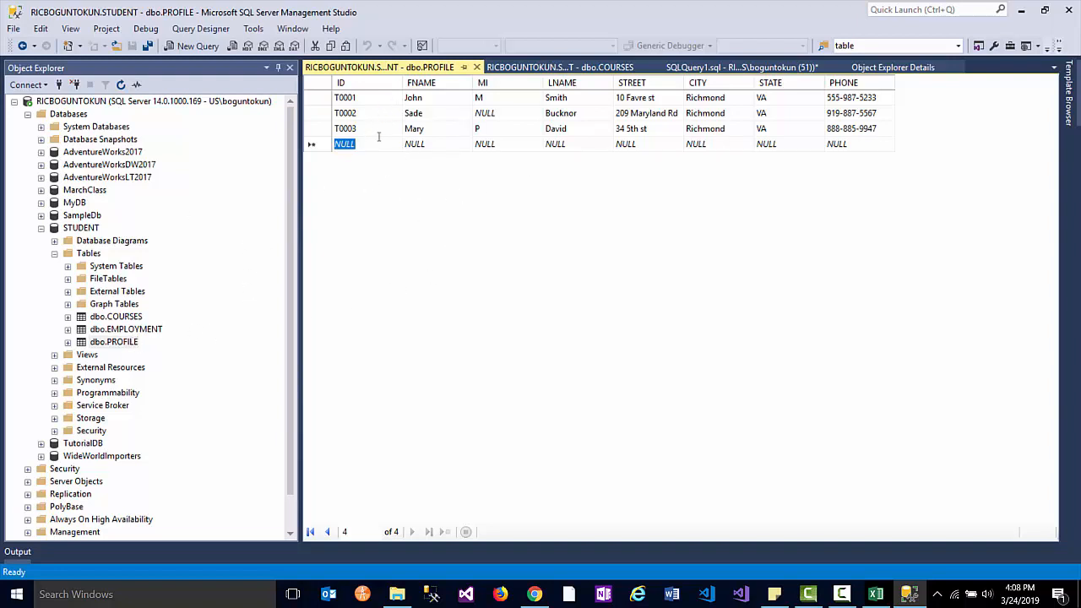
# - Close the PROFILE editor and enter CRN 1, CSC101 and 'Computer Analysis' in the COURSES grid
pyautogui.click(476, 67)
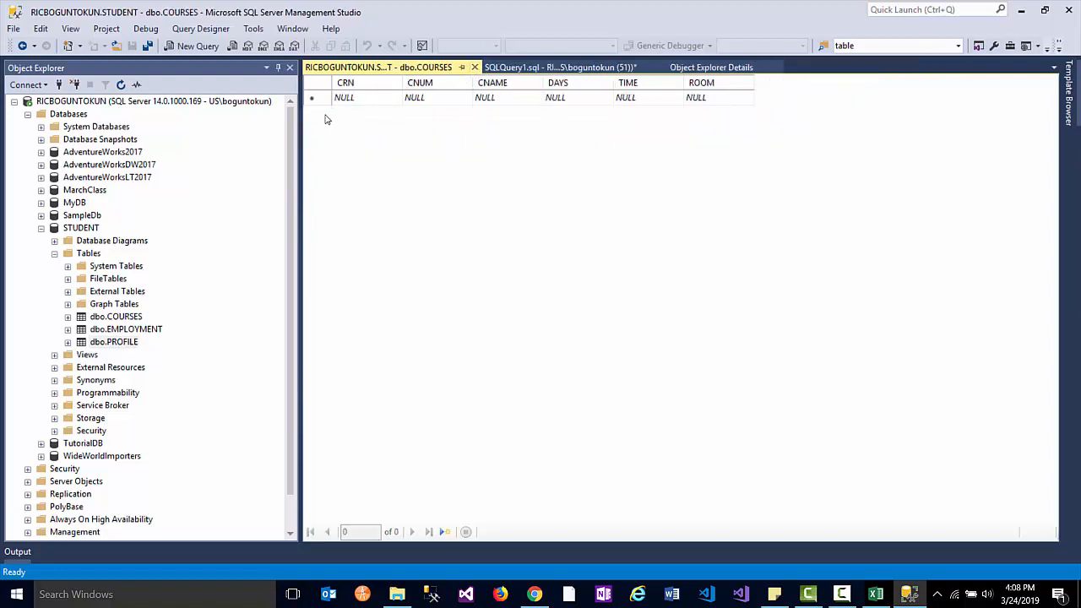
pyautogui.rightClick(108, 317)
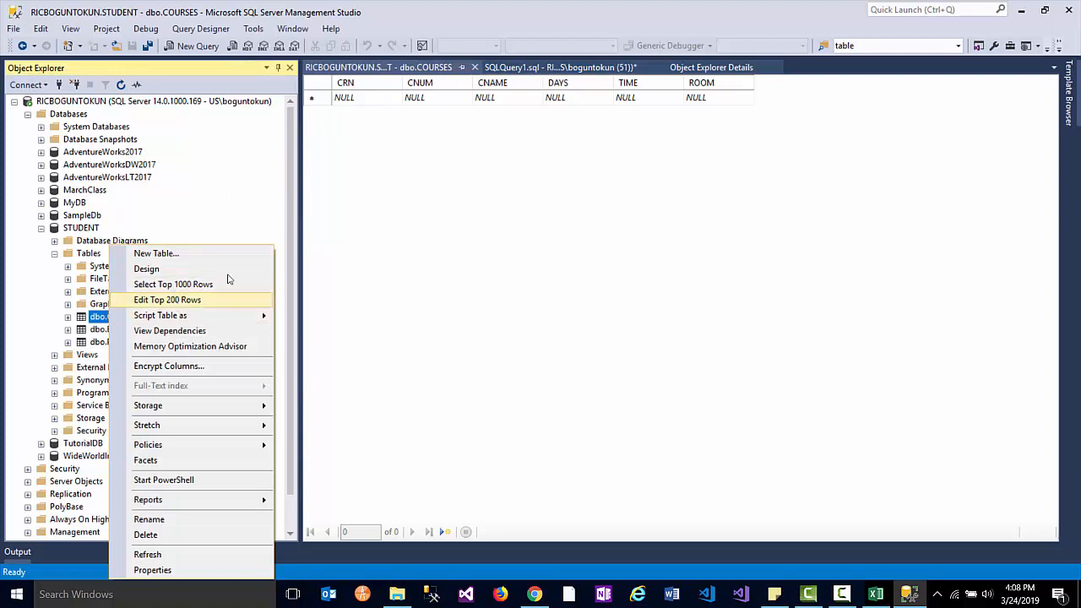
pyautogui.click(371, 99)
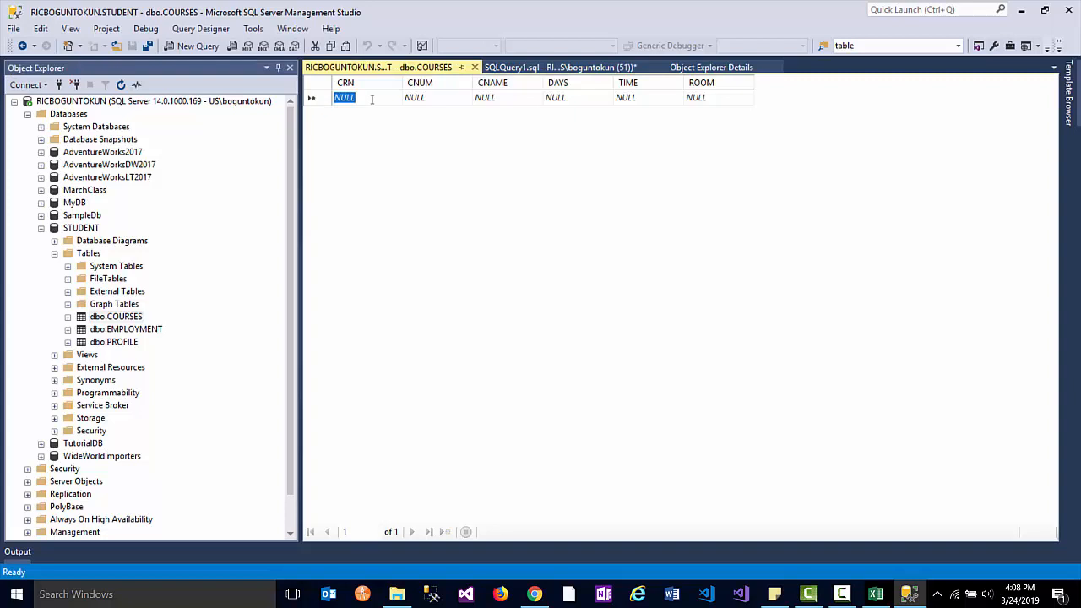
pyautogui.write('1')
pyautogui.press('Tab')
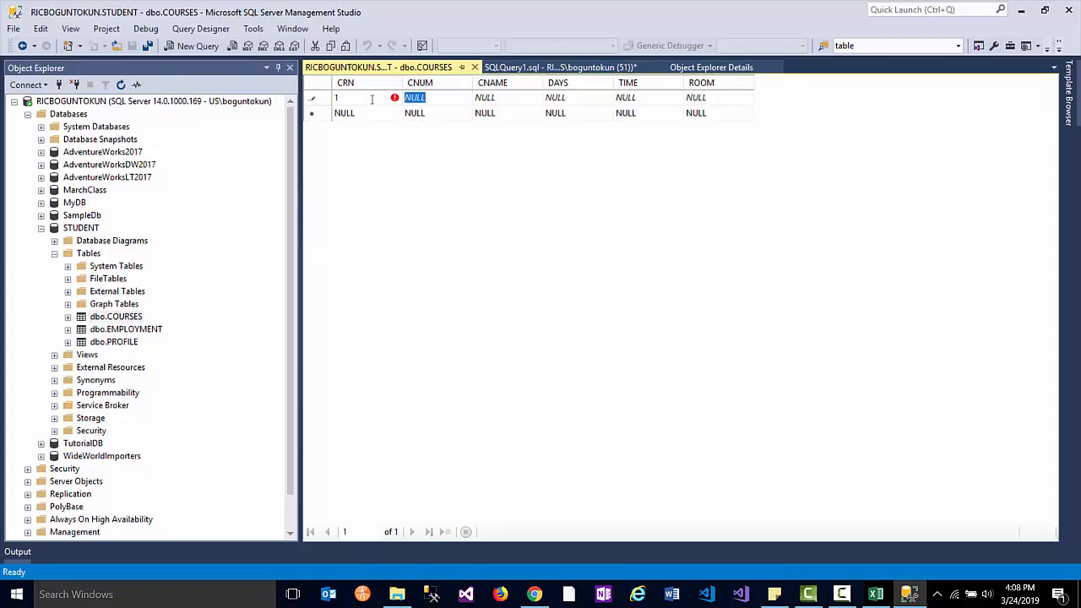
pyautogui.press('BackSpace')
pyautogui.write('C')
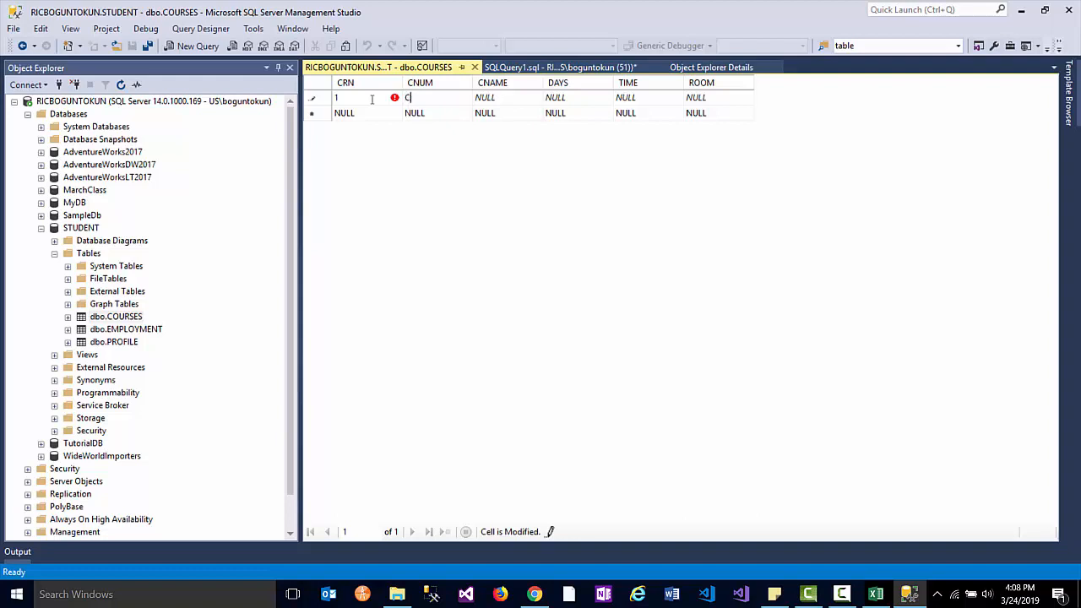
pyautogui.write('SC101')
pyautogui.press('Tab')
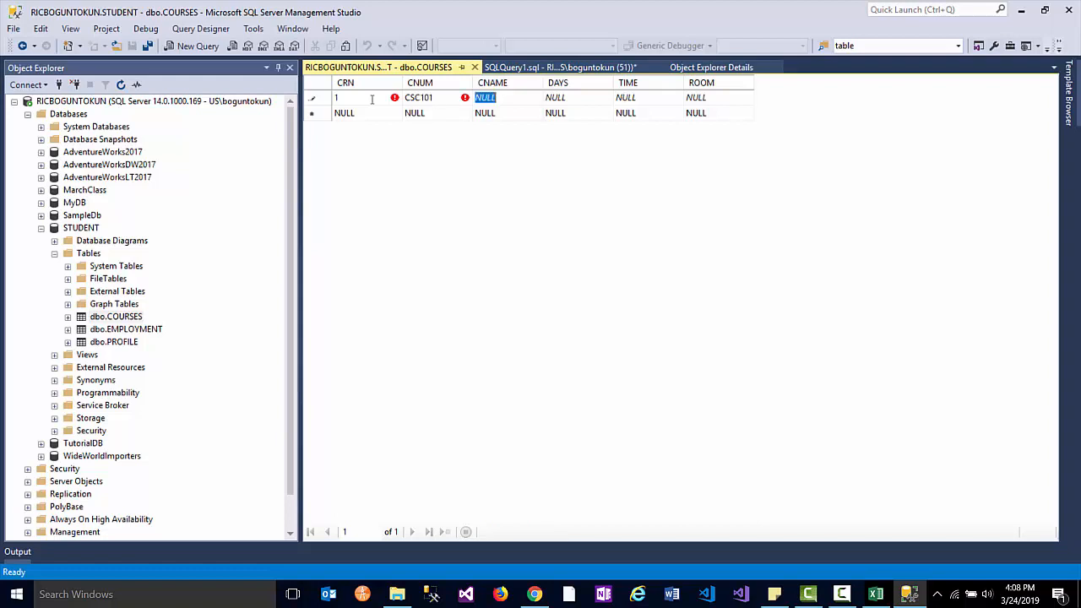
pyautogui.write('C')
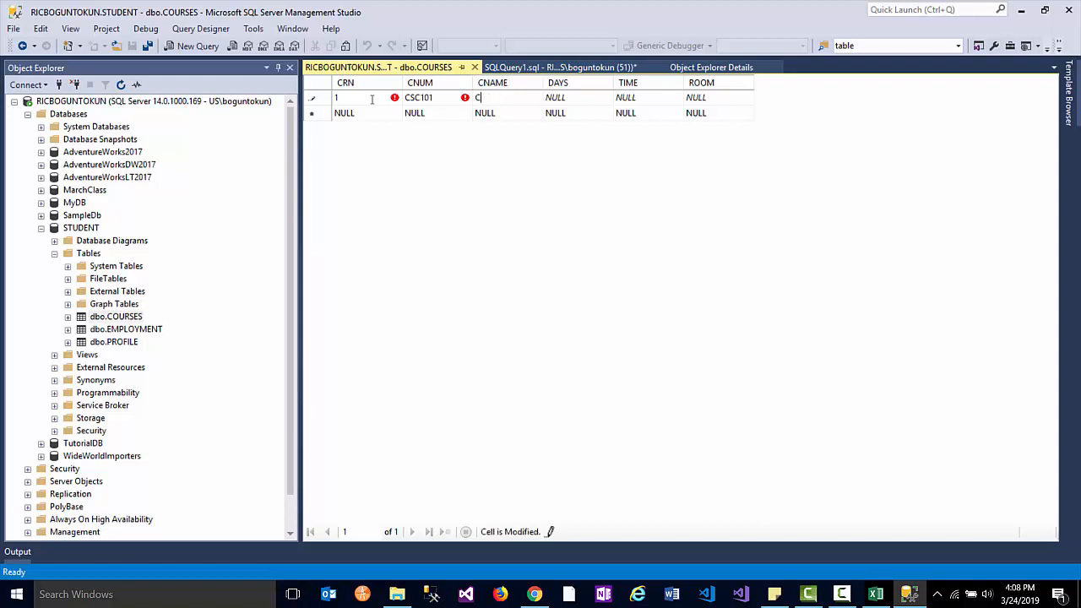
pyautogui.write('omputer Anal')
pyautogui.write('ysis')
pyautogui.press('Tab')
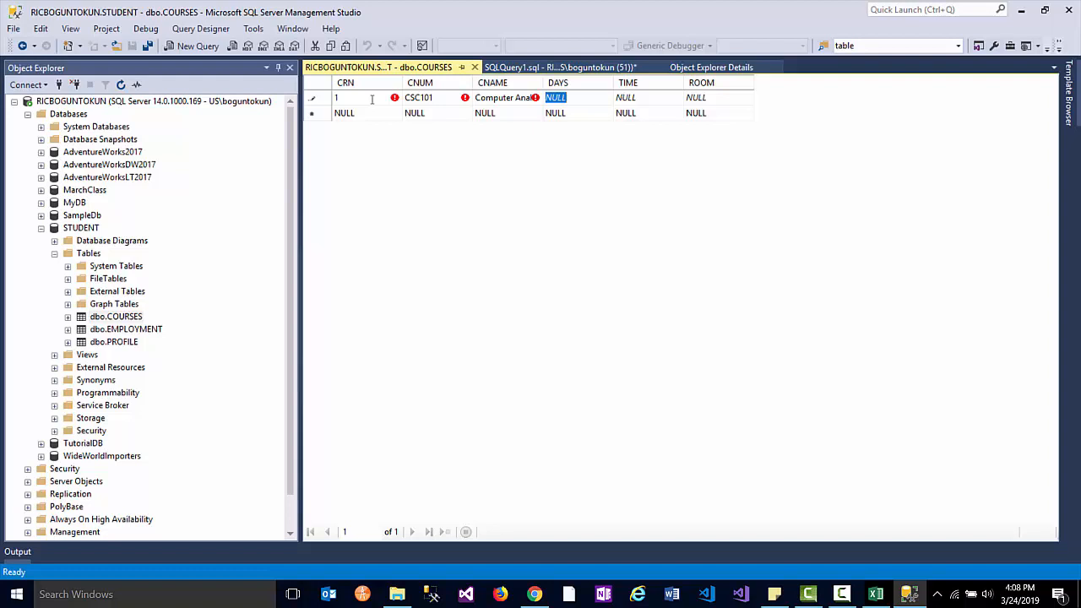
# - Enter date 02/24/2019 and room jupiter, leaving TIME empty, and try to commit the row
pyautogui.write('02')
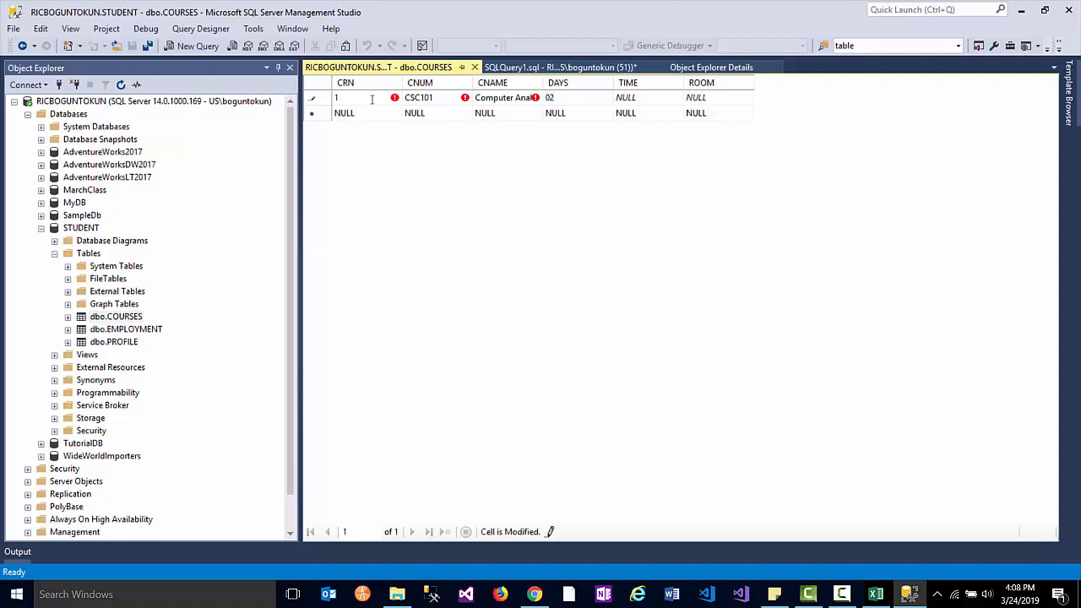
pyautogui.write('/24/')
pyautogui.write('1')
pyautogui.press('BackSpace')
pyautogui.write('2019')
pyautogui.press('Tab')
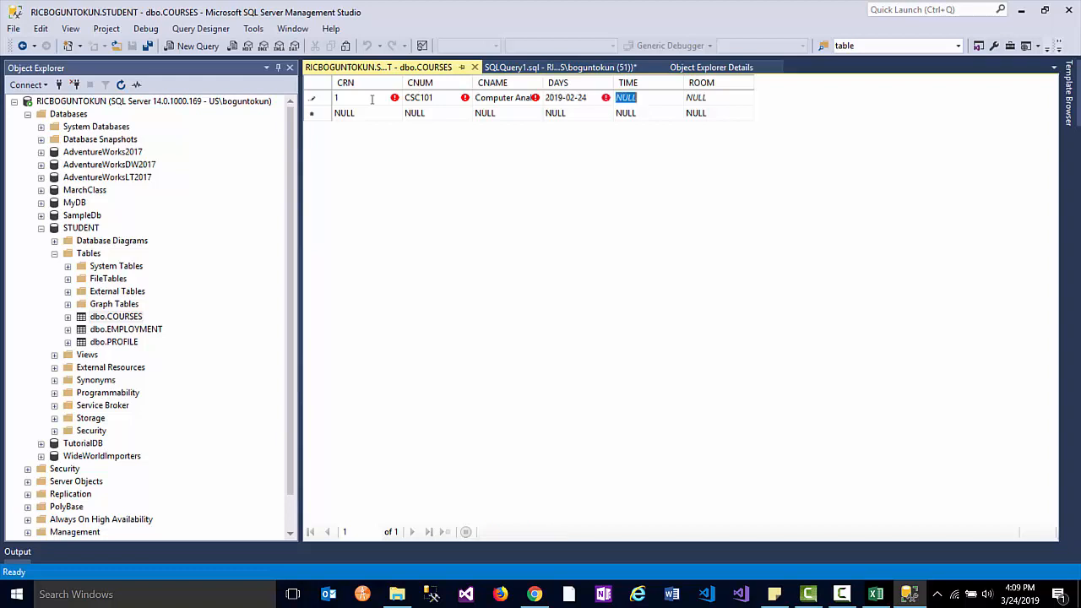
pyautogui.press('Tab')
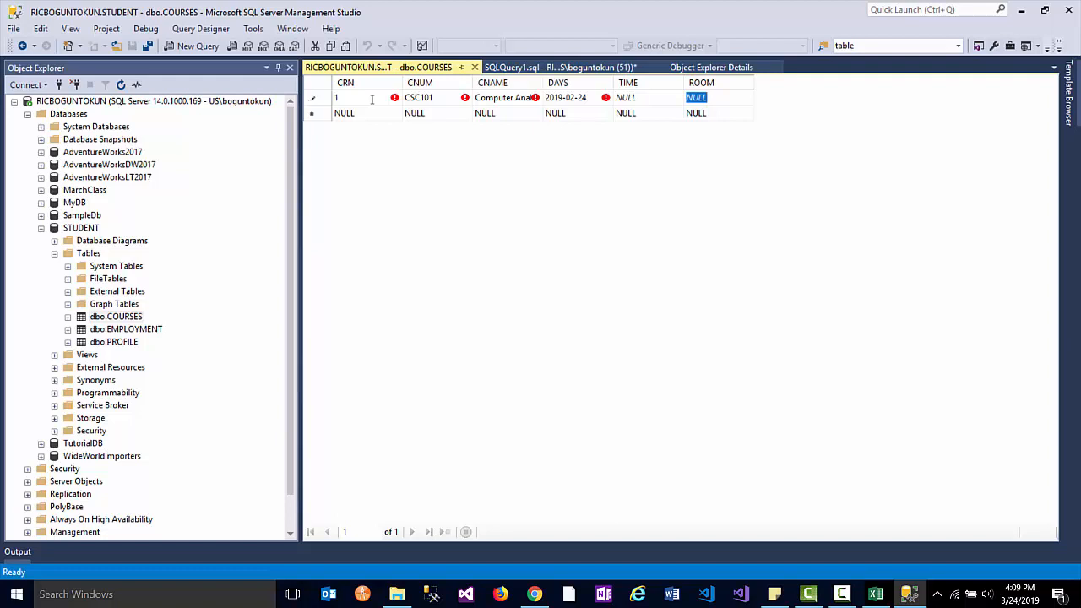
pyautogui.write('j')
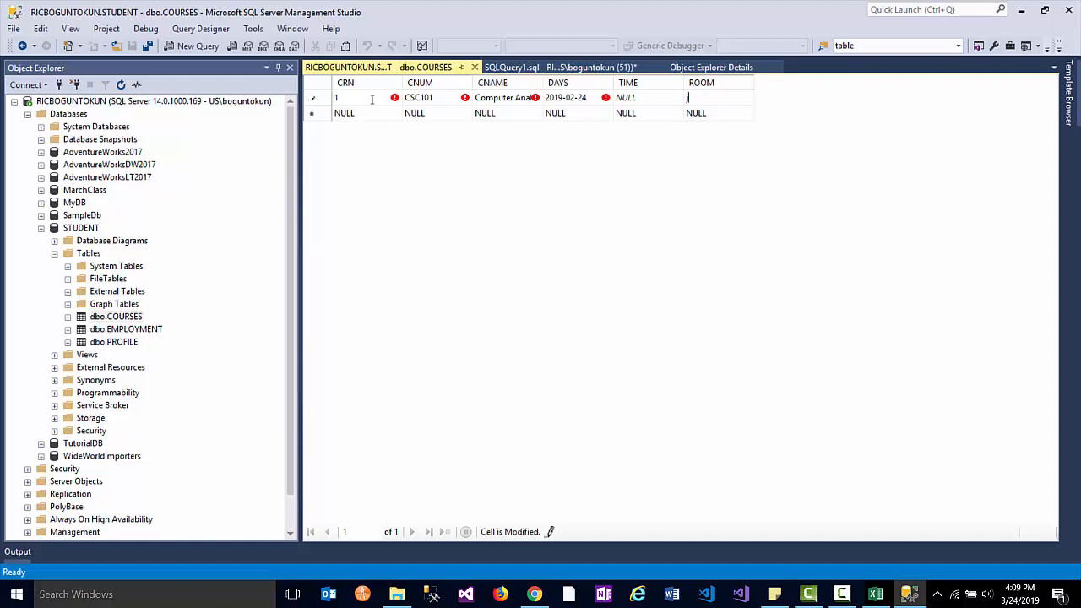
pyautogui.write('upiter')
pyautogui.press('Return')
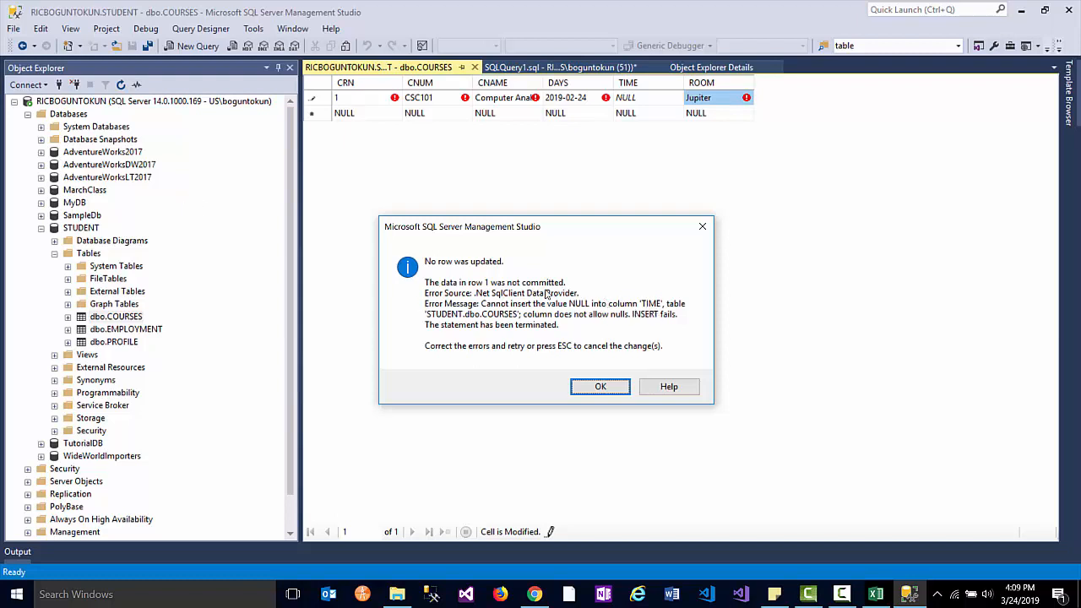
# - Fix course 1's TIME to 22:50 after a 4:00:00:00 overflow error, then start row 2 with CRN 2
pyautogui.click(602, 387)
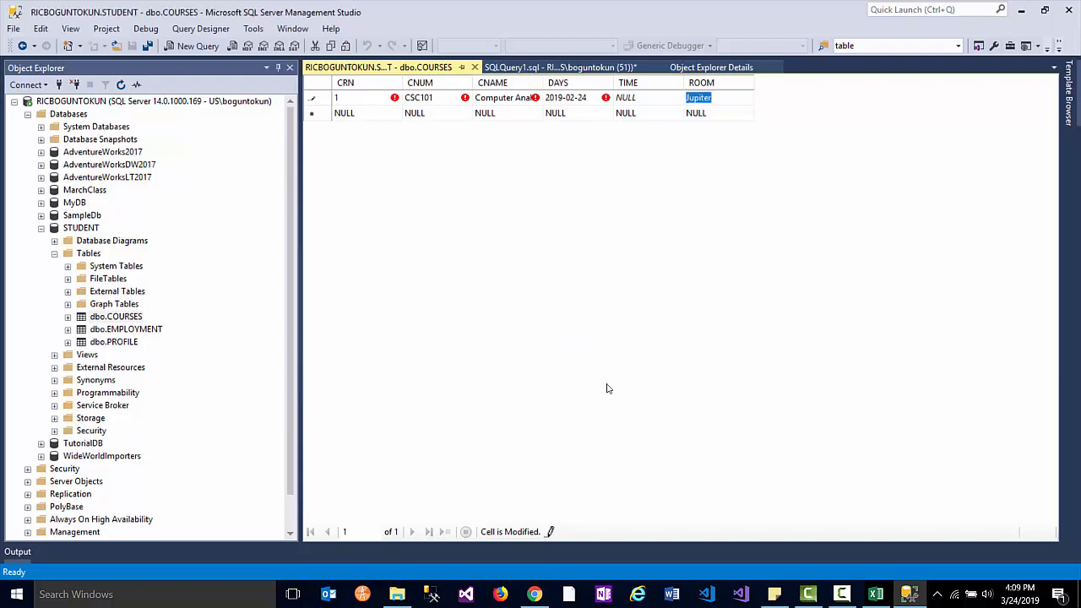
pyautogui.click(624, 99)
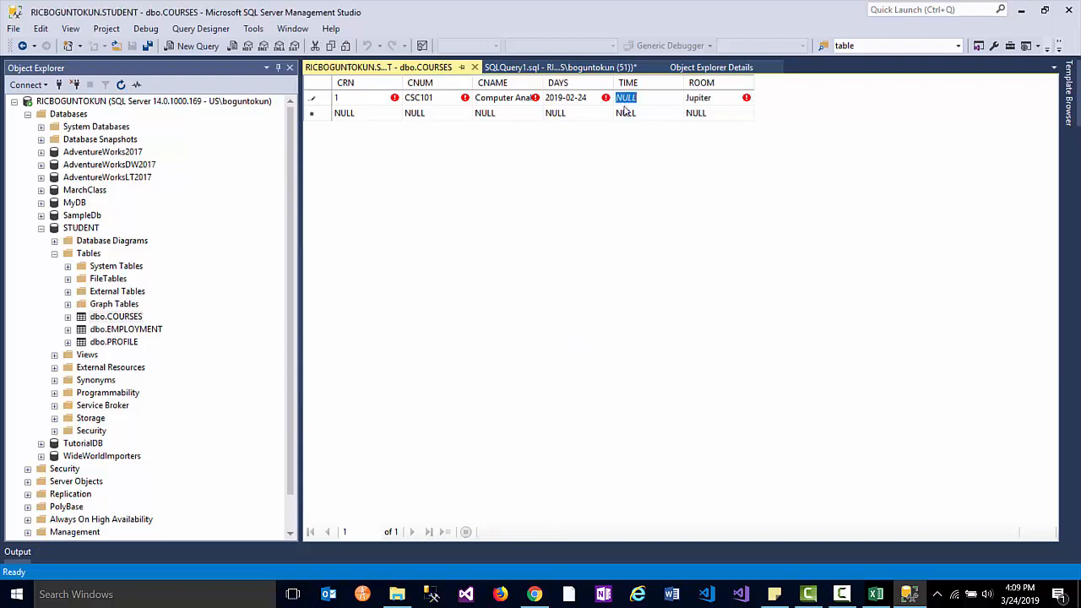
pyautogui.write('4:00:00:00')
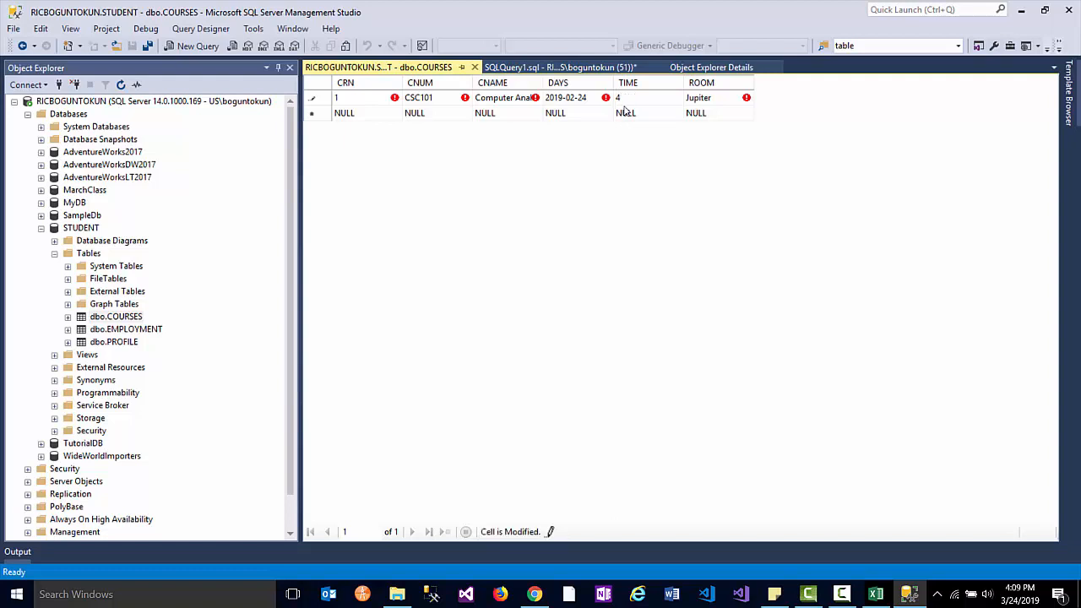
pyautogui.press('Tab')
pyautogui.press('Return')
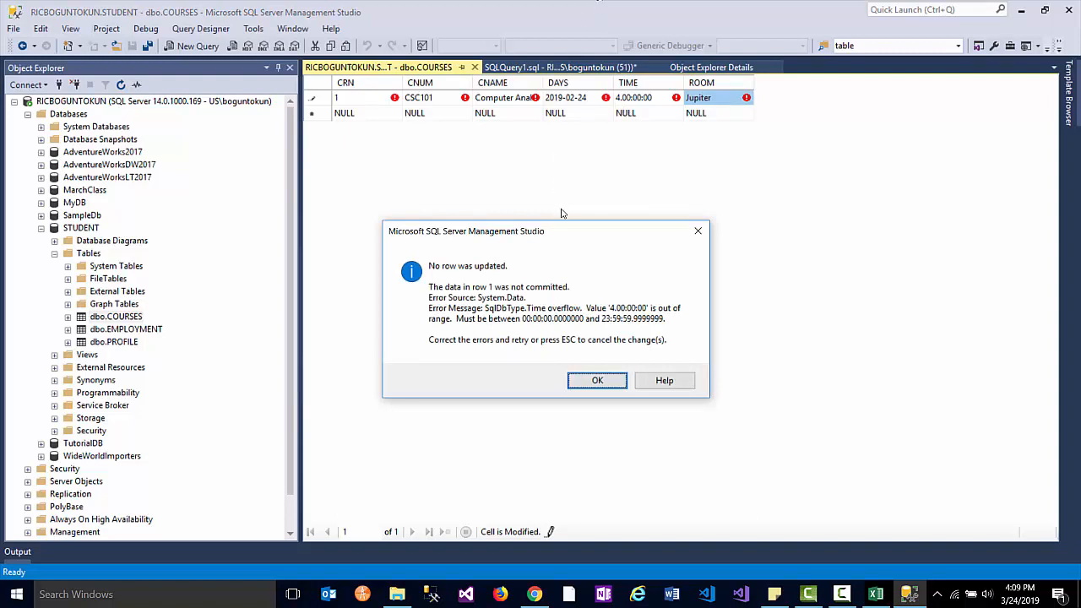
pyautogui.click(598, 381)
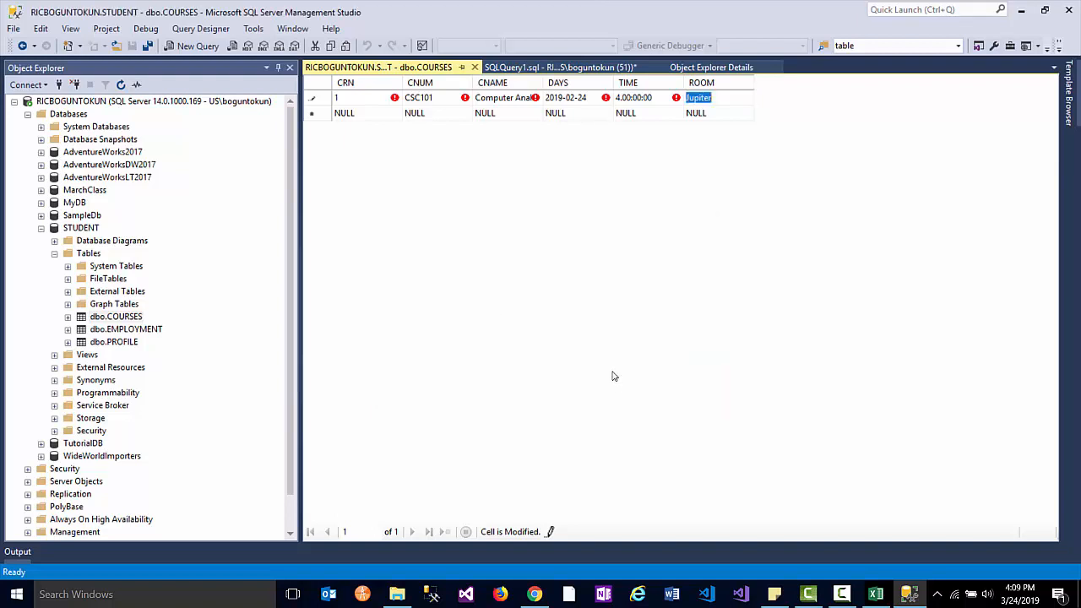
pyautogui.click(638, 101)
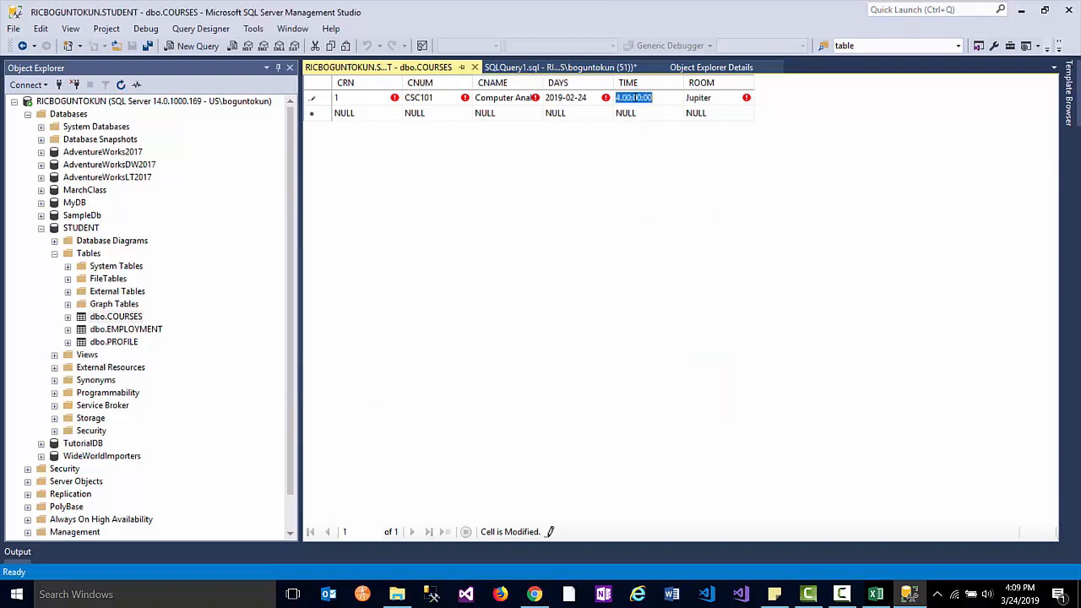
pyautogui.write('22:50')
pyautogui.press('Tab')
pyautogui.press('Tab')
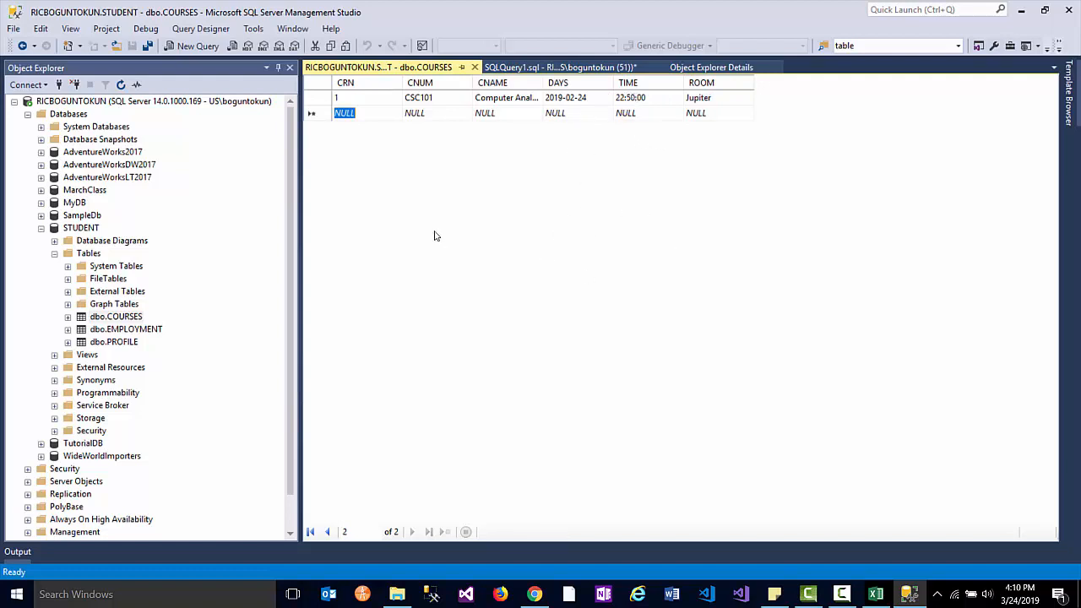
pyautogui.write('2')
pyautogui.press('Tab')
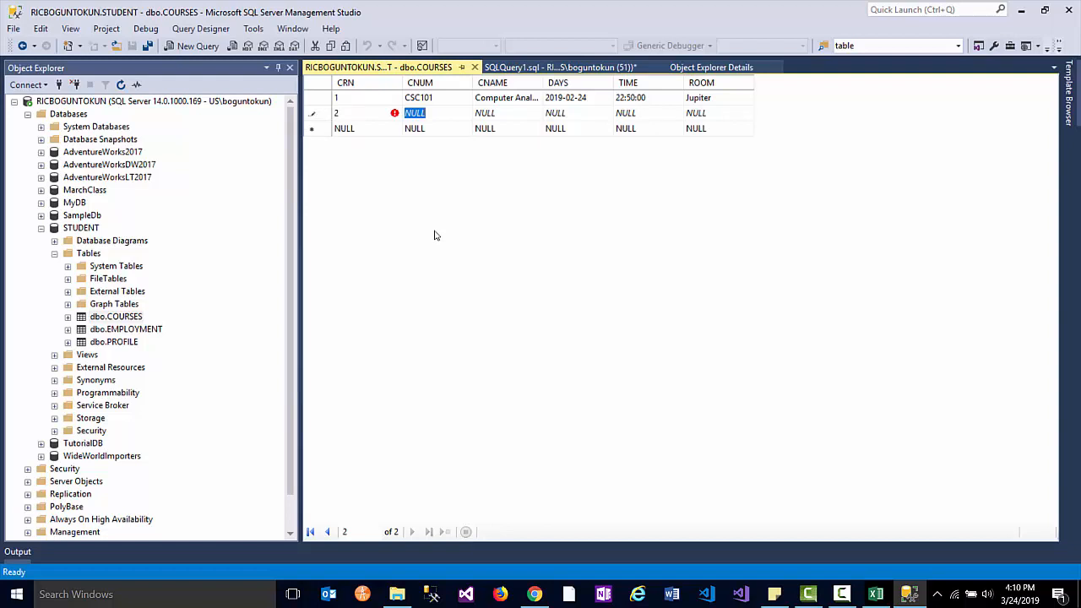
# - Enter MTH203, Mathematics, 03/10/2019, time 22:50 and room Venus for course 2, committing the row
pyautogui.write('MTH')
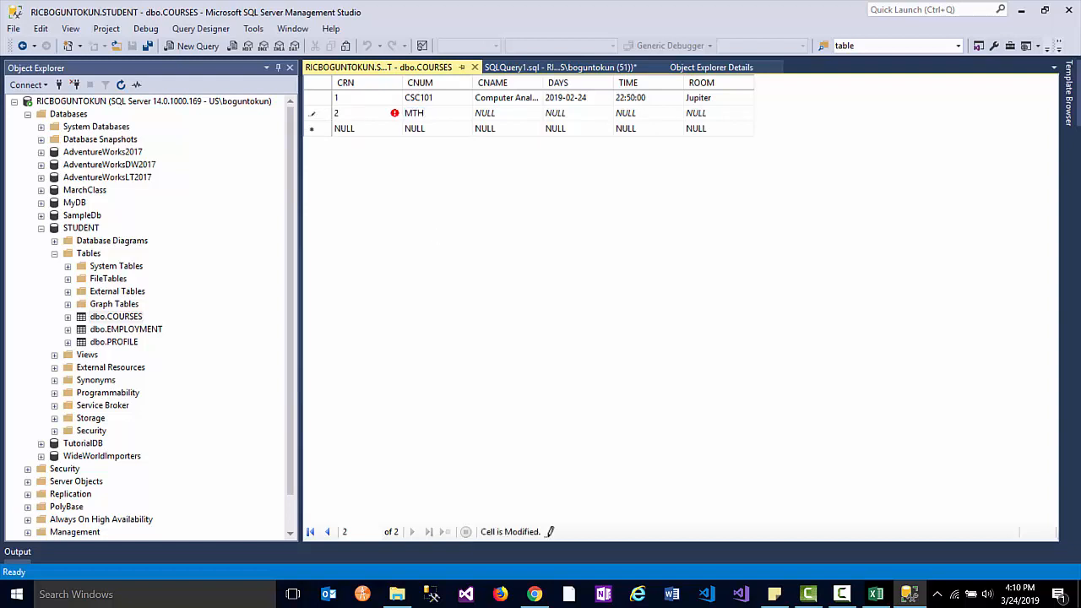
pyautogui.write('203')
pyautogui.press('Tab')
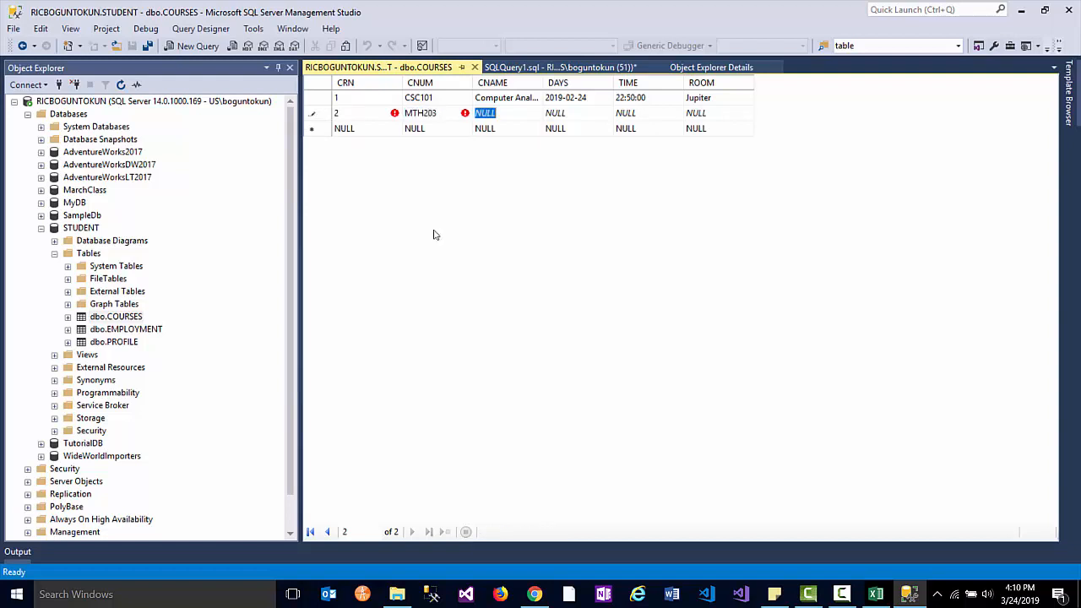
pyautogui.write('Math')
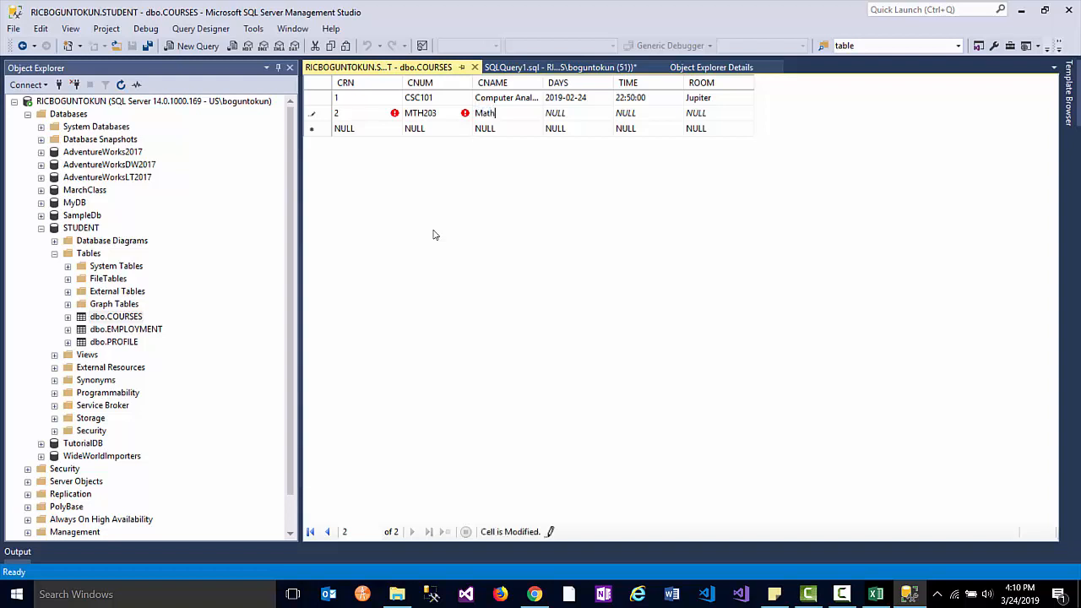
pyautogui.write('ematics')
pyautogui.press('Tab')
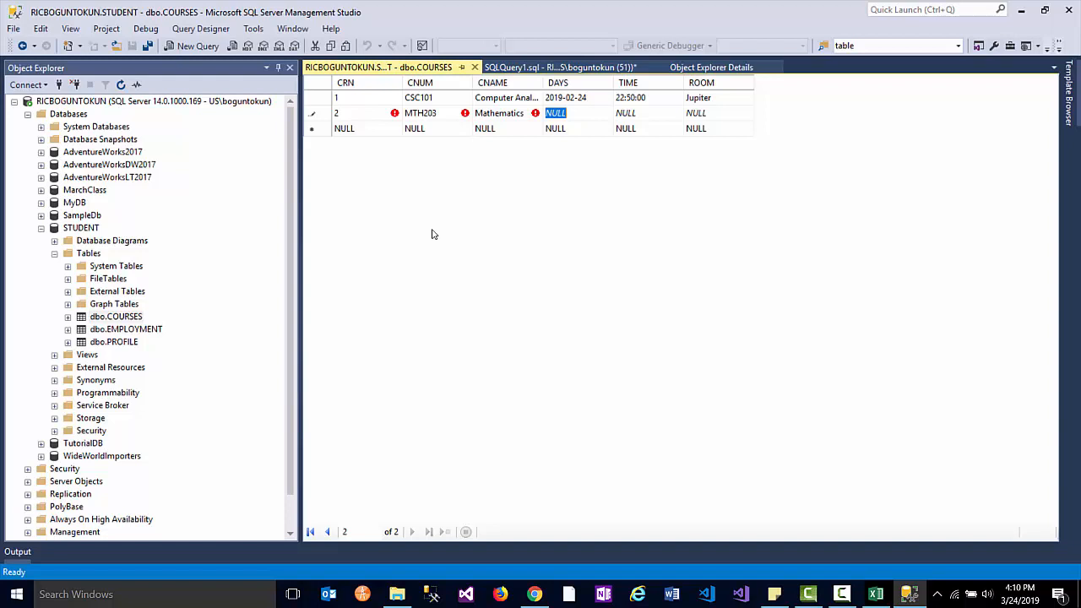
pyautogui.write('03/1')
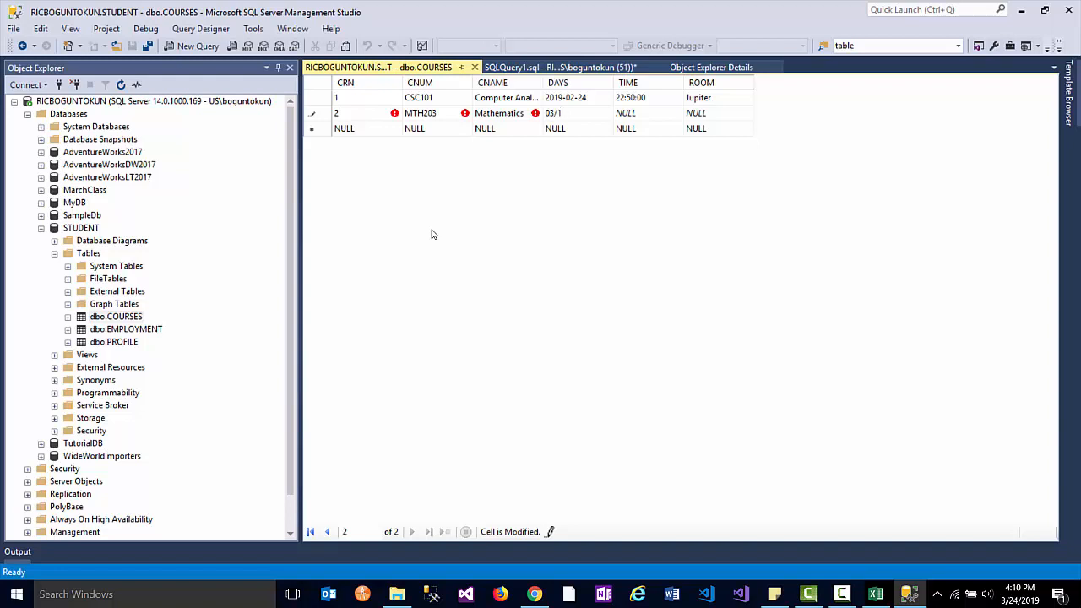
pyautogui.write('0/2019')
pyautogui.press('Tab')
pyautogui.write('22:50')
pyautogui.press('Tab')
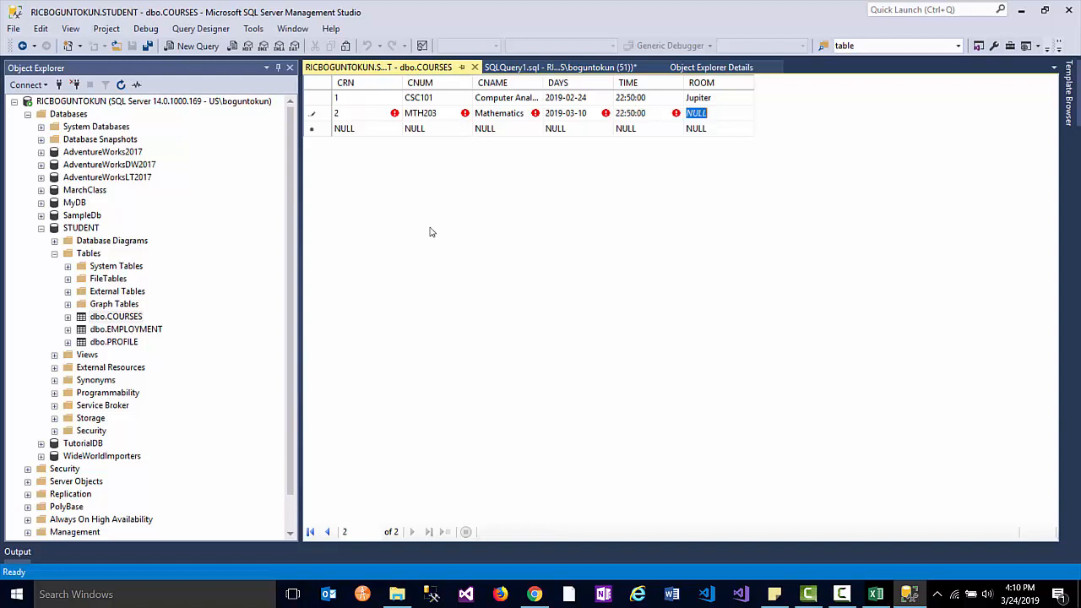
pyautogui.write('Venus')
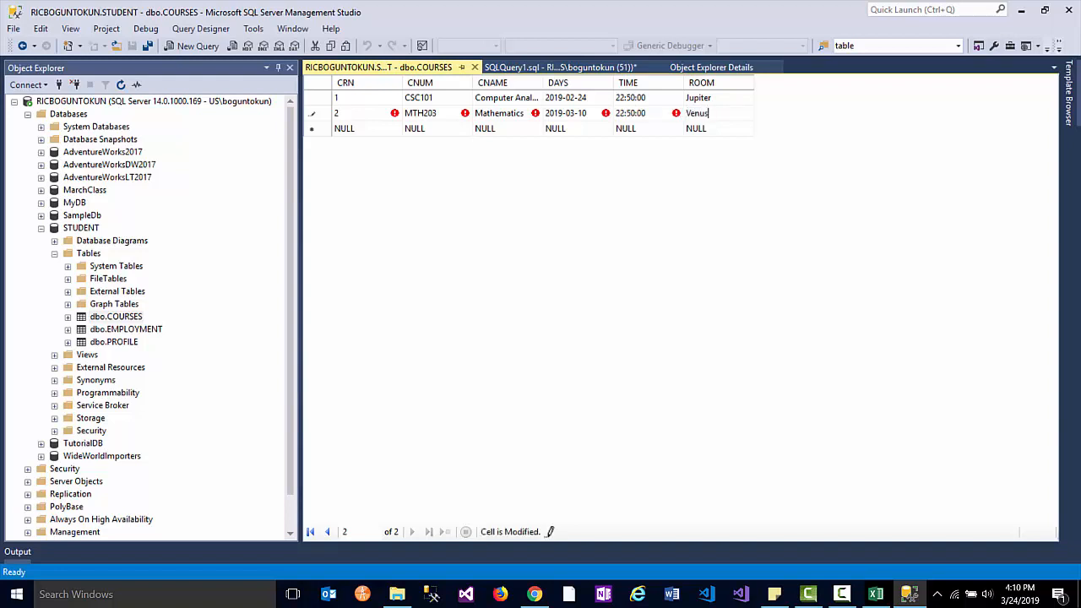
pyautogui.press('Tab')
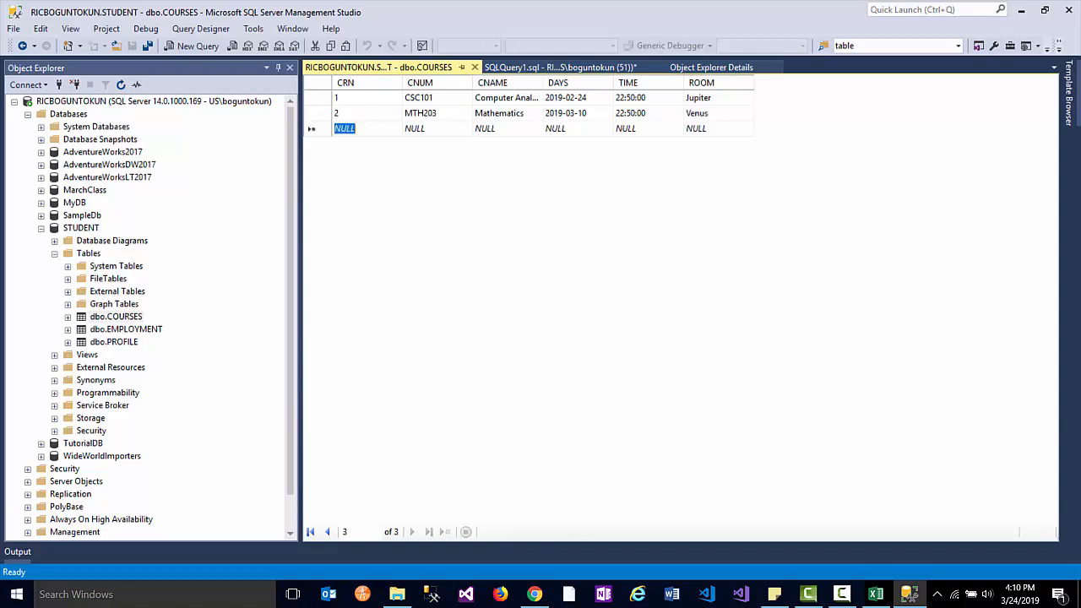
# - Open dbo.EMPLOYMENT in the Edit Top 200 Rows grid and set the first row's EMPID to 100
pyautogui.rightClick(133, 331)
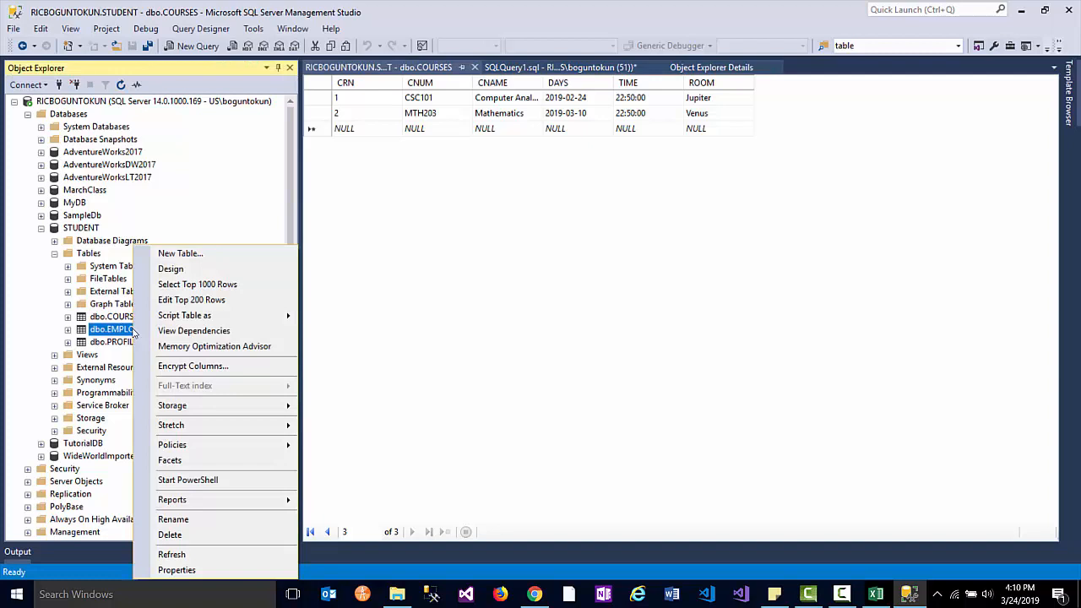
pyautogui.click(201, 300)
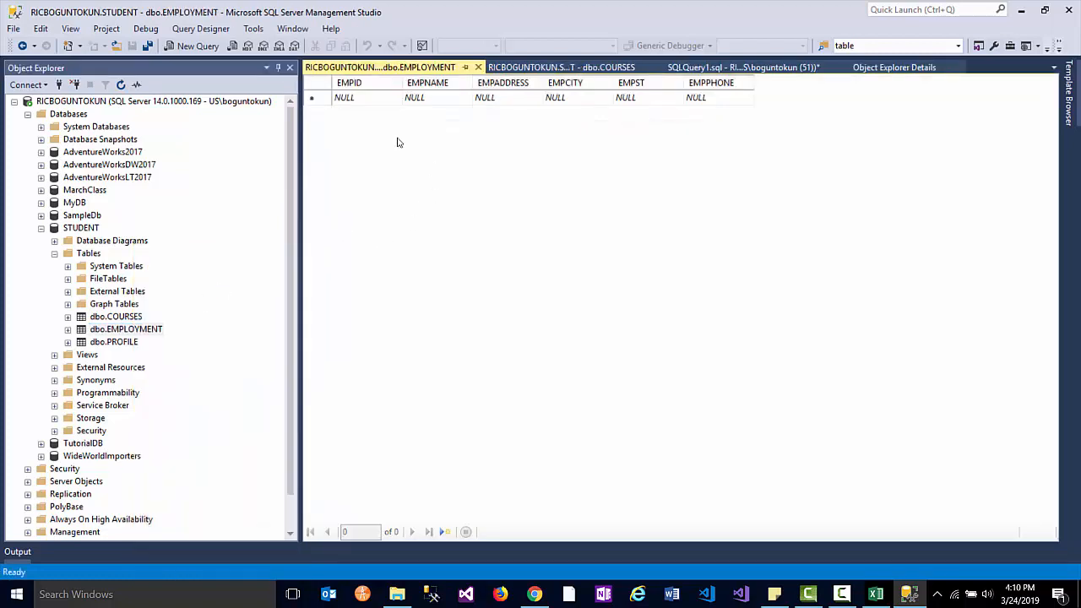
pyautogui.click(347, 98)
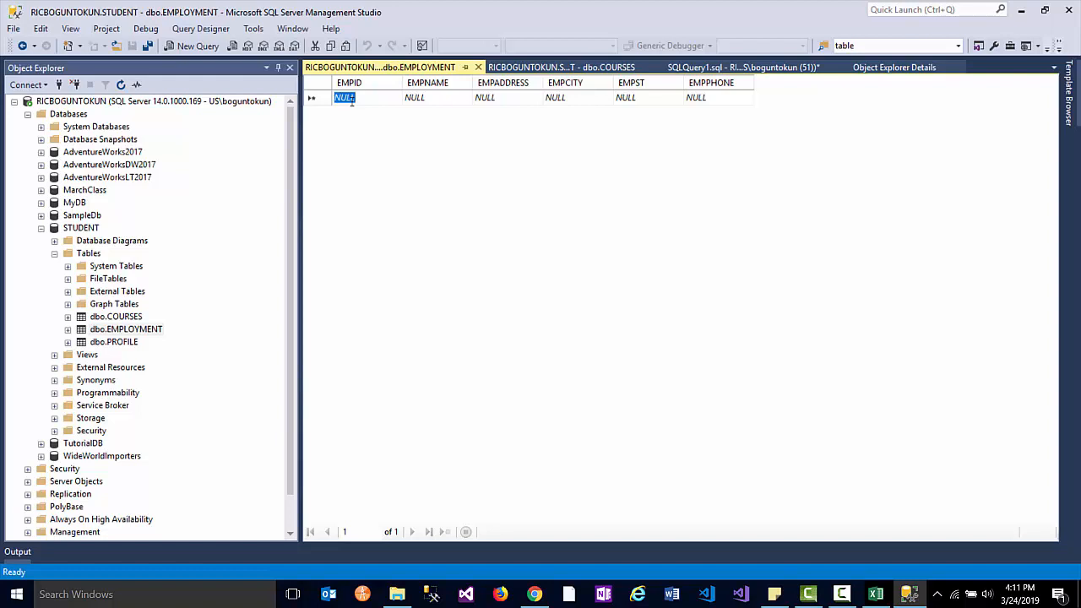
pyautogui.write('1')
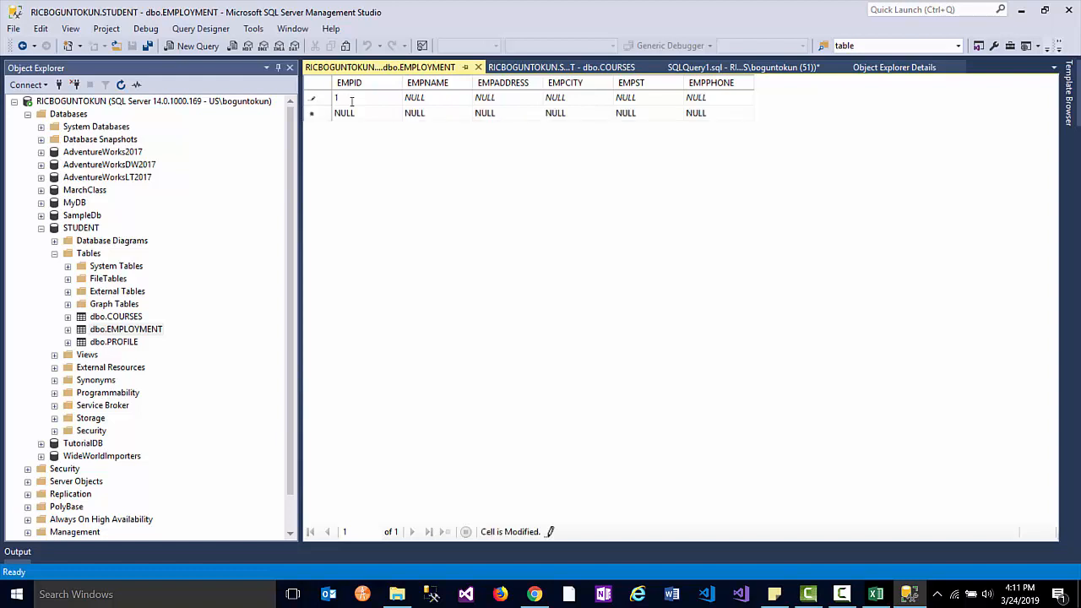
pyautogui.press('BackSpace')
pyautogui.write('100')
# - Fill in the employee's name, address, city, state and phone, then commit the row
pyautogui.press('Tab')
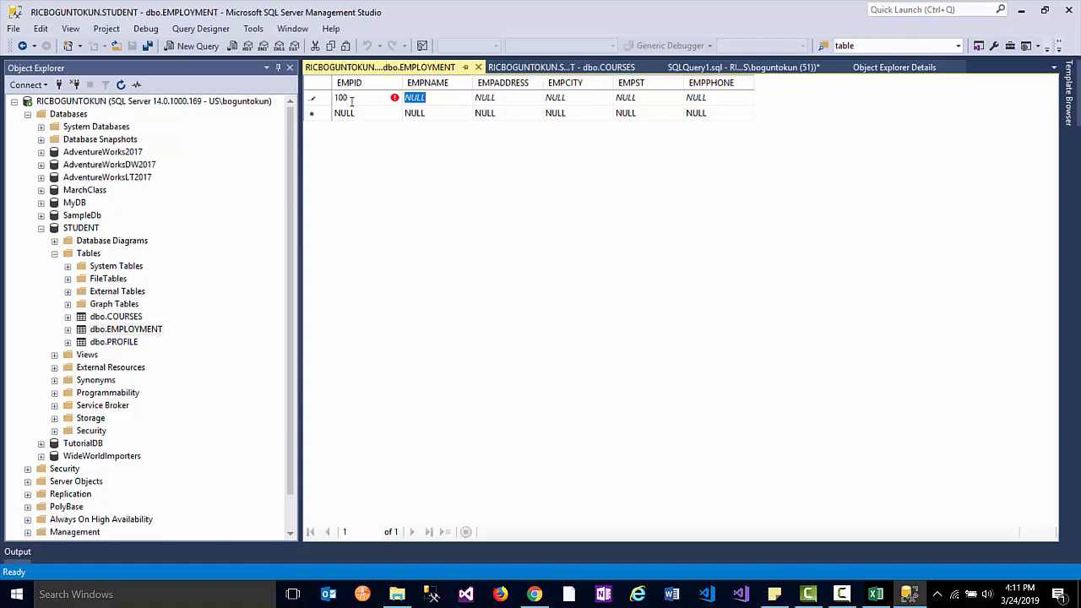
pyautogui.write('Dieo')
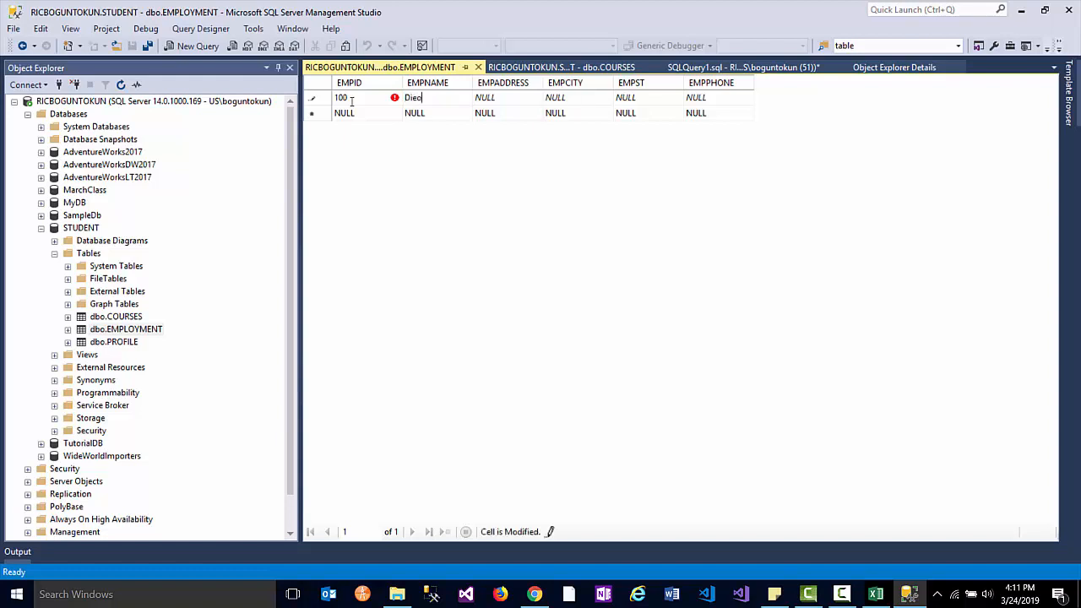
pyautogui.press('BackSpace')
pyautogui.write('go Maradona')
pyautogui.press('Tab')
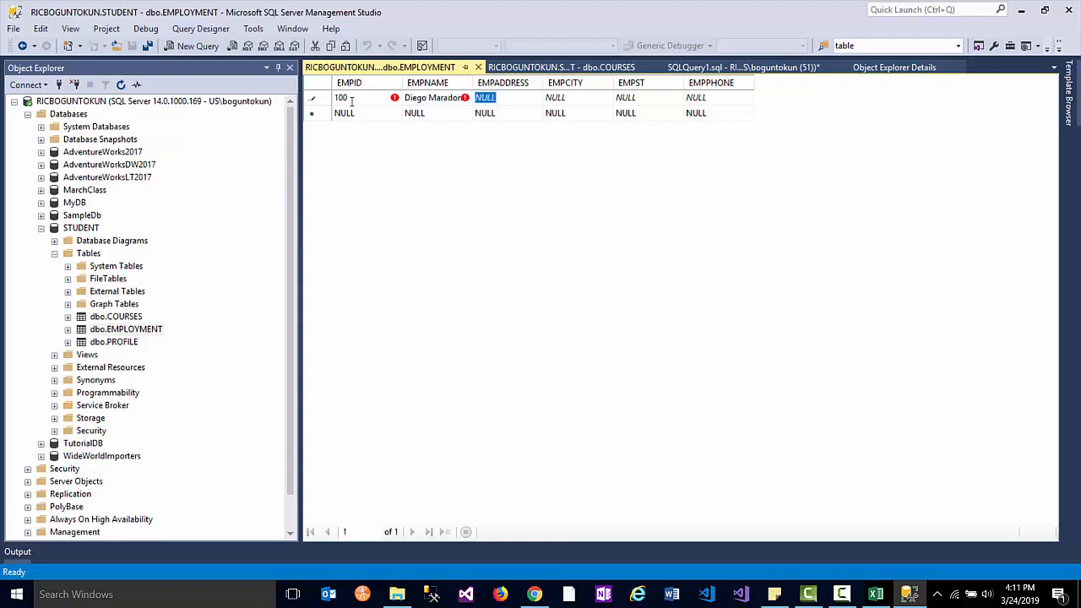
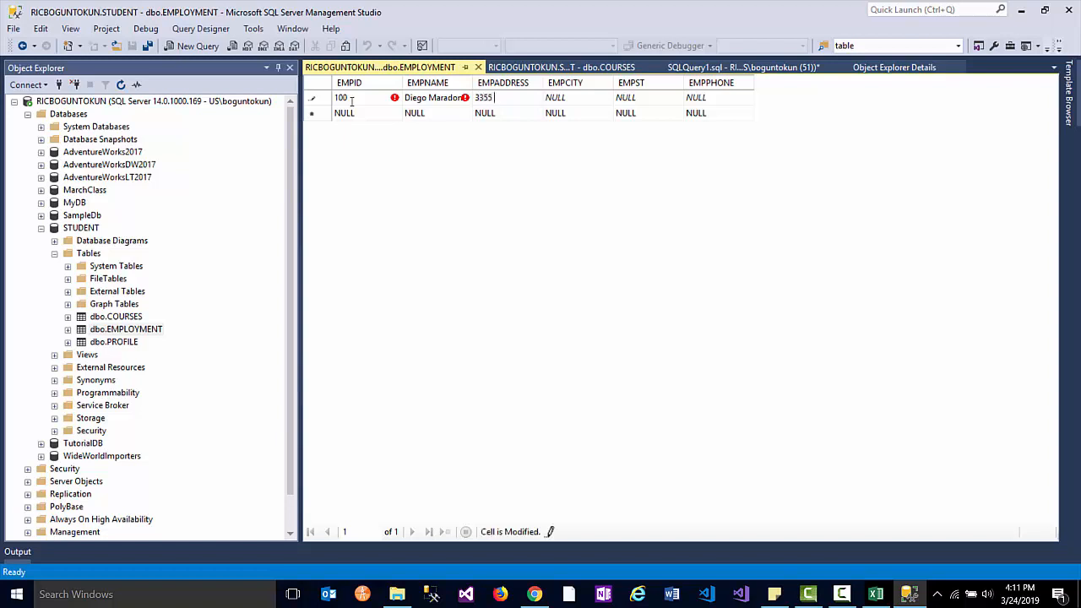
pyautogui.press('Tab')
pyautogui.write('Henrico')
pyautogui.press('Tab')
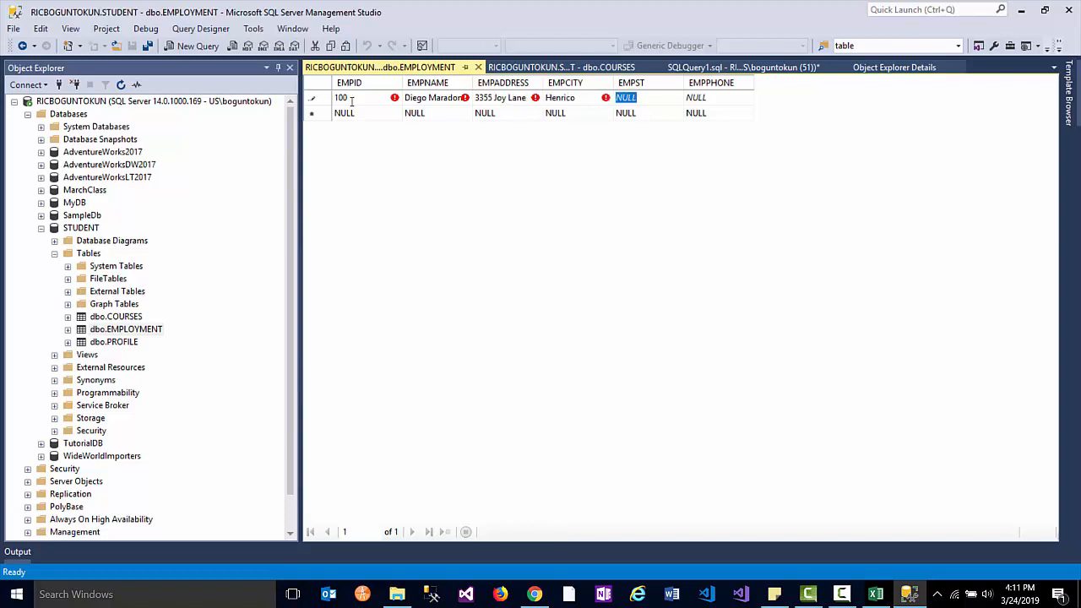
pyautogui.write('VA')
pyautogui.press('Tab')
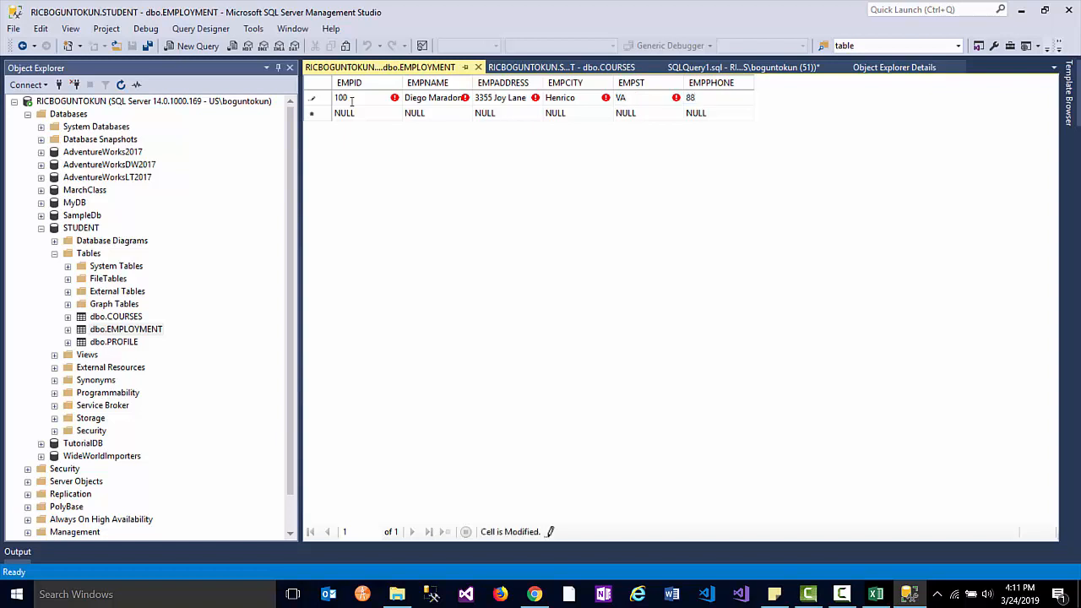
pyautogui.press('Tab')
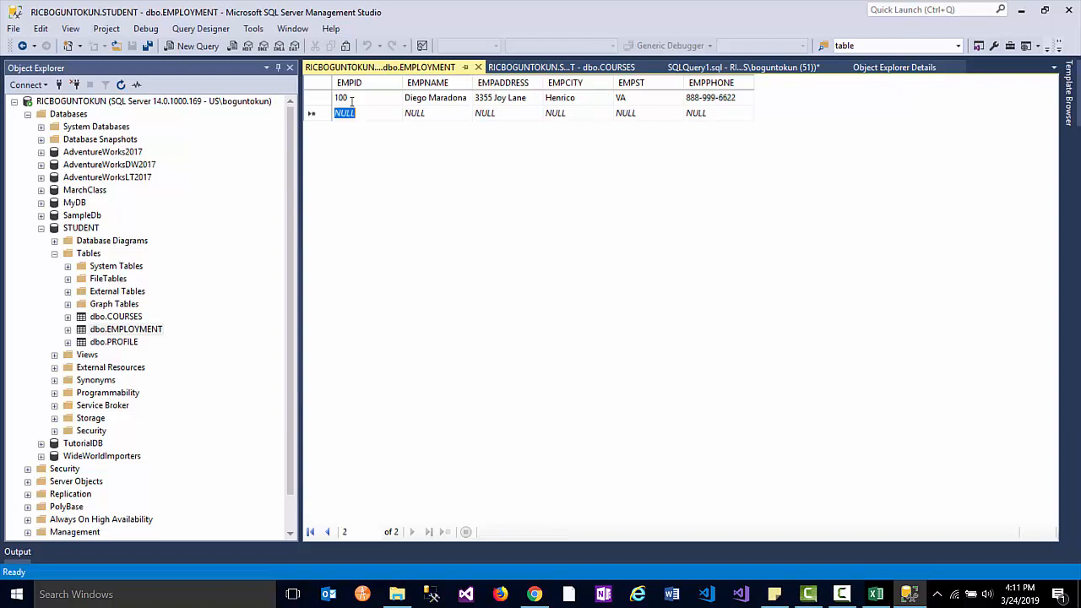
# - Start the second EMPLOYMENT row with EMPID 200 and the employee's name
pyautogui.write('200')
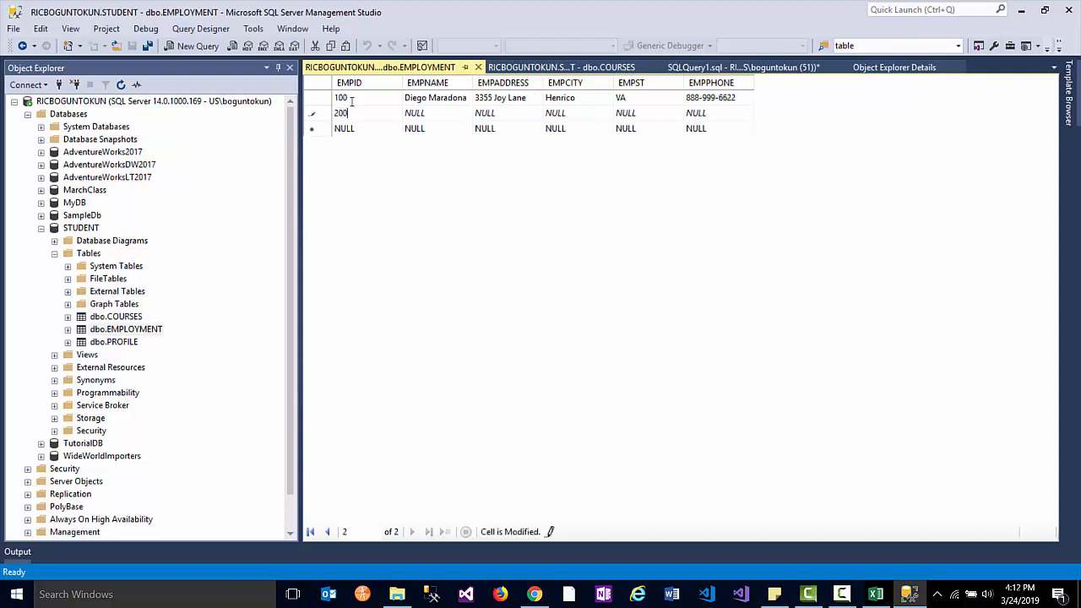
pyautogui.press('Tab')
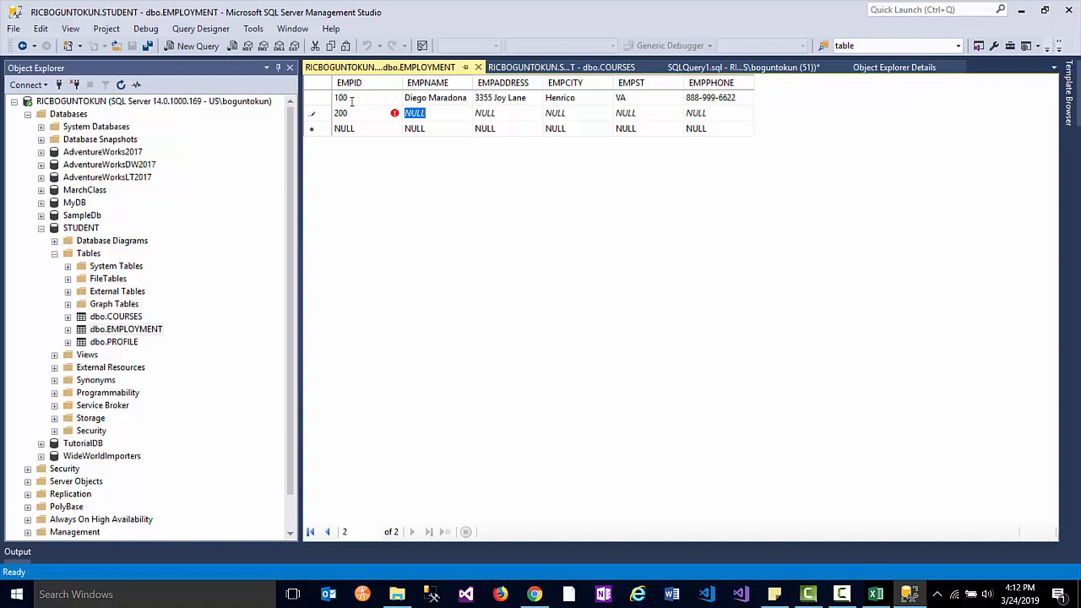
pyautogui.write('Chri')
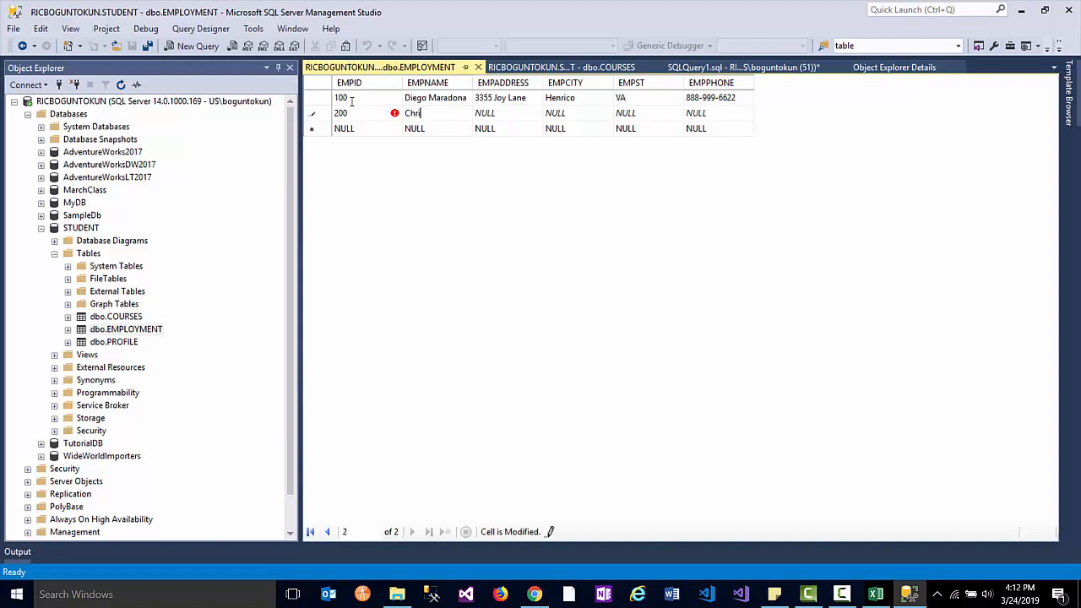
pyautogui.write('stiano')
pyautogui.press('BackSpace')
pyautogui.press('BackSpace')
pyautogui.press('BackSpace')
pyautogui.press('BackSpace')
pyautogui.press('BackSpace')
pyautogui.press('BackSpace')
pyautogui.press('BackSpace')
pyautogui.press('BackSpace')
pyautogui.press('BackSpace')
pyautogui.write('ristian o')
pyautogui.press('BackSpace')
pyautogui.press('BackSpace')
pyautogui.write('o Ronaldo')
# - Fill the second row's address, city, state and phone, replacing NULLs, and commit it
pyautogui.press('Tab')
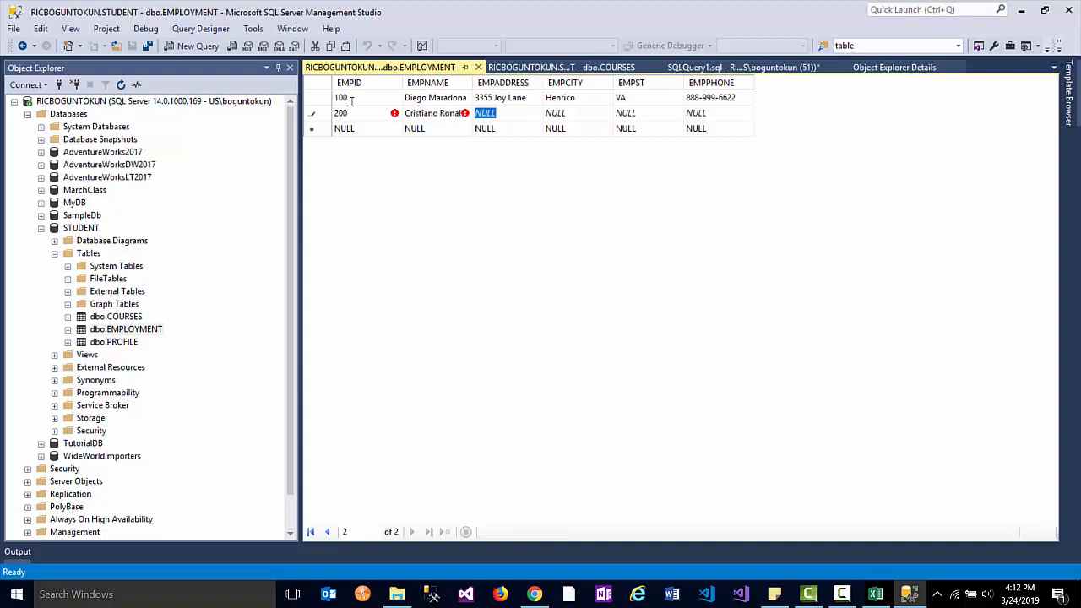
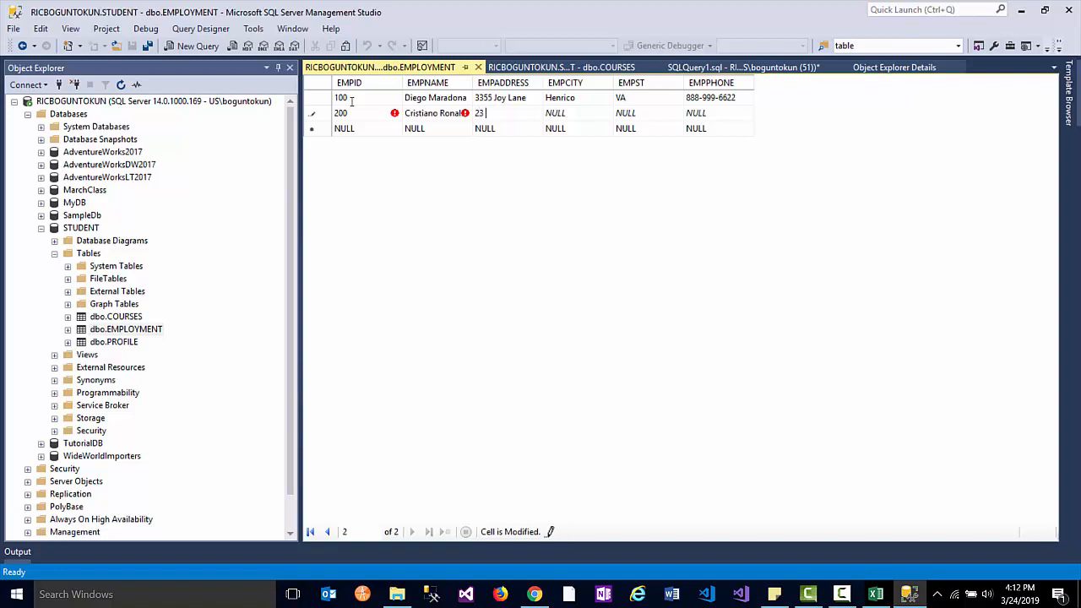
pyautogui.press('Tab')
pyautogui.press('BackSpace')
pyautogui.write('Henrico')
pyautogui.press('Tab')
pyautogui.press('BackSpace')
pyautogui.write('VA')
pyautogui.press('Tab')
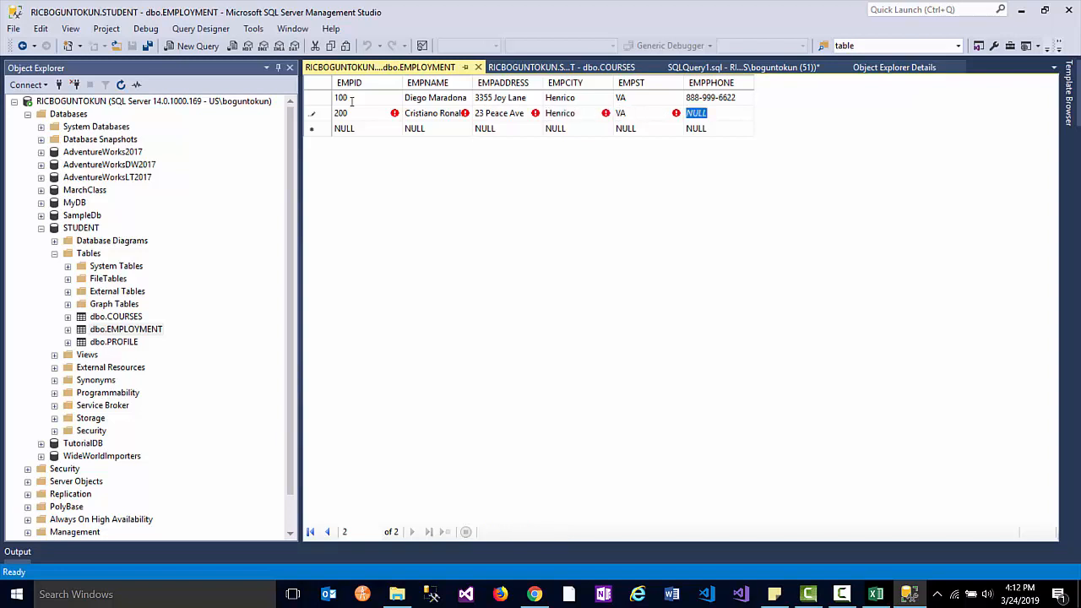
pyautogui.press('BackSpace')
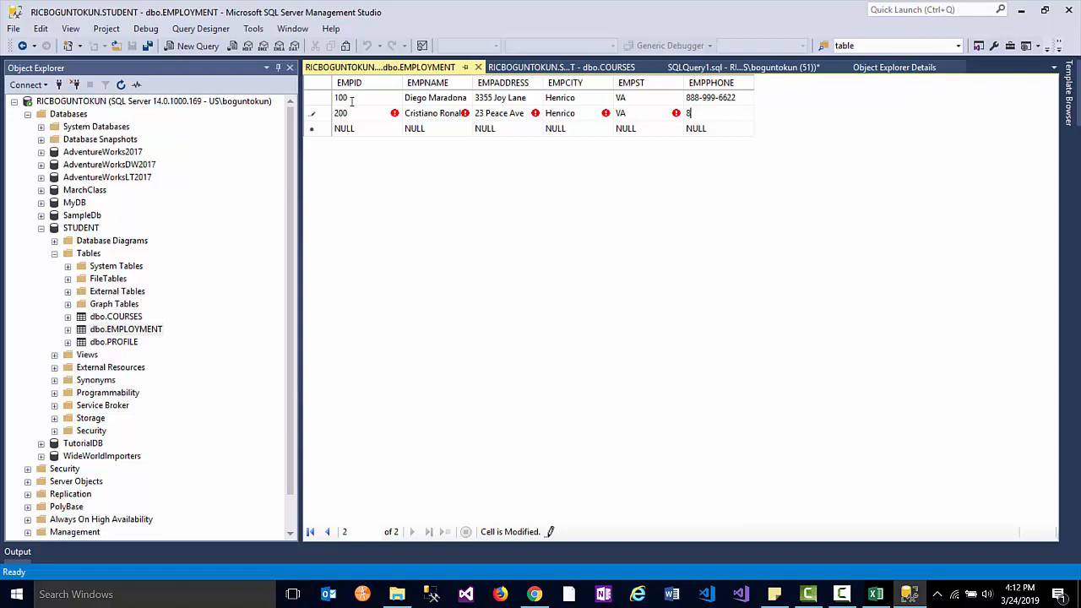
pyautogui.press('Tab')
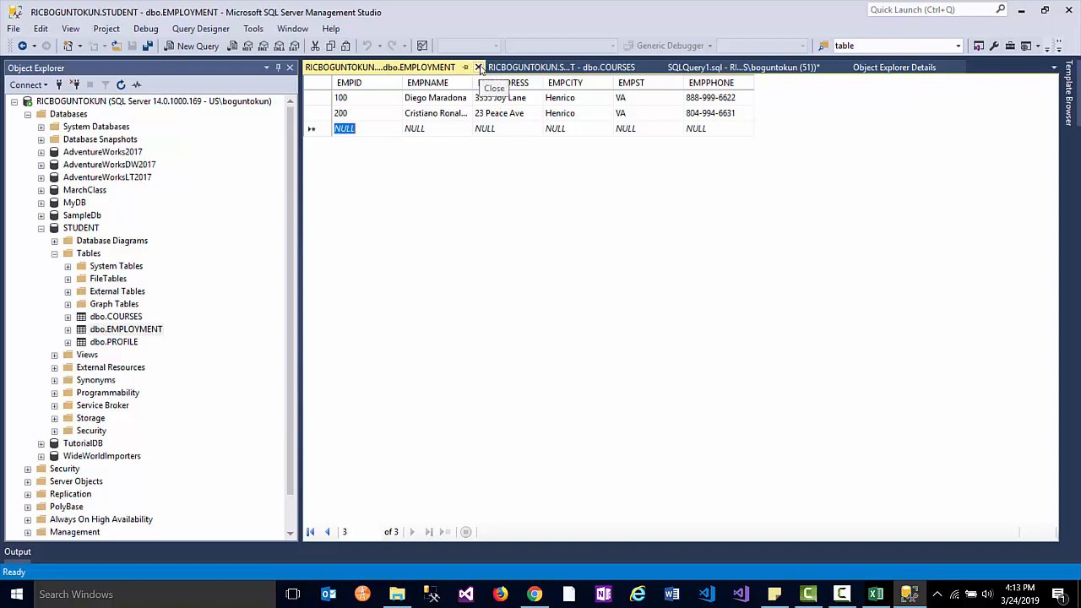
# - Close the EMPLOYMENT and COURSES edit tabs and run Select Top 1000 Rows on PROFILE
pyautogui.click(478, 67)
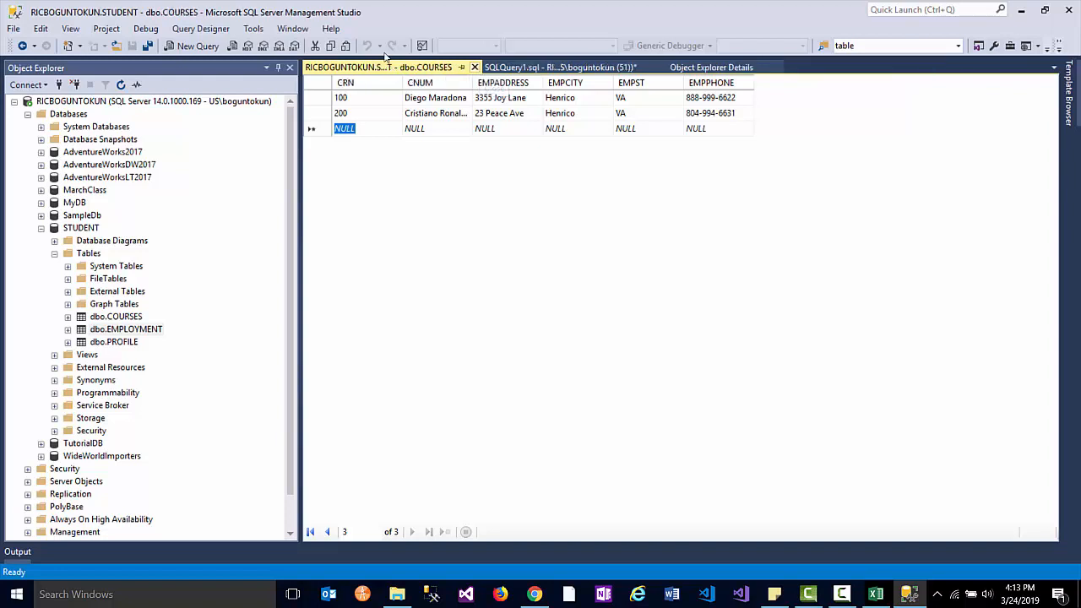
pyautogui.click(478, 68)
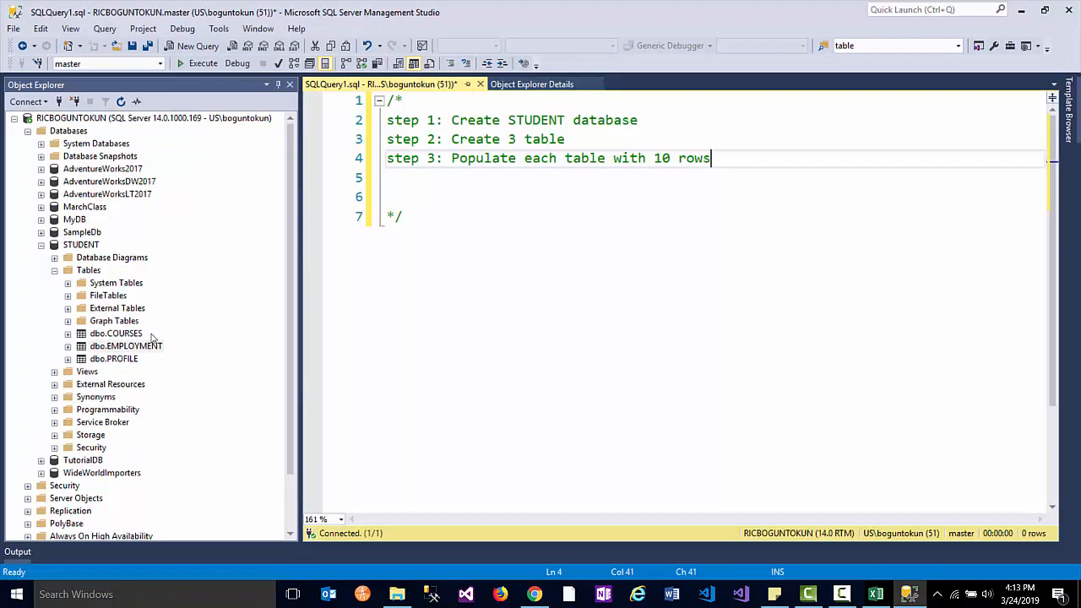
pyautogui.click(99, 361)
pyautogui.rightClick(98, 362)
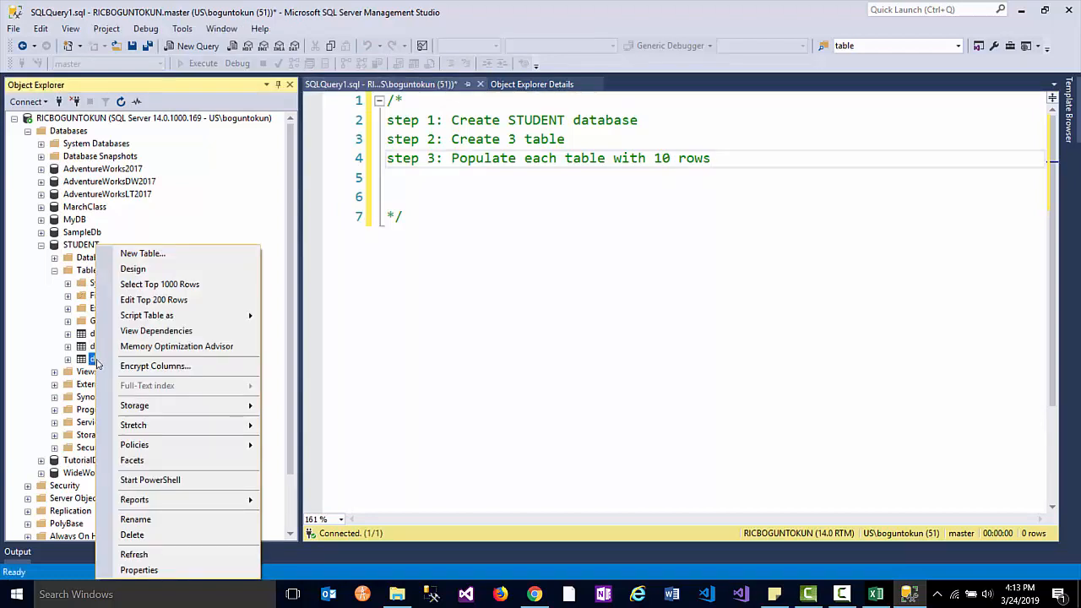
pyautogui.click(159, 287)
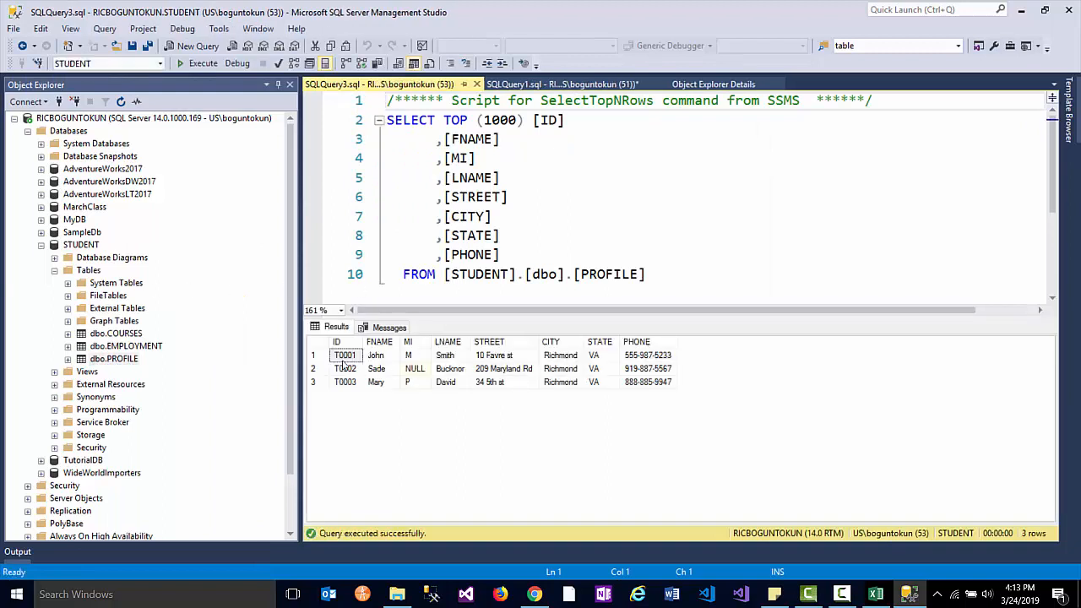
pyautogui.click(320, 342)
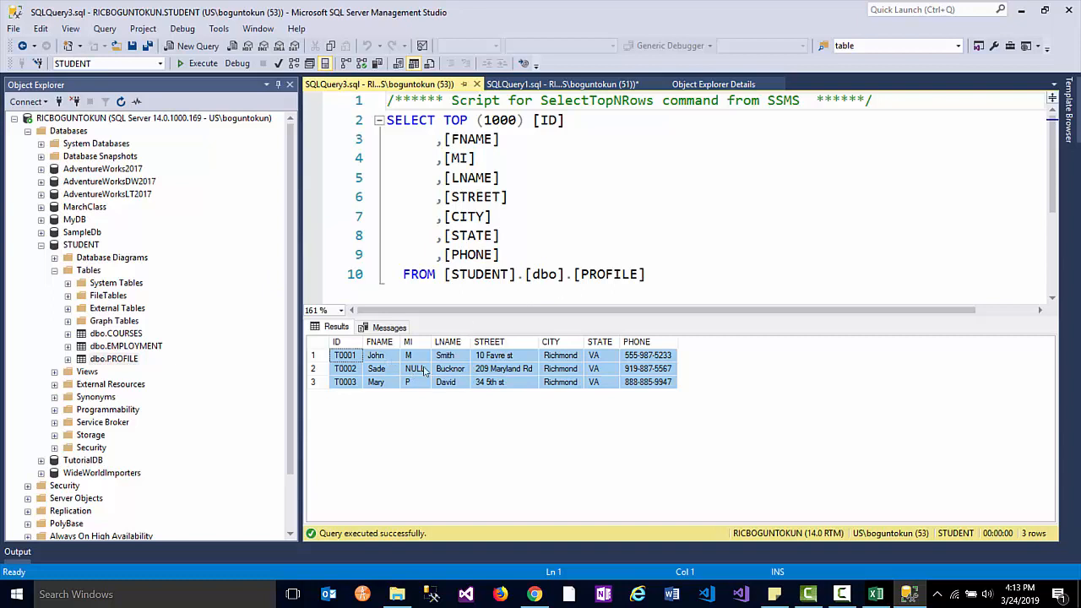
# - Run Select Top 1000 Rows on EMPLOYMENT and COURSES to check their rows
pyautogui.click(118, 347)
pyautogui.rightClick(118, 347)
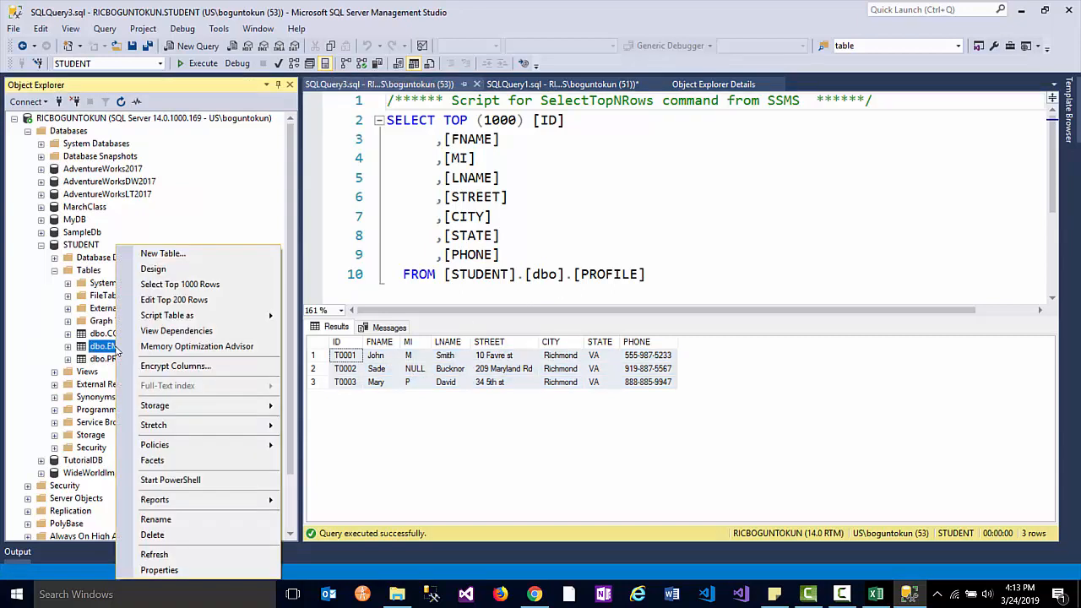
pyautogui.press('Return')
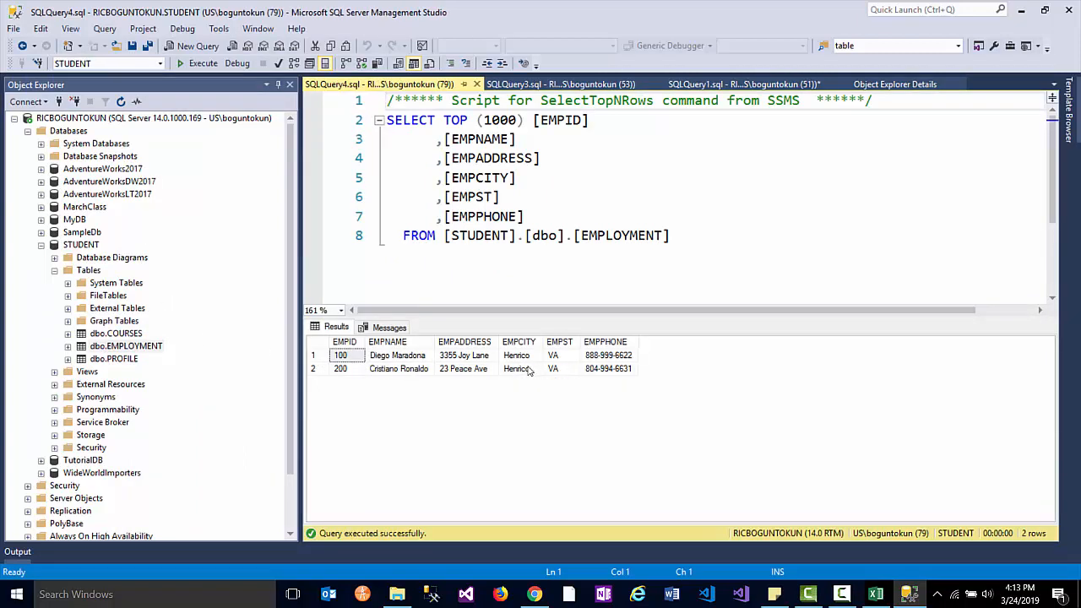
pyautogui.click(320, 347)
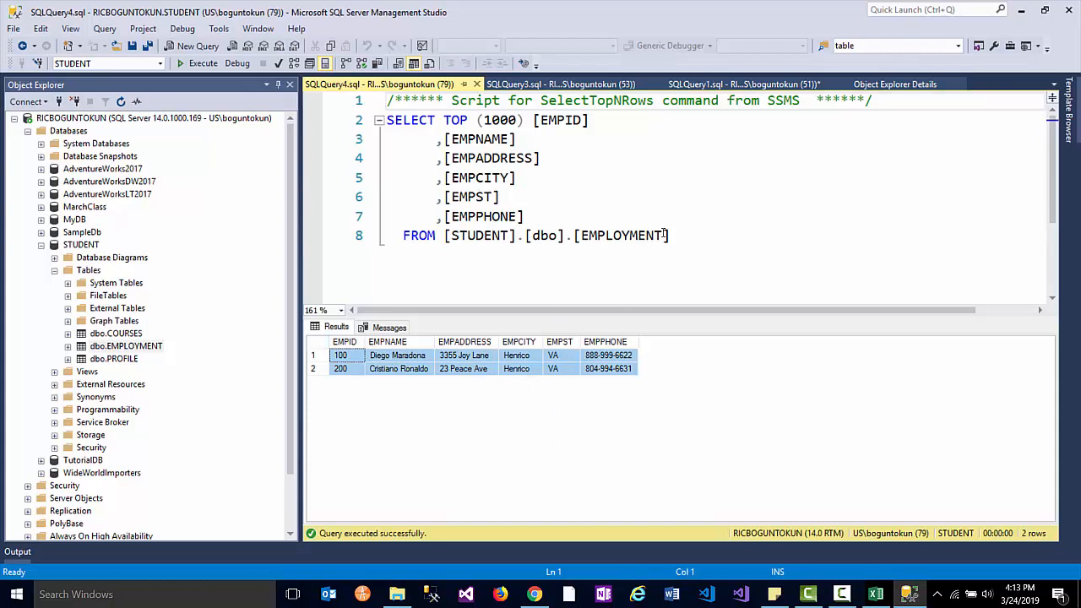
pyautogui.moveTo(672, 237); pyautogui.dragTo(340, 113)
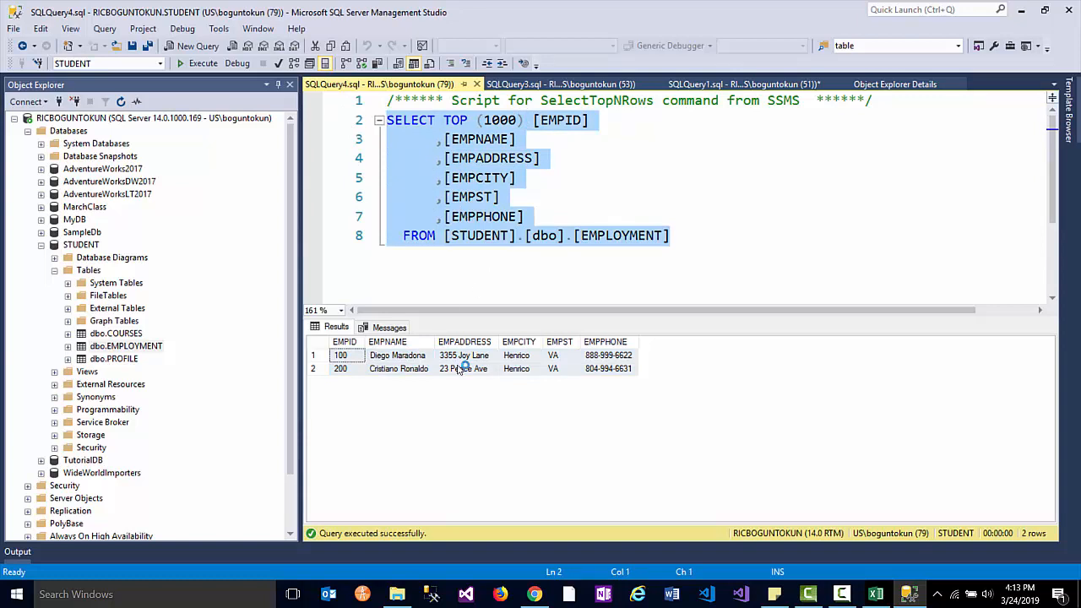
pyautogui.rightClick(127, 335)
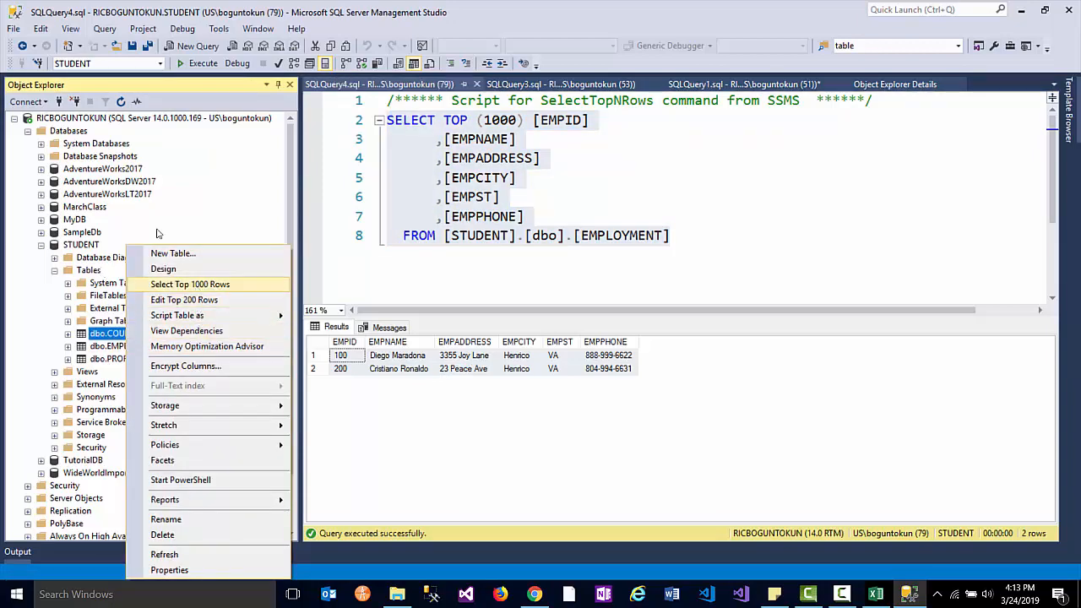
pyautogui.click(182, 285)
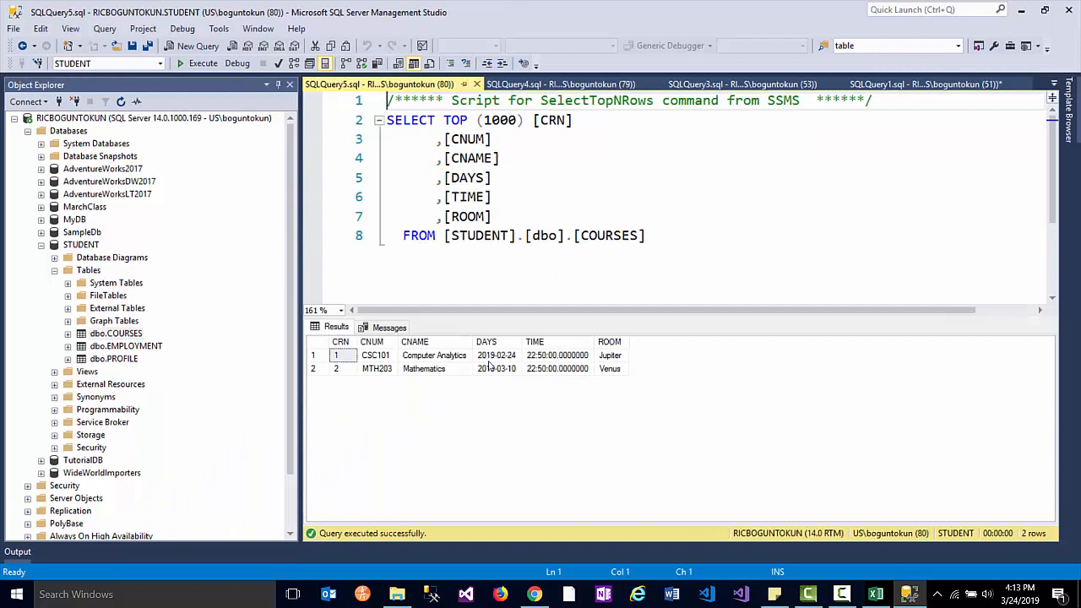
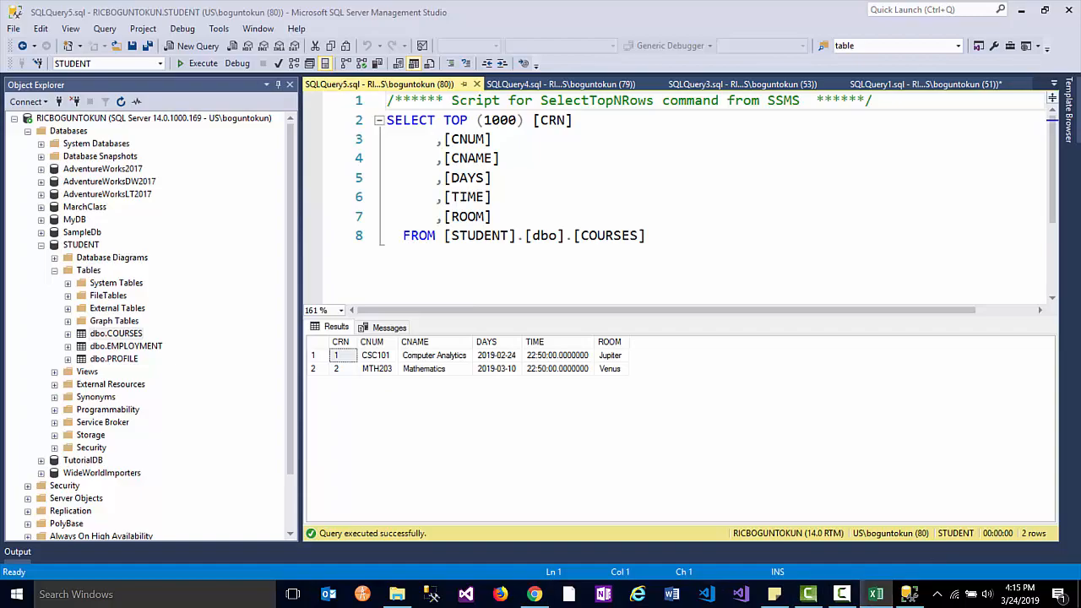
# - Drag the Excel workbook with the PROFILE, COURSES and EMPLOYMENT designs over SSMS
pyautogui.moveTo(1080, 5); pyautogui.dragTo(461, 1)
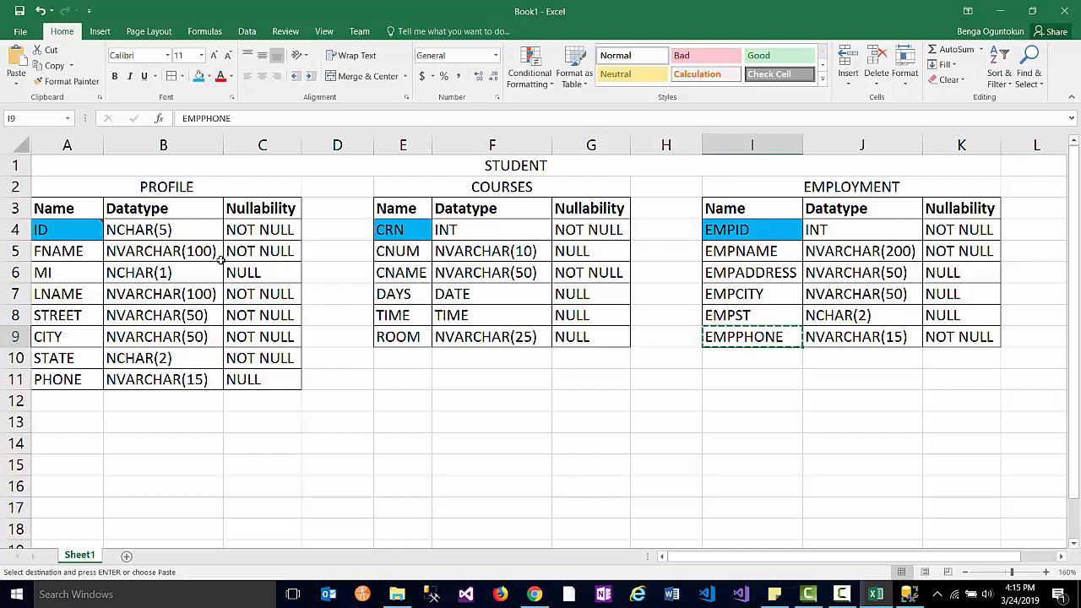
# - Insert an empty column at H so the EMPLOYMENT table shifts one column right
pyautogui.click(72, 209)
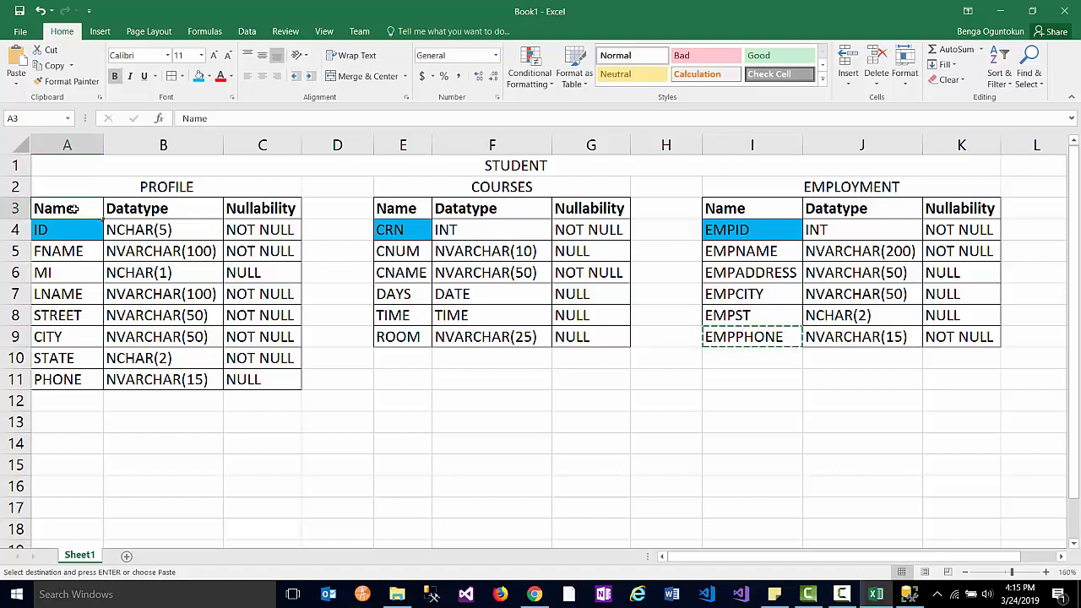
pyautogui.keyDown('shift'); pyautogui.click(253, 381); pyautogui.keyUp('shift')
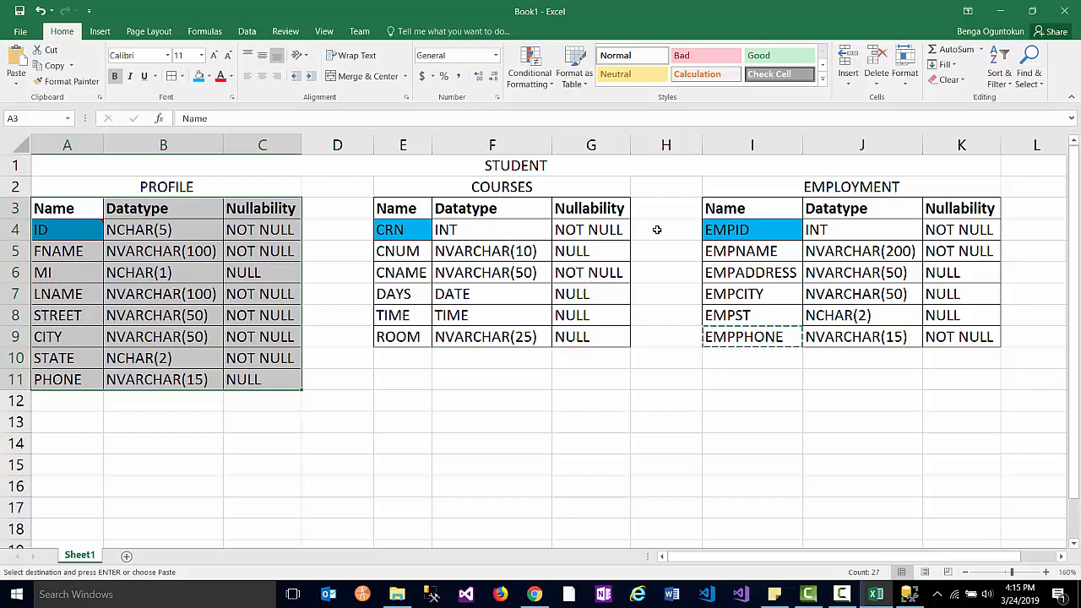
pyautogui.click(676, 145)
pyautogui.rightClick(676, 145)
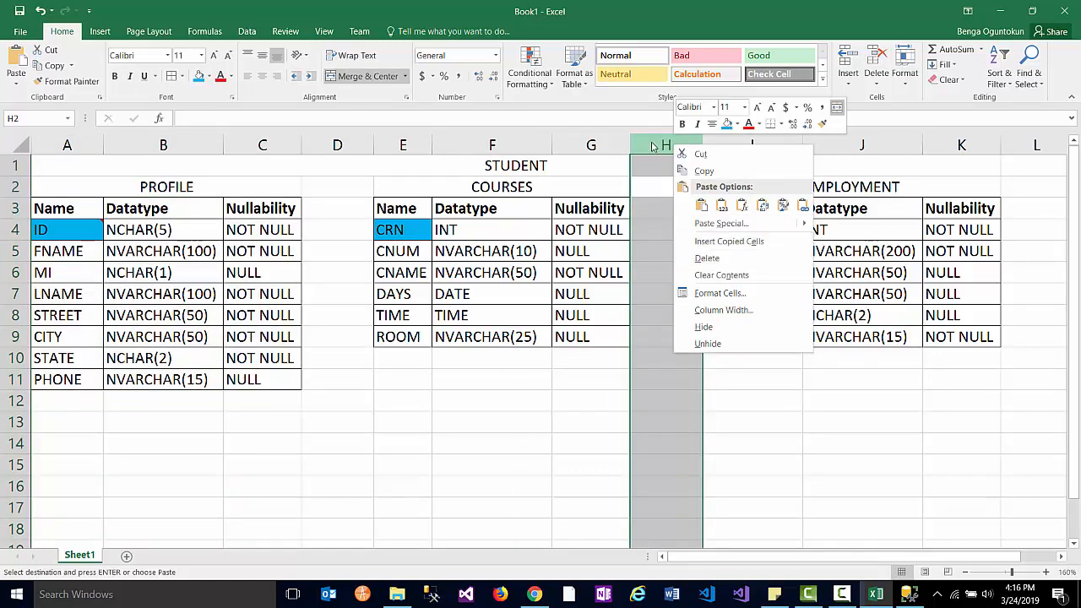
pyautogui.press('Escape')
pyautogui.press('Escape')
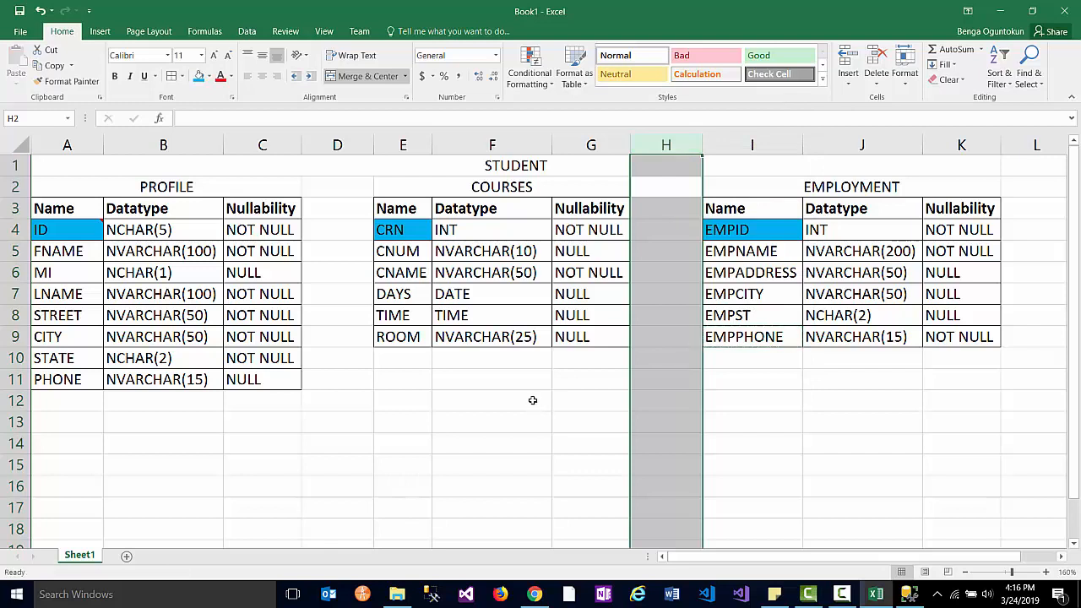
pyautogui.rightClick(663, 149)
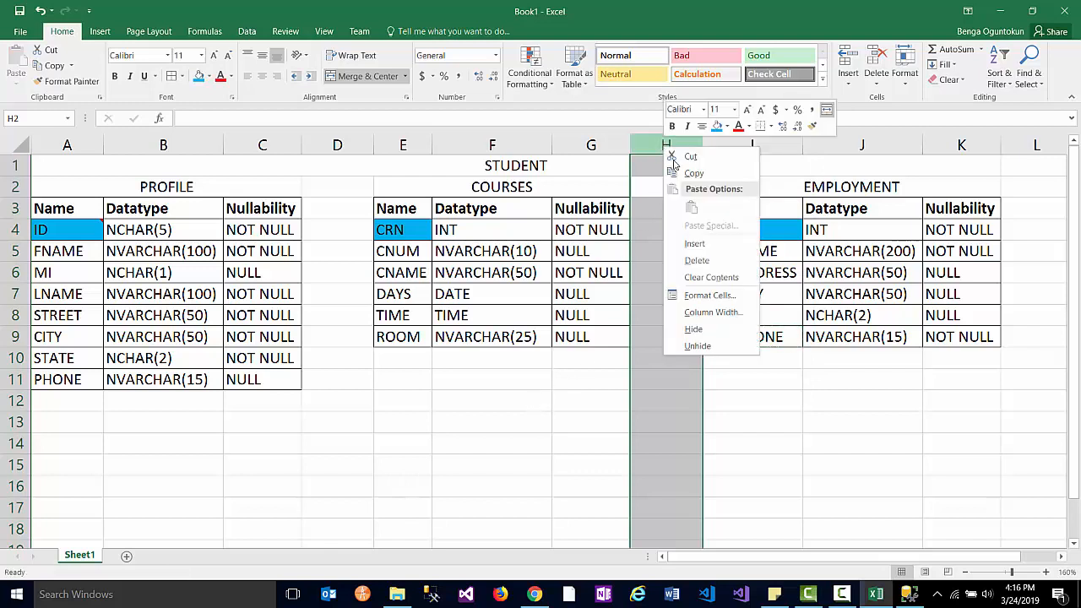
pyautogui.click(695, 244)
pyautogui.click(671, 247)
# - Try typing a heading in the new cell H3, then erase it
pyautogui.click(649, 206)
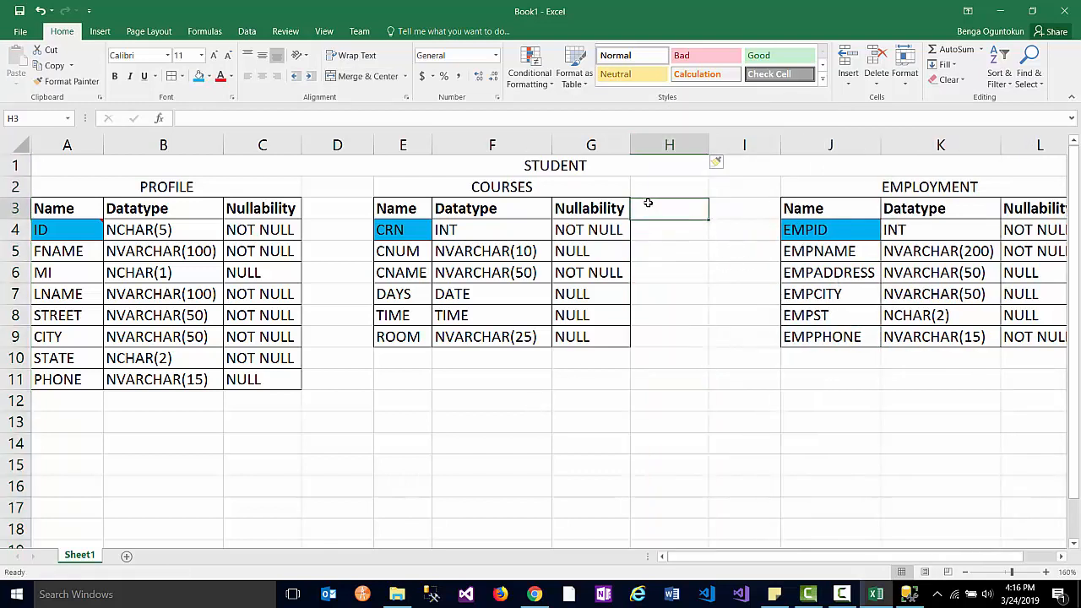
pyautogui.keyDown('shift'); pyautogui.click(674, 336); pyautogui.keyUp('shift')
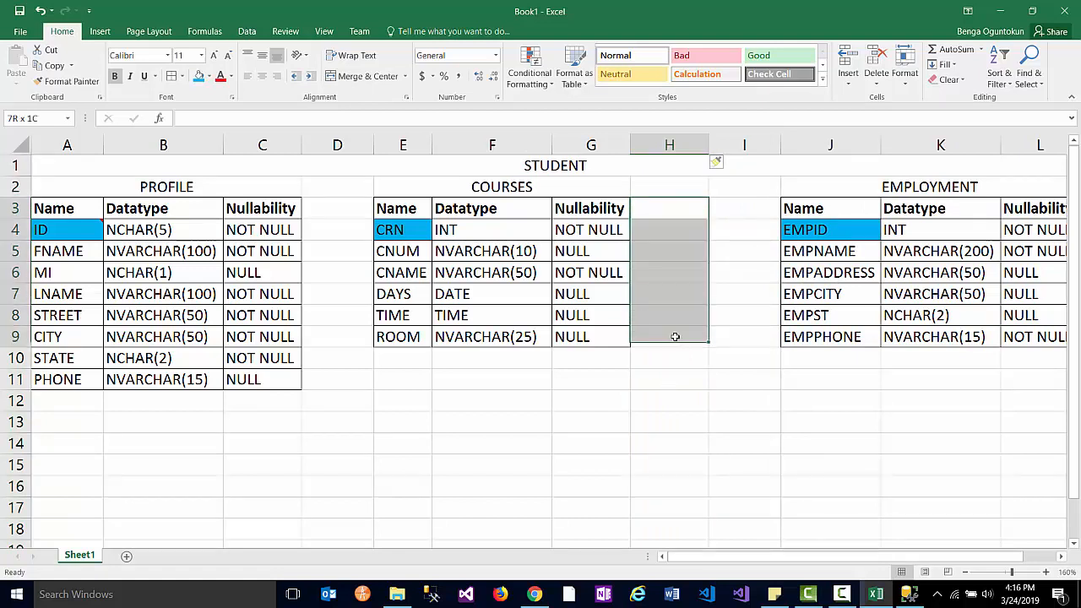
pyautogui.click(653, 207)
pyautogui.write('PR')
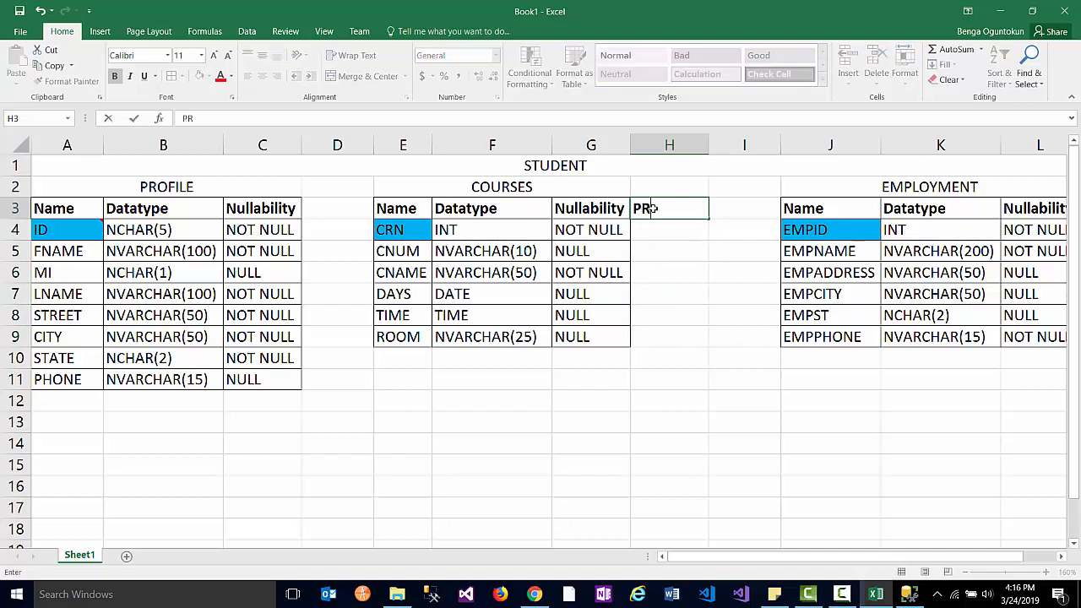
pyautogui.press('BackSpace')
pyautogui.write('rof')
pyautogui.press('BackSpace')
pyautogui.press('BackSpace')
pyautogui.press('BackSpace')
pyautogui.press('BackSpace')
# - Enter ID in cell E10 under COURSES, then clear it again
pyautogui.click(404, 360)
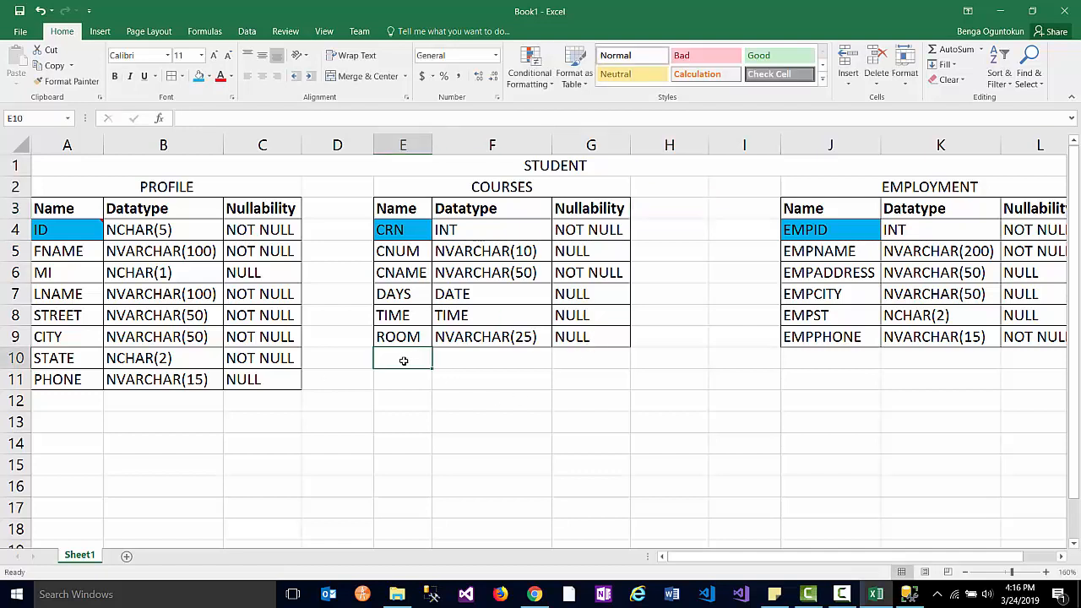
pyautogui.write('ID')
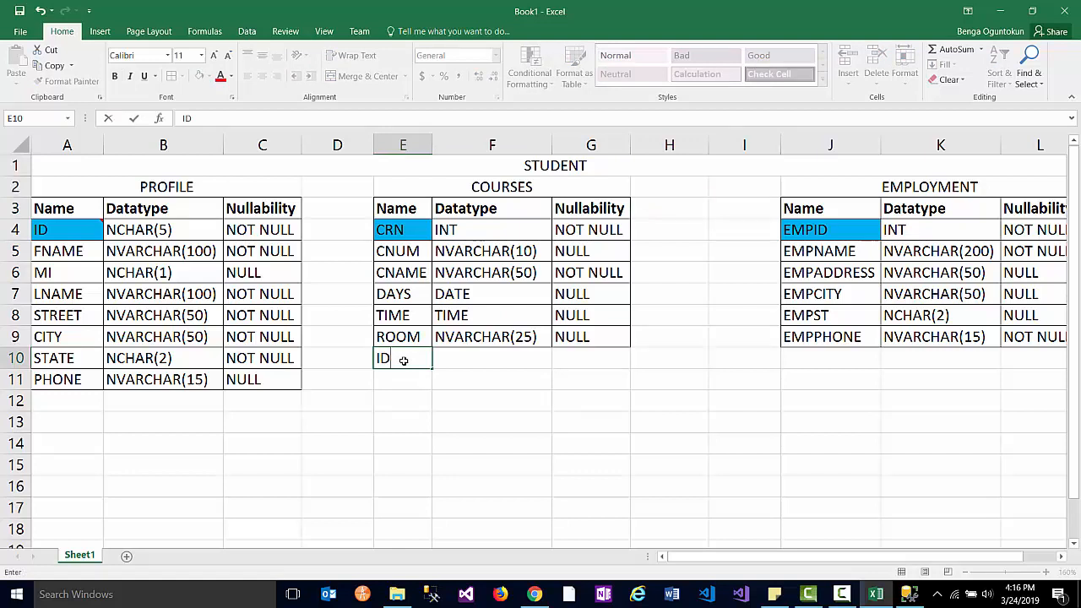
pyautogui.click(176, 186)
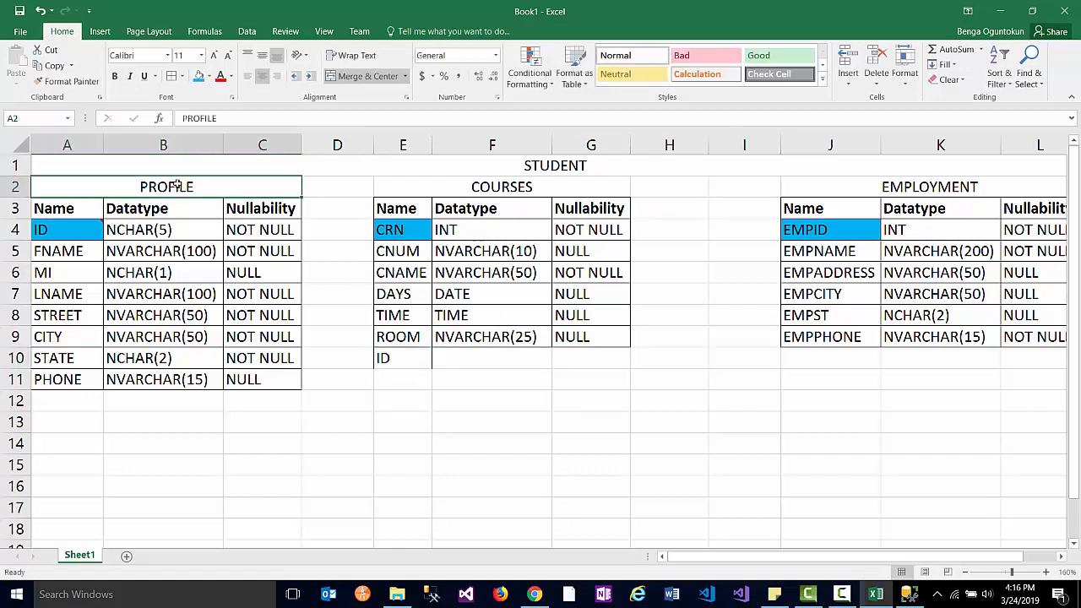
pyautogui.click(395, 358)
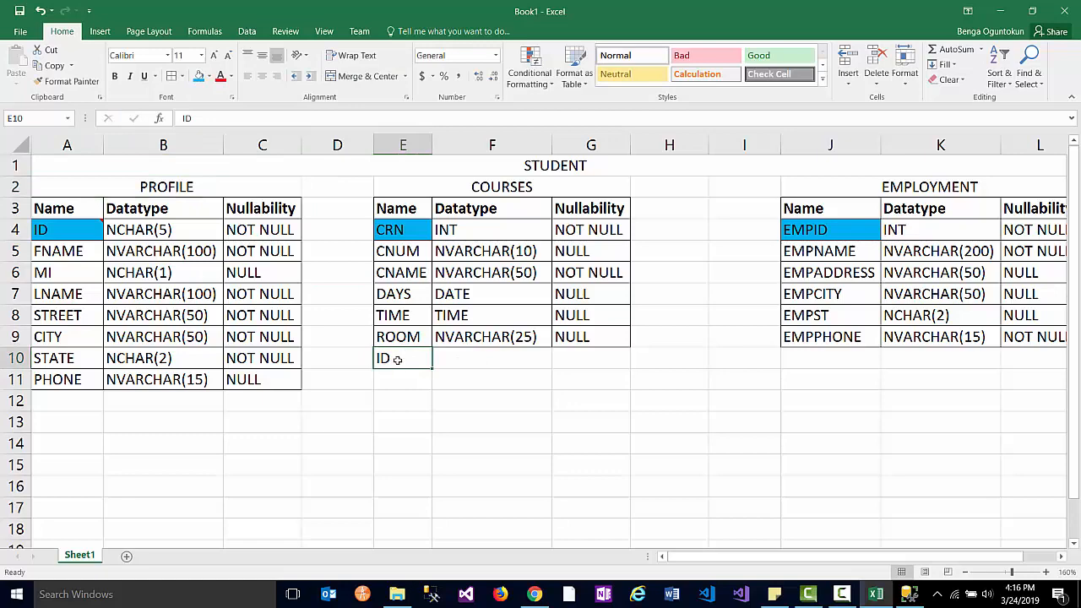
pyautogui.press('Delete')
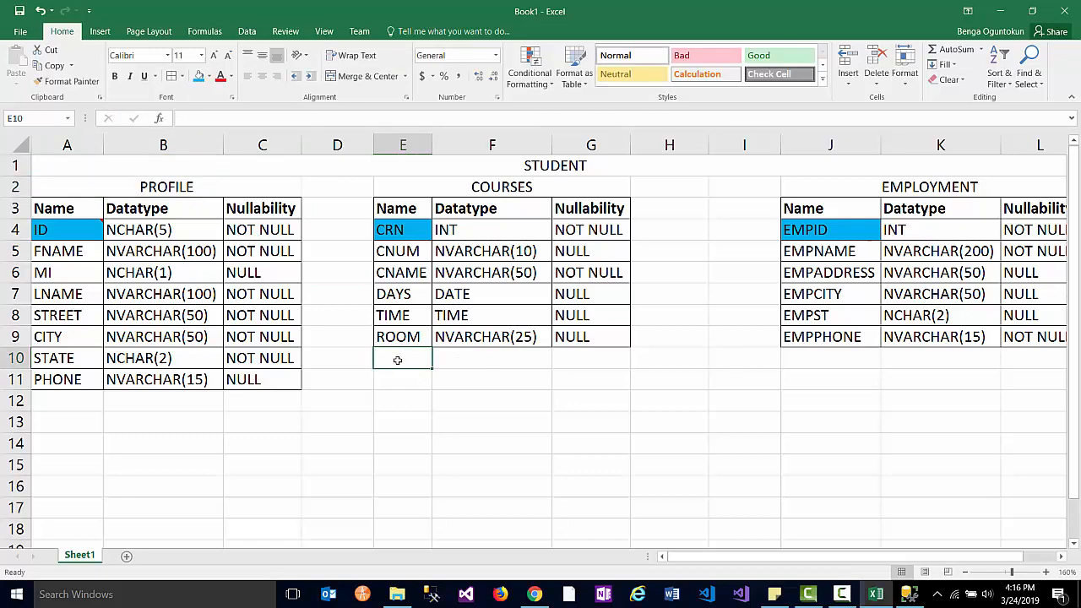
pyautogui.click(192, 598)
# - Launch Paint and draw two table boxes side by side
pyautogui.write('pain')
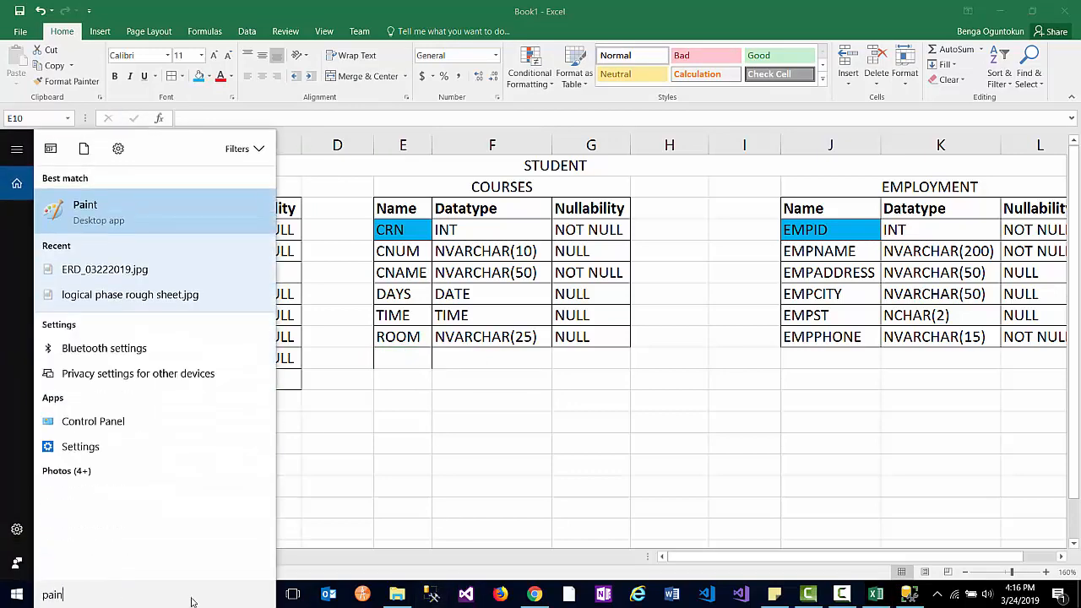
pyautogui.press('Return')
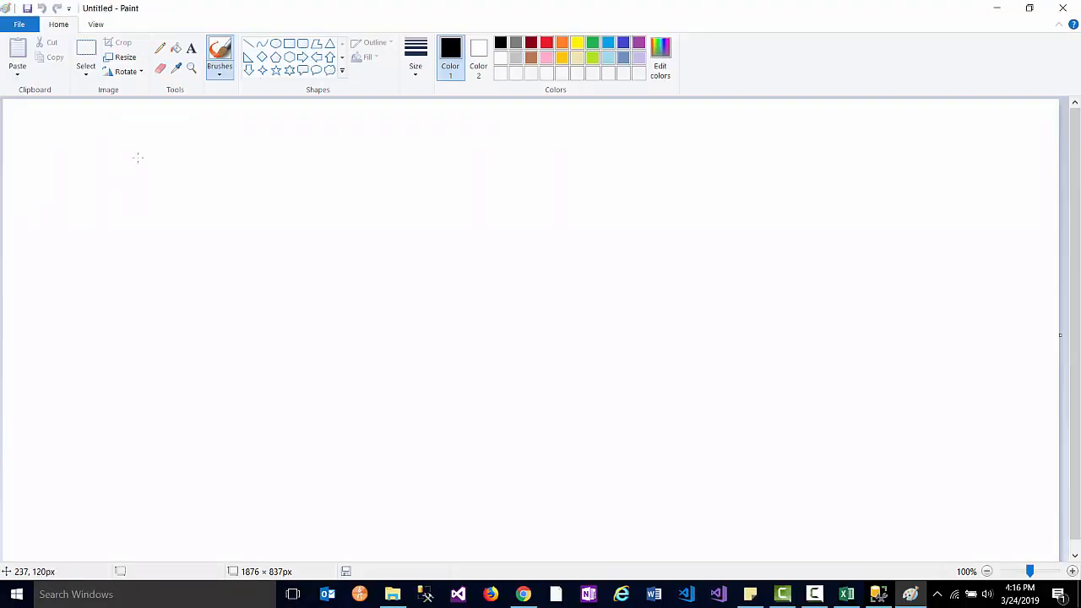
pyautogui.moveTo(123, 133)
pyautogui.mouseDown()
pyautogui.moveTo(123, 229)
pyautogui.moveTo(271, 229)
pyautogui.moveTo(304, 215)
pyautogui.moveTo(290, 135)
pyautogui.moveTo(124, 136)
pyautogui.mouseUp()
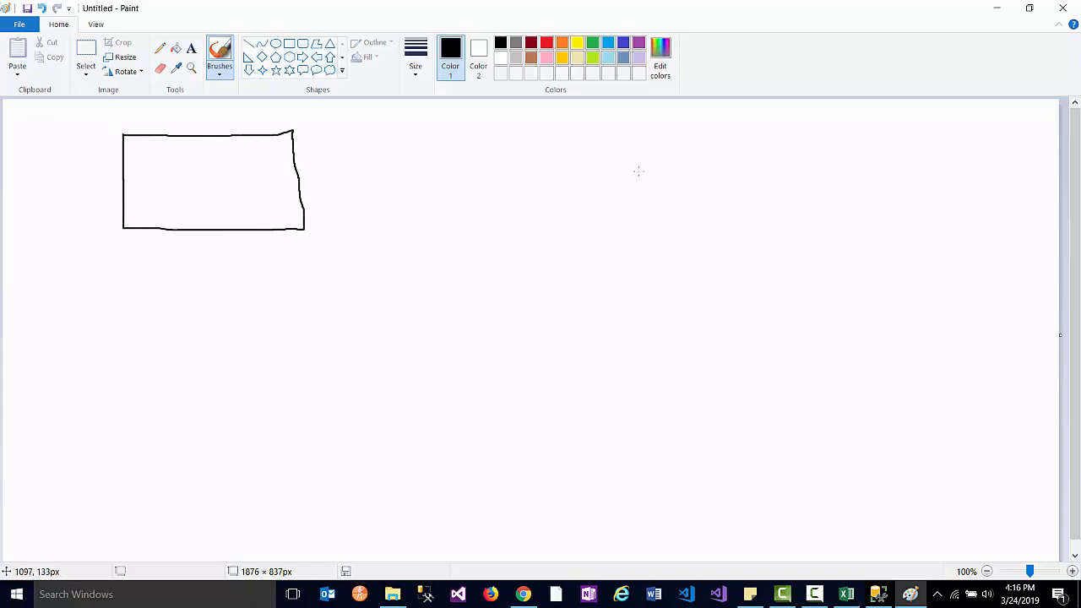
pyautogui.moveTo(494, 130)
pyautogui.mouseDown()
pyautogui.moveTo(507, 222)
pyautogui.moveTo(721, 222)
pyautogui.moveTo(714, 127)
pyautogui.moveTo(499, 131)
pyautogui.mouseUp()
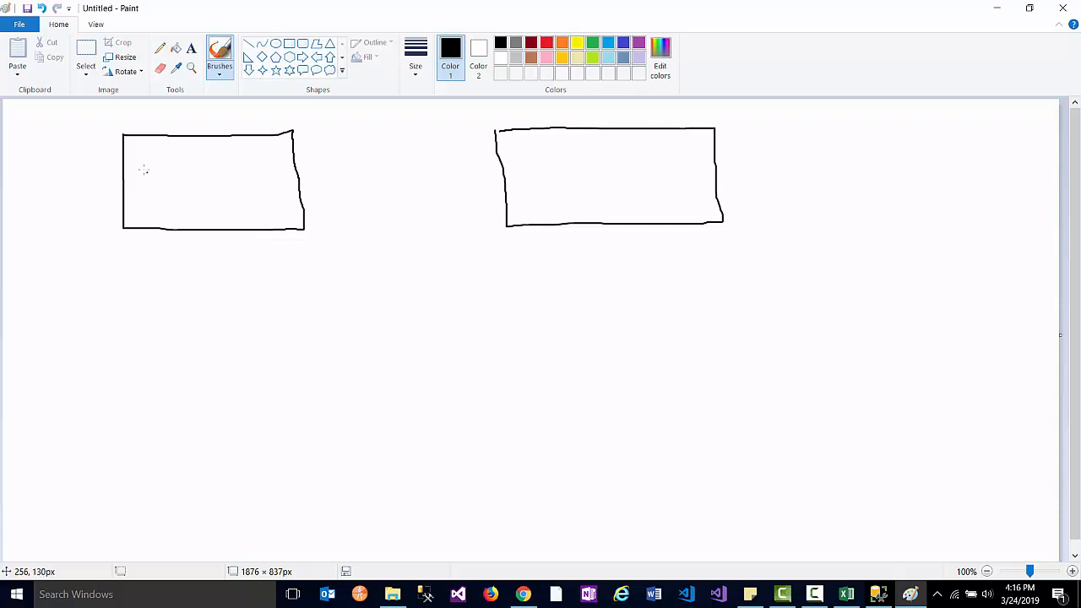
# - Label the boxes Profile and Courses and join them with a crow's-foot line
pyautogui.moveTo(144, 169)
pyautogui.mouseDown()
pyautogui.moveTo(145, 192)
pyautogui.moveTo(155, 166)
pyautogui.moveTo(148, 175)
pyautogui.mouseUp()
pyautogui.moveTo(157, 180); pyautogui.dragTo(167, 180)
pyautogui.moveTo(175, 177)
pyautogui.mouseDown()
pyautogui.moveTo(181, 194)
pyautogui.moveTo(236, 191)
pyautogui.mouseUp()
pyautogui.moveTo(551, 169); pyautogui.dragTo(671, 181)
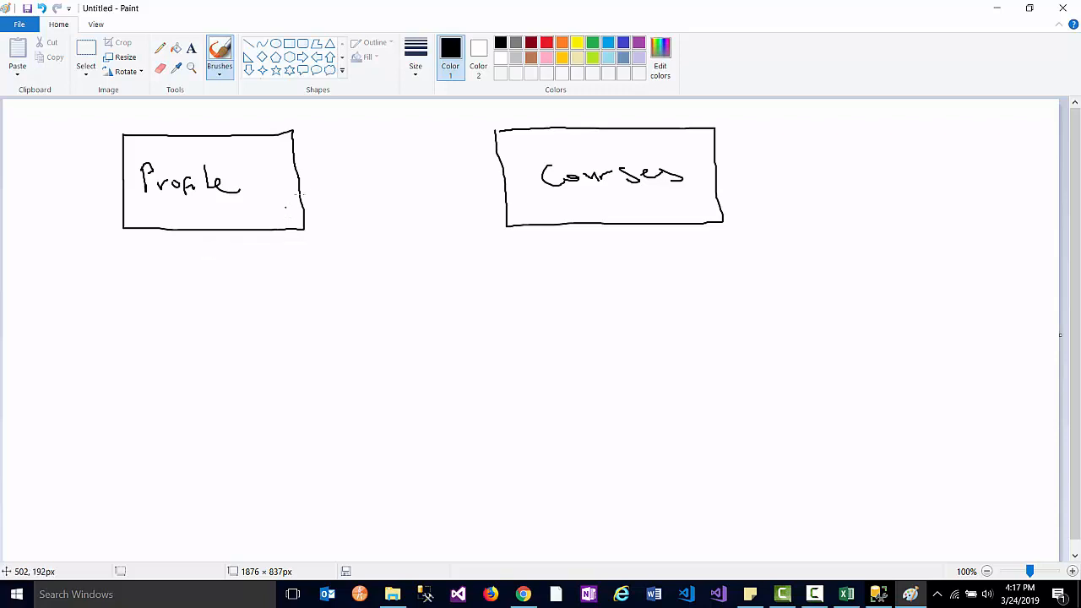
pyautogui.moveTo(303, 178)
pyautogui.mouseDown()
pyautogui.moveTo(509, 177)
pyautogui.moveTo(498, 173)
pyautogui.moveTo(510, 168)
pyautogui.moveTo(505, 196)
pyautogui.mouseUp()
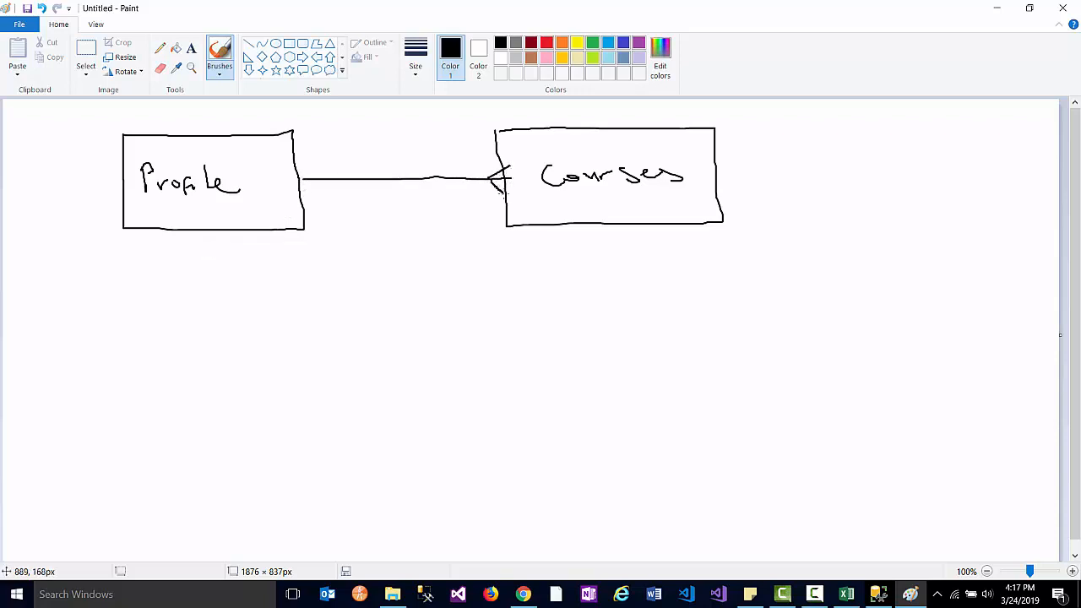
pyautogui.moveTo(298, 163)
pyautogui.mouseDown()
pyautogui.moveTo(317, 178)
pyautogui.moveTo(304, 198)
pyautogui.mouseUp()
# - Draw another box labelled Profile below the first one
pyautogui.moveTo(157, 304); pyautogui.dragTo(157, 368)
pyautogui.moveTo(155, 297)
pyautogui.mouseDown()
pyautogui.moveTo(346, 298)
pyautogui.moveTo(347, 380)
pyautogui.moveTo(161, 388)
pyautogui.moveTo(164, 359)
pyautogui.mouseUp()
pyautogui.moveTo(209, 331)
pyautogui.mouseDown()
pyautogui.moveTo(210, 358)
pyautogui.moveTo(212, 343)
pyautogui.moveTo(247, 353)
pyautogui.moveTo(245, 341)
pyautogui.mouseUp()
pyautogui.moveTo(248, 344)
pyautogui.mouseDown()
pyautogui.moveTo(248, 357)
pyautogui.moveTo(279, 353)
pyautogui.mouseUp()
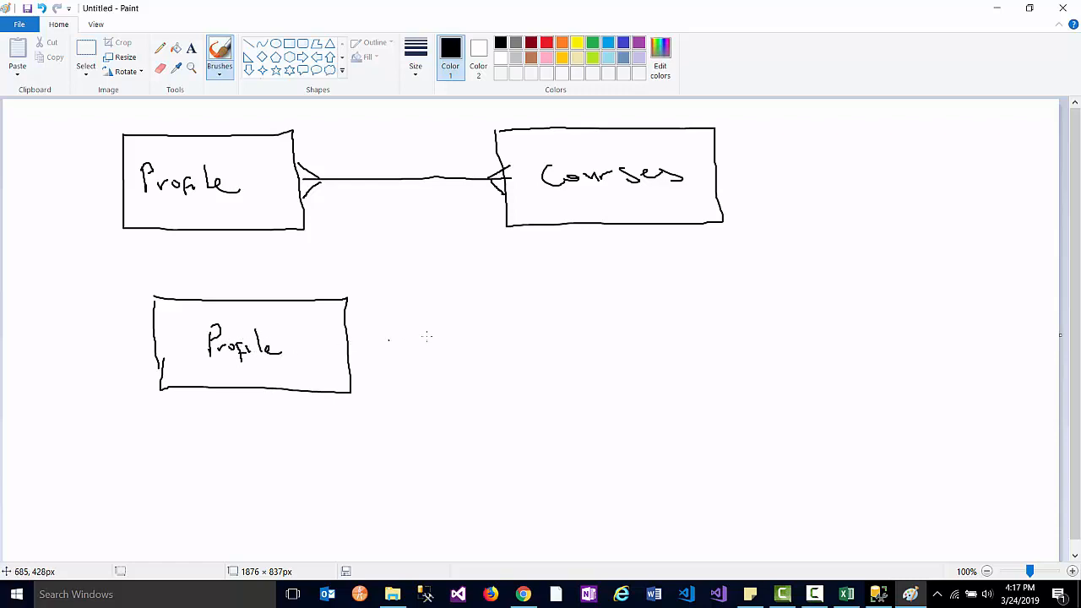
# - Draw a middle and a far-right box, linking lower Profile to middle to right box
pyautogui.moveTo(476, 311)
pyautogui.mouseDown()
pyautogui.moveTo(482, 382)
pyautogui.moveTo(646, 391)
pyautogui.moveTo(655, 329)
pyautogui.moveTo(598, 293)
pyautogui.moveTo(488, 305)
pyautogui.mouseUp()
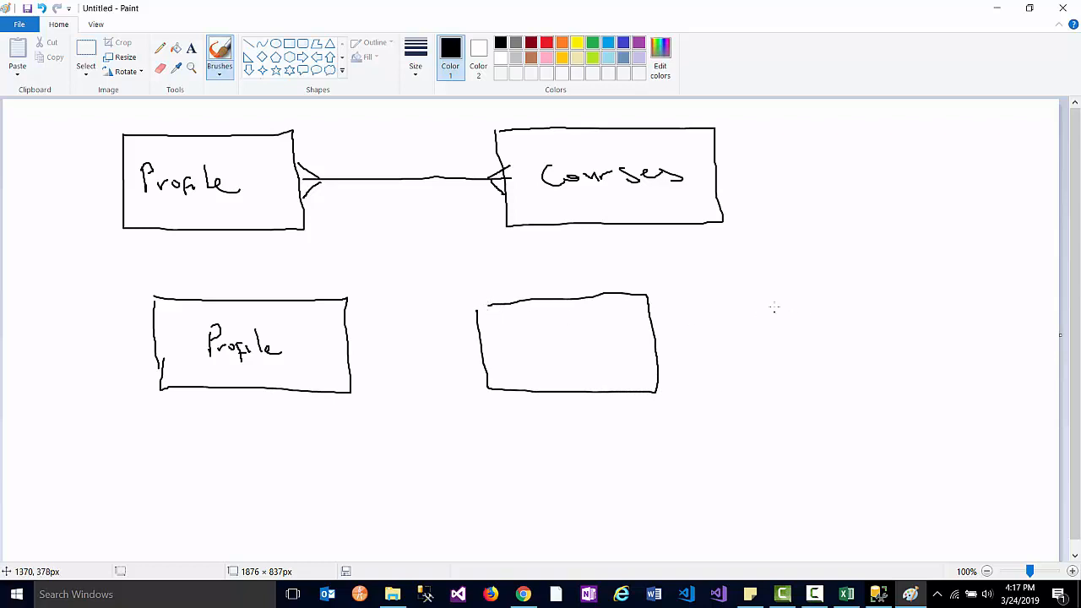
pyautogui.moveTo(770, 295)
pyautogui.mouseDown()
pyautogui.moveTo(774, 329)
pyautogui.moveTo(880, 385)
pyautogui.moveTo(960, 387)
pyautogui.moveTo(956, 300)
pyautogui.moveTo(896, 285)
pyautogui.moveTo(767, 290)
pyautogui.mouseUp()
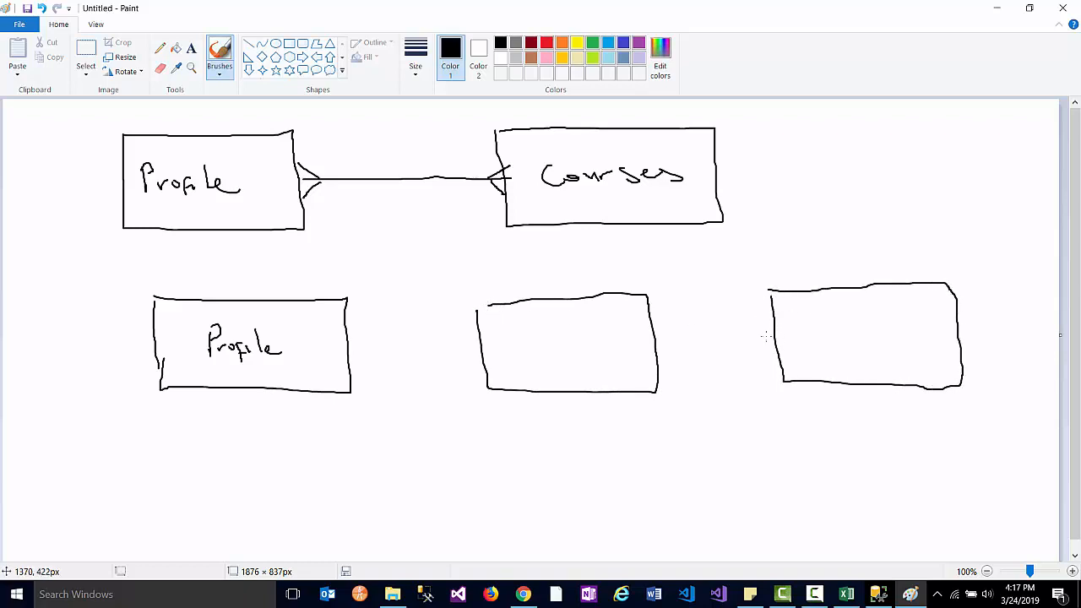
pyautogui.moveTo(765, 336)
pyautogui.mouseDown()
pyautogui.moveTo(654, 338)
pyautogui.moveTo(648, 326)
pyautogui.moveTo(660, 353)
pyautogui.mouseUp()
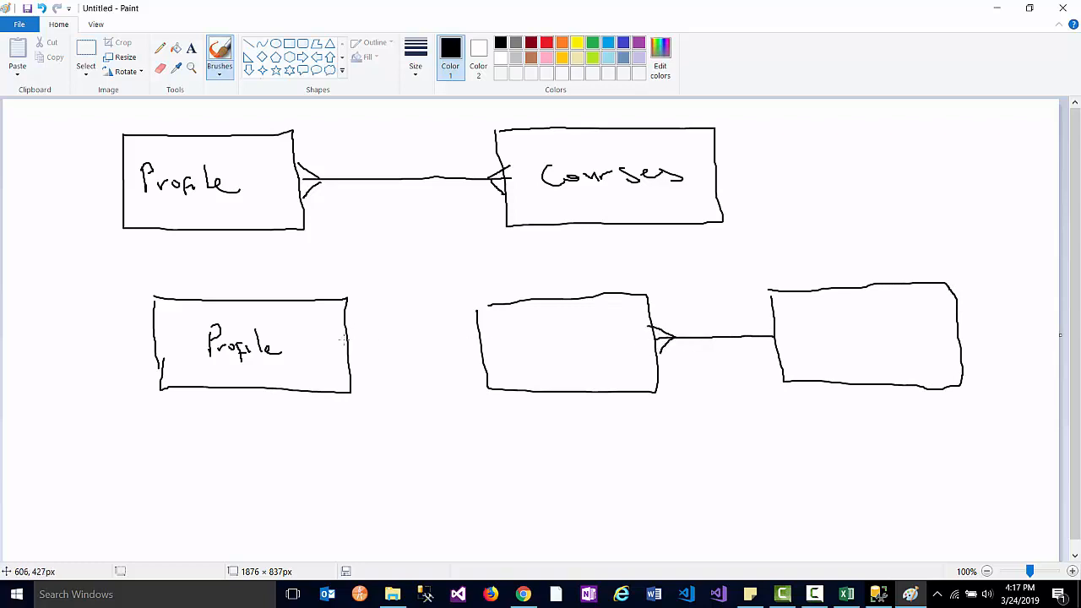
pyautogui.moveTo(342, 340)
pyautogui.mouseDown()
pyautogui.moveTo(478, 347)
pyautogui.moveTo(479, 336)
pyautogui.moveTo(484, 360)
pyautogui.mouseUp()
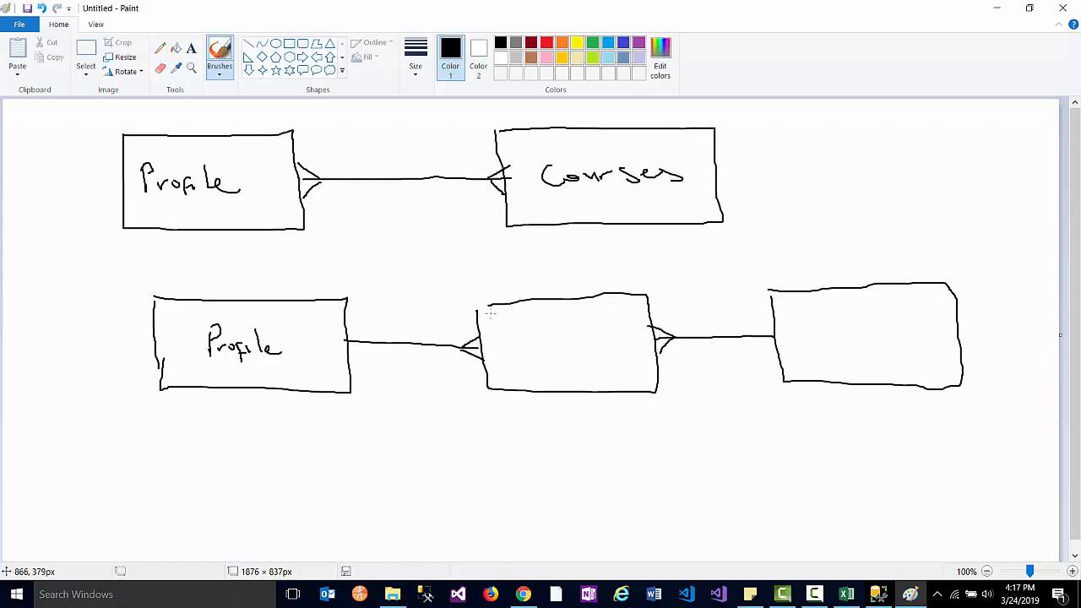
# - Write ID and CRN in the middle box and Course in the right box
pyautogui.moveTo(498, 314); pyautogui.dragTo(499, 327)
pyautogui.hotkey('alt', 'Tab')
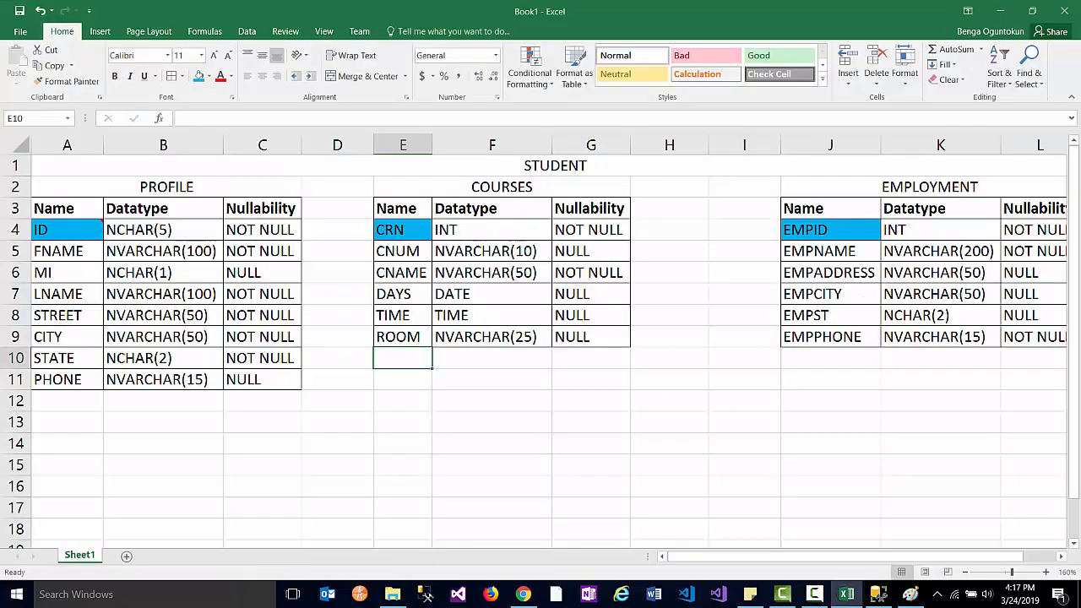
pyautogui.hotkey('alt', 'Tab')
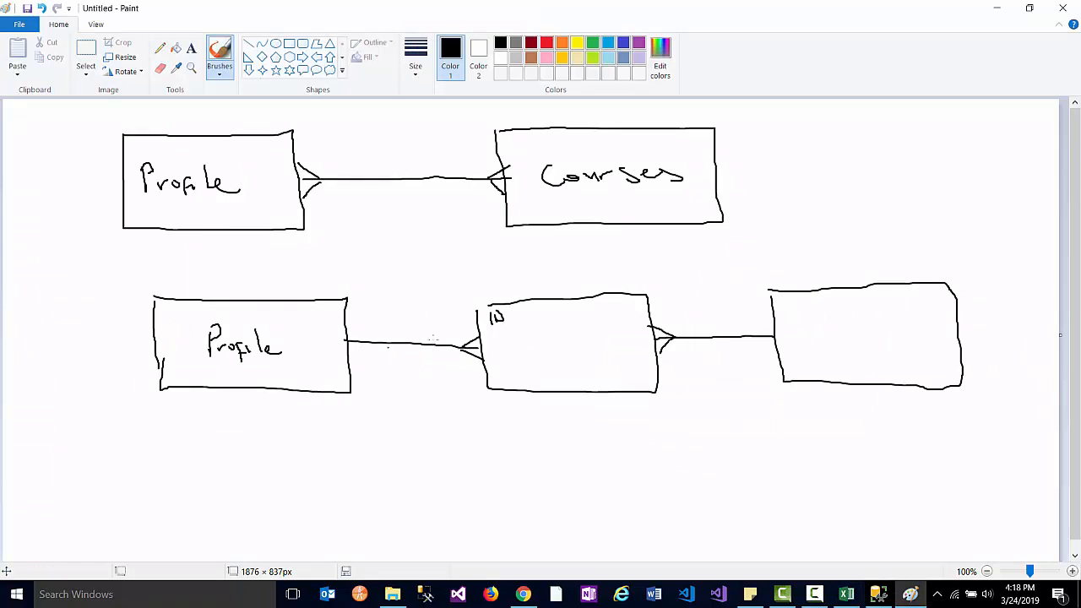
pyautogui.moveTo(499, 336)
pyautogui.mouseDown()
pyautogui.moveTo(489, 342)
pyautogui.moveTo(531, 339)
pyautogui.mouseUp()
pyautogui.moveTo(835, 345); pyautogui.dragTo(935, 348)
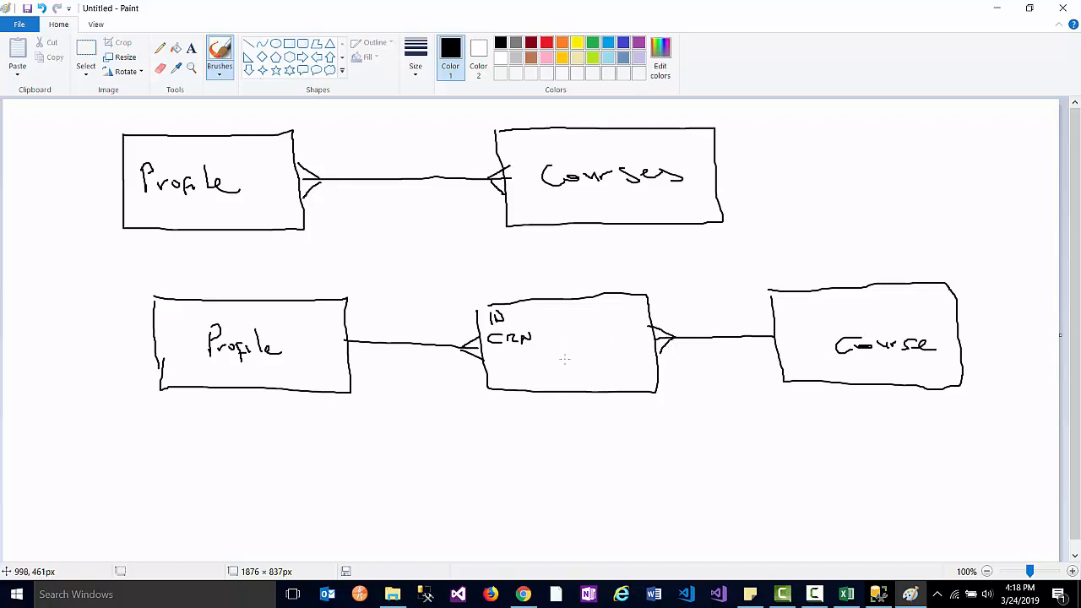
pyautogui.hotkey('alt', 'Tab')
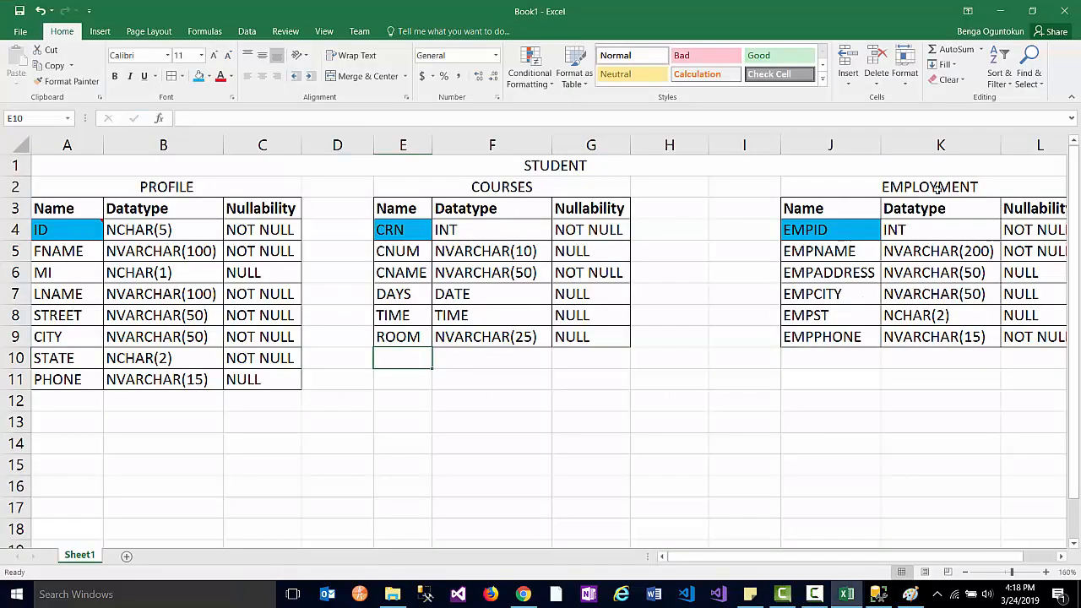
# - Merge and centre cells E13:G13 below the COURSES table
pyautogui.click(405, 429)
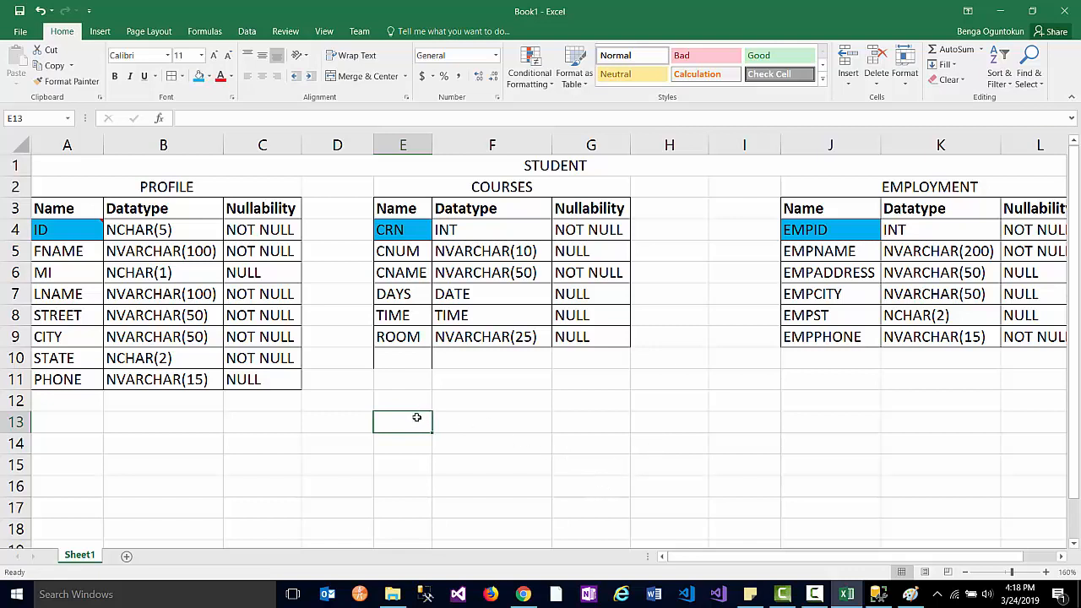
pyautogui.keyDown('shift'); pyautogui.click(582, 427); pyautogui.keyUp('shift')
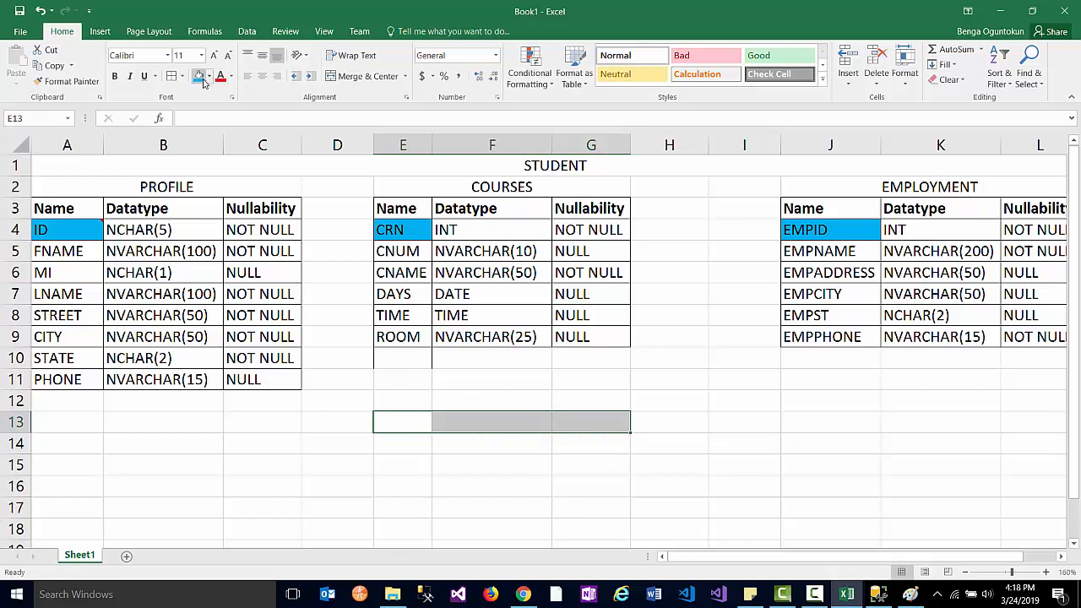
pyautogui.click(401, 421)
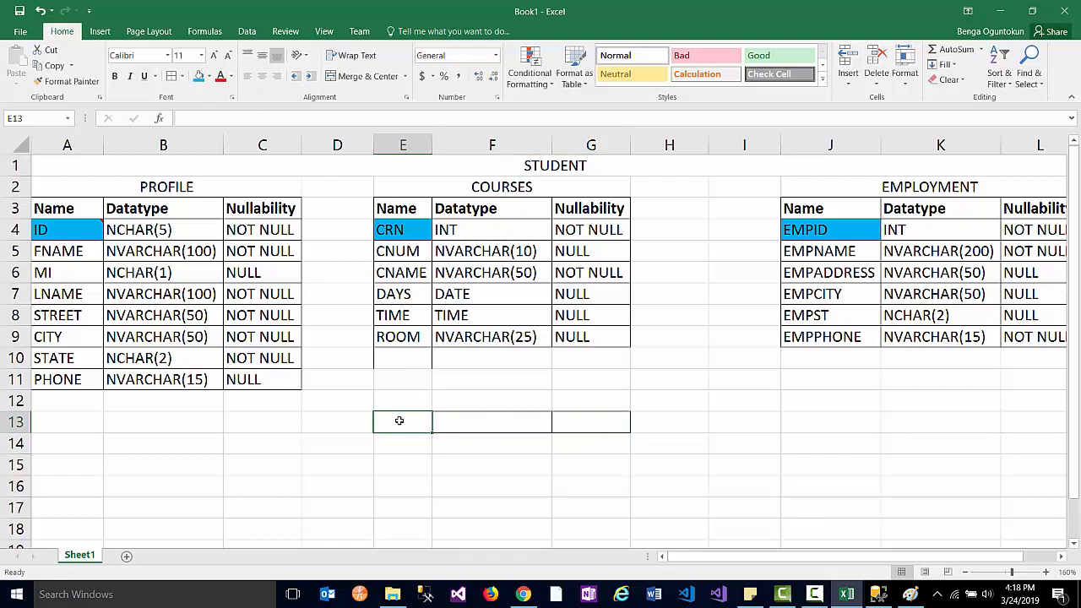
pyautogui.keyDown('shift'); pyautogui.click(573, 423); pyautogui.keyUp('shift')
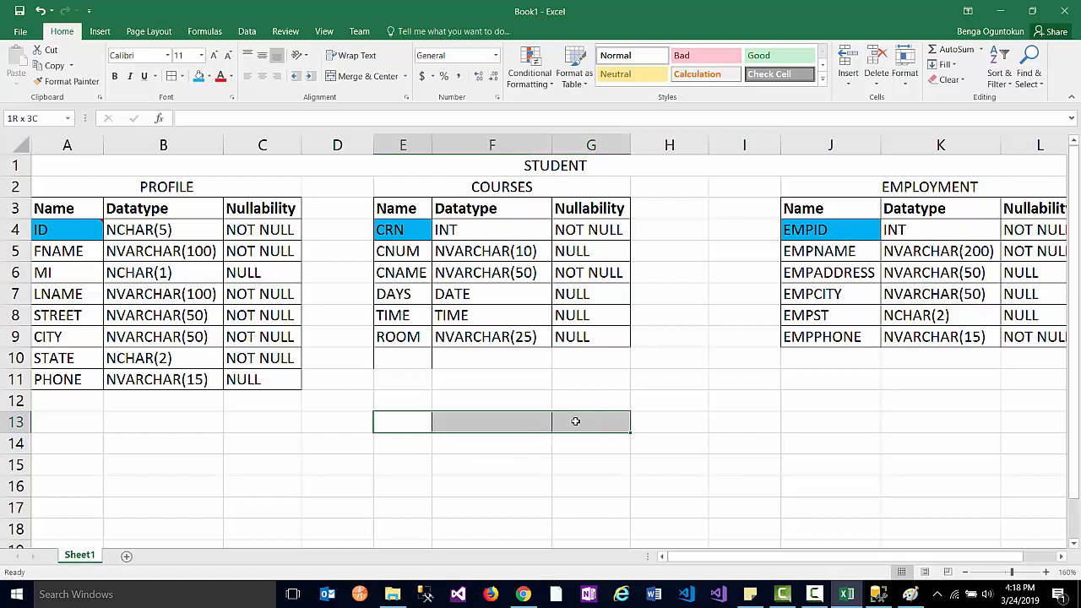
pyautogui.click(368, 76)
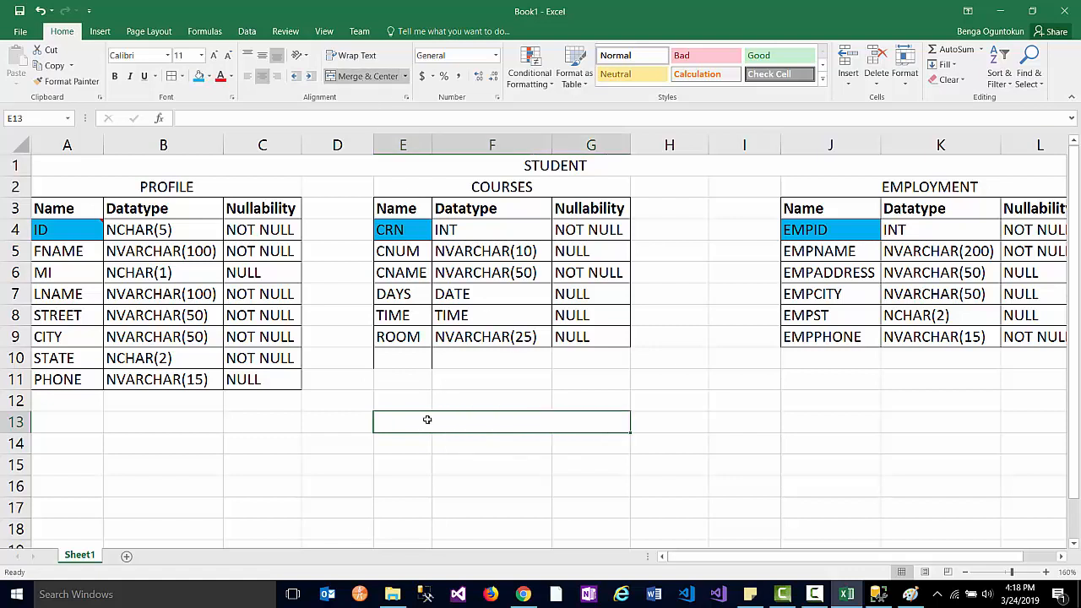
# - Type the title PROFILECOURSE into the merged cell
pyautogui.write('PROFI')
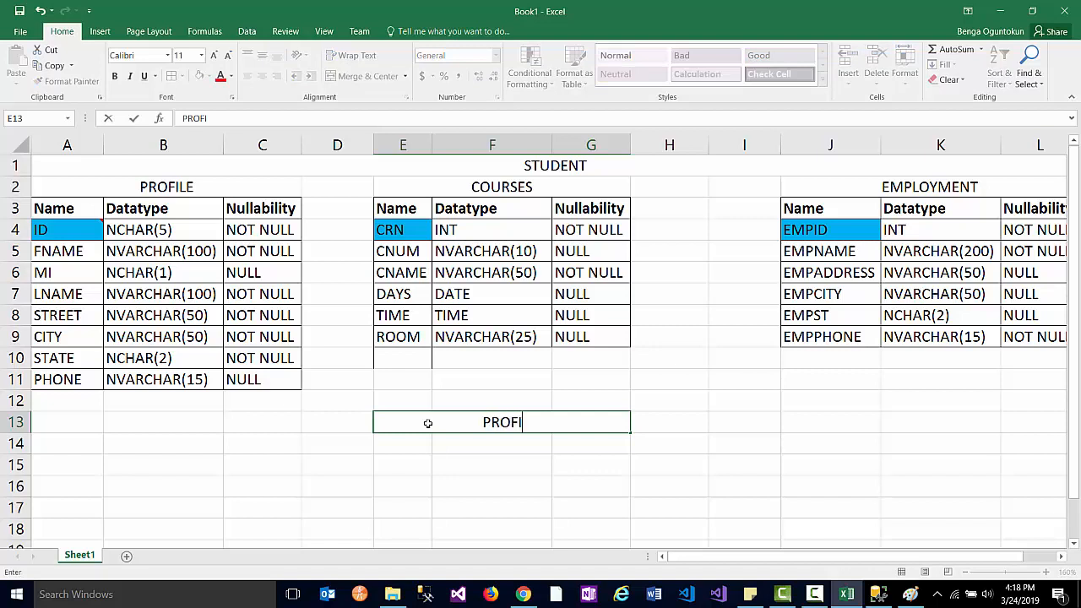
pyautogui.write('LE')
pyautogui.press('BackSpace')
pyautogui.press('BackSpace')
pyautogui.write('ILECOURSE')
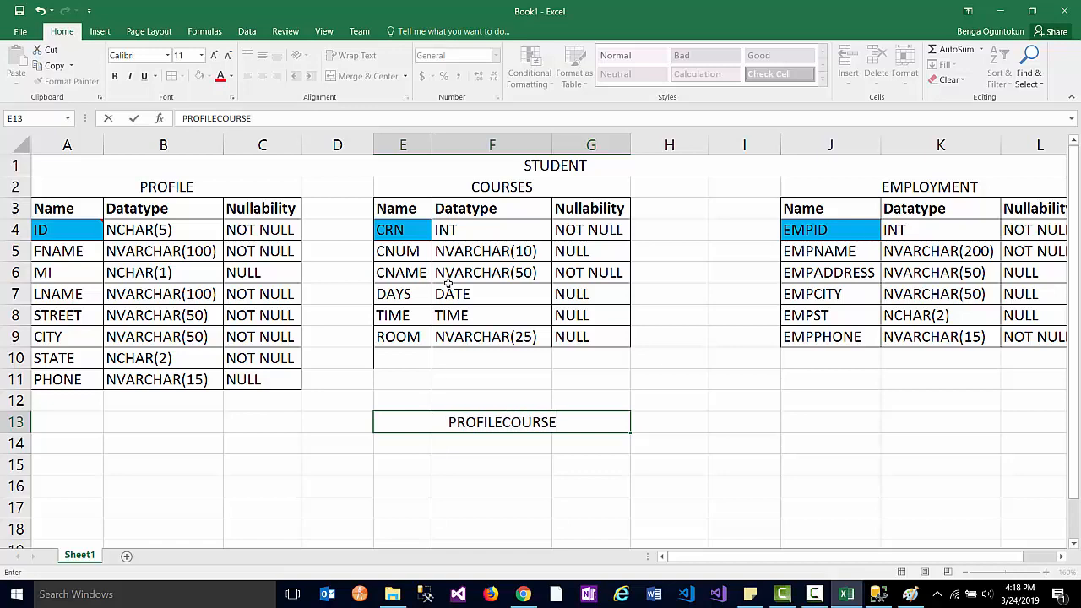
pyautogui.scroll(-1, 448, 284)
pyautogui.scroll(1, 448, 284)
pyautogui.click(910, 594)
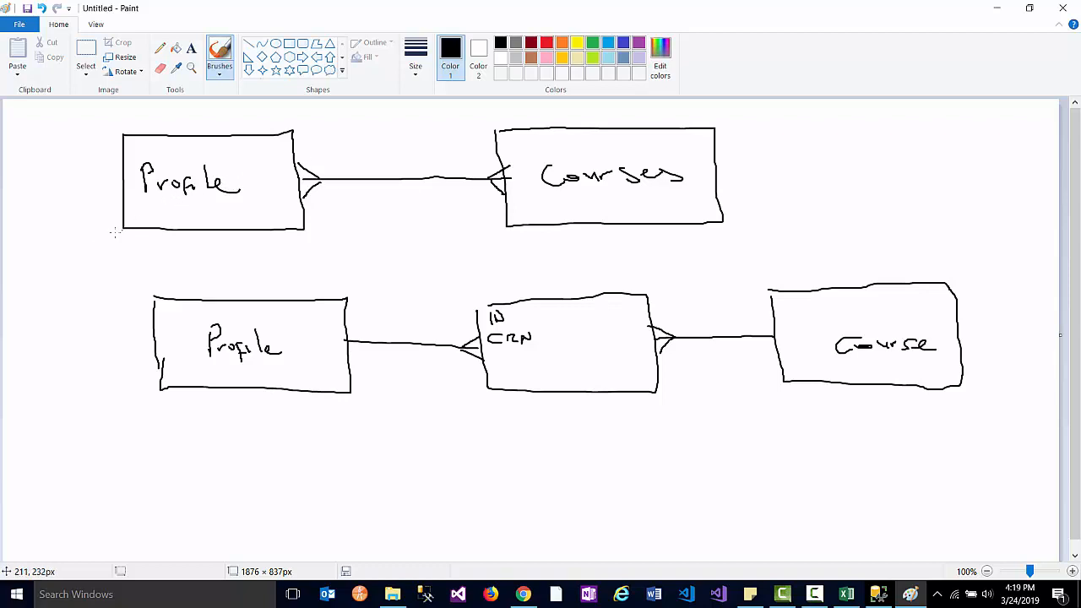
# - Draw an arrow off the top Profile box labelled 'Student', then commit the Excel title
pyautogui.moveTo(123, 229)
pyautogui.mouseDown()
pyautogui.moveTo(91, 246)
pyautogui.moveTo(80, 270)
pyautogui.moveTo(95, 271)
pyautogui.mouseUp()
pyautogui.moveTo(89, 264); pyautogui.dragTo(118, 270)
pyautogui.moveTo(126, 256); pyautogui.dragTo(139, 271)
pyautogui.moveTo(140, 271); pyautogui.dragTo(154, 265)
pyautogui.moveTo(150, 262); pyautogui.dragTo(152, 276)
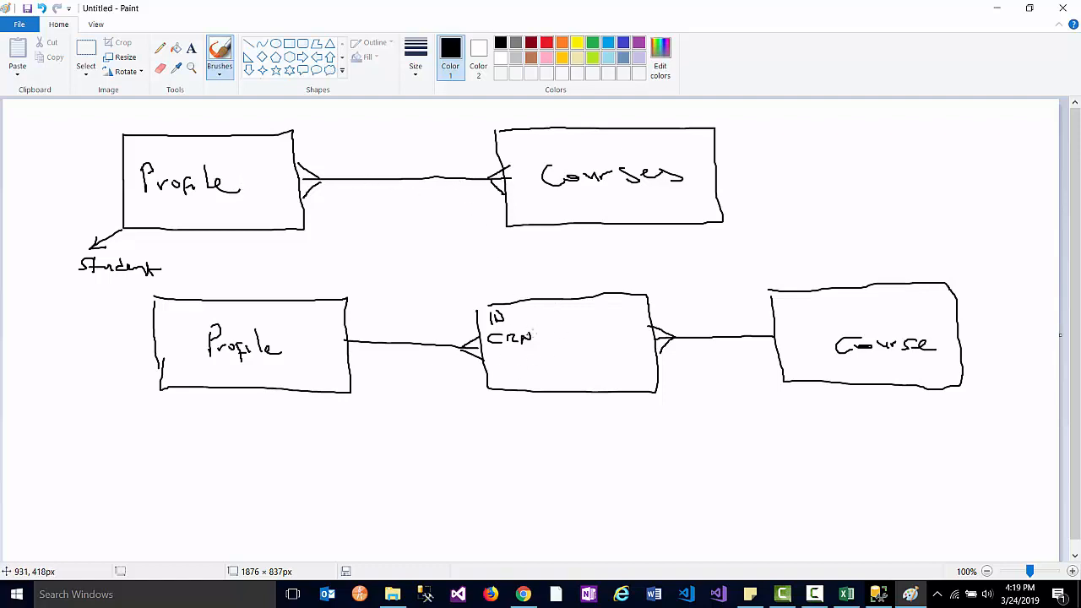
pyautogui.click(840, 594)
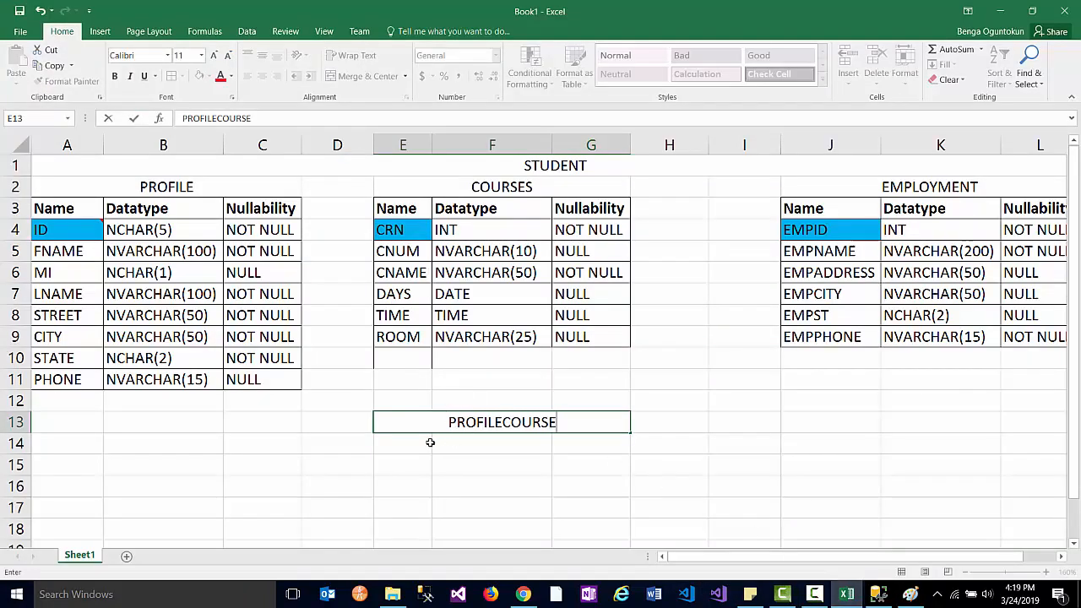
pyautogui.click(402, 443)
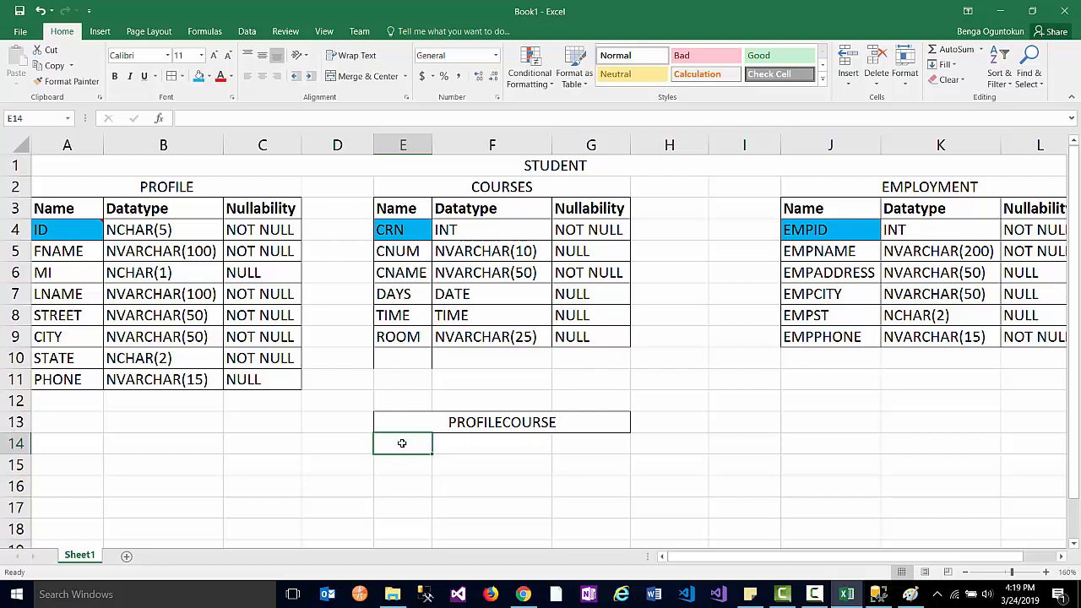
# - Copy the Name, Datatype and Nullability headers from COURSES into row 14
pyautogui.click(404, 201)
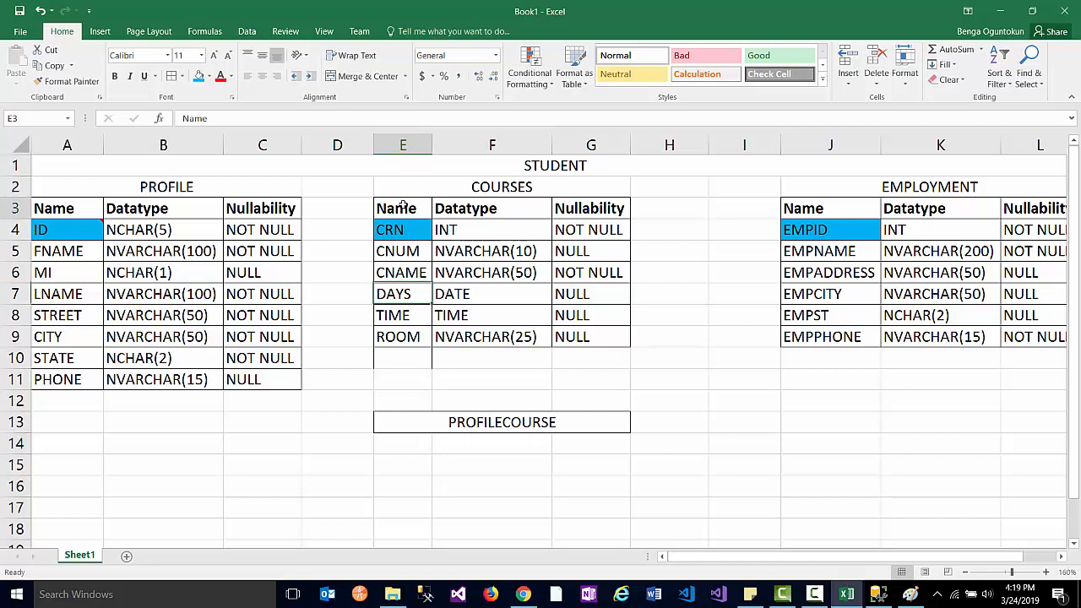
pyautogui.moveTo(625, 211); pyautogui.dragTo(626, 211)
pyautogui.hotkey('ctrl', 'c')
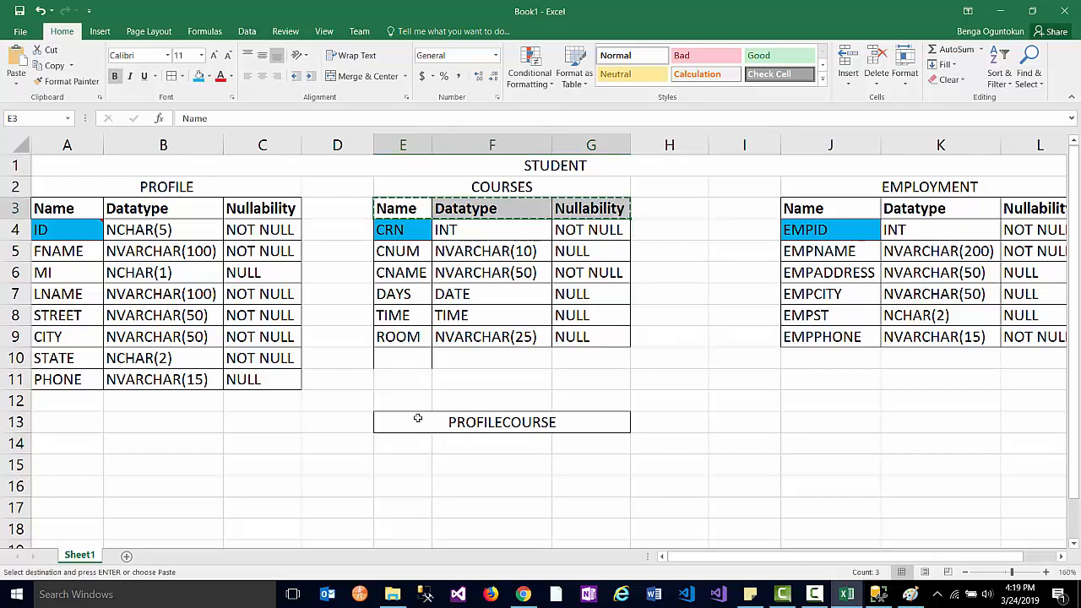
pyautogui.click(402, 445)
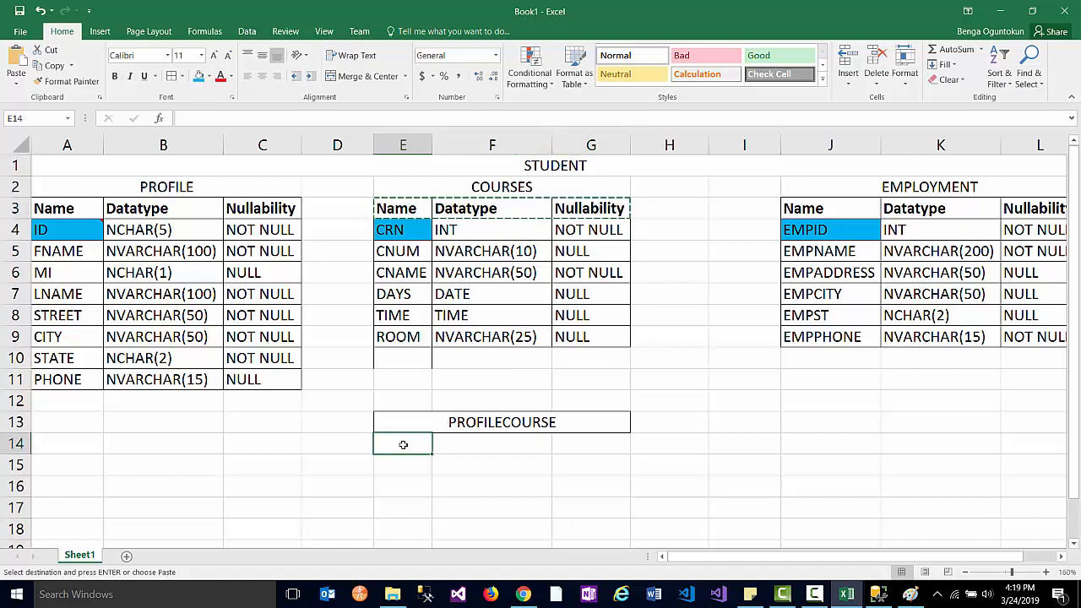
pyautogui.hotkey('ctrl', 'v')
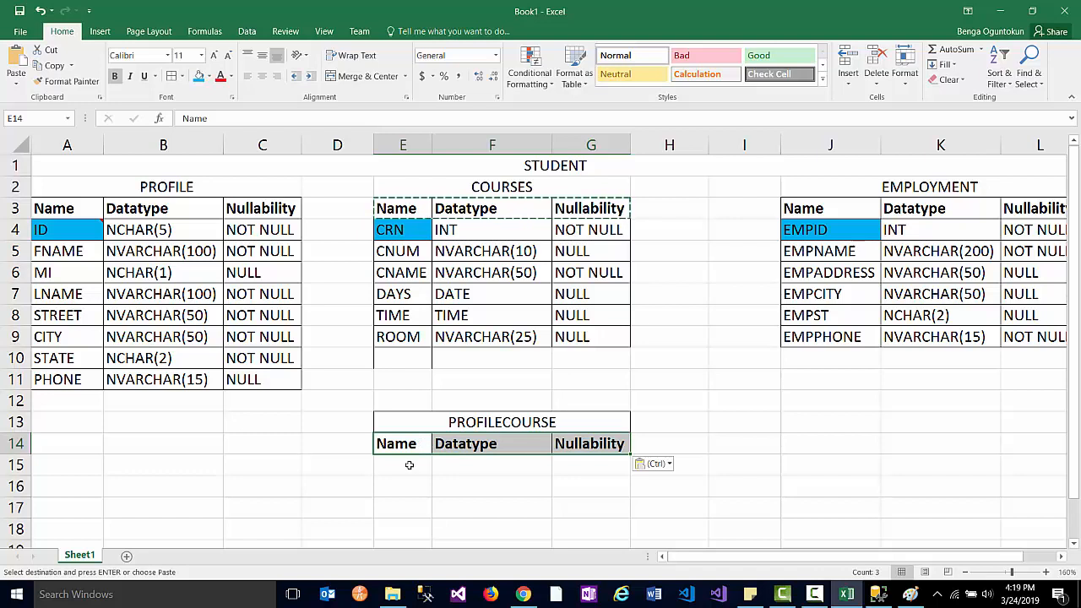
# - Enter ID in E15 and CRN in E16 and fill both cells blue as keys
pyautogui.click(409, 464)
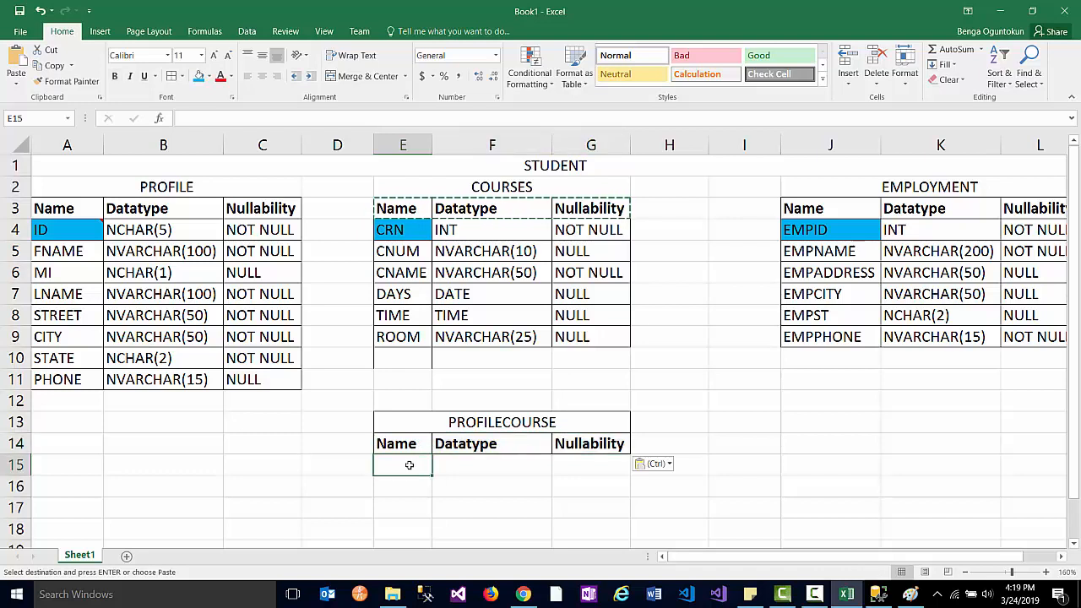
pyautogui.write('ID')
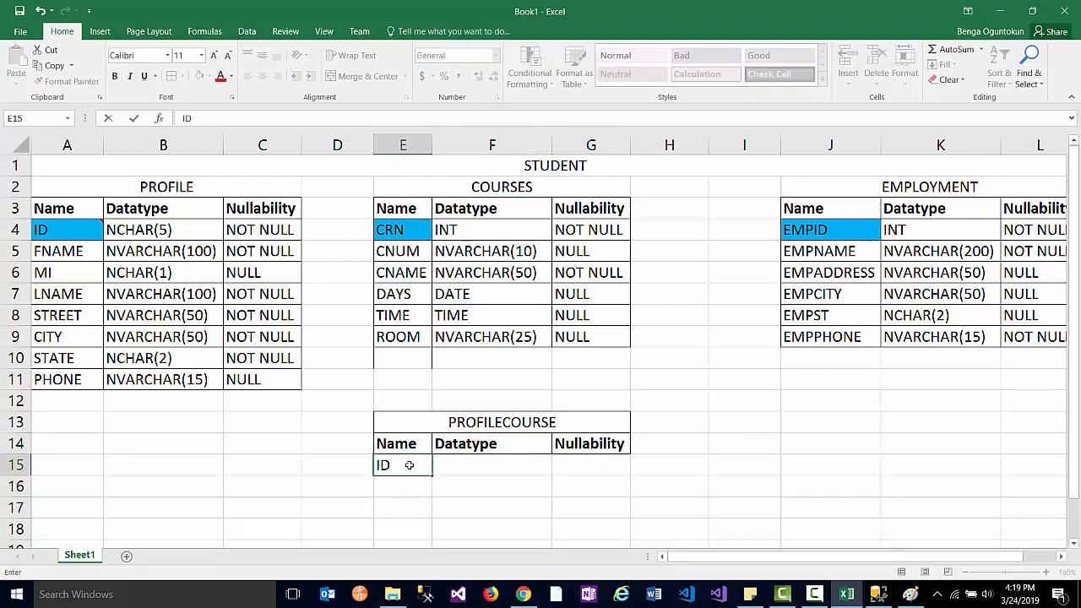
pyautogui.click(404, 486)
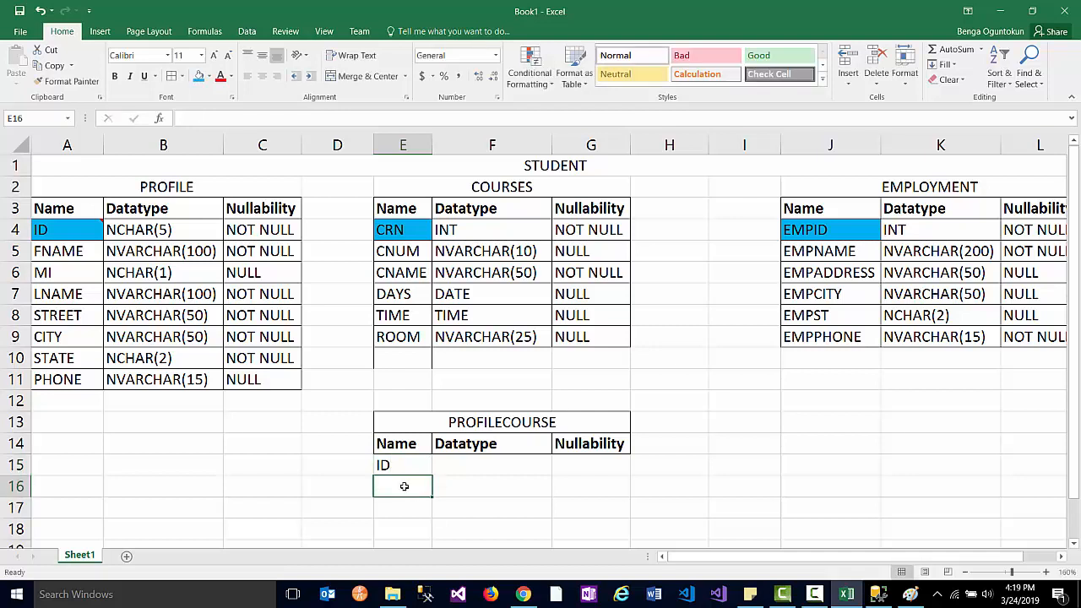
pyautogui.write('CRN')
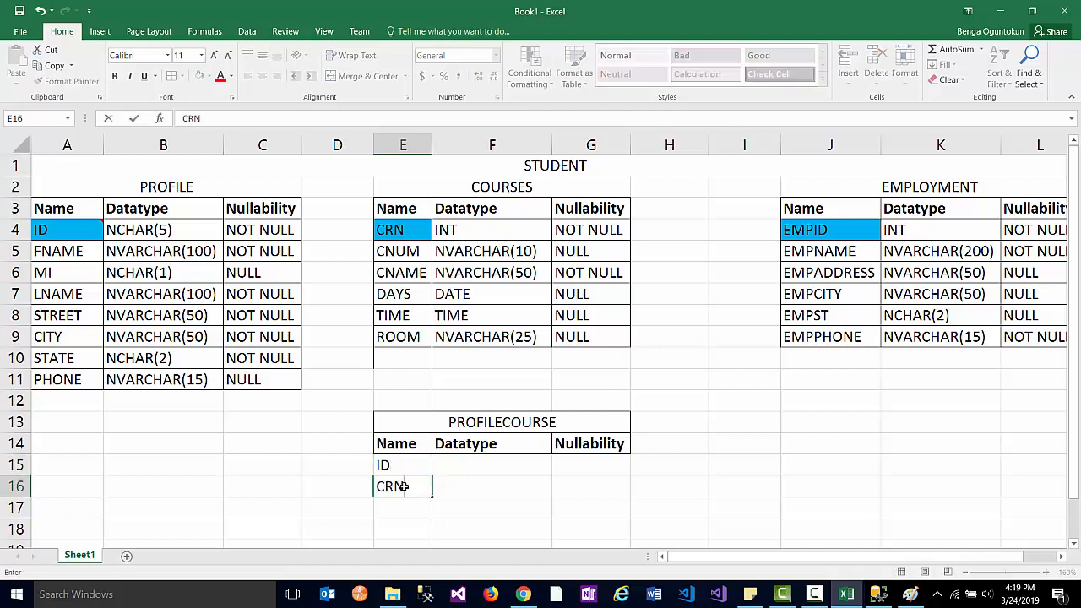
pyautogui.moveTo(397, 463); pyautogui.dragTo(400, 486)
pyautogui.click(199, 76)
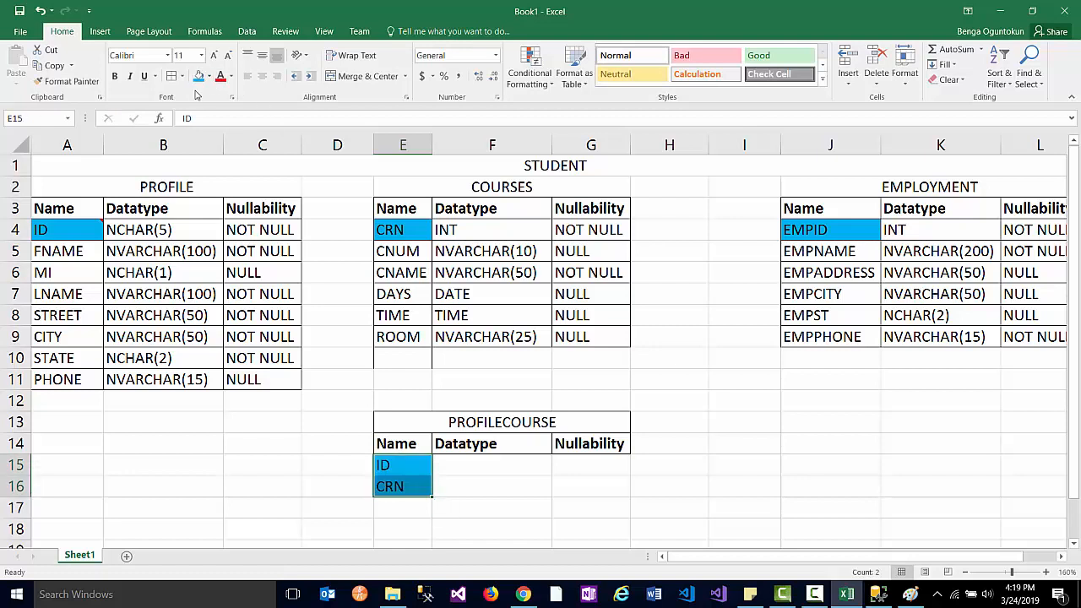
pyautogui.click(472, 470)
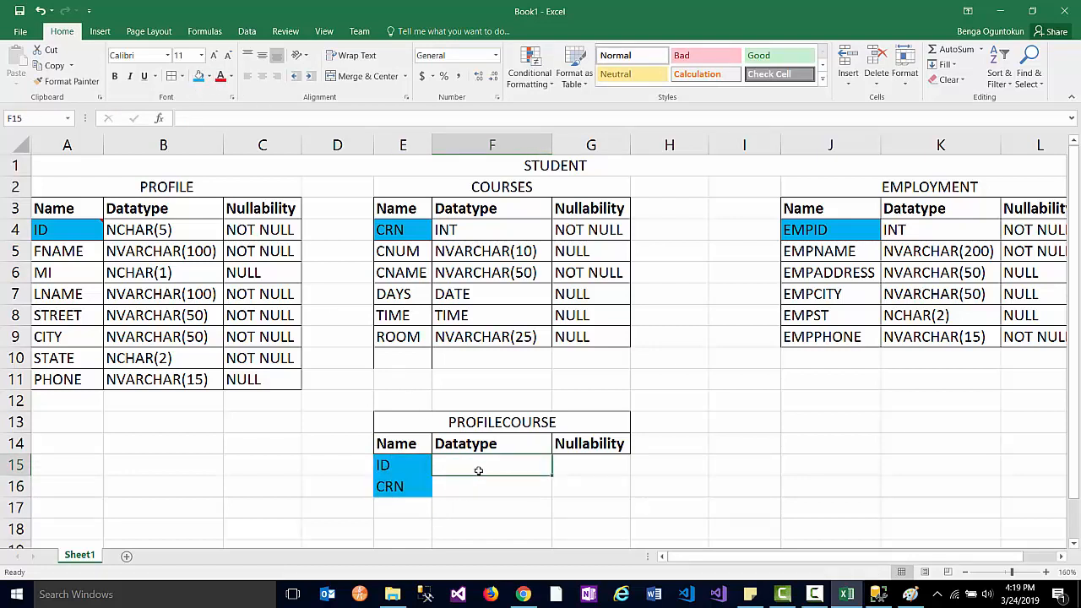
# - Copy PROFILE's NCHAR(5) and NOT NULL into the ID row of PROFILECOURSE
pyautogui.moveTo(173, 230); pyautogui.dragTo(257, 230)
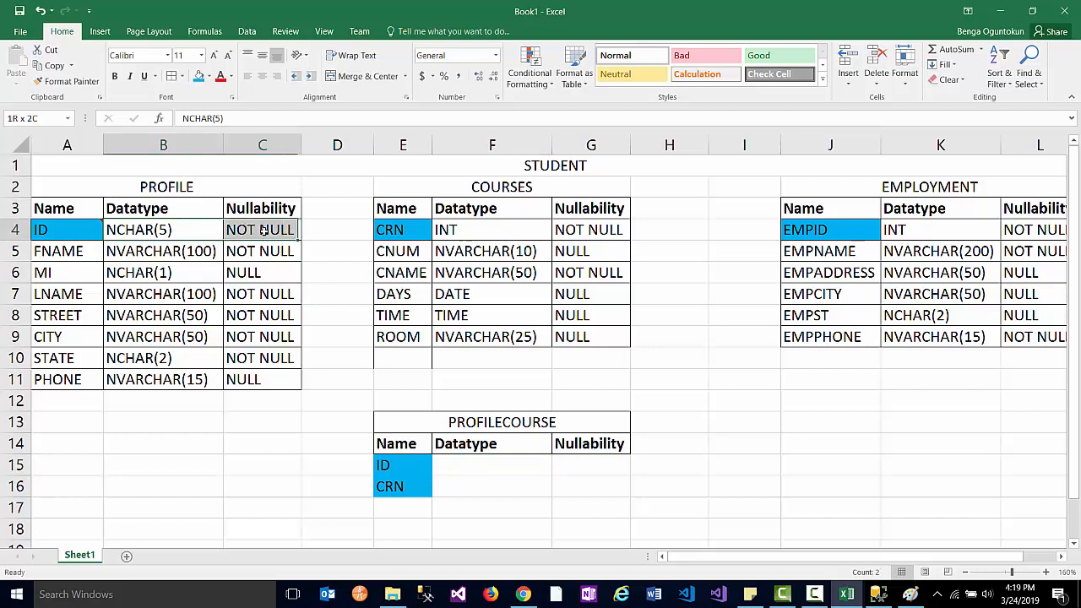
pyautogui.hotkey('ctrl', 'c')
pyautogui.click(470, 465)
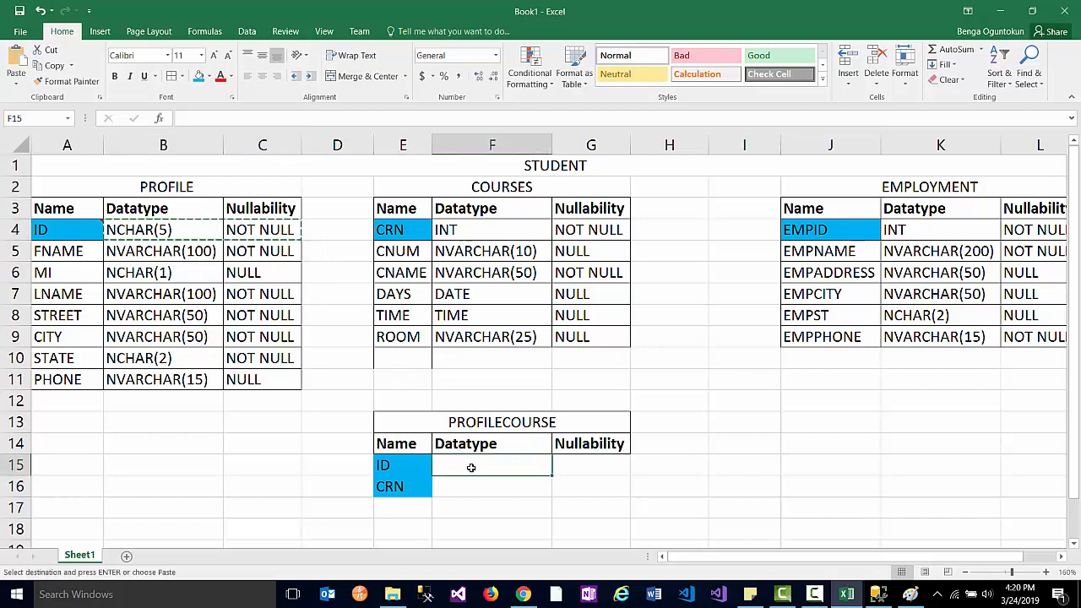
pyautogui.click(485, 480)
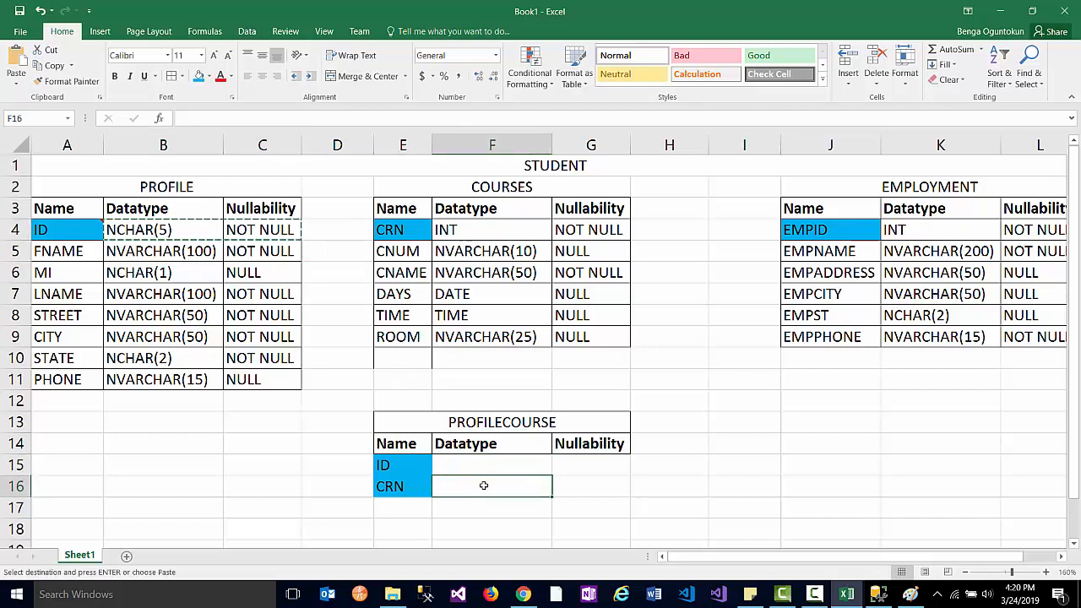
pyautogui.click(485, 467)
pyautogui.hotkey('ctrl', 'v')
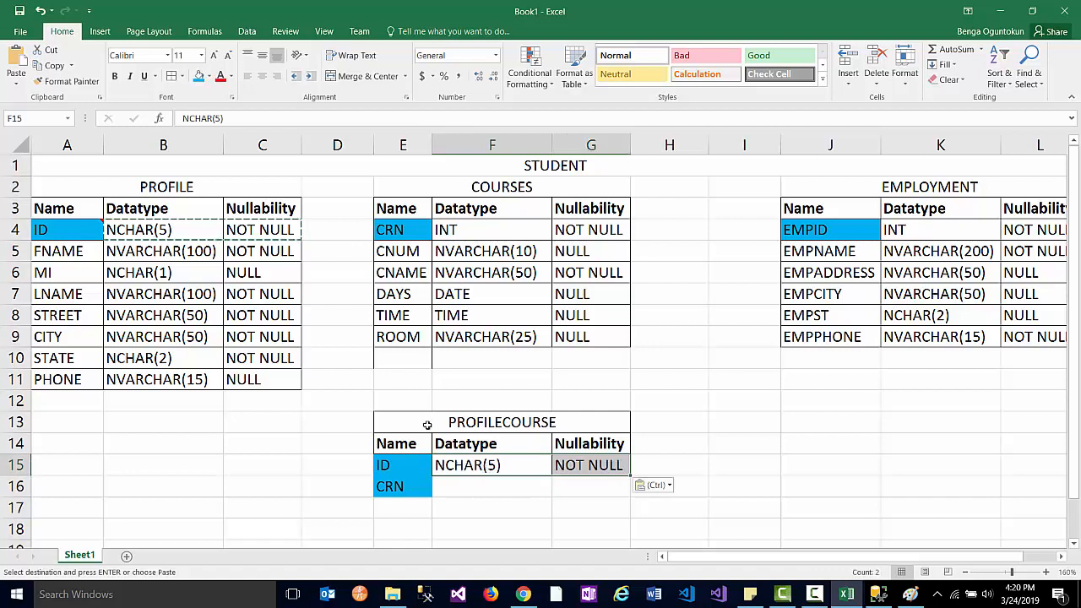
# - Copy COURSES' INT and NOT NULL into the CRN row of PROFILECOURSE
pyautogui.click(447, 230)
pyautogui.click(579, 231)
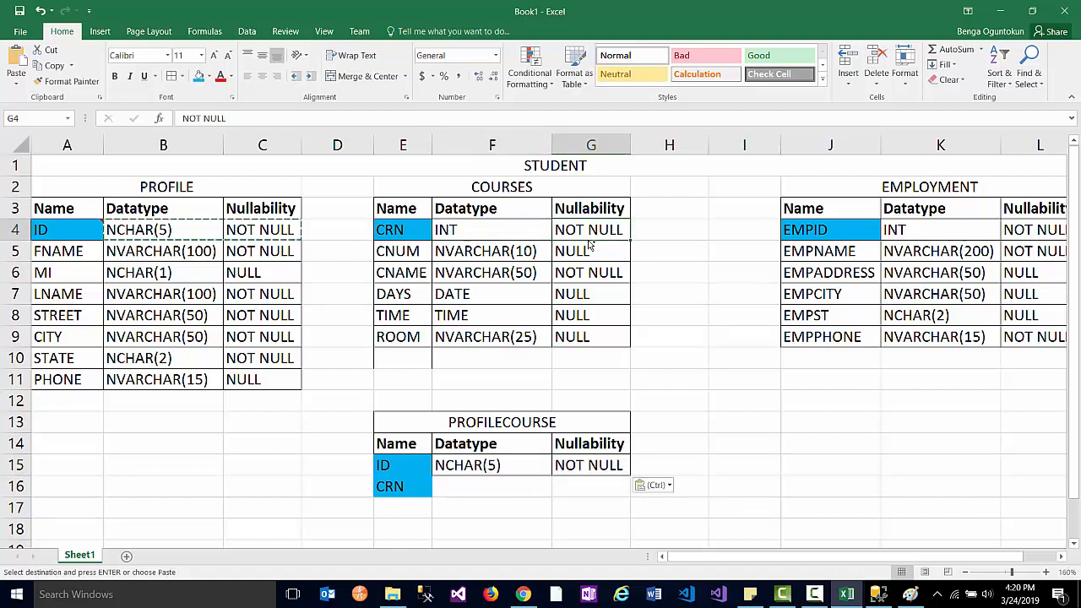
pyautogui.hotkey('ctrl', 'c')
pyautogui.click(475, 491)
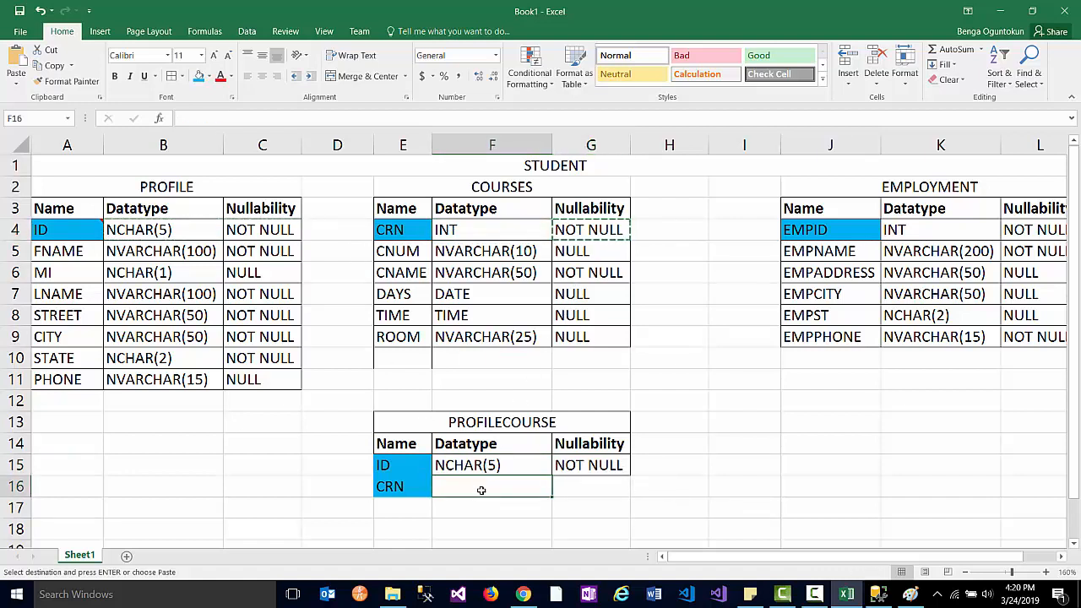
pyautogui.hotkey('ctrl', 'v')
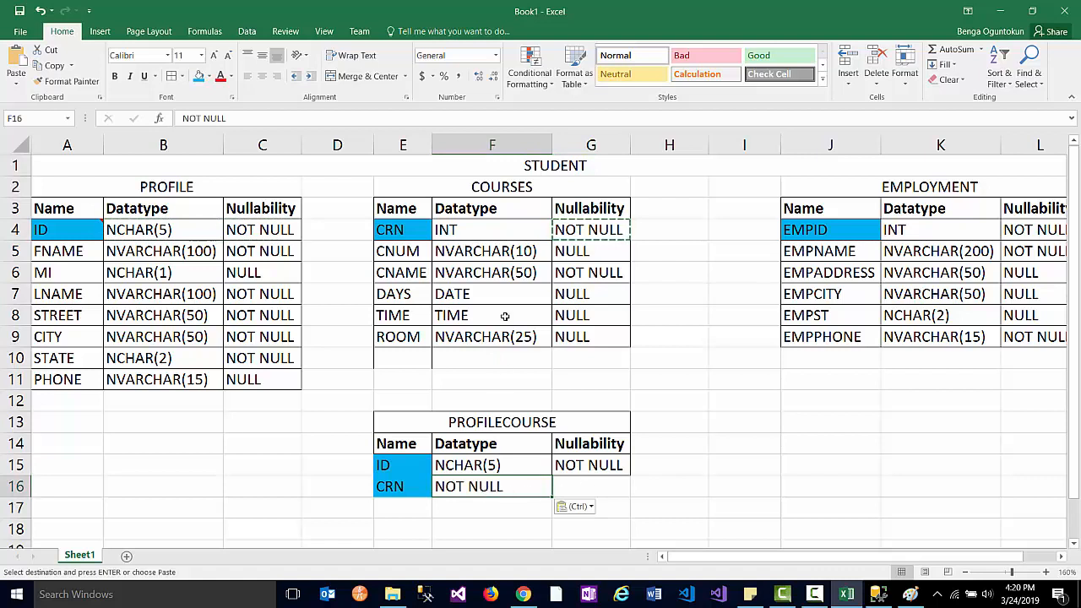
pyautogui.click(476, 252)
pyautogui.click(476, 233)
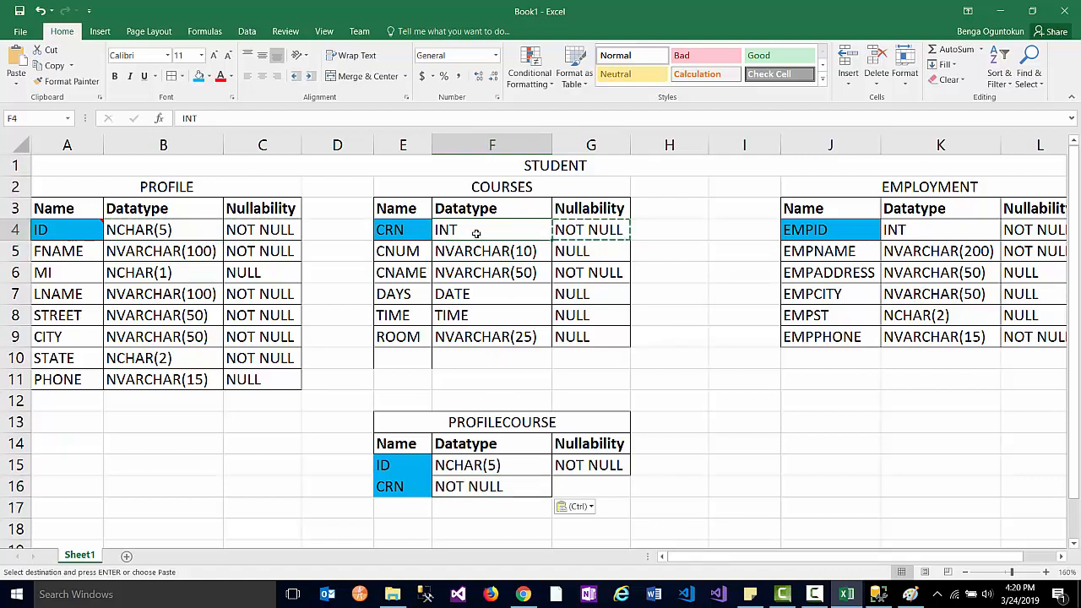
pyautogui.keyDown('shift'); pyautogui.click(581, 229); pyautogui.keyUp('shift')
pyautogui.hotkey('ctrl', 'c')
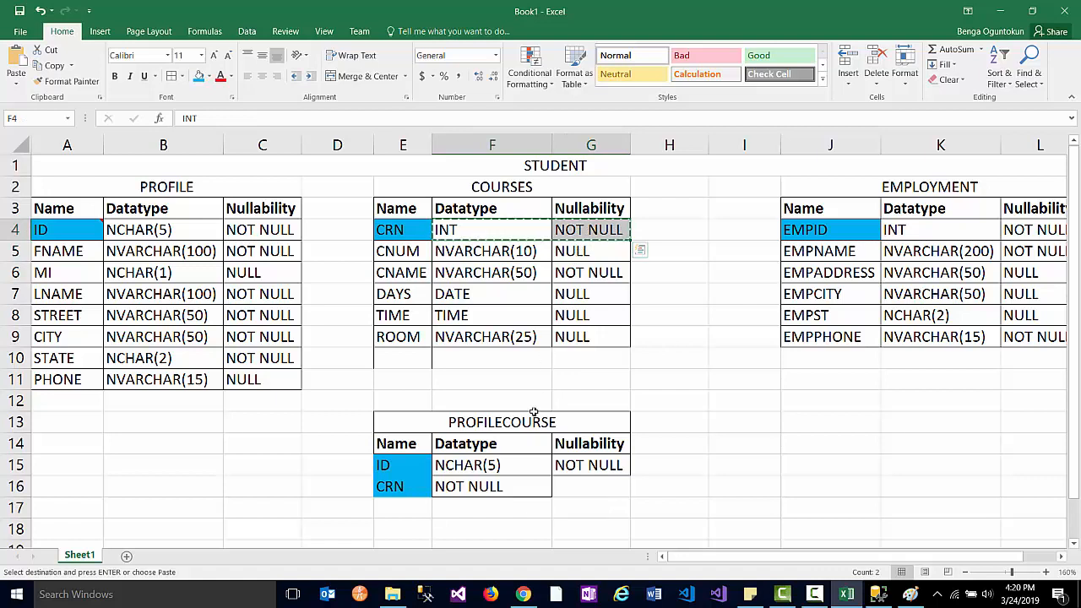
pyautogui.click(479, 488)
pyautogui.hotkey('ctrl', 'v')
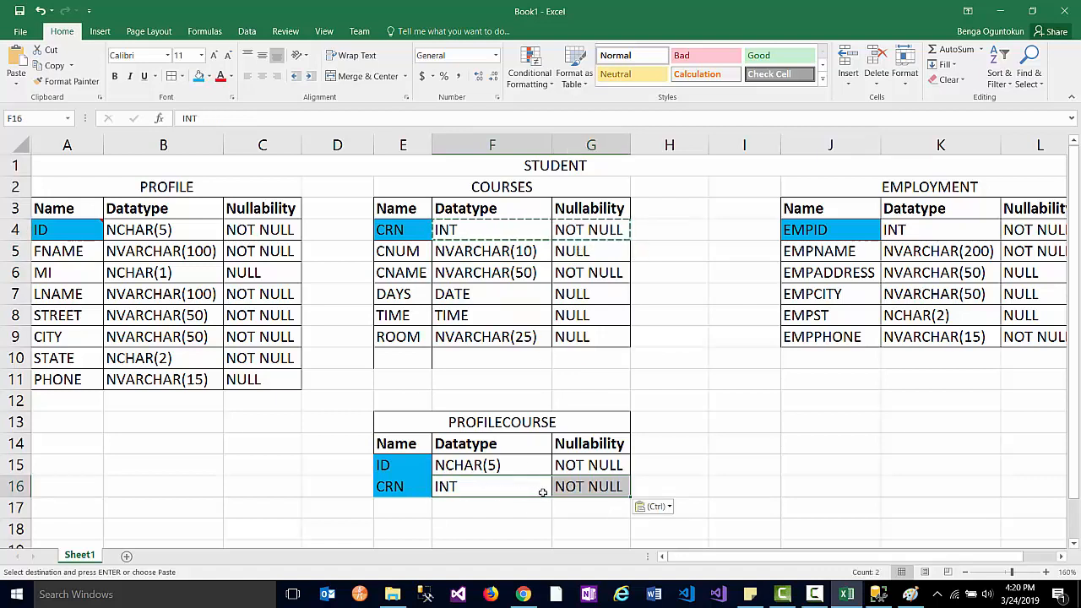
# - Cancel the pending copy and move the Excel window aside to reveal Paint
pyautogui.moveTo(557, 505); pyautogui.dragTo(498, 507)
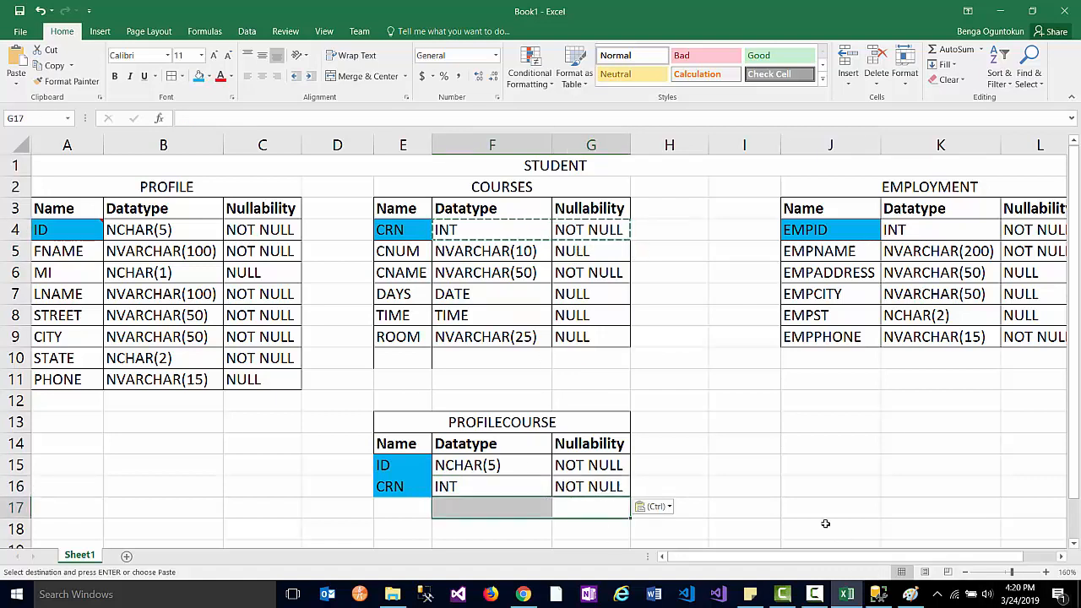
pyautogui.moveTo(393, 441); pyautogui.dragTo(595, 486)
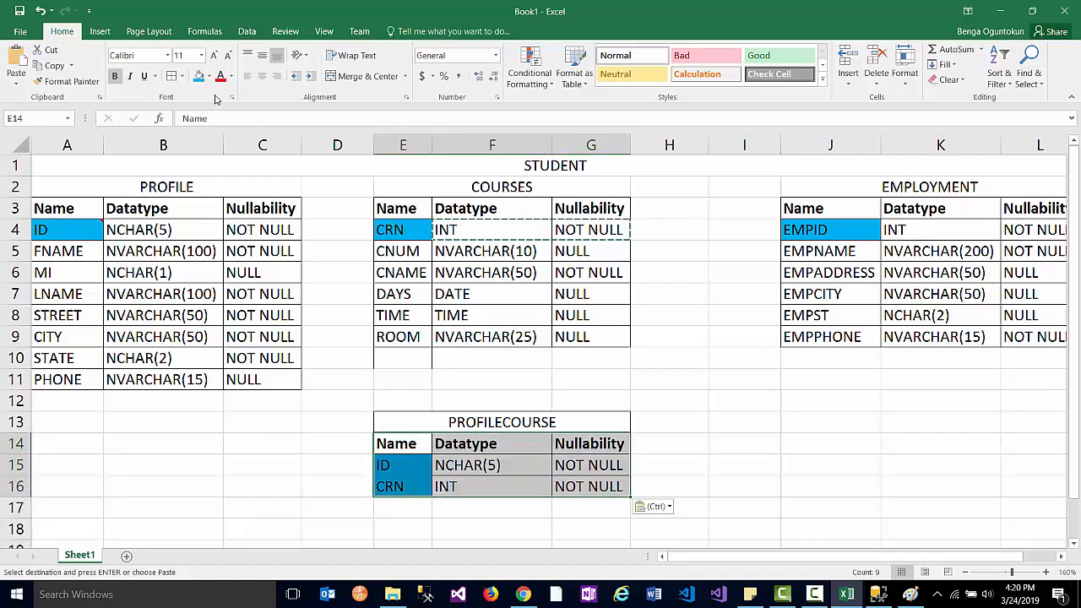
pyautogui.press('Escape')
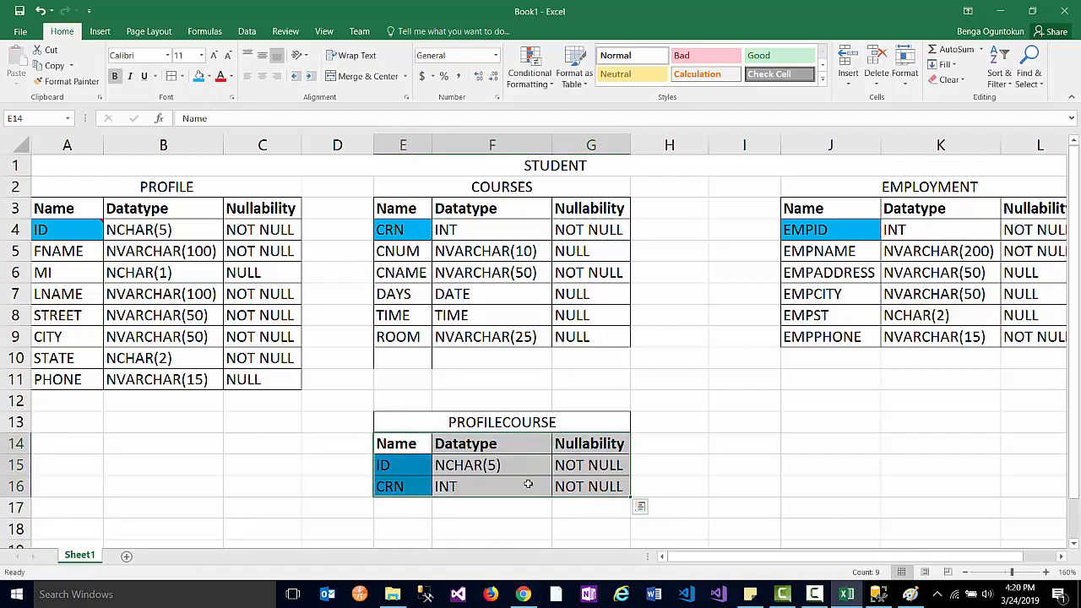
pyautogui.moveTo(546, 12); pyautogui.dragTo(1080, 40)
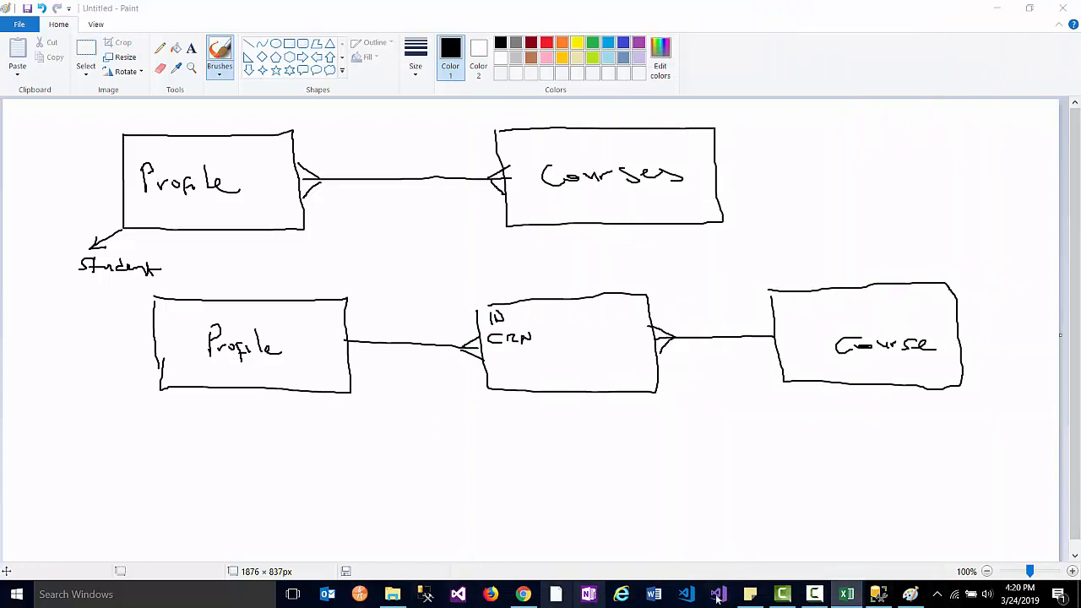
# - Start a new table in the STUDENT database's Tables folder
pyautogui.click(878, 594)
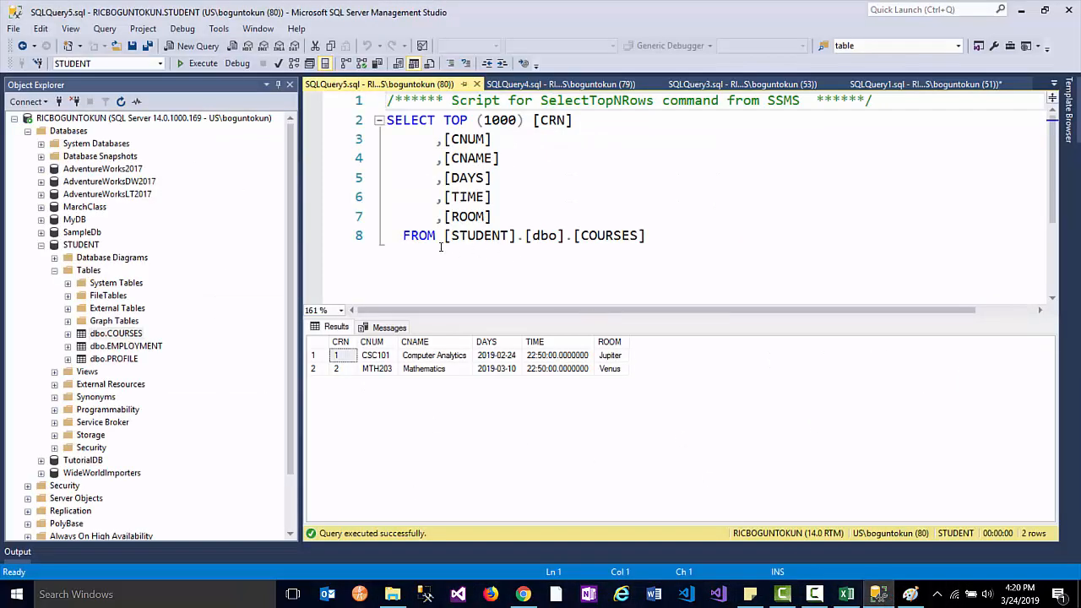
pyautogui.click(88, 271)
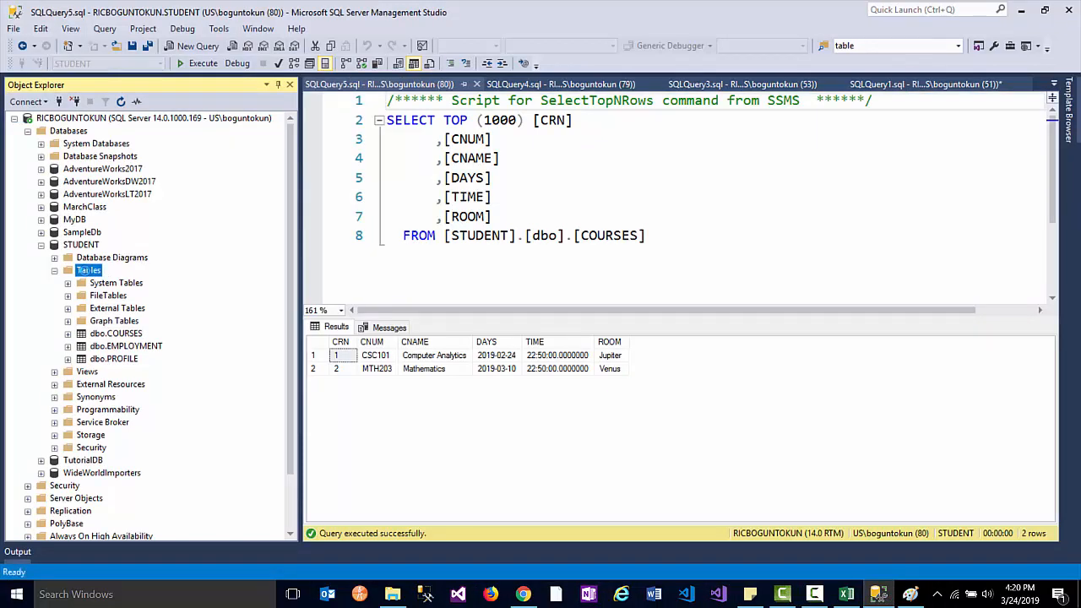
pyautogui.rightClick(88, 271)
pyautogui.moveTo(114, 281)
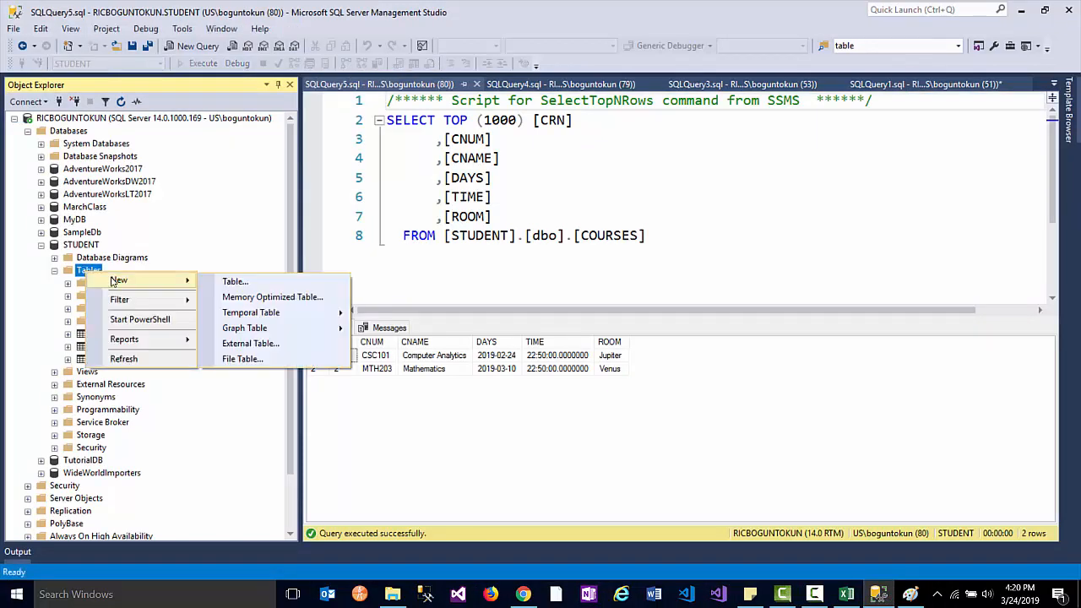
pyautogui.click(244, 281)
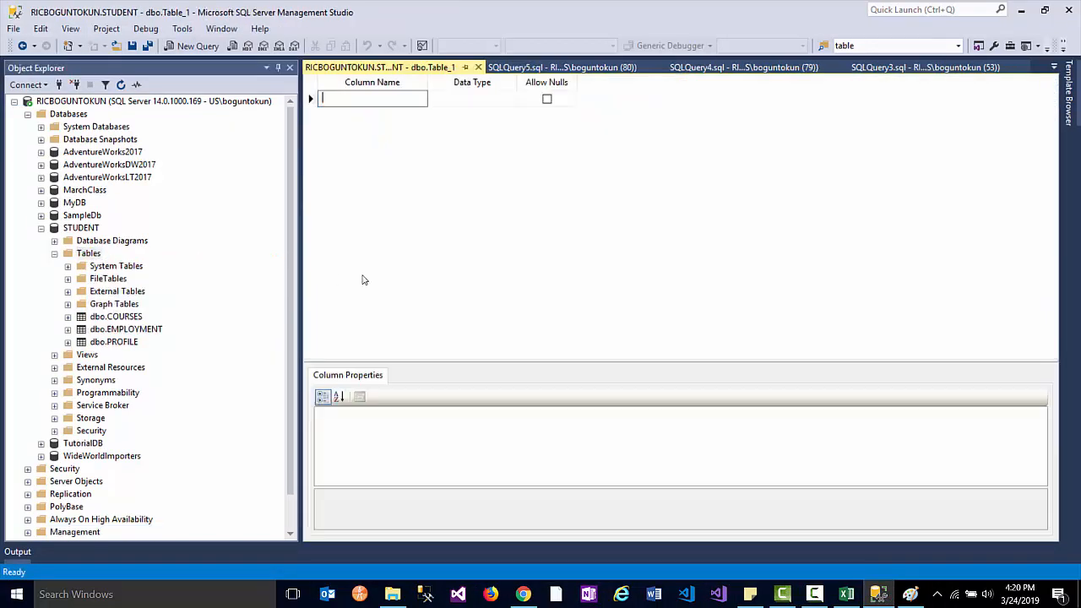
# - Add column ID as nchar(5) that disallows nulls
pyautogui.click(306, 97)
pyautogui.click(372, 99)
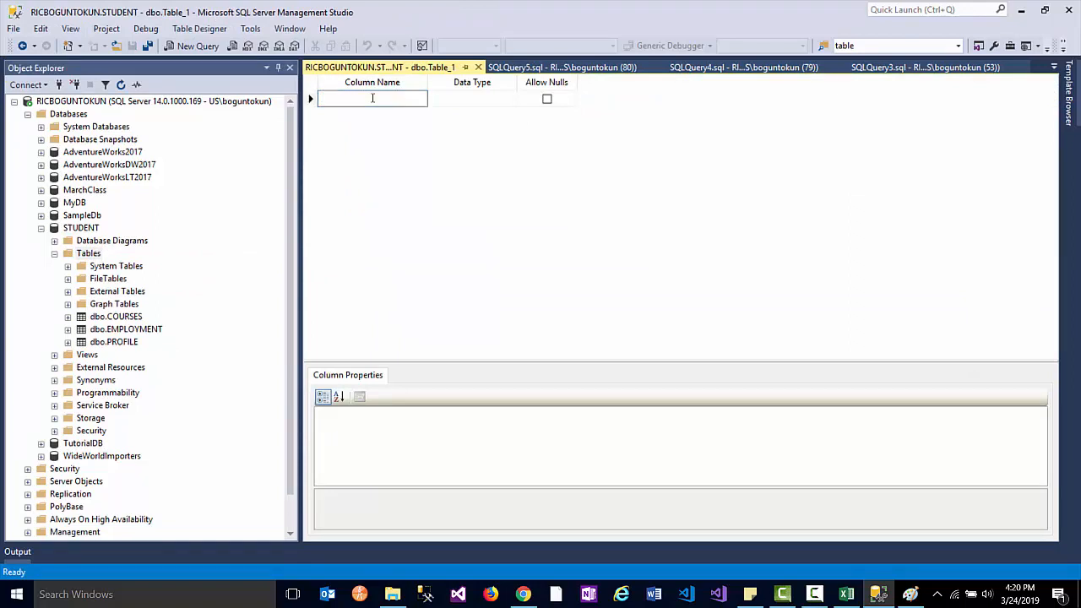
pyautogui.write('ID')
pyautogui.press('Tab')
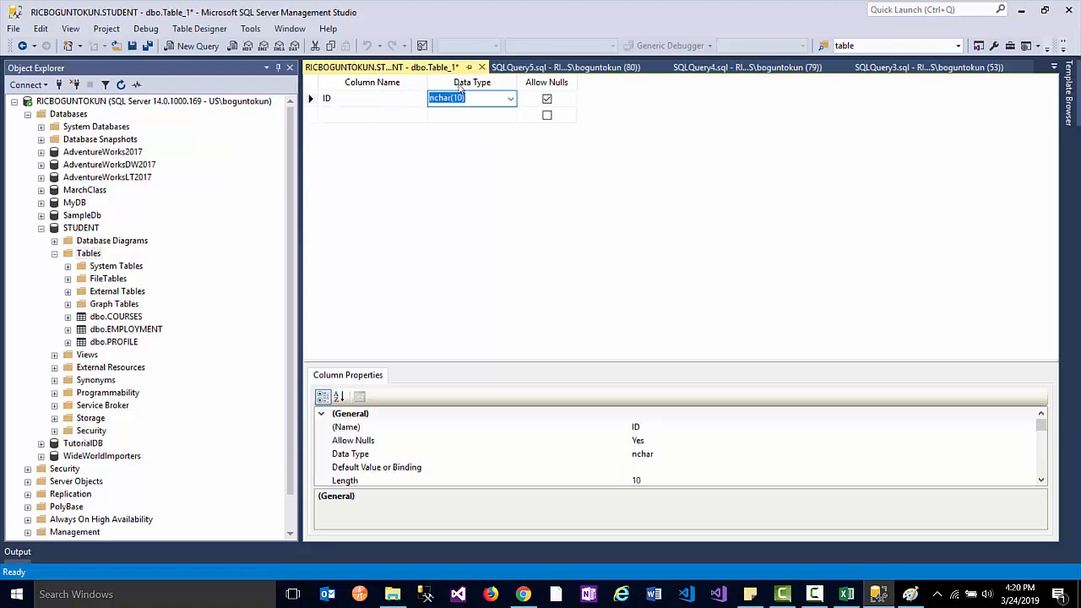
pyautogui.moveTo(462, 96); pyautogui.dragTo(369, 77)
pyautogui.write('5')
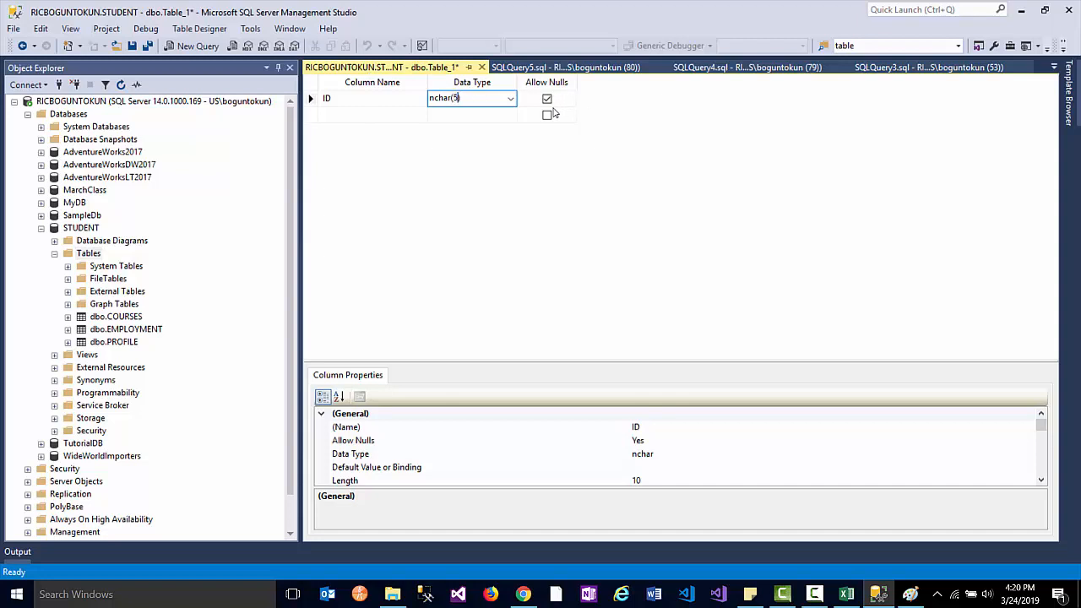
pyautogui.click(547, 100)
# - Add column CRN as int that disallows nulls, then select both rows
pyautogui.click(342, 115)
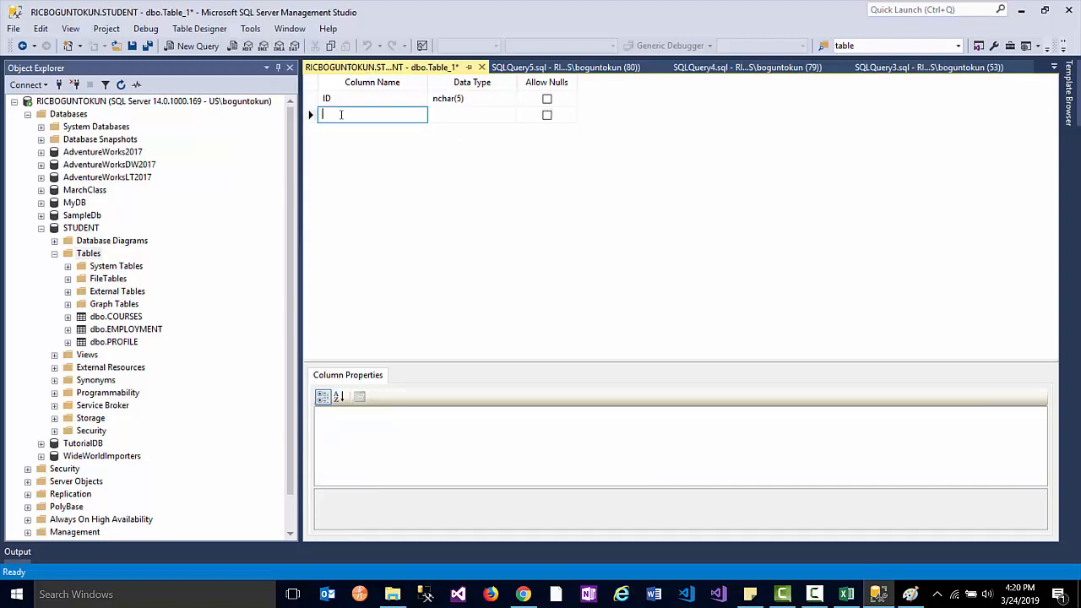
pyautogui.write('CRN')
pyautogui.press('Tab')
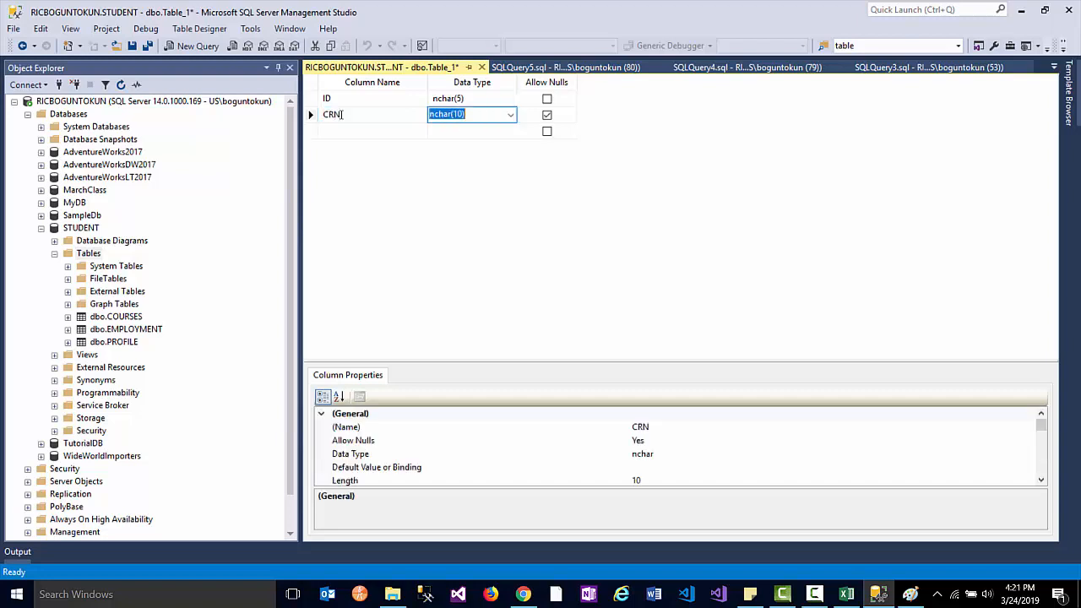
pyautogui.write('int')
pyautogui.press('Tab')
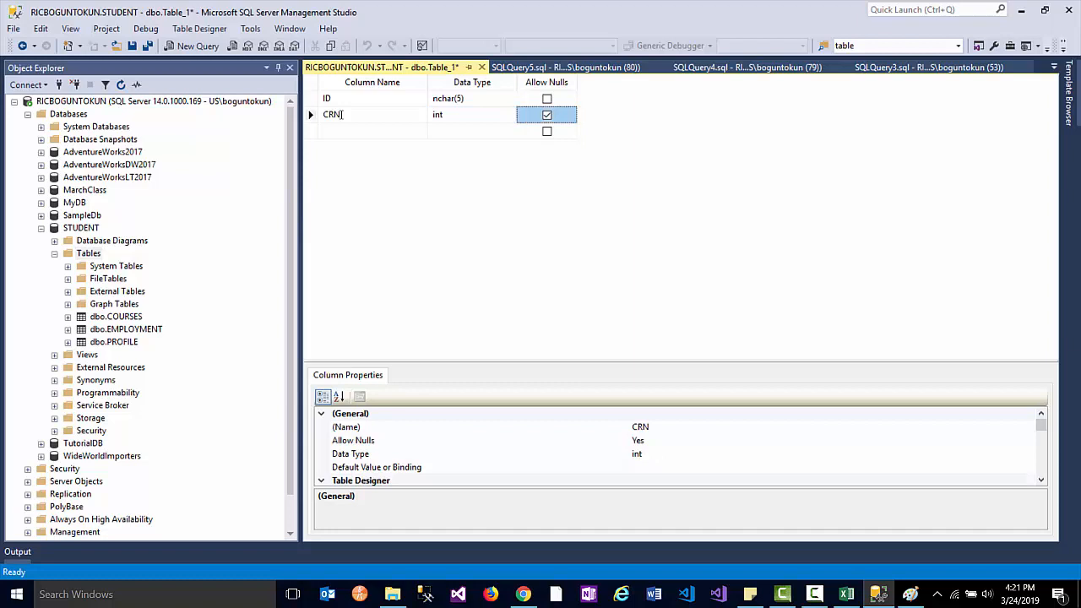
pyautogui.click(546, 116)
pyautogui.click(310, 99)
pyautogui.keyDown('shift'); pyautogui.click(308, 116); pyautogui.keyUp('shift')
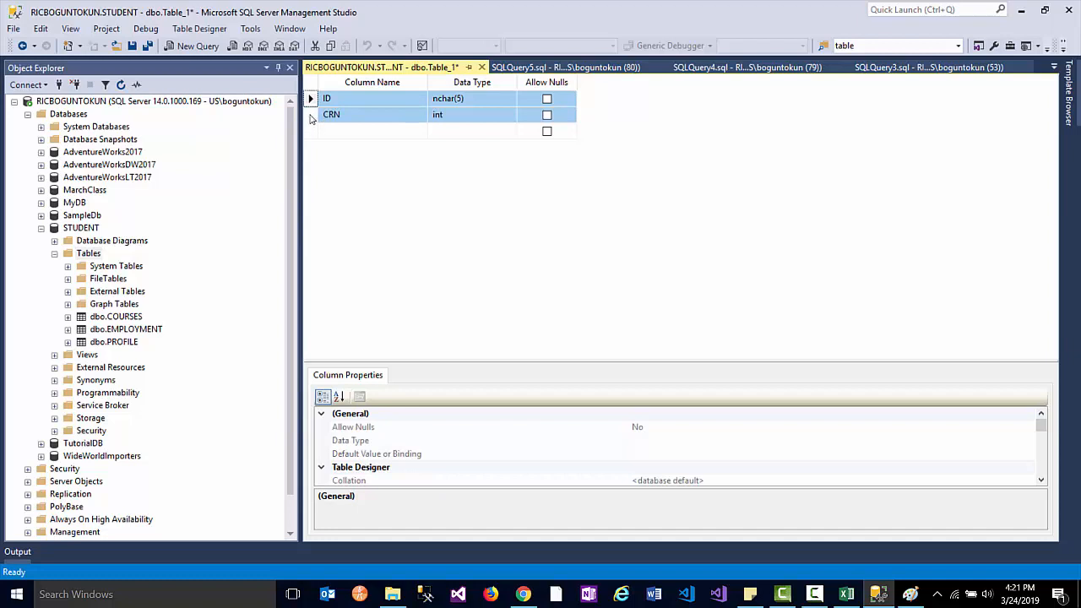
# - Try Set Primary Key on ID, then CRN, then both, and remove it again
pyautogui.click(311, 99)
pyautogui.rightClick(311, 99)
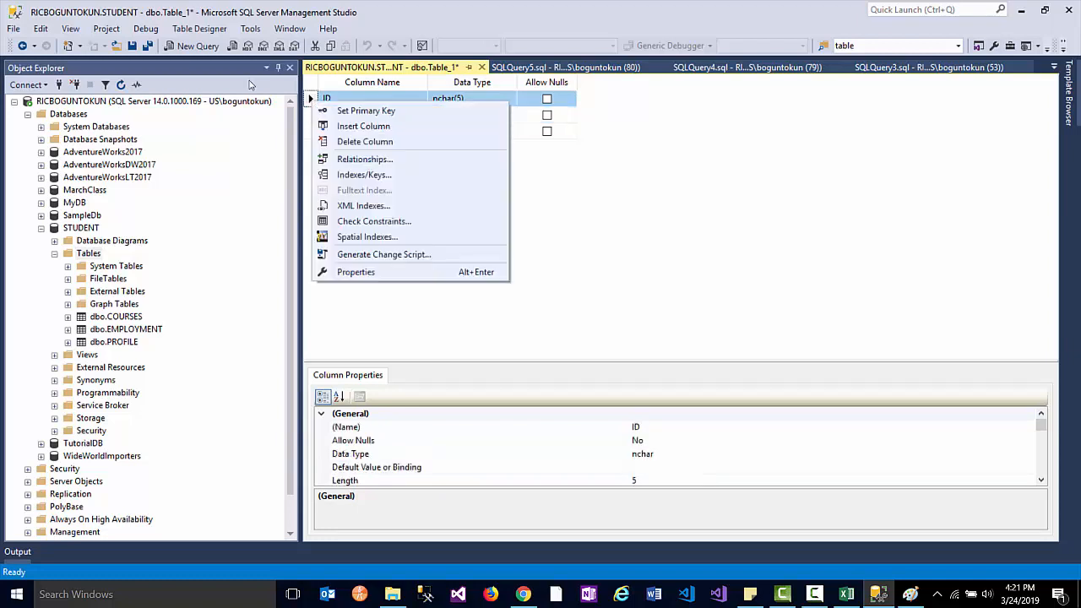
pyautogui.click(323, 110)
pyautogui.click(310, 116)
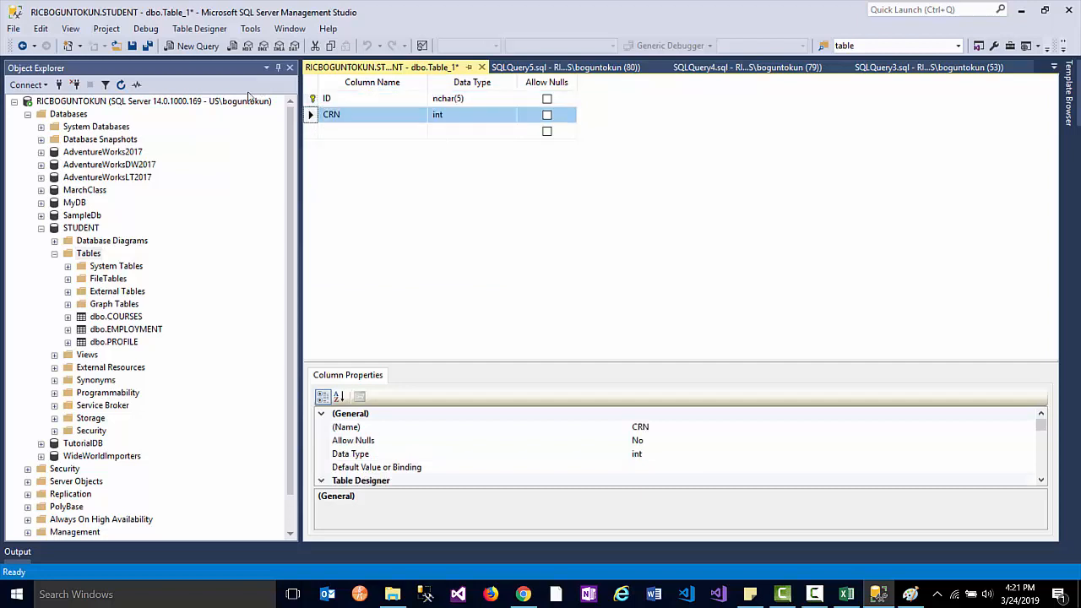
pyautogui.rightClick(309, 115)
pyautogui.click(332, 127)
pyautogui.click(311, 98)
pyautogui.keyDown('ctrl'); pyautogui.click(312, 115); pyautogui.keyUp('ctrl')
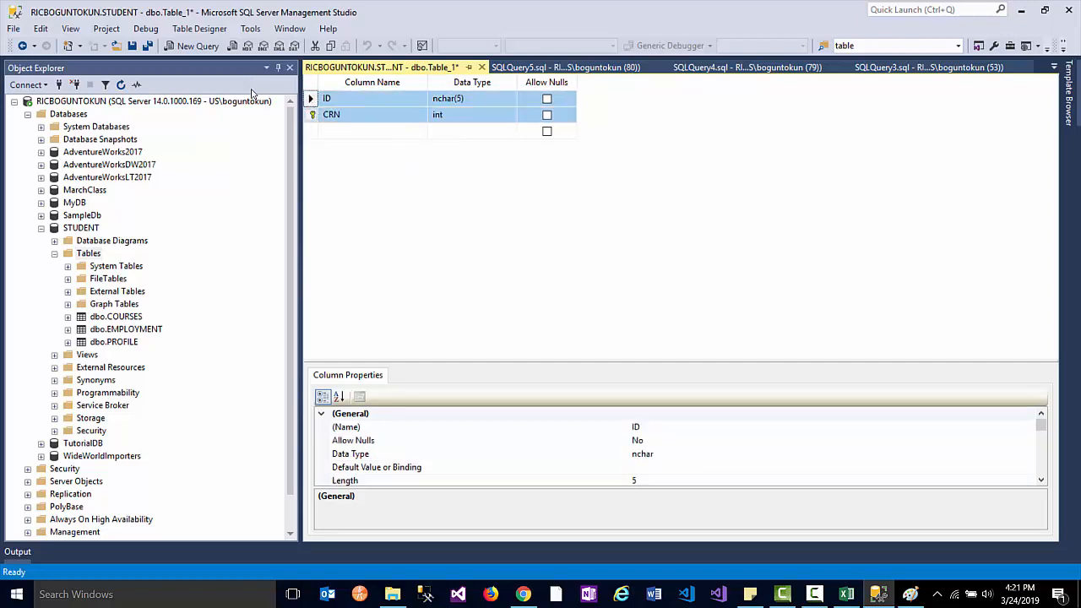
pyautogui.rightClick(311, 116)
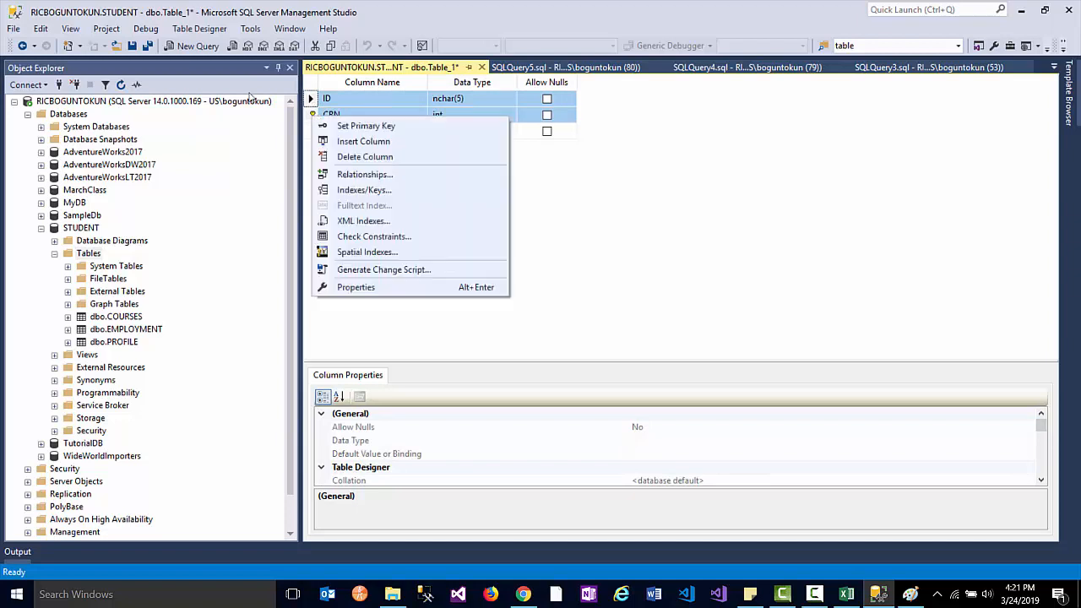
pyautogui.click(338, 127)
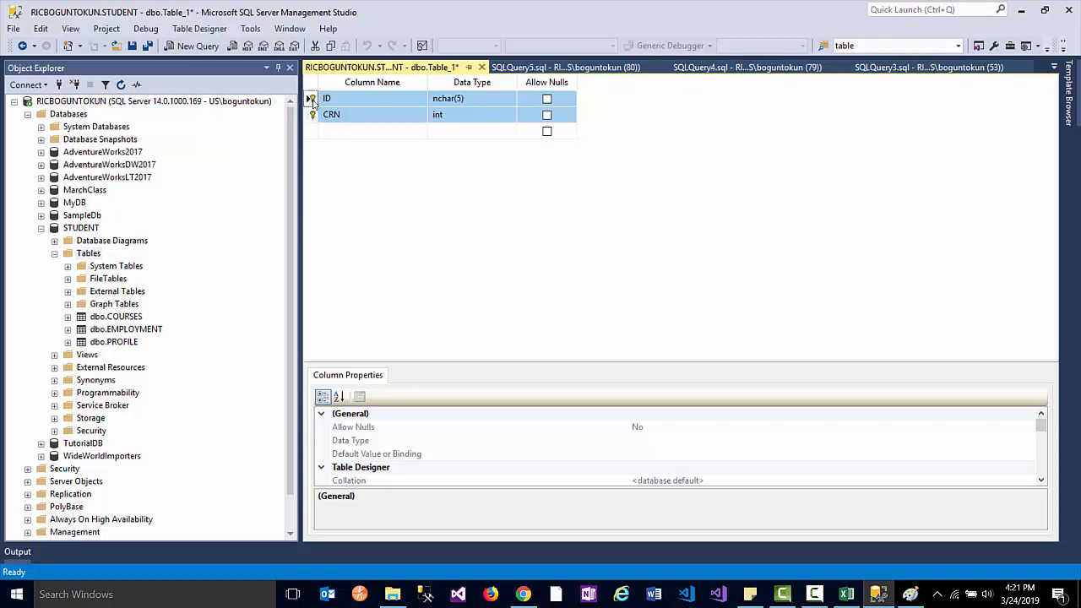
pyautogui.rightClick(312, 99)
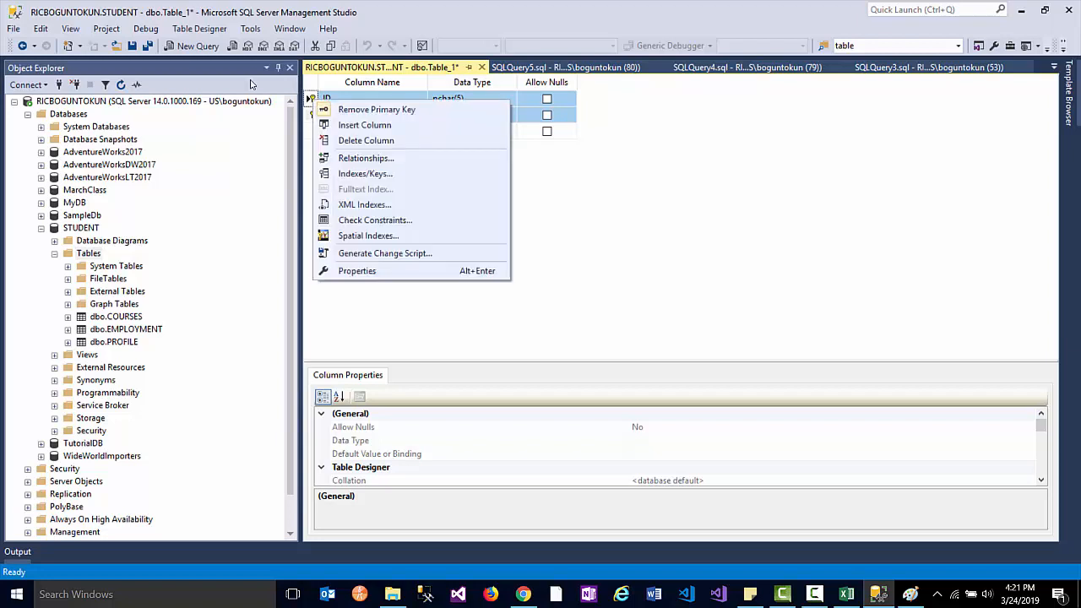
pyautogui.click(328, 108)
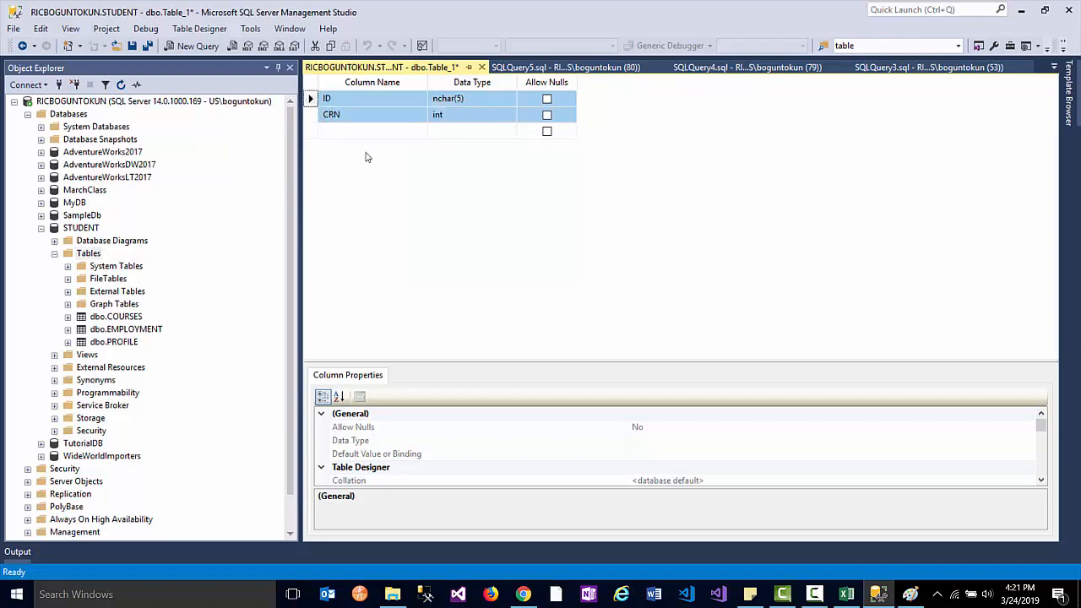
# - Select the ID and CRN rows together and set them as the composite primary key
pyautogui.click(393, 134)
pyautogui.press('Escape')
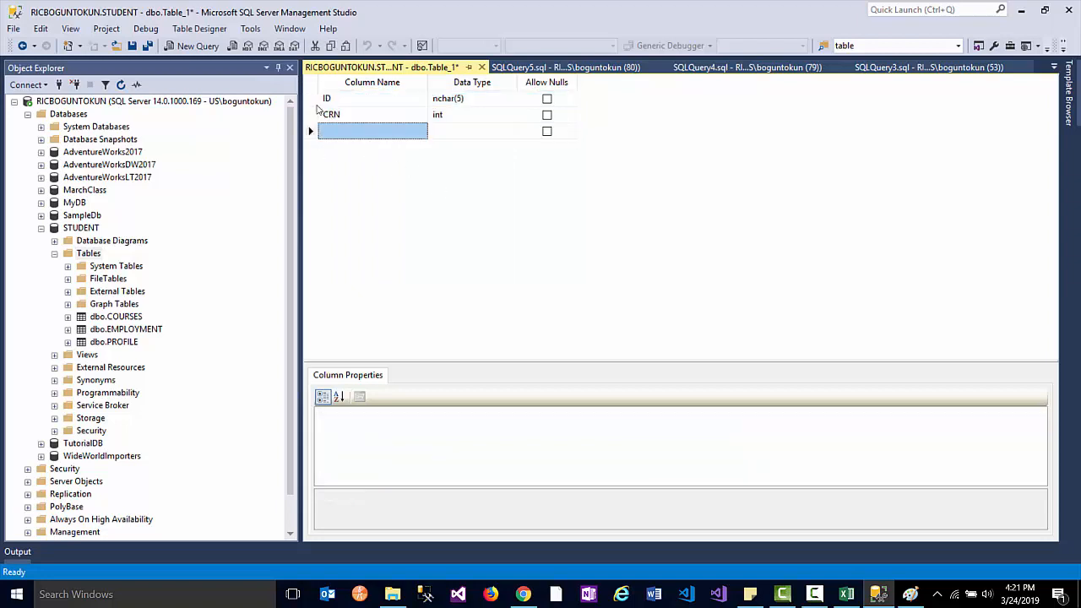
pyautogui.click(312, 100)
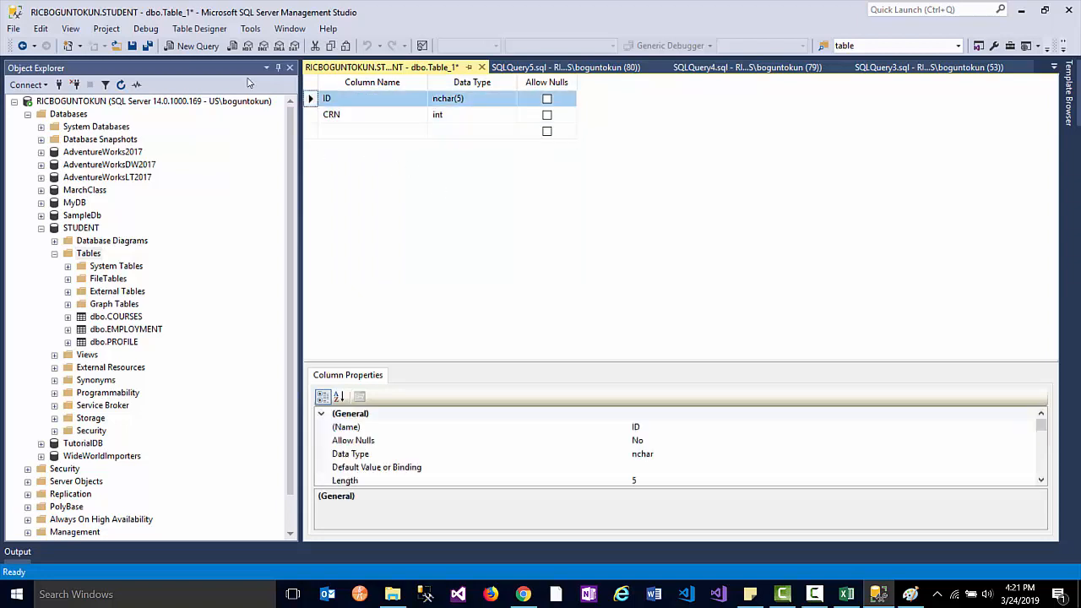
pyautogui.keyDown('shift'); pyautogui.click(311, 120); pyautogui.keyUp('shift')
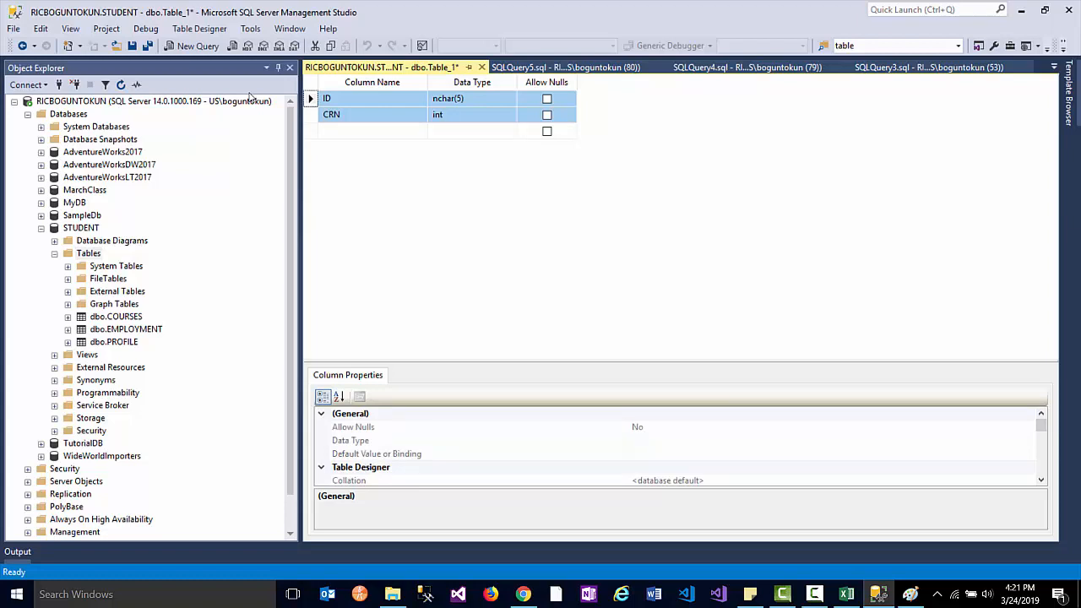
pyautogui.rightClick(313, 119)
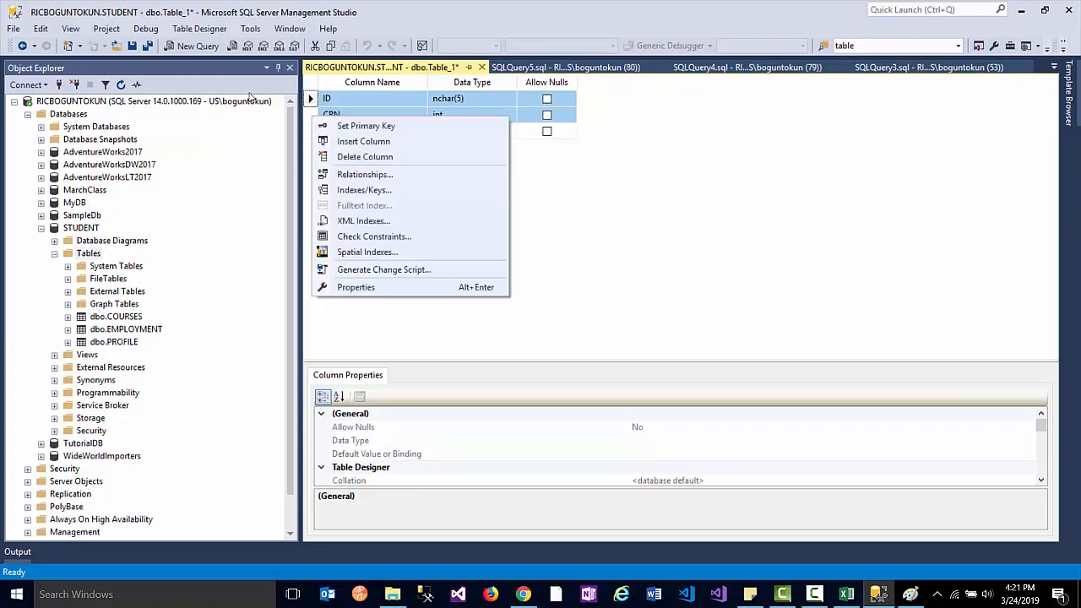
pyautogui.click(349, 126)
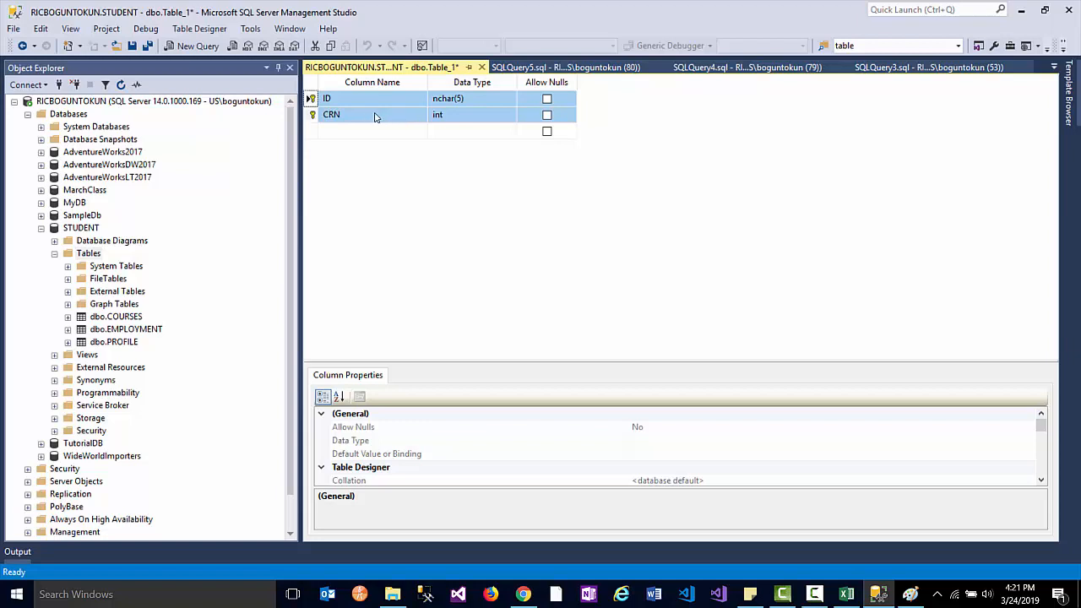
# - Save the new table with the name PROFILECOURSE
pyautogui.click(133, 45)
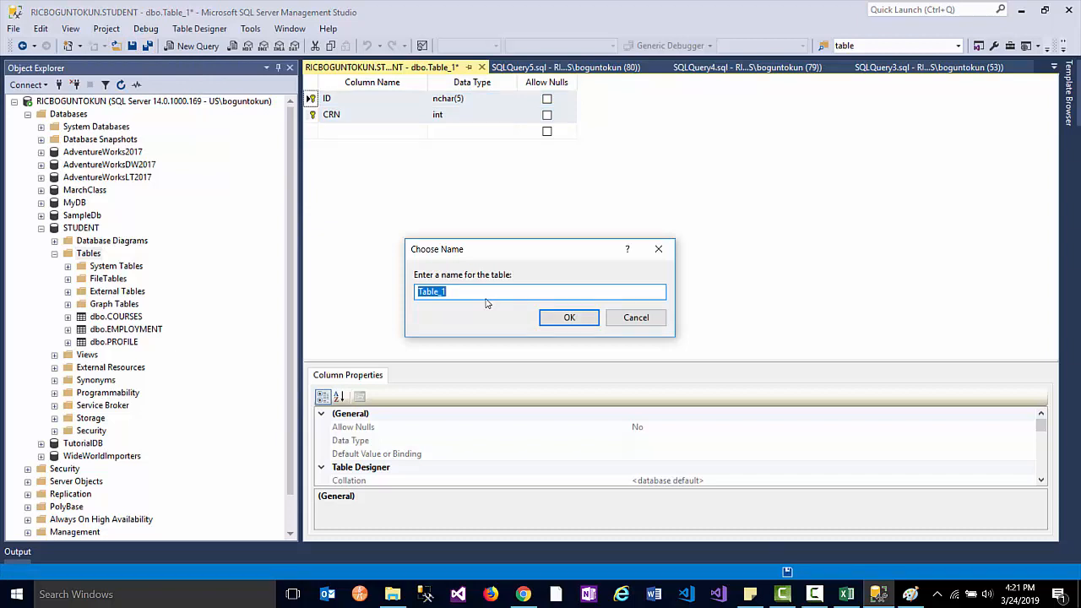
pyautogui.write('PROFILECOURSES')
pyautogui.press('Return')
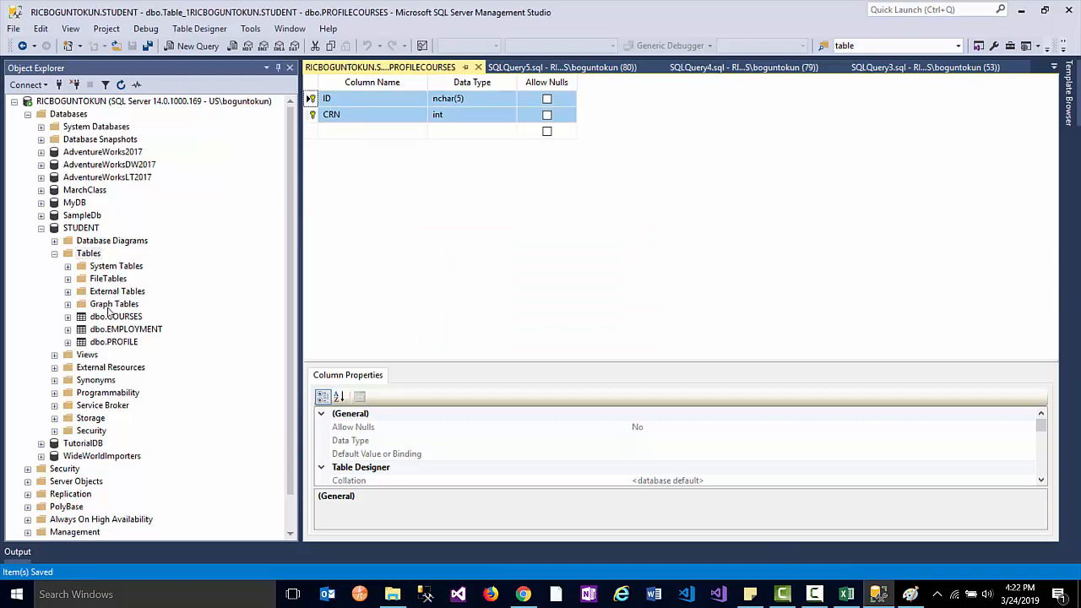
# - Refresh the Tables list and run Select Top 1000 Rows on dbo.EMPLOYMENT
pyautogui.rightClick(93, 255)
pyautogui.click(125, 342)
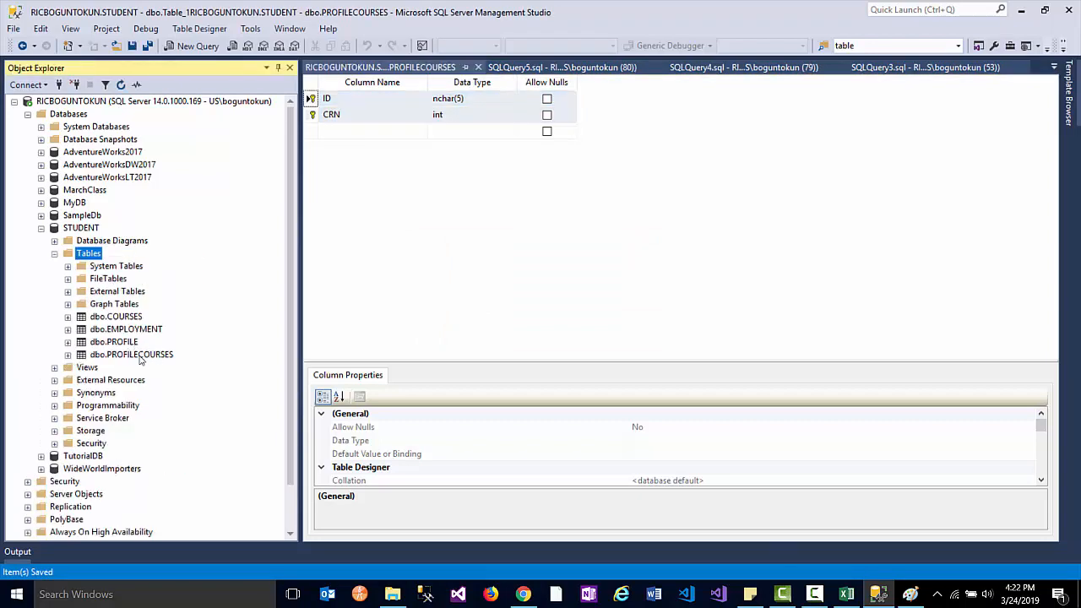
pyautogui.rightClick(135, 355)
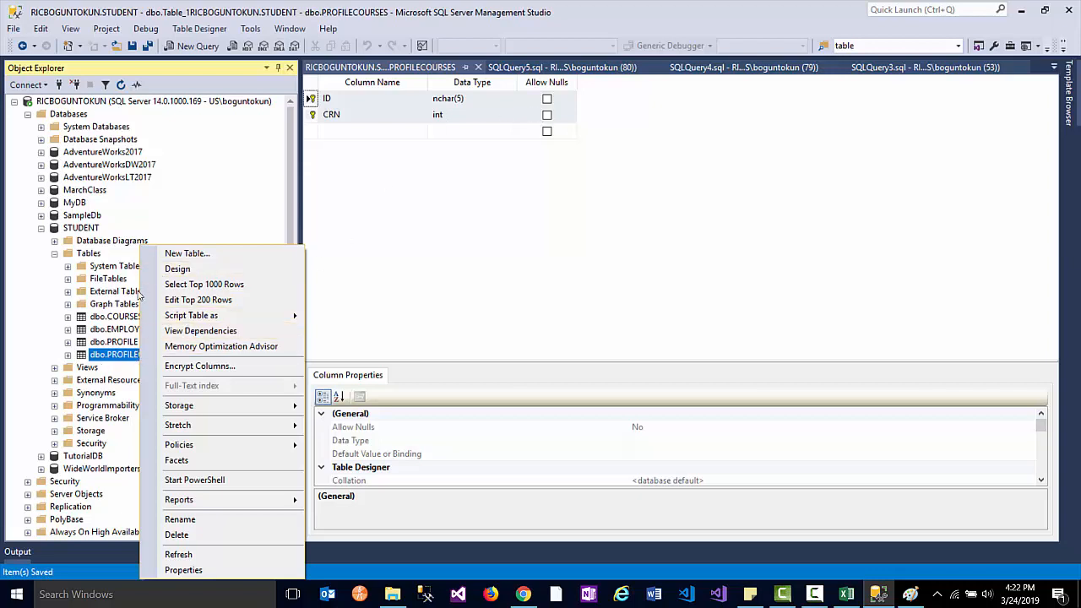
pyautogui.rightClick(95, 342)
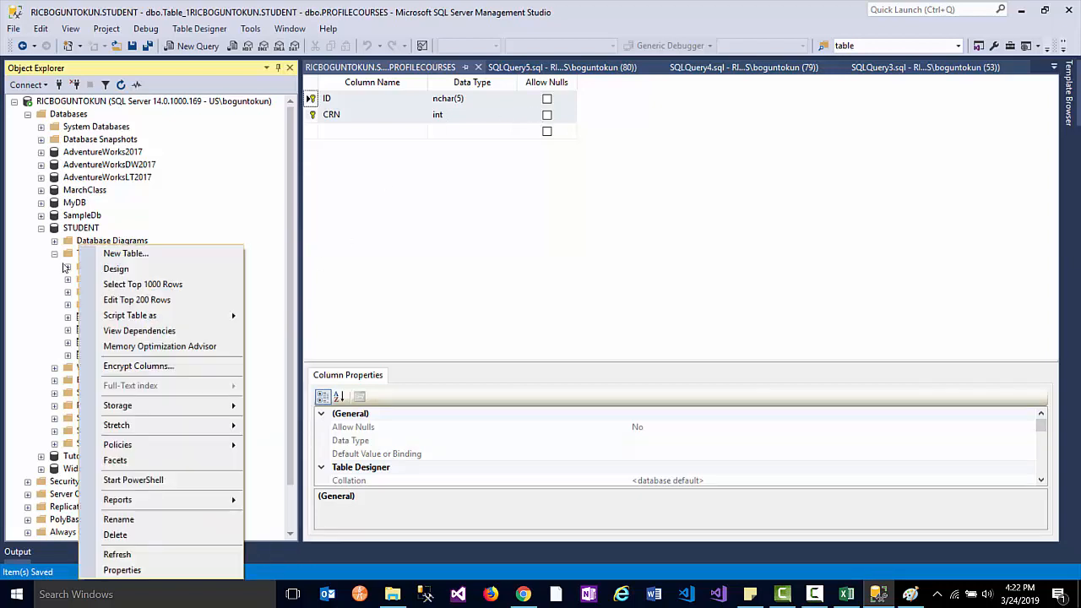
pyautogui.click(144, 285)
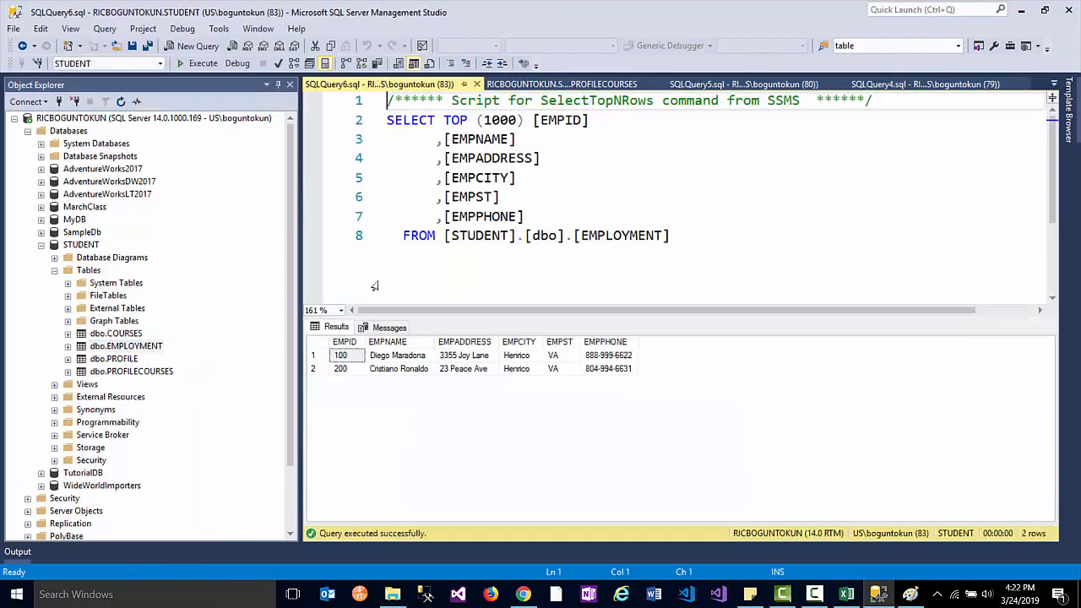
# - Replace the generated script with select * from Profile and select * from Courses
pyautogui.click(686, 234)
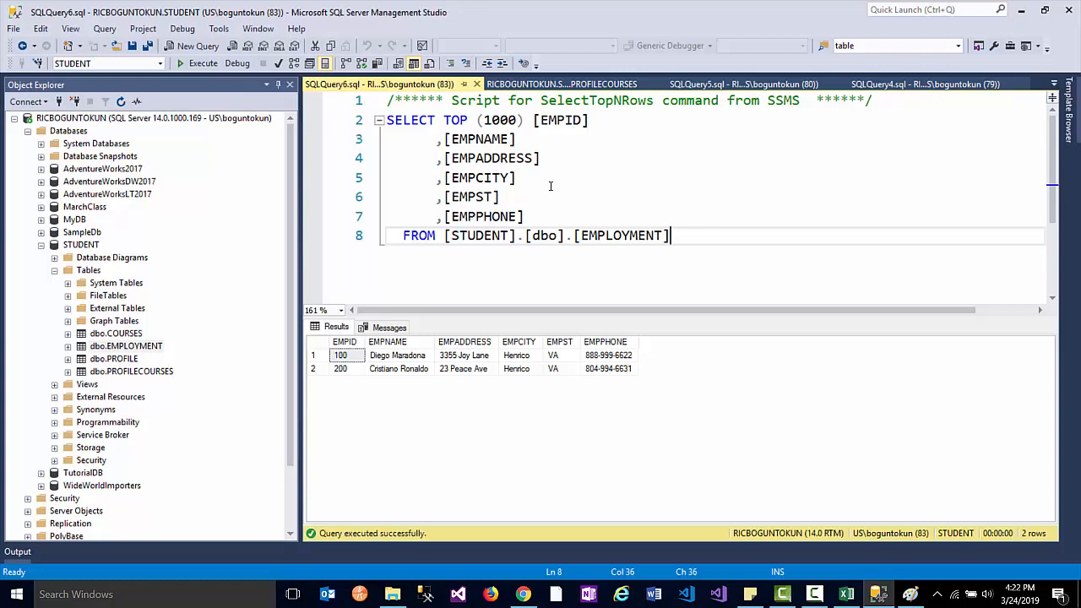
pyautogui.press('Return')
pyautogui.press('Return')
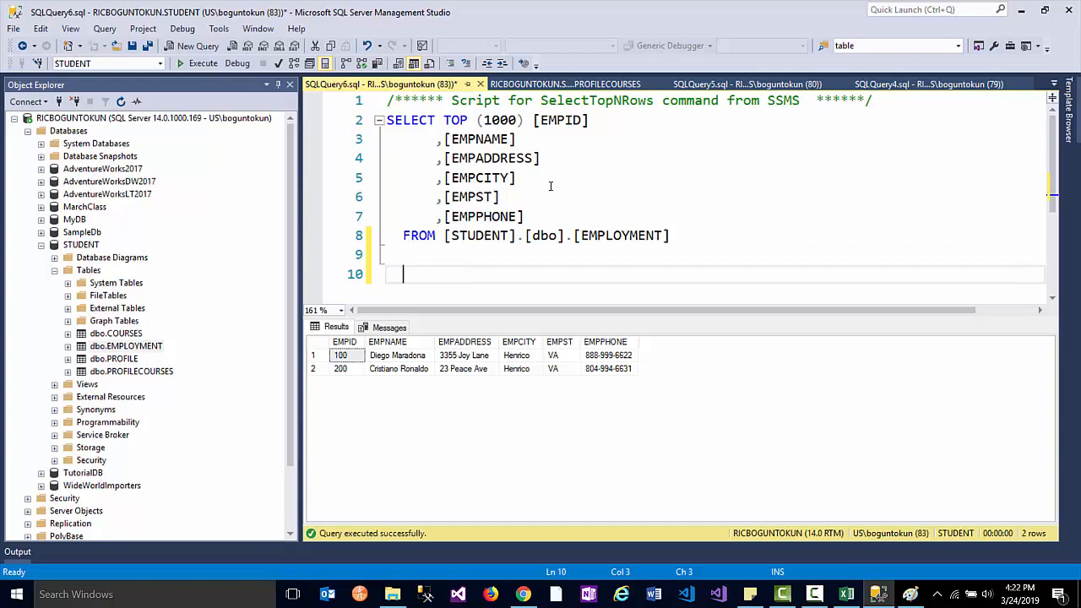
pyautogui.moveTo(699, 238); pyautogui.dragTo(313, 89)
pyautogui.press('Delete')
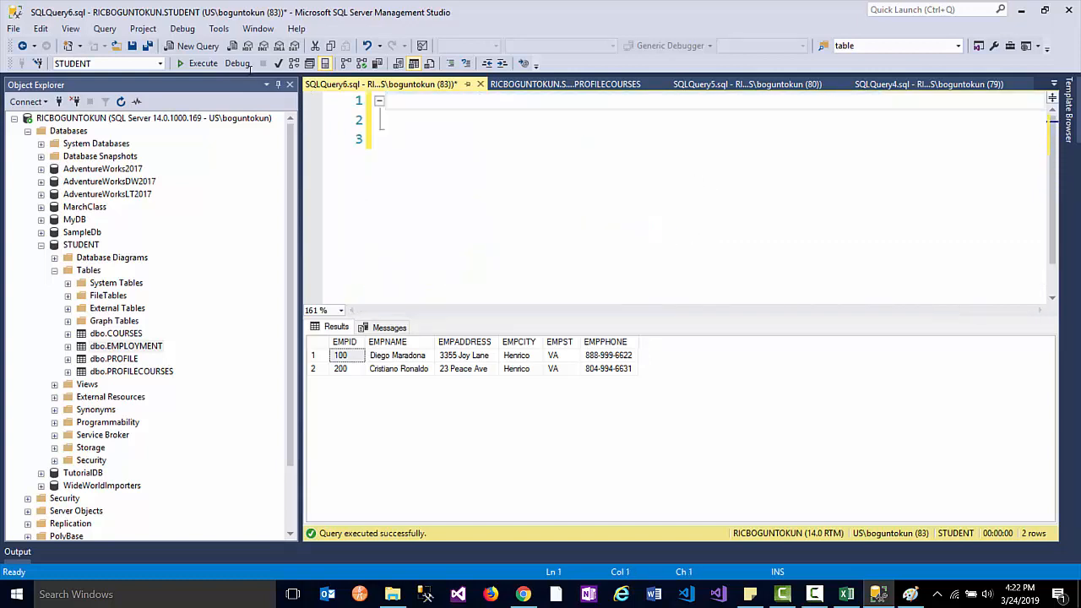
pyautogui.write('select * from')
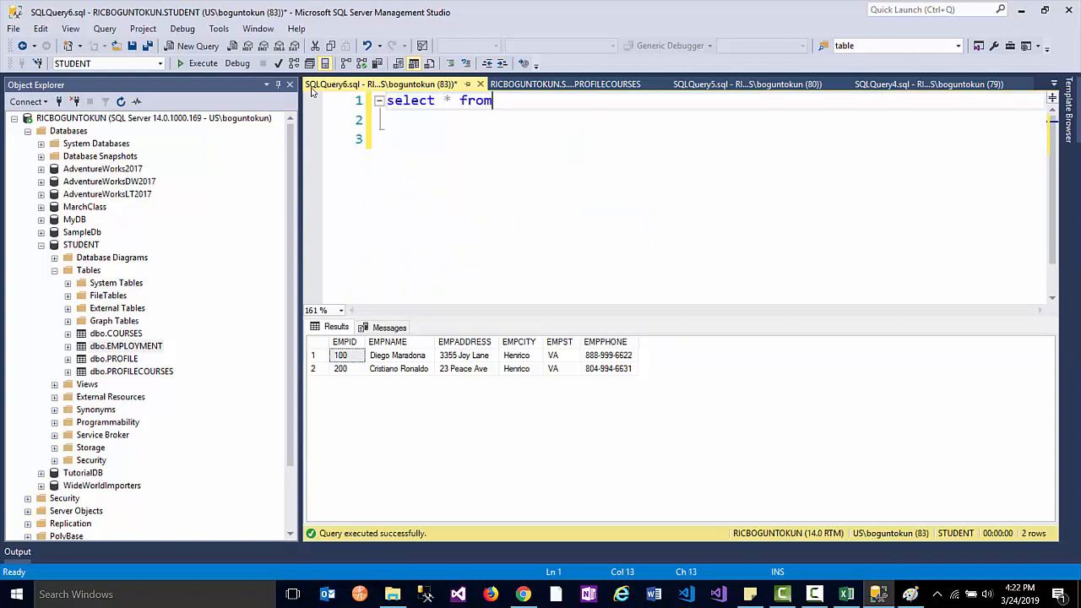
pyautogui.write(' Profile')
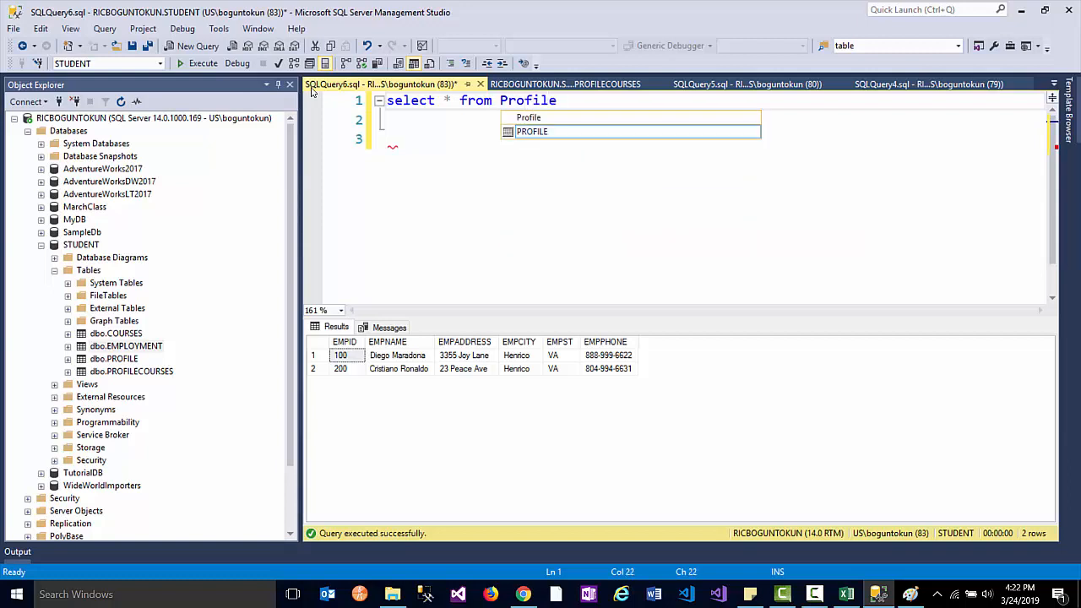
pyautogui.press('Return')
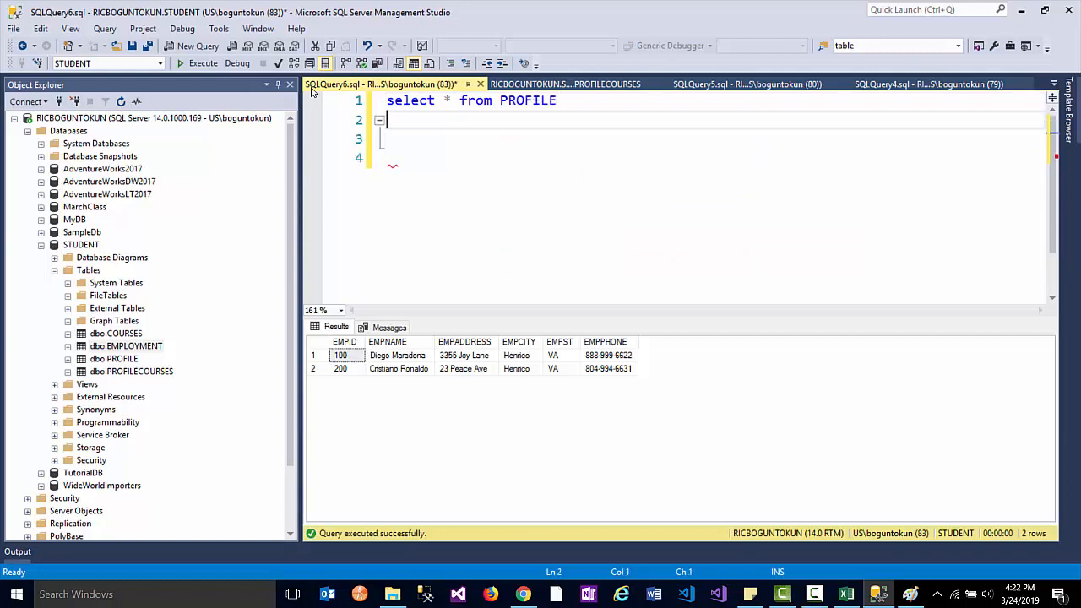
pyautogui.write('s')
pyautogui.press('Return')
pyautogui.write('sele')
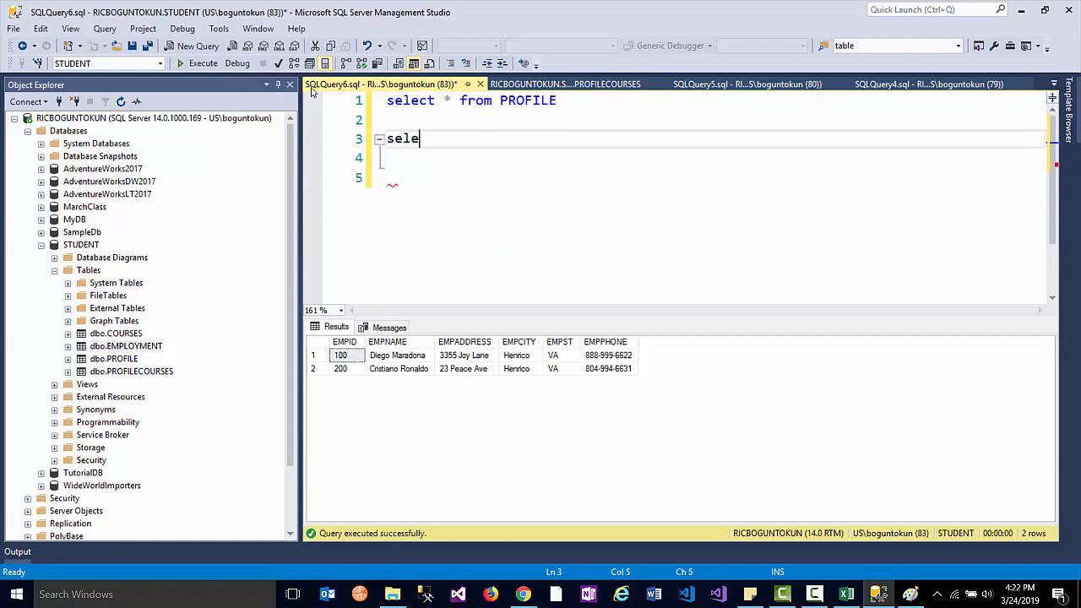
pyautogui.write('ct * from Cour')
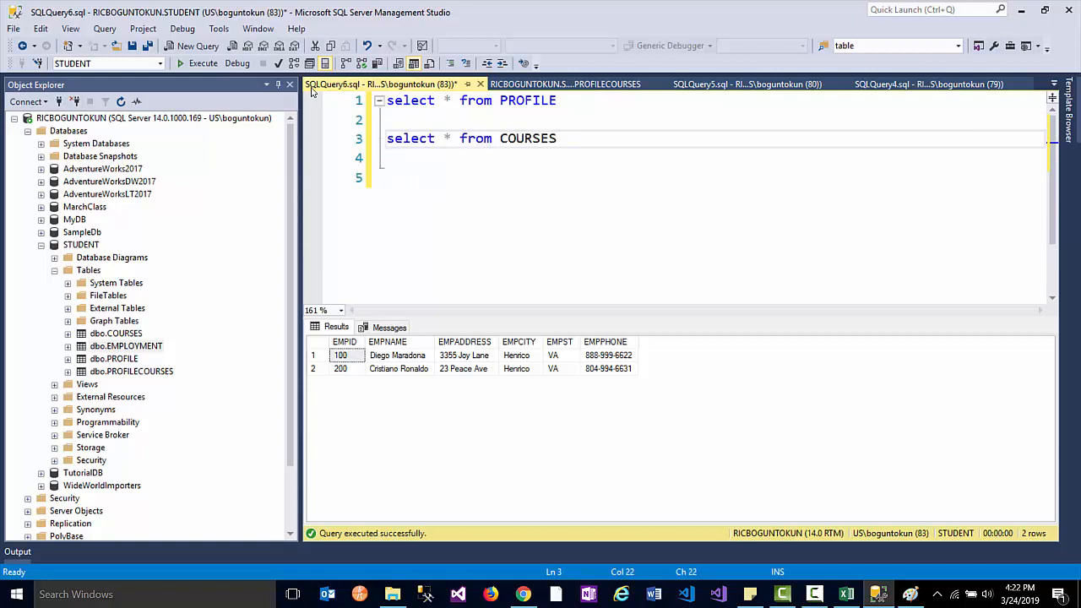
# - Bracket the first table as [PROFILE], run both queries, and enlarge the result grids
pyautogui.click(501, 102)
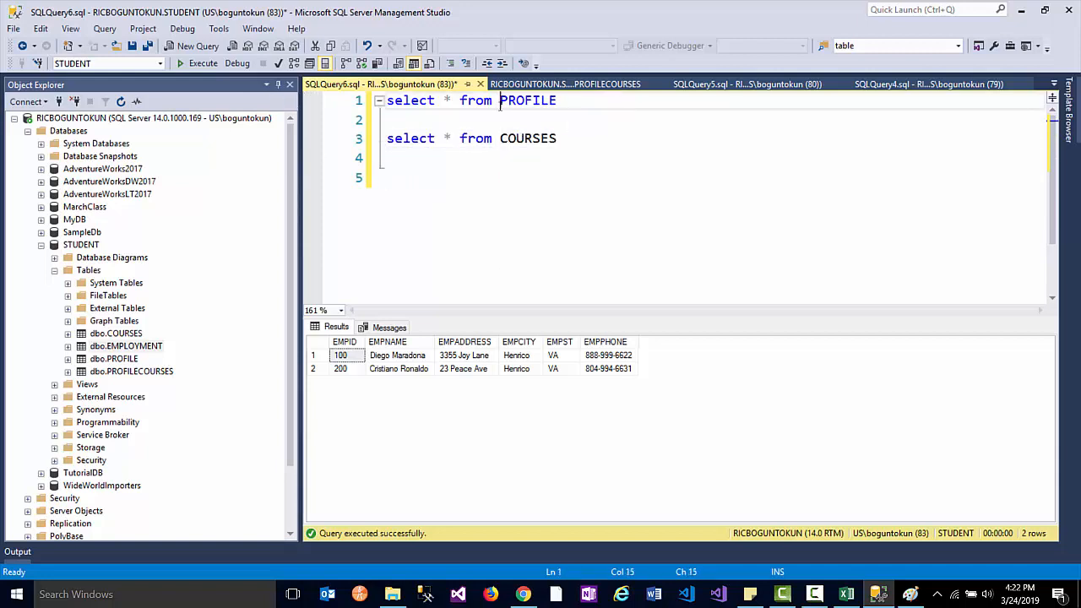
pyautogui.write('[')
pyautogui.press('End')
pyautogui.write(']')
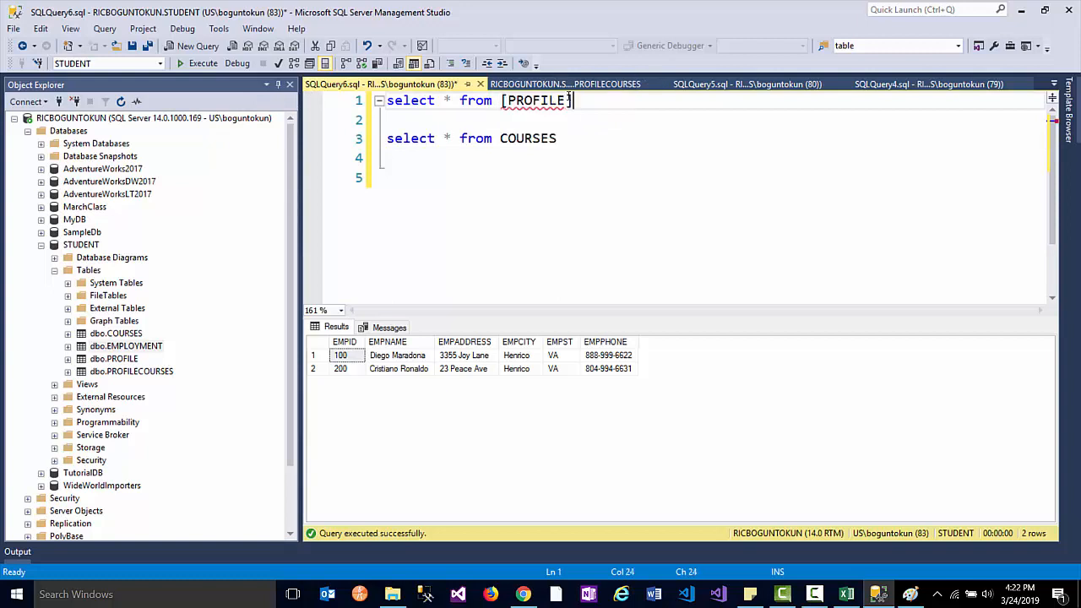
pyautogui.click(599, 144)
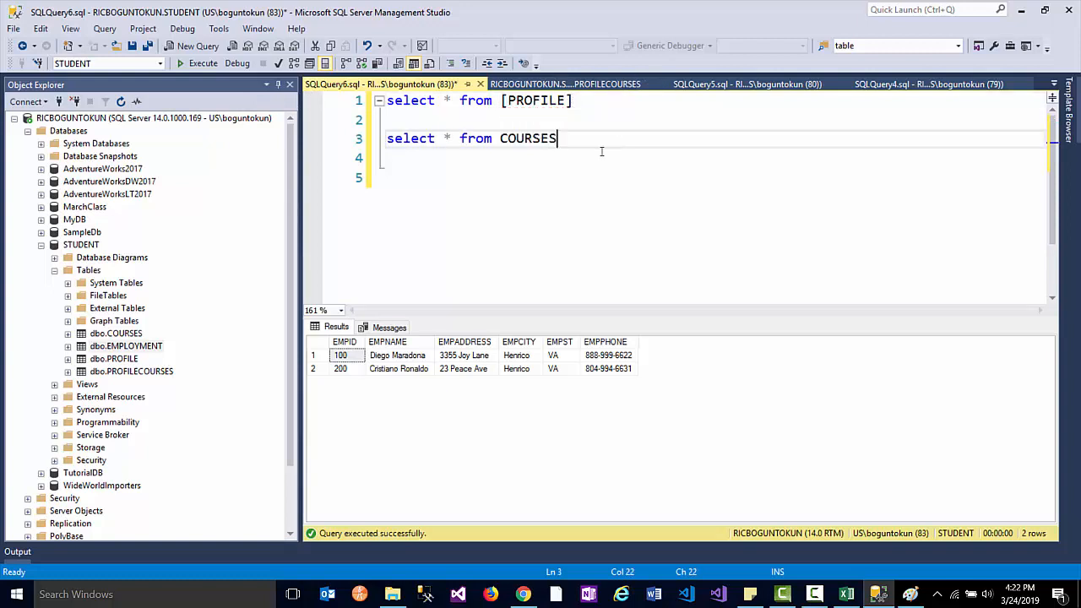
pyautogui.click(200, 63)
pyautogui.moveTo(471, 319); pyautogui.dragTo(478, 230)
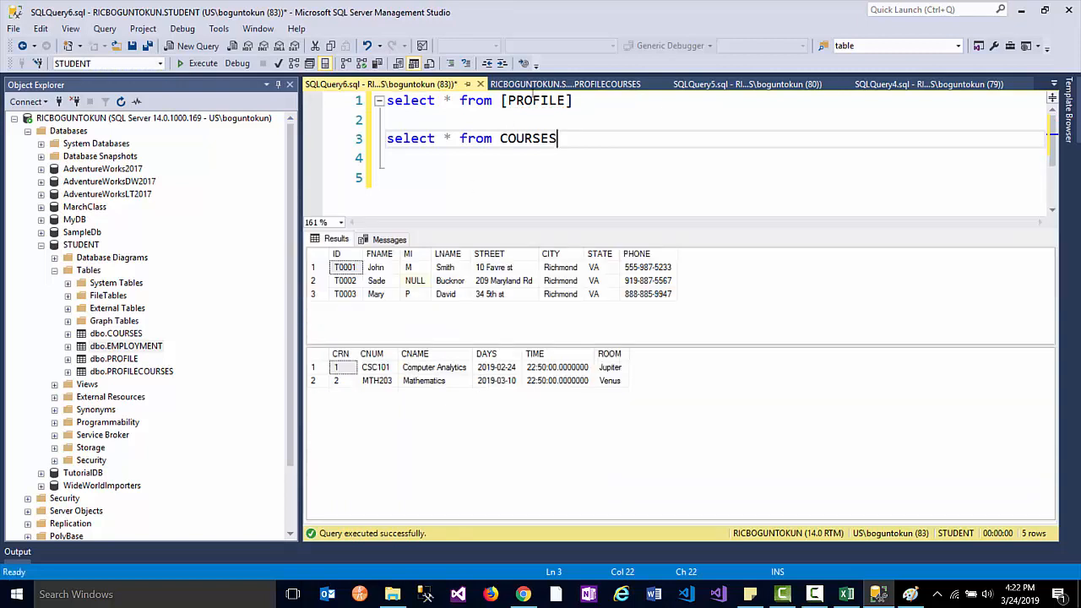
pyautogui.click(533, 85)
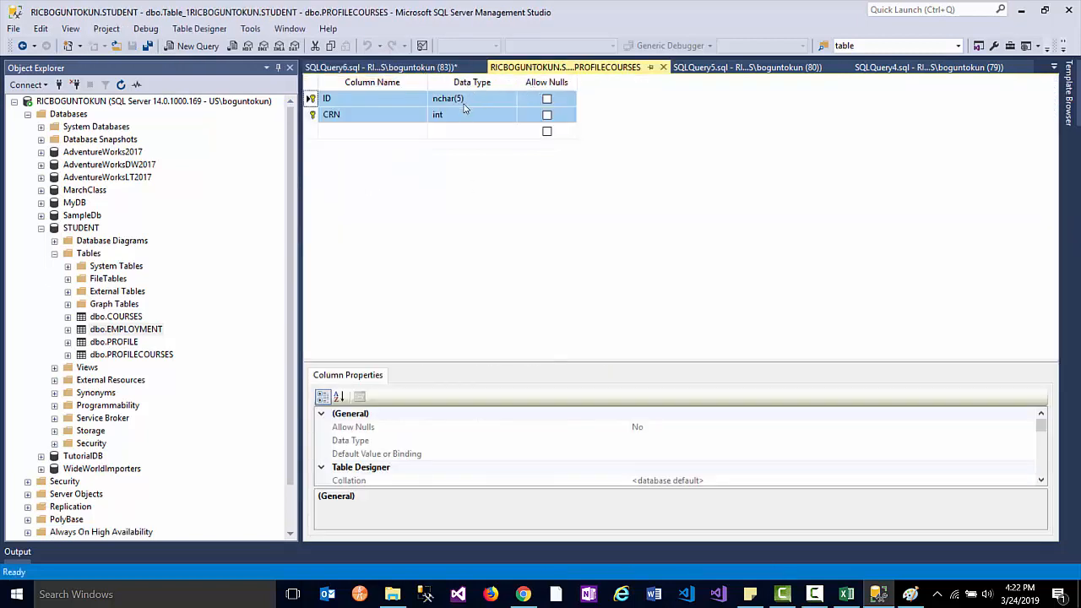
# - Close the designer, open dbo.PROFILECOURSES in Edit Top 200 Rows, and split it into a vertical tab group
pyautogui.click(664, 68)
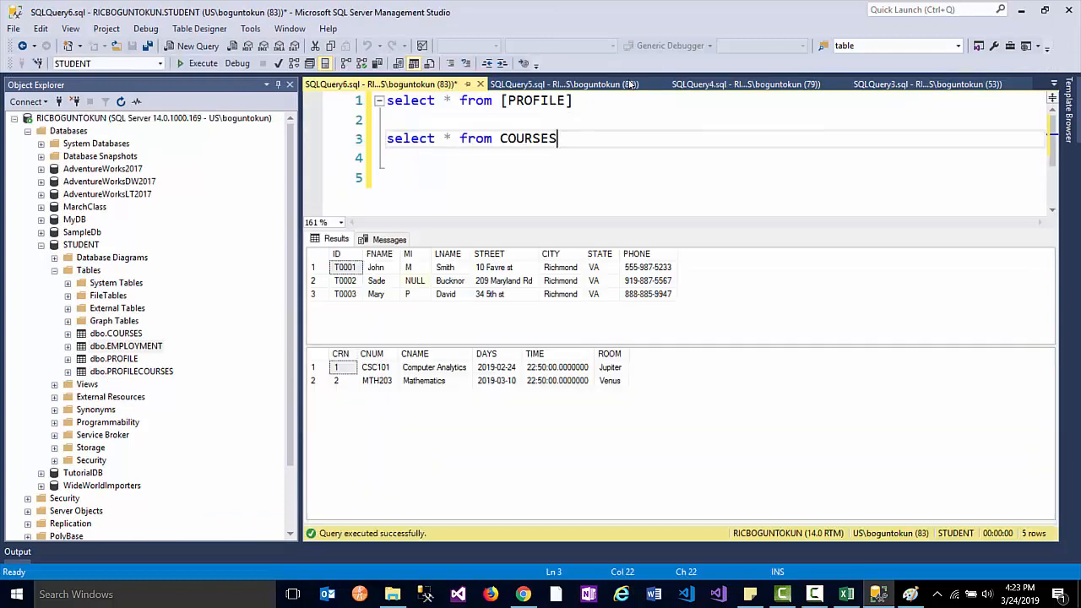
pyautogui.rightClick(125, 371)
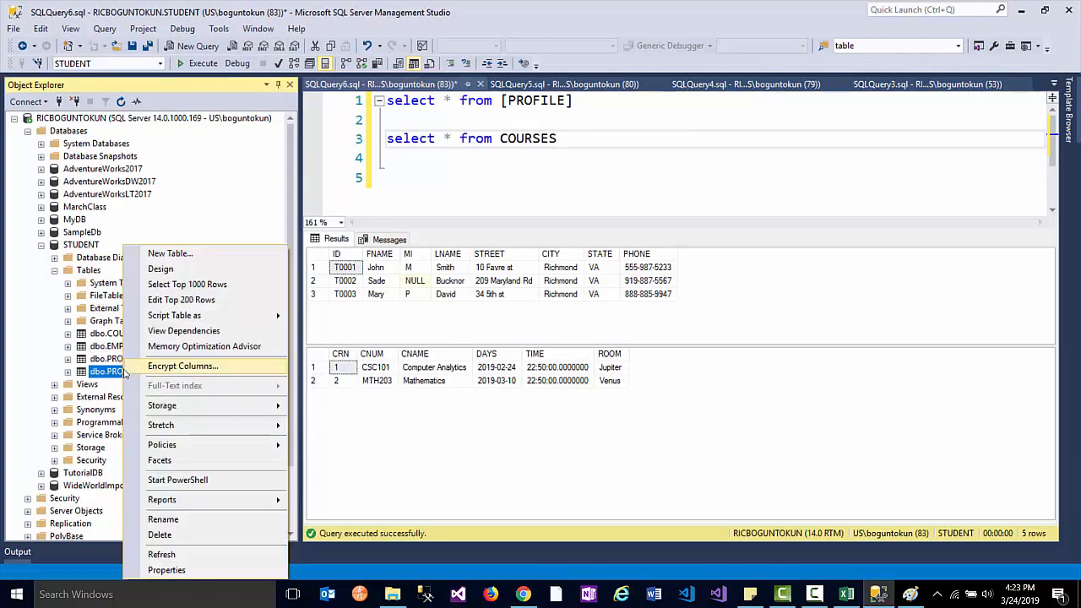
pyautogui.click(194, 300)
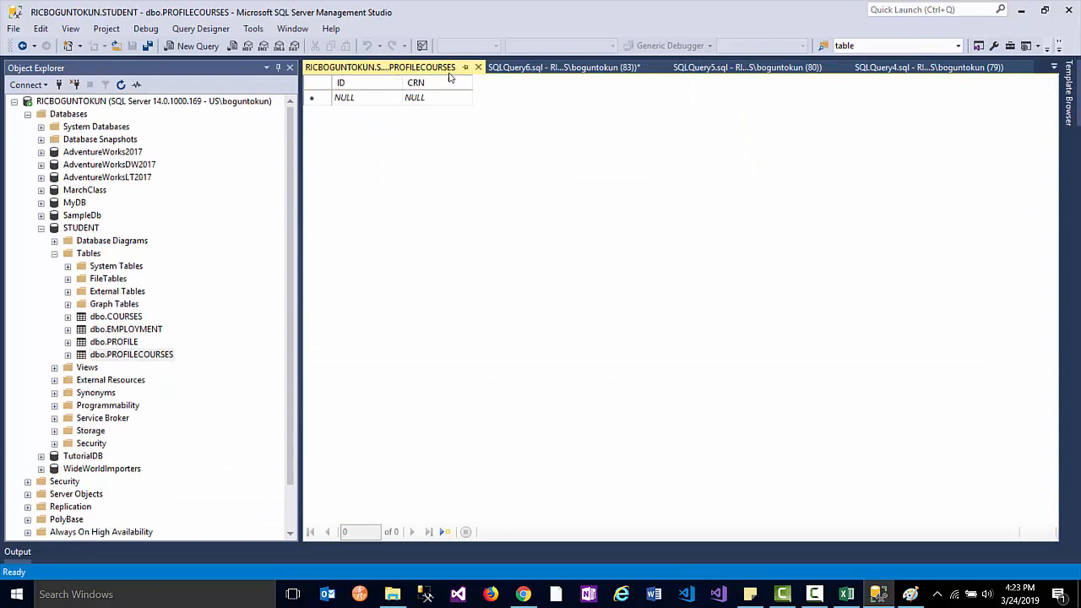
pyautogui.rightClick(433, 75)
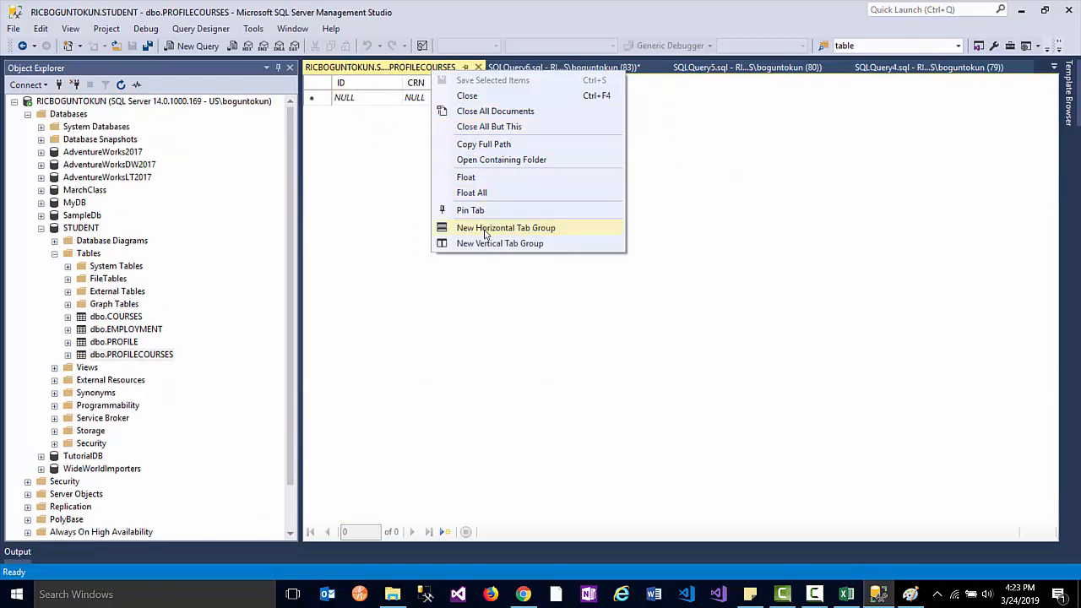
pyautogui.click(488, 242)
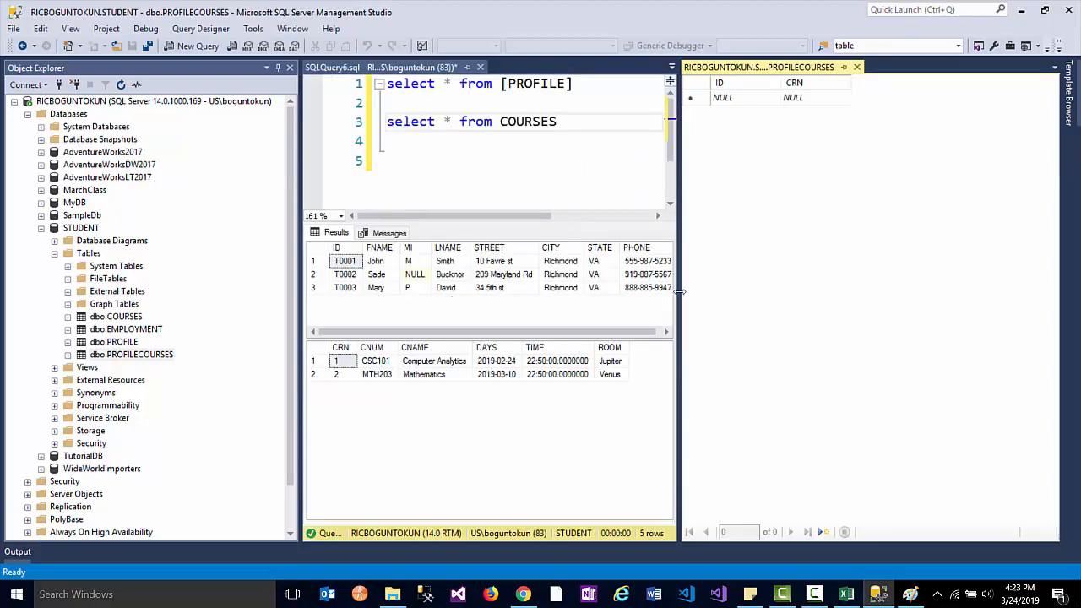
pyautogui.moveTo(679, 292); pyautogui.dragTo(717, 289)
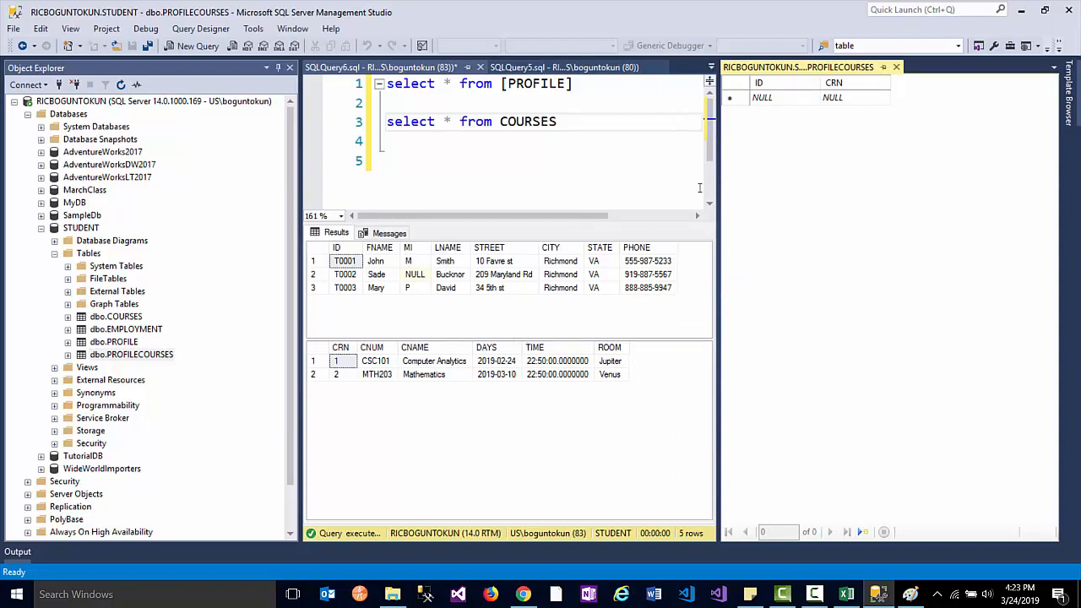
# - Enter the first enrolment row, T0001 with CRN 1, pasting the ID from PROFILE results
pyautogui.click(775, 98)
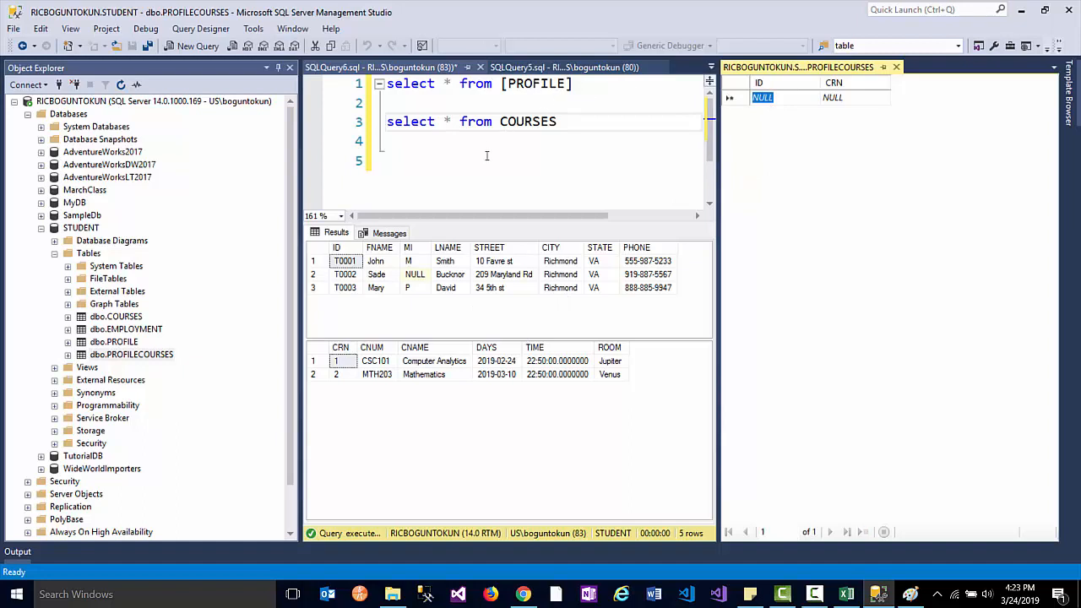
pyautogui.click(355, 263)
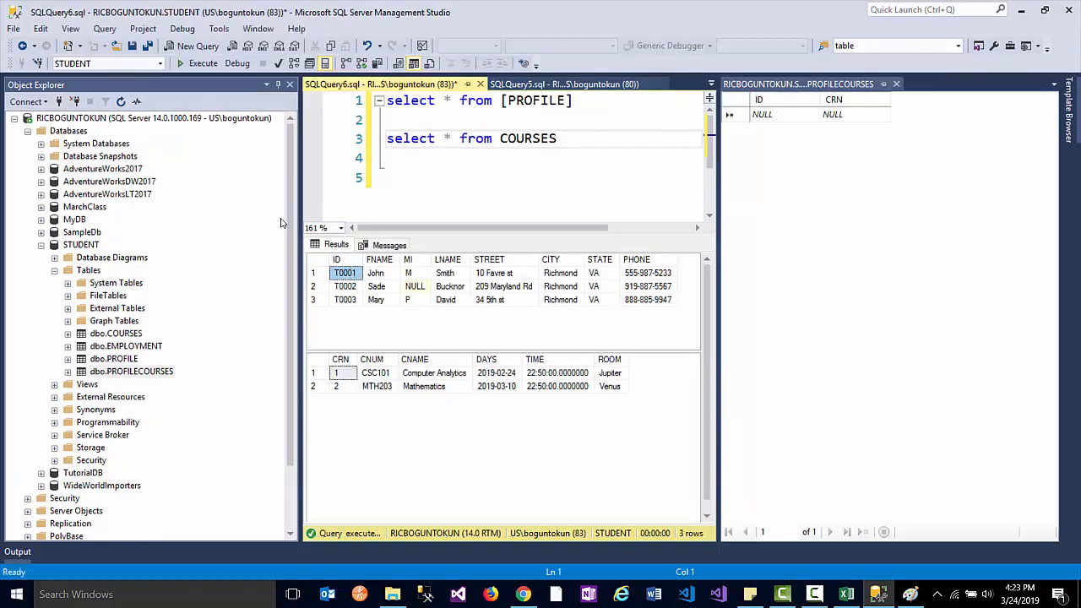
pyautogui.click(780, 116)
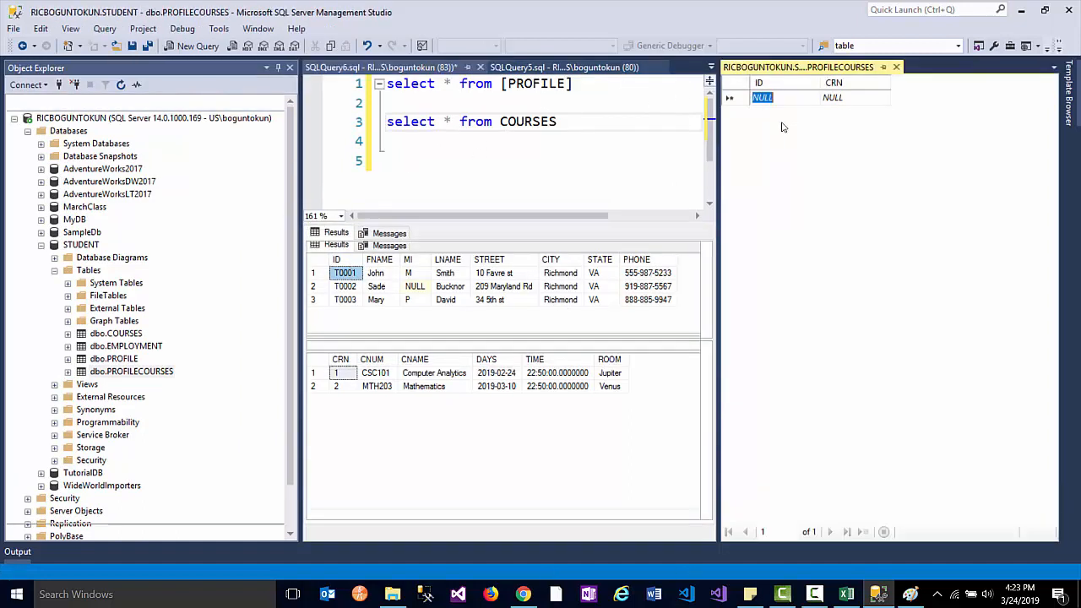
pyautogui.write('T0001')
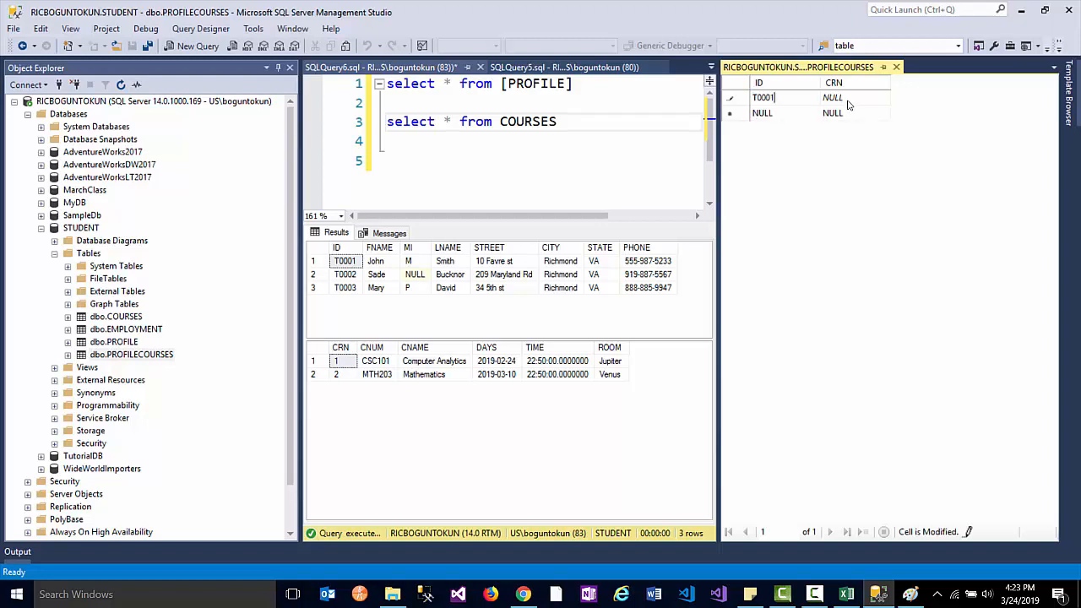
pyautogui.click(352, 363)
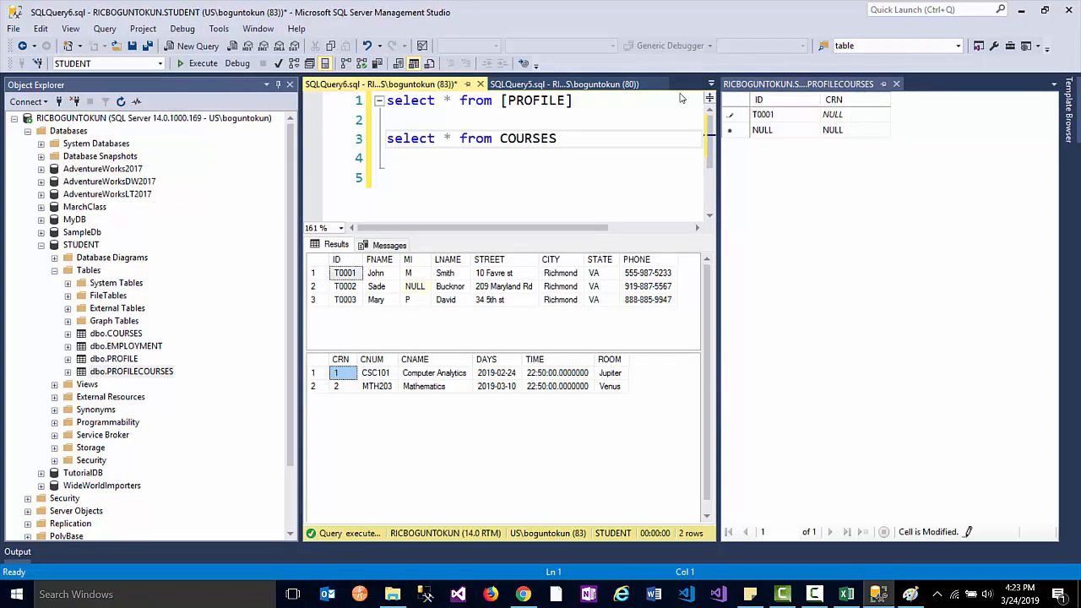
pyautogui.click(850, 128)
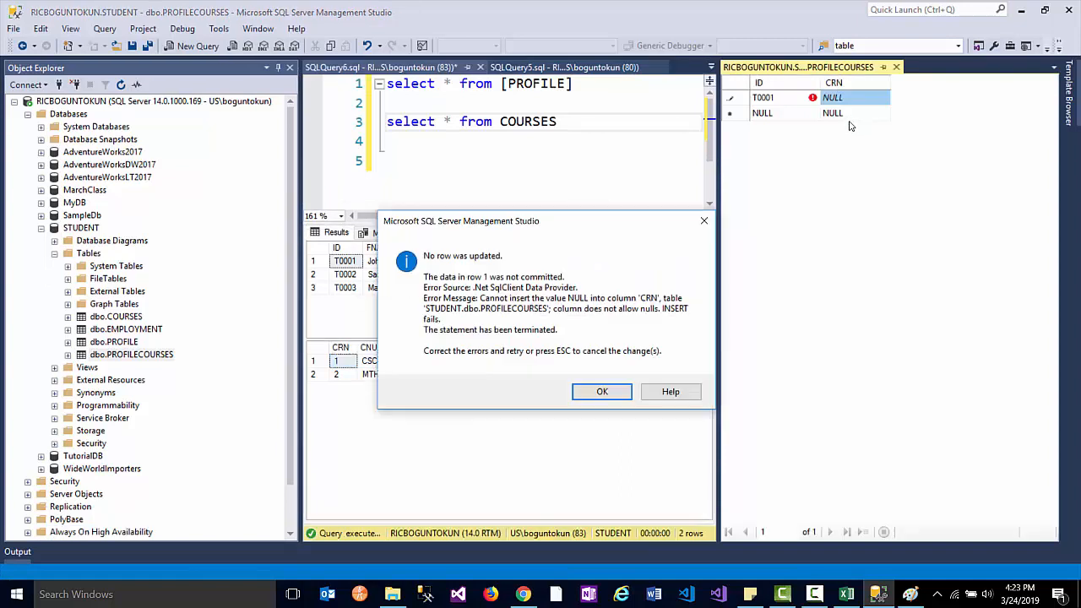
pyautogui.click(623, 396)
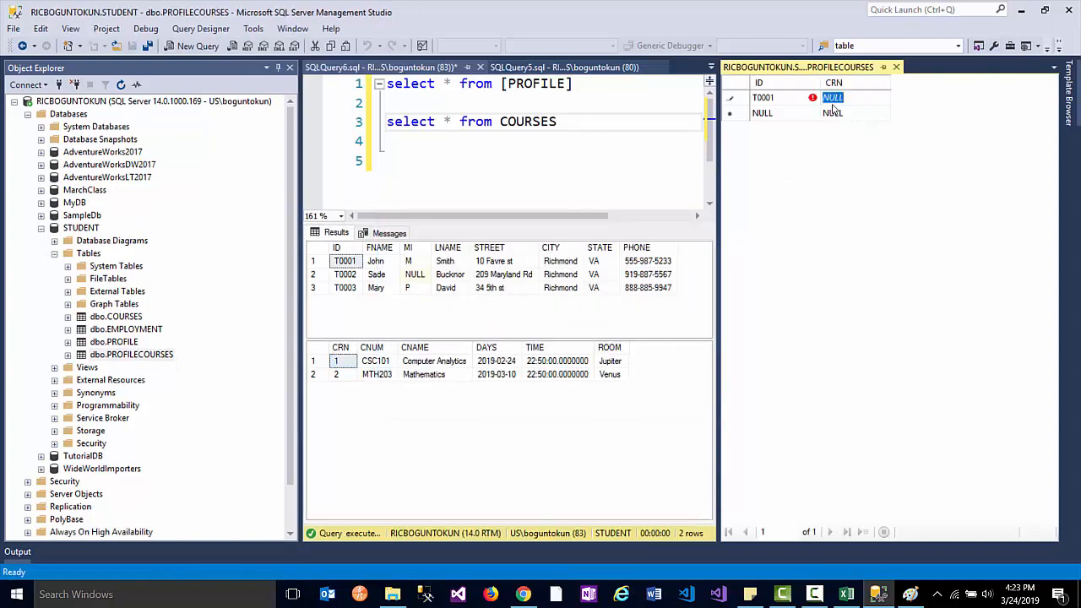
pyautogui.write('1')
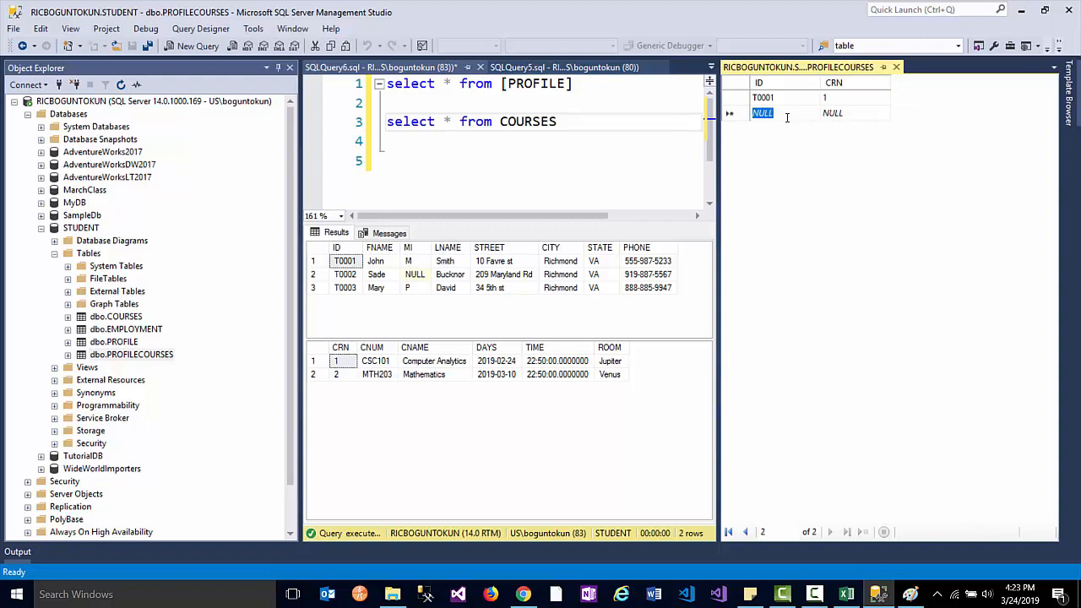
pyautogui.write('1')
# - Add the enrolment row T0001 with CRN 2
pyautogui.moveTo(786, 118); pyautogui.dragTo(742, 116)
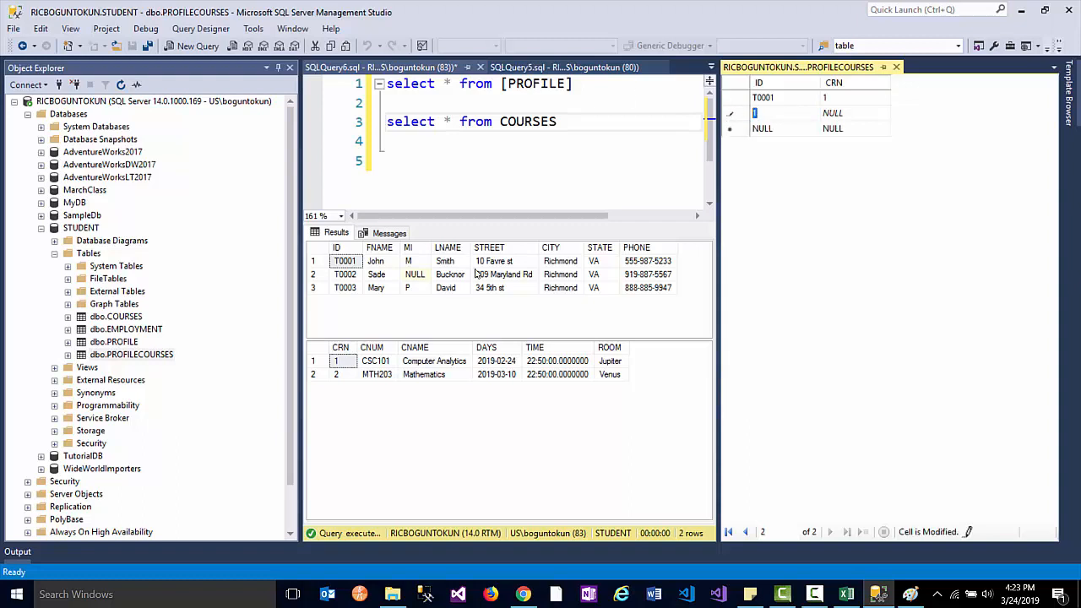
pyautogui.click(347, 262)
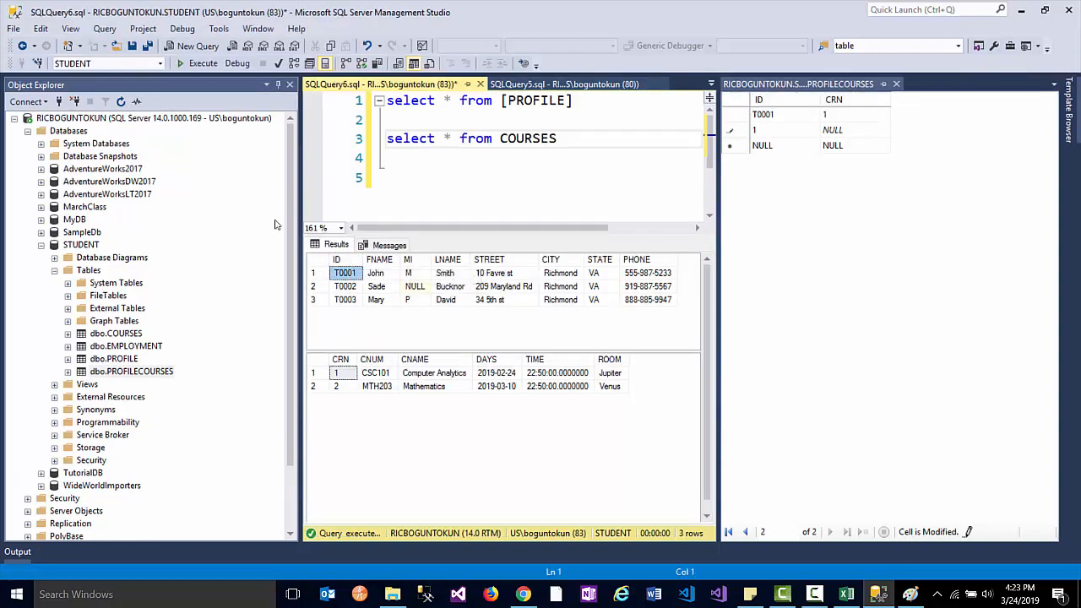
pyautogui.click(771, 133)
pyautogui.write('T0001')
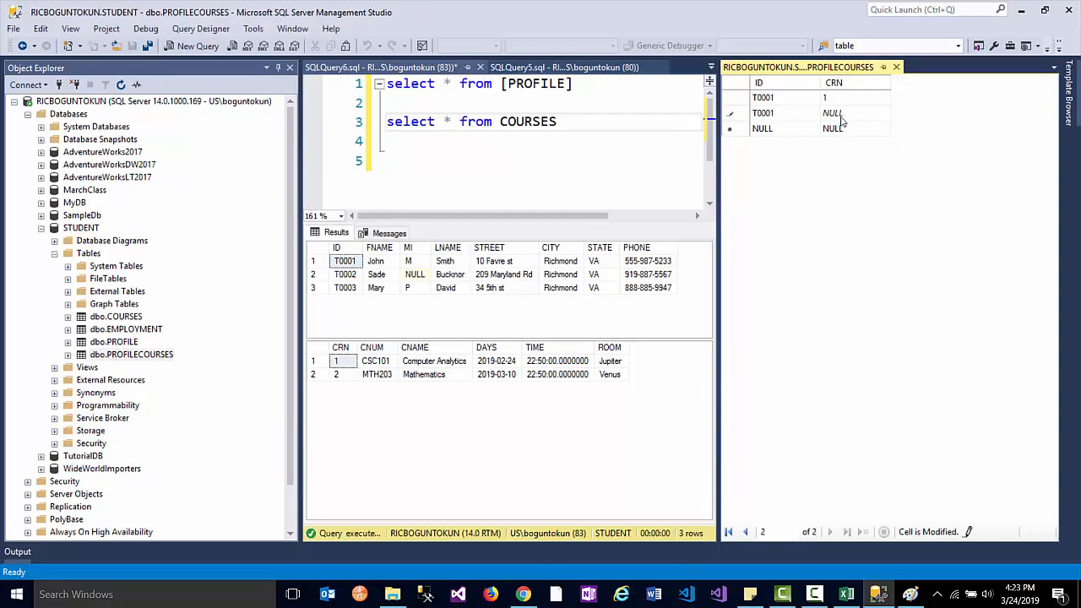
pyautogui.click(839, 115)
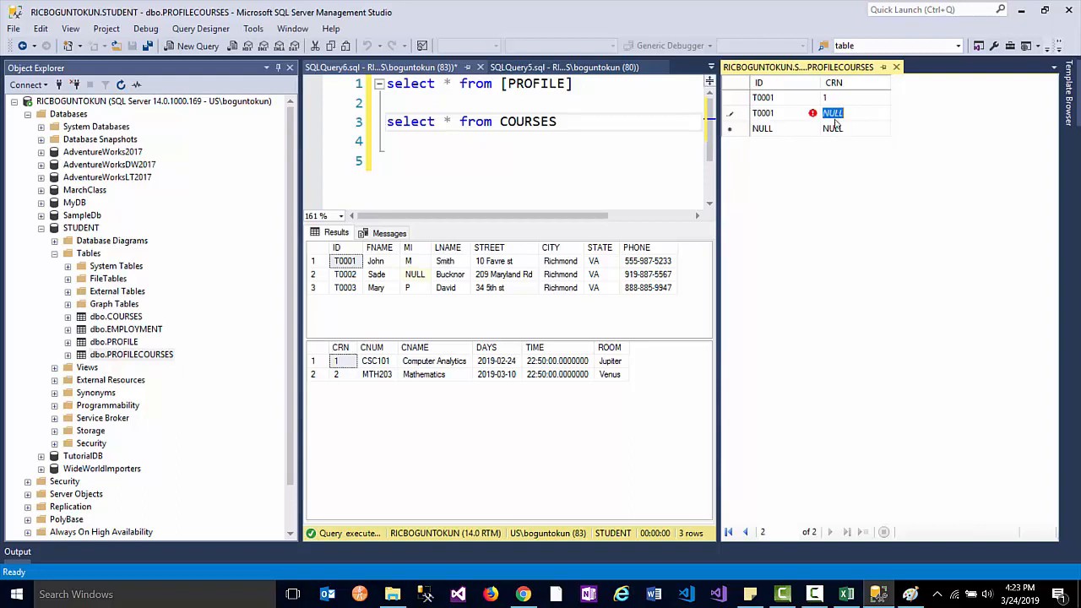
pyautogui.write('2')
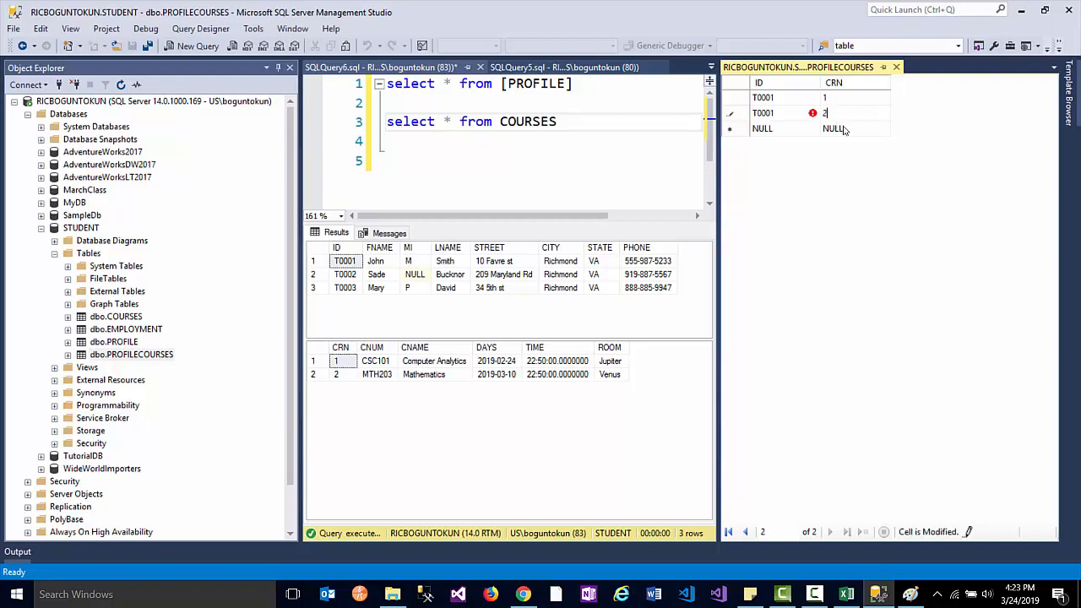
pyautogui.press('Return')
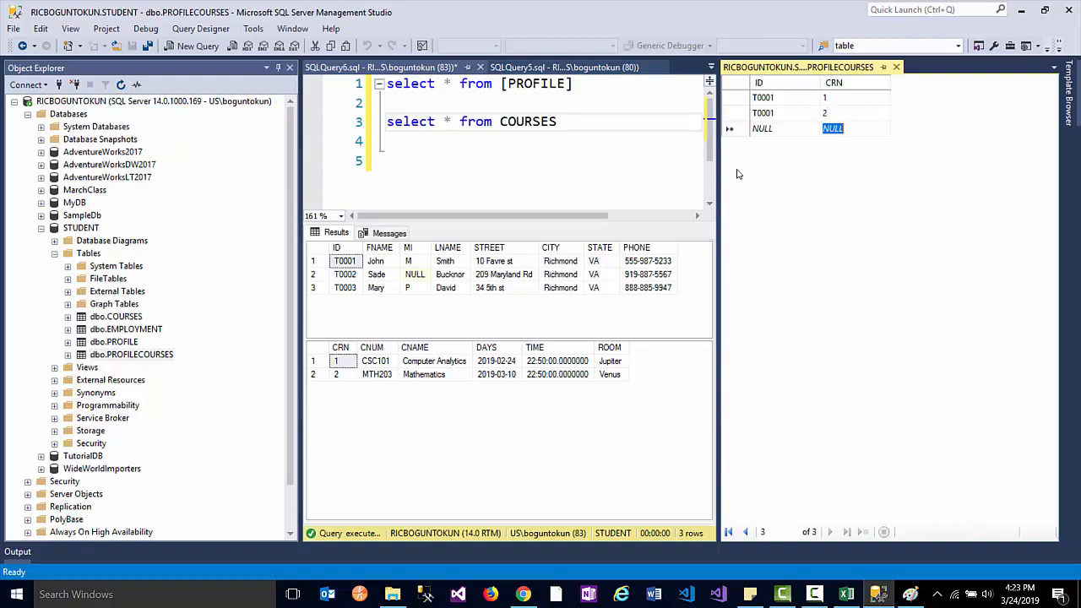
# - Add the enrolment row T0002 with CRN 1
pyautogui.click(352, 276)
pyautogui.click(353, 285)
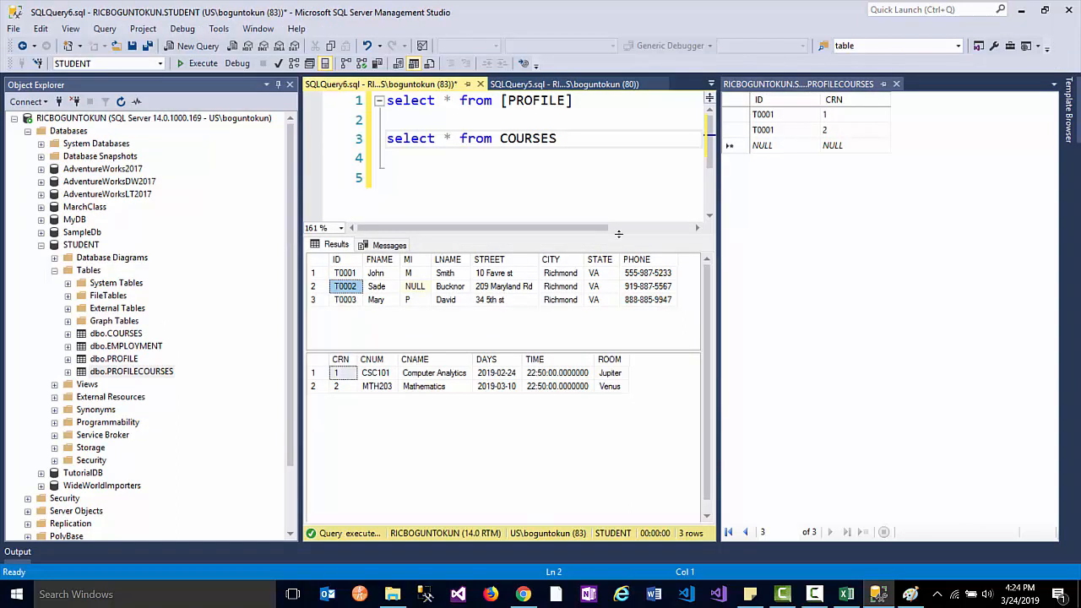
pyautogui.click(763, 147)
pyautogui.write('T0002')
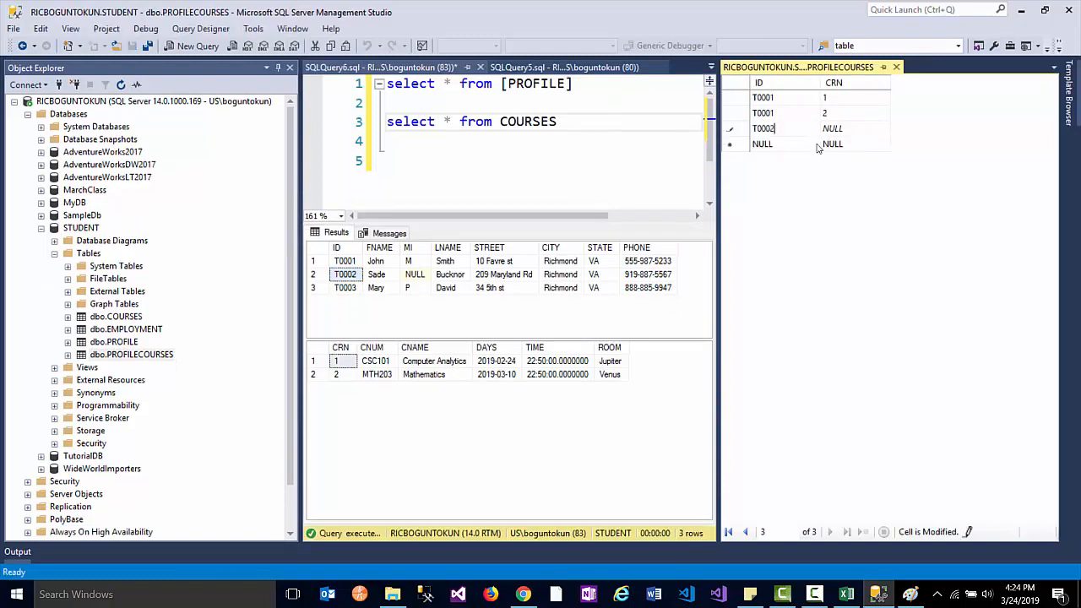
pyautogui.press('Tab')
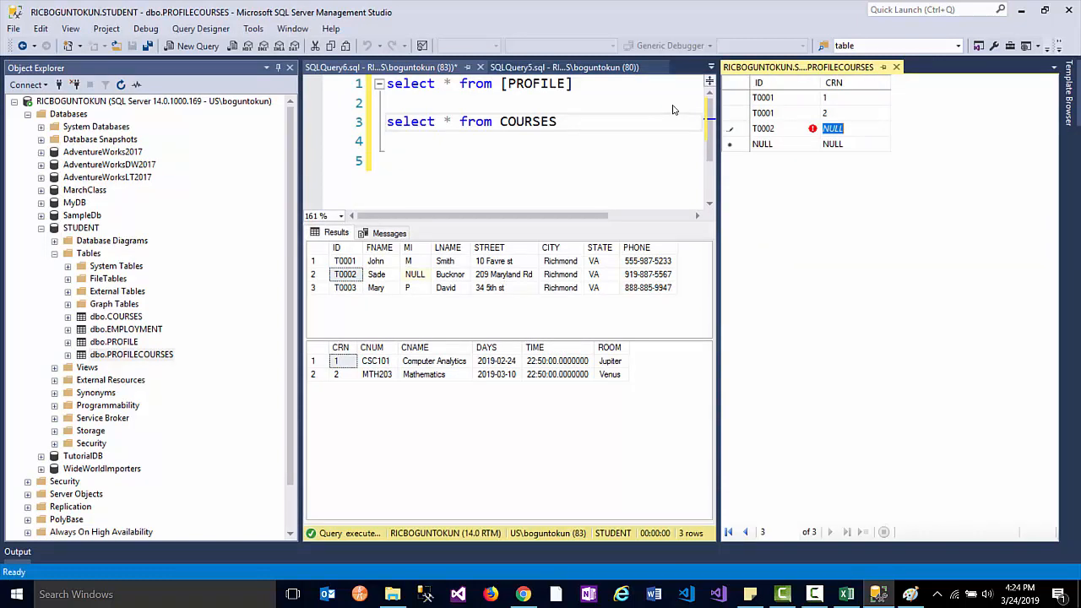
pyautogui.write('1')
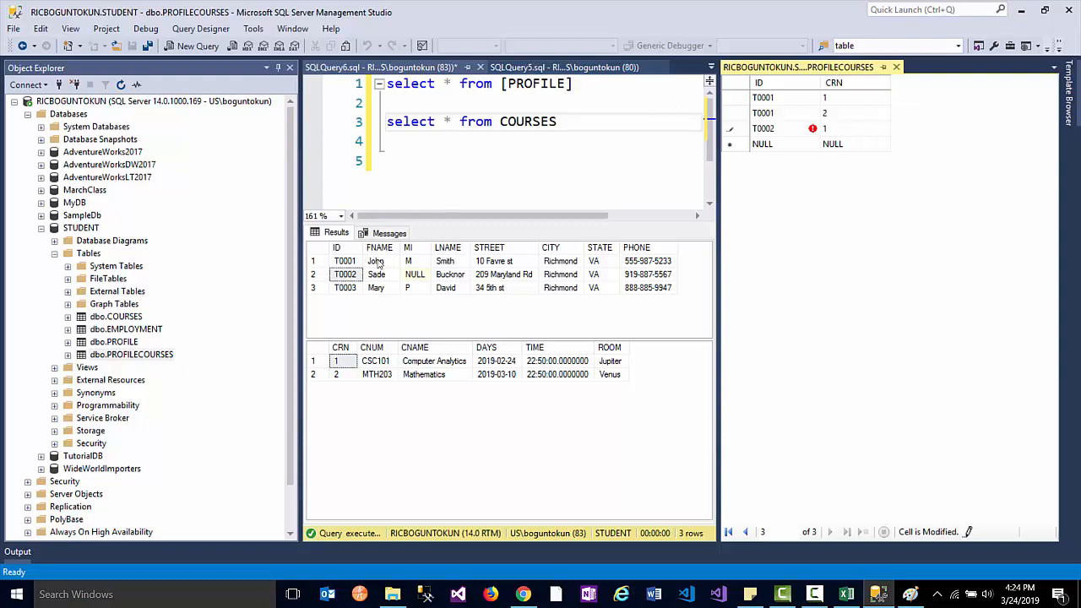
# - Add enrolment rows T0003 with CRN 2 and T0003 with CRN 1
pyautogui.click(350, 288)
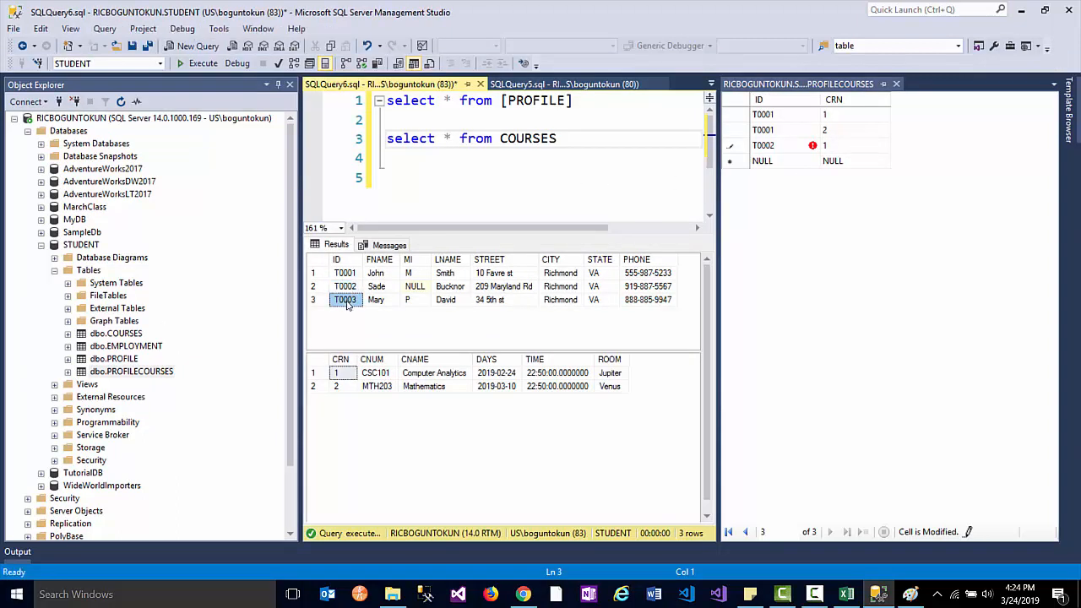
pyautogui.click(759, 166)
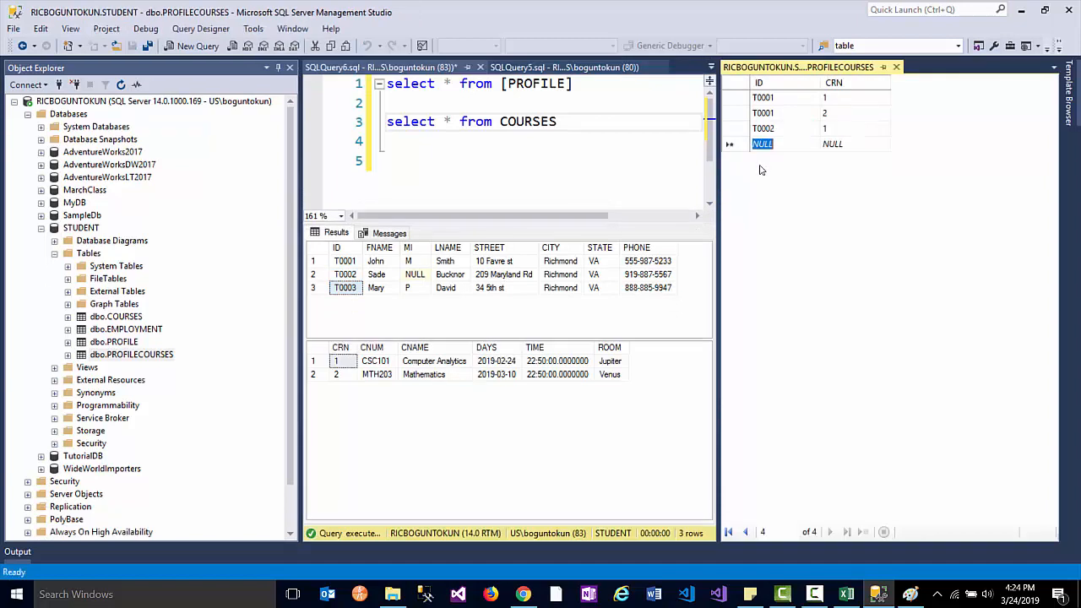
pyautogui.write('T0003')
pyautogui.press('Tab')
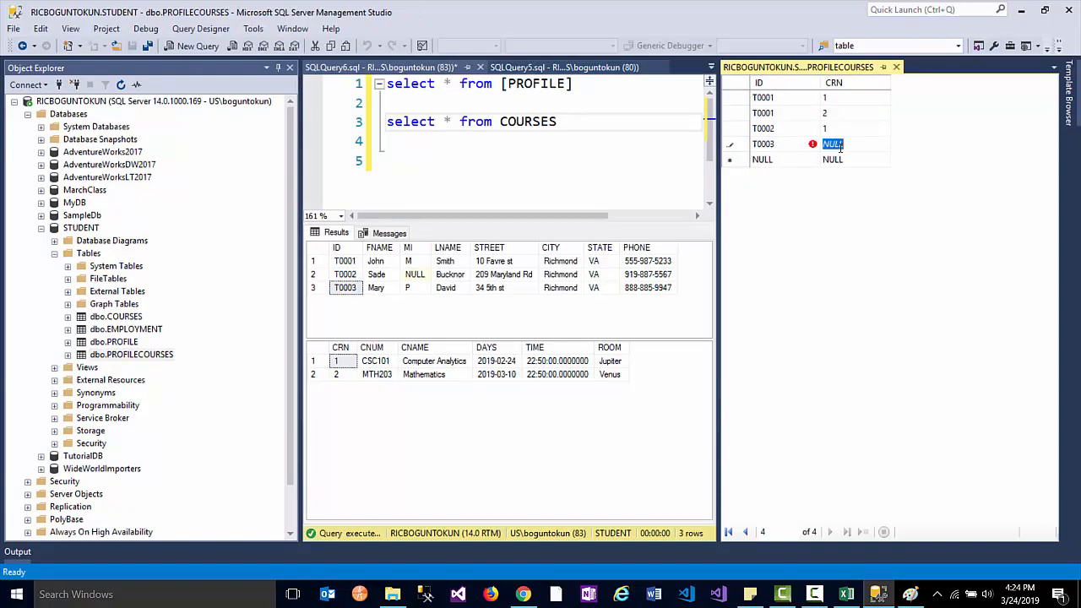
pyautogui.write('2')
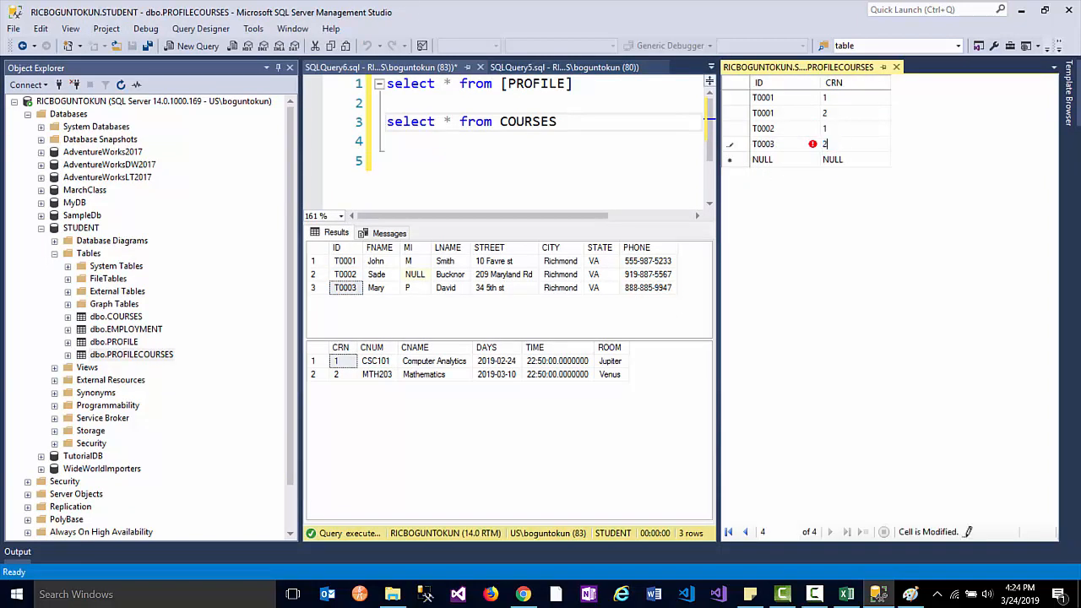
pyautogui.click(764, 160)
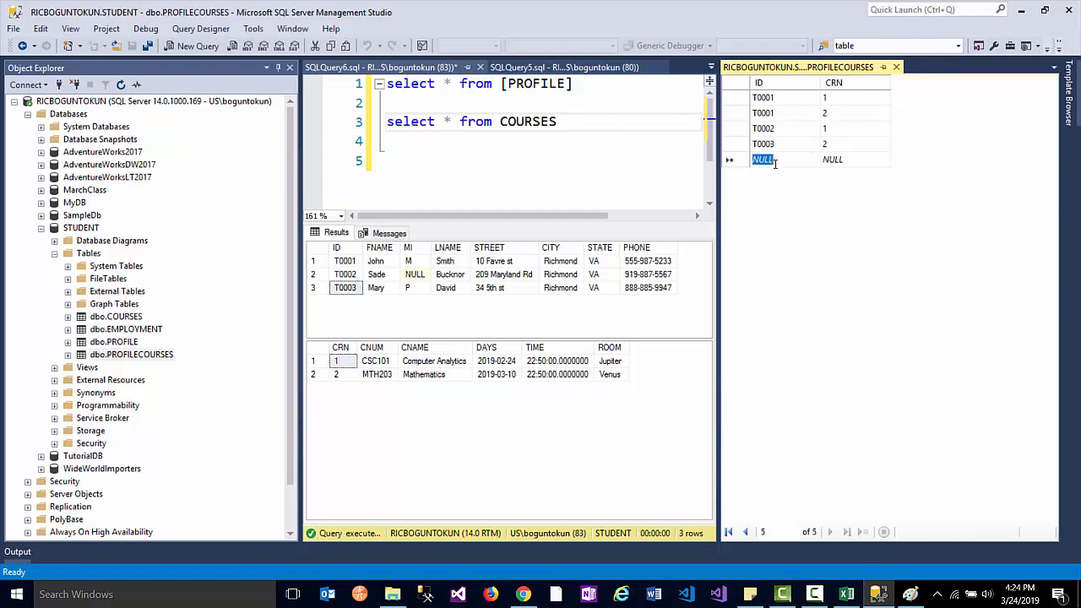
pyautogui.write('T0003')
pyautogui.press('Tab')
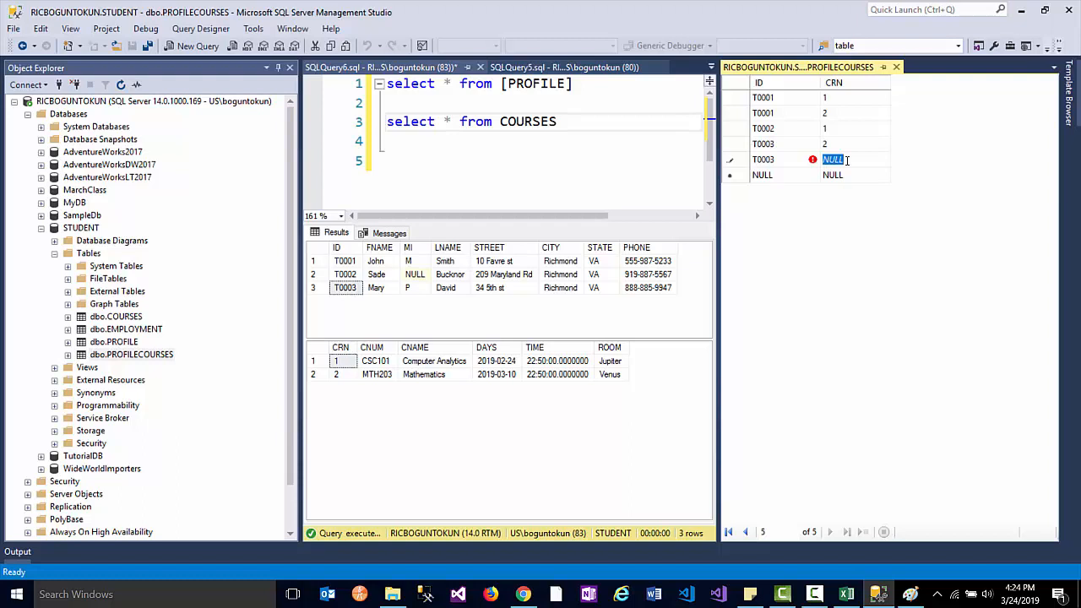
pyautogui.write('1')
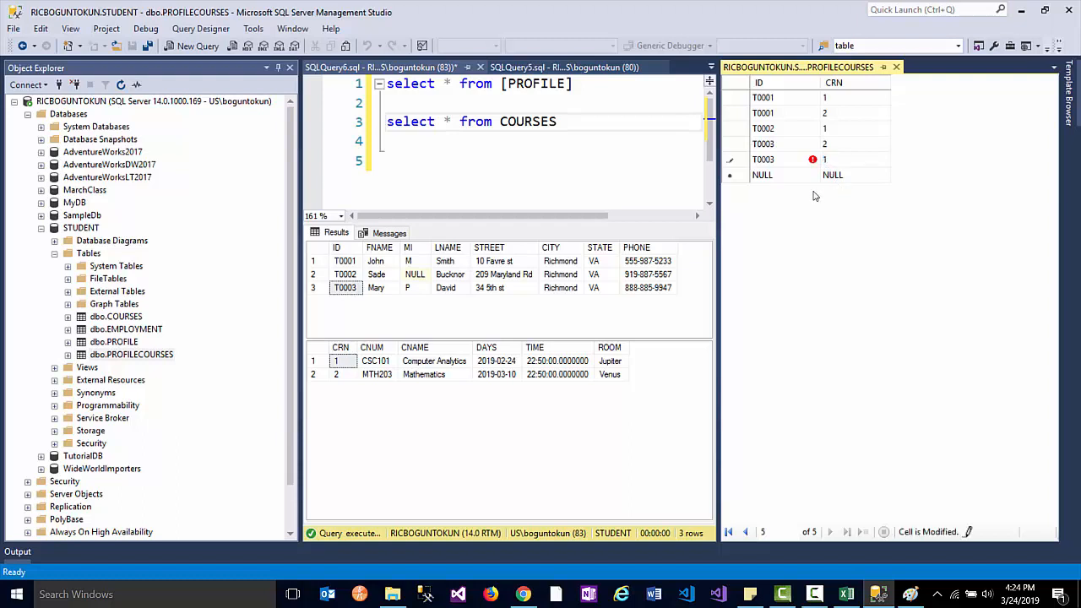
pyautogui.press('Tab')
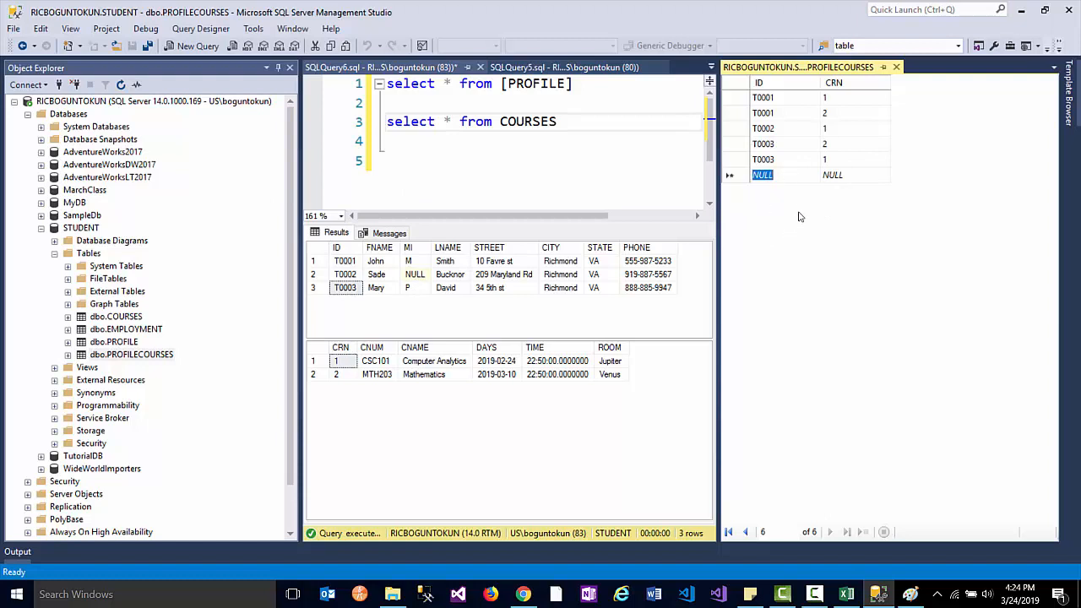
# - Close the edit grid and run Select Top 1000 Rows on dbo.PROFILECOURSES
pyautogui.click(896, 66)
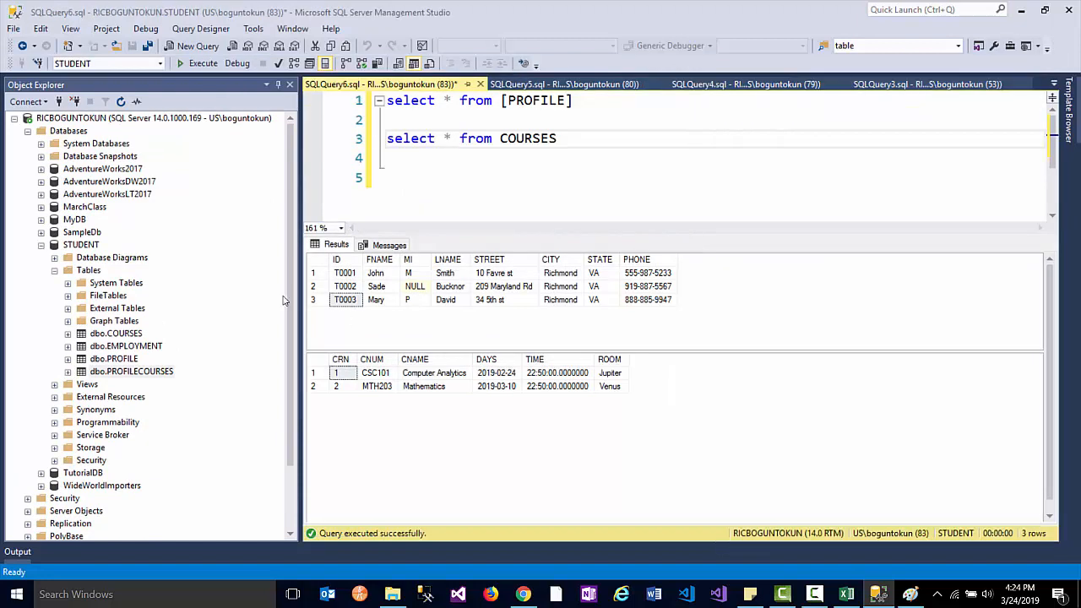
pyautogui.rightClick(110, 371)
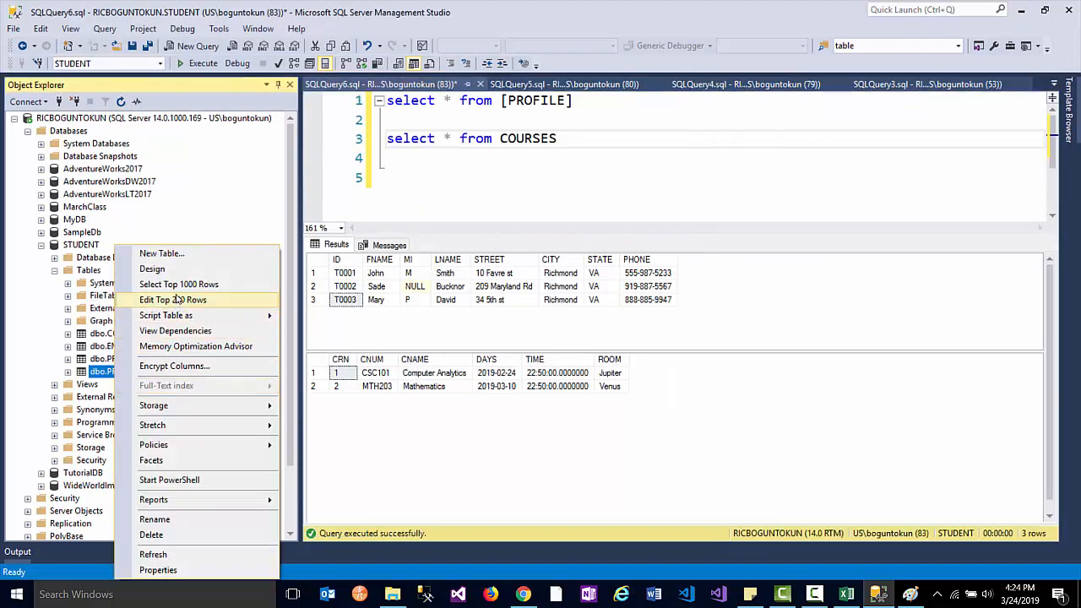
pyautogui.click(144, 234)
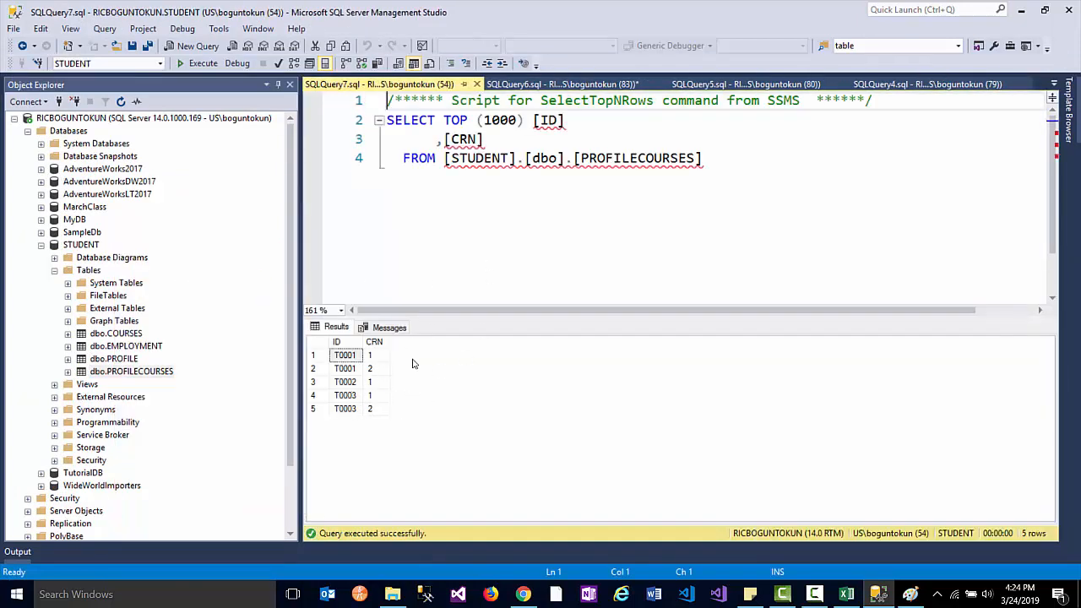
# - Close the PROFILECOURSES, SQLQuery6 (without saving), COURSES and EMPLOYMENT query tabs
pyautogui.click(476, 84)
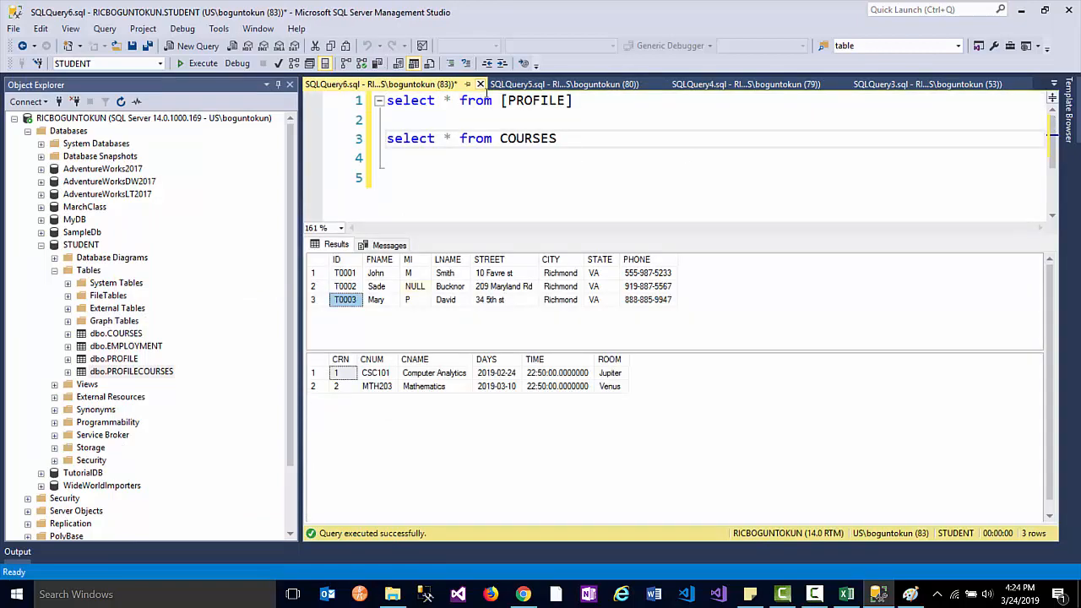
pyautogui.click(480, 84)
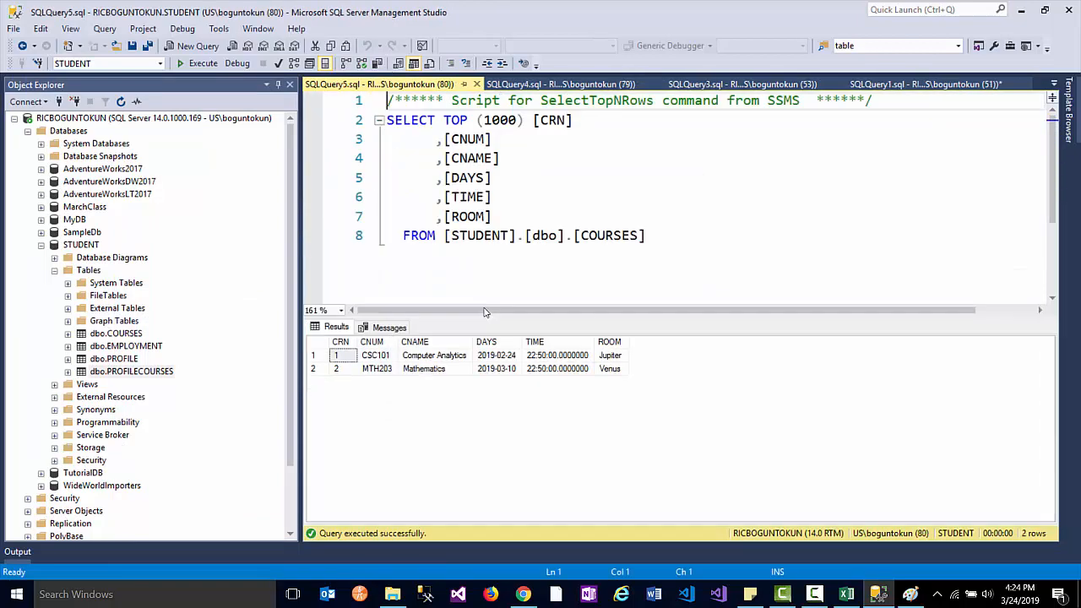
pyautogui.click(605, 385)
pyautogui.click(477, 84)
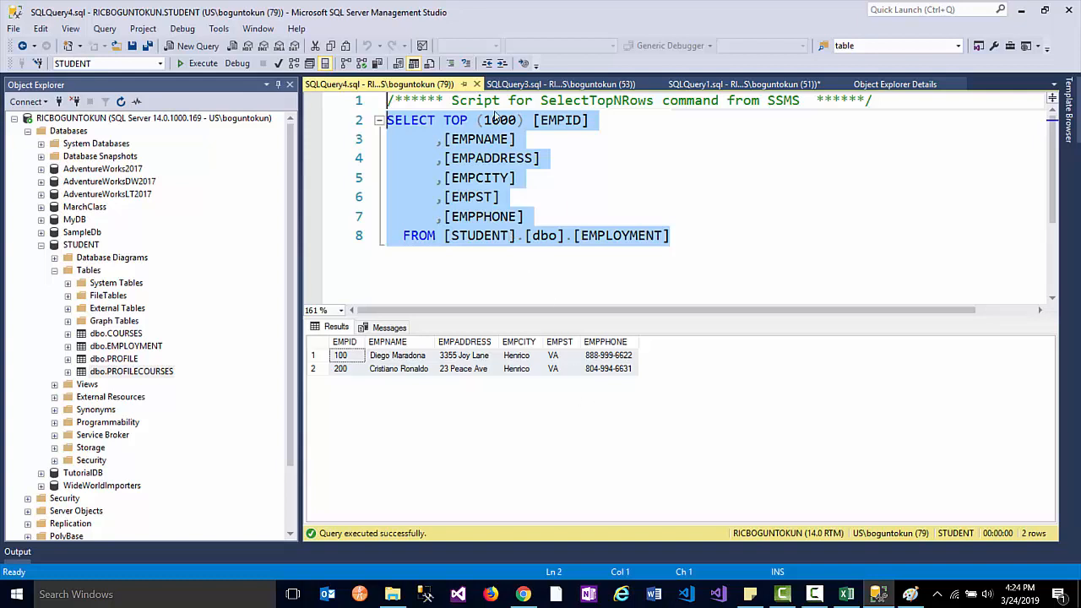
pyautogui.click(476, 84)
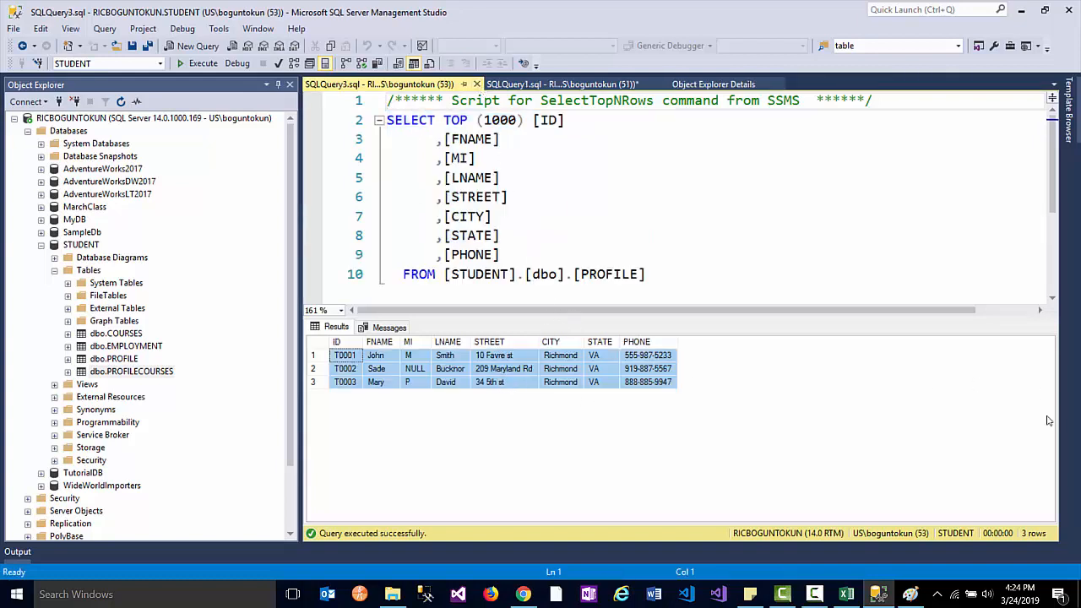
pyautogui.hotkey('alt', 'Tab')
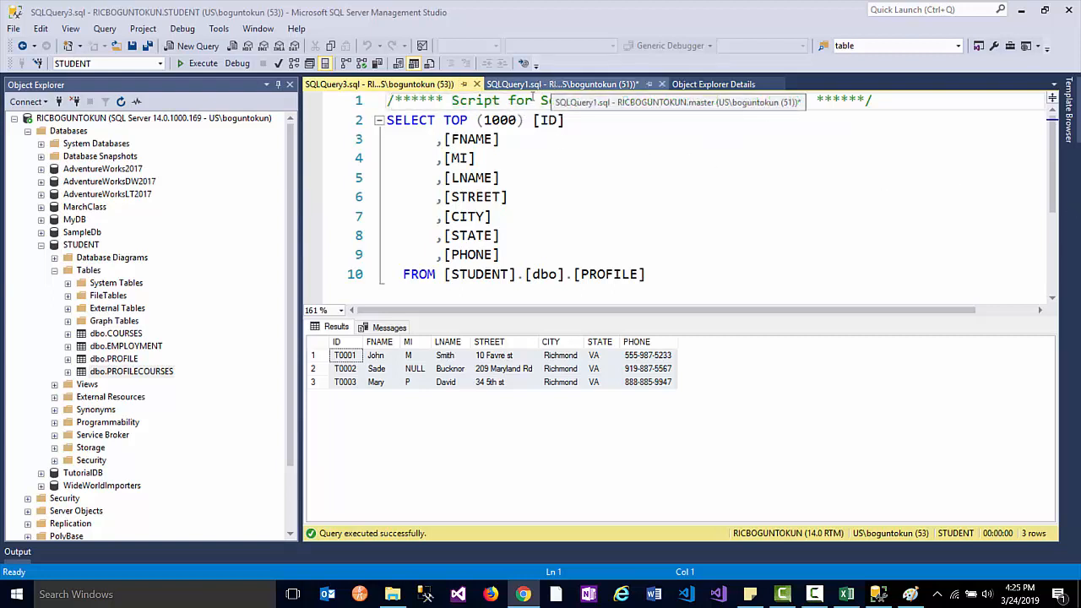
# - Replace the PROFILE script with select * from ProfileCourses pc
pyautogui.moveTo(668, 262); pyautogui.dragTo(380, 100)
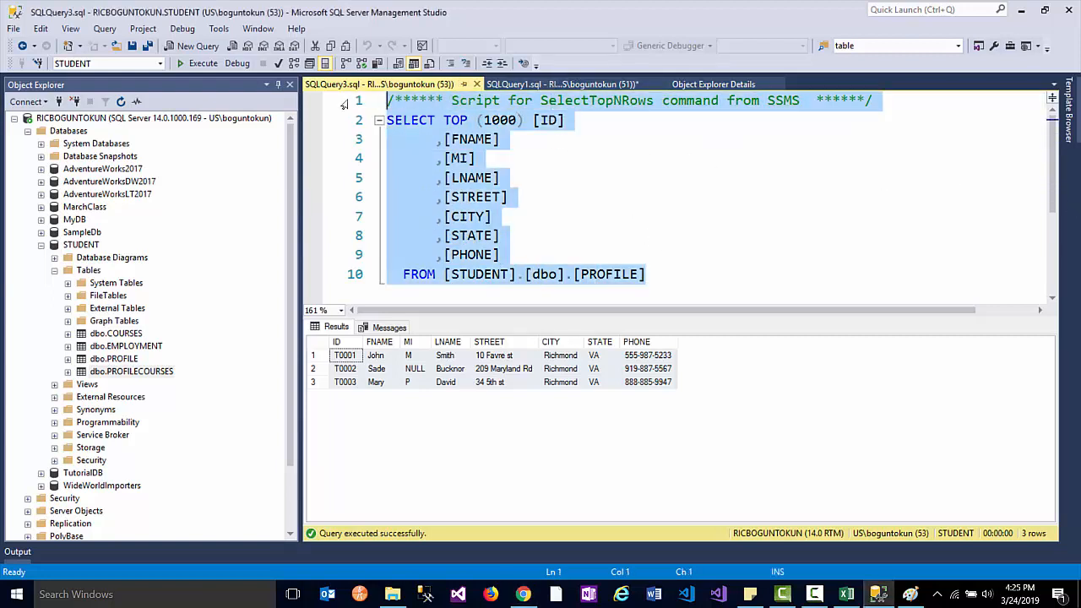
pyautogui.press('Delete')
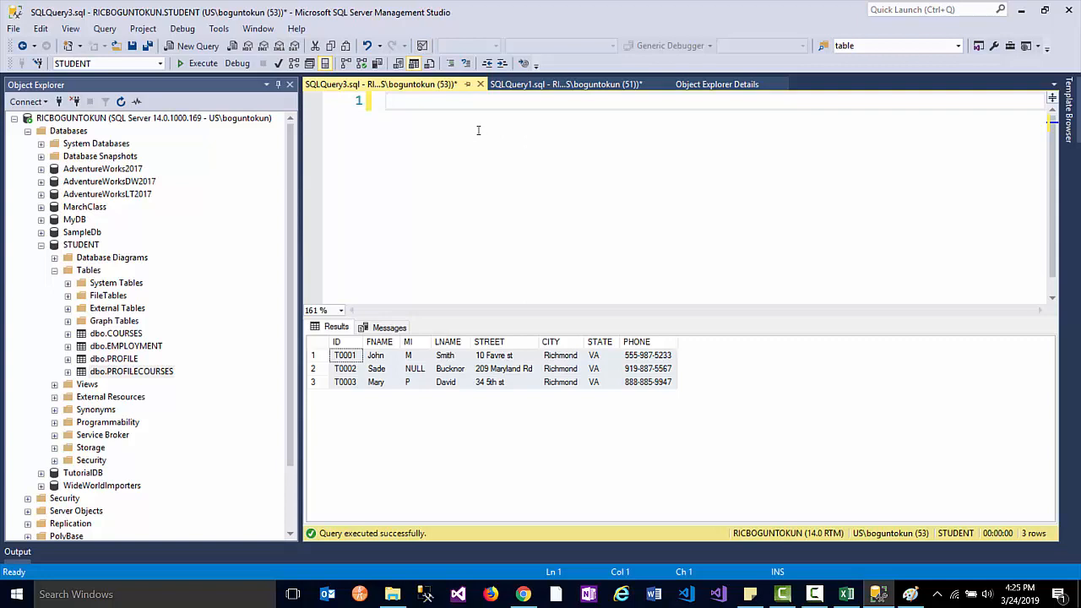
pyautogui.write('select *')
pyautogui.press('Return')
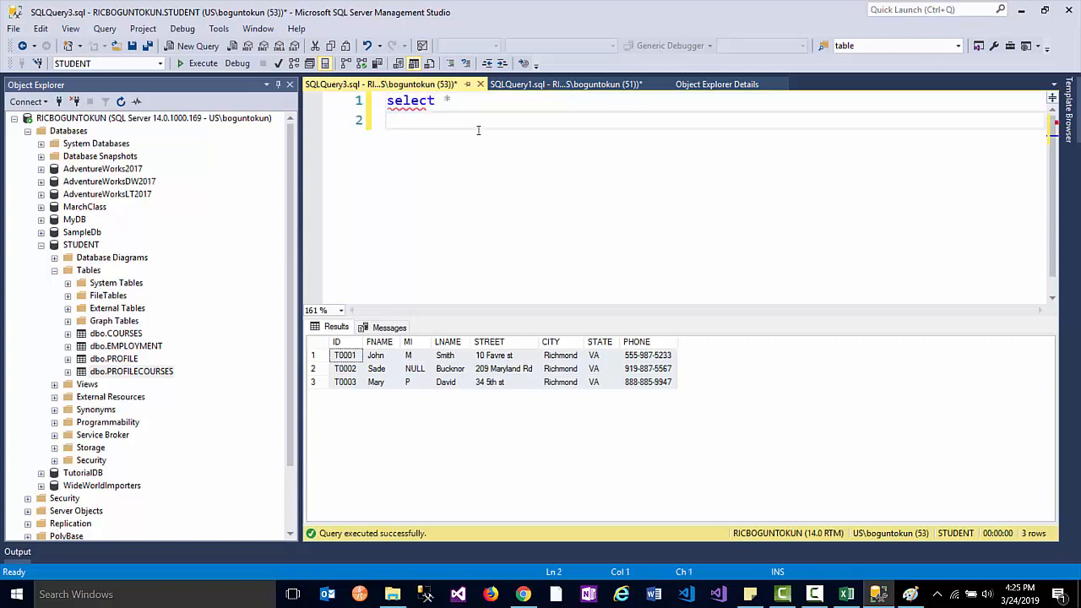
pyautogui.write('from Pr')
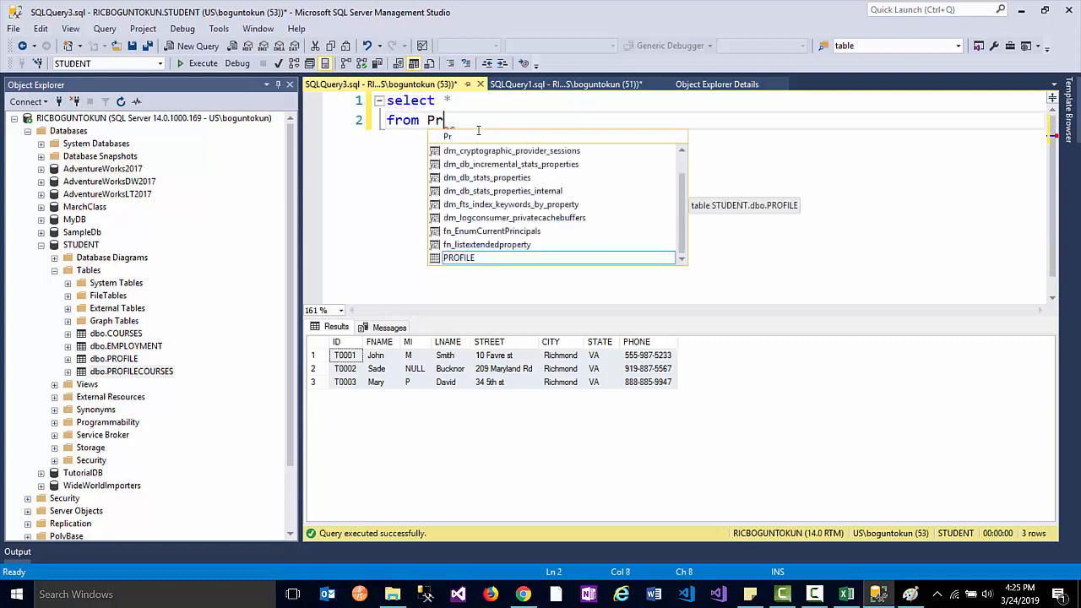
pyautogui.write('of')
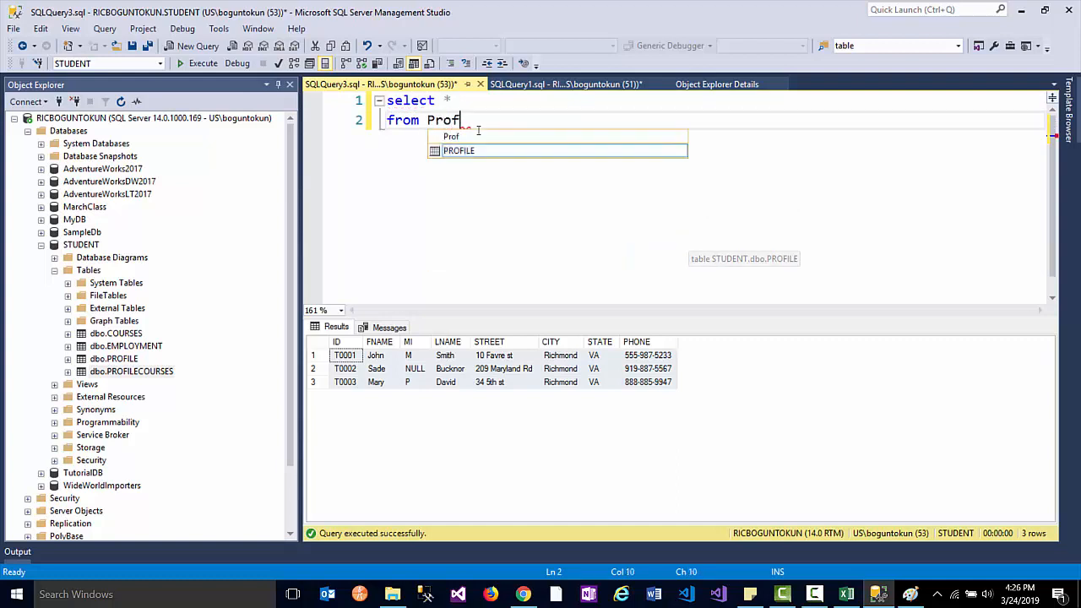
pyautogui.write('ileC')
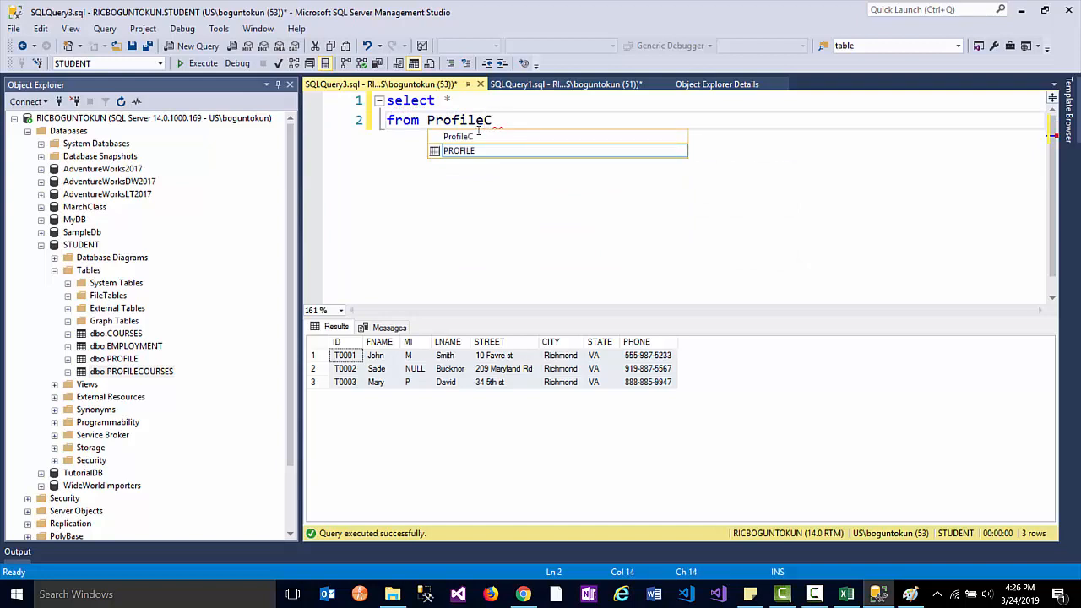
pyautogui.write('ourses pc')
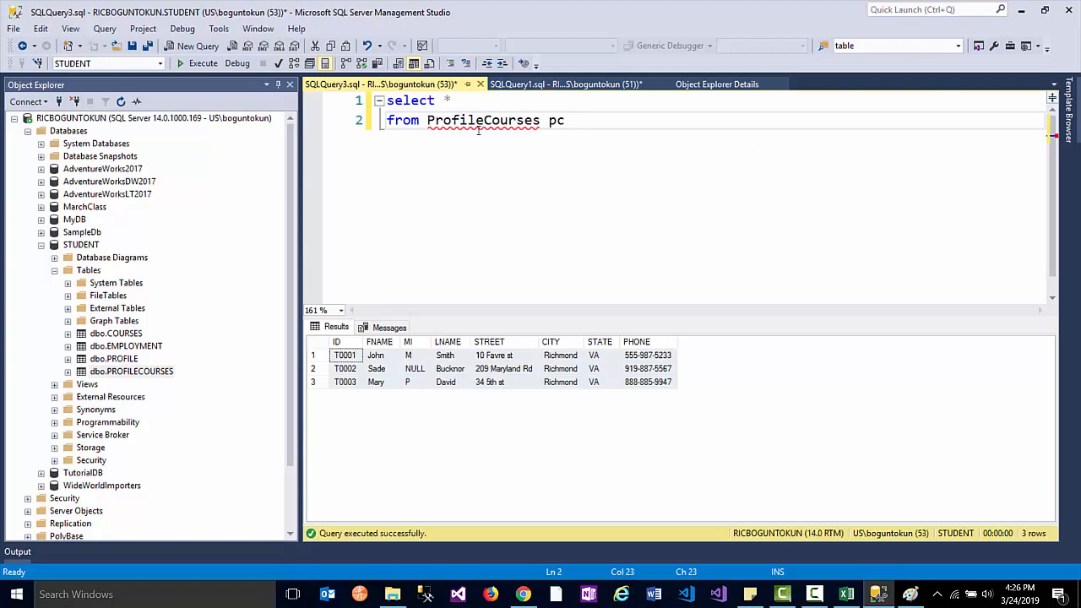
pyautogui.press('Return')
# - Add the line inner join [PROFILE] p on pc.ID = p.ID
pyautogui.write('inner join')
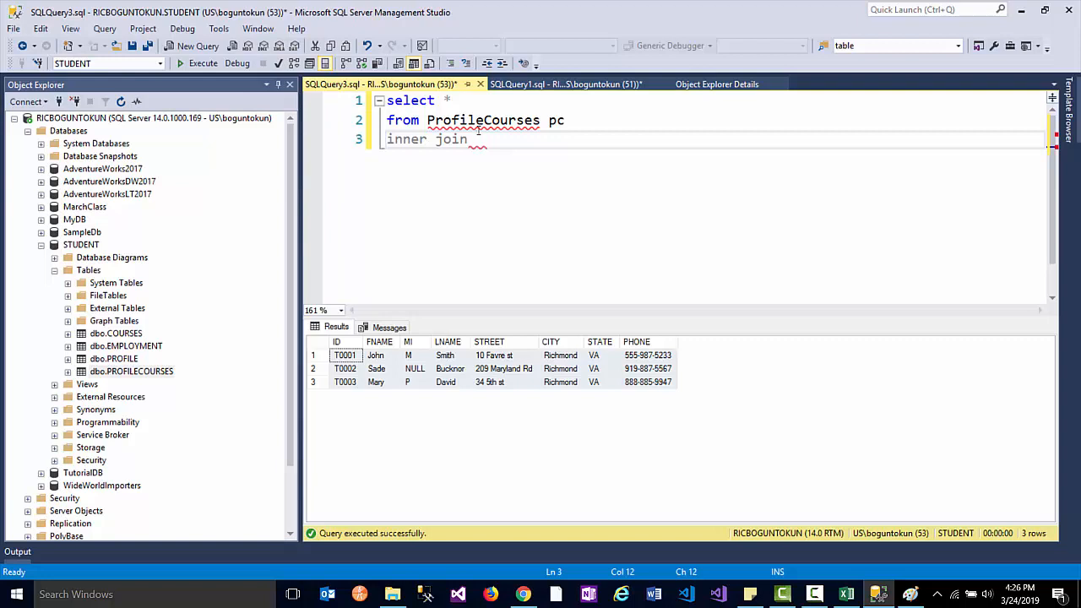
pyautogui.write('PROFILE p')
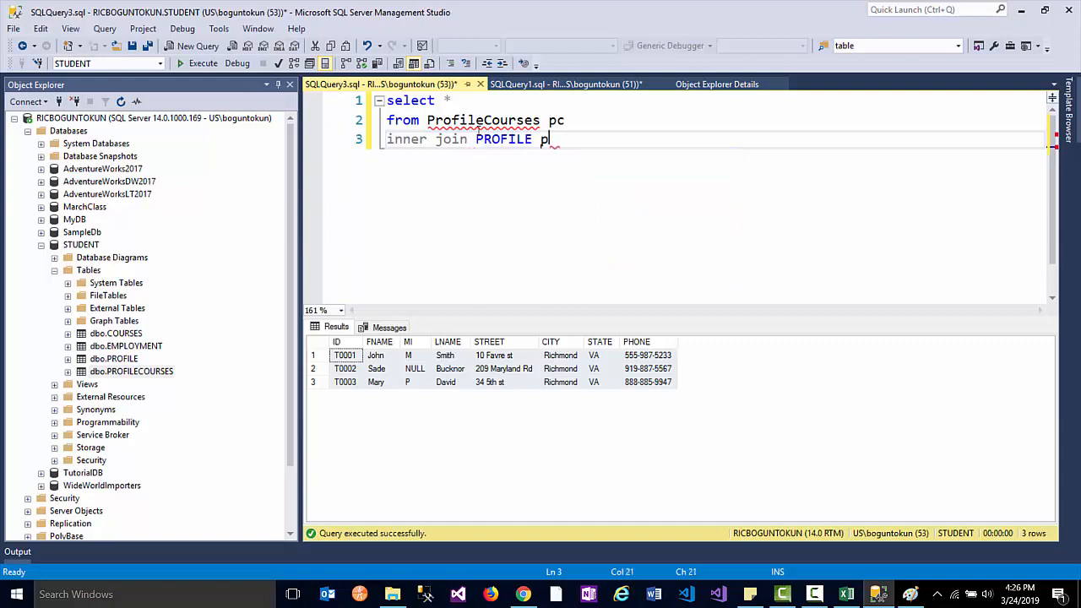
pyautogui.press('Left')
pyautogui.press('Left')
pyautogui.press('Left')
pyautogui.write(']')
pyautogui.press('Left')
pyautogui.press('Left')
pyautogui.press('Left')
pyautogui.press('Left')
pyautogui.press('Left')
pyautogui.press('Left')
pyautogui.press('Left')
pyautogui.write('[')
pyautogui.press('End')
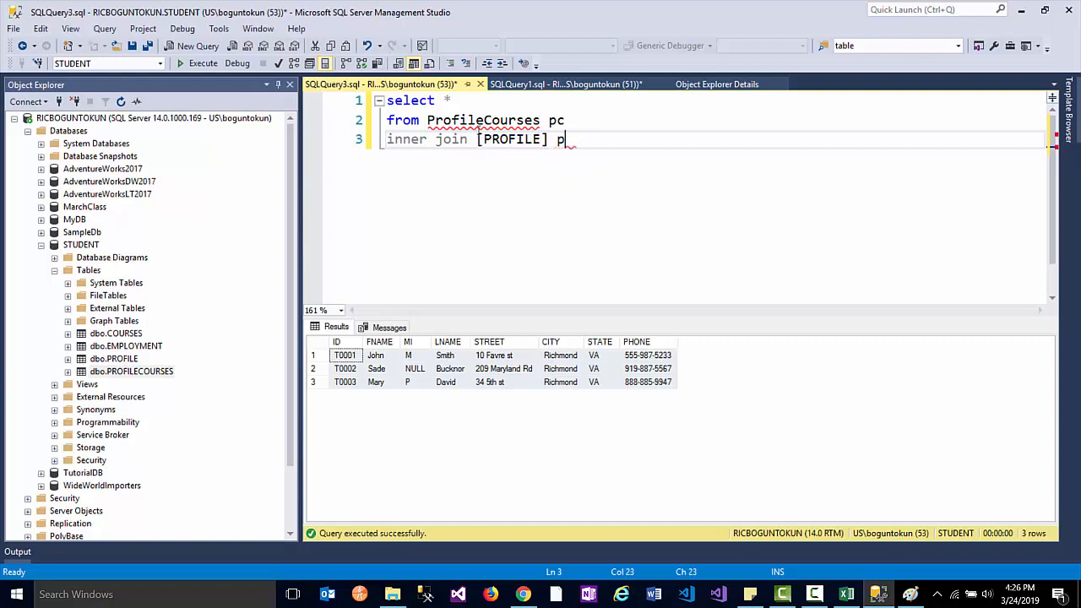
pyautogui.write('on pc.')
pyautogui.write('ID ')
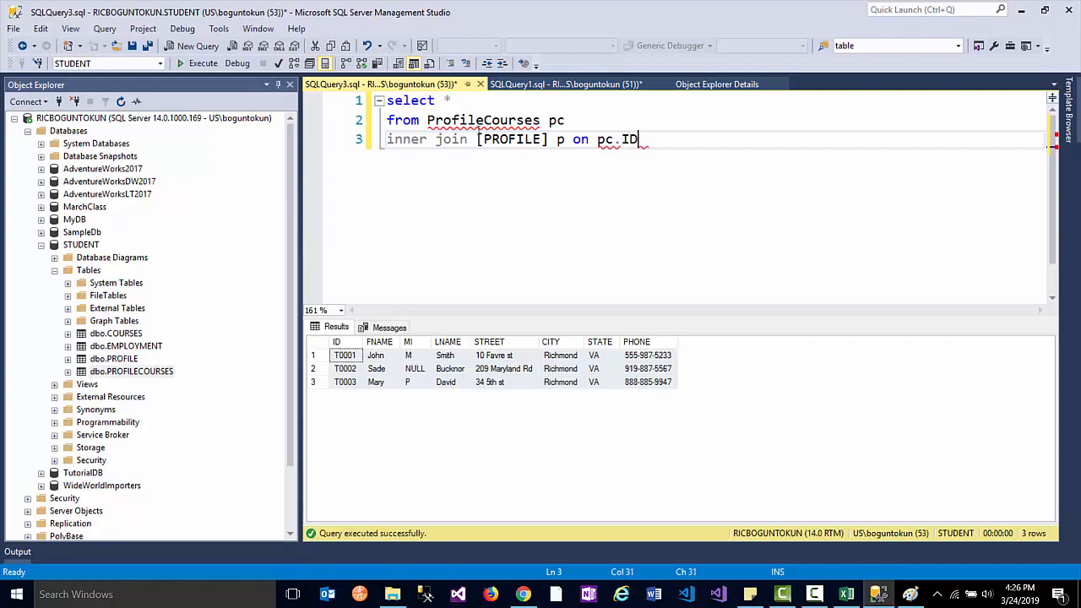
pyautogui.write('= p.I')
pyautogui.press('Tab')
# - Change the select list to p.* and run the join, returning 5 profile rows
pyautogui.click(444, 99)
pyautogui.moveTo(444, 99); pyautogui.dragTo(453, 100)
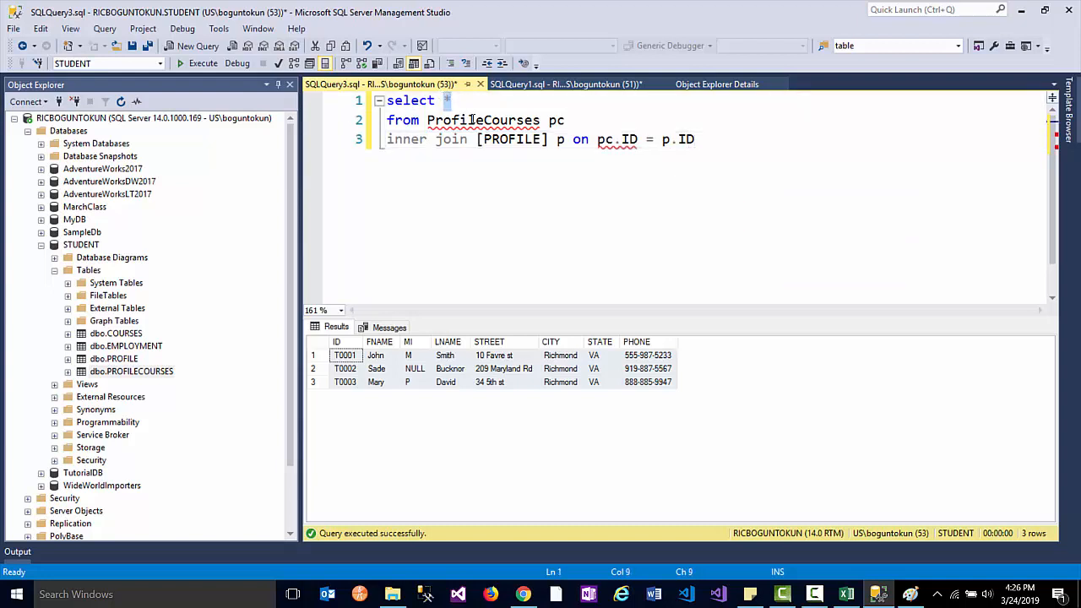
pyautogui.write('p.*')
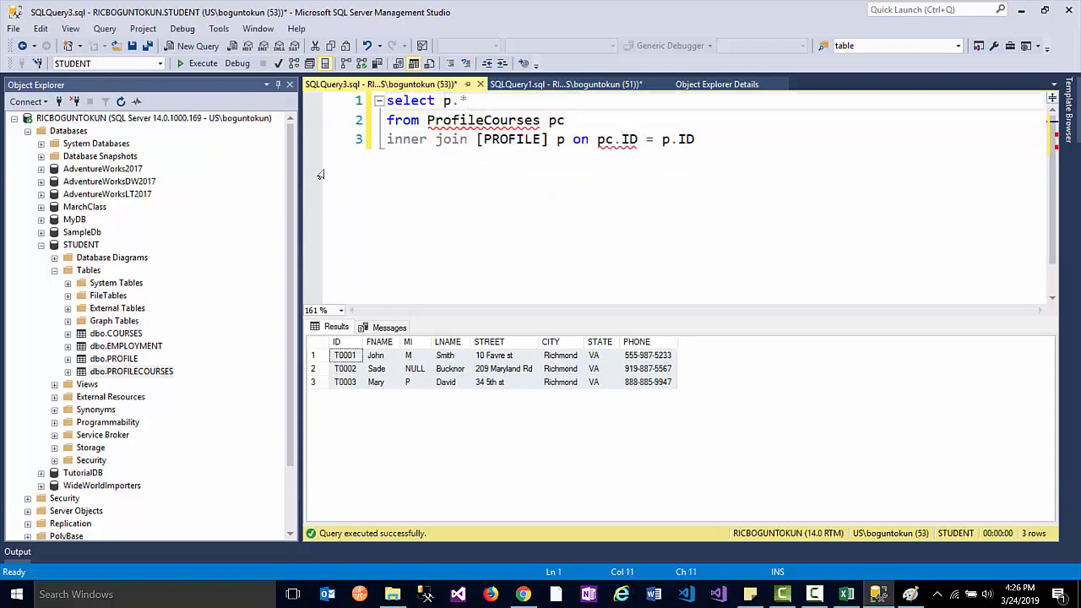
pyautogui.click(193, 64)
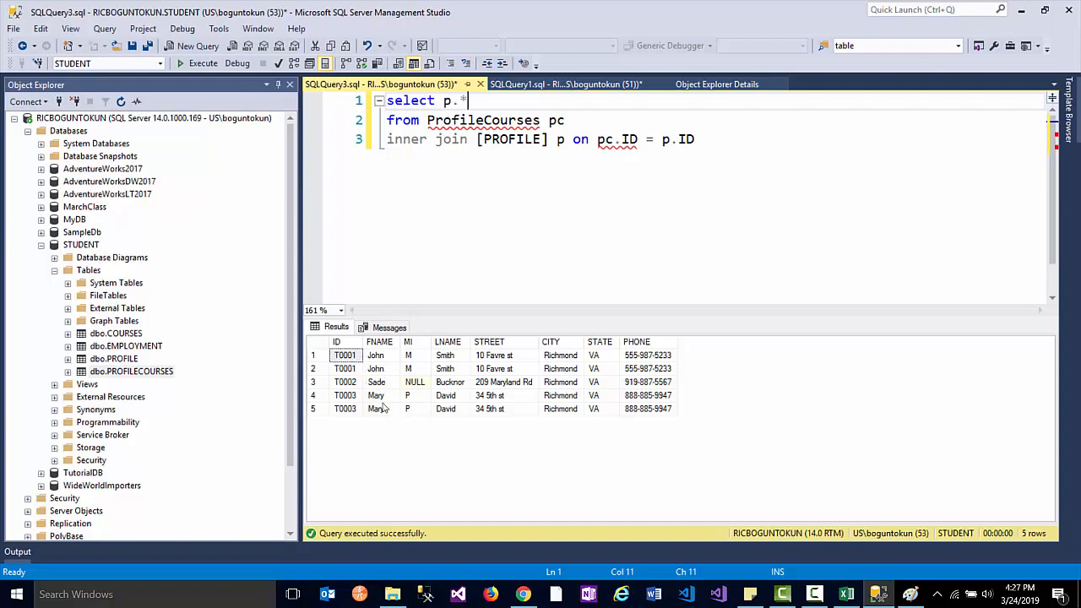
# - Begin a fourth line reading inner join COURSES c on pc
pyautogui.click(712, 210)
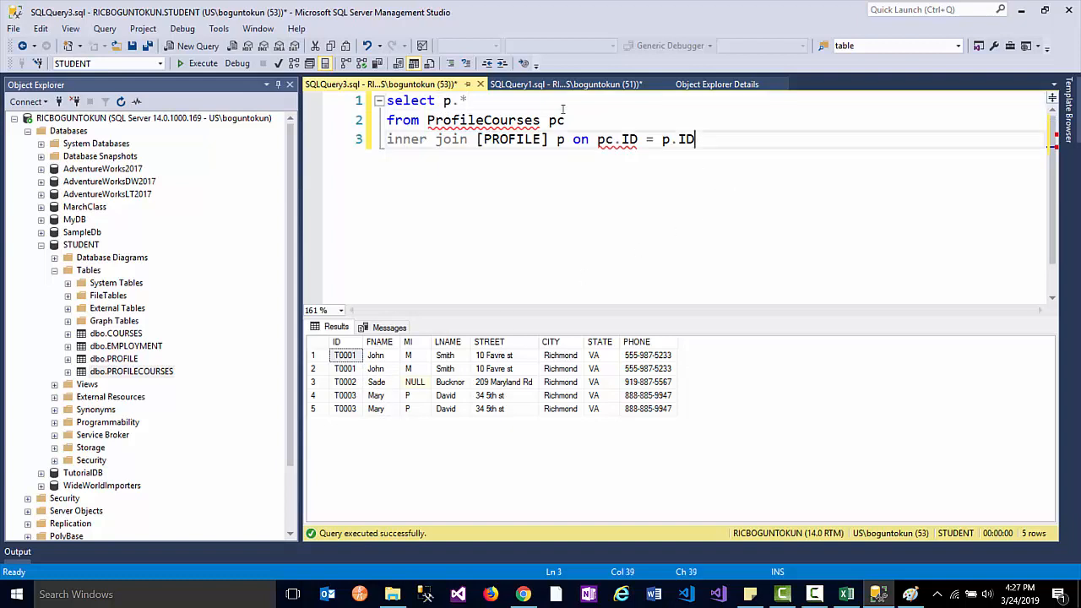
pyautogui.press('Return')
pyautogui.write('inn')
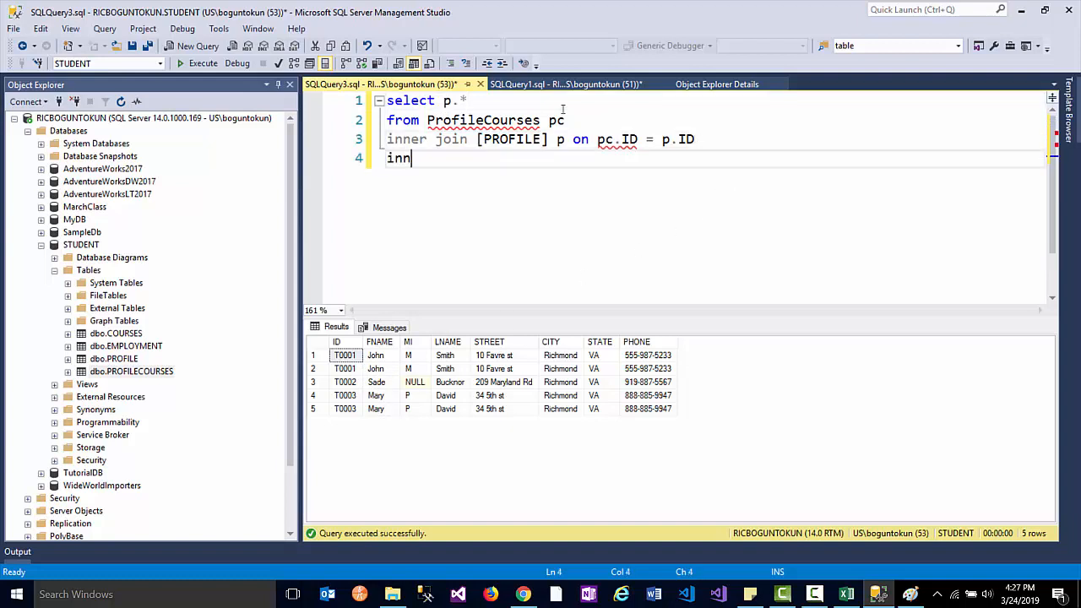
pyautogui.write('er join ')
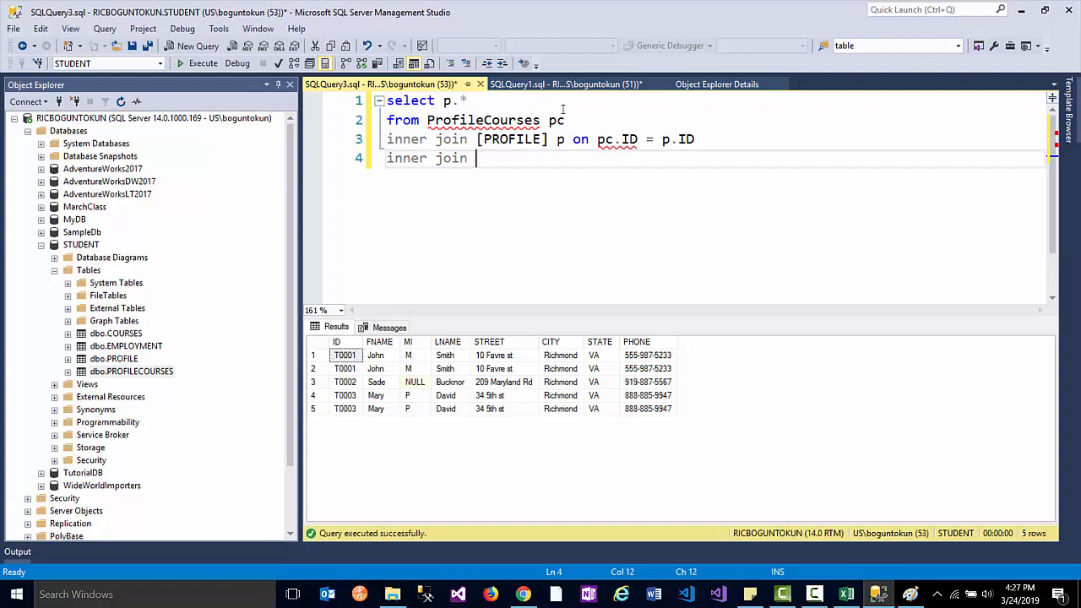
pyautogui.write('COURSES')
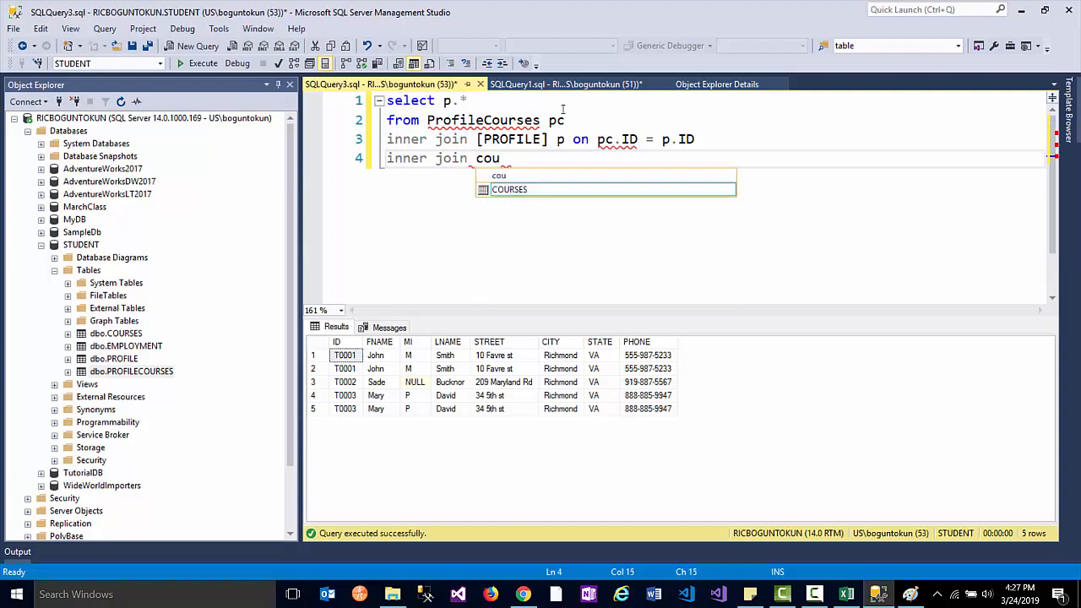
pyautogui.write(' c')
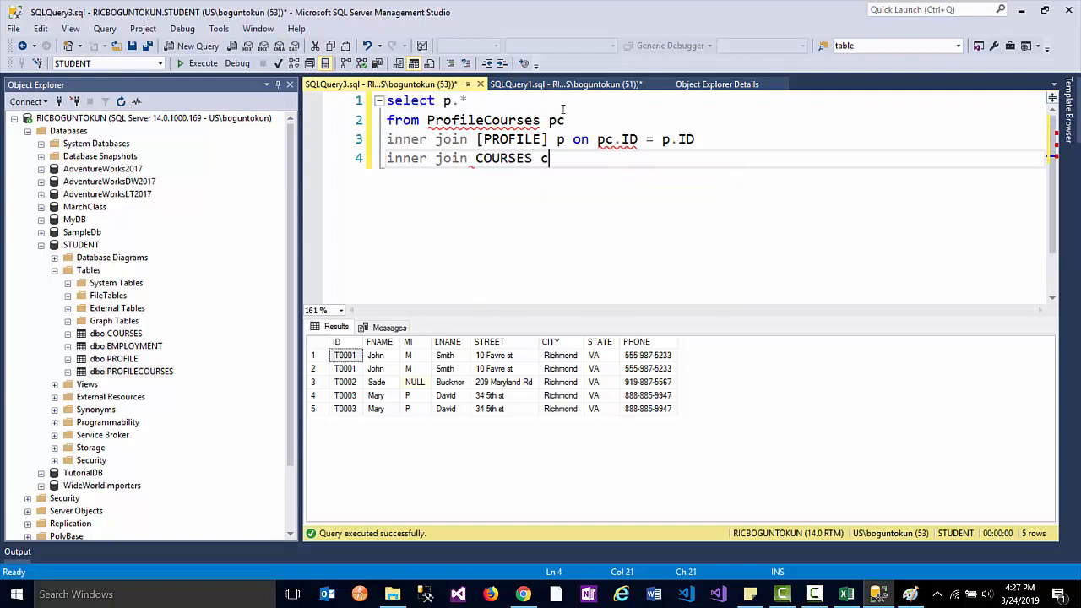
pyautogui.write(' on pc.')
# - Finish the join on pc.crn = c.CRN, revert the select list to *, and select the whole query
pyautogui.click(67, 333)
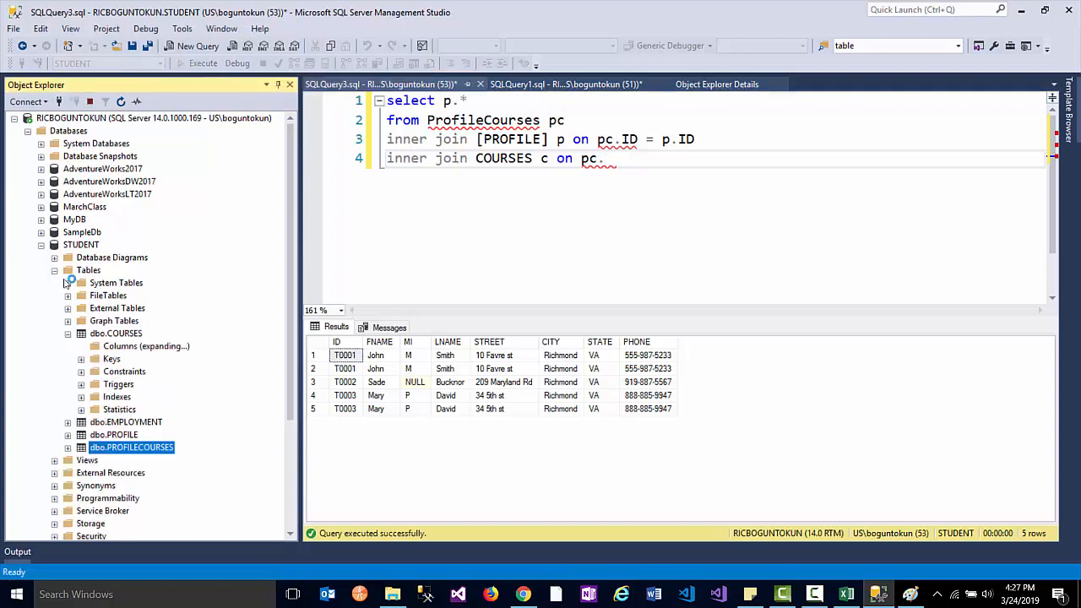
pyautogui.click(615, 159)
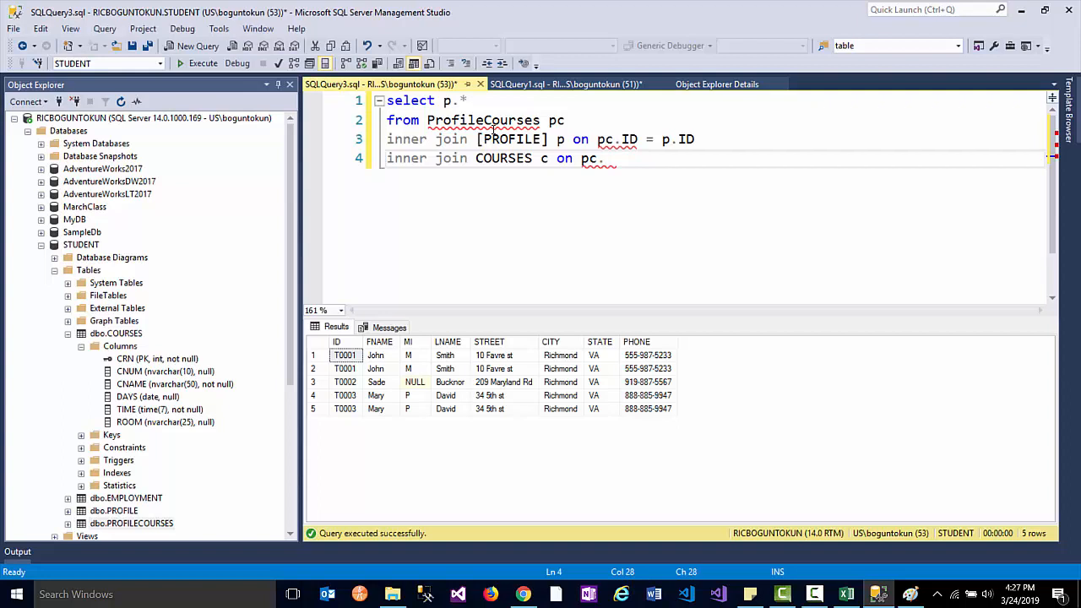
pyautogui.write('crn = c.crn')
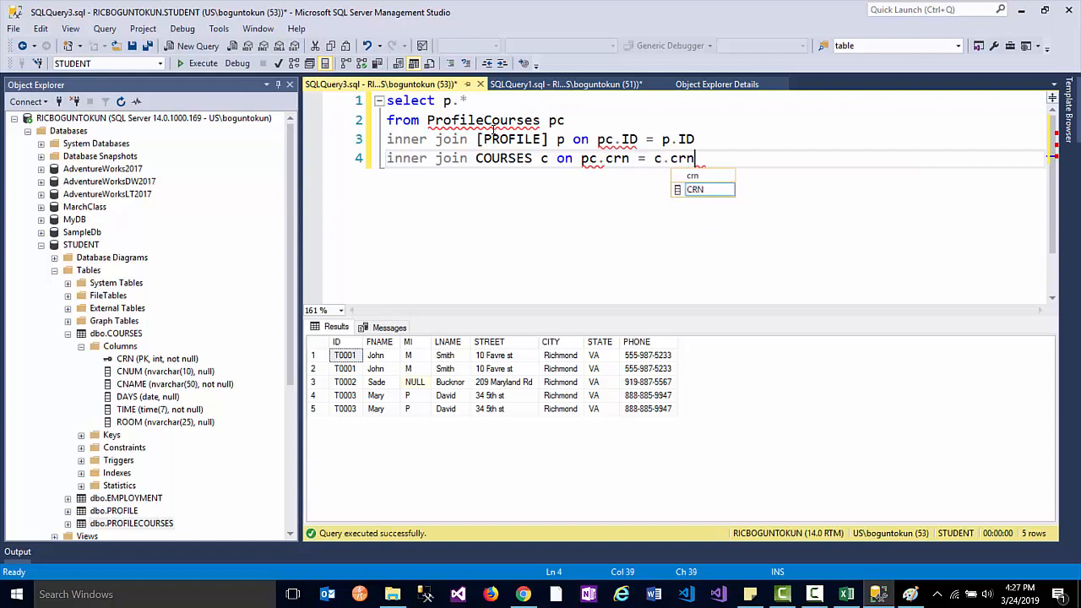
pyautogui.press('Tab')
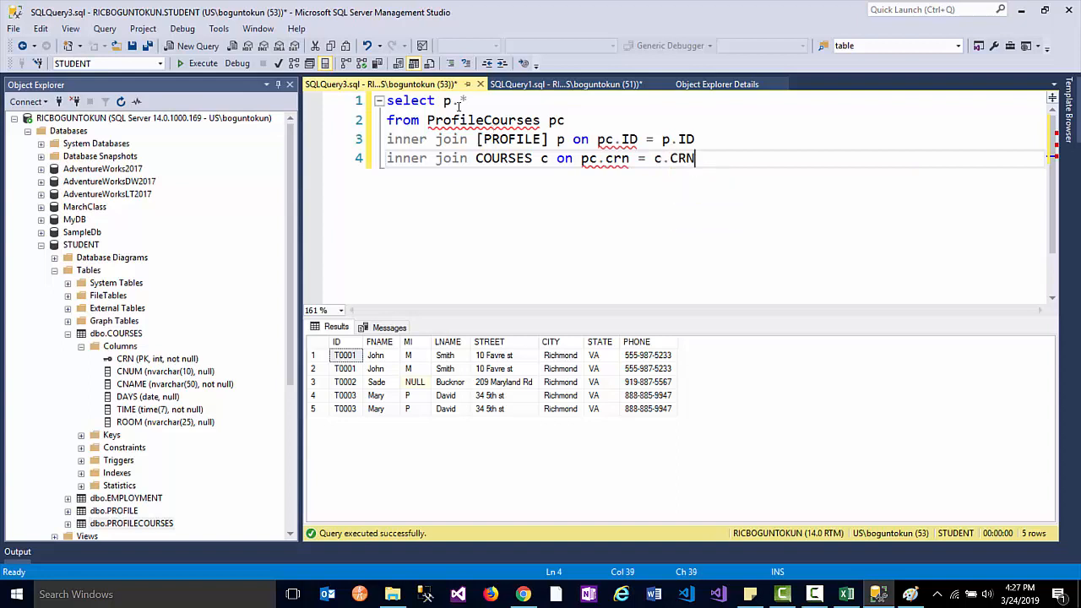
pyautogui.click(460, 101)
pyautogui.press('BackSpace')
pyautogui.press('BackSpace')
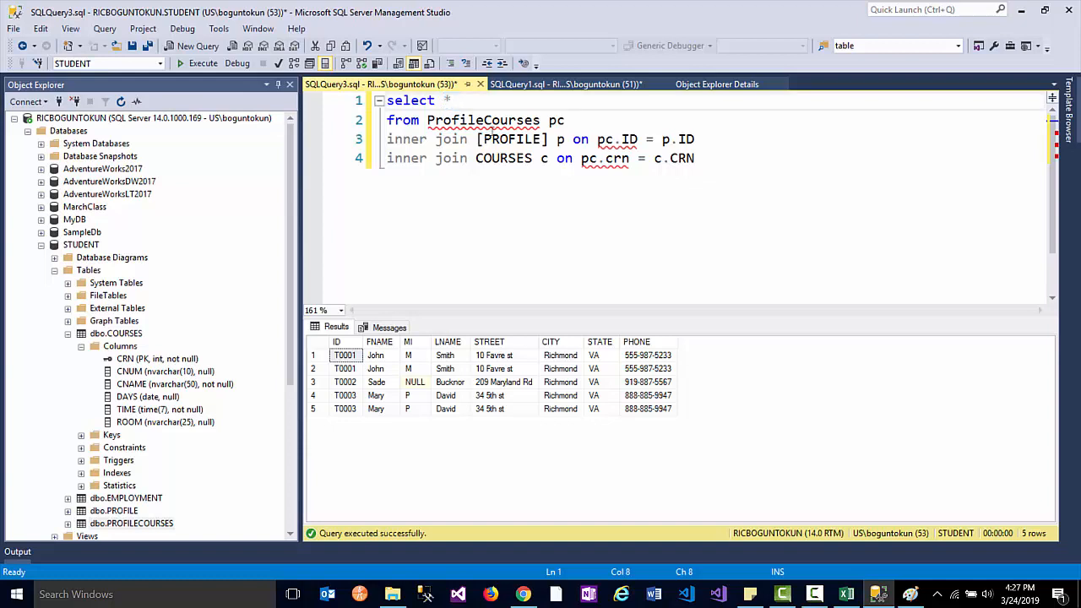
pyautogui.moveTo(804, 175); pyautogui.dragTo(385, 99)
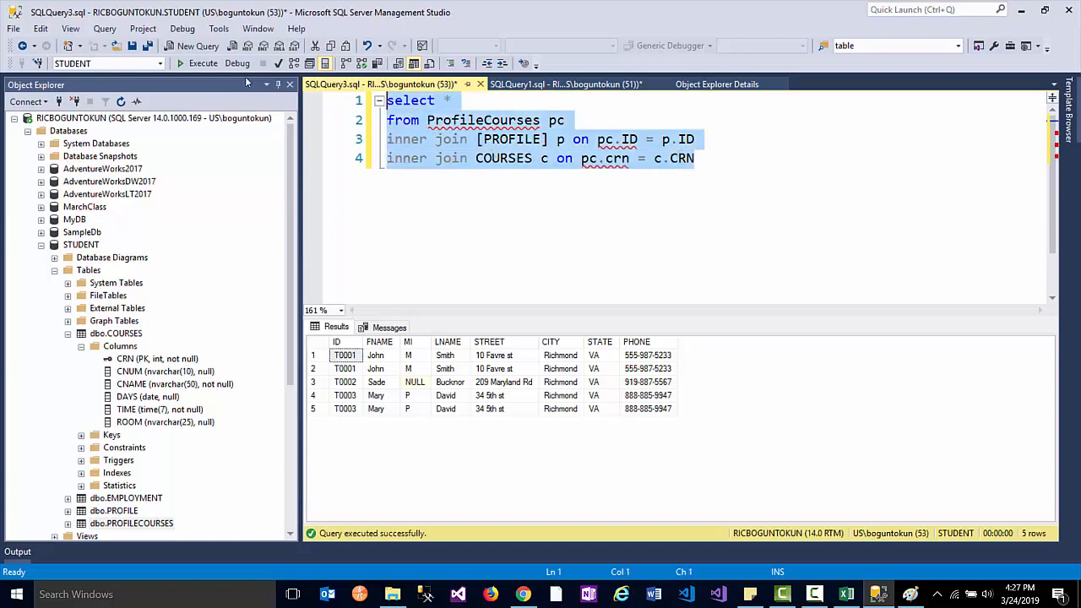
# - Run the three-table join for 5 rows with columns like CNAME and ROOM, then select the *
pyautogui.click(182, 63)
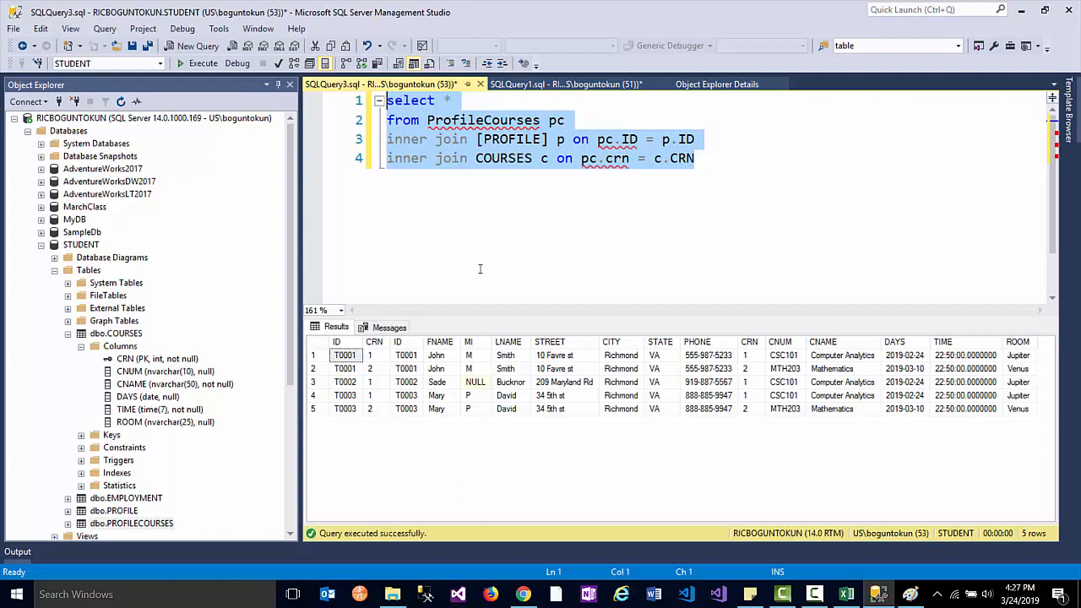
pyautogui.click(445, 100)
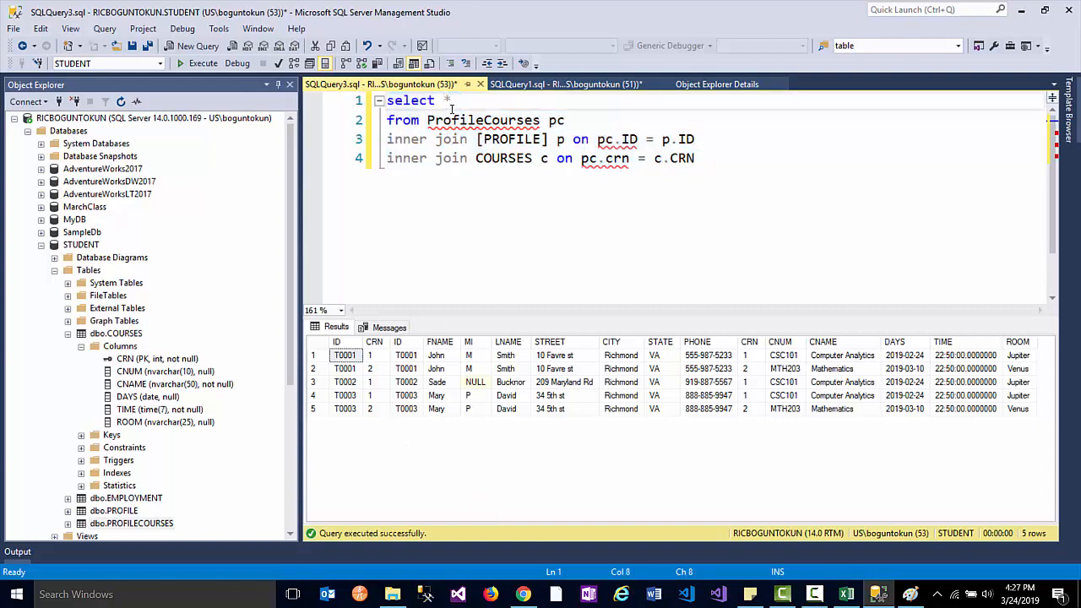
pyautogui.moveTo(445, 102)
pyautogui.moveTo(444, 101); pyautogui.dragTo(450, 101)
pyautogui.moveTo(510, 157)
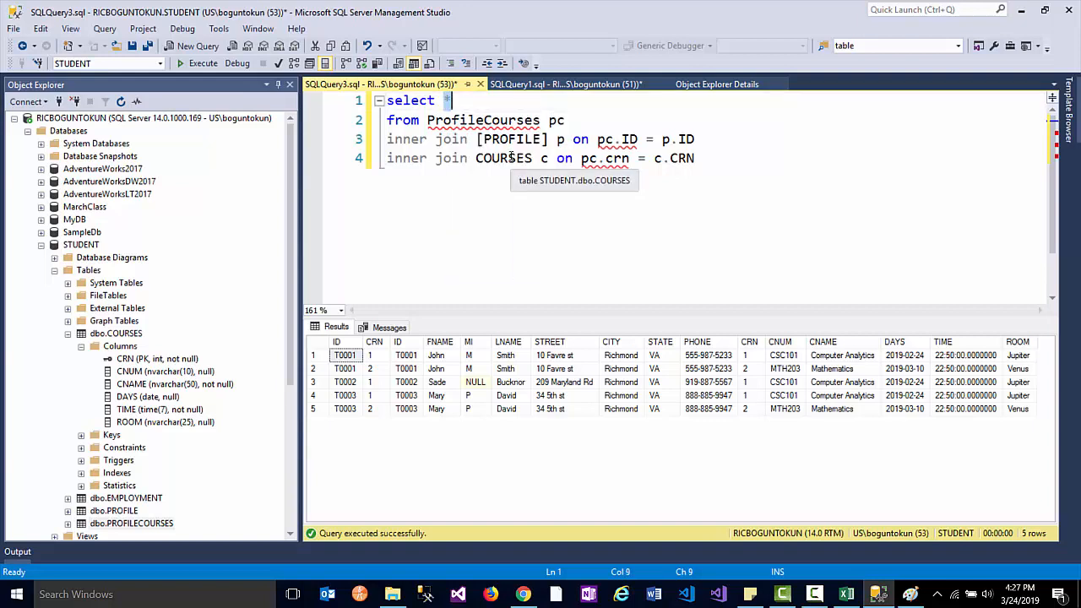
# - Replace * with p.FNAME, p.LNAME, c.CNUM, c.CNAME and run the query for 5 rows
pyautogui.write('pc.')
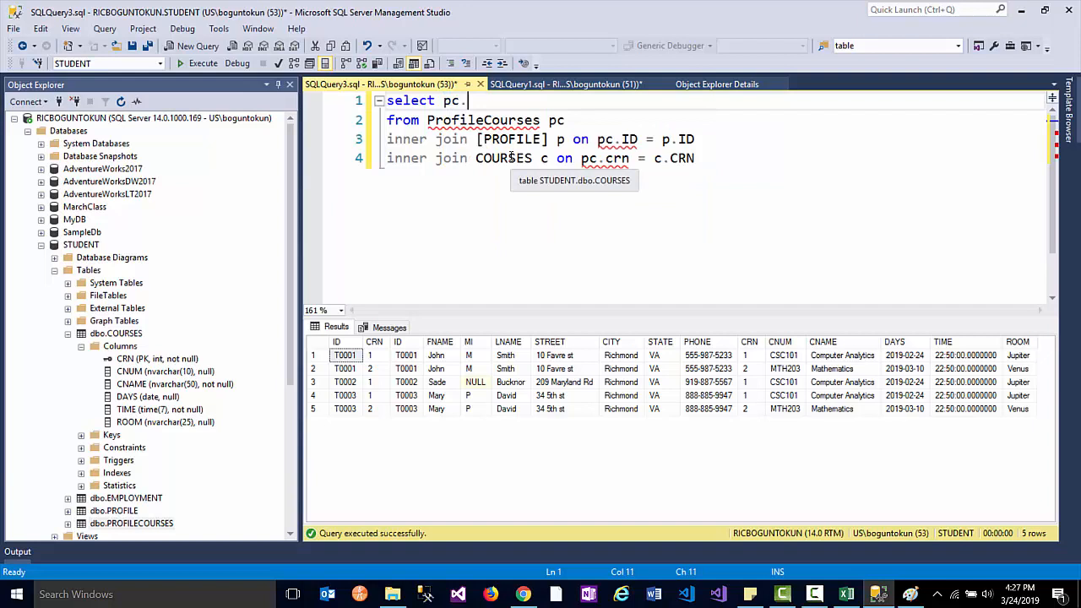
pyautogui.press('BackSpace')
pyautogui.press('BackSpace')
pyautogui.press('BackSpace')
pyautogui.write('p')
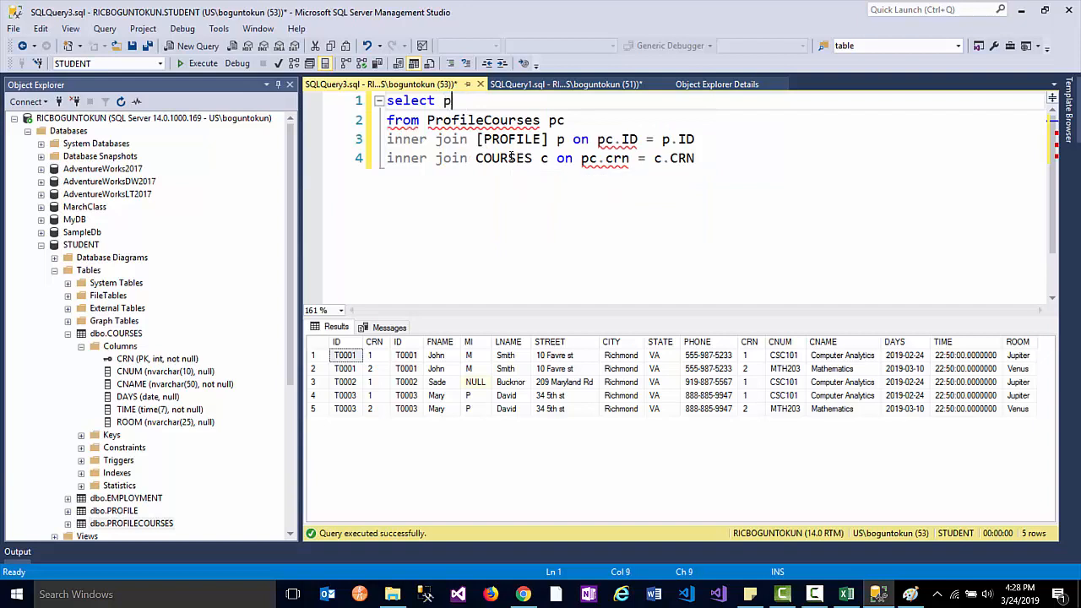
pyautogui.write('.FNAME,p.LNAME')
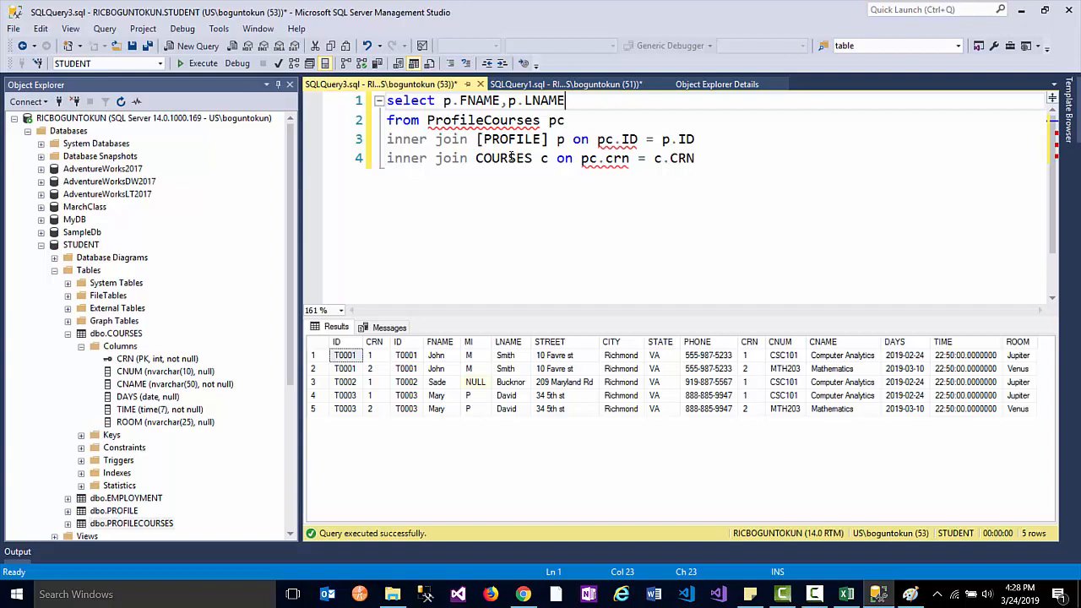
pyautogui.write(',c.')
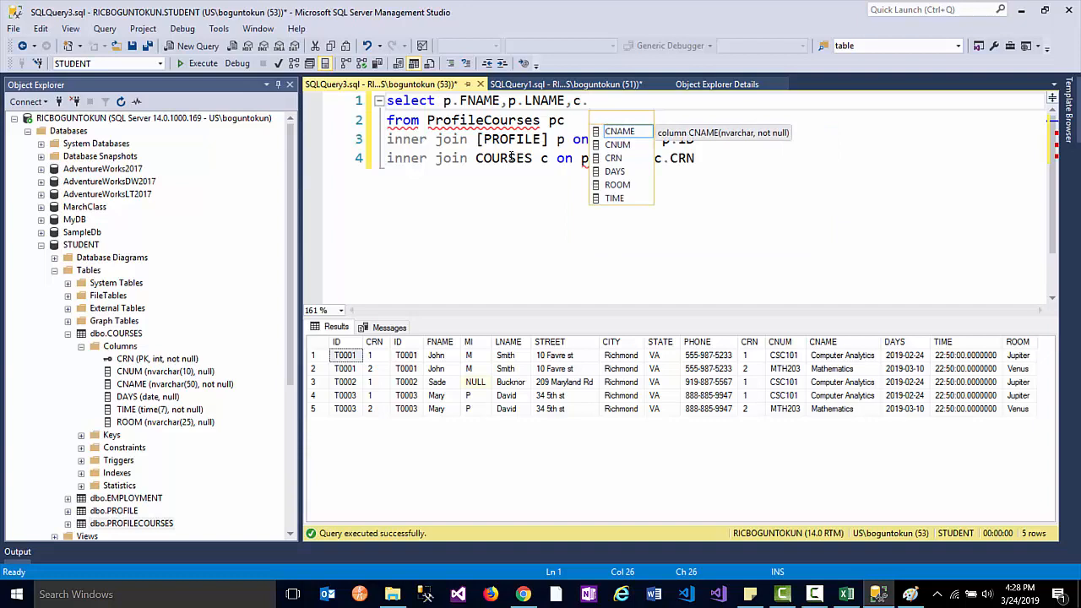
pyautogui.write('Cnum')
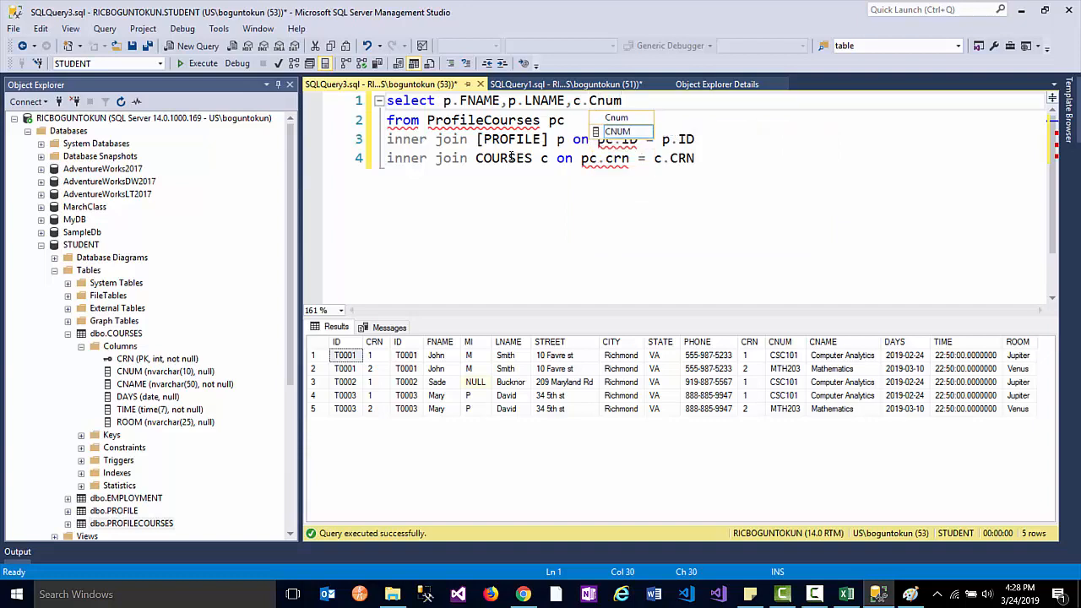
pyautogui.write(',c.c')
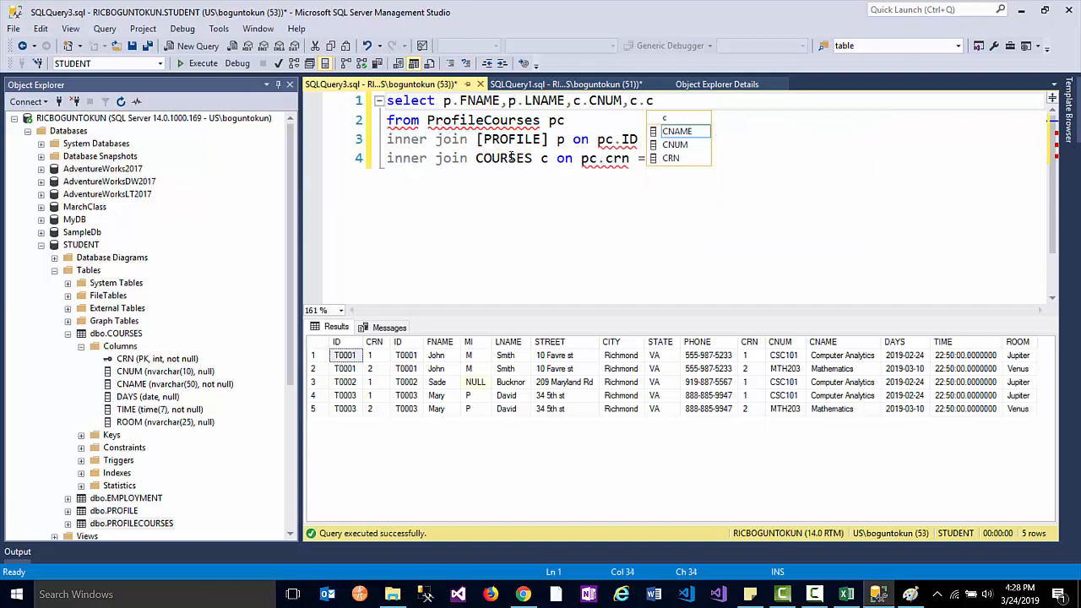
pyautogui.press('Tab')
pyautogui.press('F5')
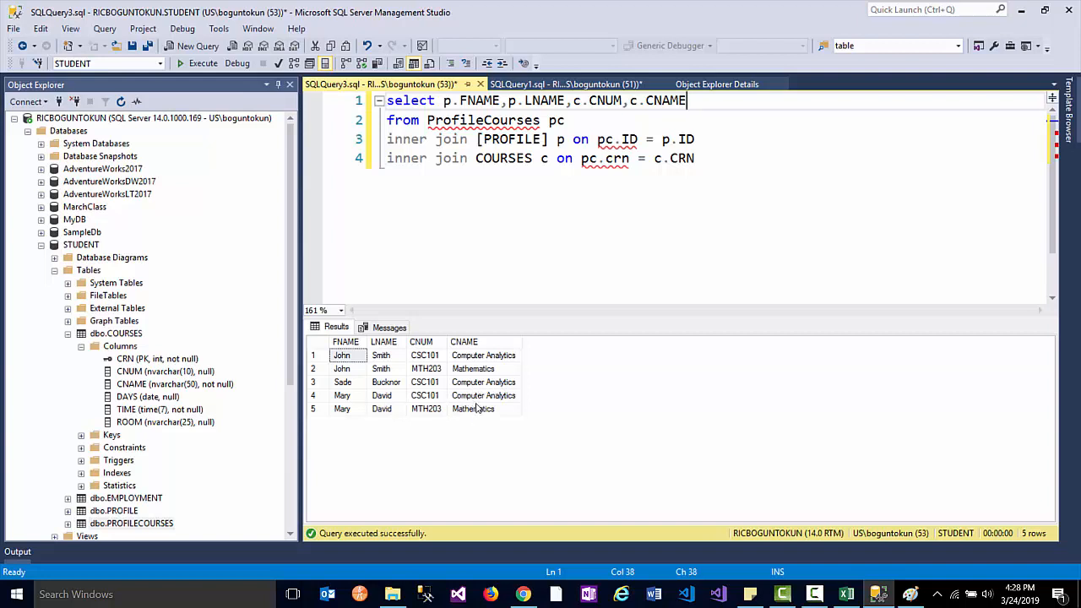
pyautogui.moveTo(336, 358); pyautogui.dragTo(473, 374)
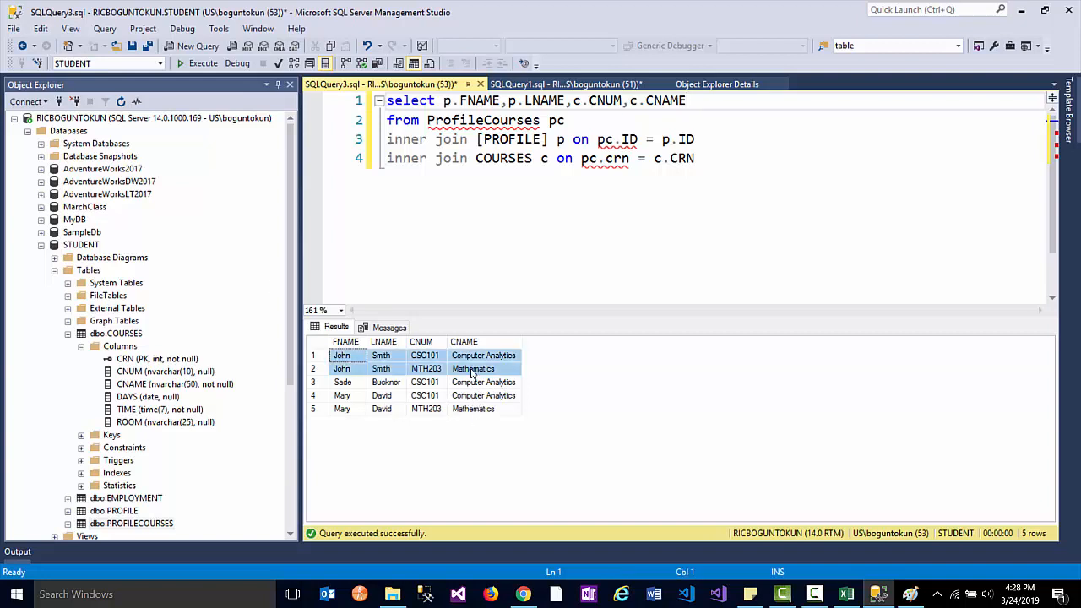
pyautogui.click(346, 386)
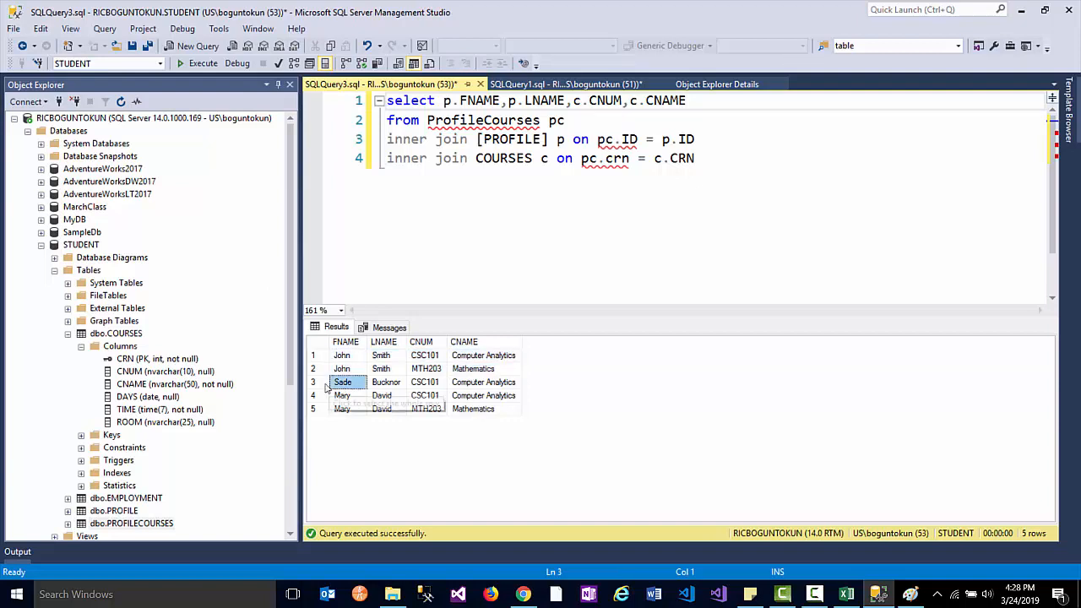
pyautogui.click(324, 385)
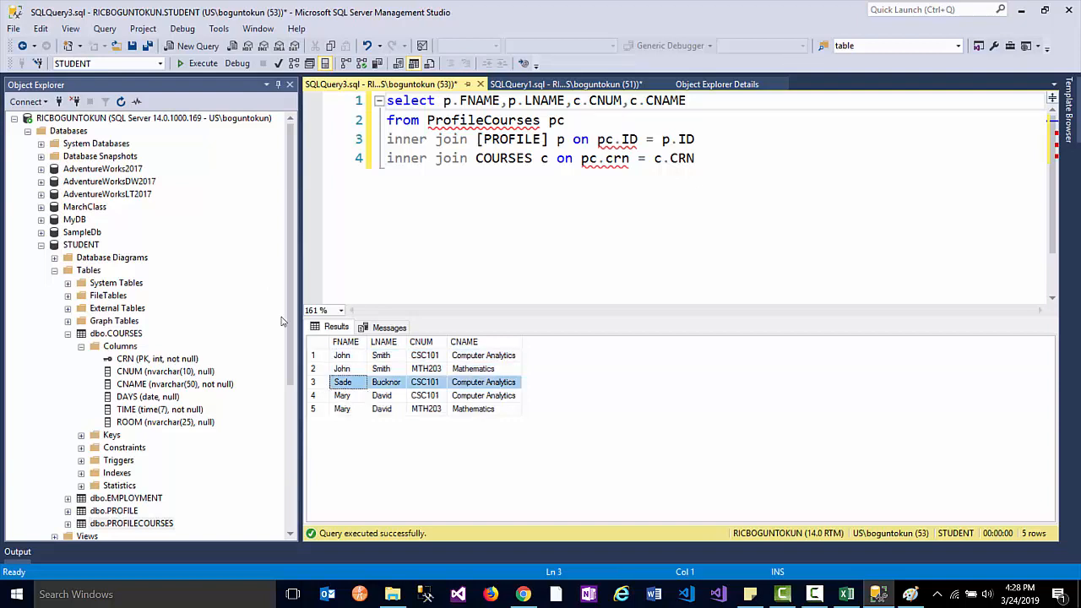
pyautogui.moveTo(351, 397); pyautogui.dragTo(508, 410)
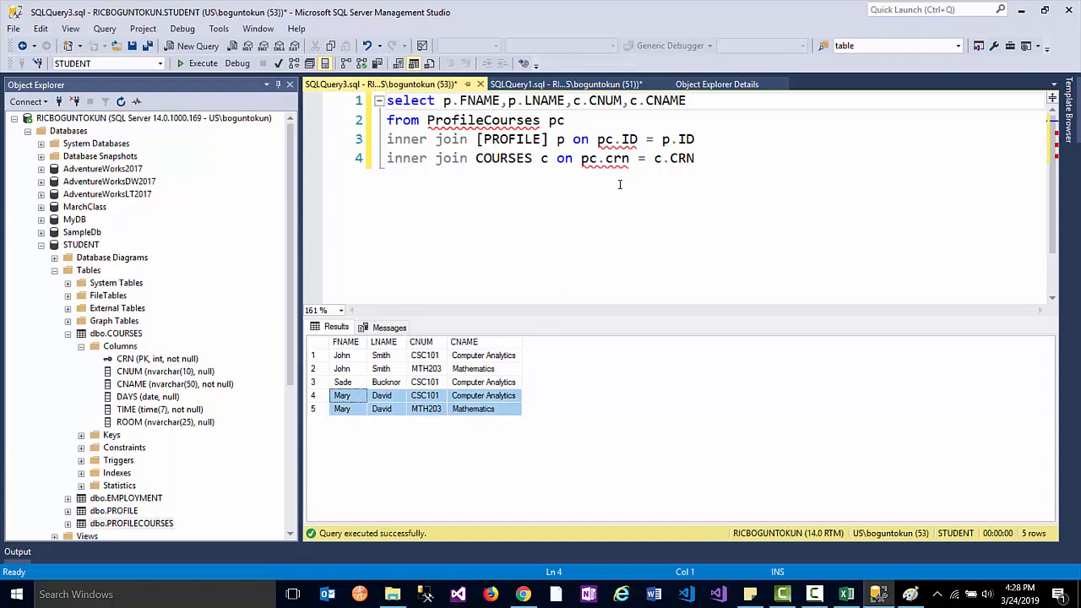
pyautogui.moveTo(695, 159); pyautogui.dragTo(354, 101)
pyautogui.rightClick(622, 118)
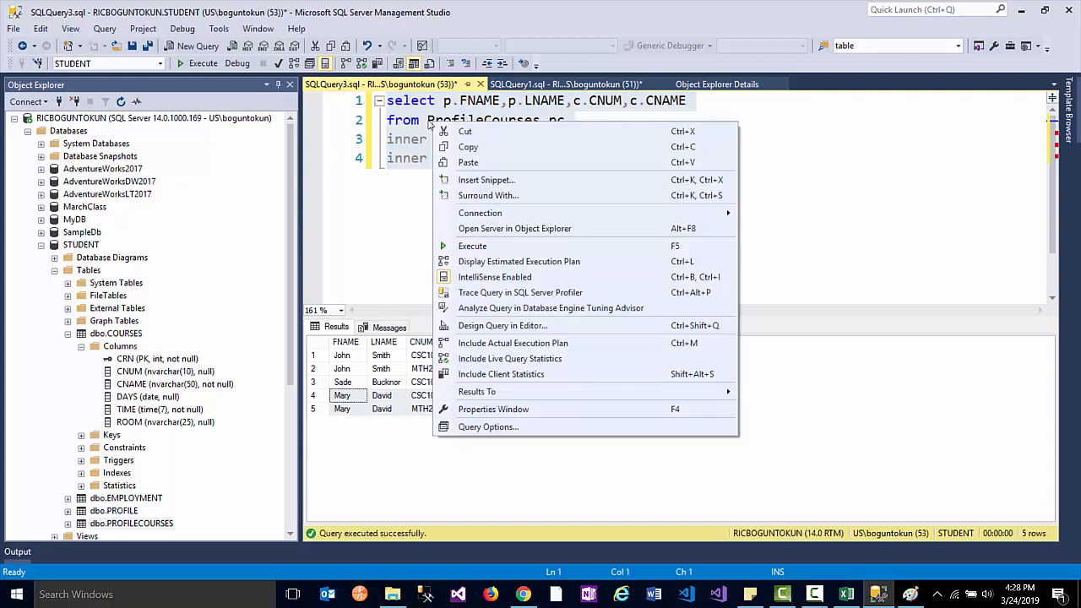
pyautogui.click(394, 101)
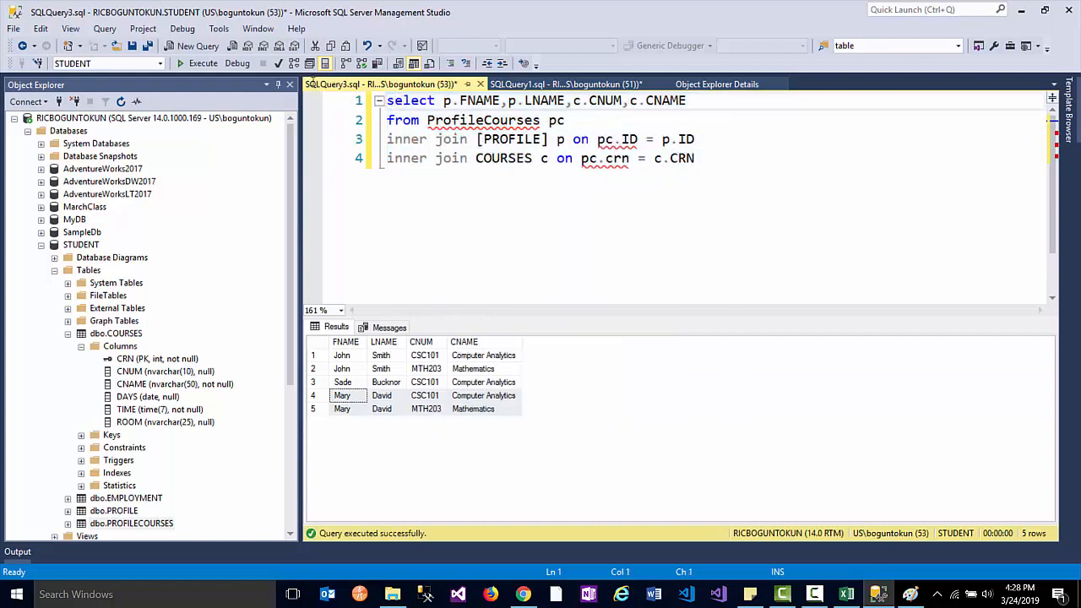
# - Add '-- Student is taking some courses' as the first line of the join query and select it
pyautogui.press('Return')
pyautogui.press('Return')
pyautogui.press('Up')
pyautogui.press('Up')
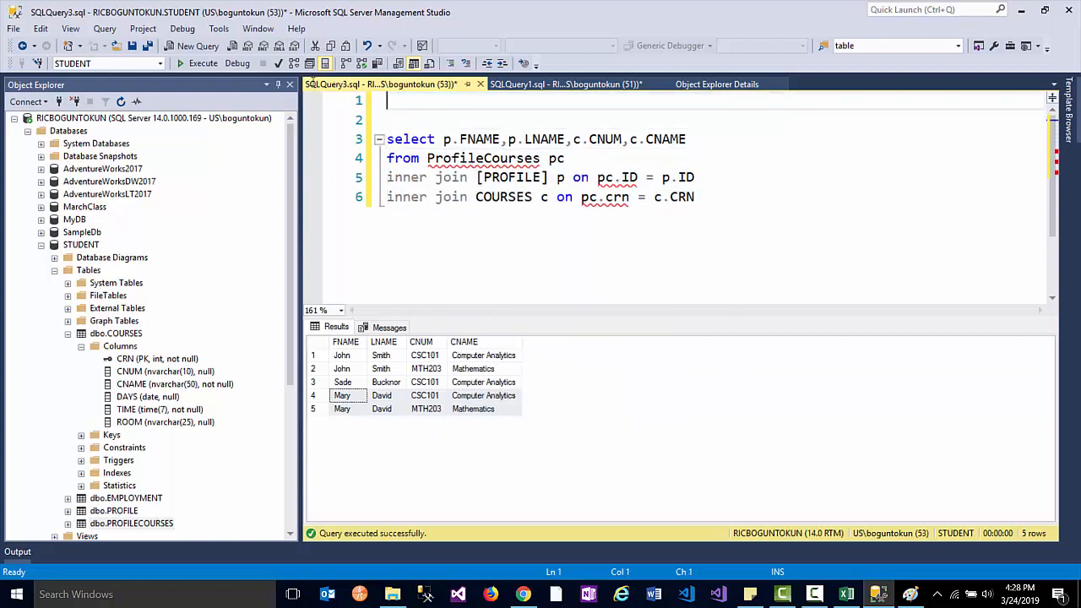
pyautogui.write('--Student is ta')
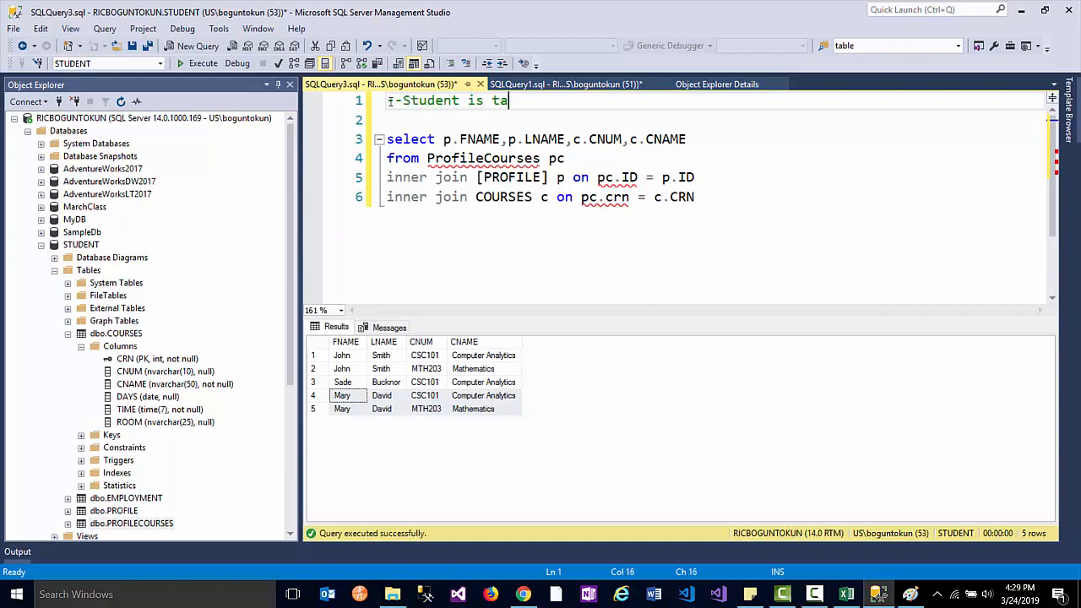
pyautogui.write('king some courses')
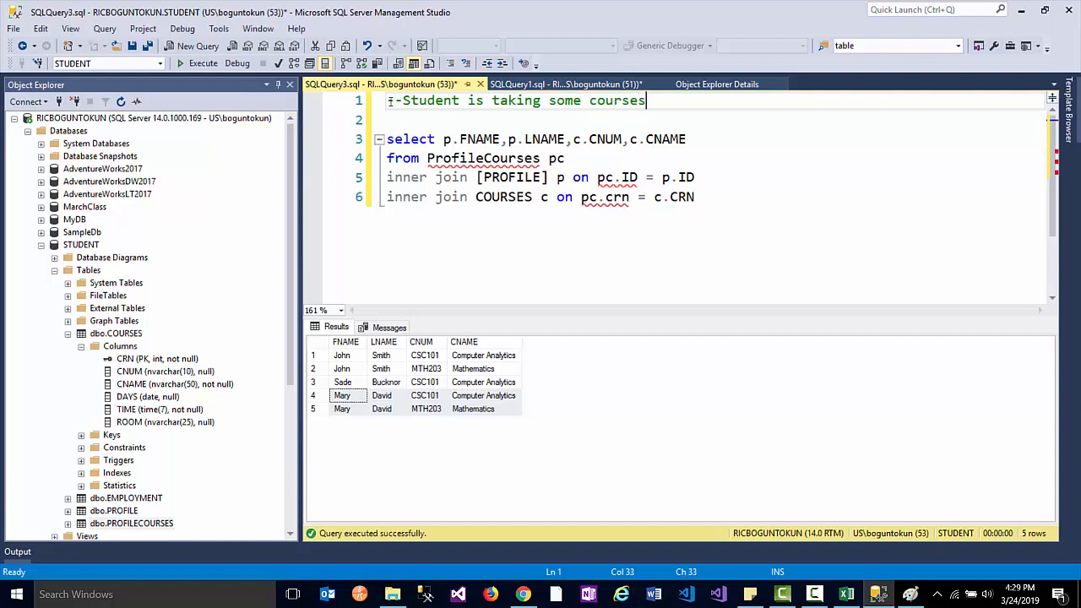
pyautogui.press('Delete')
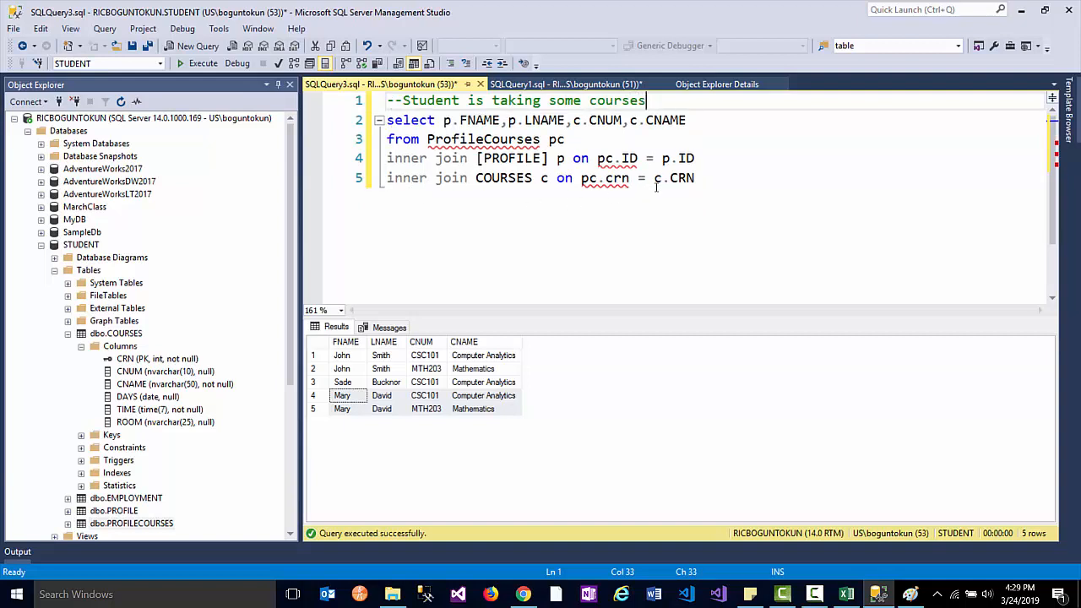
pyautogui.moveTo(695, 179); pyautogui.dragTo(336, 100)
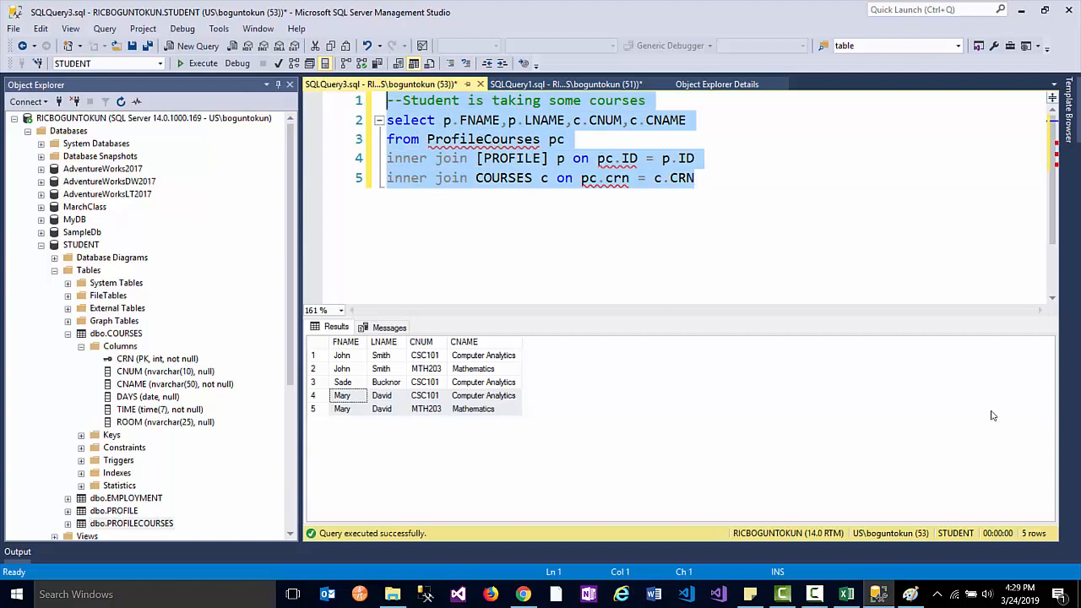
pyautogui.click(165, 602)
# - Launch Skype from Windows search, then bring the Paint ER sketch to the front
pyautogui.write('s')
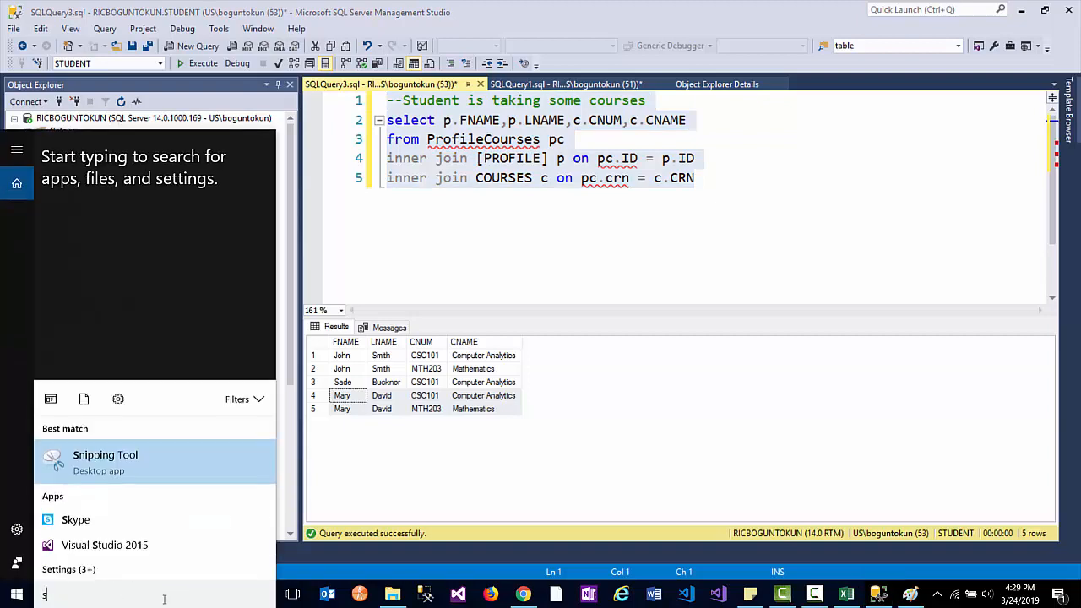
pyautogui.press('Down')
pyautogui.press('Down')
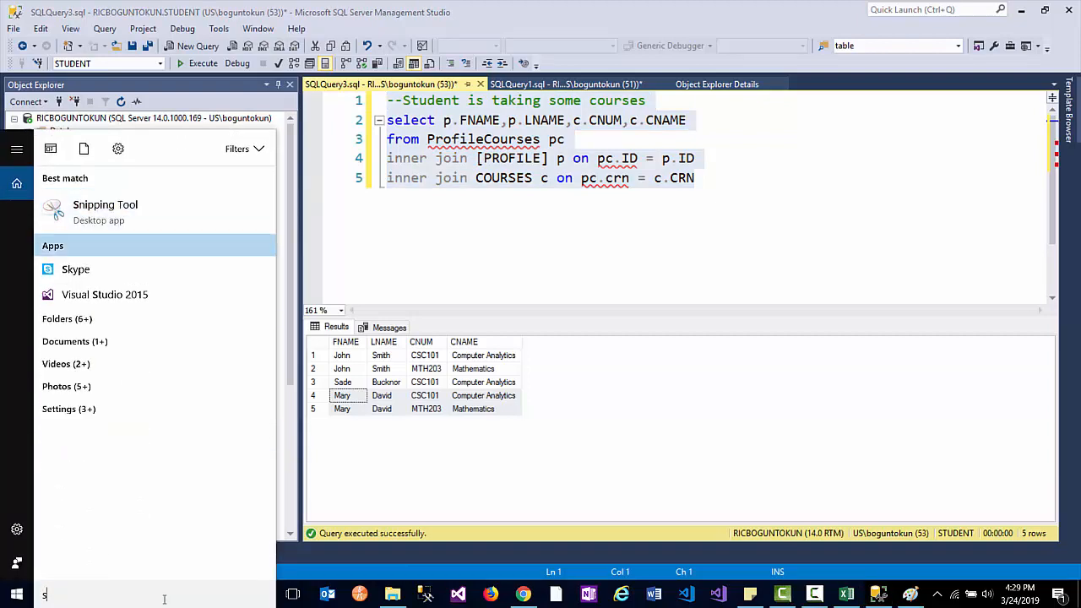
pyautogui.press('Return')
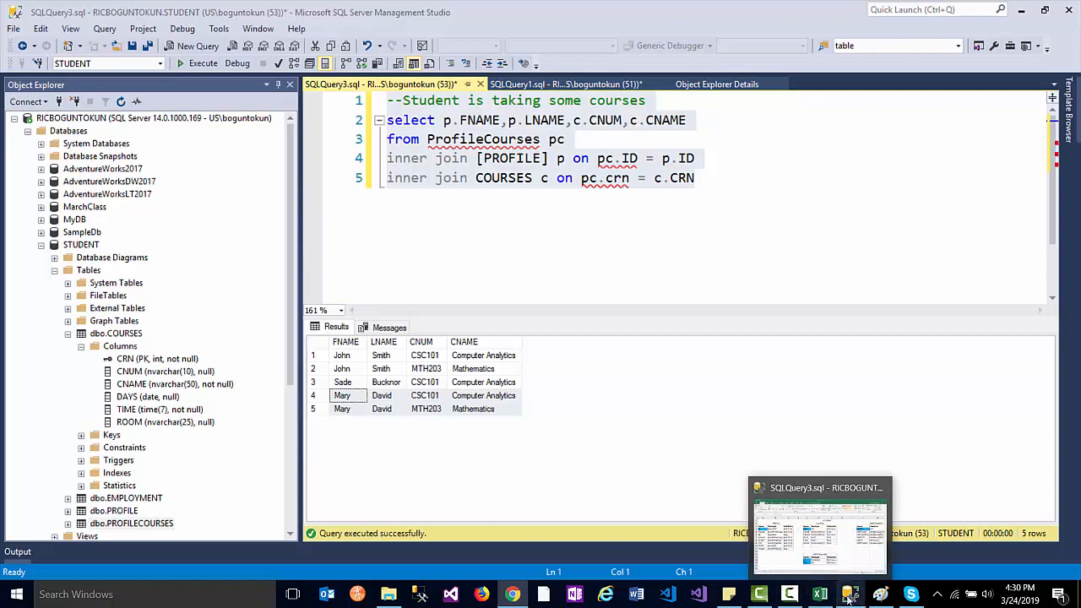
pyautogui.click(883, 595)
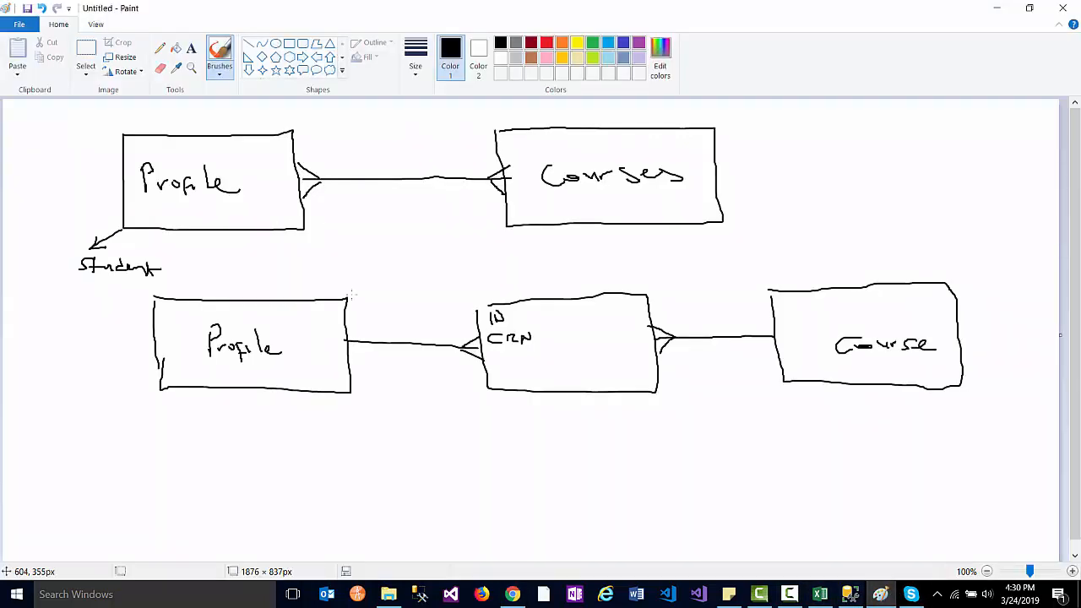
# - Draw Profile and Employer boxes at the bottom of the sketch, joined by a line
pyautogui.scroll(-1, 352, 234)
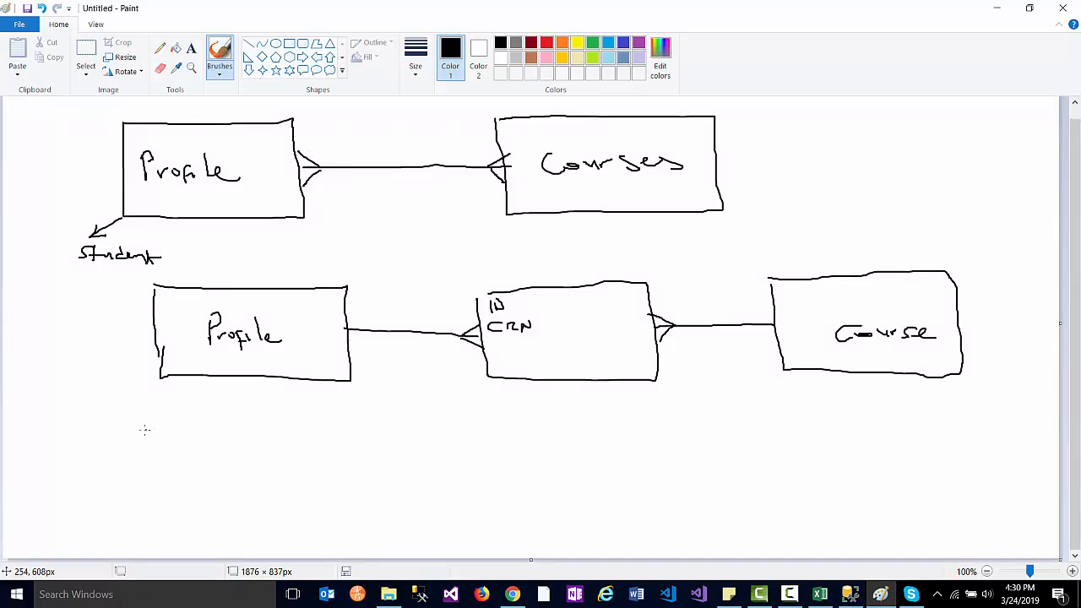
pyautogui.moveTo(141, 491)
pyautogui.mouseDown()
pyautogui.moveTo(294, 496)
pyautogui.moveTo(295, 417)
pyautogui.moveTo(134, 424)
pyautogui.mouseUp()
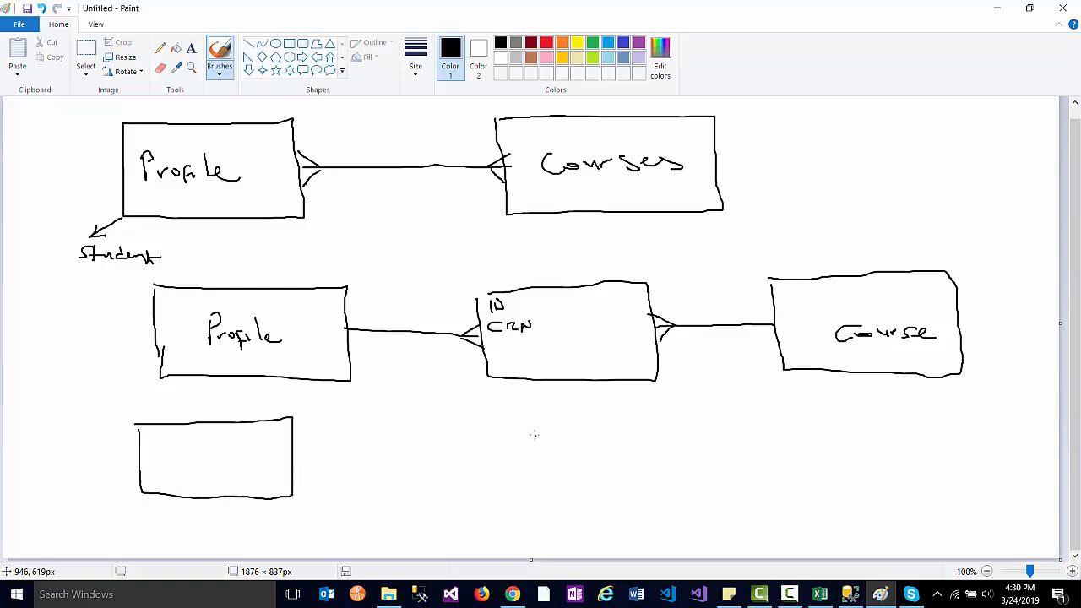
pyautogui.moveTo(529, 427)
pyautogui.mouseDown()
pyautogui.moveTo(530, 469)
pyautogui.moveTo(705, 494)
pyautogui.moveTo(698, 438)
pyautogui.moveTo(543, 424)
pyautogui.mouseUp()
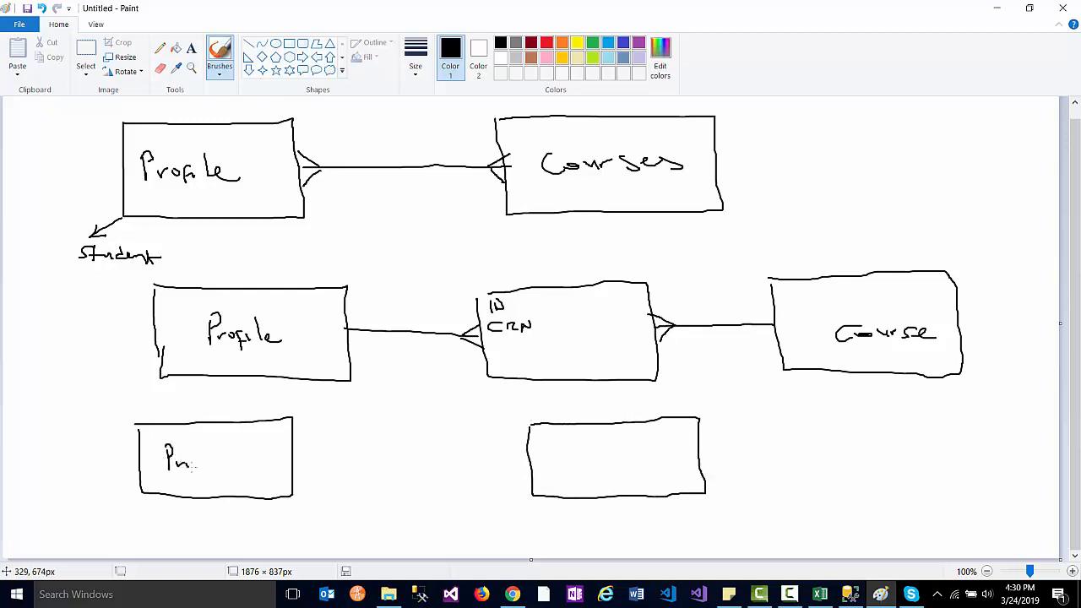
pyautogui.moveTo(221, 454); pyautogui.dragTo(241, 466)
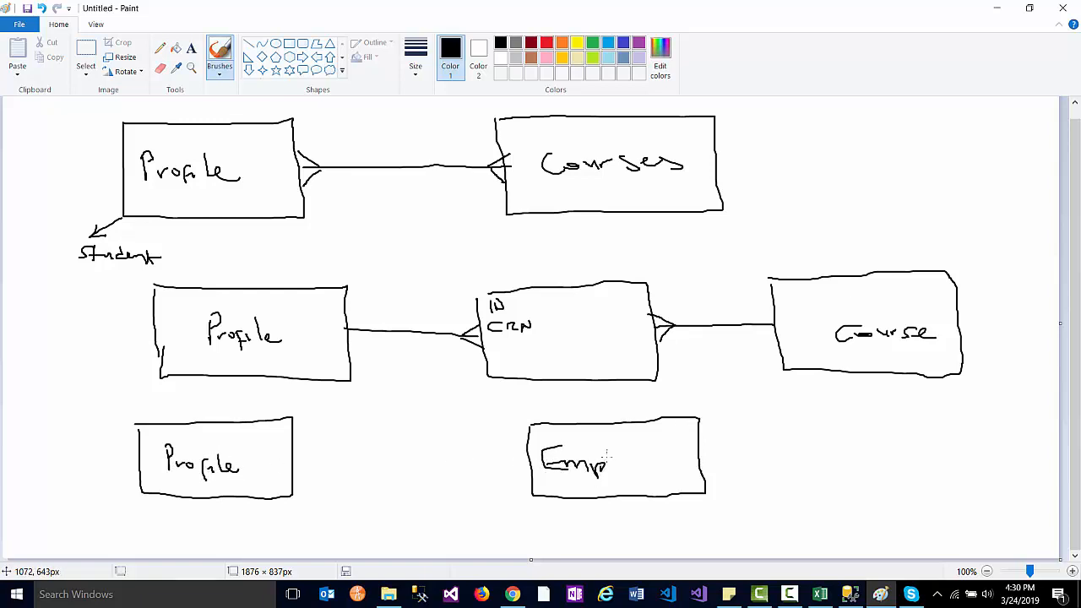
pyautogui.moveTo(639, 471); pyautogui.dragTo(648, 460)
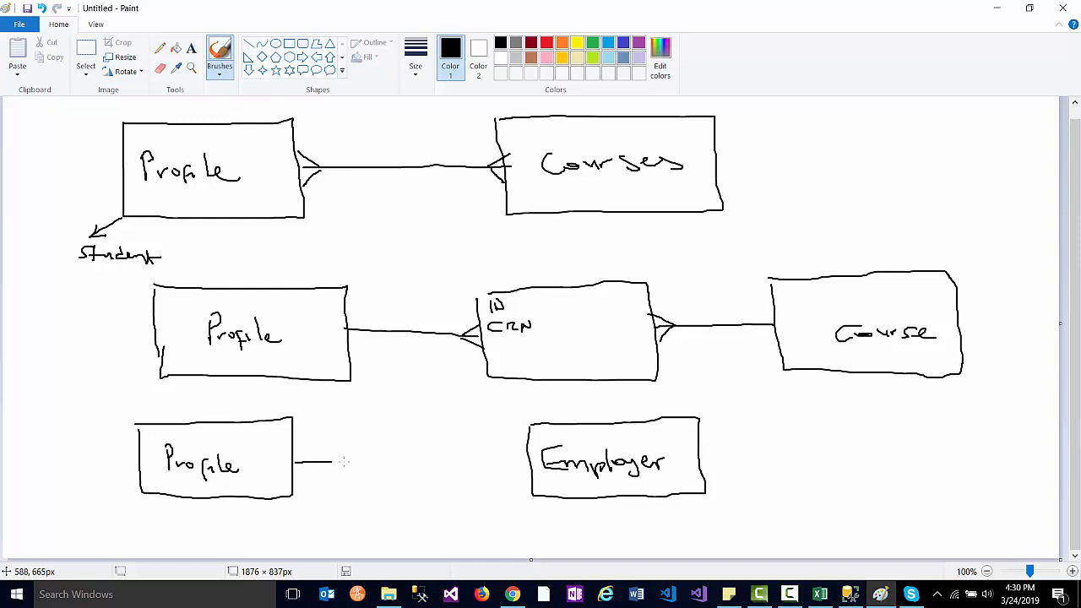
pyautogui.moveTo(344, 461); pyautogui.dragTo(499, 460)
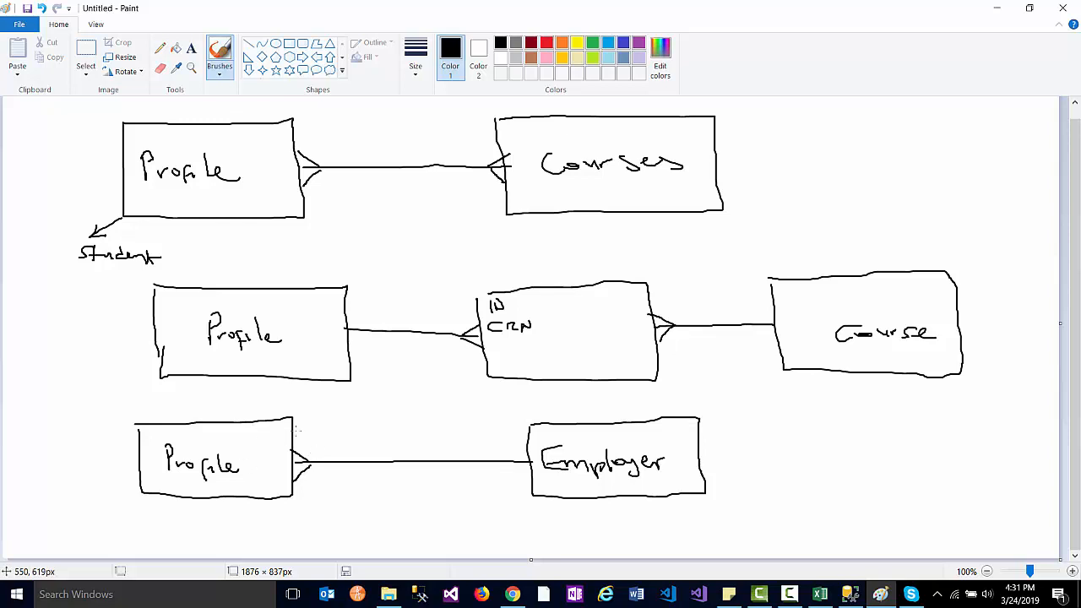
# - Bring the Excel workbook with the table designs over the Paint ER diagram
pyautogui.click(819, 594)
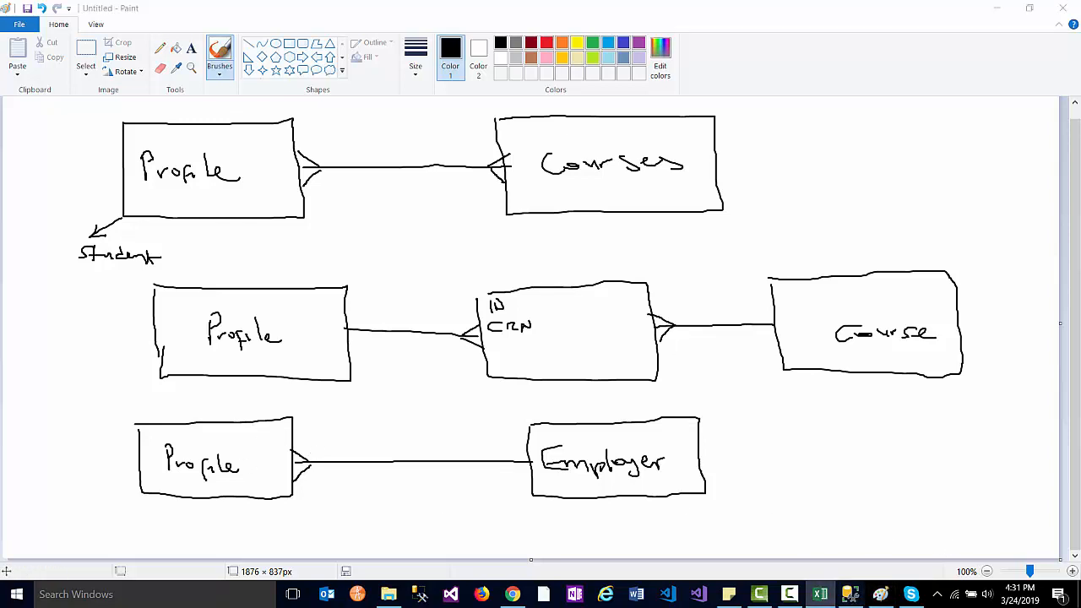
pyautogui.moveTo(1080, 37)
pyautogui.mouseDown()
pyautogui.moveTo(1079, 25)
pyautogui.moveTo(819, 5)
pyautogui.moveTo(602, 5)
pyautogui.mouseUp()
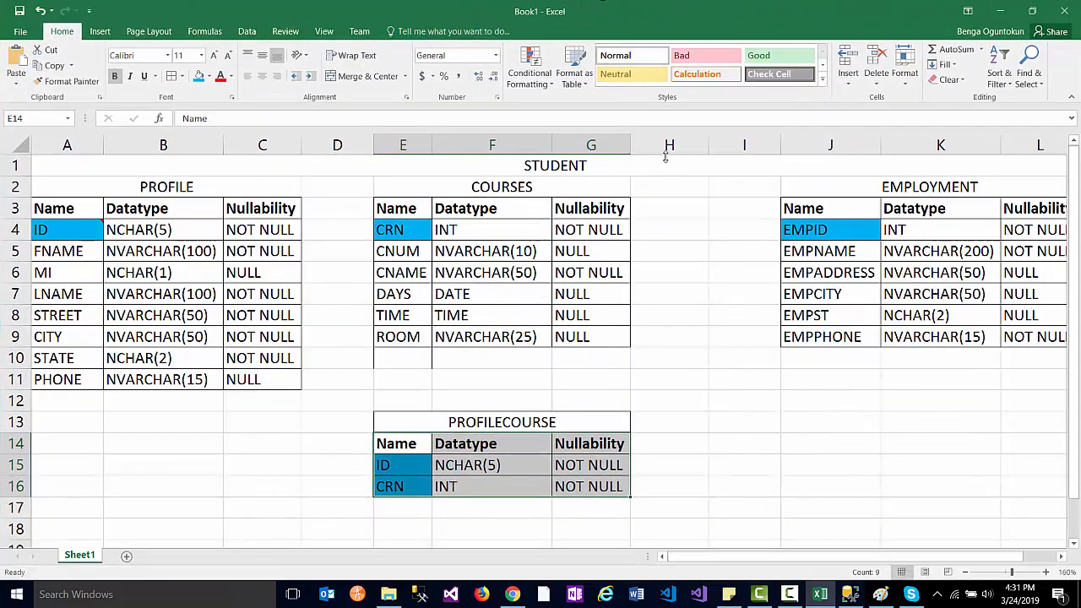
# - Add an EMPID row to PROFILE with INT and NOT NULL copied from EMPLOYMENT's EMPID
pyautogui.click(76, 405)
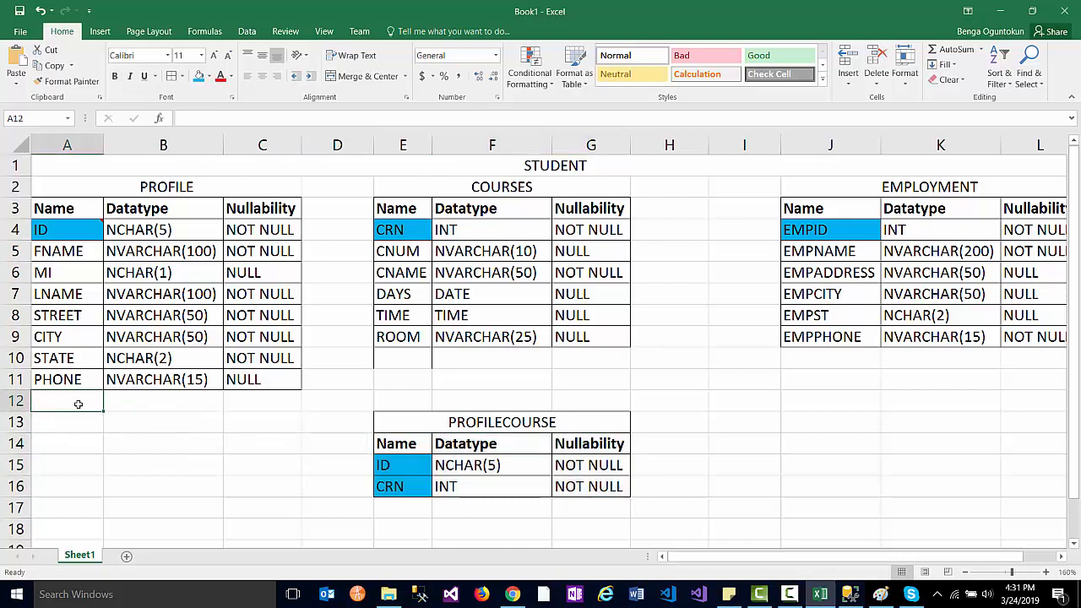
pyautogui.write('EMPID')
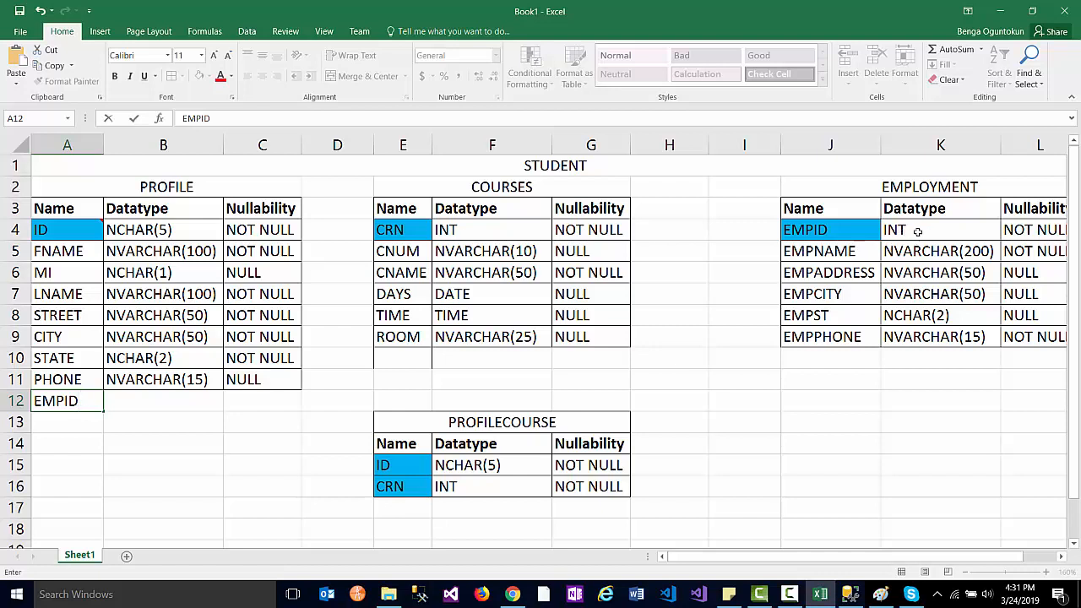
pyautogui.click(854, 229)
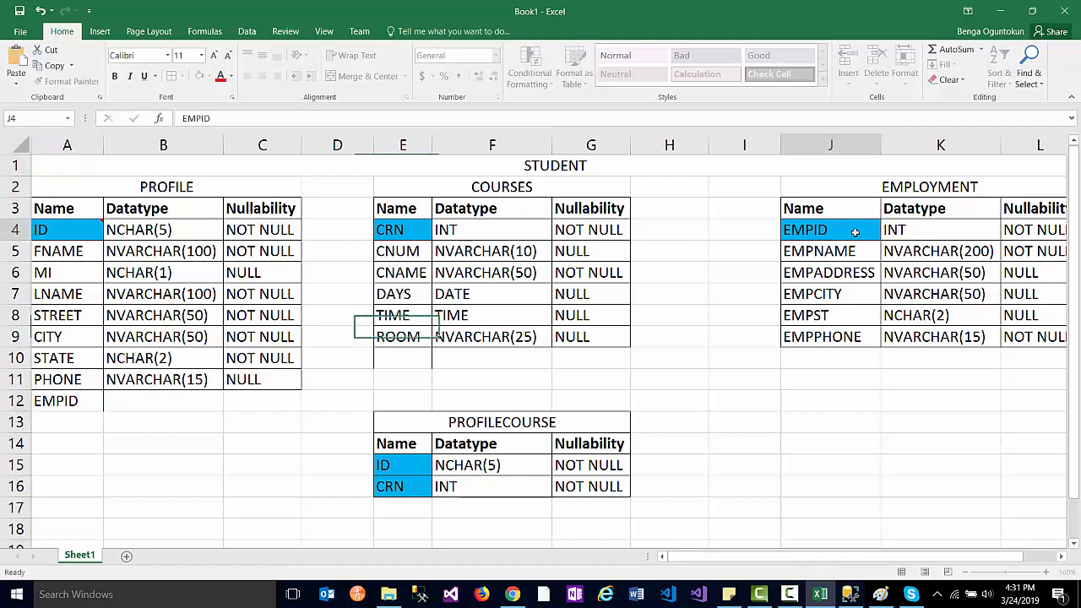
pyautogui.keyDown('shift'); pyautogui.click(1030, 233); pyautogui.keyUp('shift')
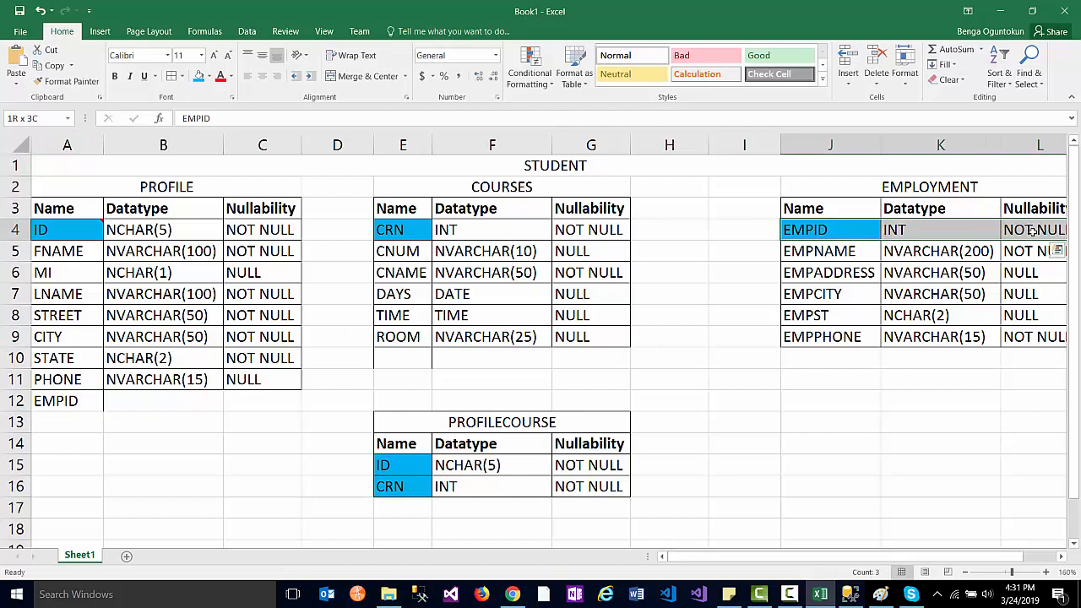
pyautogui.hotkey('ctrl', 'c')
pyautogui.click(946, 234)
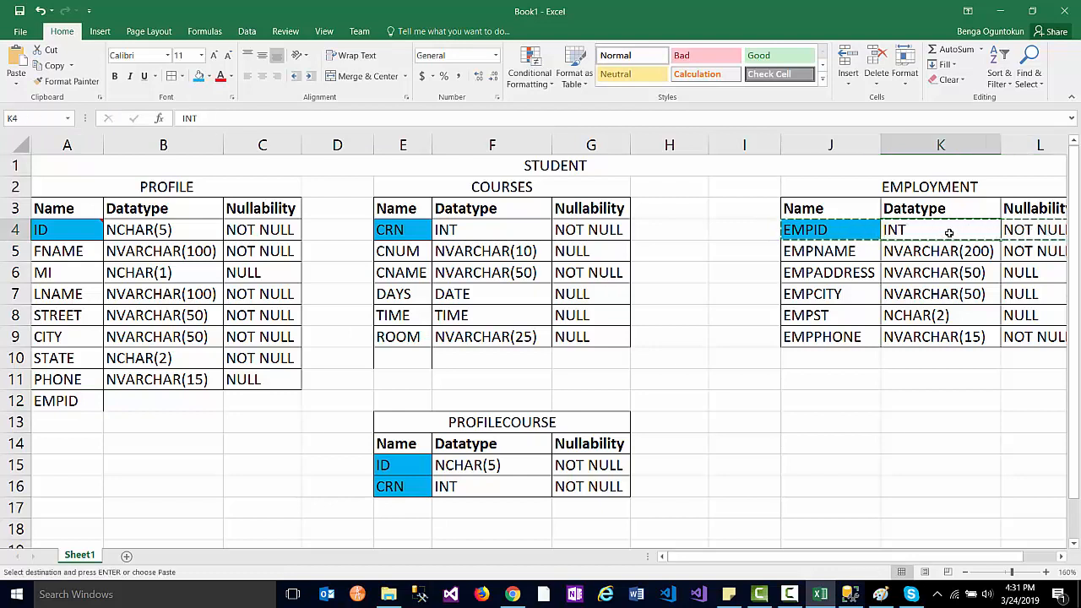
pyautogui.keyDown('shift'); pyautogui.click(1030, 230); pyautogui.keyUp('shift')
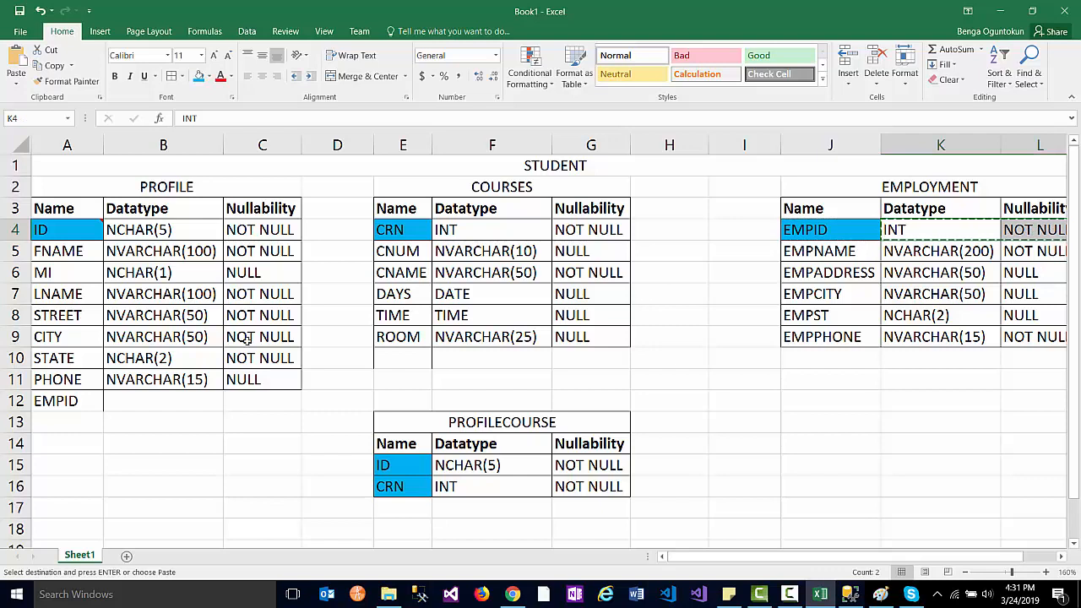
pyautogui.click(182, 401)
pyautogui.hotkey('ctrl', 'v')
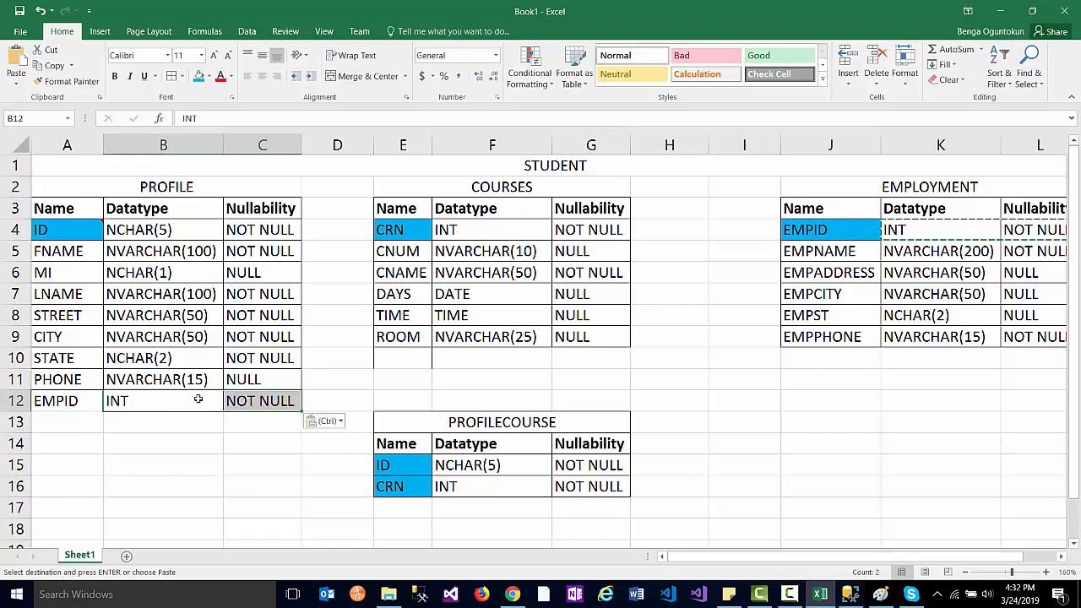
# - Fill PROFILE's EMPID name cell yellow to mark it as a foreign key
pyautogui.click(56, 402)
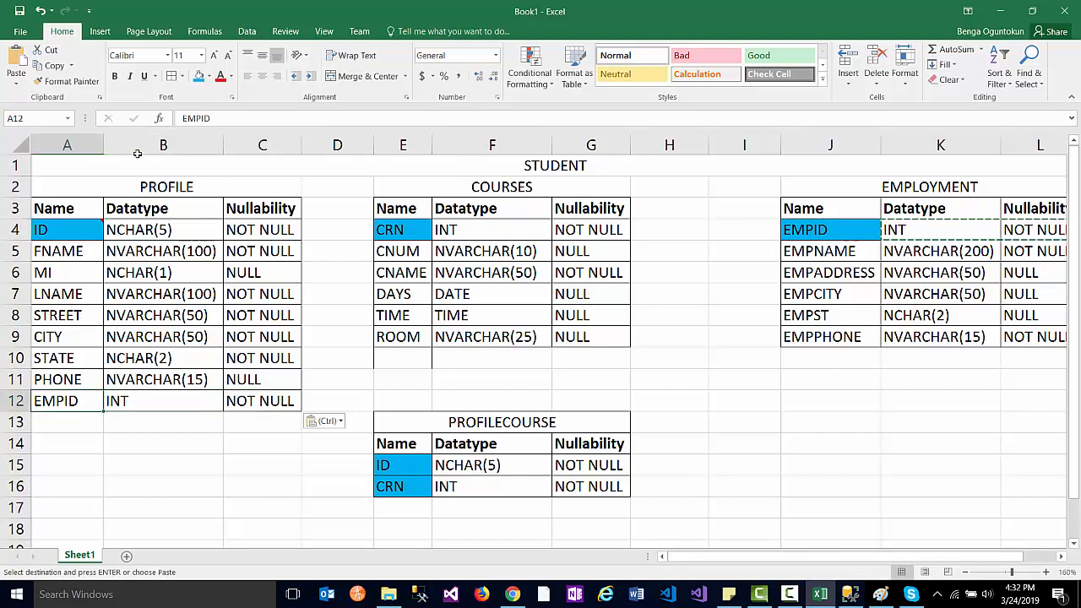
pyautogui.click(209, 76)
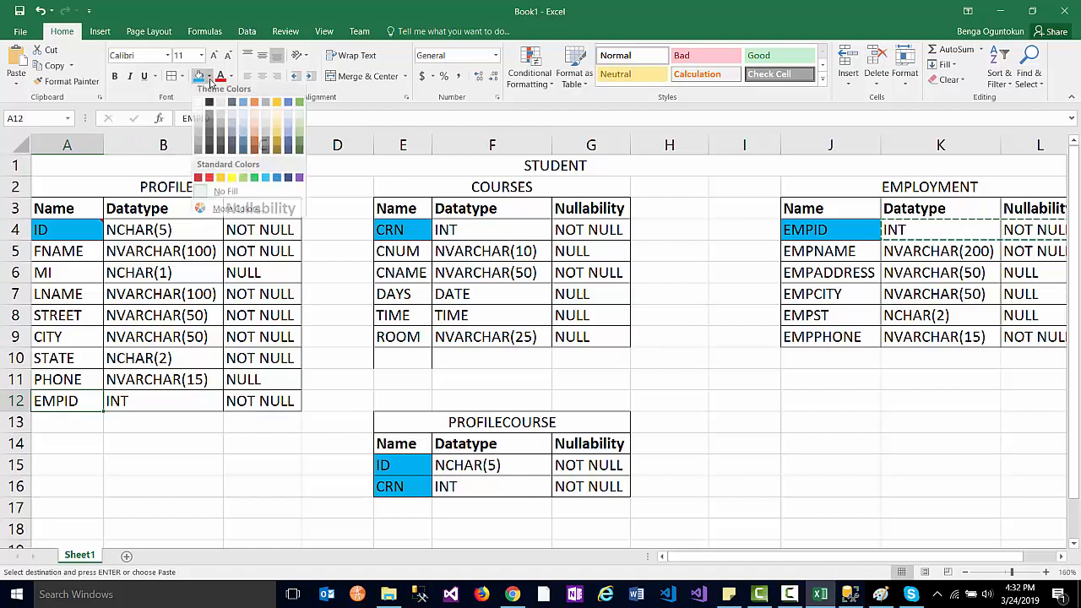
pyautogui.click(231, 183)
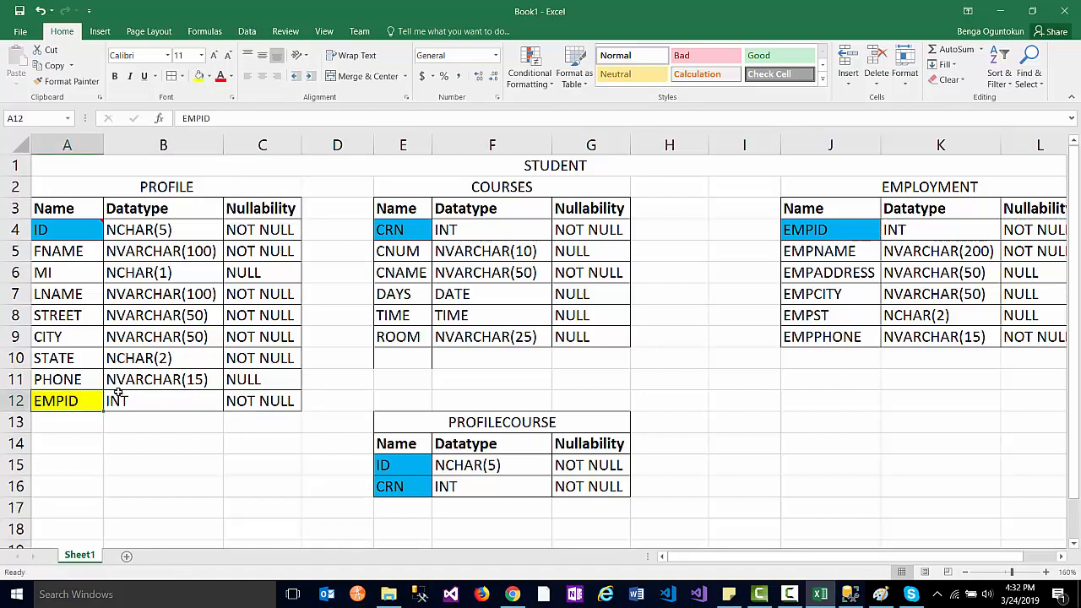
pyautogui.click(216, 424)
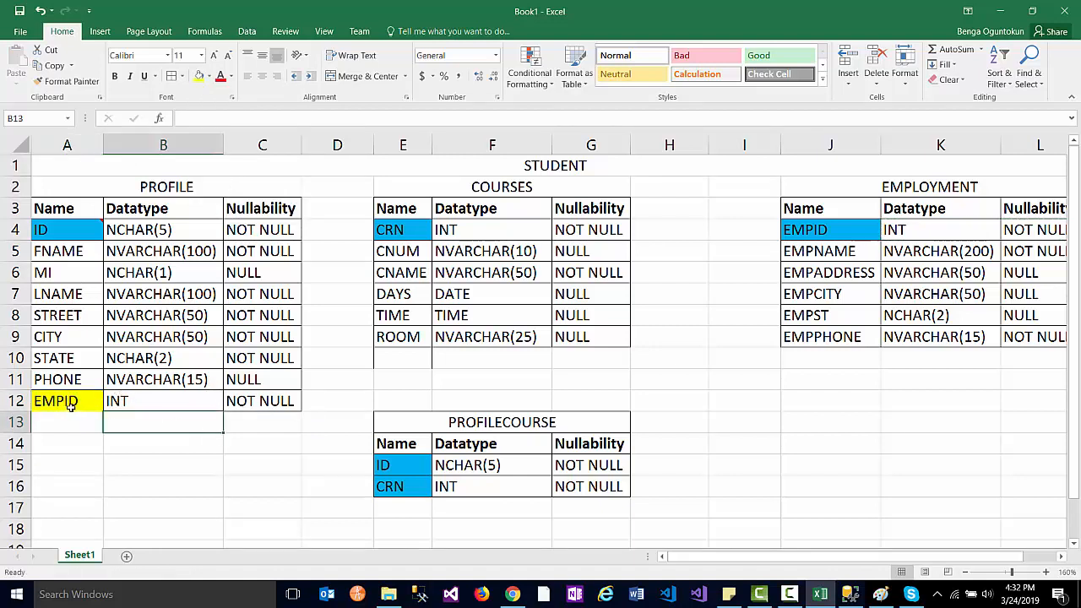
pyautogui.moveTo(71, 406); pyautogui.dragTo(309, 420)
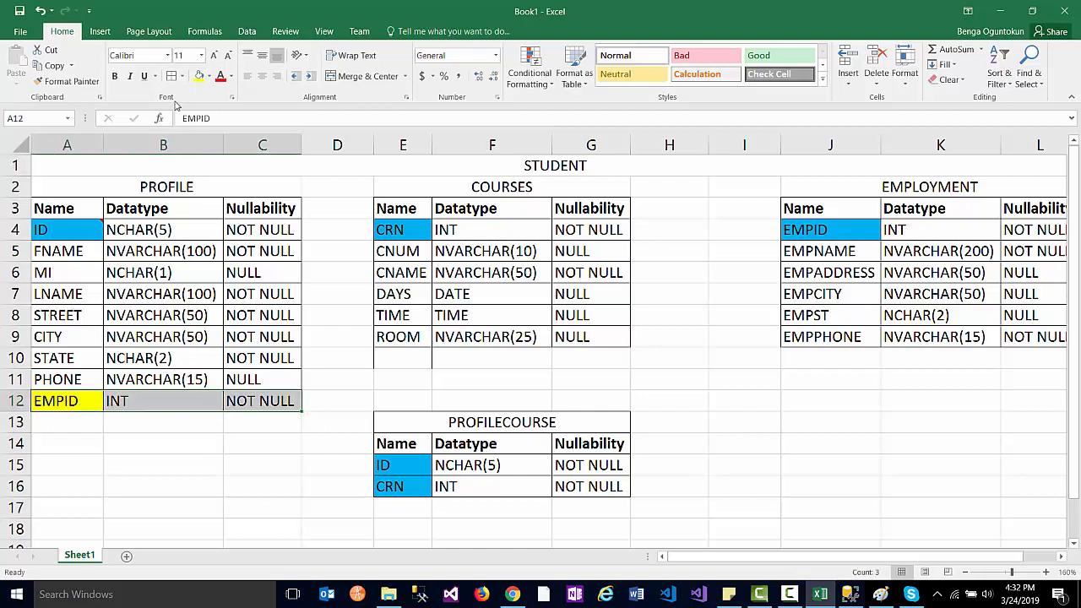
pyautogui.click(138, 464)
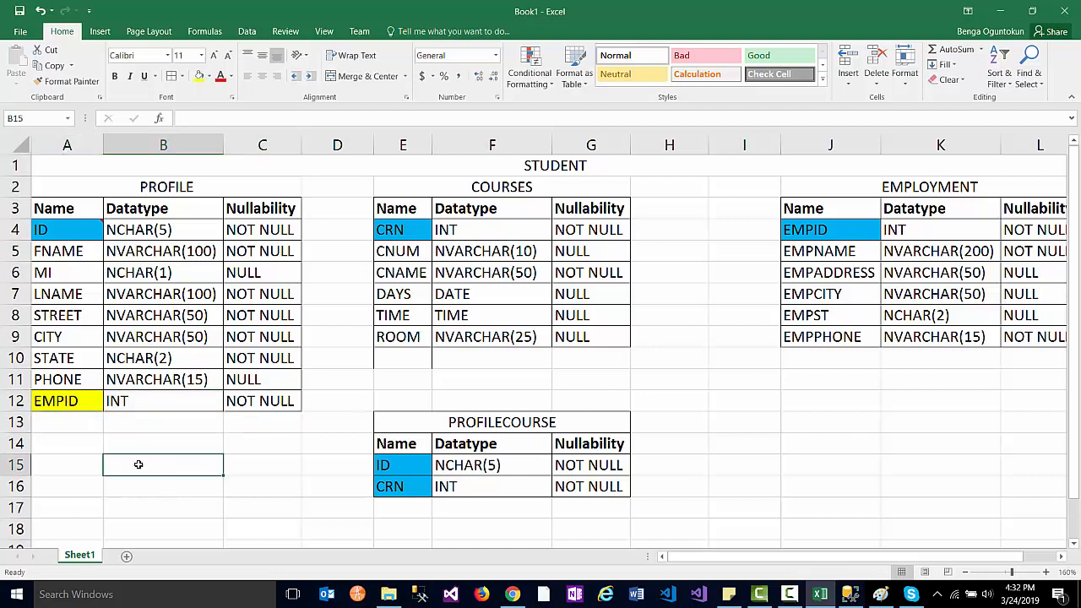
# - Start a KEYS legend under EMPLOYMENT with yellow and blue colour swatches
pyautogui.click(805, 405)
pyautogui.write('KD')
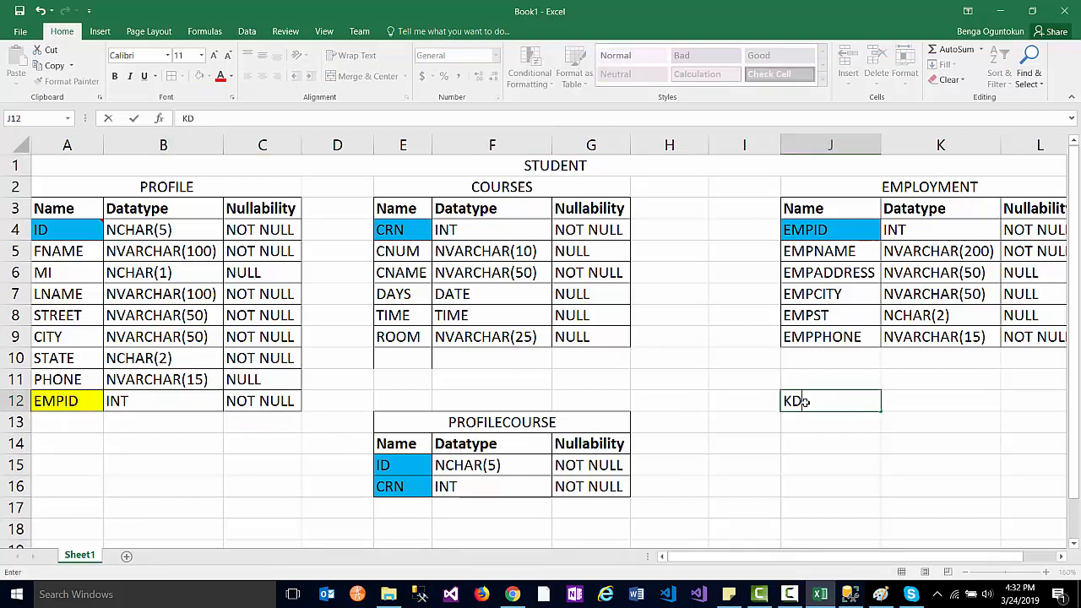
pyautogui.write('YS')
pyautogui.click(818, 419)
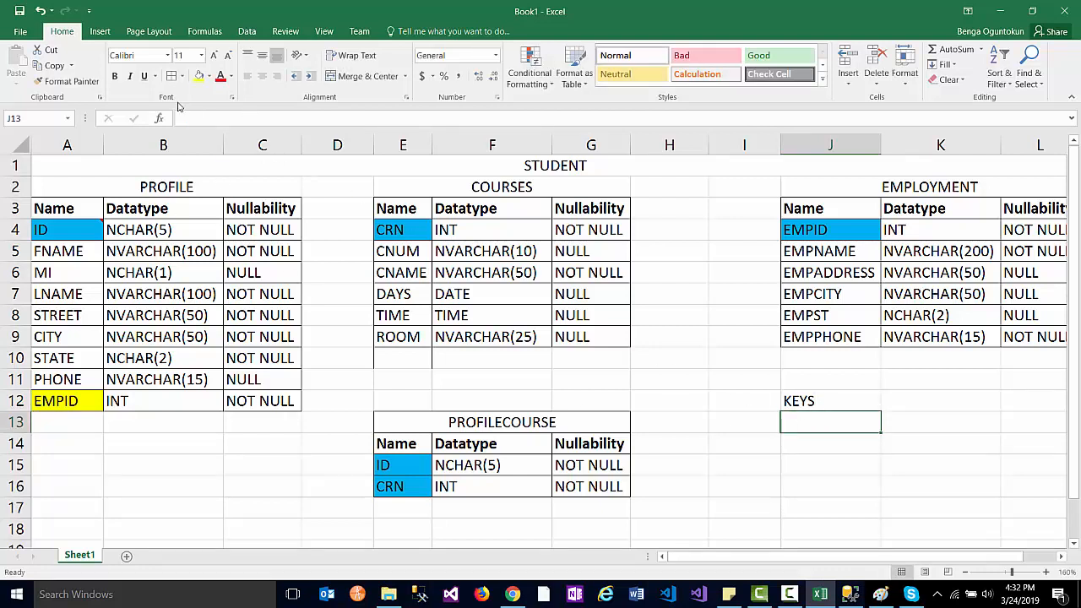
pyautogui.click(844, 445)
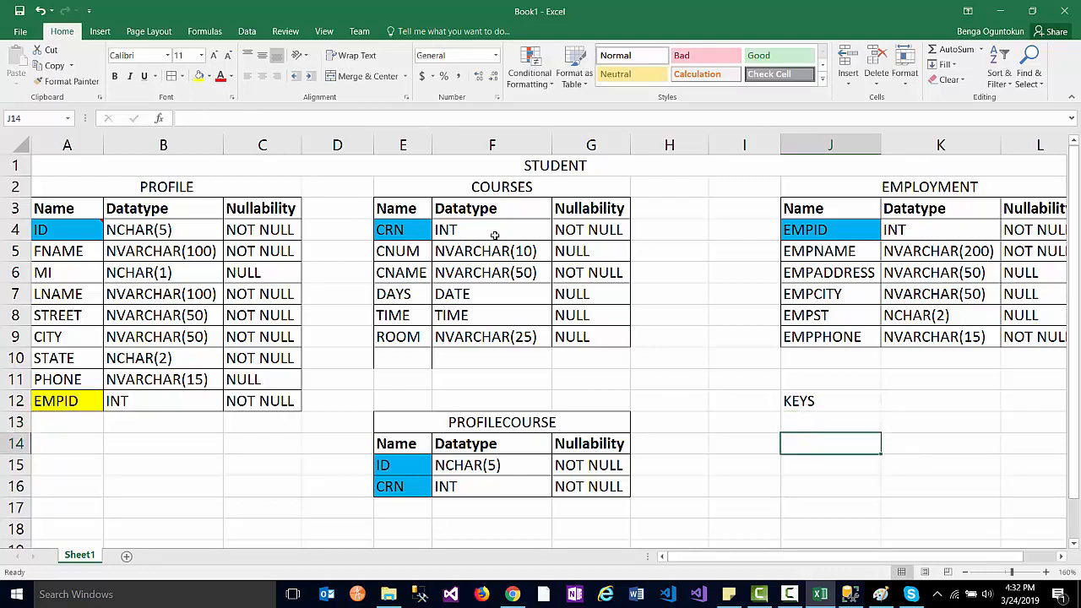
pyautogui.click(199, 75)
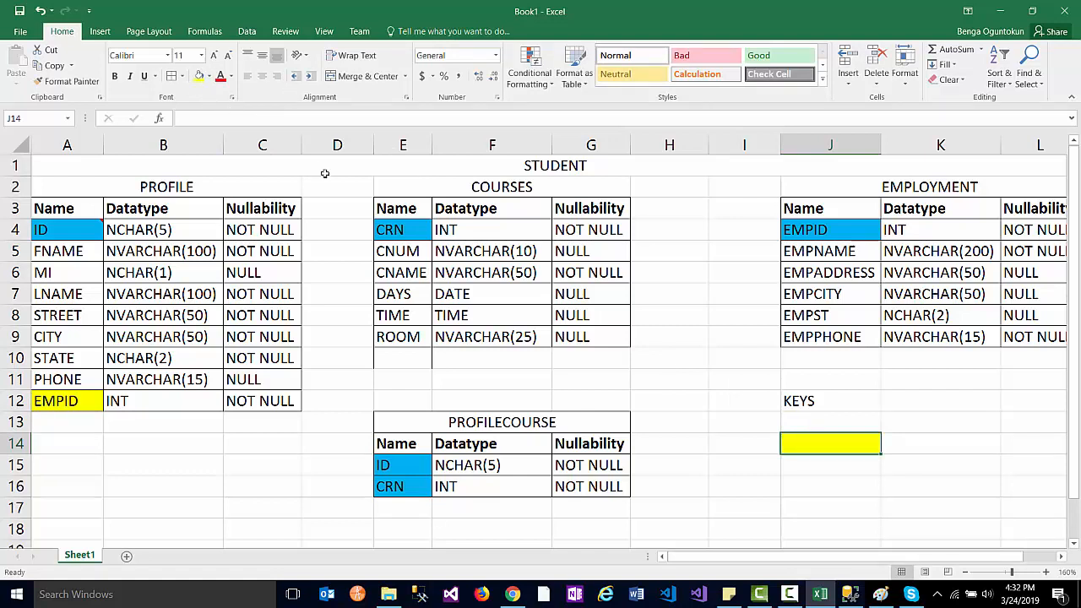
pyautogui.click(802, 422)
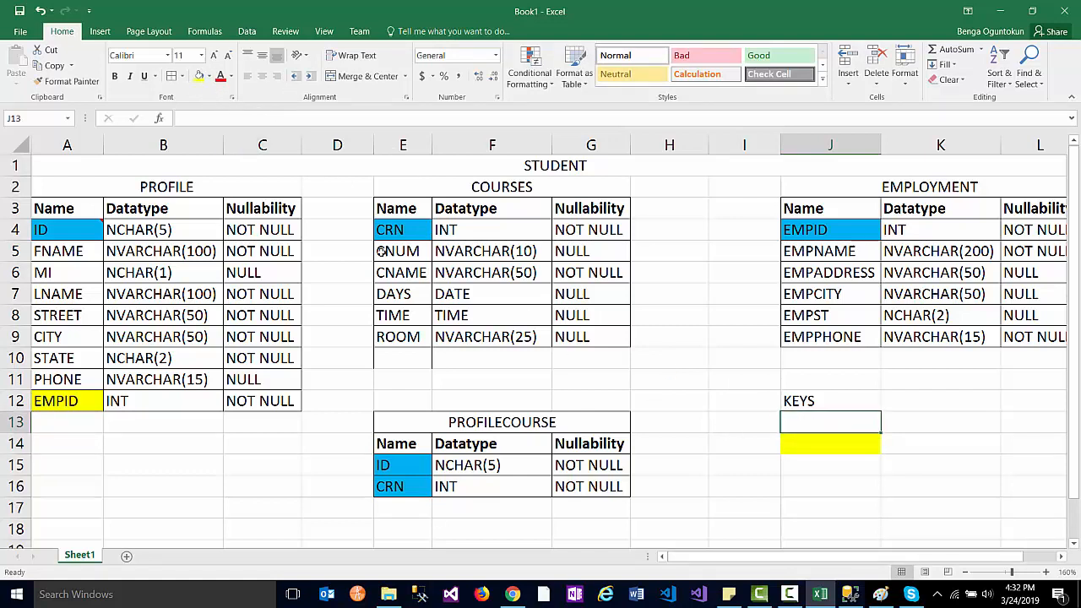
pyautogui.click(208, 77)
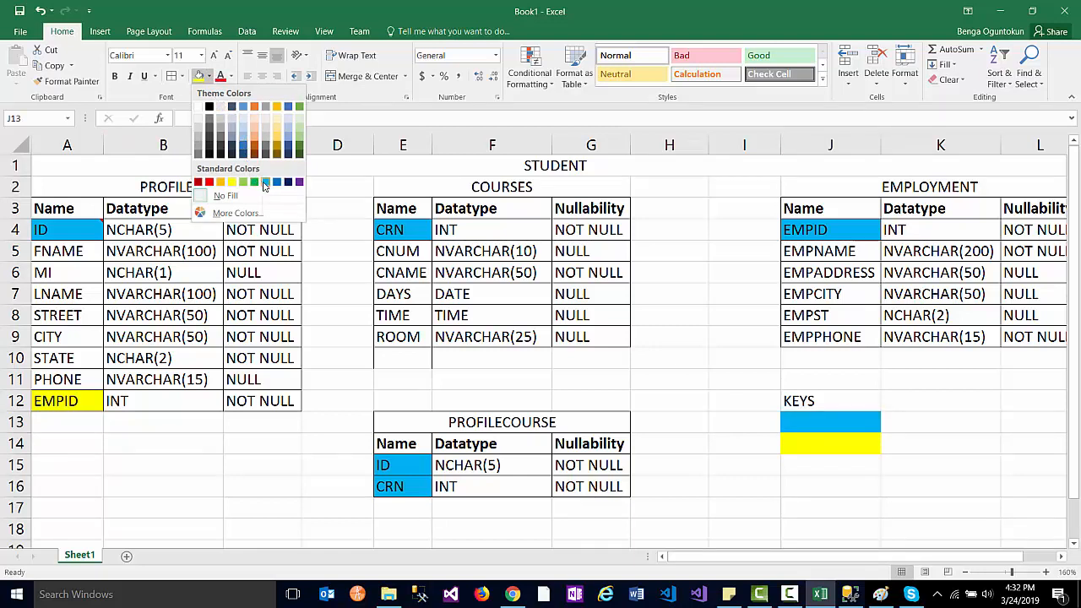
pyautogui.click(265, 184)
# - Label the swatches Primary Key and Foreign Key, border them, then return to Paint
pyautogui.click(905, 426)
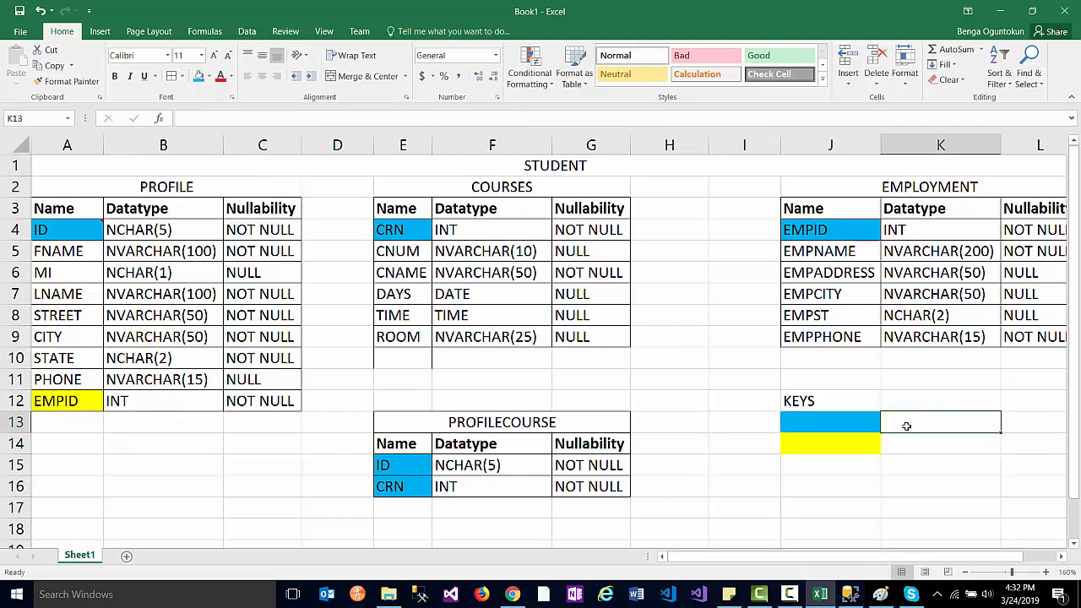
pyautogui.write('Pri')
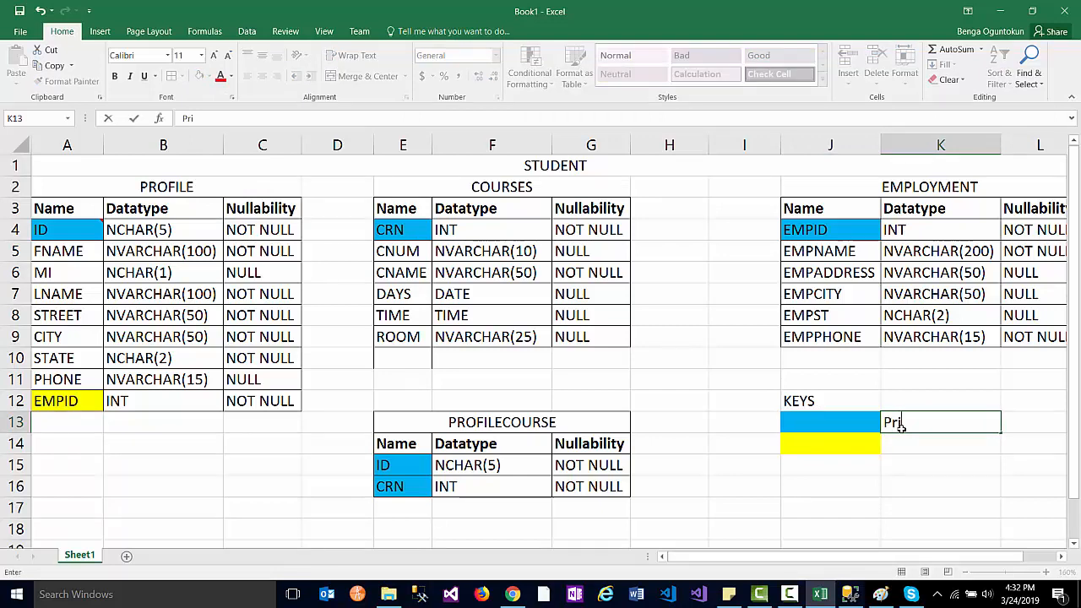
pyautogui.write('mary Key')
pyautogui.click(903, 437)
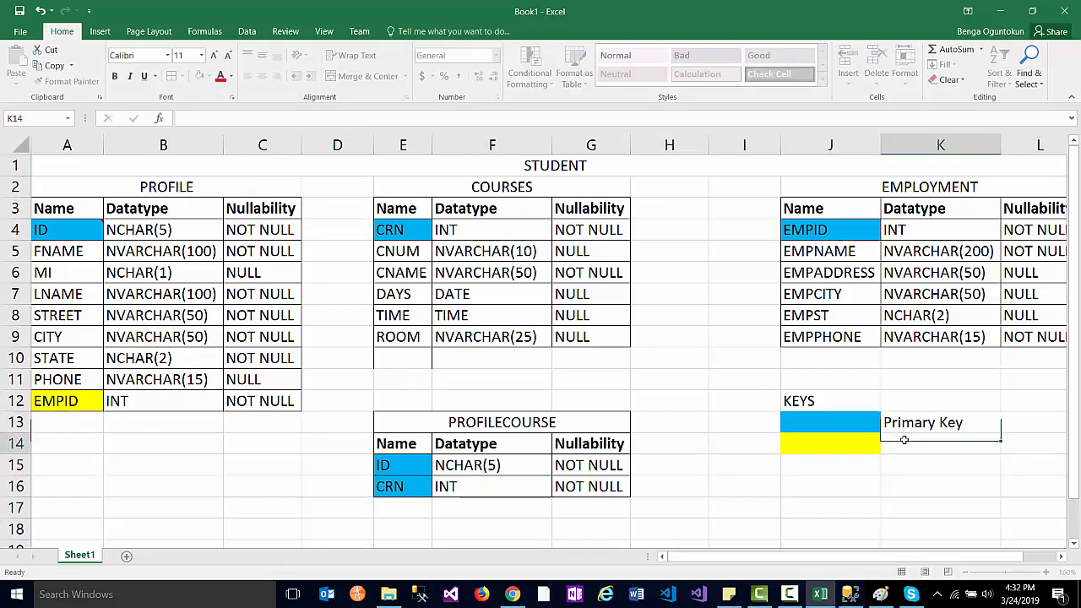
pyautogui.write('Fore')
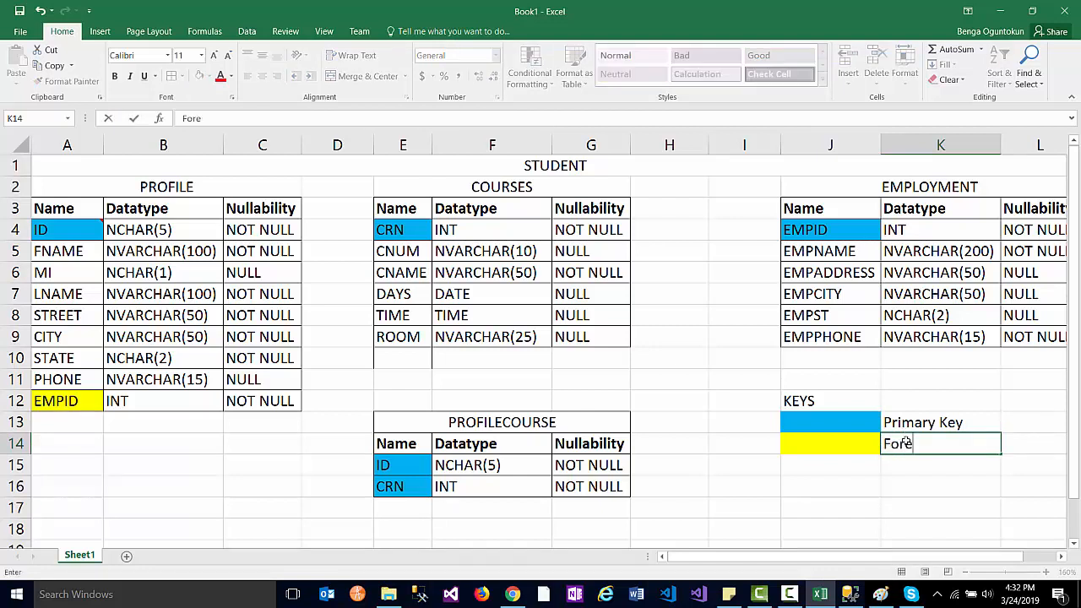
pyautogui.write('ign Key')
pyautogui.moveTo(849, 423); pyautogui.dragTo(883, 439)
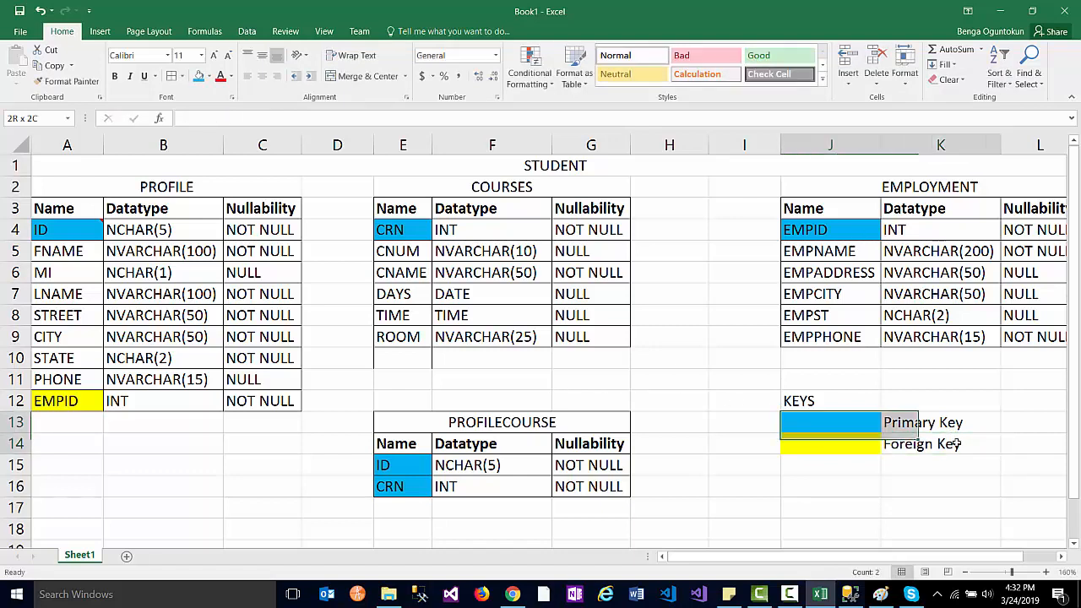
pyautogui.click(172, 77)
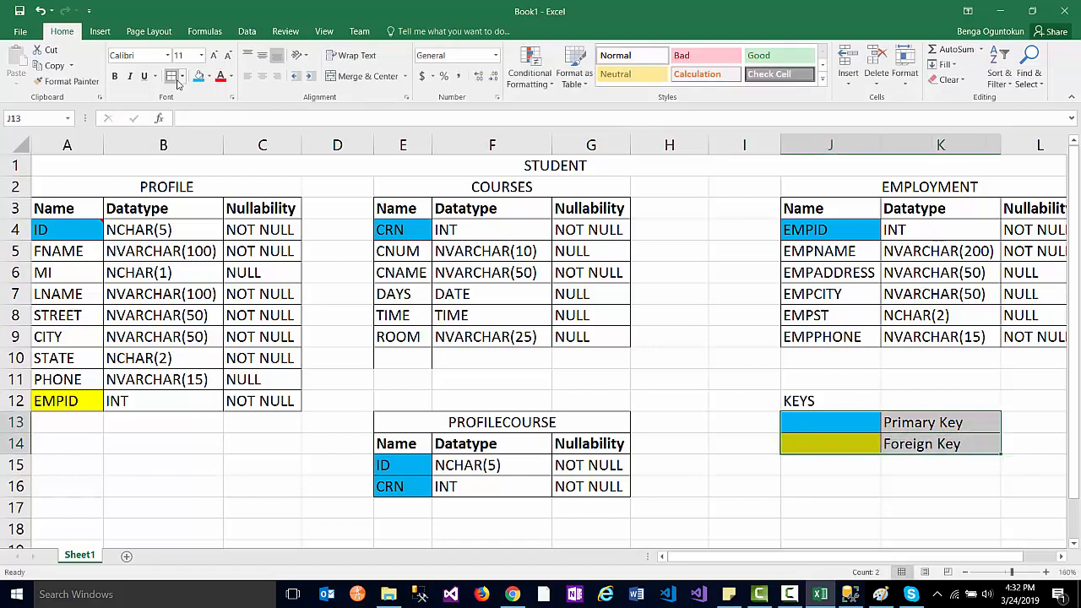
pyautogui.click(929, 483)
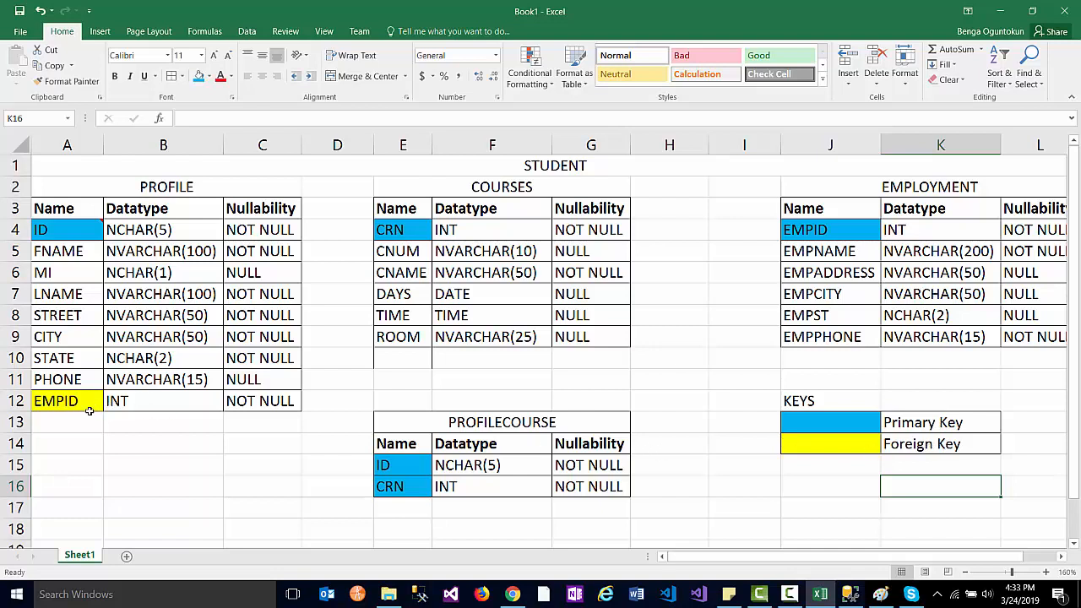
pyautogui.click(881, 594)
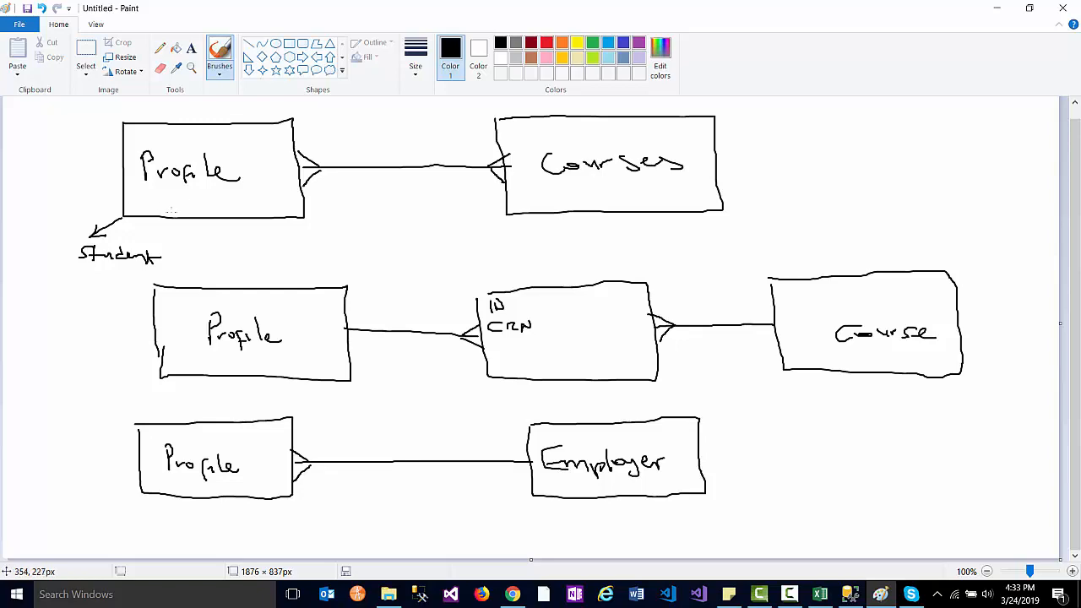
# - Minimize Paint, collapse dbo.COURSES in SSMS, and return to the Excel schema sheet
pyautogui.click(996, 8)
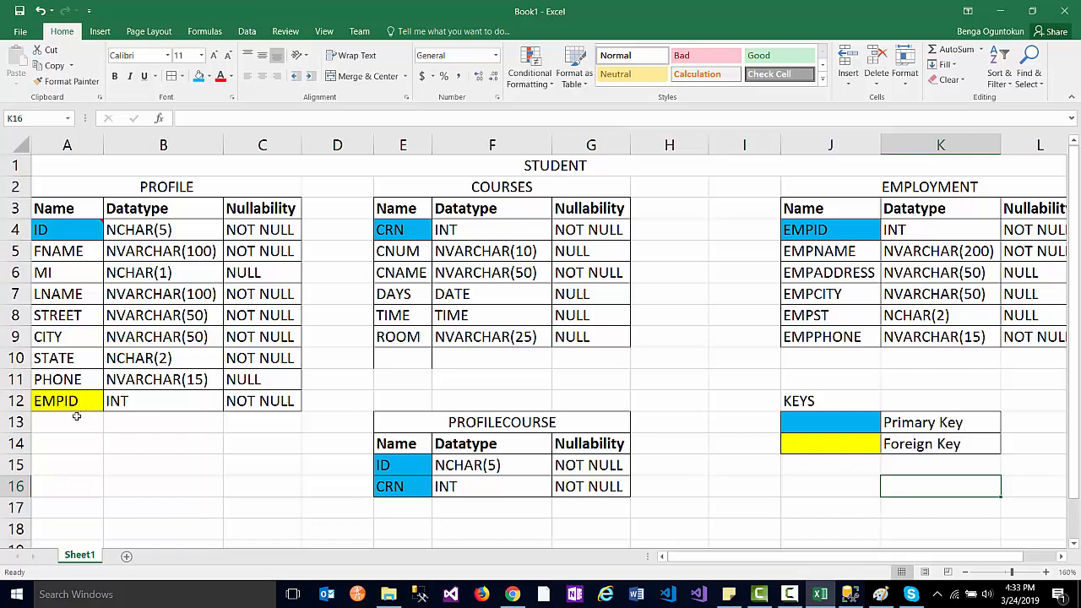
pyautogui.click(849, 594)
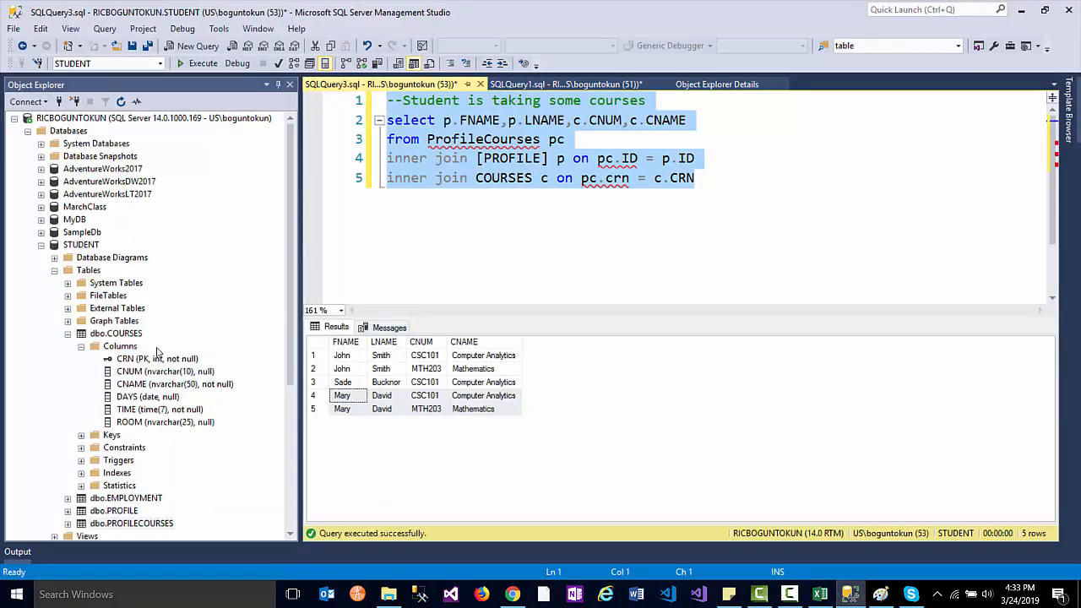
pyautogui.click(69, 334)
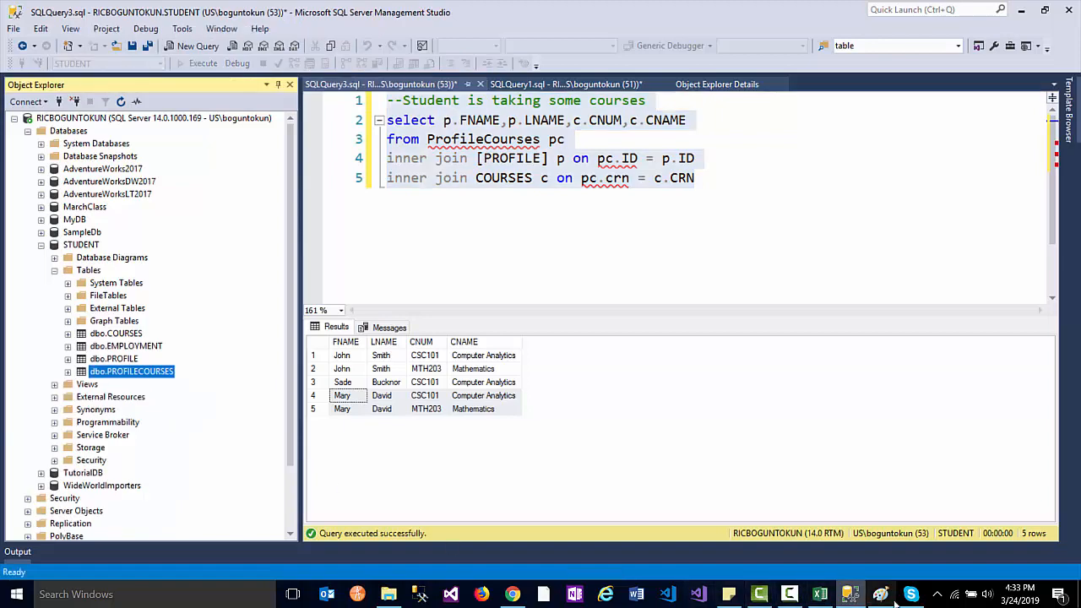
pyautogui.click(819, 594)
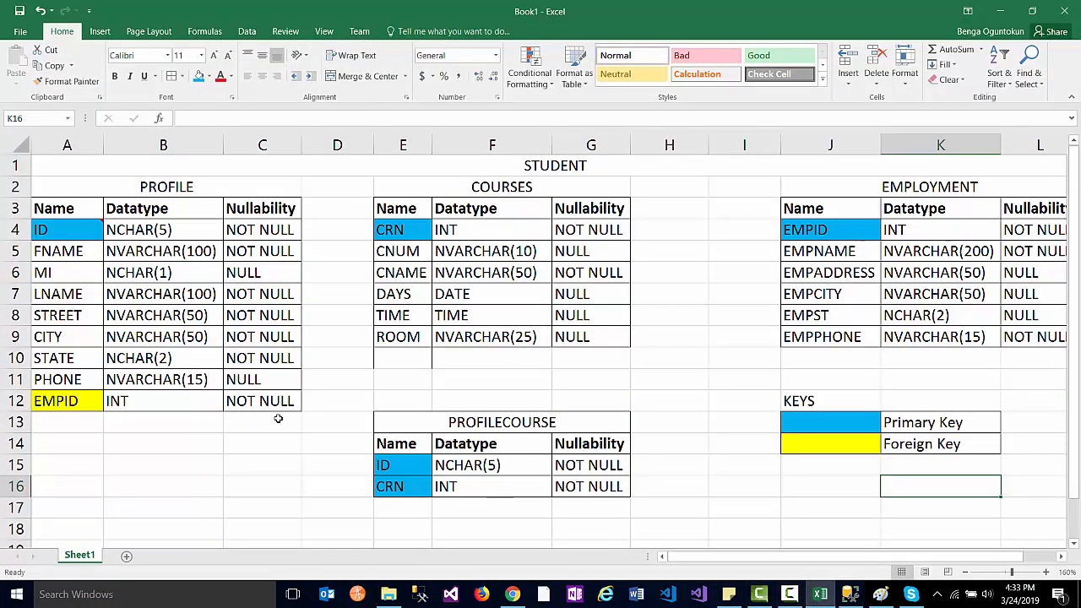
# - Select PROFILE's EMPID row (row 12) in Excel, then switch back to SSMS
pyautogui.click(15, 400)
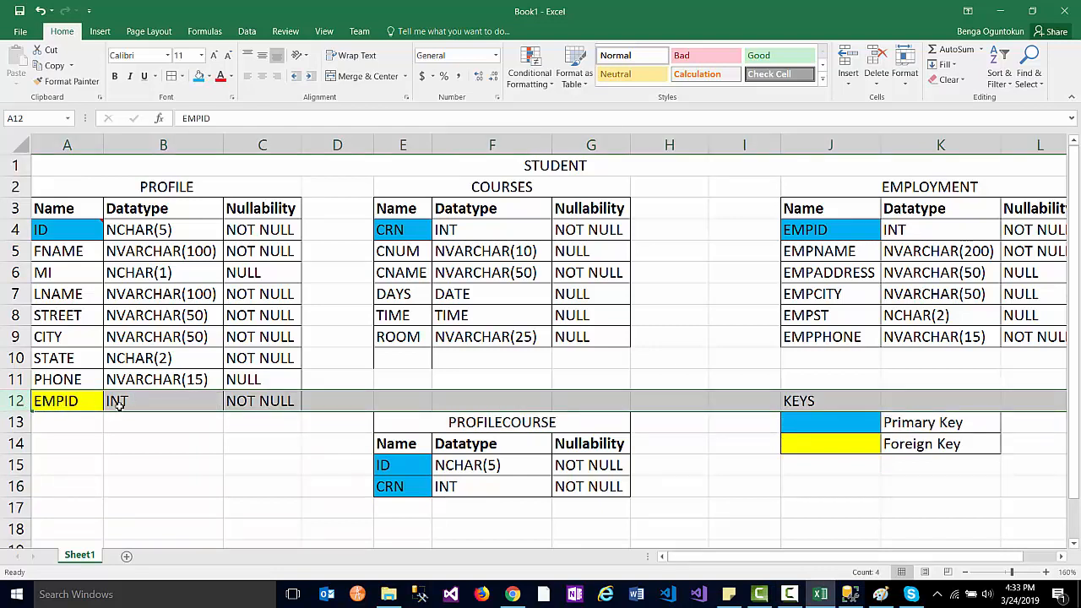
pyautogui.click(850, 595)
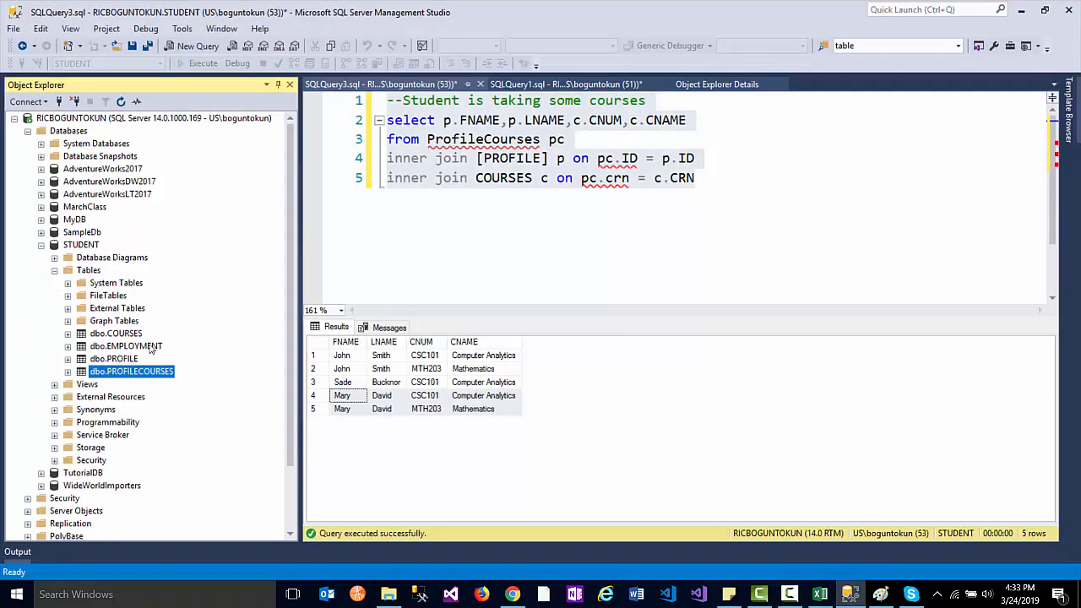
# - In the dbo.PROFILE designer, add an EMPID column of type int below PHONE and save
pyautogui.rightClick(118, 359)
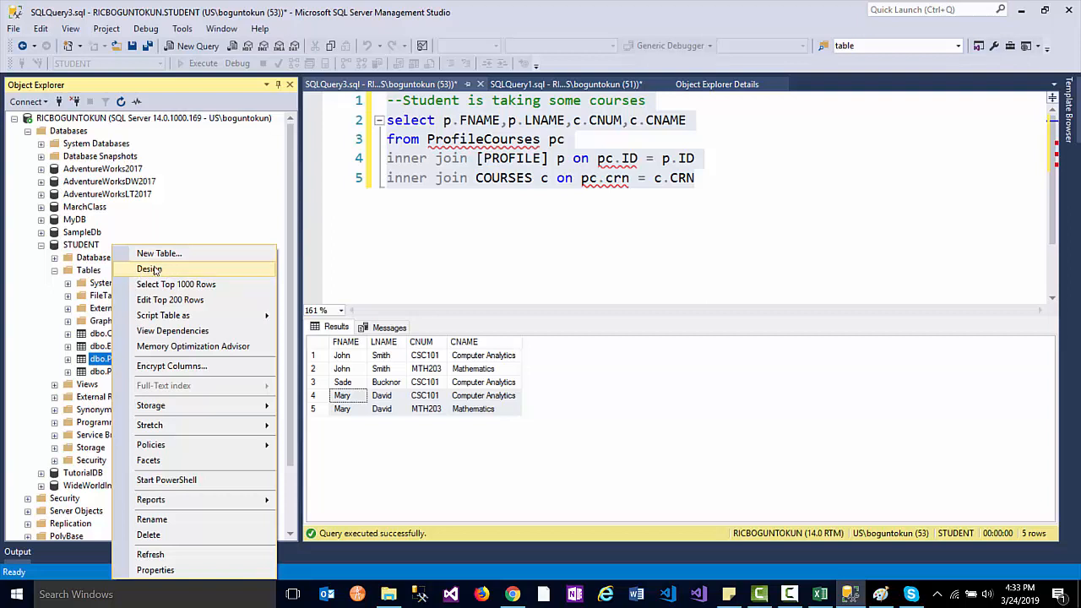
pyautogui.click(160, 270)
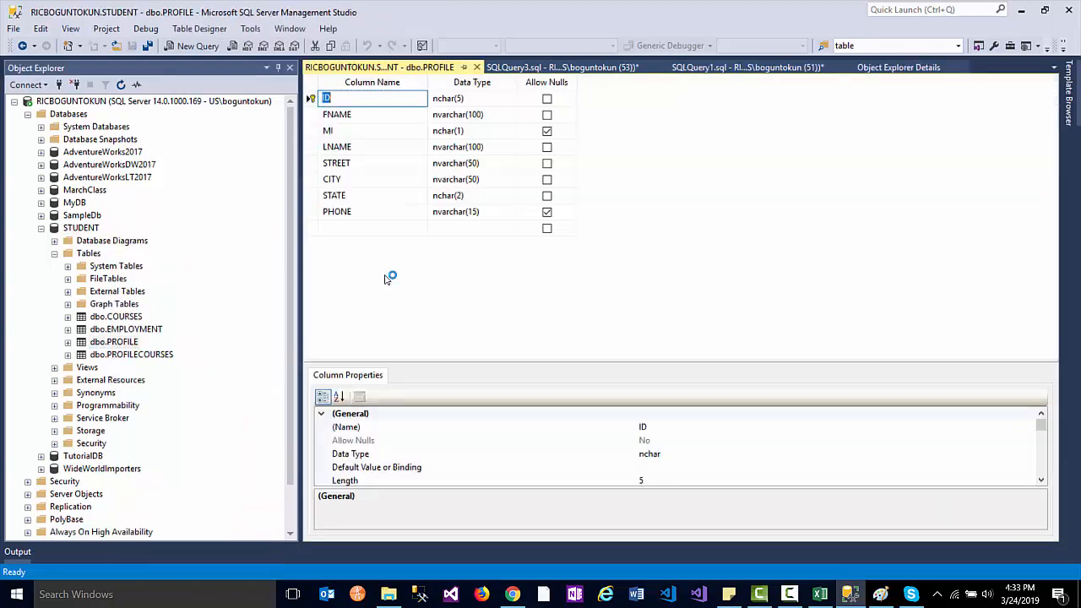
pyautogui.click(341, 230)
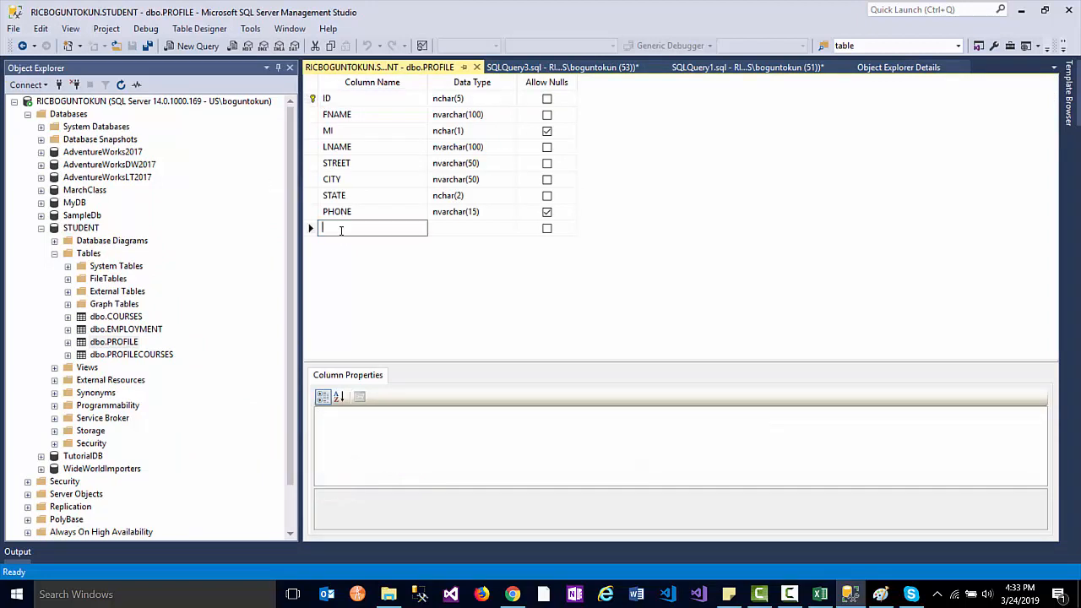
pyautogui.write('EMPID')
pyautogui.press('Tab')
pyautogui.write('in')
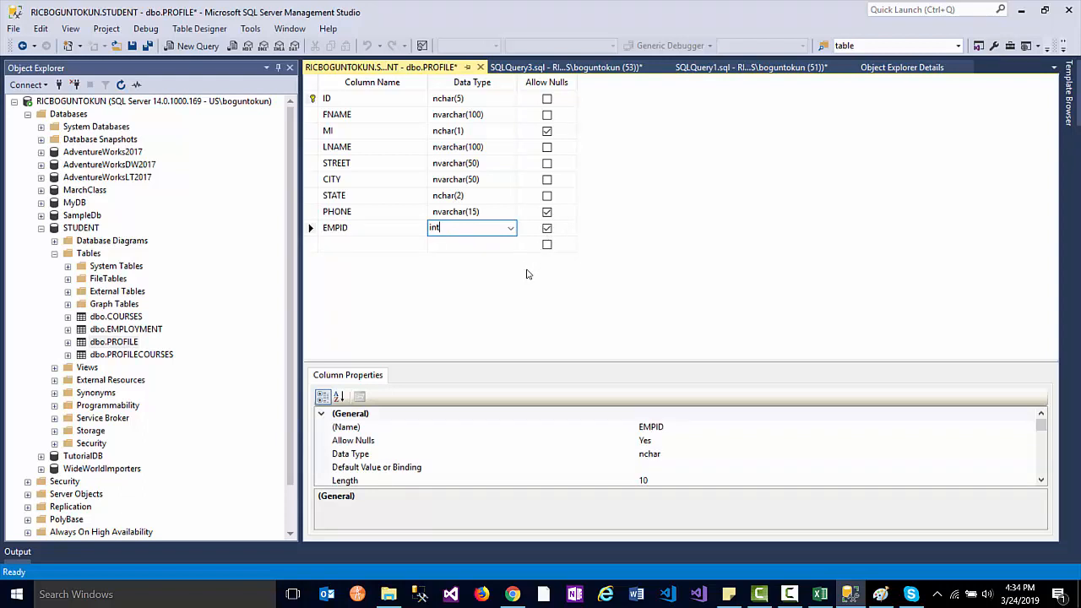
pyautogui.press('Return')
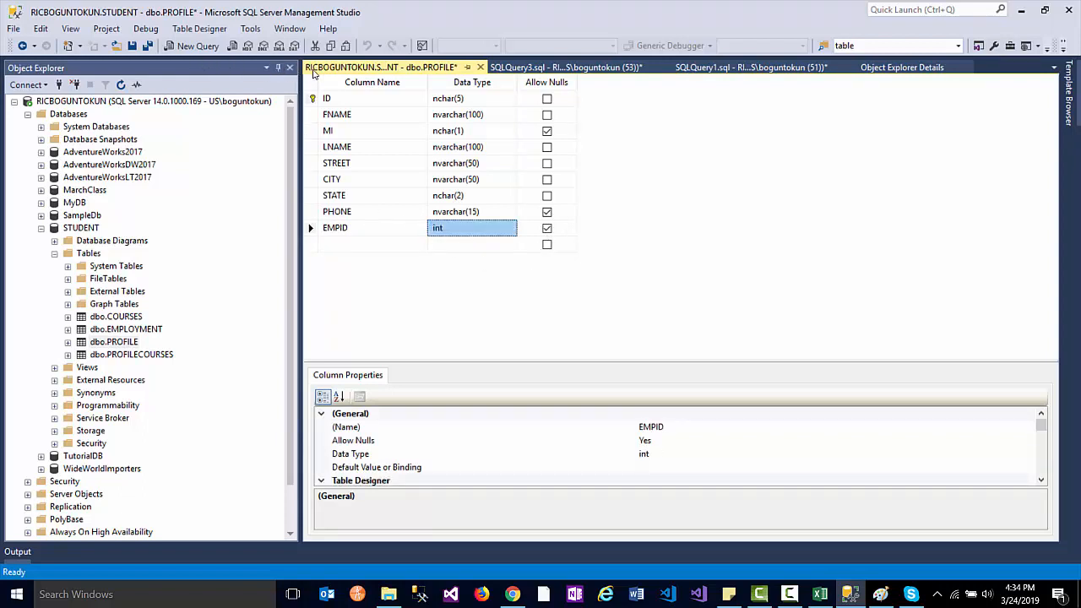
pyautogui.click(133, 47)
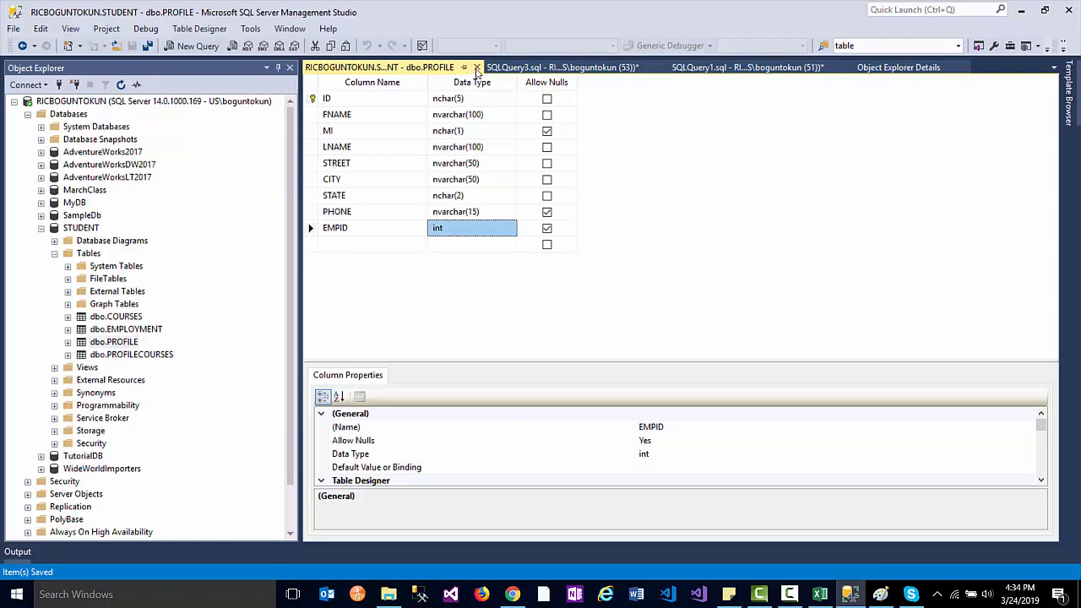
pyautogui.click(476, 67)
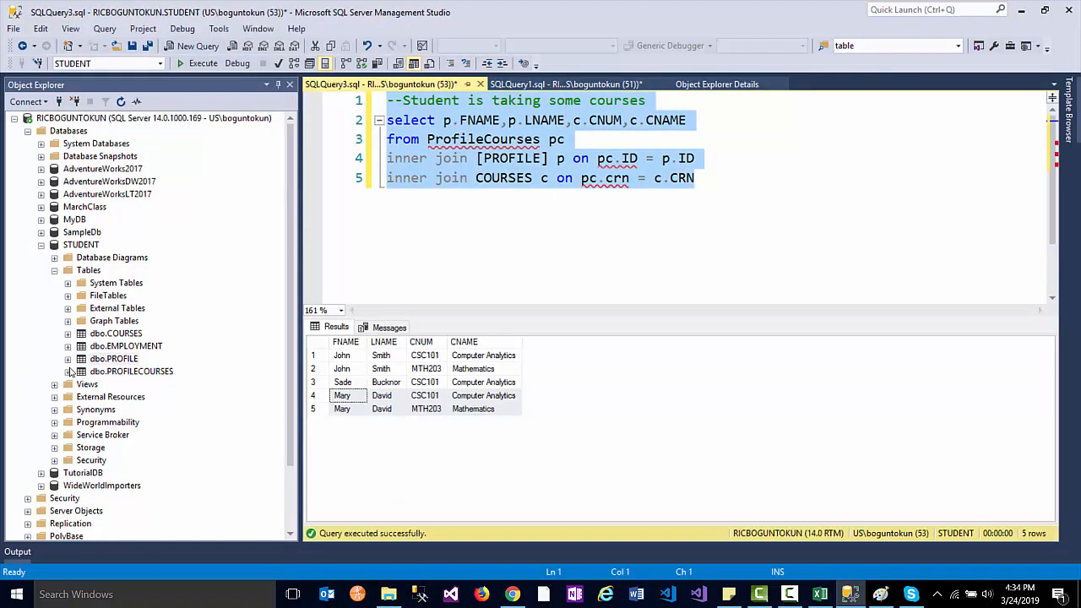
# - Expand dbo.PROFILE's Columns folder and select the new EMPID (int, null) column
pyautogui.click(67, 359)
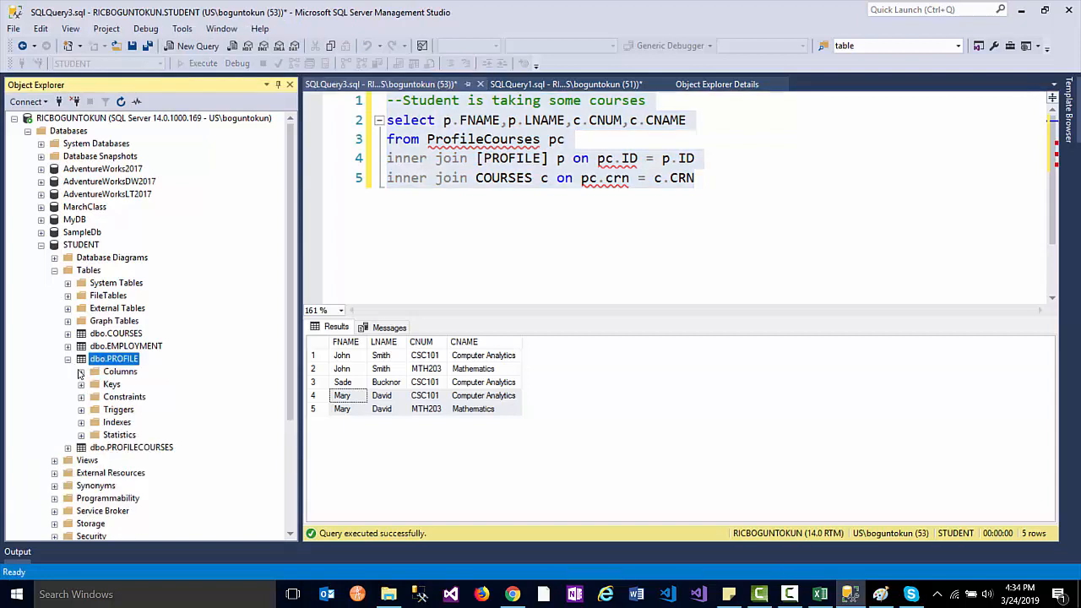
pyautogui.click(67, 359)
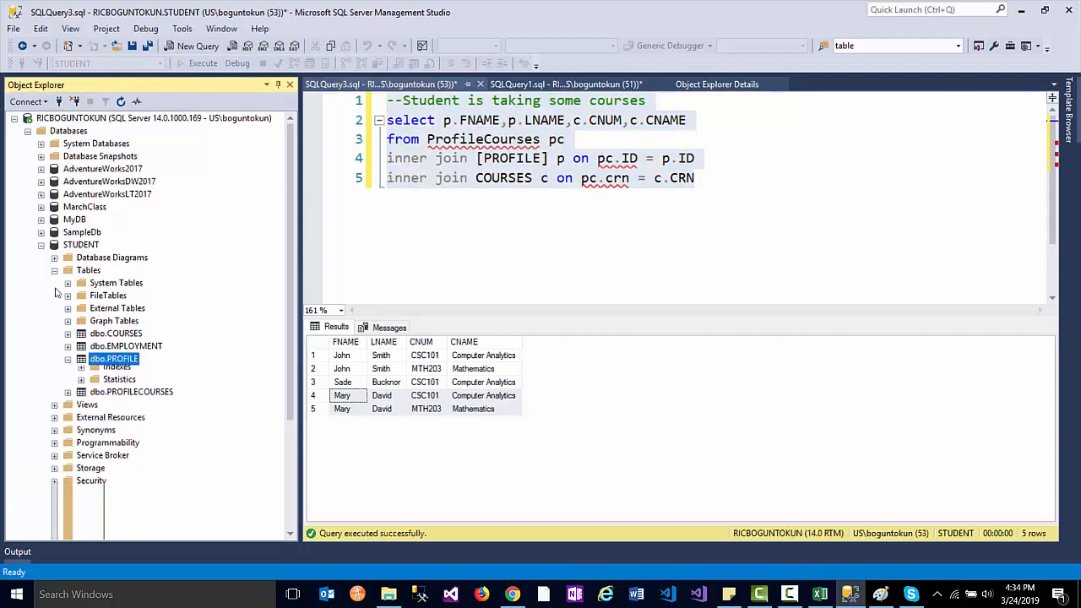
pyautogui.click(68, 360)
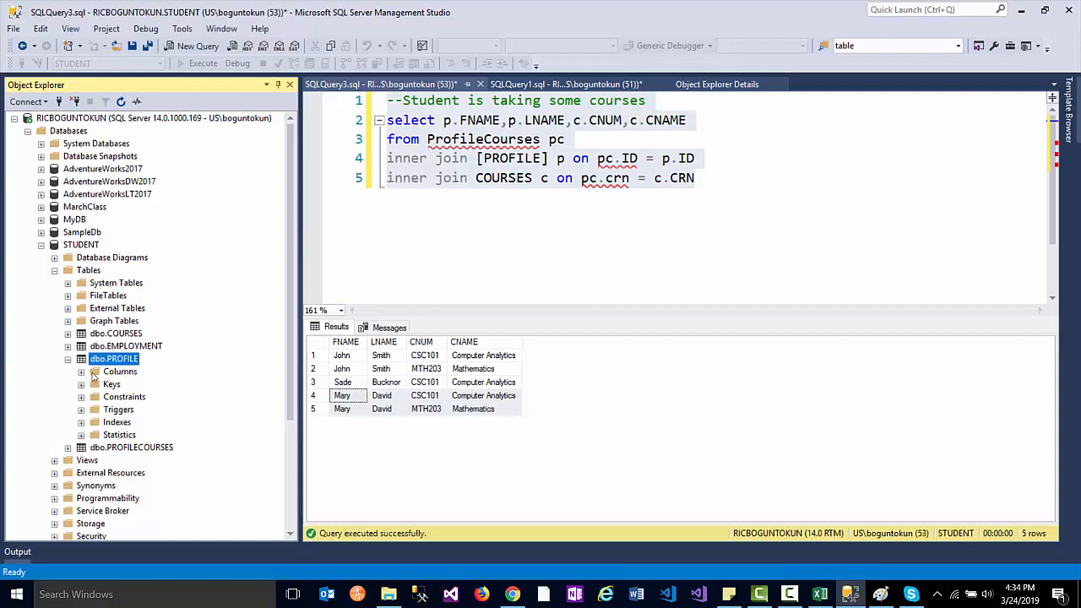
pyautogui.click(94, 377)
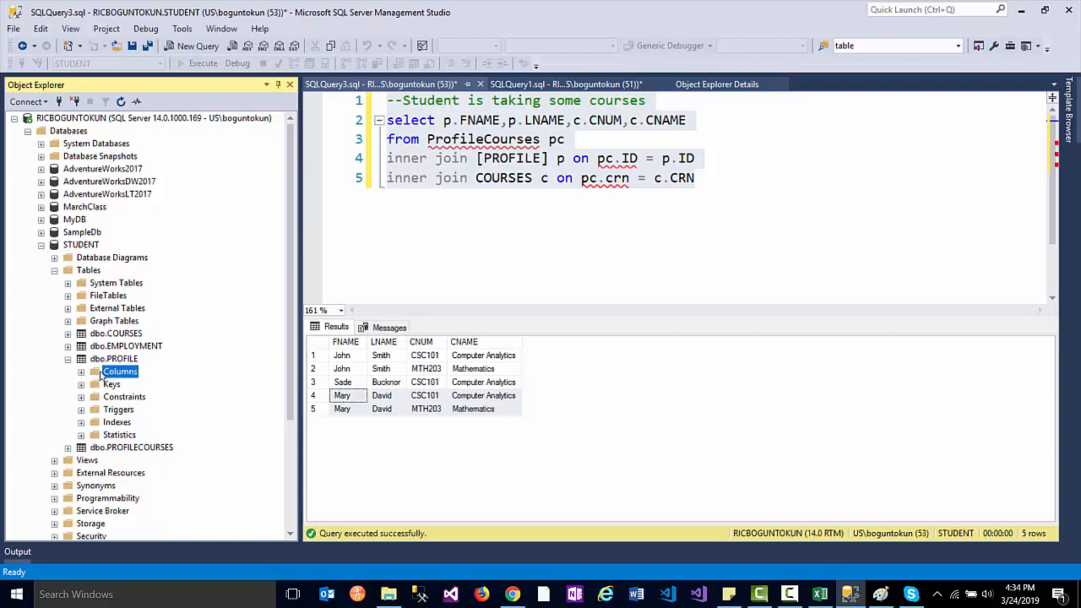
pyautogui.click(81, 373)
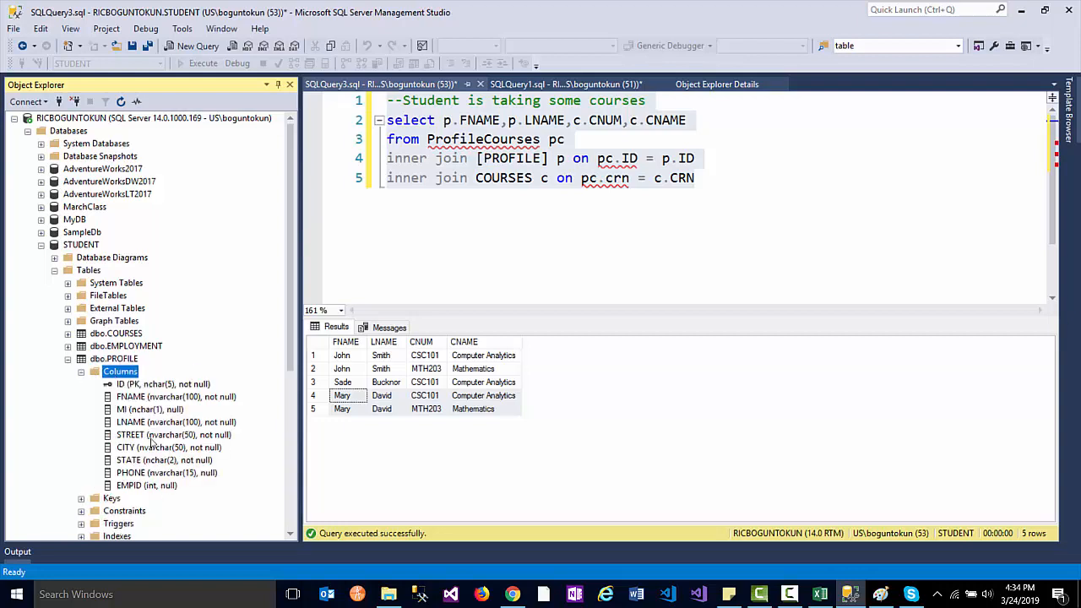
pyautogui.click(131, 488)
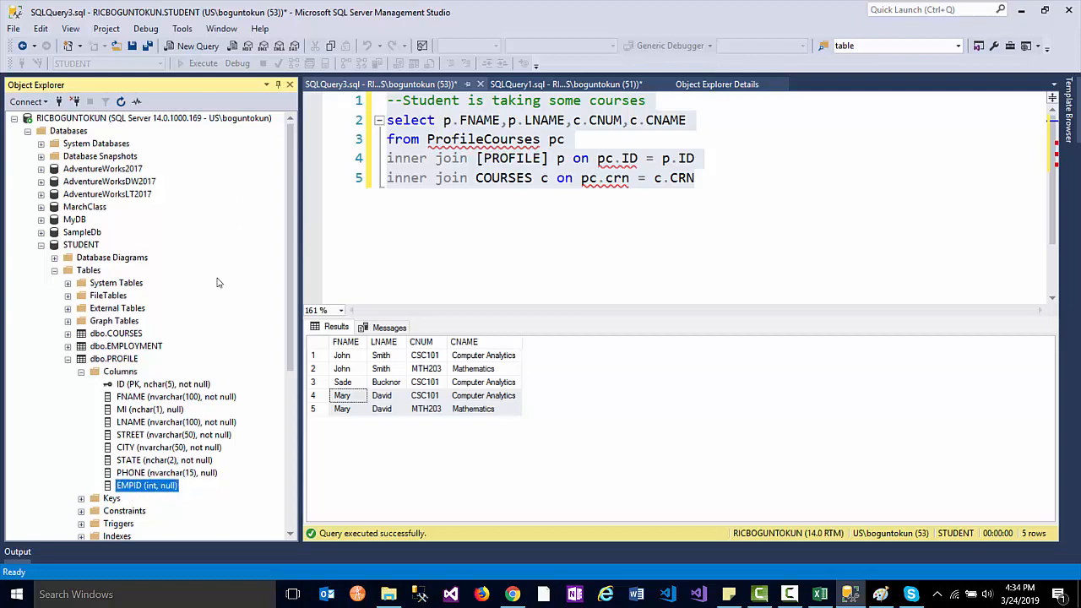
# - Show EMPLOYMENT's top 1000 rows, then open dbo.PROFILE with Edit Top 200 Rows
pyautogui.rightClick(147, 350)
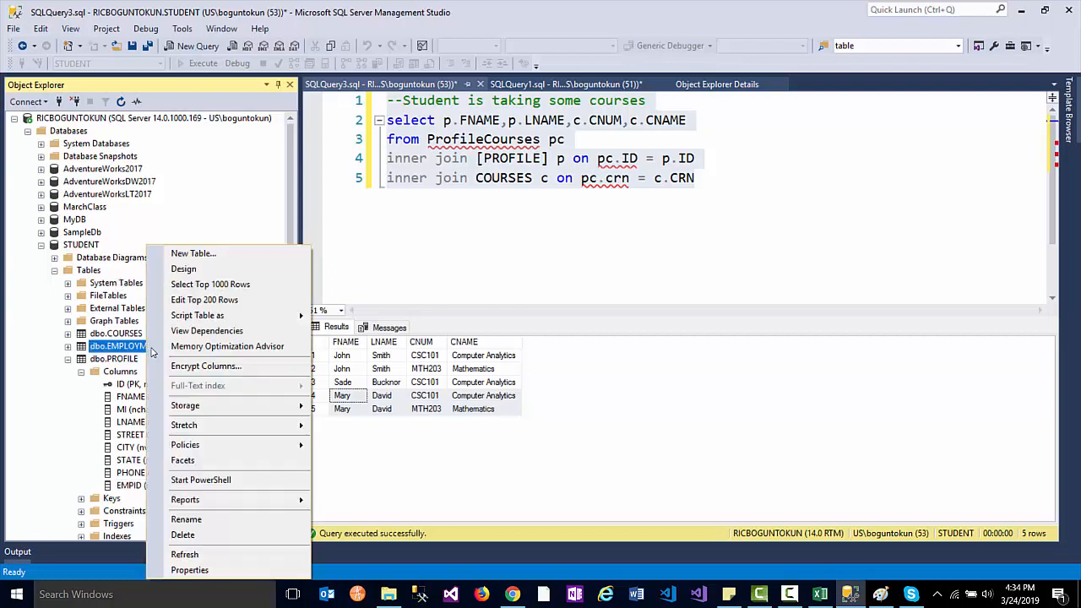
pyautogui.click(210, 283)
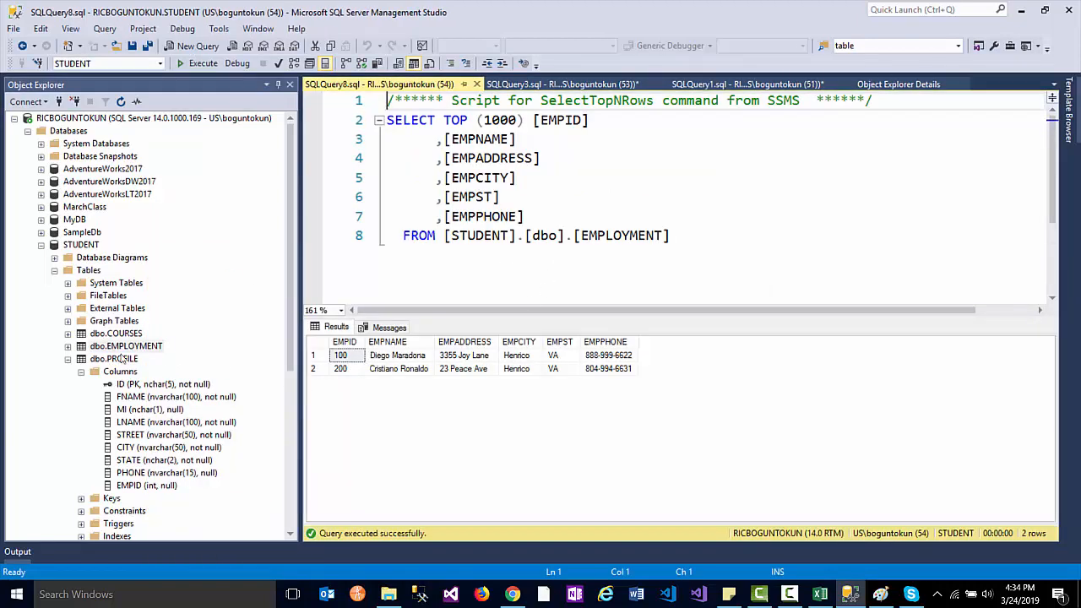
pyautogui.rightClick(96, 363)
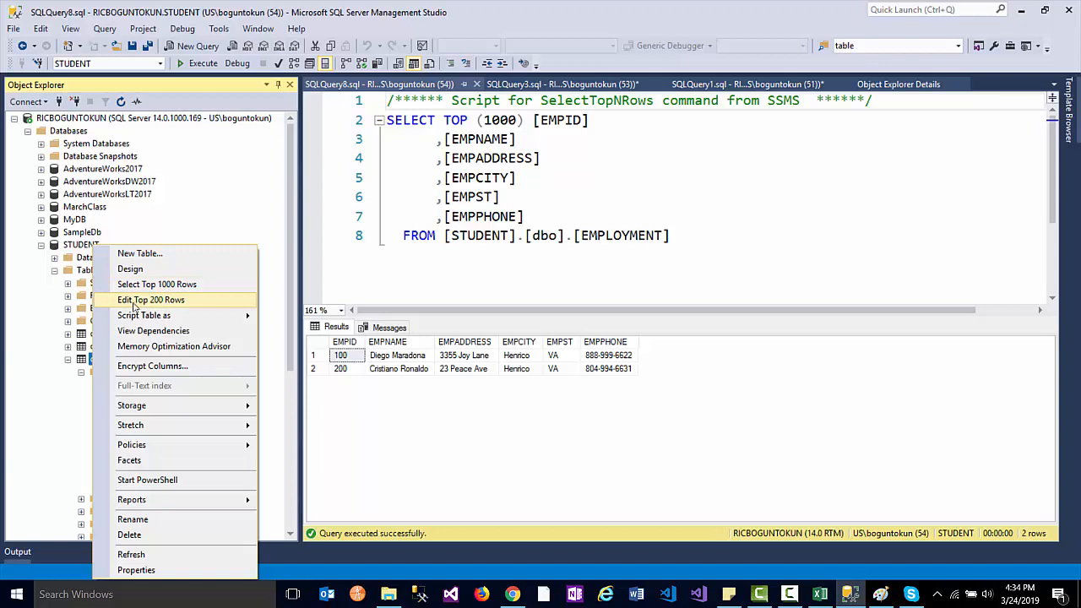
pyautogui.click(66, 289)
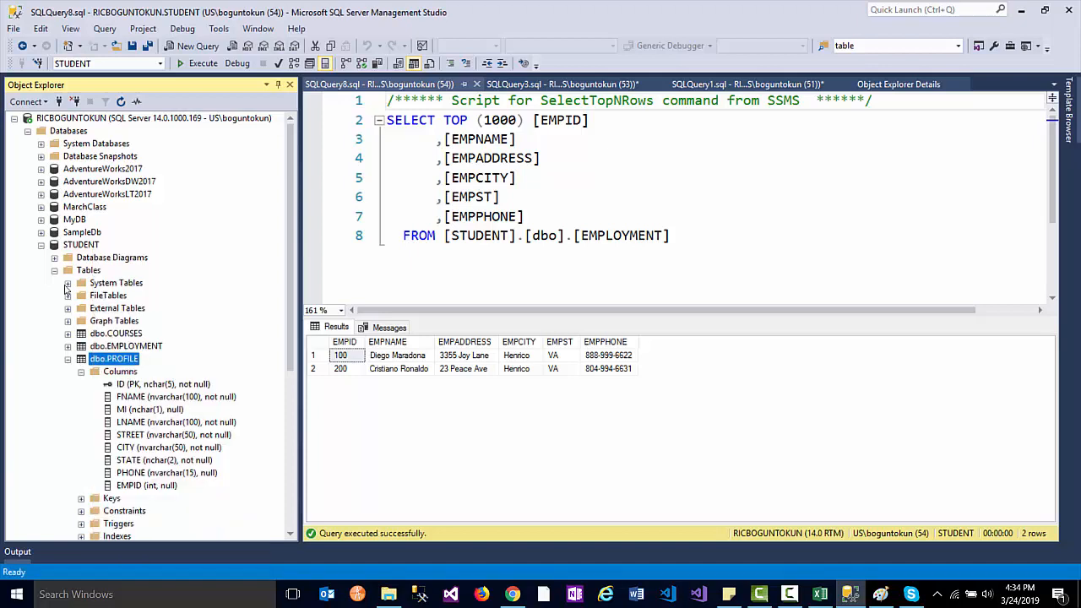
pyautogui.rightClick(66, 289)
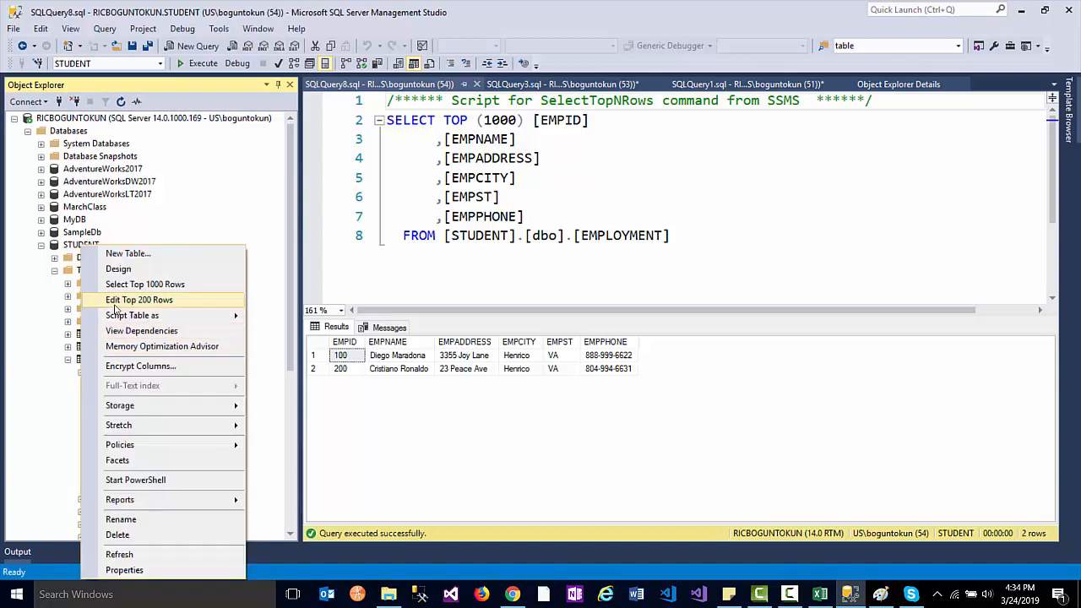
pyautogui.click(93, 245)
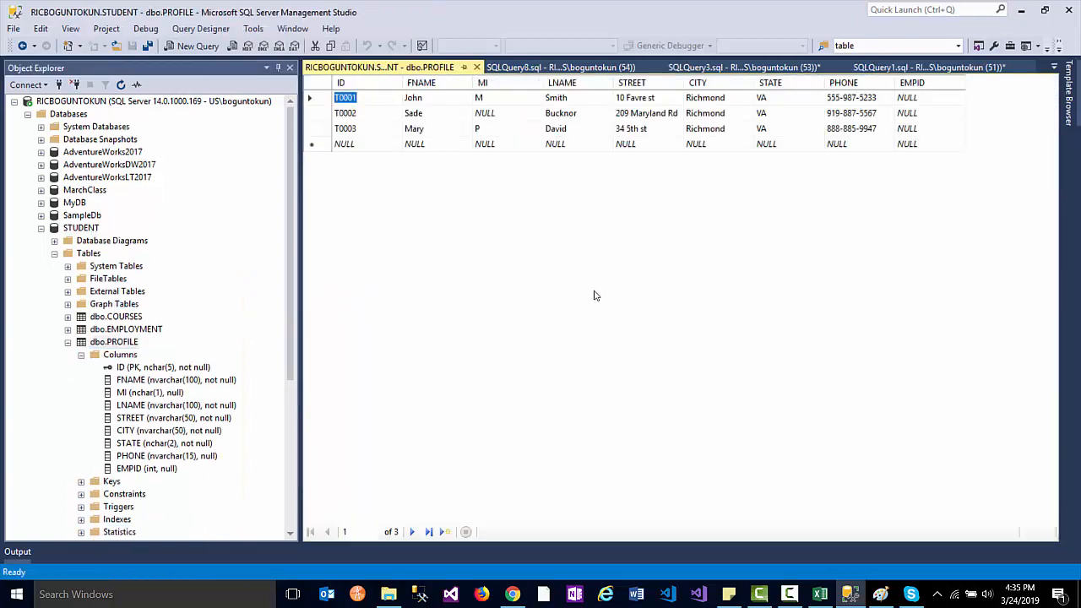
# - Enter EMPID 200, 100, 200 for students T0001–T0003 in the grid, then return to SQLQuery8
pyautogui.click(912, 98)
pyautogui.write('2')
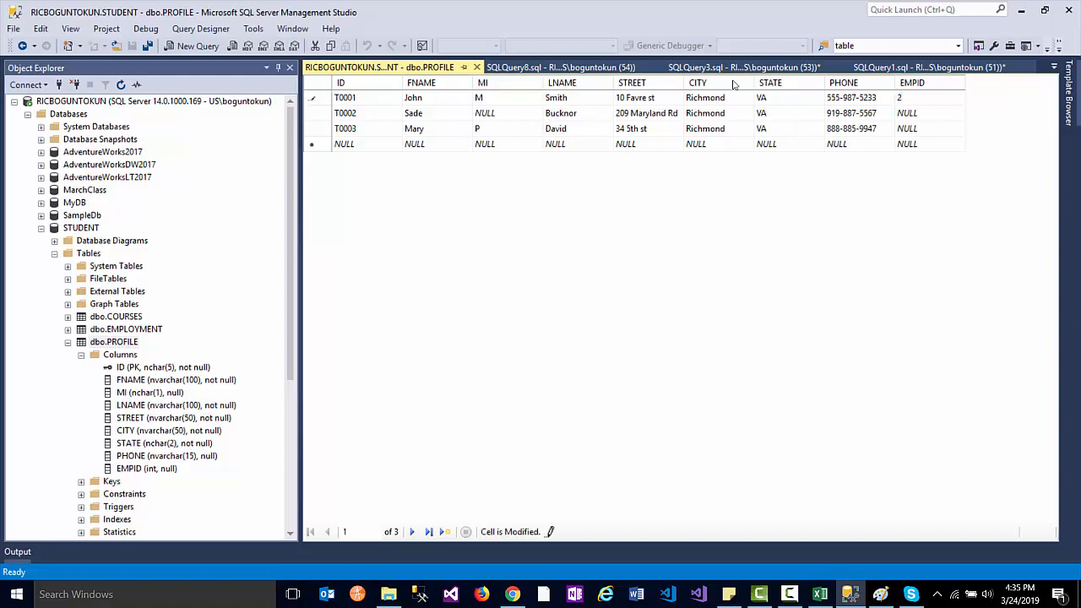
pyautogui.write('00')
pyautogui.click(917, 114)
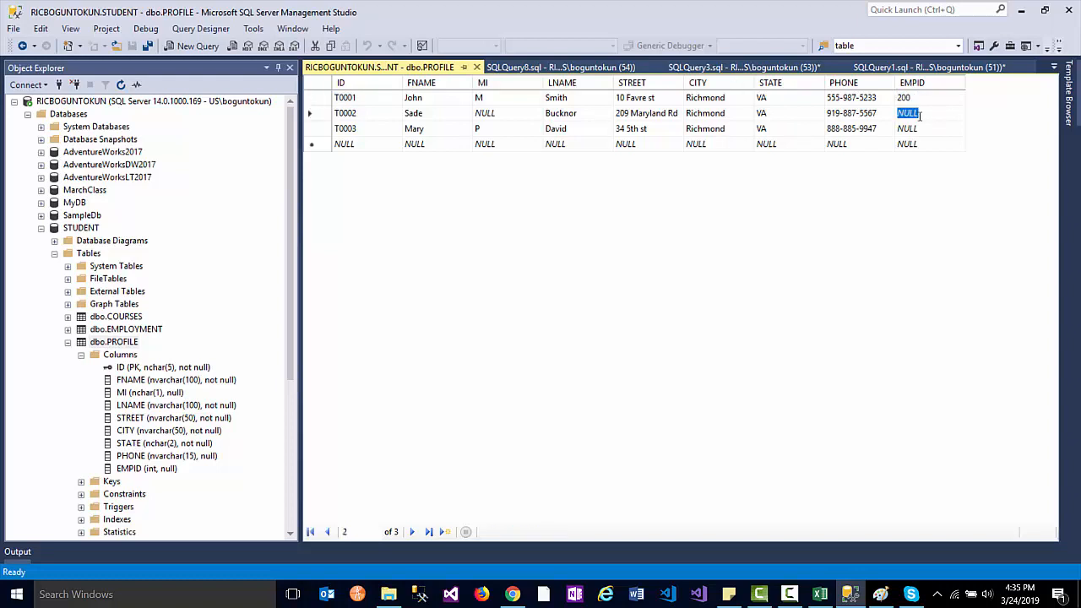
pyautogui.write('100')
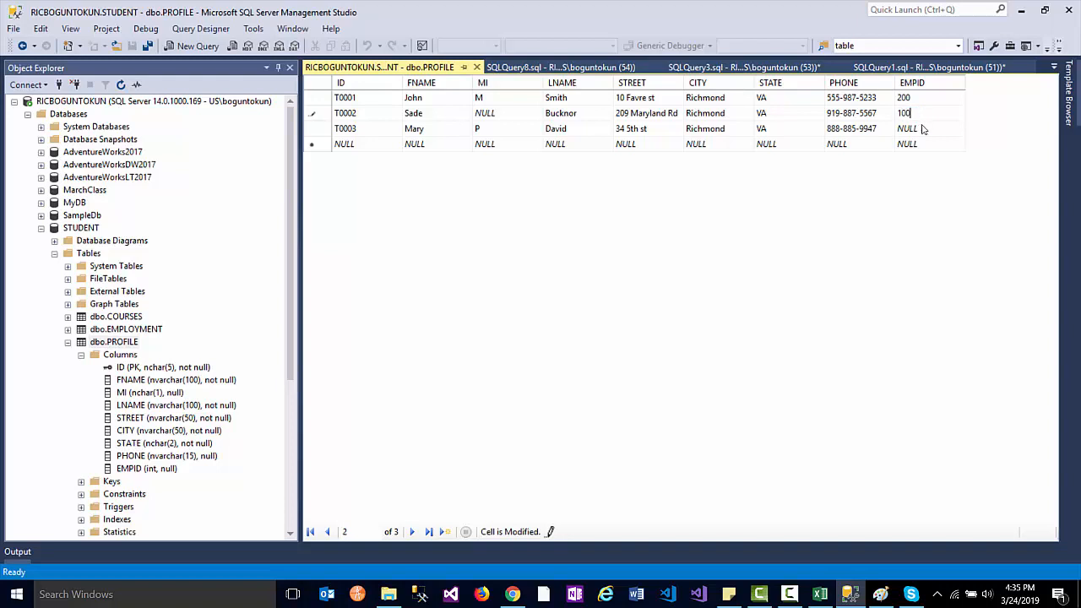
pyautogui.click(920, 129)
pyautogui.write('200')
pyautogui.click(442, 144)
pyautogui.click(525, 145)
pyautogui.click(557, 145)
pyautogui.click(669, 145)
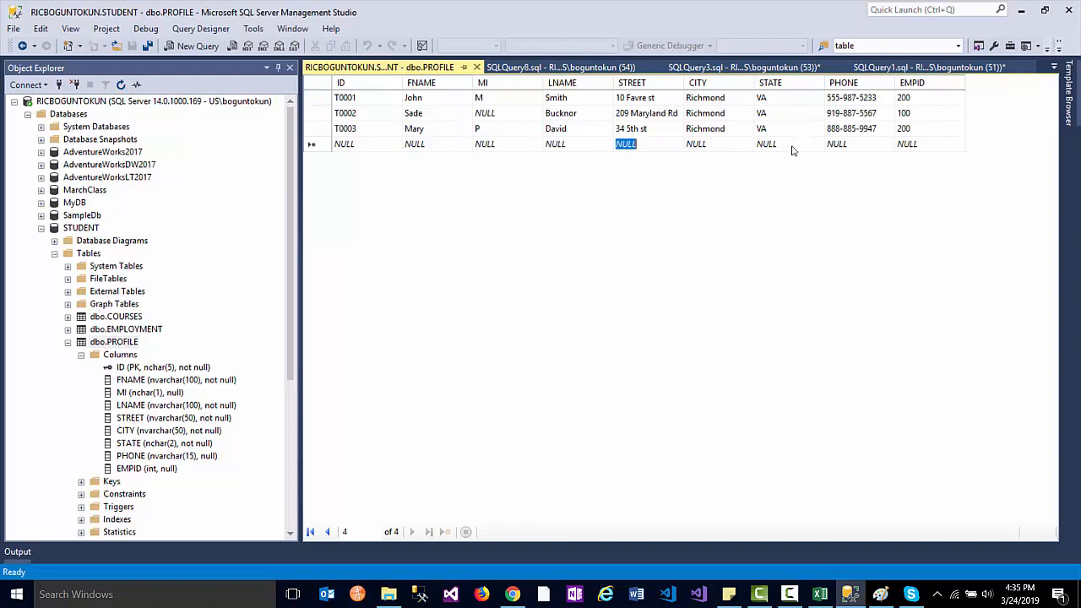
pyautogui.click(850, 145)
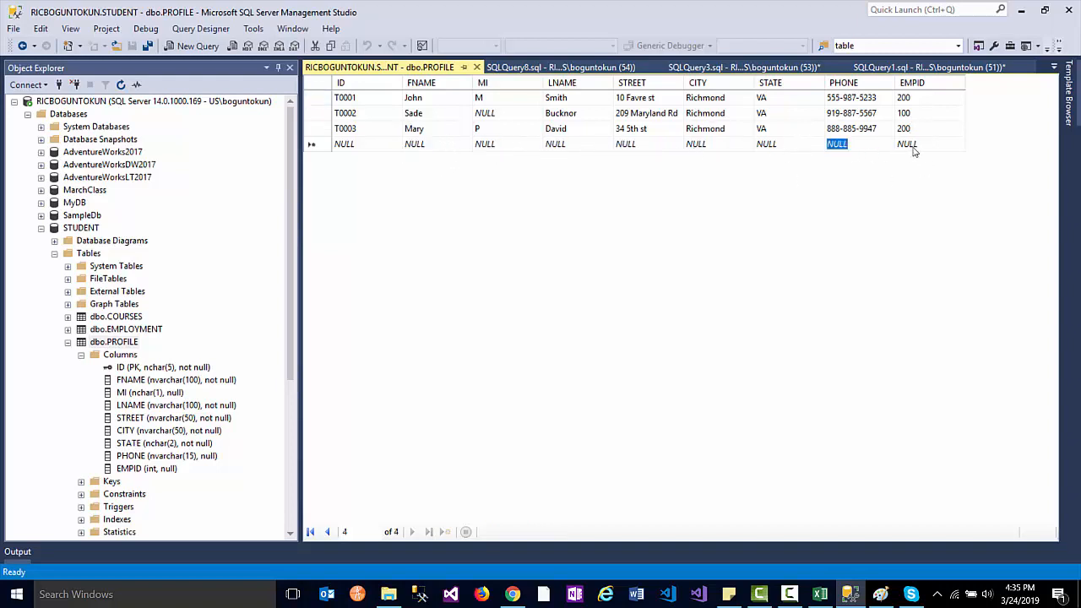
pyautogui.click(507, 67)
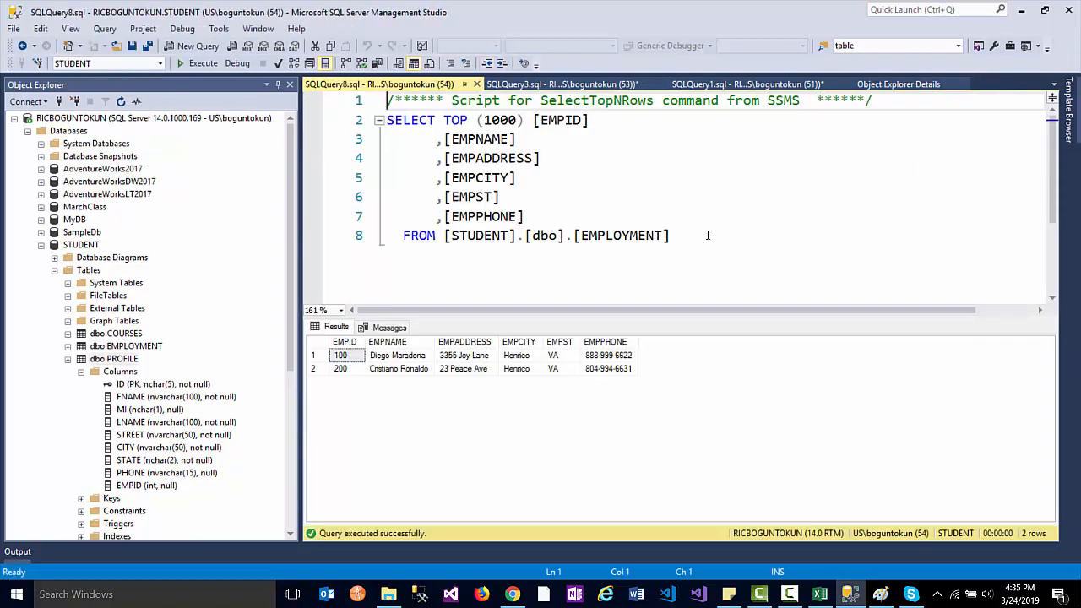
# - Replace the old script with a '-- Student Employer has employeeID' comment on the first line
pyautogui.moveTo(707, 235); pyautogui.dragTo(386, 101)
pyautogui.press('Delete')
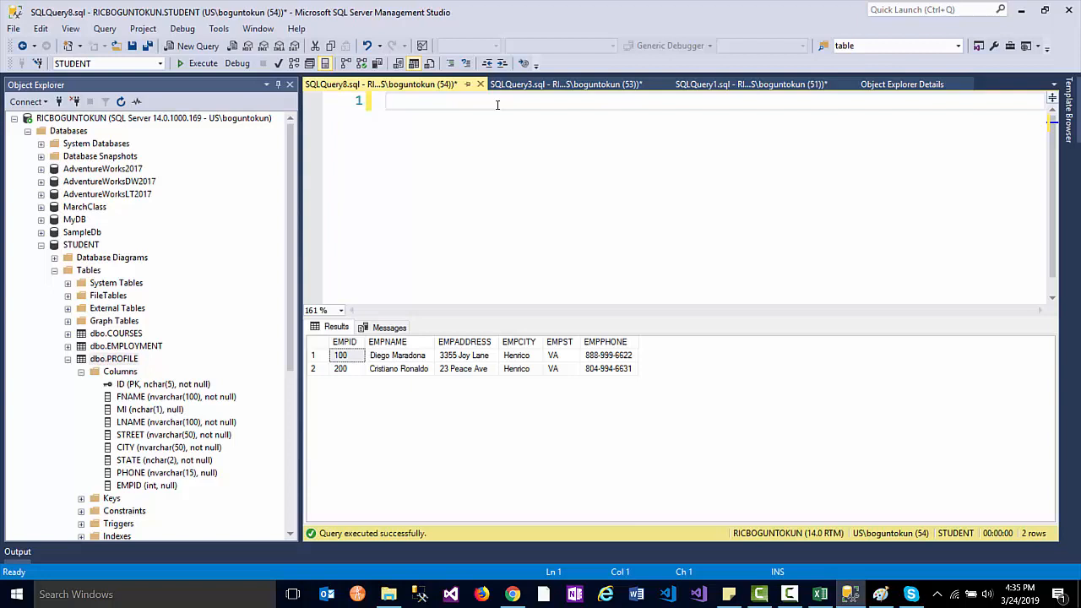
pyautogui.write('sele')
pyautogui.keyDown('ctrl'); pyautogui.scroll(3, 473, 148); pyautogui.keyUp('ctrl')
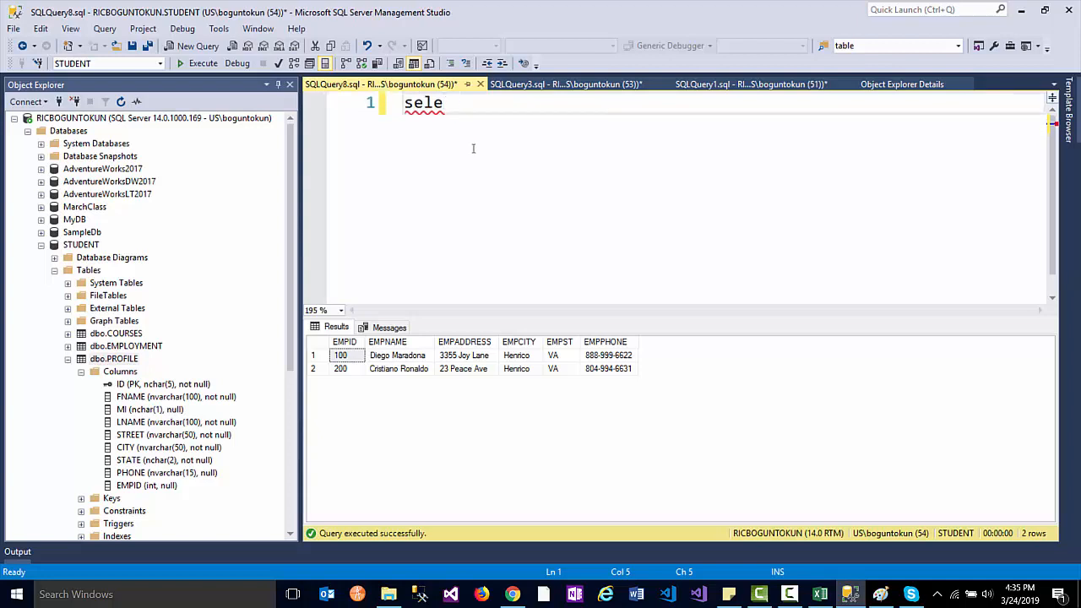
pyautogui.press('Home')
pyautogui.press('Return')
pyautogui.press('Return')
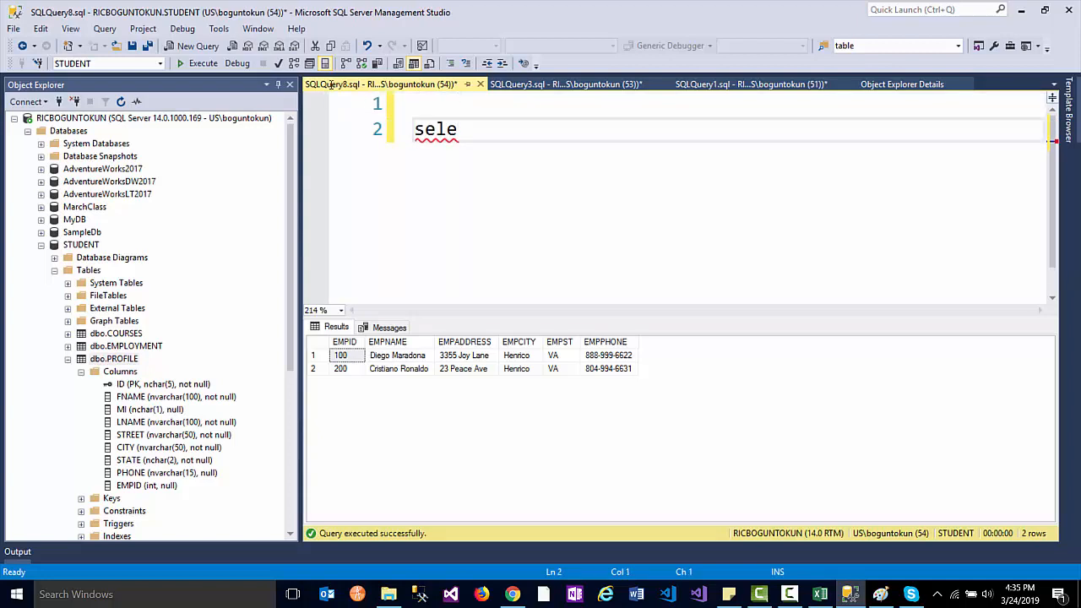
pyautogui.press('Up')
pyautogui.press('Up')
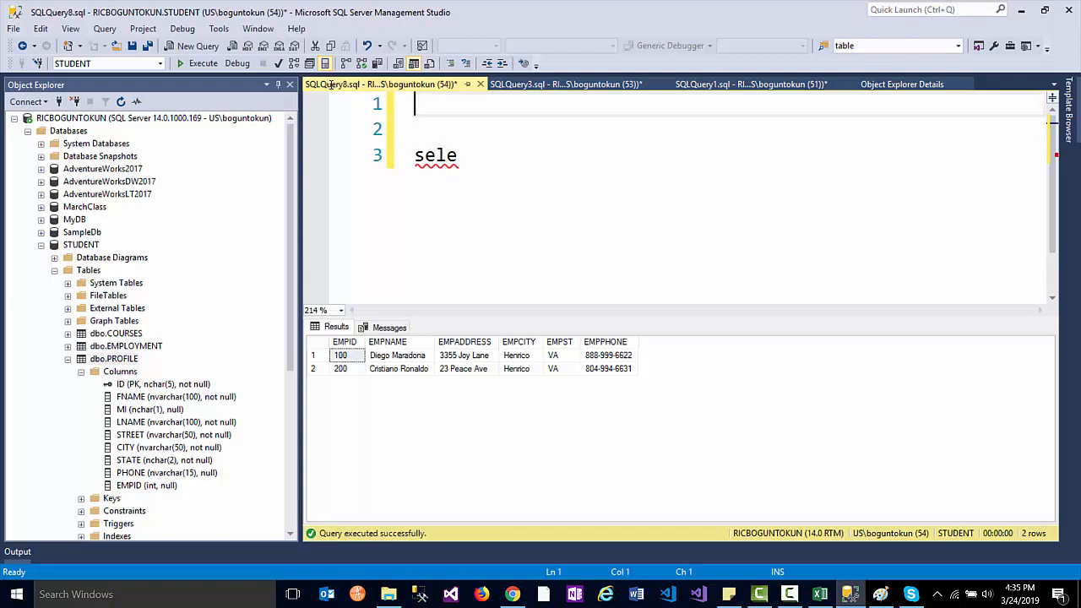
pyautogui.write('---')
pyautogui.write('Student ')
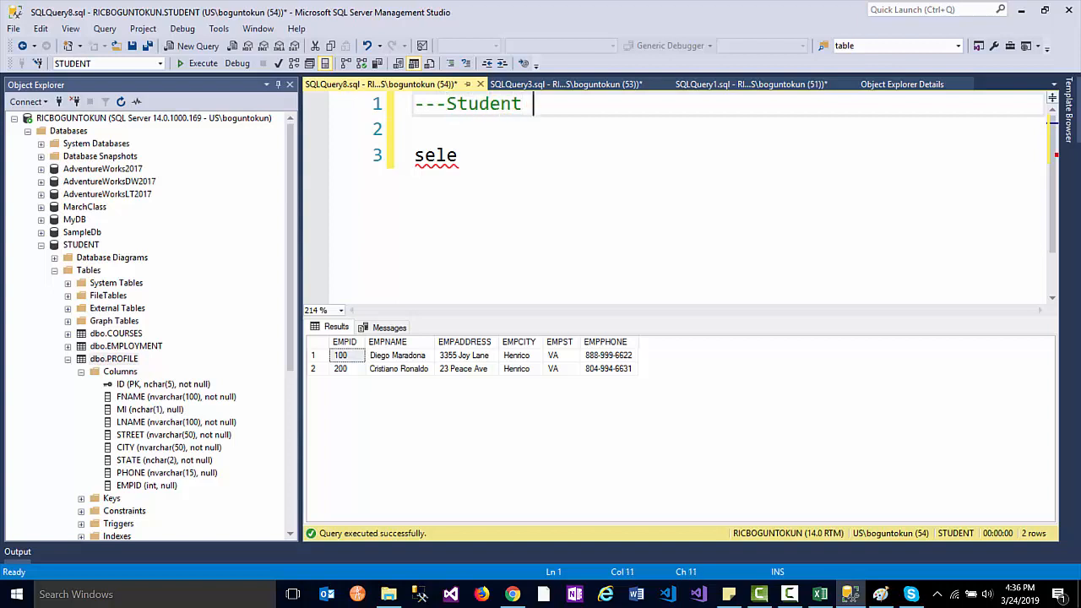
pyautogui.write('Employe')
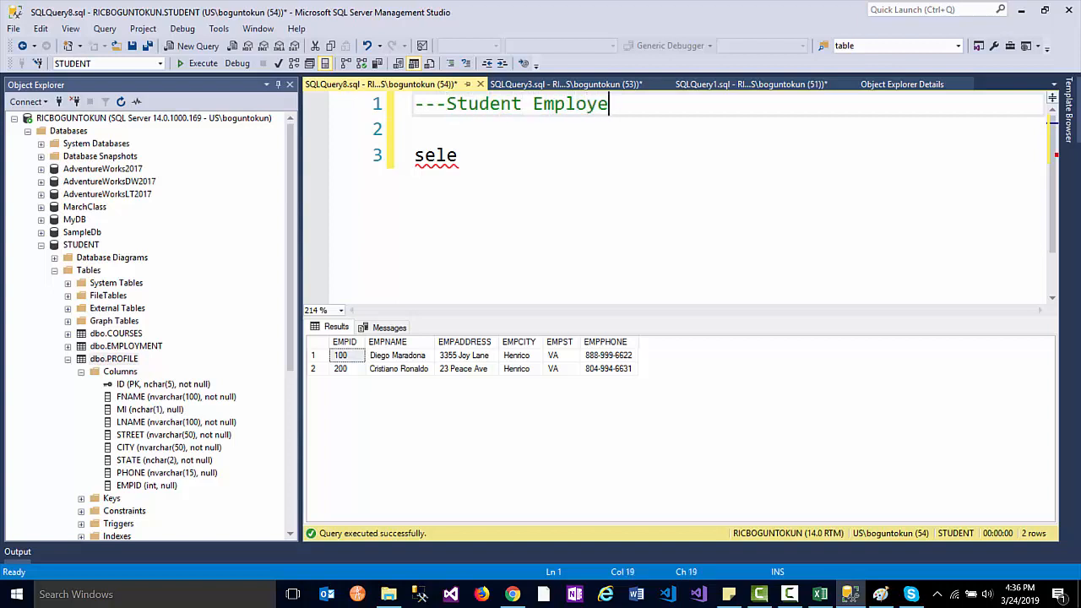
pyautogui.write('r has employeeID')
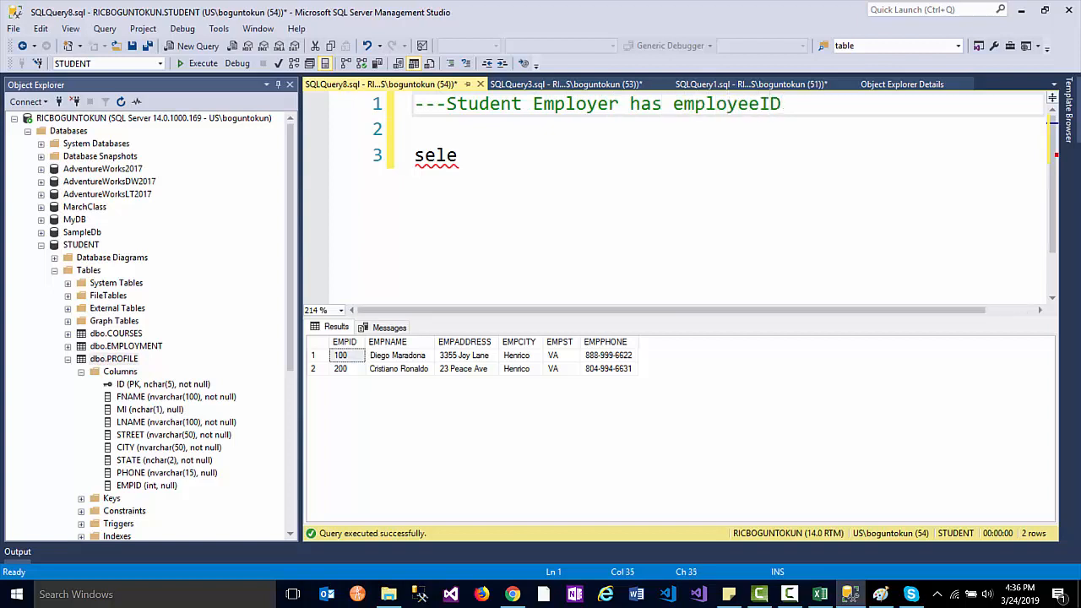
pyautogui.press('Delete')
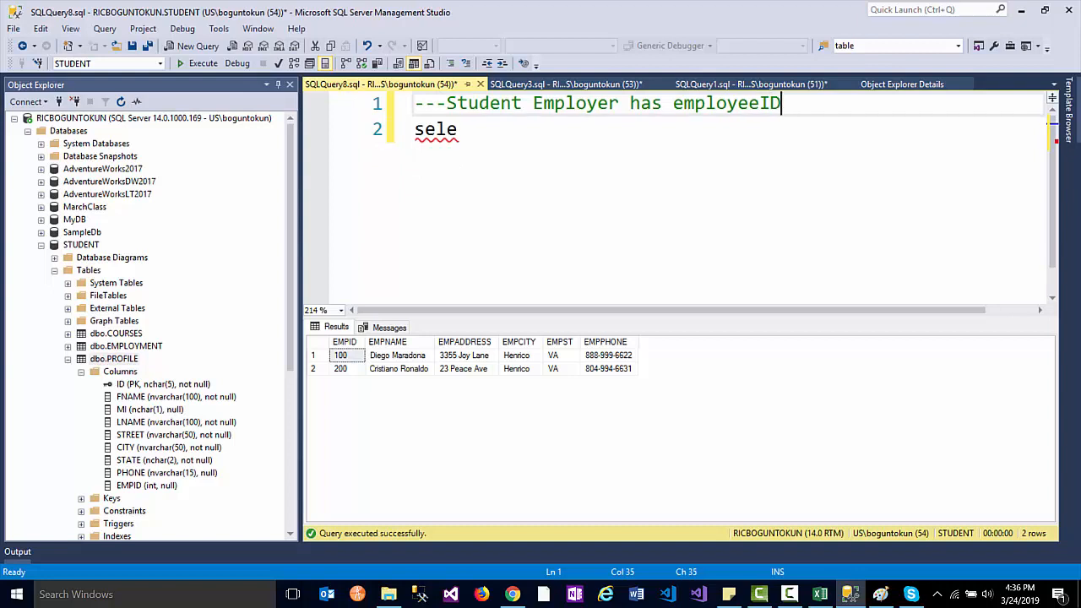
pyautogui.moveTo(447, 103); pyautogui.dragTo(405, 104)
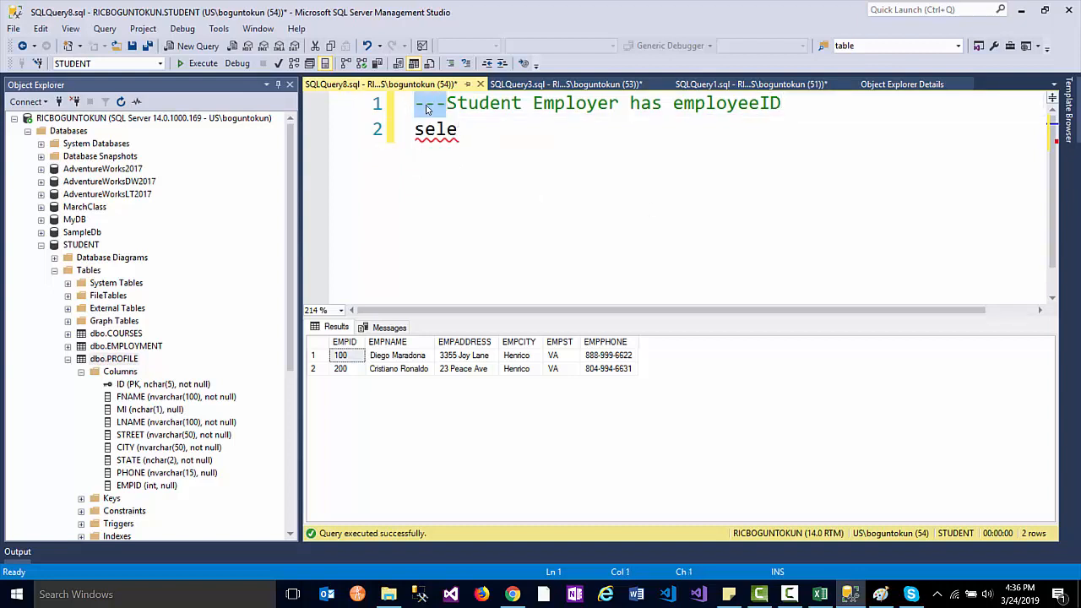
pyautogui.write('--')
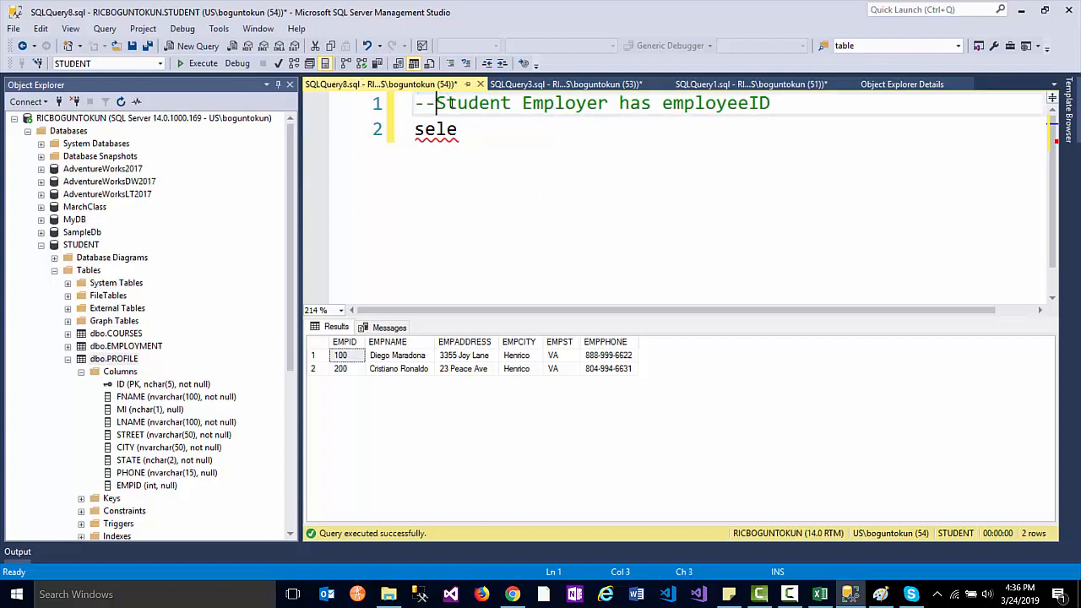
pyautogui.moveTo(766, 103); pyautogui.dragTo(279, 94)
# - Write 'select *' and 'from [PROFILE] p' beneath the comment
pyautogui.moveTo(463, 129); pyautogui.dragTo(382, 131)
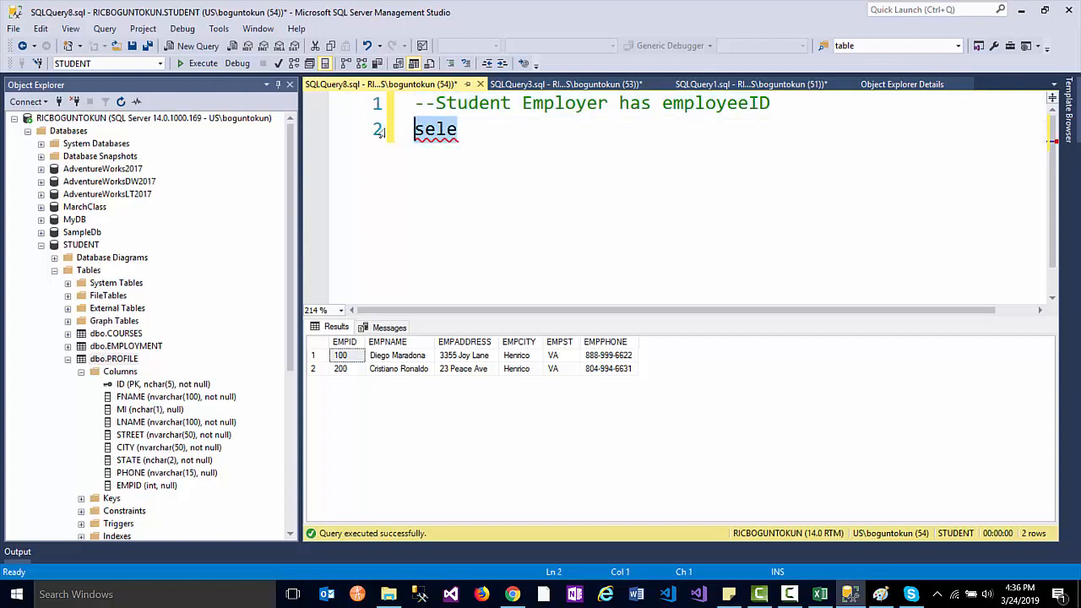
pyautogui.write('select ')
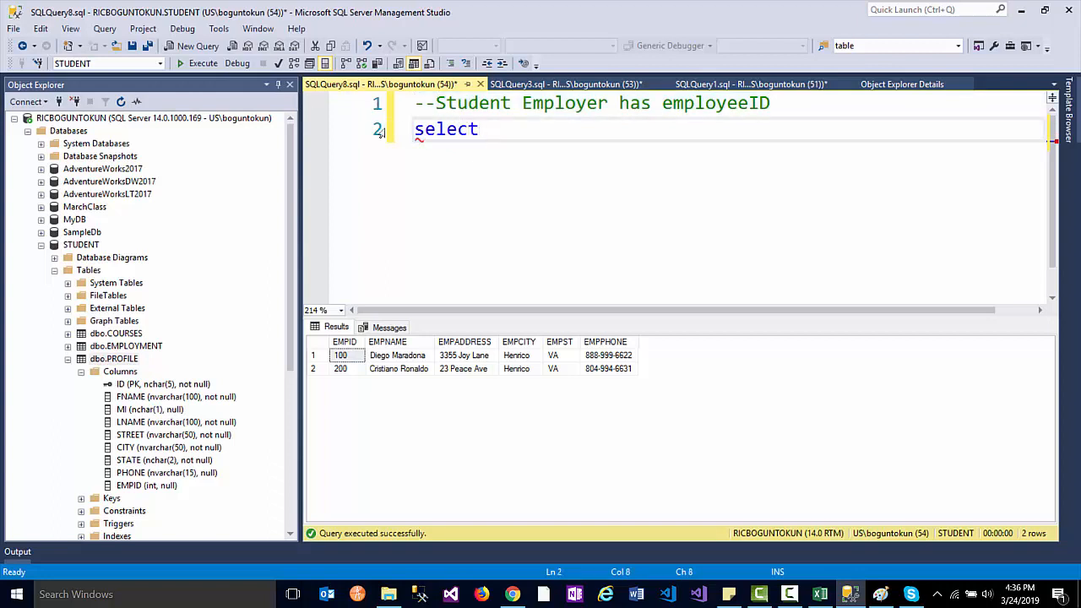
pyautogui.write('*')
pyautogui.press('Return')
pyautogui.write('from ')
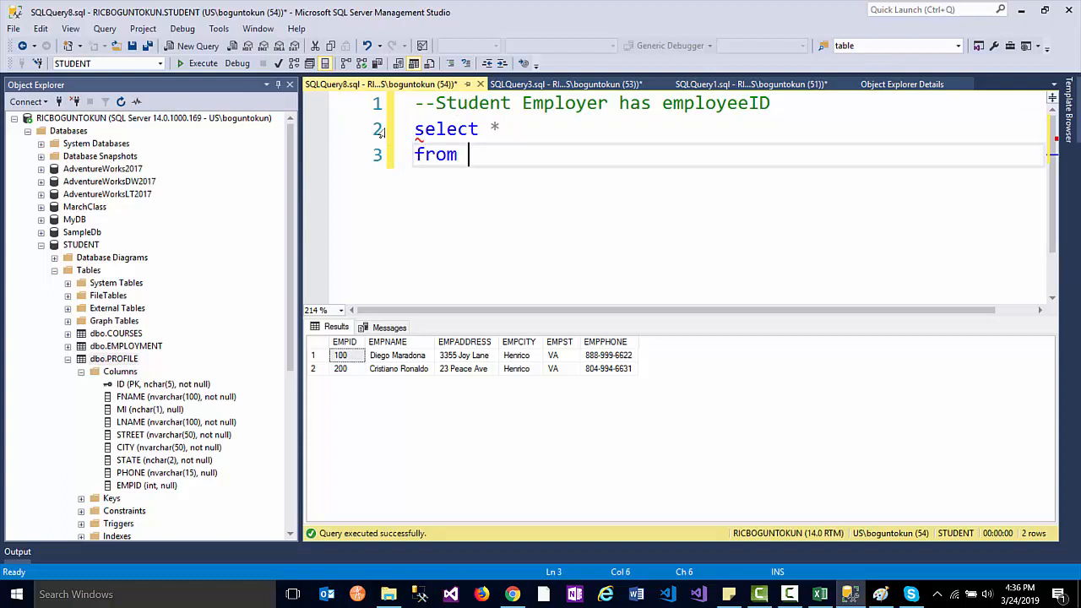
pyautogui.write('Pro')
pyautogui.press('Tab')
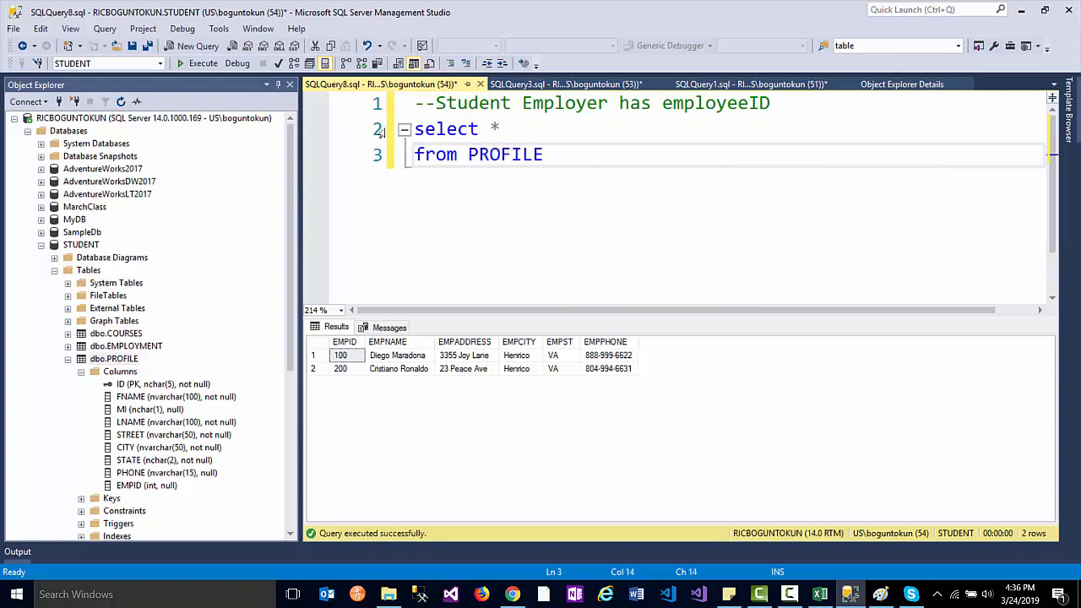
pyautogui.press('BackSpace')
pyautogui.write(']')
pyautogui.press('Left')
pyautogui.press('Left')
pyautogui.press('Left')
pyautogui.press('Left')
pyautogui.press('Left')
pyautogui.press('Left')
pyautogui.press('Left')
pyautogui.write('[')
pyautogui.press('Right')
pyautogui.press('Right')
pyautogui.press('Right')
pyautogui.press('Right')
pyautogui.press('Right')
pyautogui.press('Right')
pyautogui.press('Right')
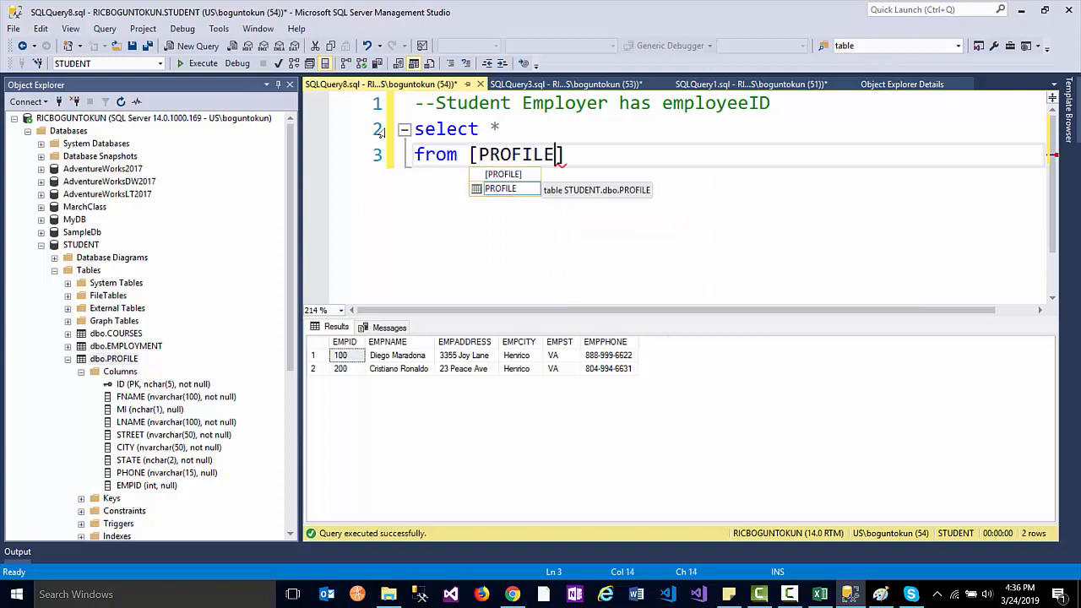
pyautogui.press('Right')
pyautogui.press('Escape')
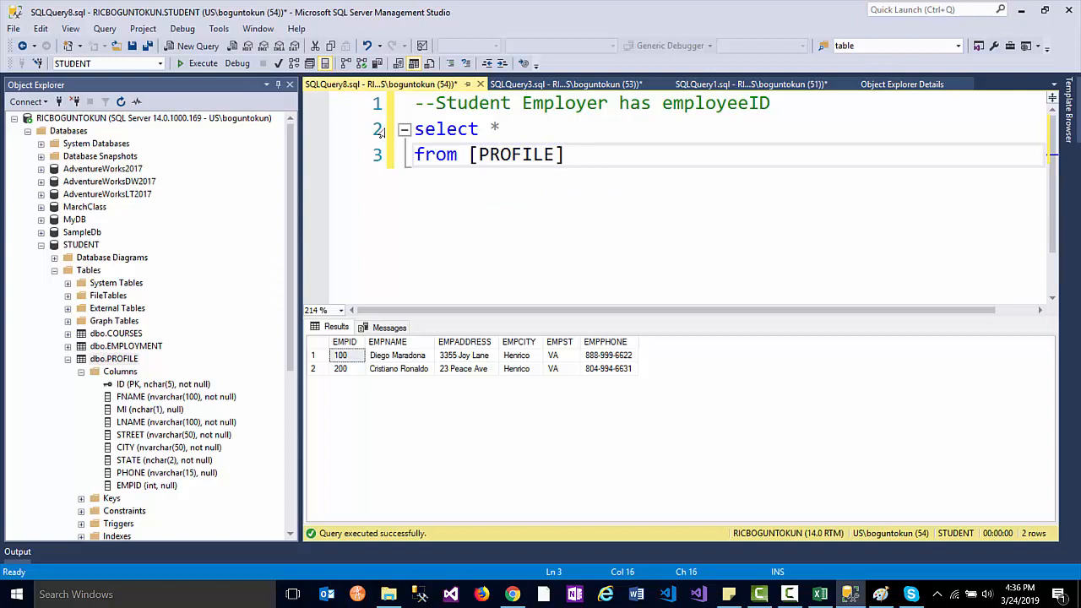
pyautogui.write('p')
# - Add the line 'inner join EMPLOYMENT e on p.empID = e.EMPID'
pyautogui.press('Return')
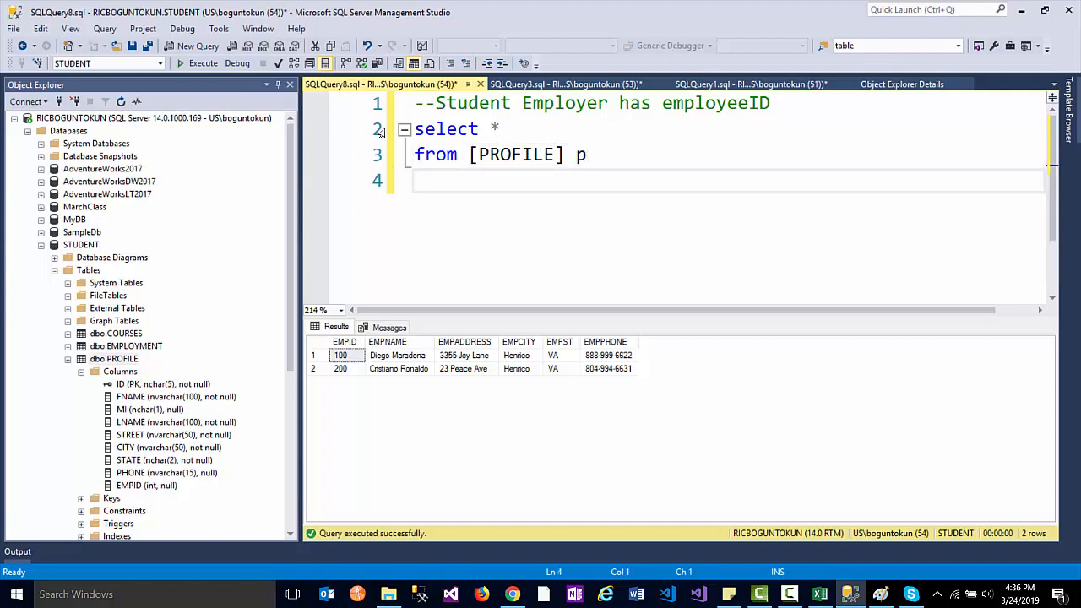
pyautogui.write('inner join Empl')
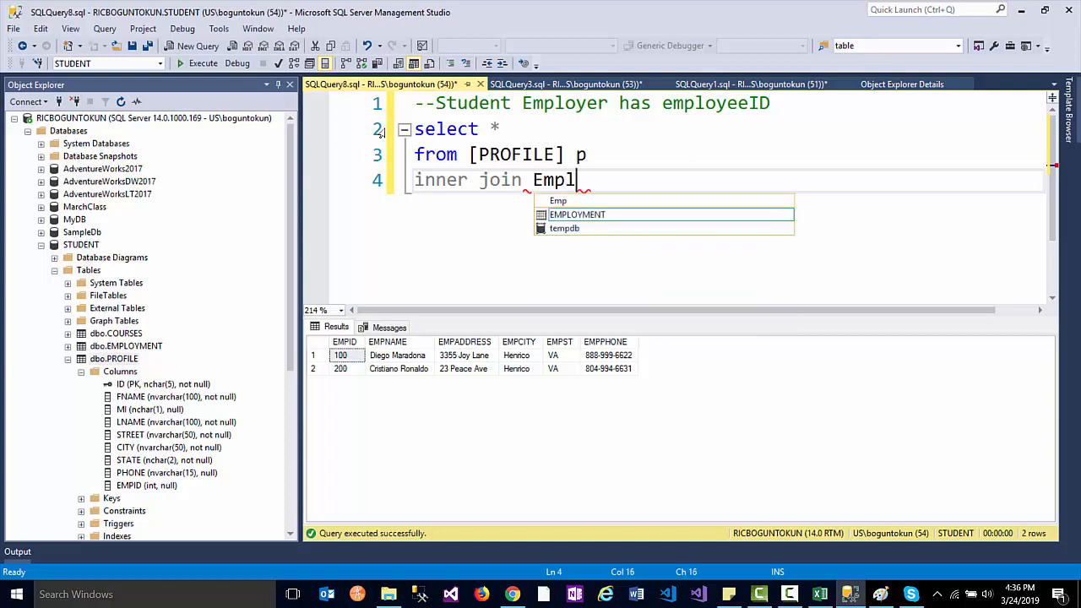
pyautogui.press('Tab')
pyautogui.write('e ')
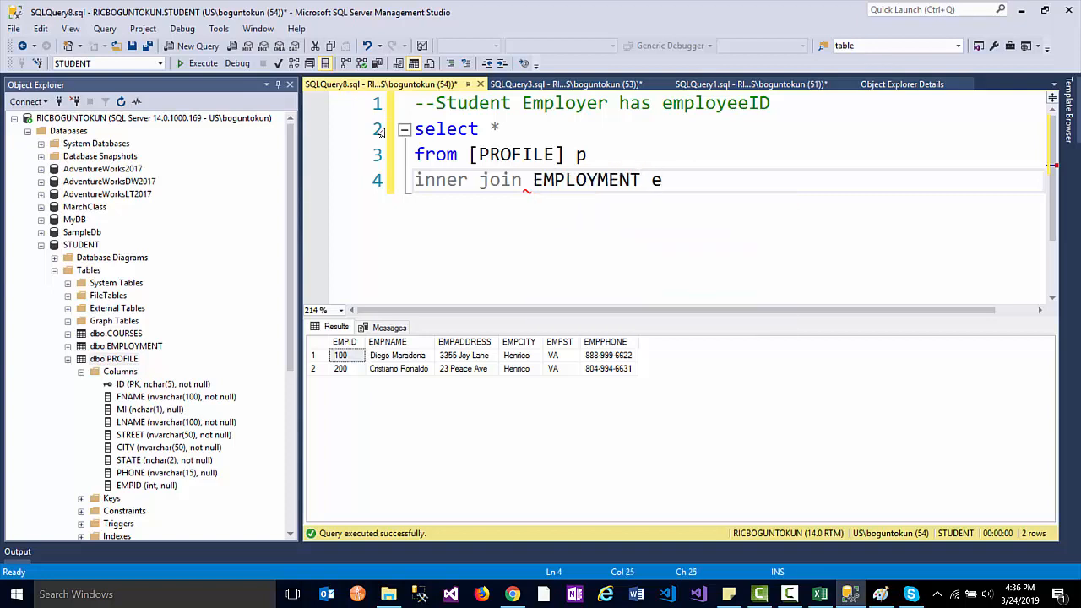
pyautogui.write('on p.em')
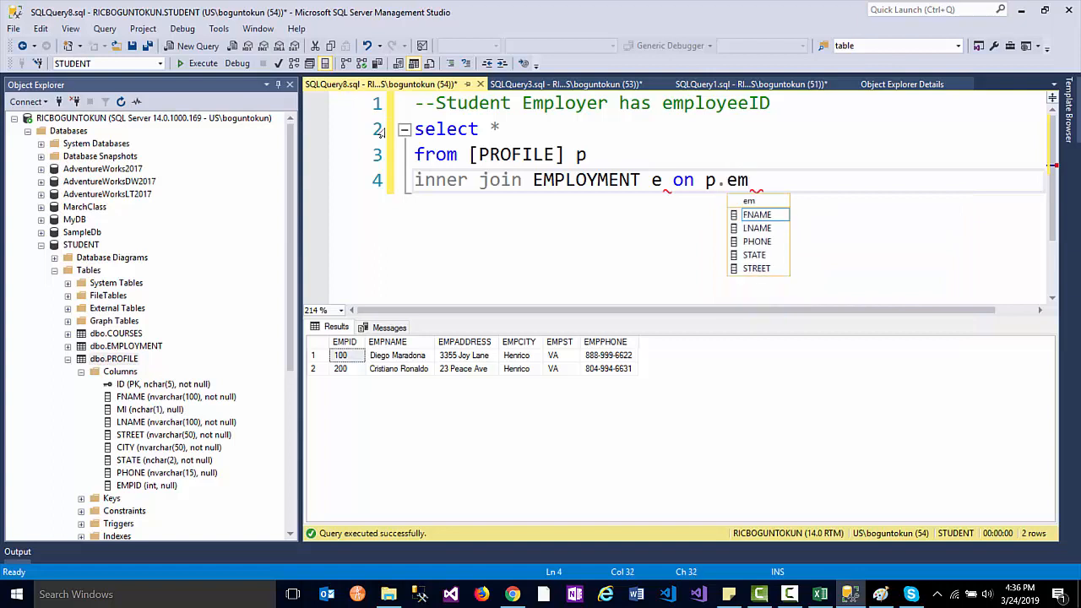
pyautogui.write('pID =')
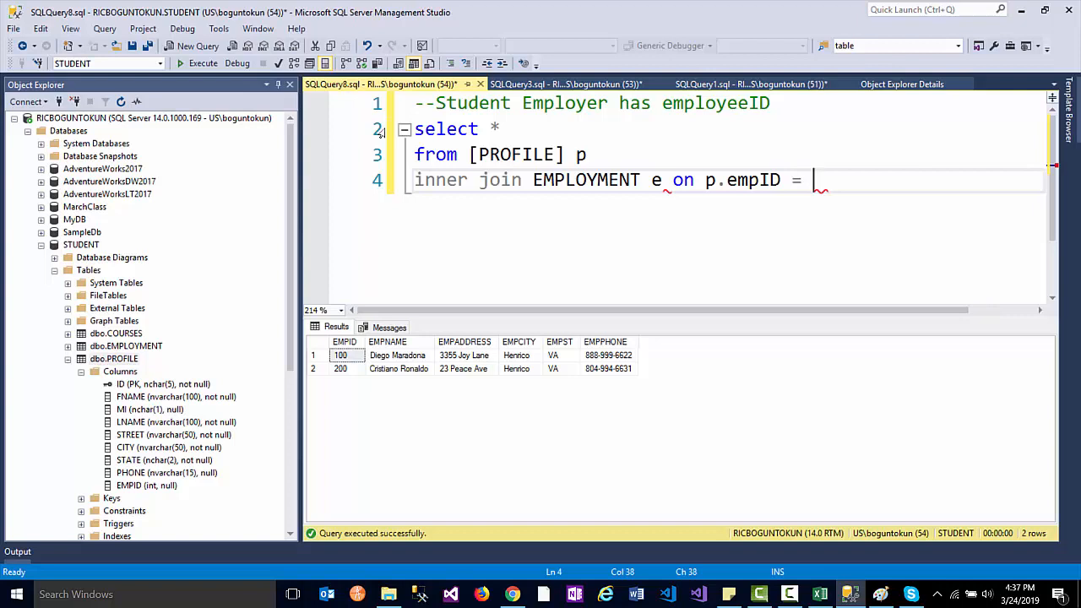
pyautogui.write('e.empID')
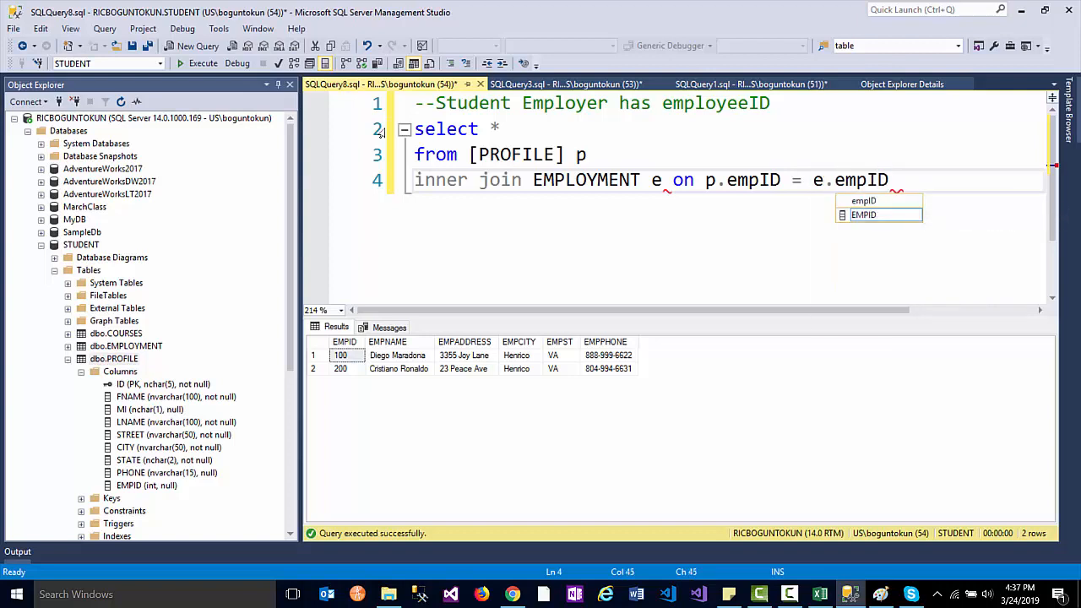
pyautogui.press('Tab')
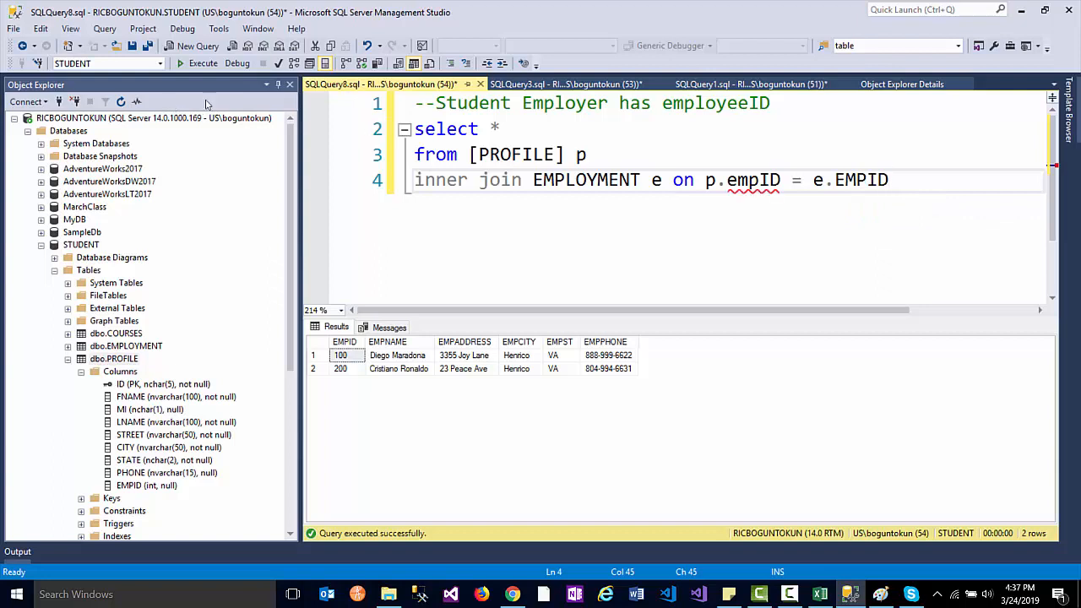
# - Replace the * in the column list with 'p.*,e.EMPNAME' and select the query text
pyautogui.doubleClick(496, 128)
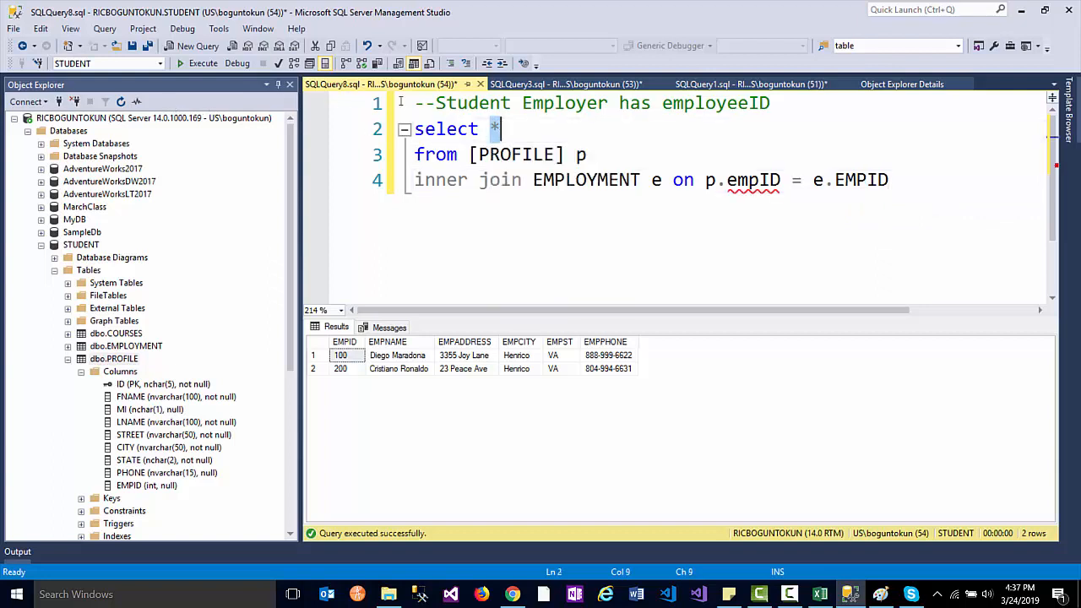
pyautogui.click(504, 126)
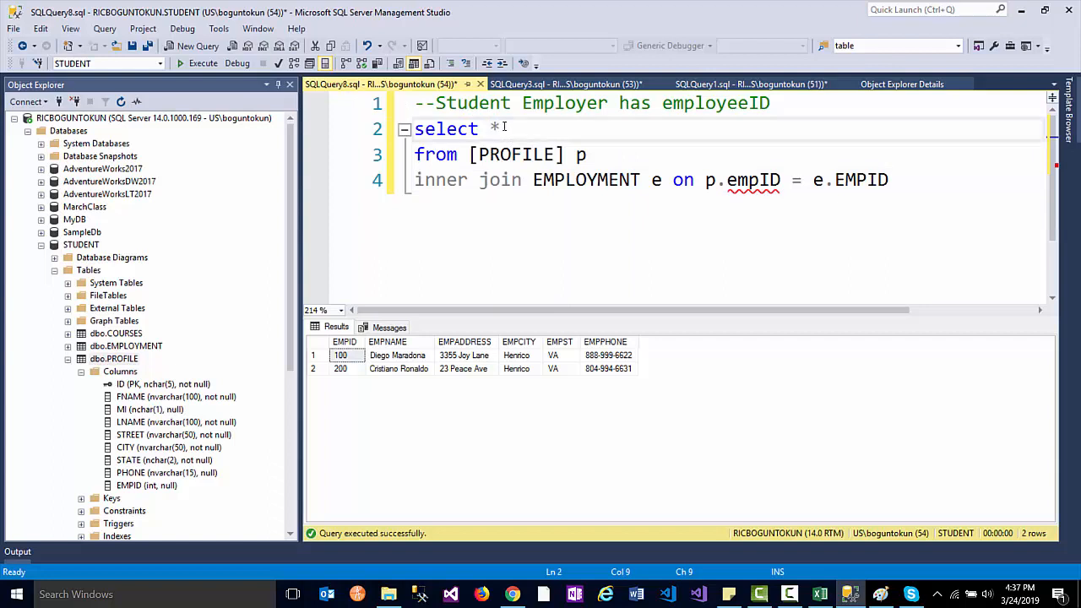
pyautogui.moveTo(494, 126)
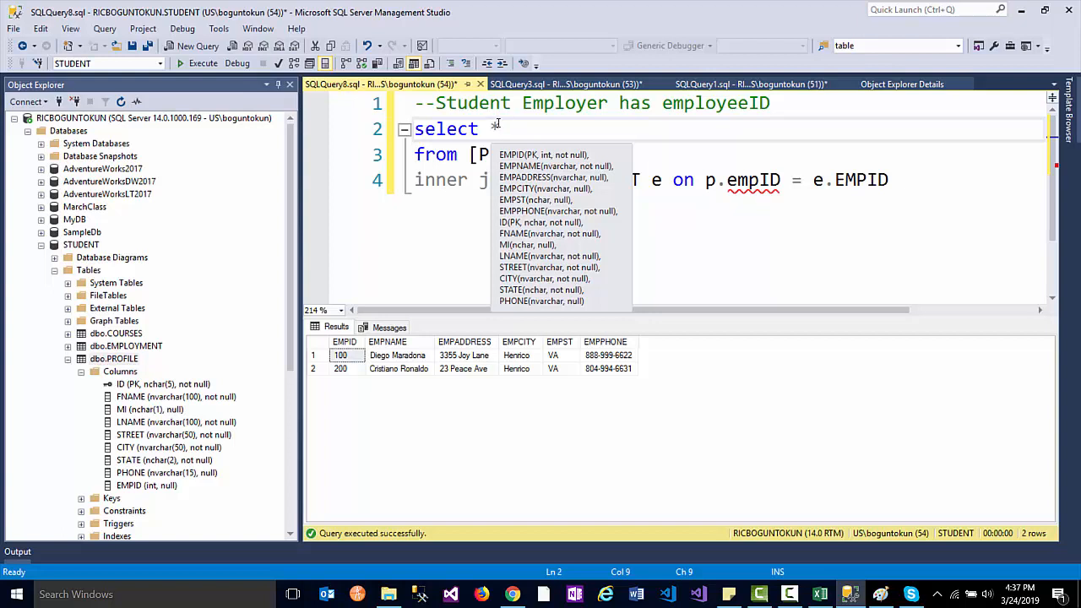
pyautogui.moveTo(502, 125); pyautogui.dragTo(494, 127)
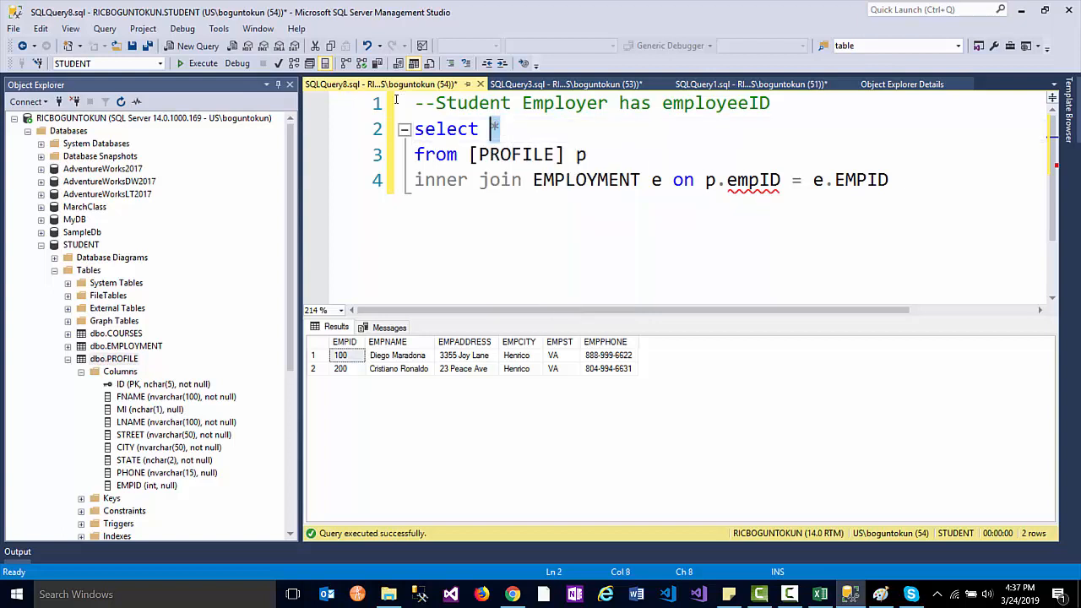
pyautogui.write('p.')
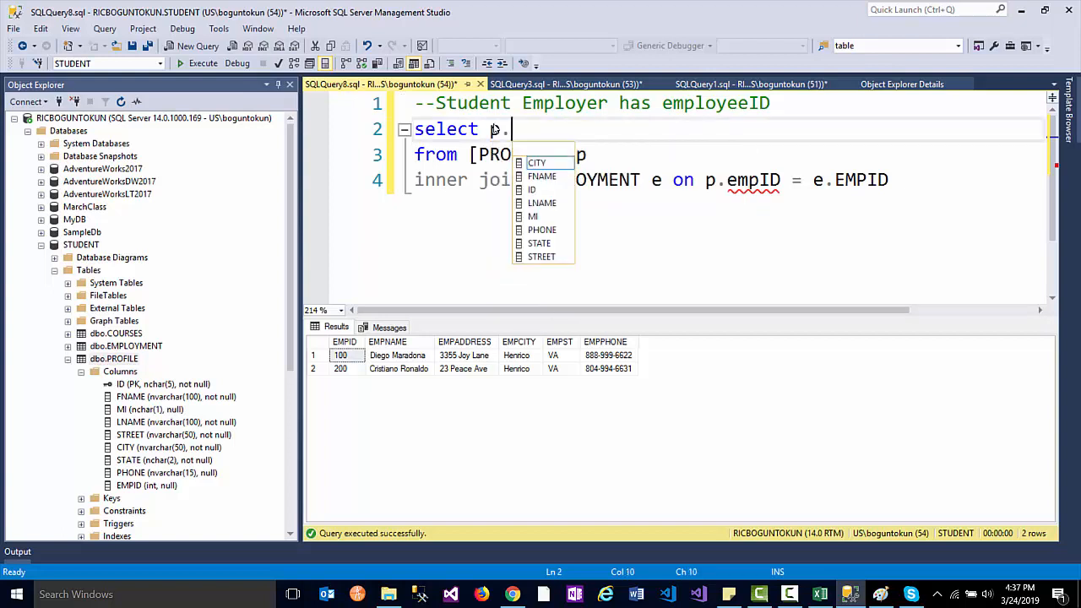
pyautogui.write('*,')
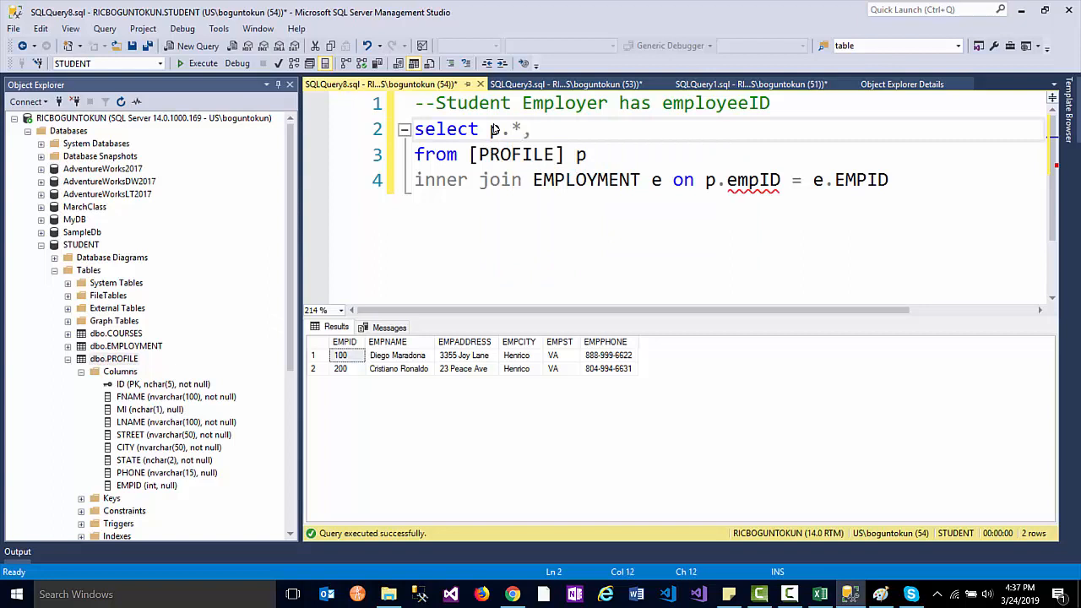
pyautogui.write('e.Em')
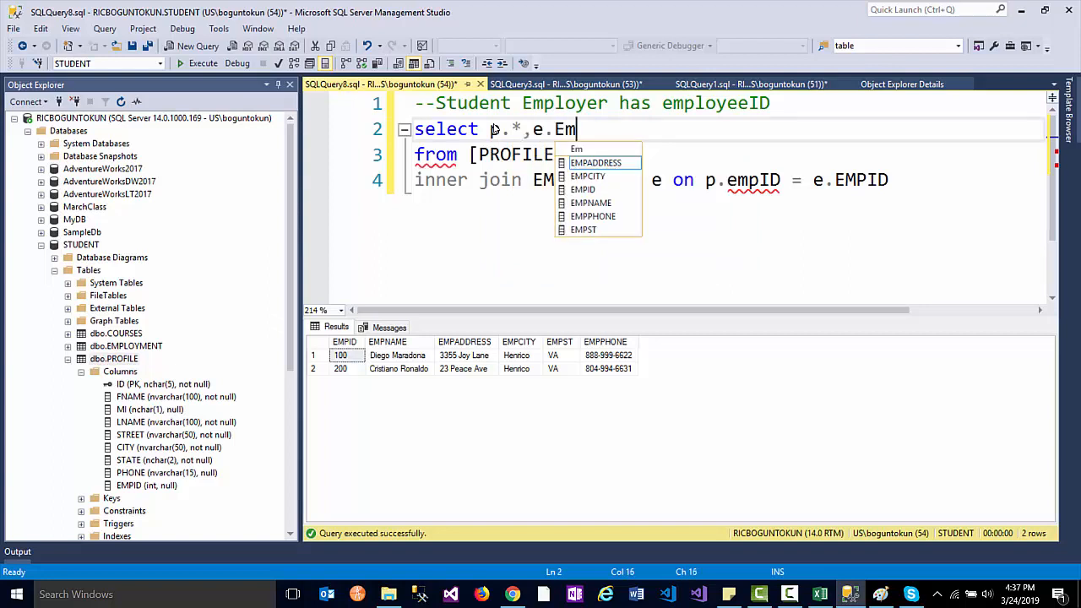
pyautogui.write('pN')
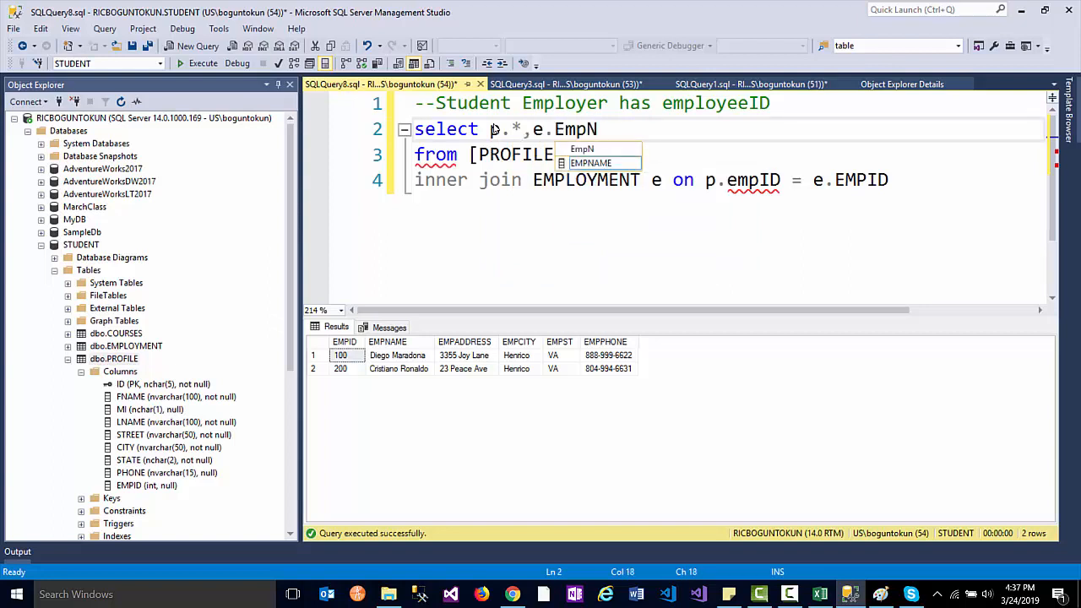
pyautogui.press('Tab')
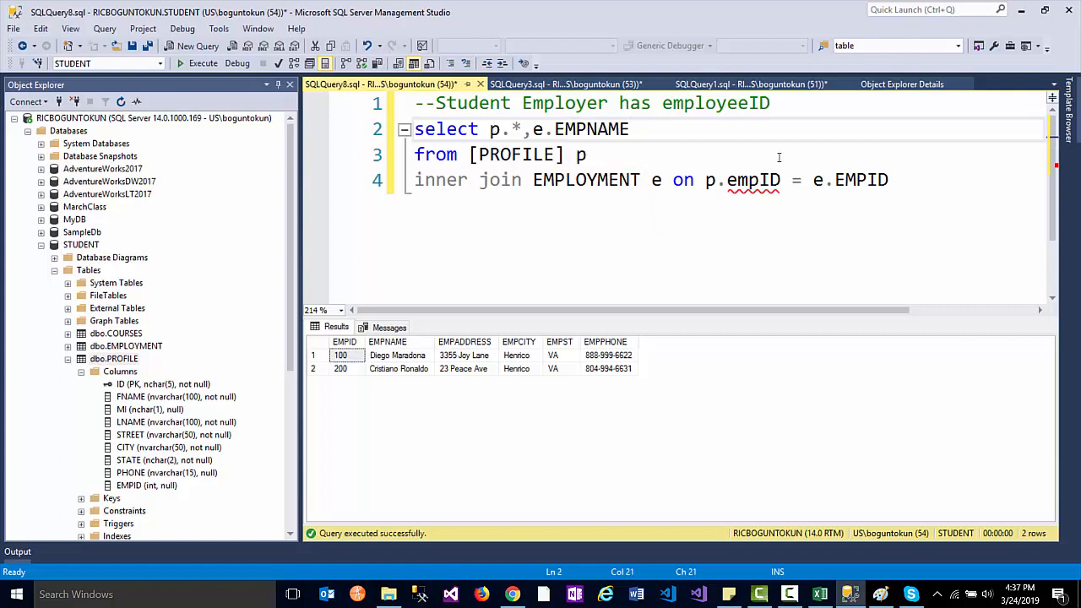
pyautogui.moveTo(972, 184); pyautogui.dragTo(412, 103)
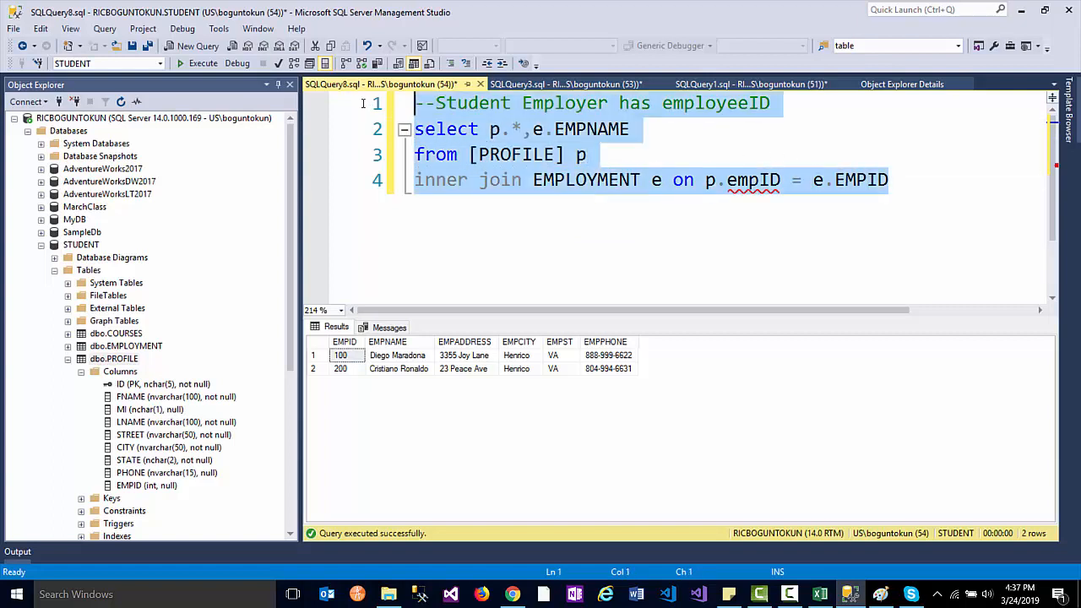
# - Run the join and check each of the three students' employer names in the results grid
pyautogui.click(203, 64)
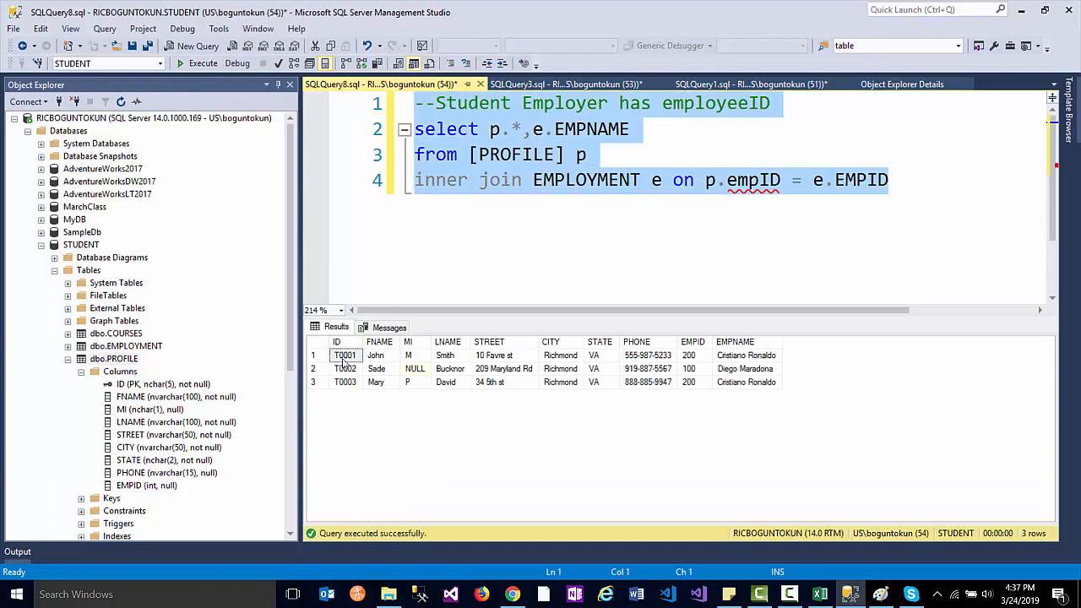
pyautogui.click(758, 355)
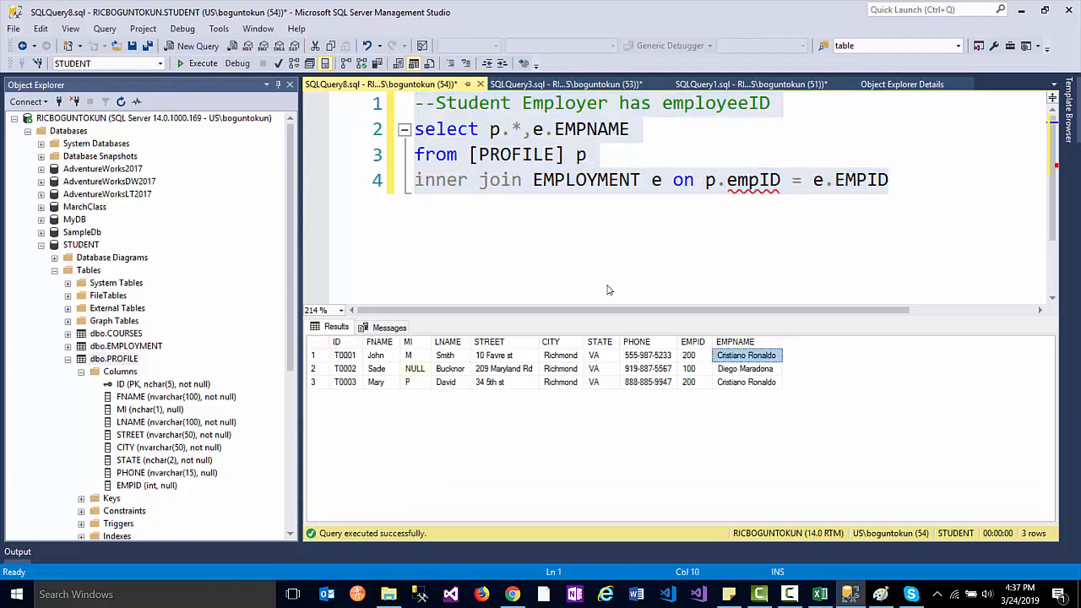
pyautogui.click(379, 369)
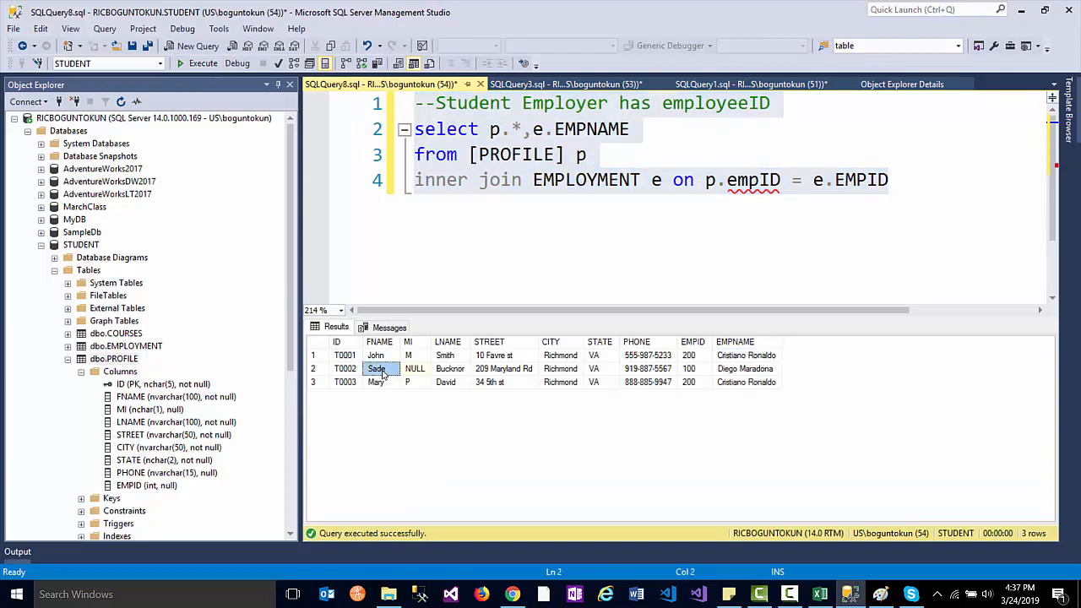
pyautogui.click(750, 370)
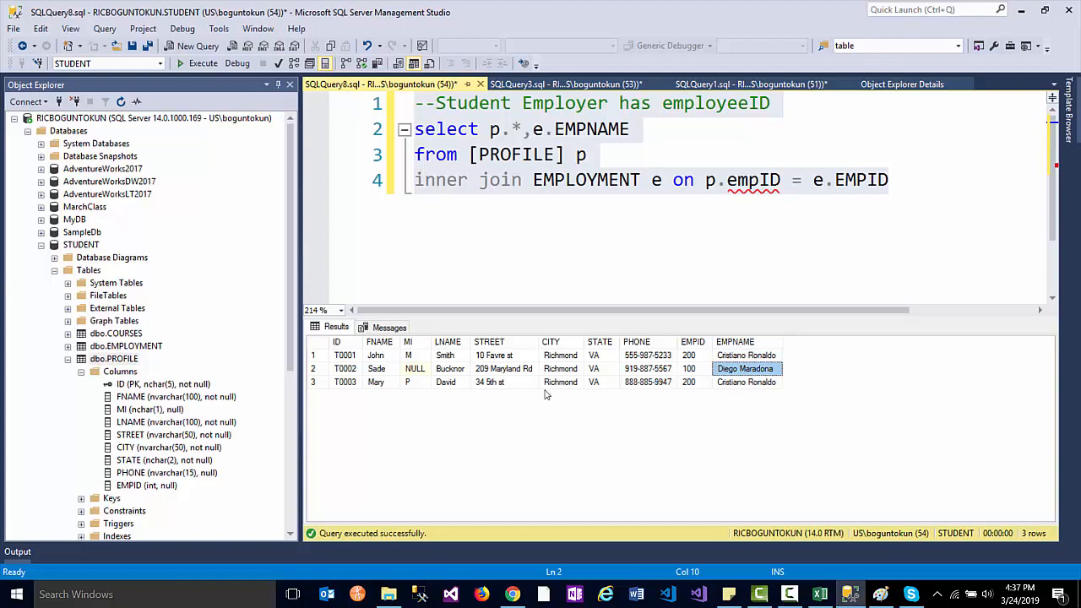
pyautogui.click(387, 384)
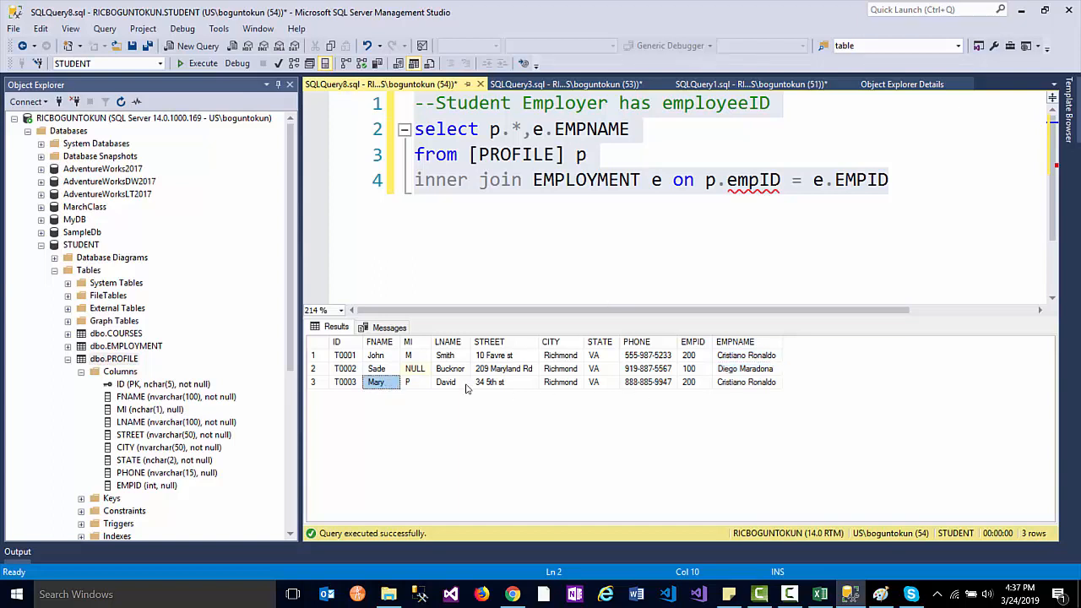
pyautogui.click(756, 384)
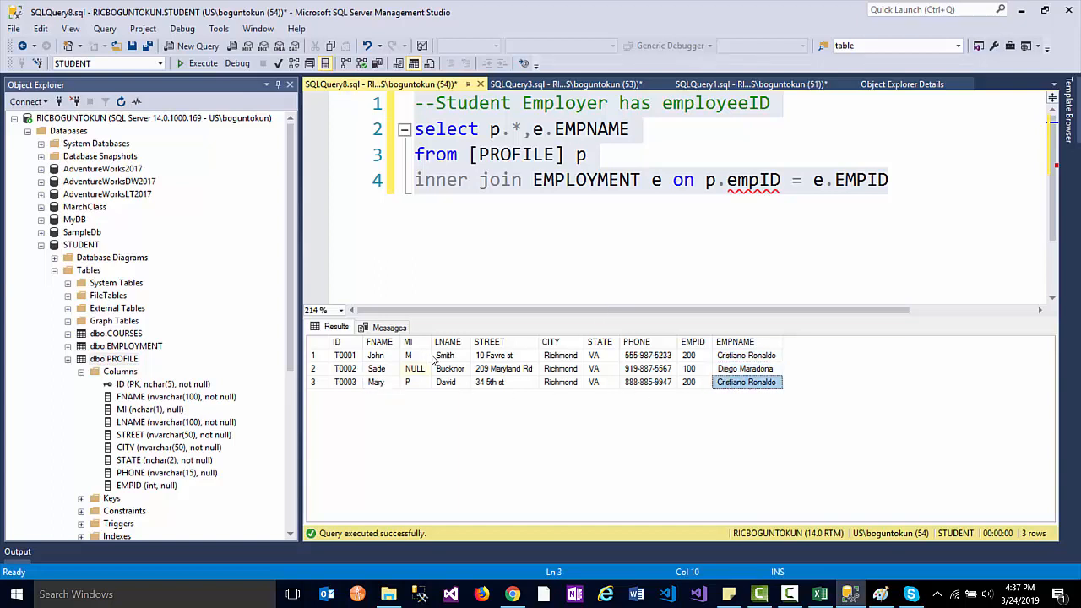
pyautogui.click(381, 358)
pyautogui.click(388, 384)
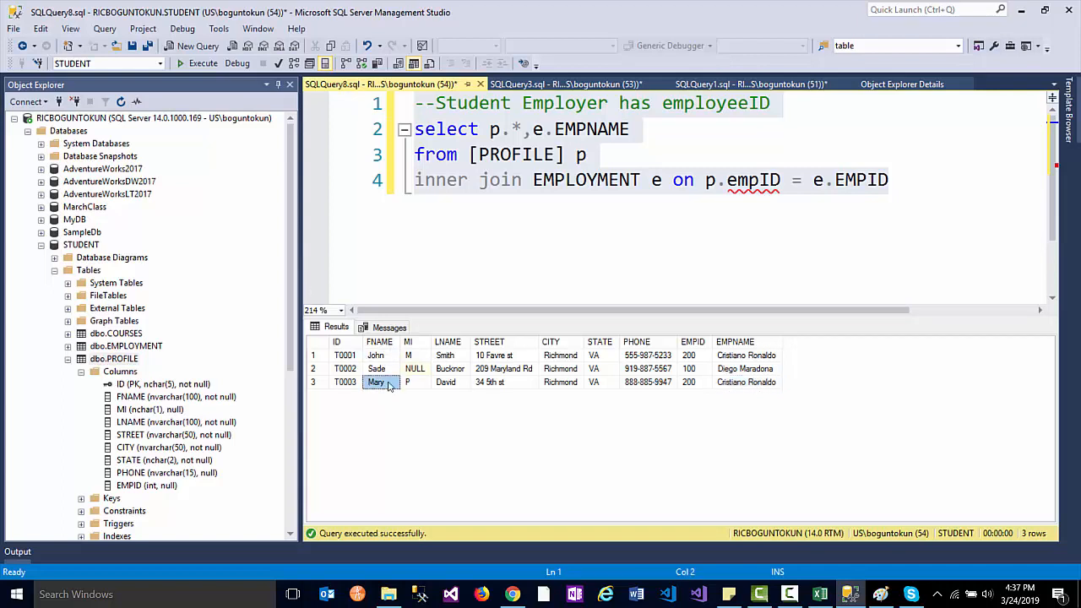
# - Select the entire query text and switch to another program
pyautogui.rightClick(513, 154)
pyautogui.hotkey('ctrl', 'a')
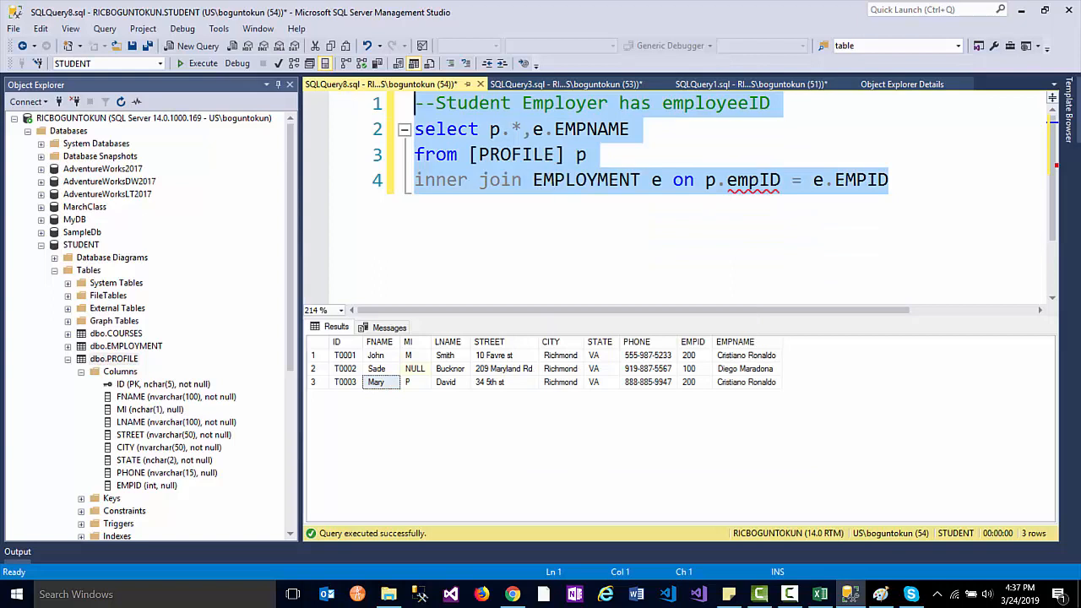
pyautogui.hotkey('alt', 'Tab')
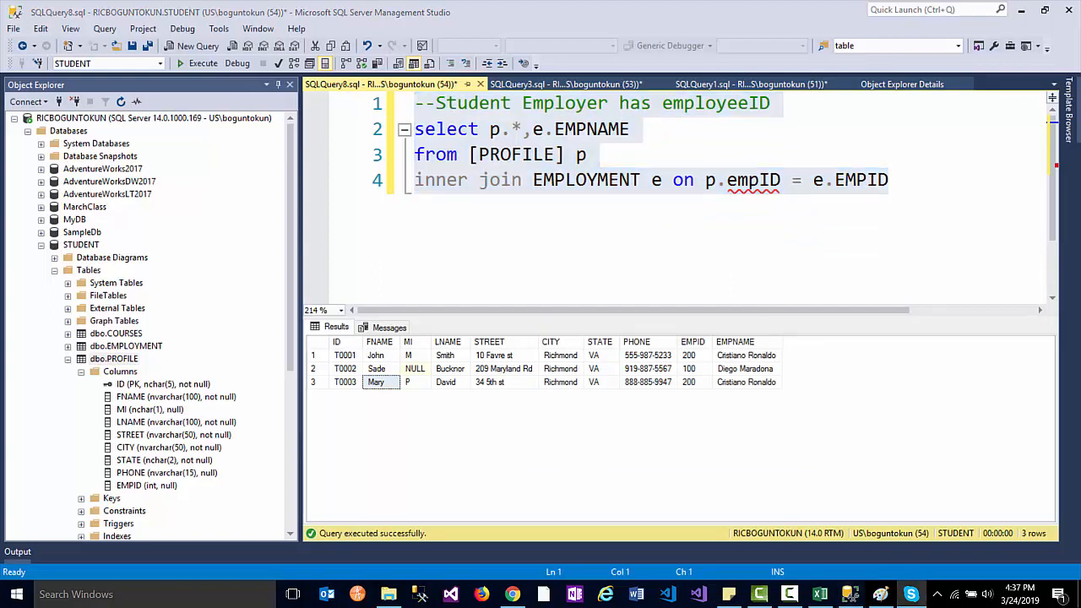